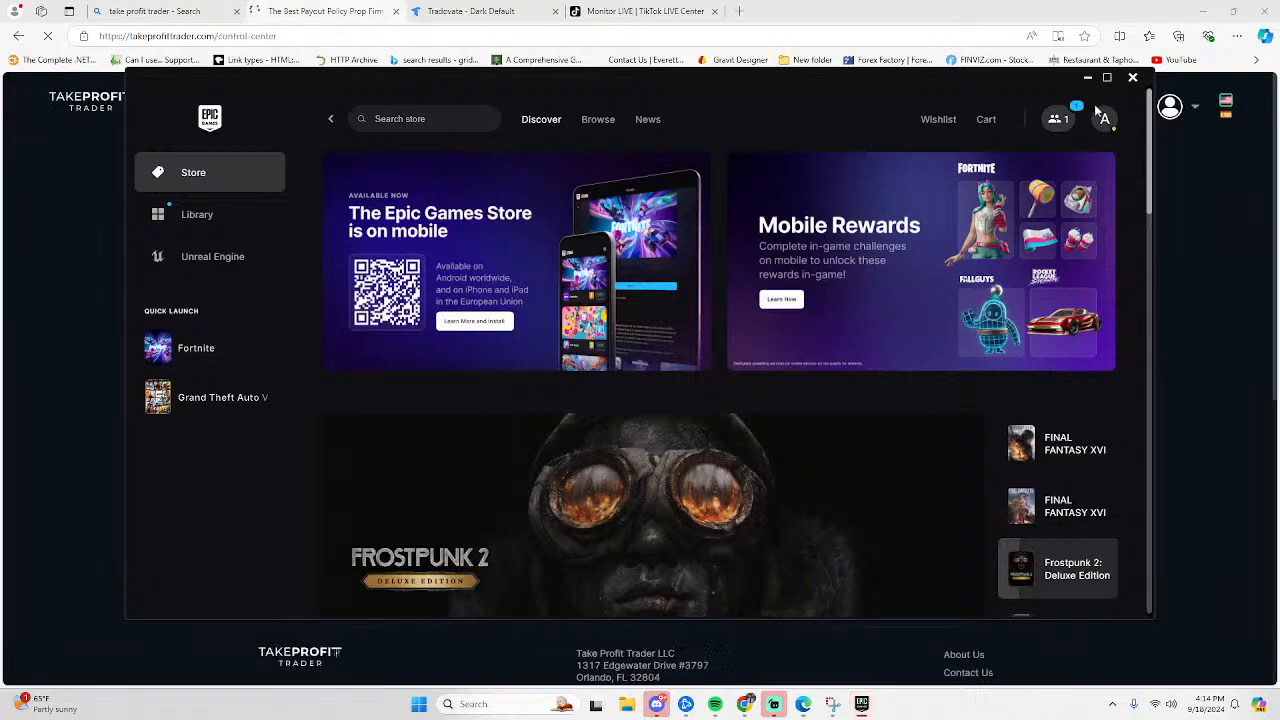
Close the Epic Games Launcher window and open the control center of the Futures $ 50k Account
{"action": "left_click", "coordinate": [1132, 77]}
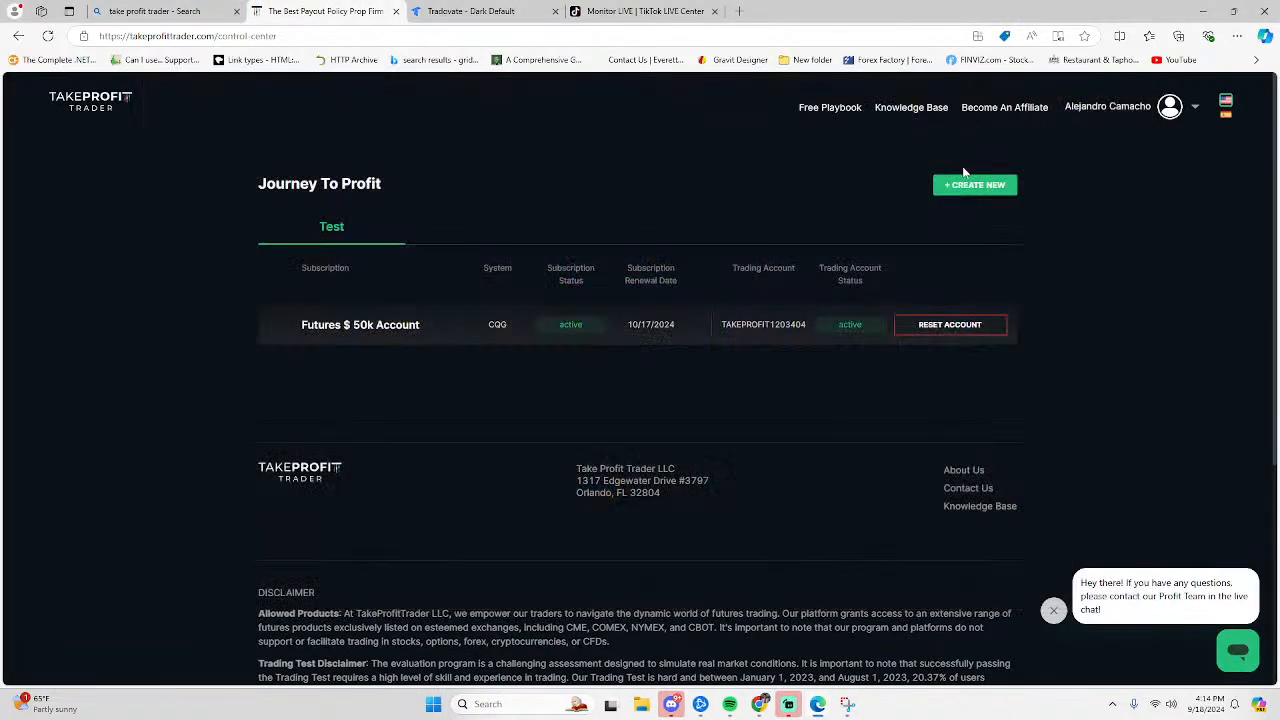
{"action": "left_click", "coordinate": [1100, 108]}
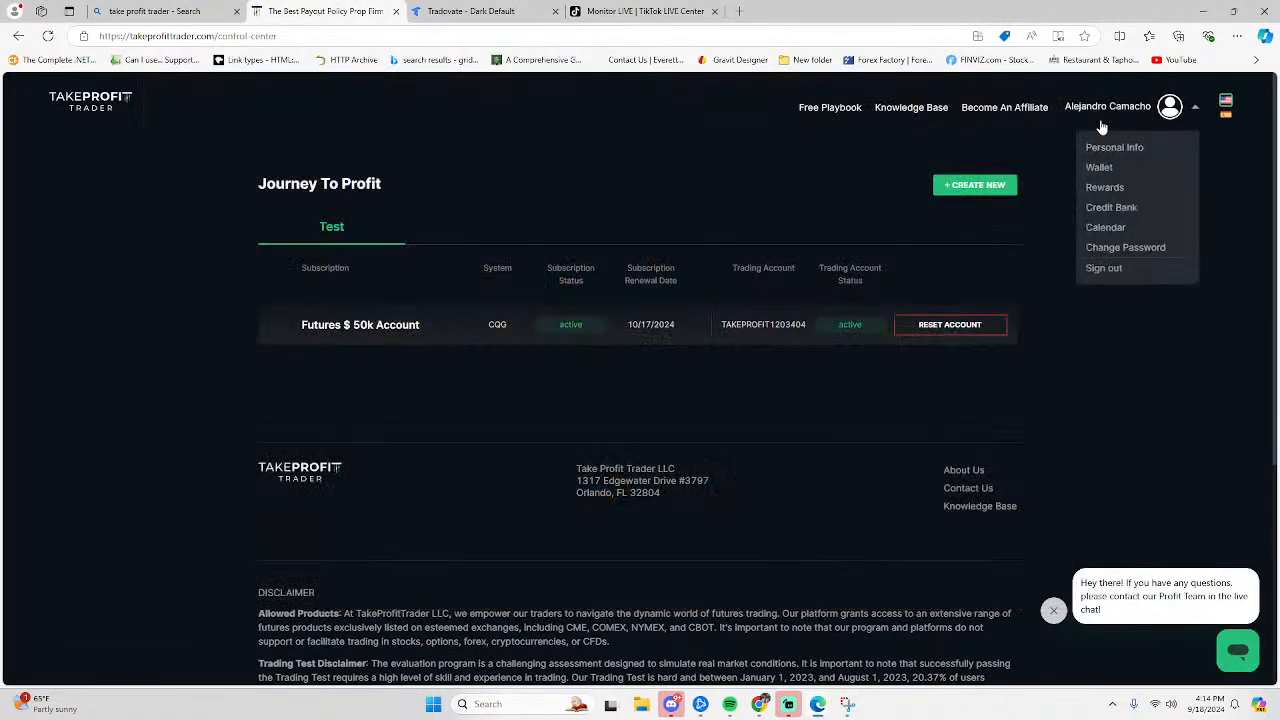
{"action": "left_click", "coordinate": [1170, 106]}
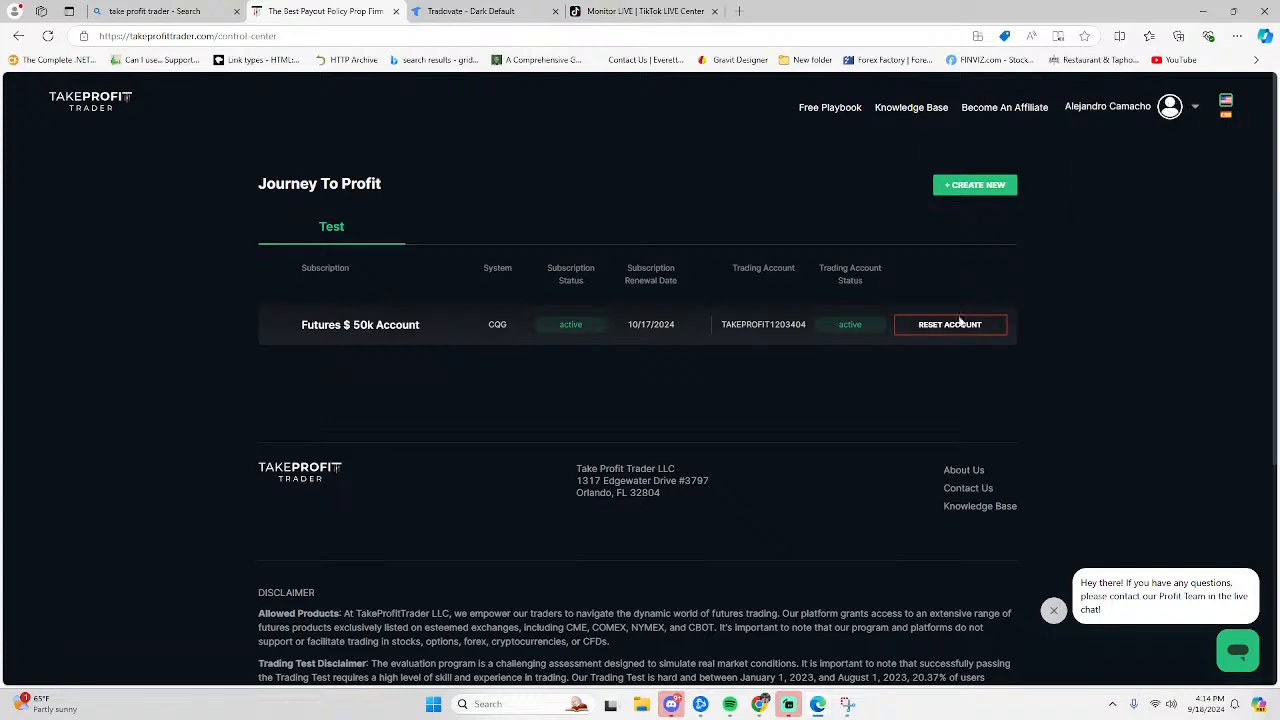
{"action": "left_click", "coordinate": [637, 335]}
Examine the account's progress toward its targets, the trading rules, the balance chart and the Daily Journal
{"action": "scroll", "coordinate": [643, 404], "scroll_direction": "down", "scroll_amount": 1}
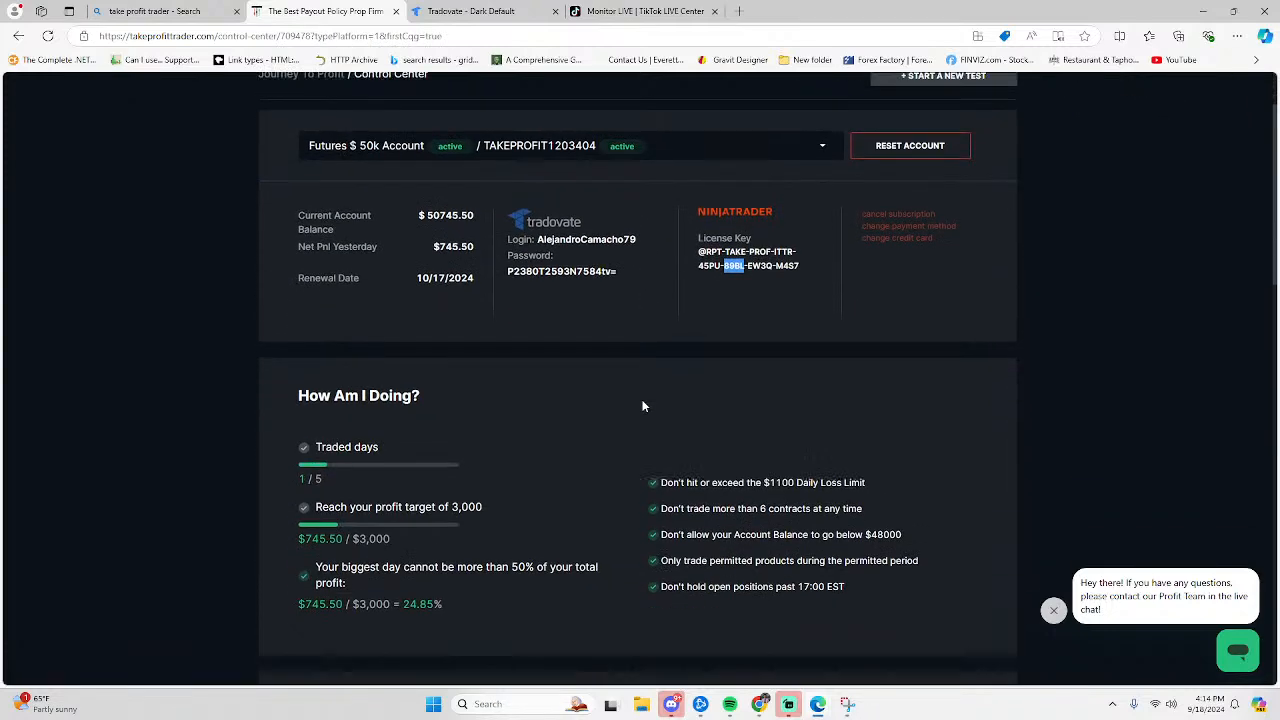
{"action": "scroll", "coordinate": [643, 405], "scroll_direction": "down", "scroll_amount": 2}
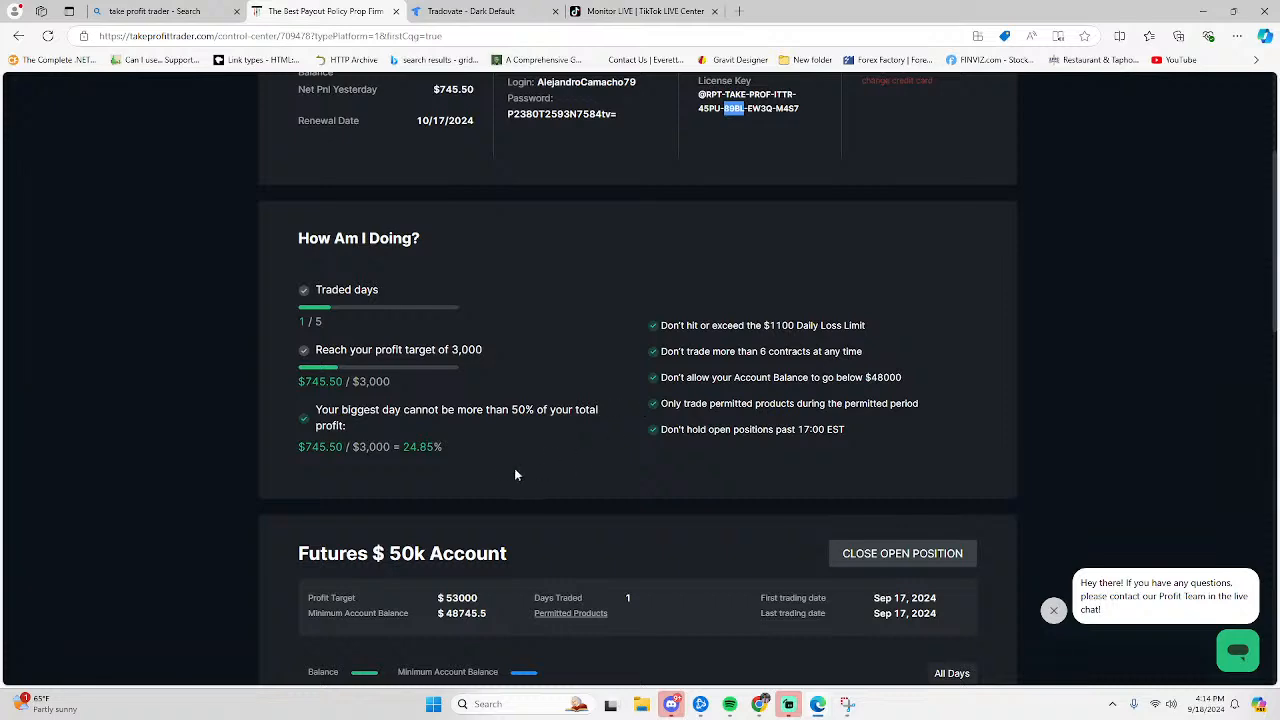
{"action": "scroll", "coordinate": [516, 474], "scroll_direction": "down", "scroll_amount": 1}
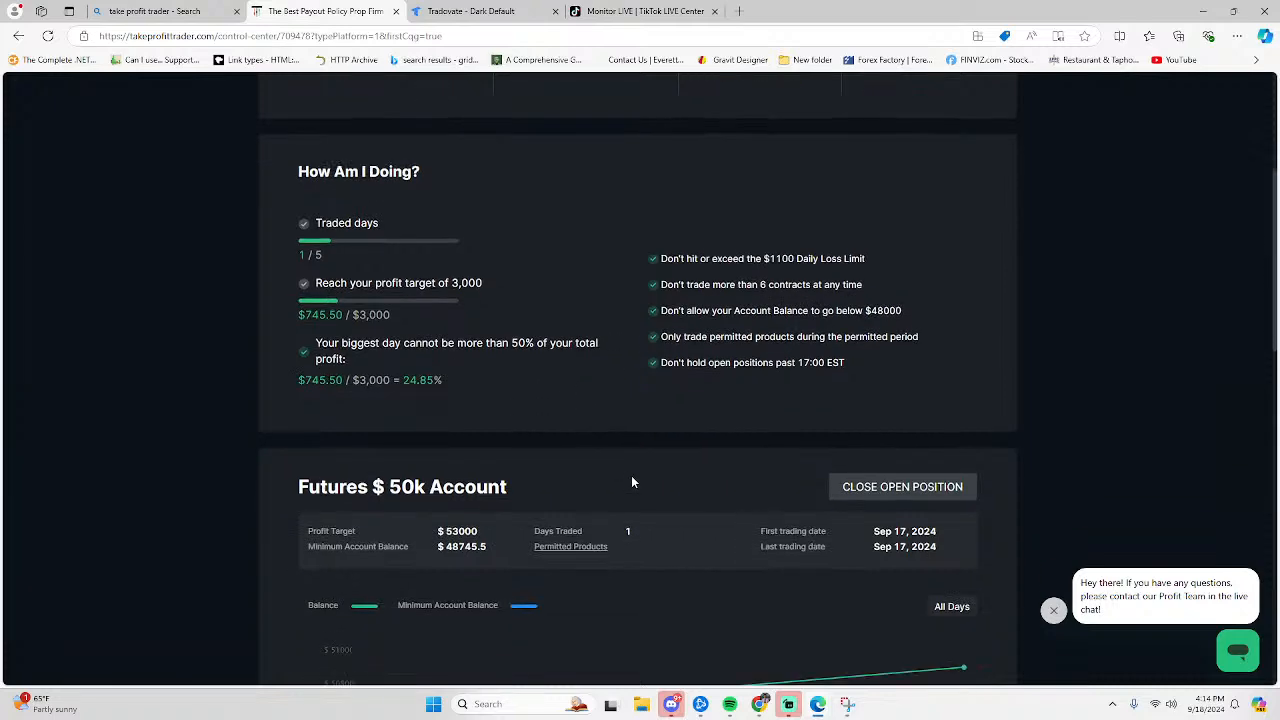
{"action": "scroll", "coordinate": [631, 483], "scroll_direction": "down", "scroll_amount": 3}
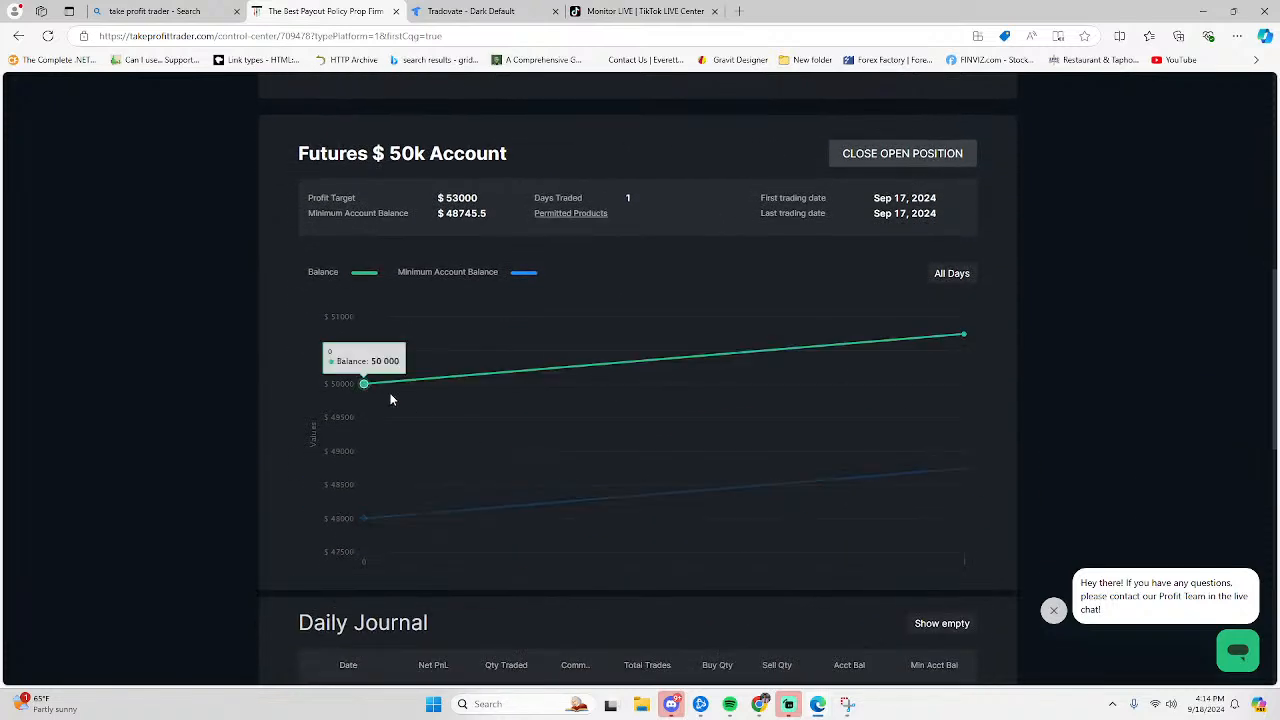
{"action": "scroll", "coordinate": [803, 380], "scroll_direction": "up", "scroll_amount": 1}
{"action": "scroll", "coordinate": [805, 395], "scroll_direction": "down", "scroll_amount": 3}
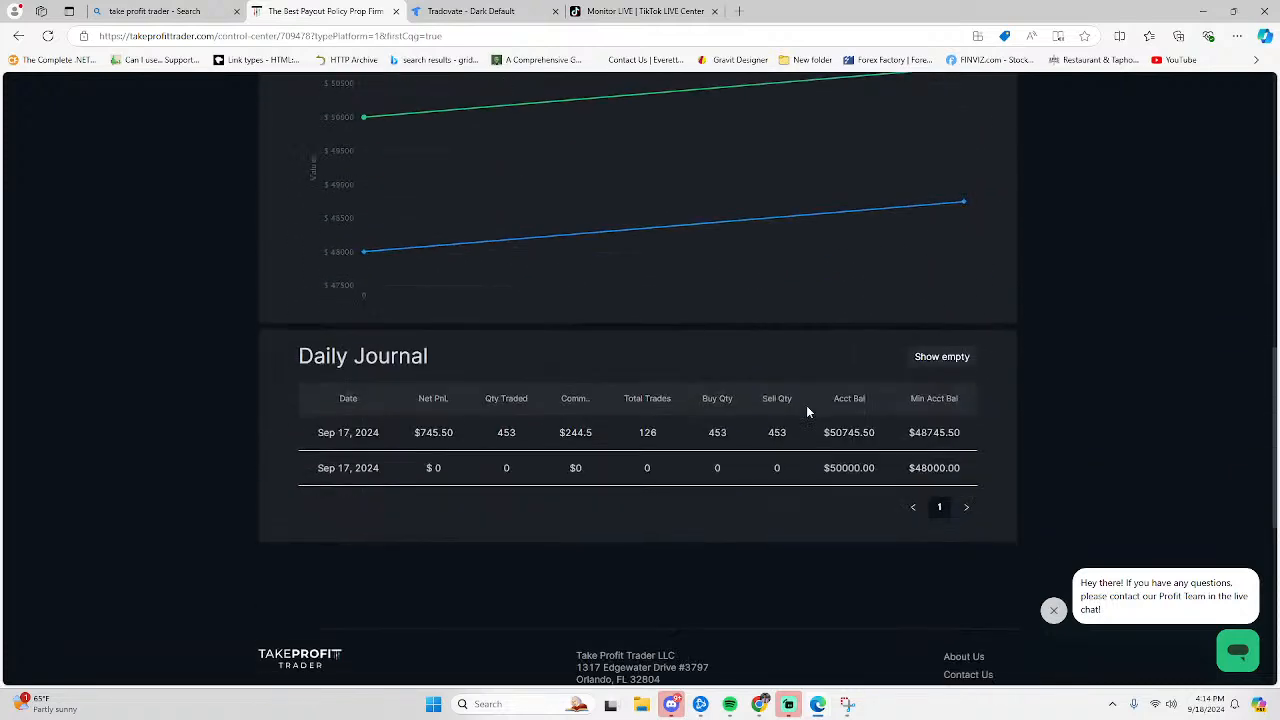
{"action": "scroll", "coordinate": [808, 412], "scroll_direction": "up", "scroll_amount": 1}
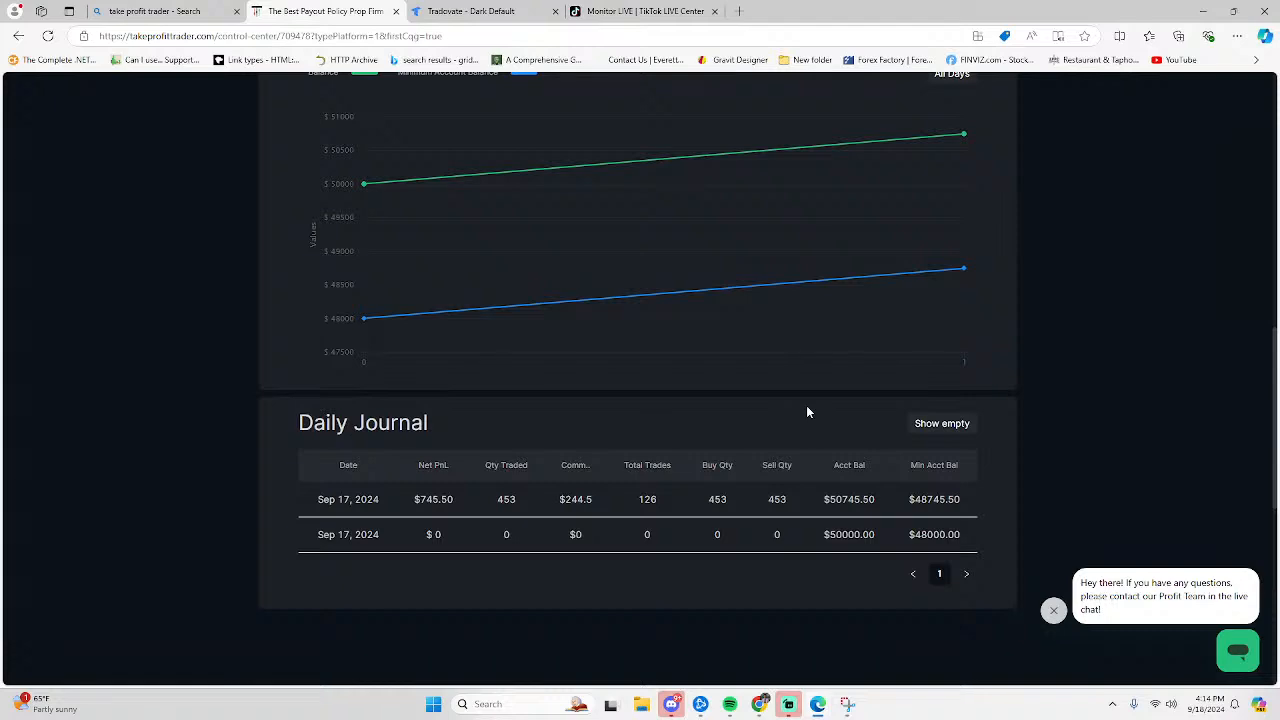
{"action": "scroll", "coordinate": [808, 412], "scroll_direction": "up", "scroll_amount": 5}
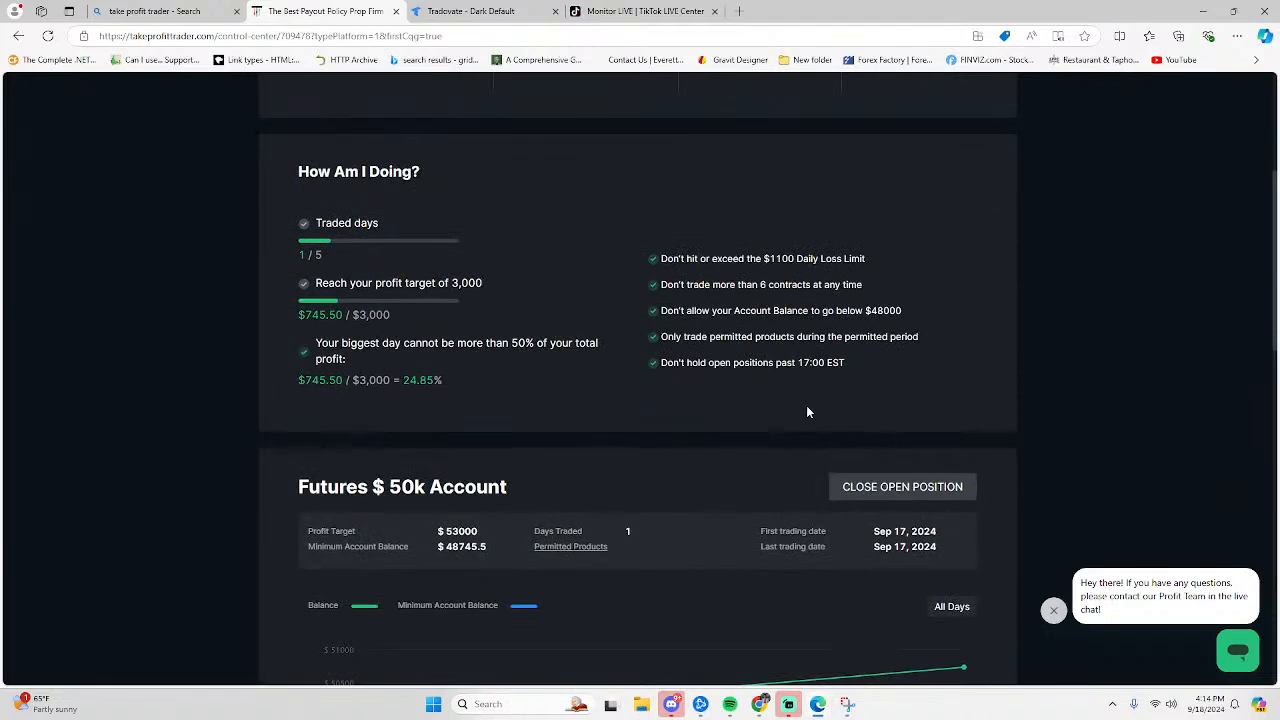
{"action": "scroll", "coordinate": [808, 412], "scroll_direction": "up", "scroll_amount": 2}
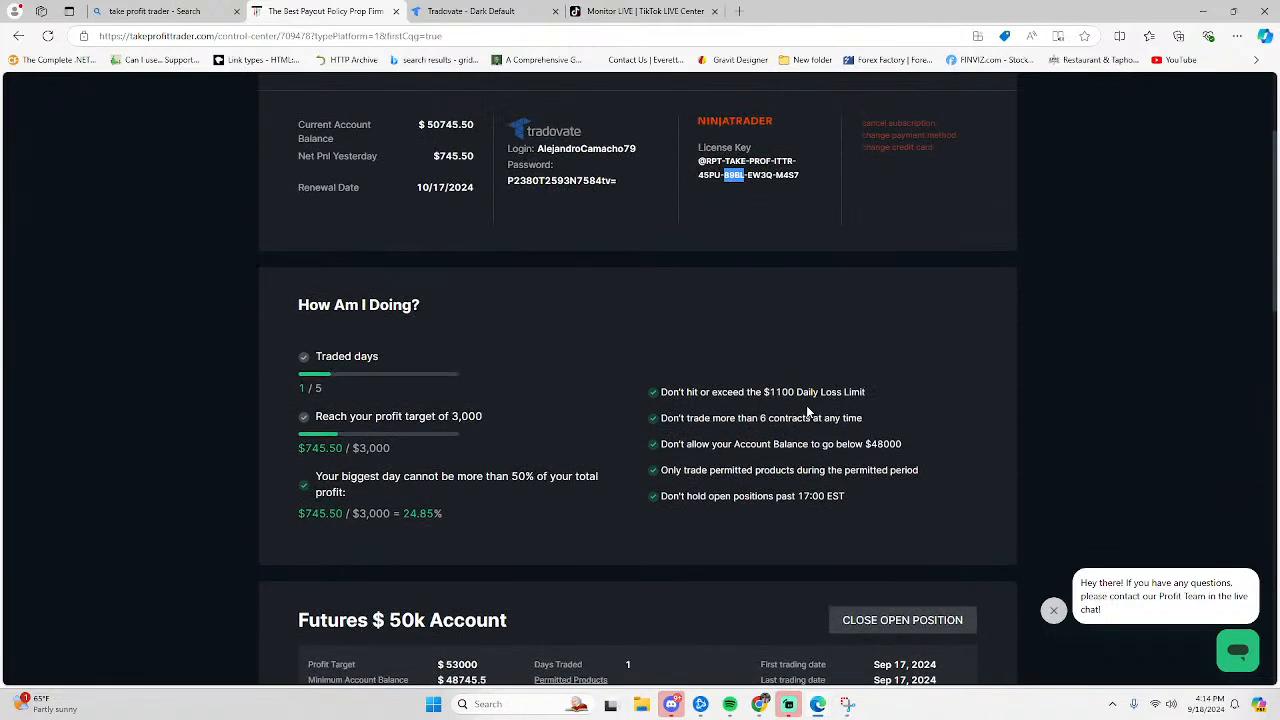
{"action": "scroll", "coordinate": [808, 412], "scroll_direction": "up", "scroll_amount": 1}
{"action": "scroll", "coordinate": [808, 423], "scroll_direction": "up", "scroll_amount": 1}
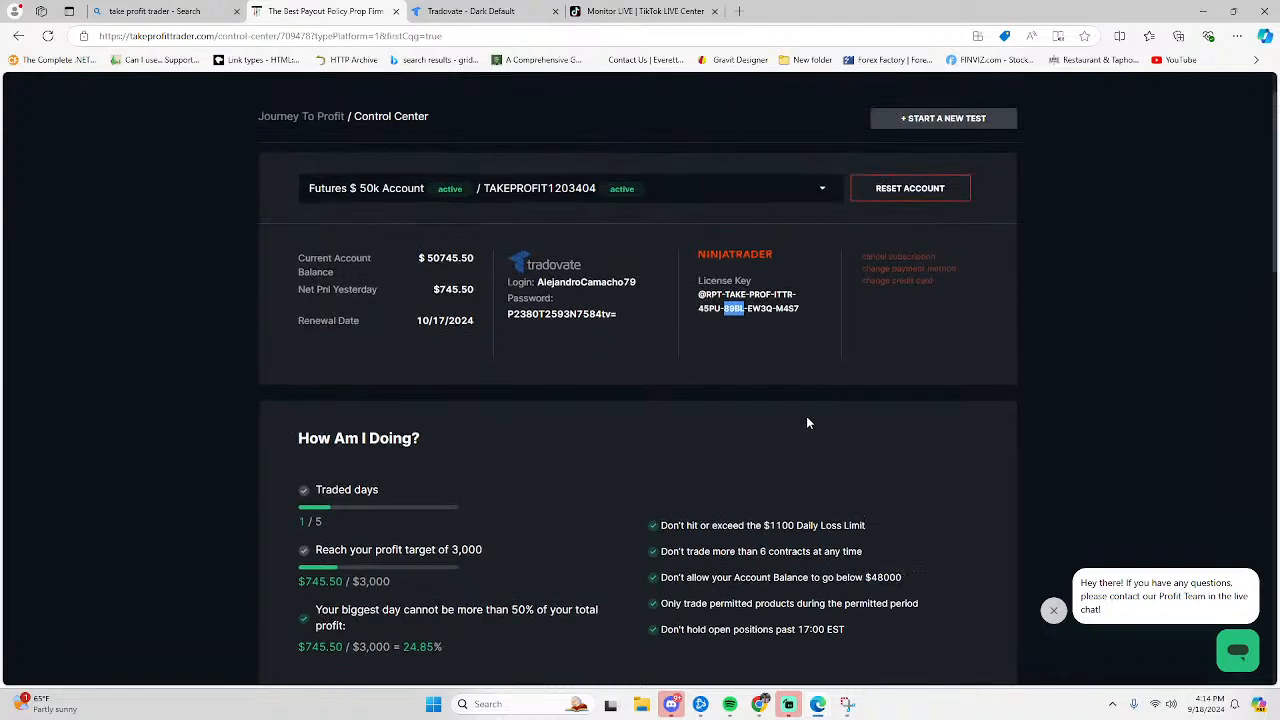
Check the TikTok LIVE monitor and the search results page, and minimize the browser to reach the desktop
{"action": "left_click", "coordinate": [463, 12]}
{"action": "left_click", "coordinate": [683, 12]}
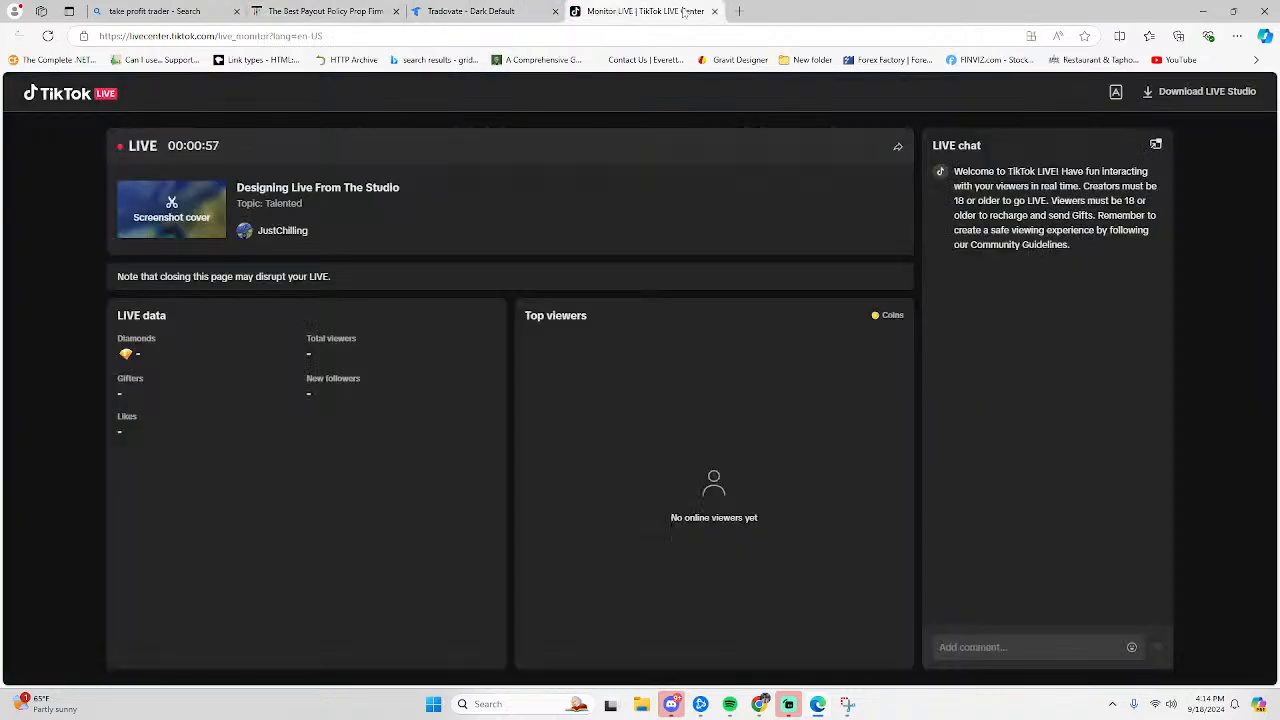
{"action": "left_click", "coordinate": [166, 12]}
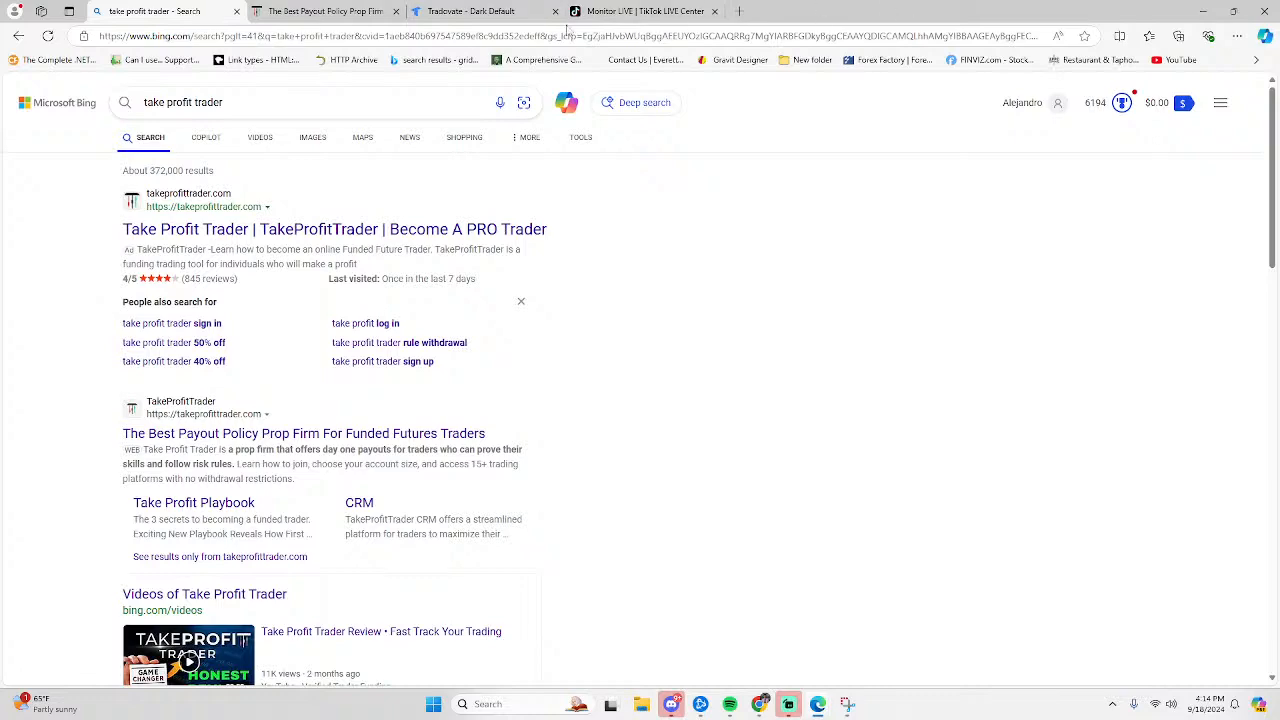
{"action": "left_click", "coordinate": [1203, 7]}
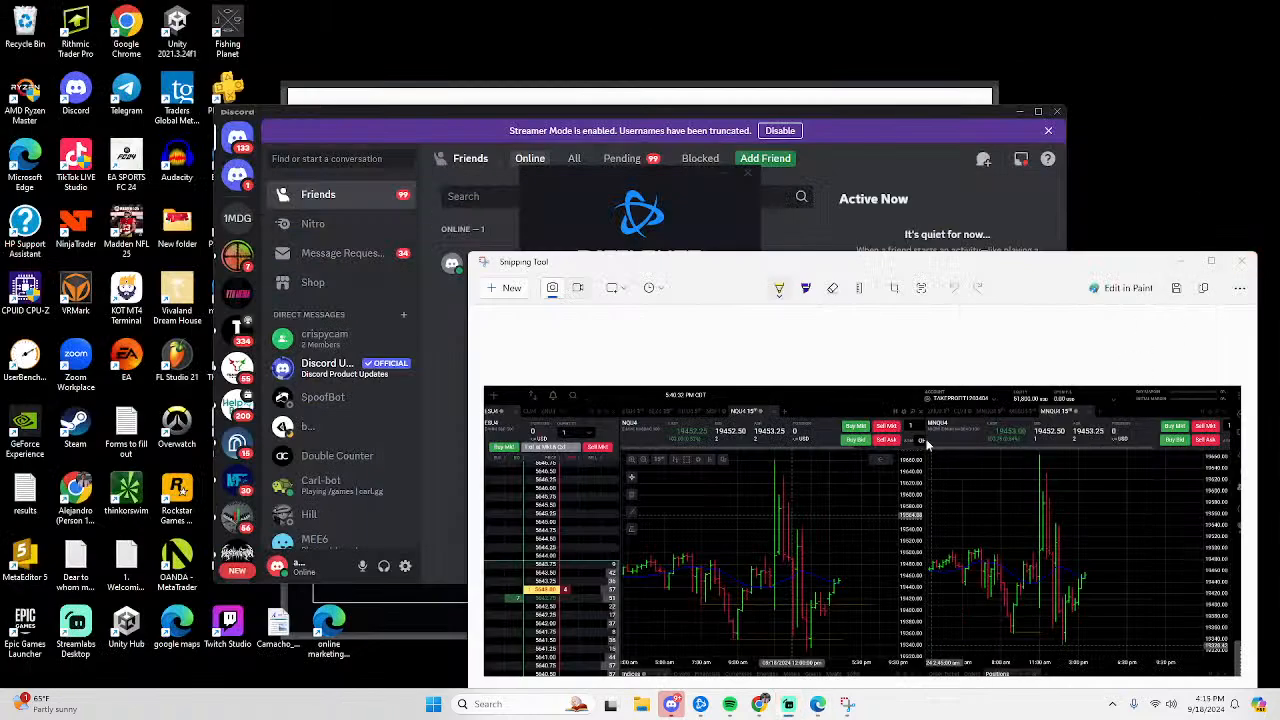
Save the trading chart screenshot as the PNG "Take Profit Trader Day 2 Phase 1" in the Screenshots folder and minimize the Snipping Tool
{"action": "right_click", "coordinate": [870, 372]}
{"action": "left_click", "coordinate": [900, 380]}
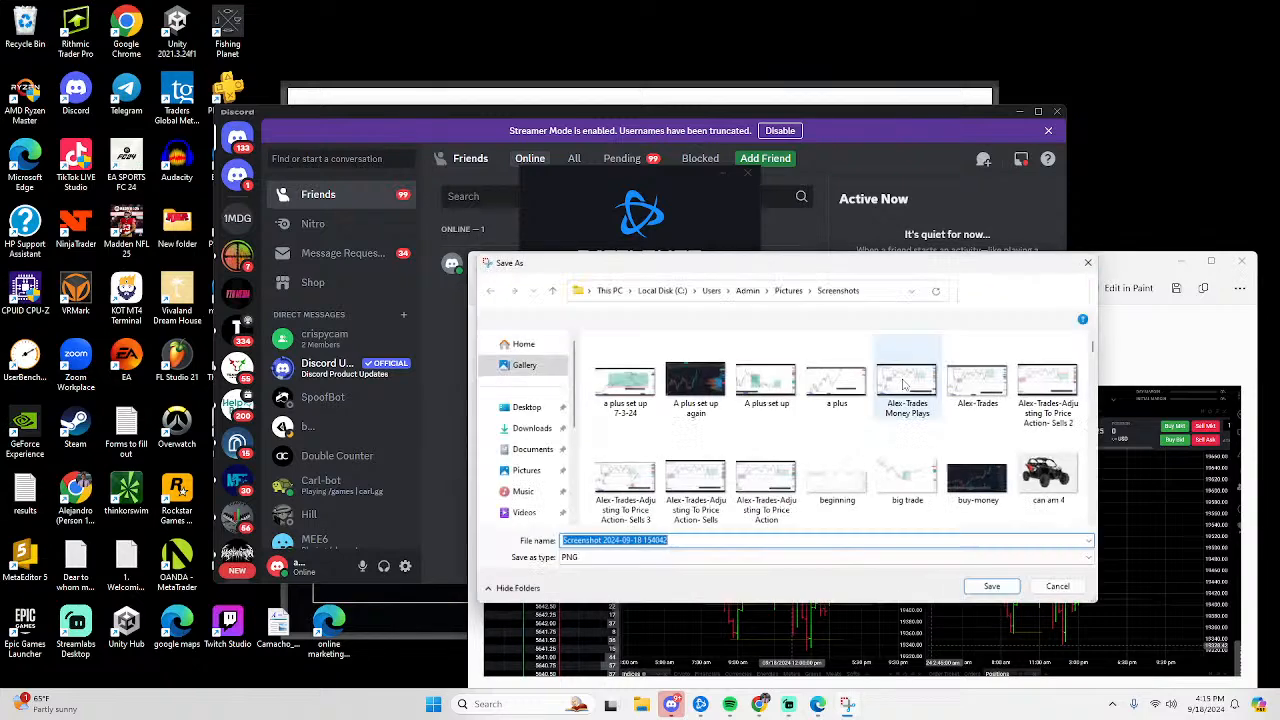
{"action": "type", "text": "D"}
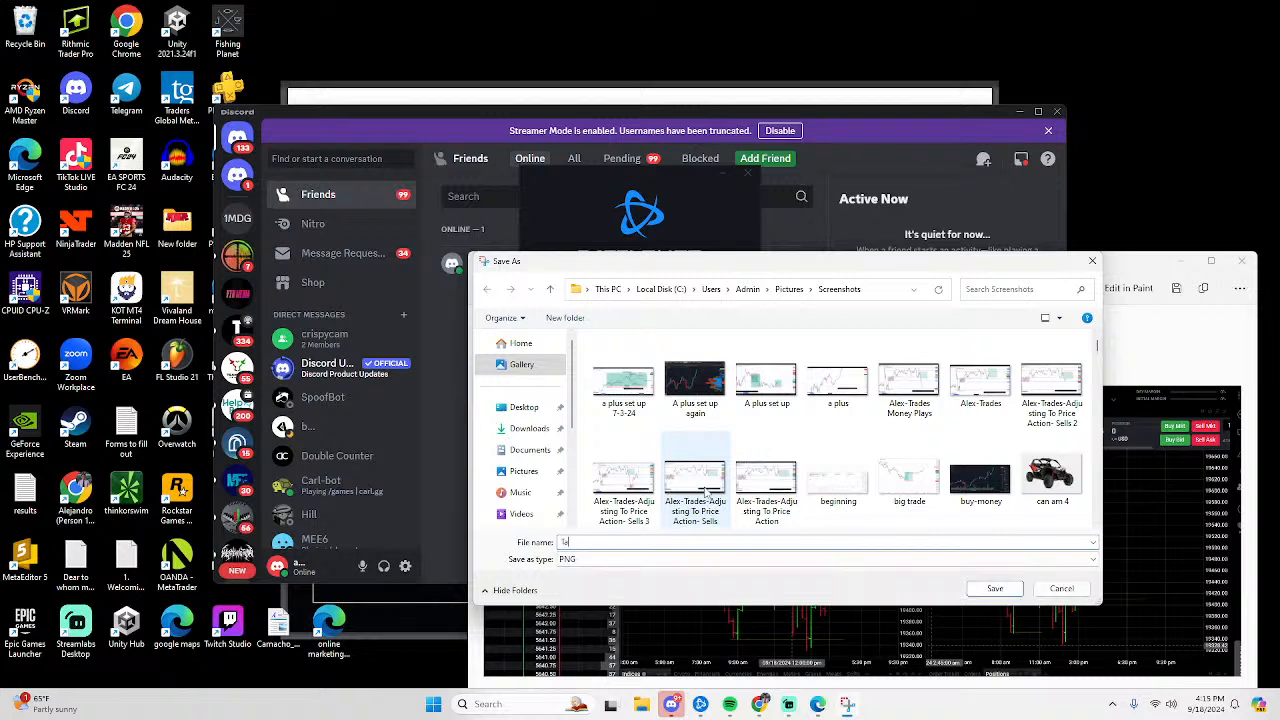
{"action": "key", "text": "BackSpace"}
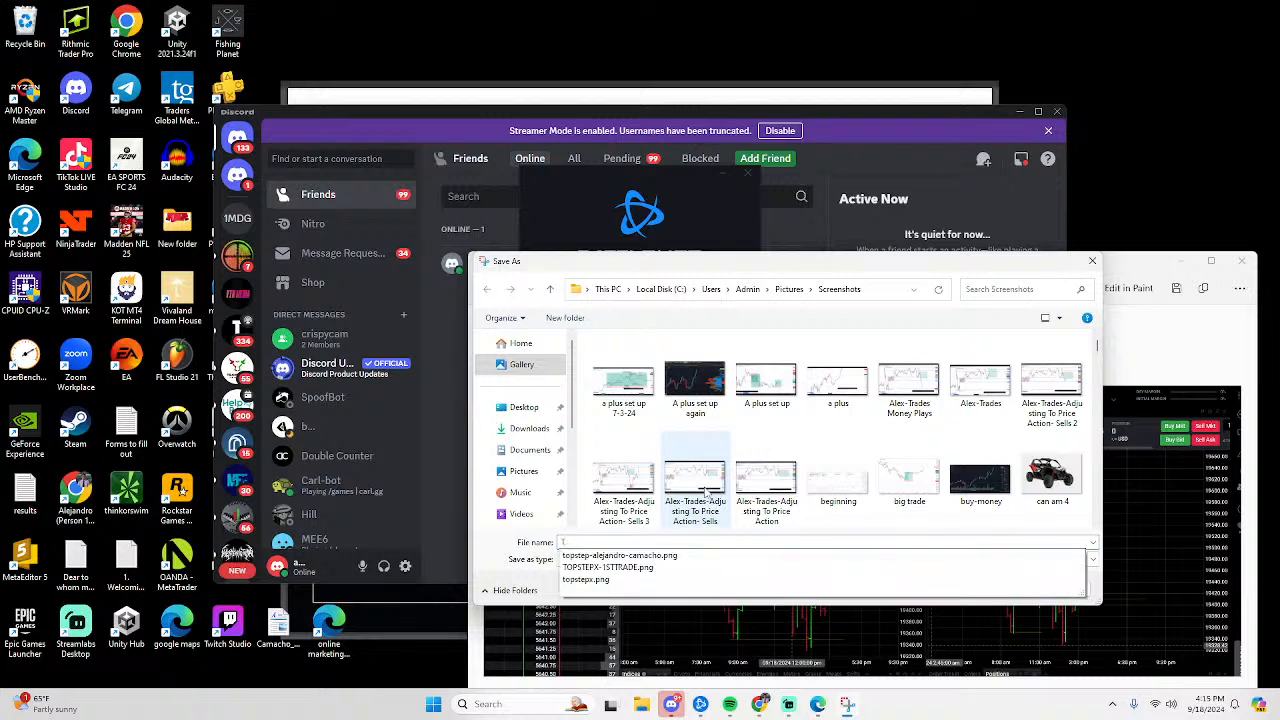
{"action": "type", "text": "ek"}
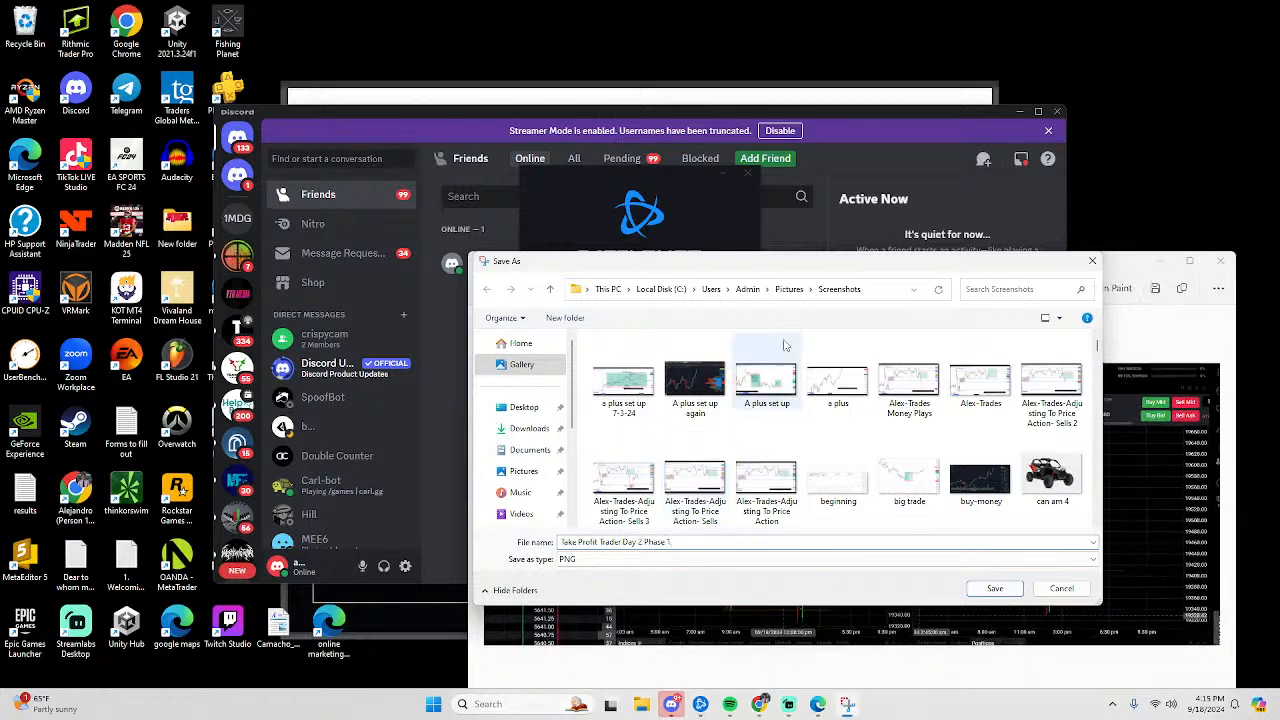
{"action": "left_click", "coordinate": [988, 589]}
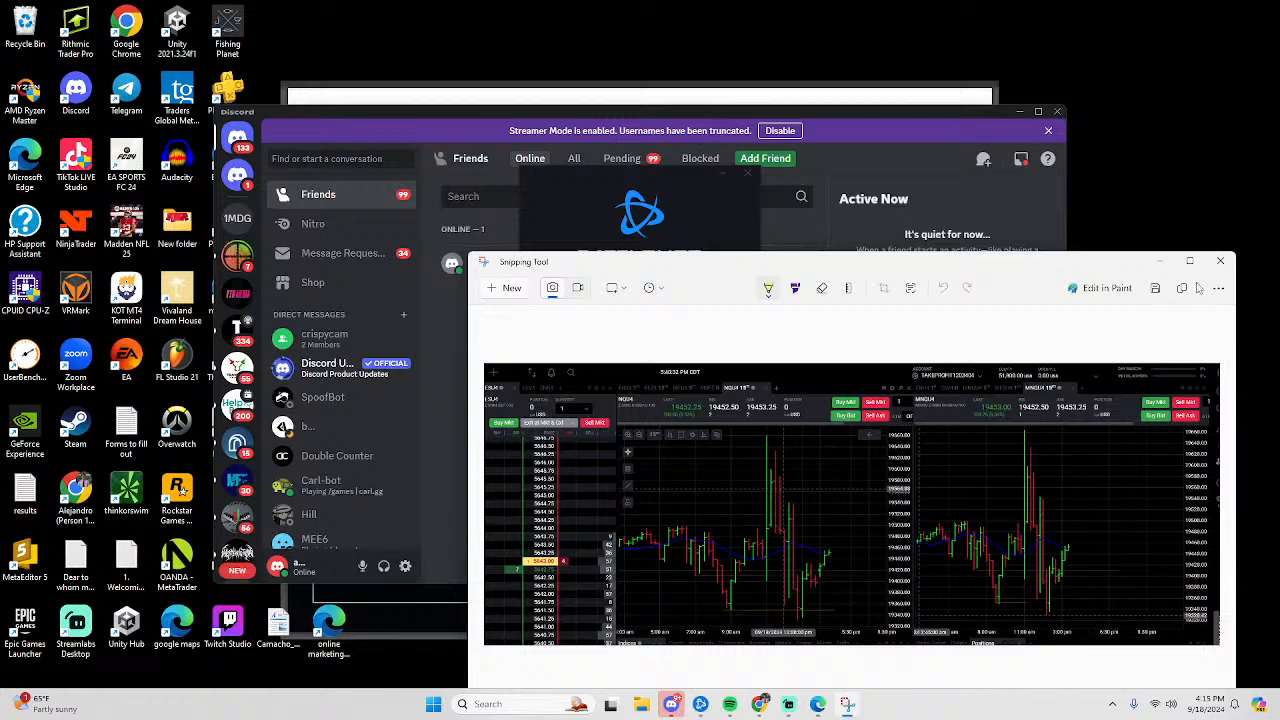
{"action": "left_click", "coordinate": [1159, 264]}
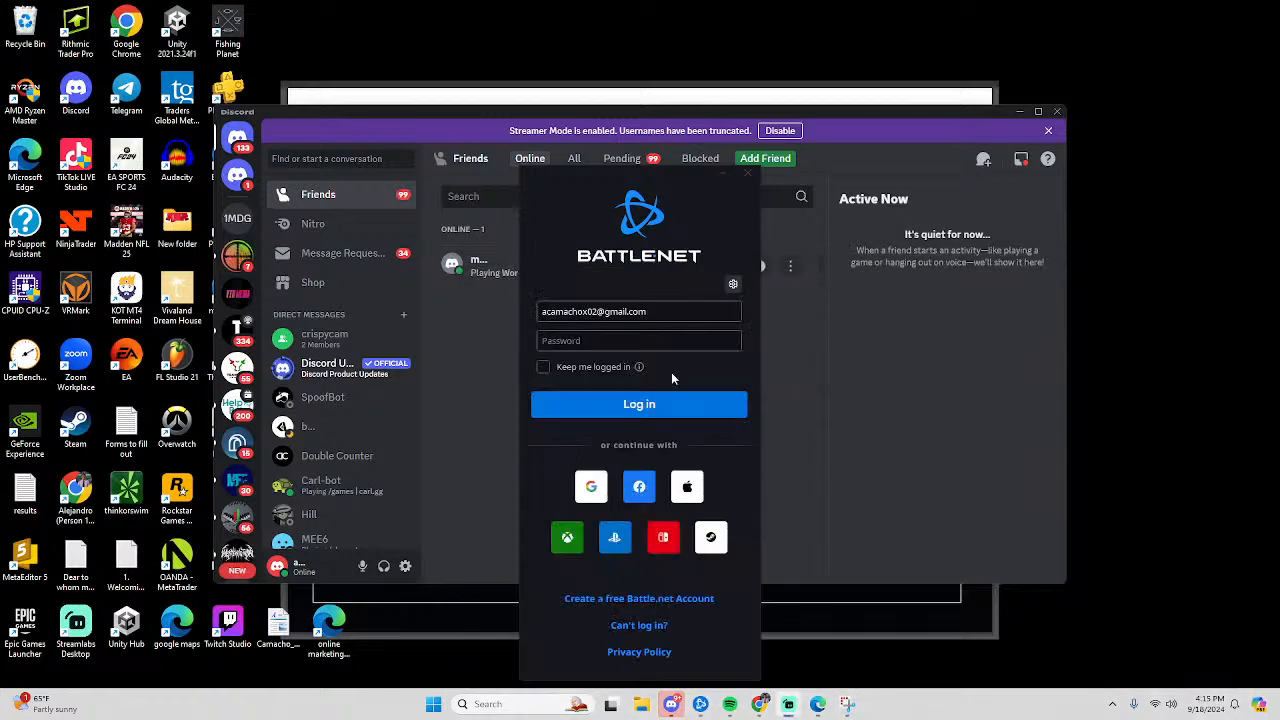
Close the Battle.net login window and the Discord window to clear the desktop
{"action": "left_click", "coordinate": [747, 176]}
{"action": "left_click", "coordinate": [1048, 131]}
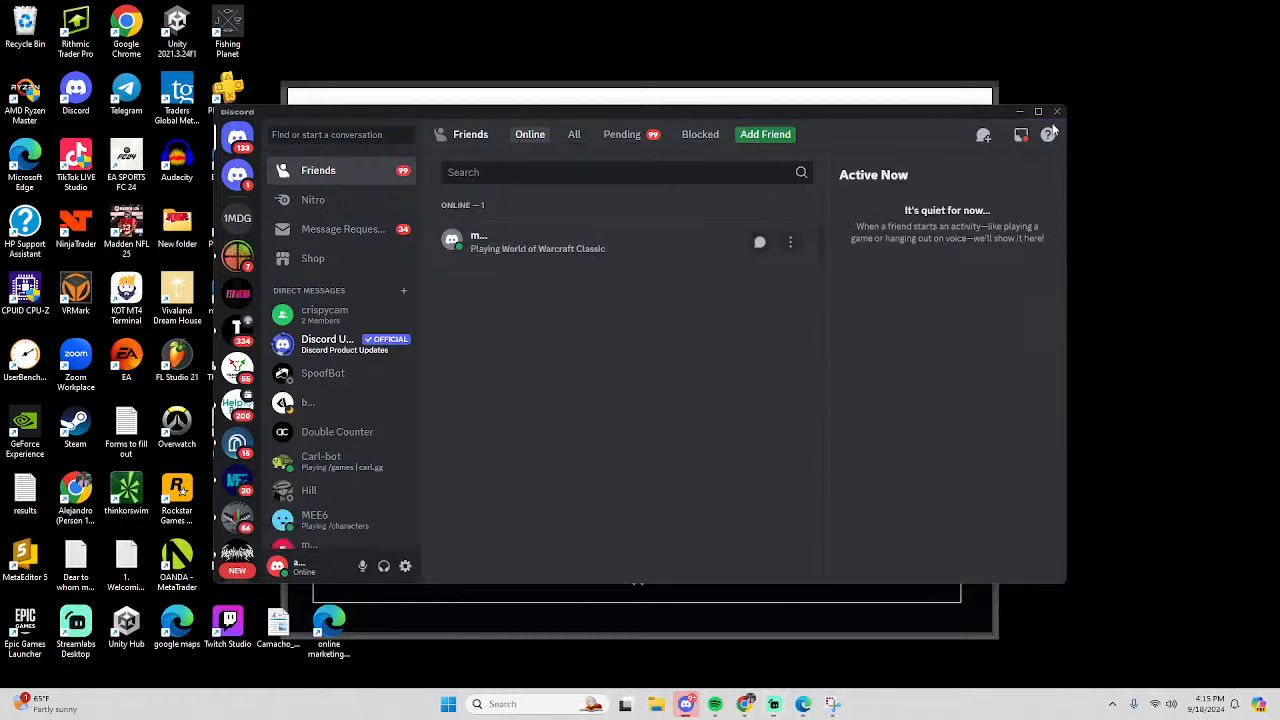
{"action": "left_click", "coordinate": [1057, 113]}
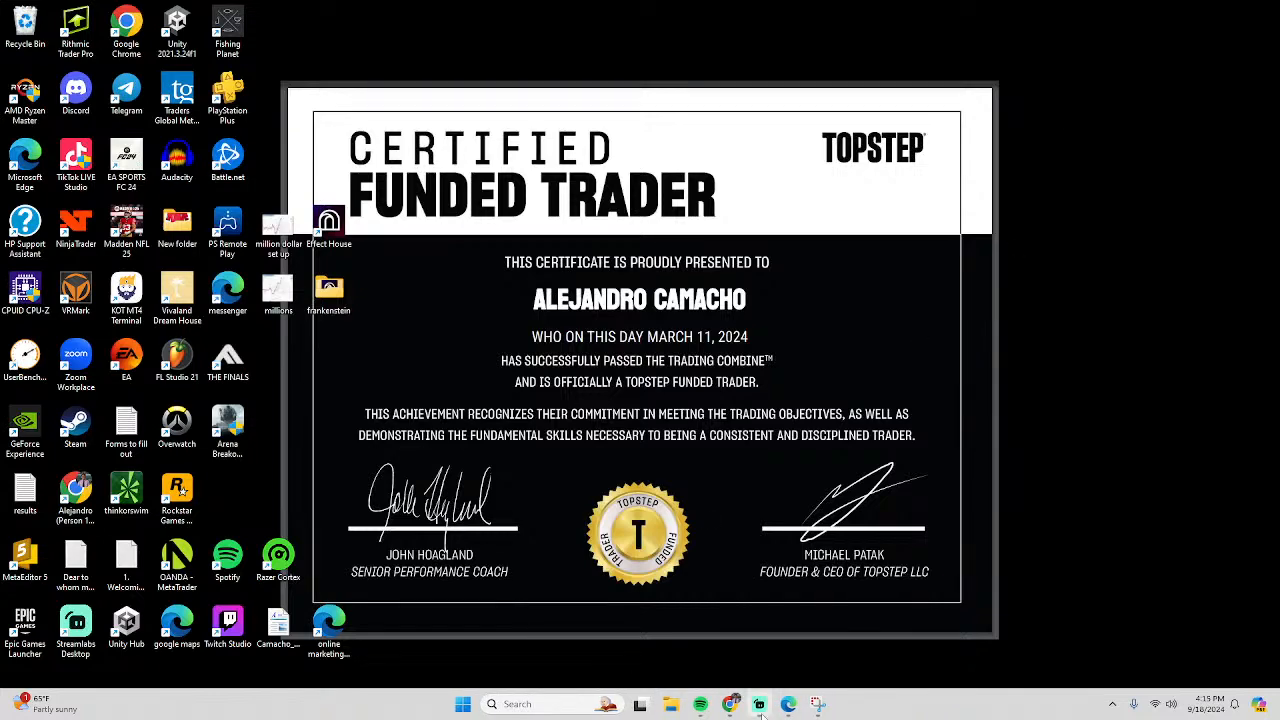
Launch Google Chrome with the Person 1 profile
{"action": "left_click", "coordinate": [525, 704]}
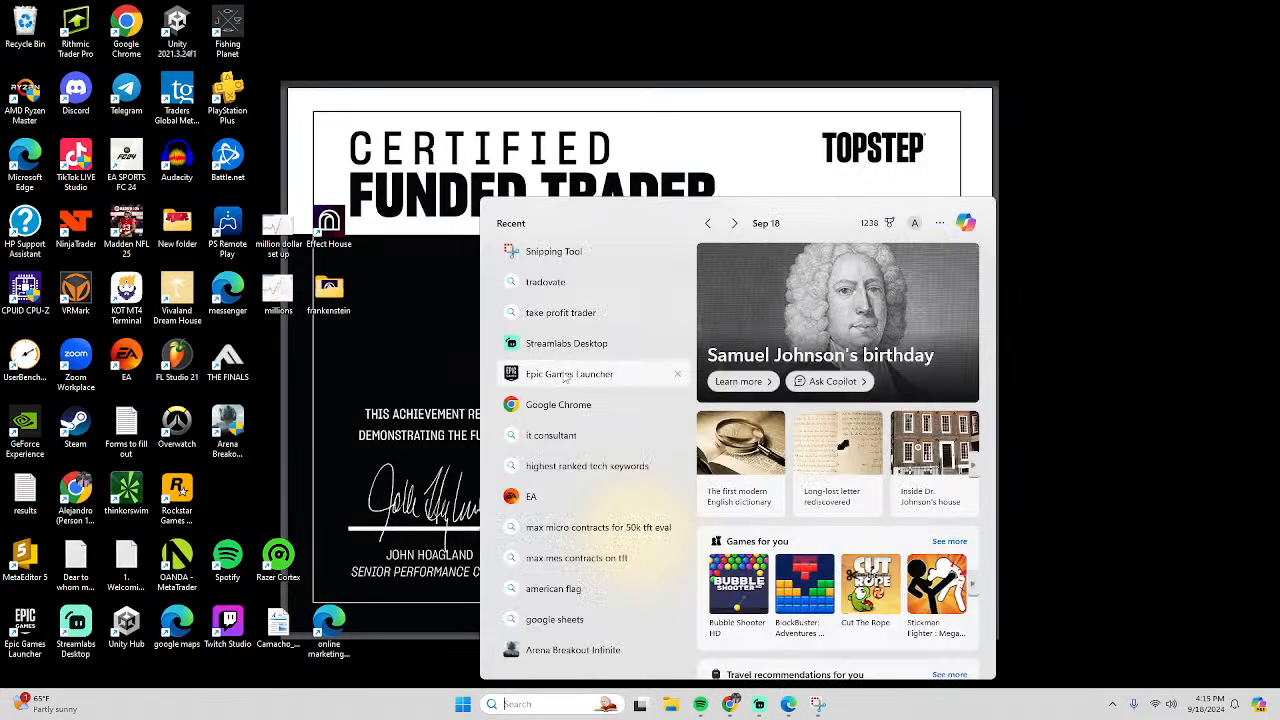
{"action": "left_click", "coordinate": [545, 406]}
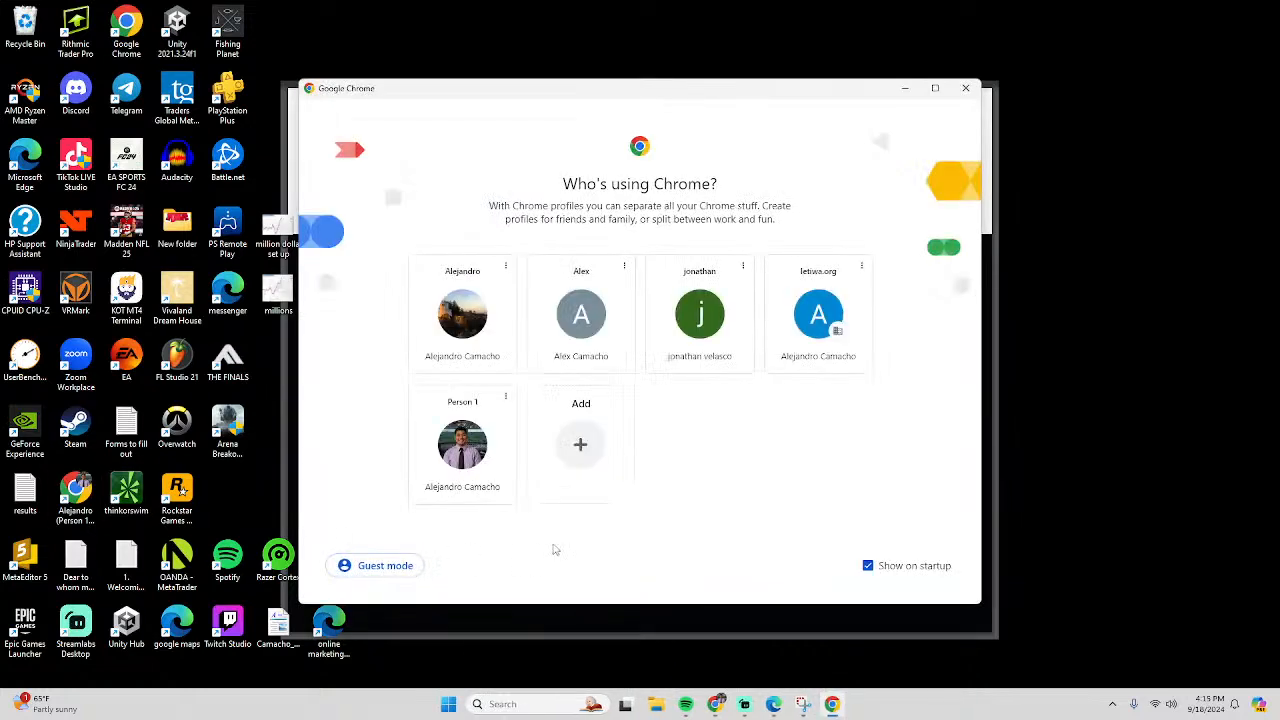
{"action": "left_click", "coordinate": [456, 462]}
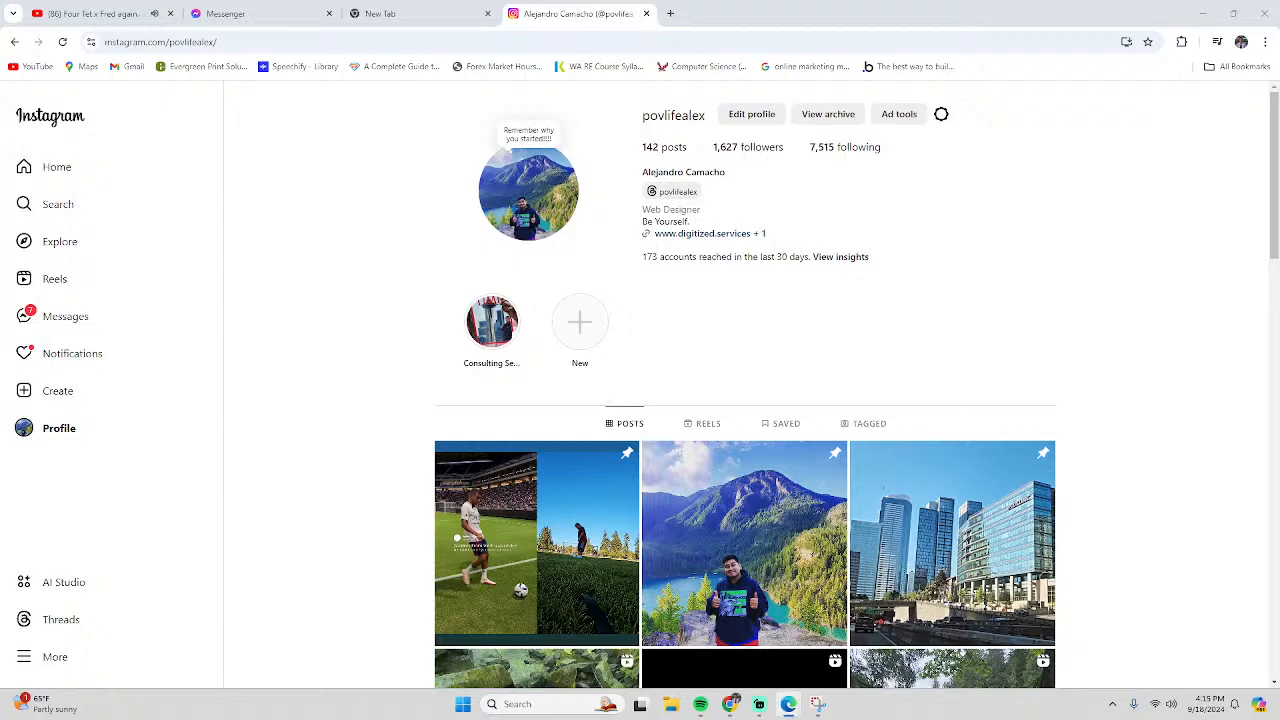
Load YouTube in a new browser tab and close the Instagram profile tab
{"action": "left_click", "coordinate": [670, 13]}
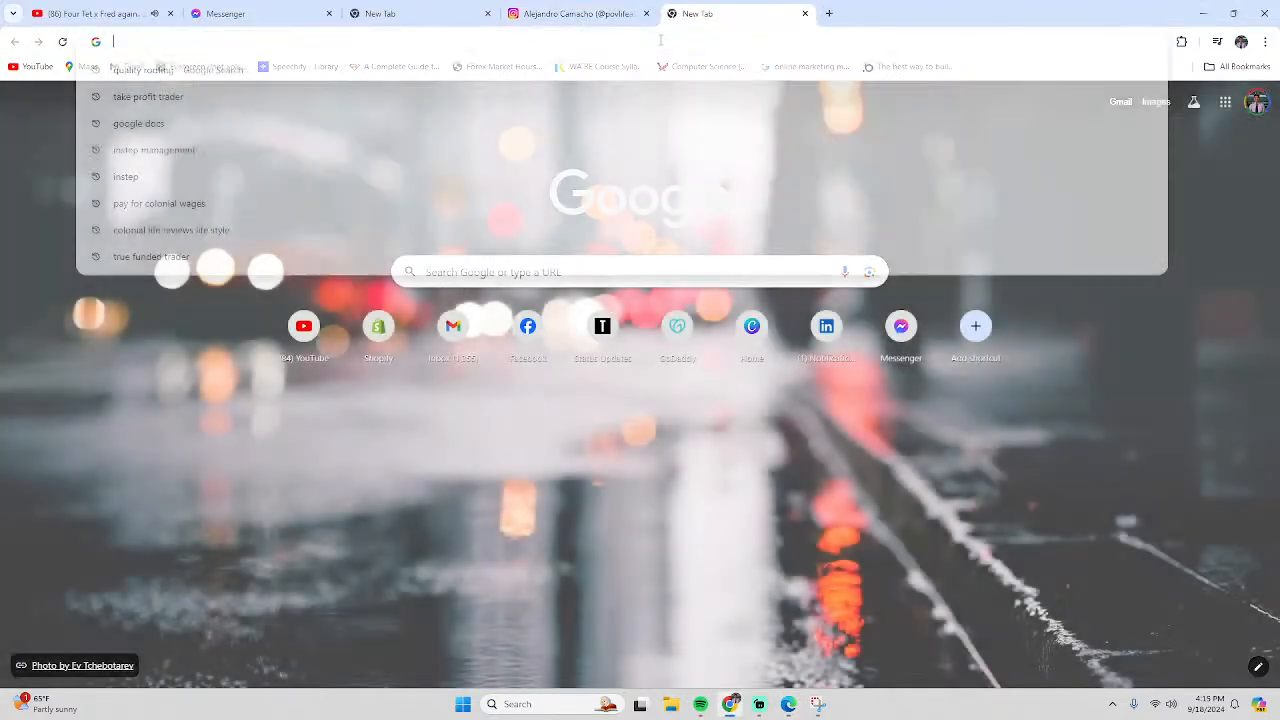
{"action": "left_click", "coordinate": [646, 13]}
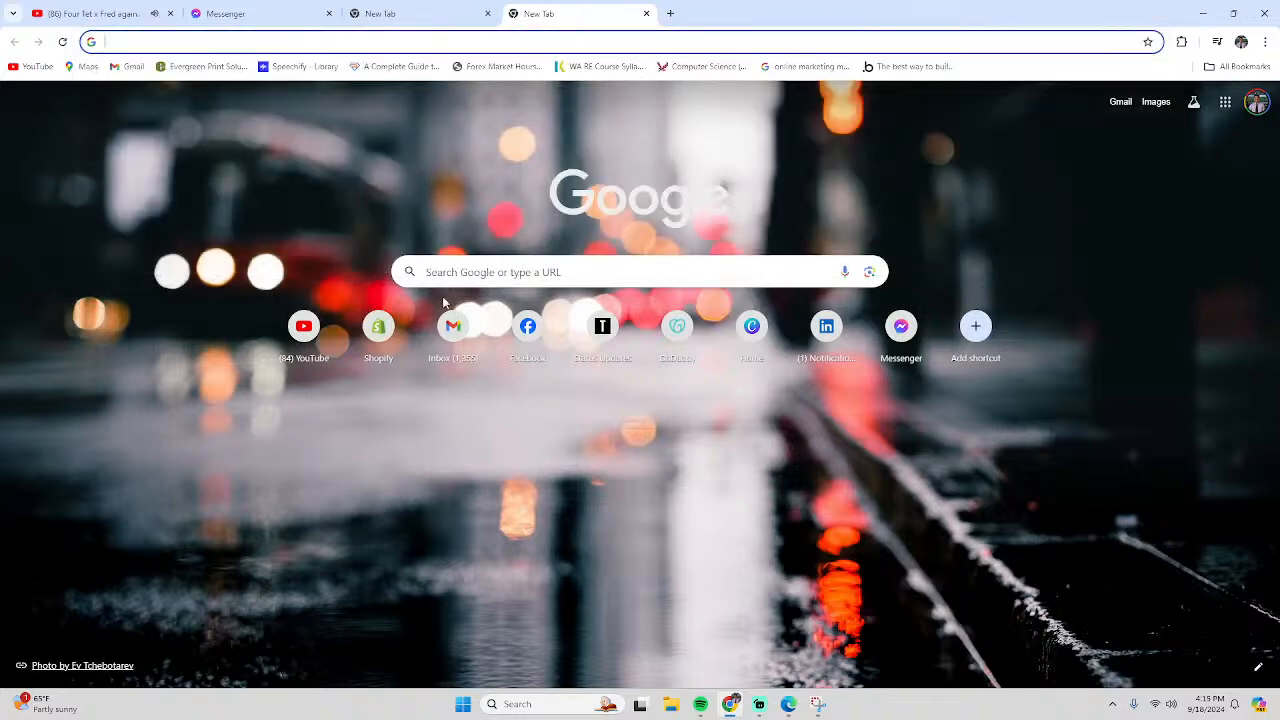
{"action": "left_click", "coordinate": [305, 334]}
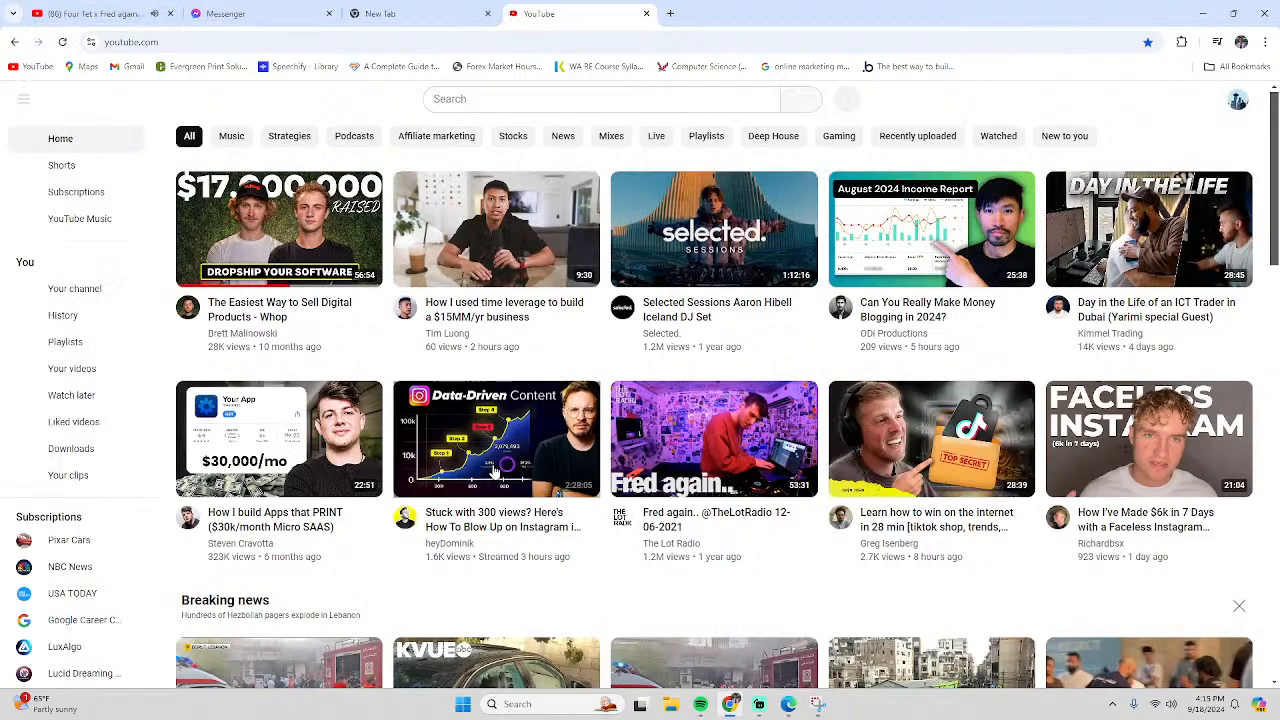
Browse the recommended videos and play "Can You Really Make Money Blogging in 2024?" from ODi Productions
{"action": "scroll", "coordinate": [473, 456], "scroll_direction": "down", "scroll_amount": 1}
{"action": "scroll", "coordinate": [480, 457], "scroll_direction": "up", "scroll_amount": 1}
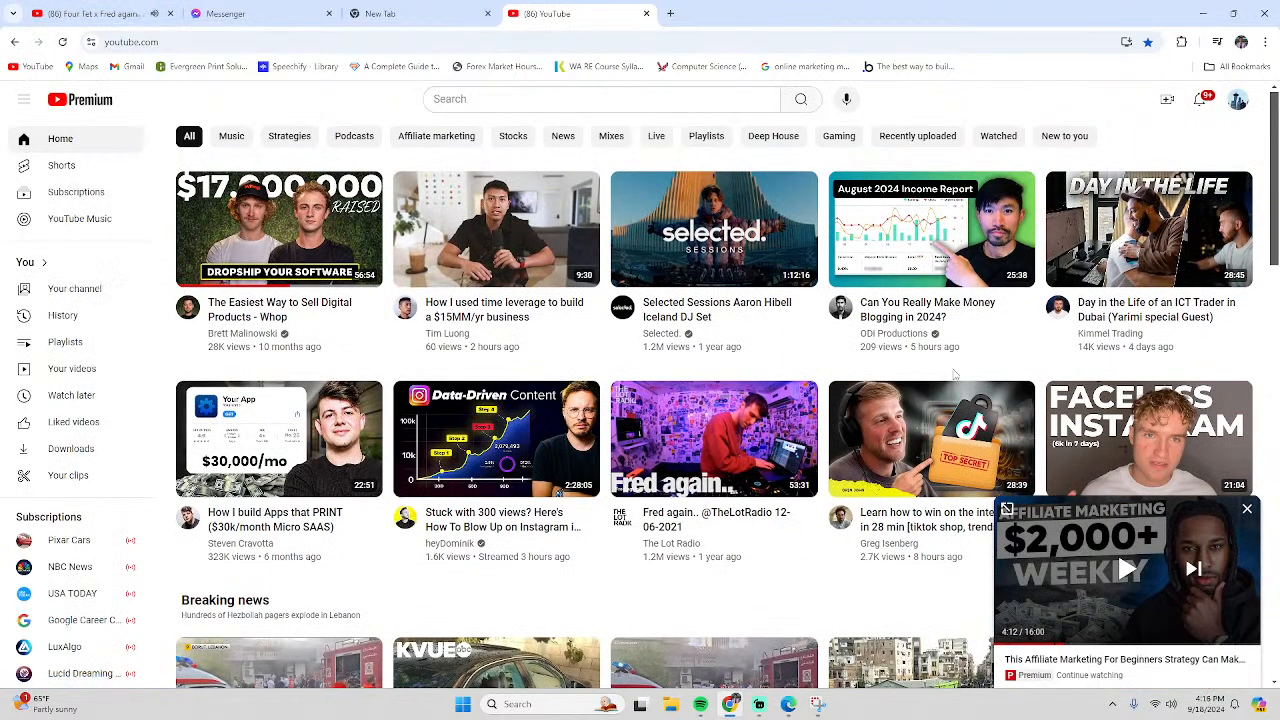
{"action": "mouse_move", "coordinate": [873, 516]}
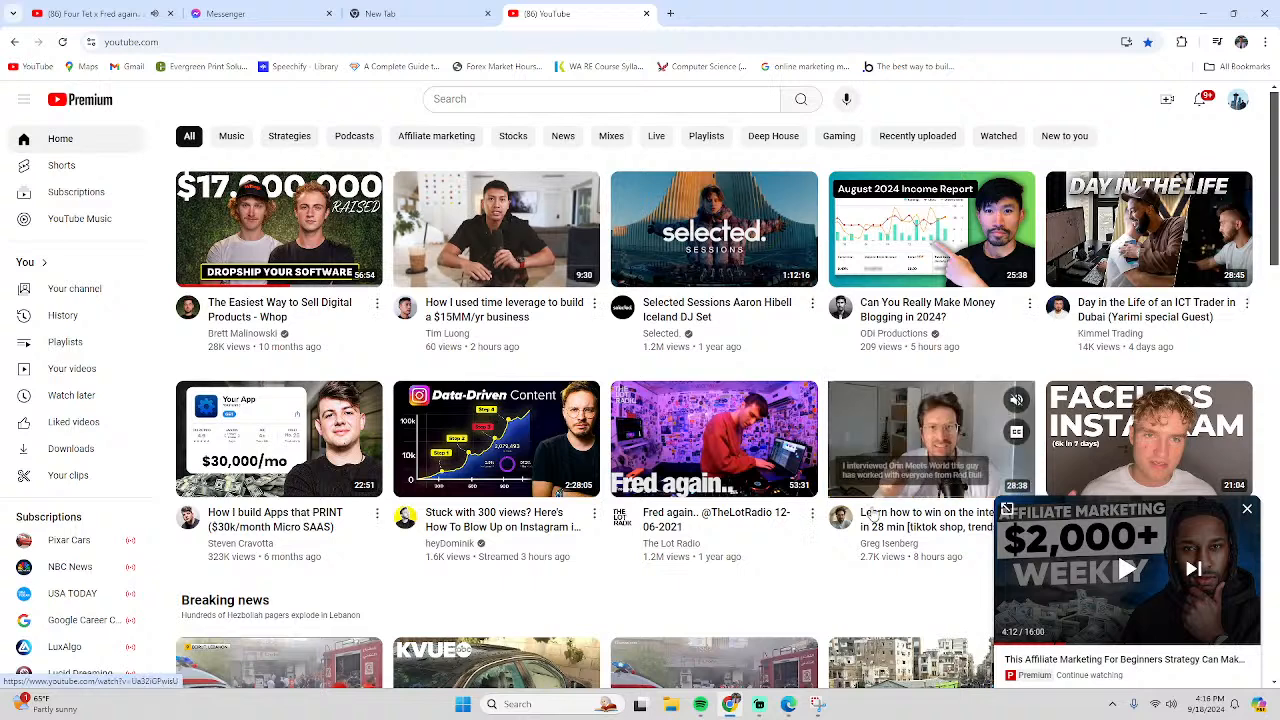
{"action": "left_click", "coordinate": [931, 229]}
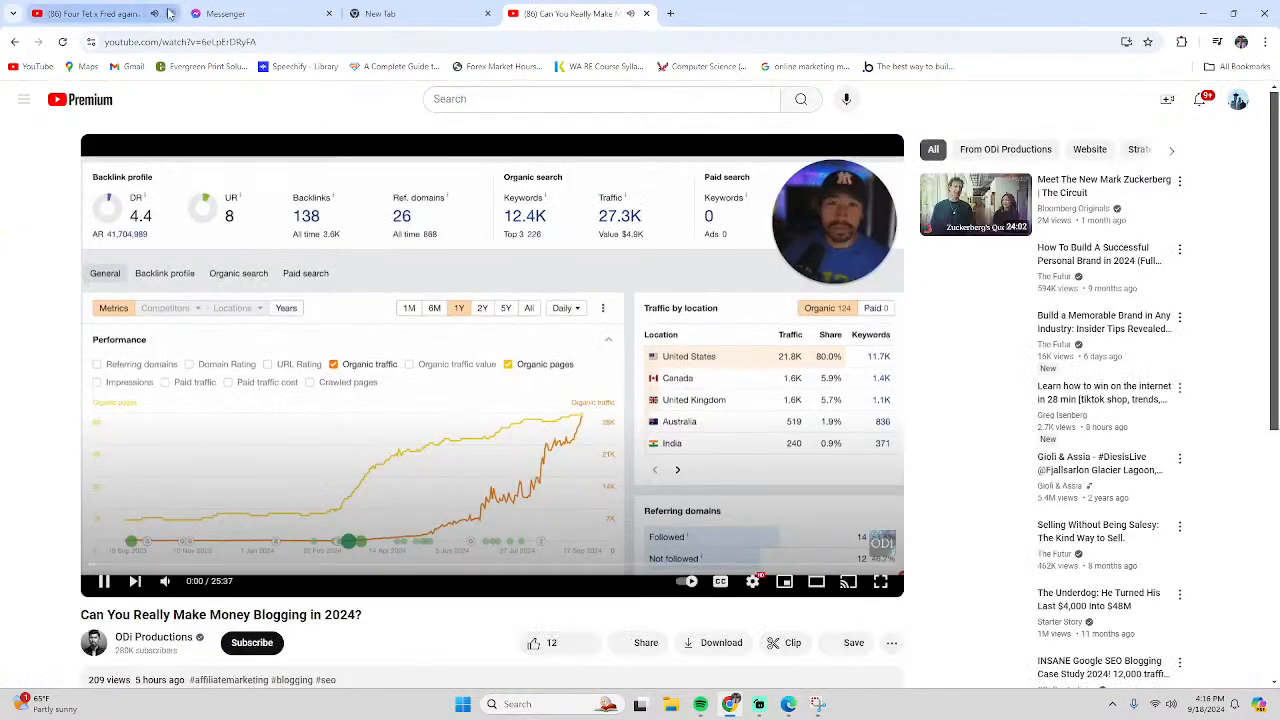
Close the Four Tet video tab and the empty New Tab, and move the blogging video's tab ahead of Messenger
{"action": "left_click", "coordinate": [170, 13]}
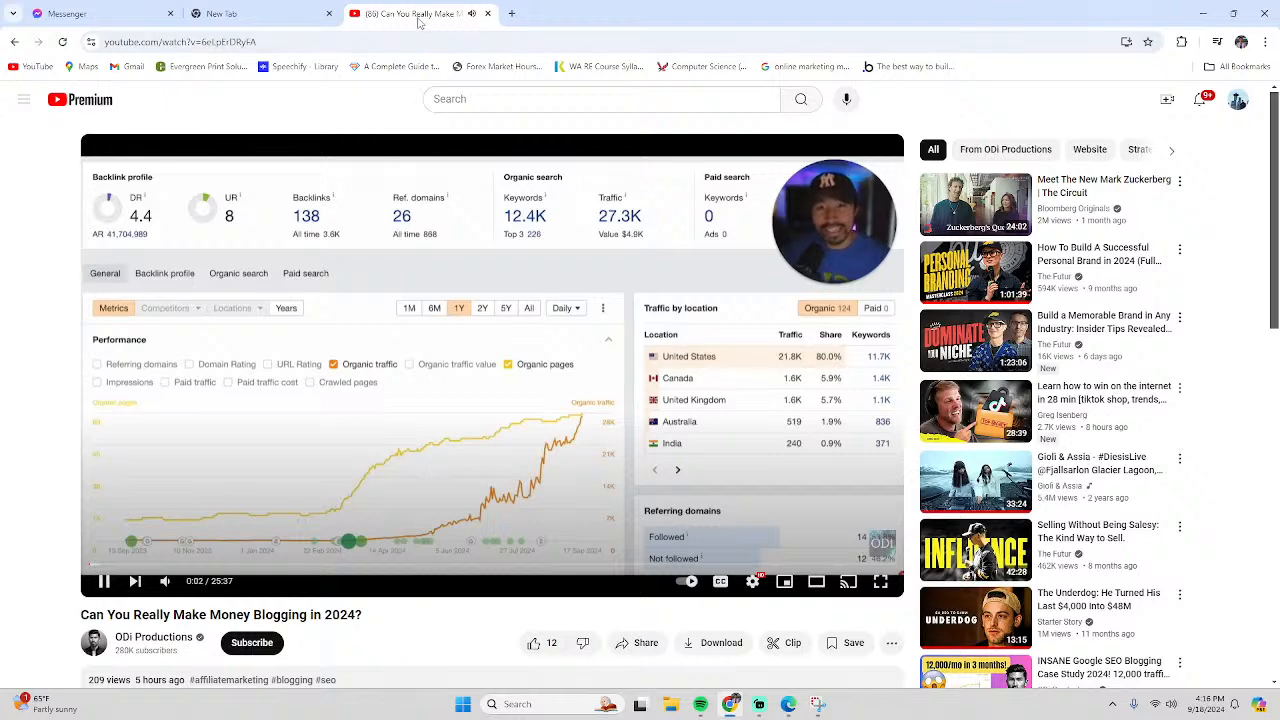
{"action": "left_click_drag", "start_coordinate": [420, 22], "coordinate": [92, 22]}
{"action": "left_click", "coordinate": [228, 14]}
{"action": "left_click", "coordinate": [421, 15]}
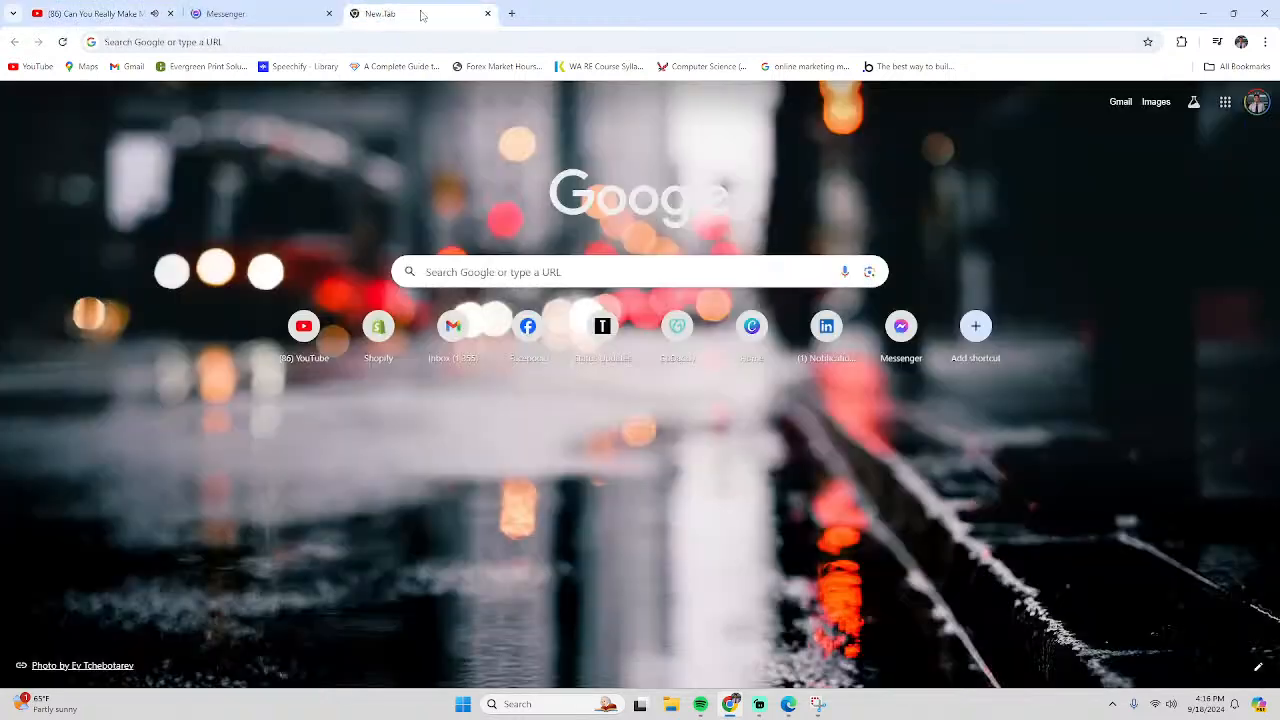
{"action": "left_click", "coordinate": [488, 14]}
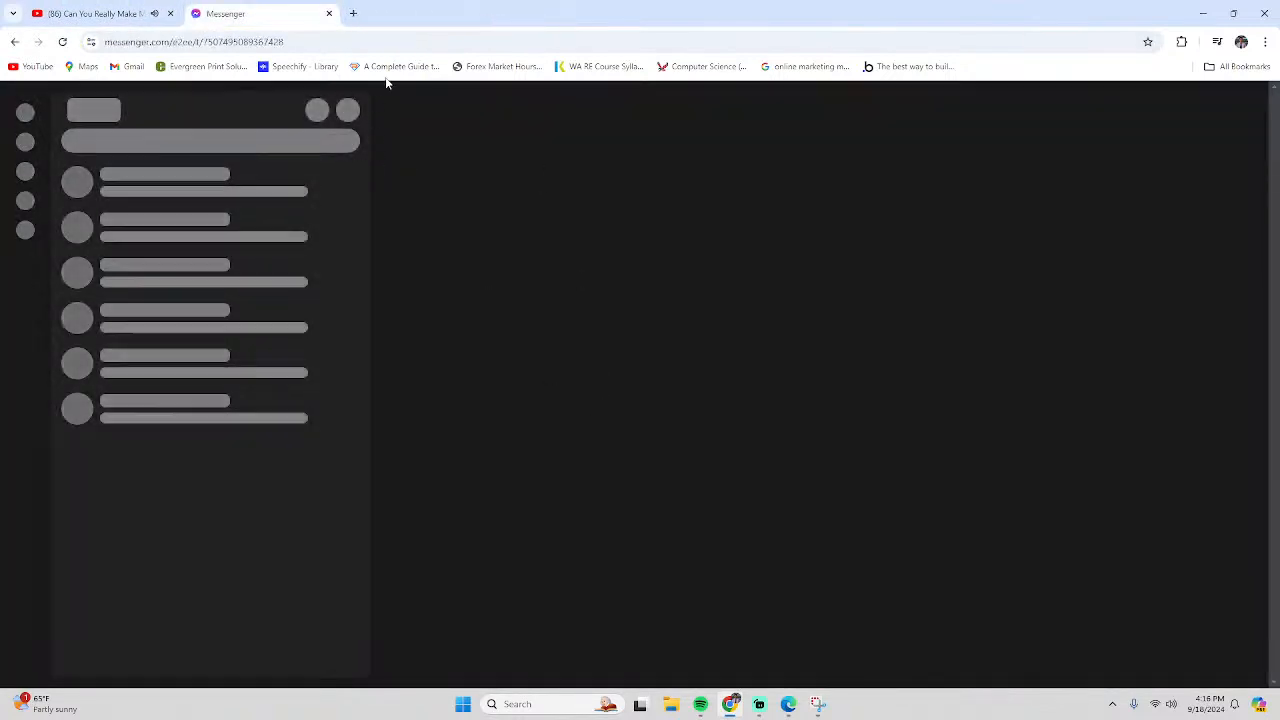
Load canva.com in a new browser tab and open the "DON'T FORGET TO" sweatshirt design from the recent designs
{"action": "left_click", "coordinate": [350, 13]}
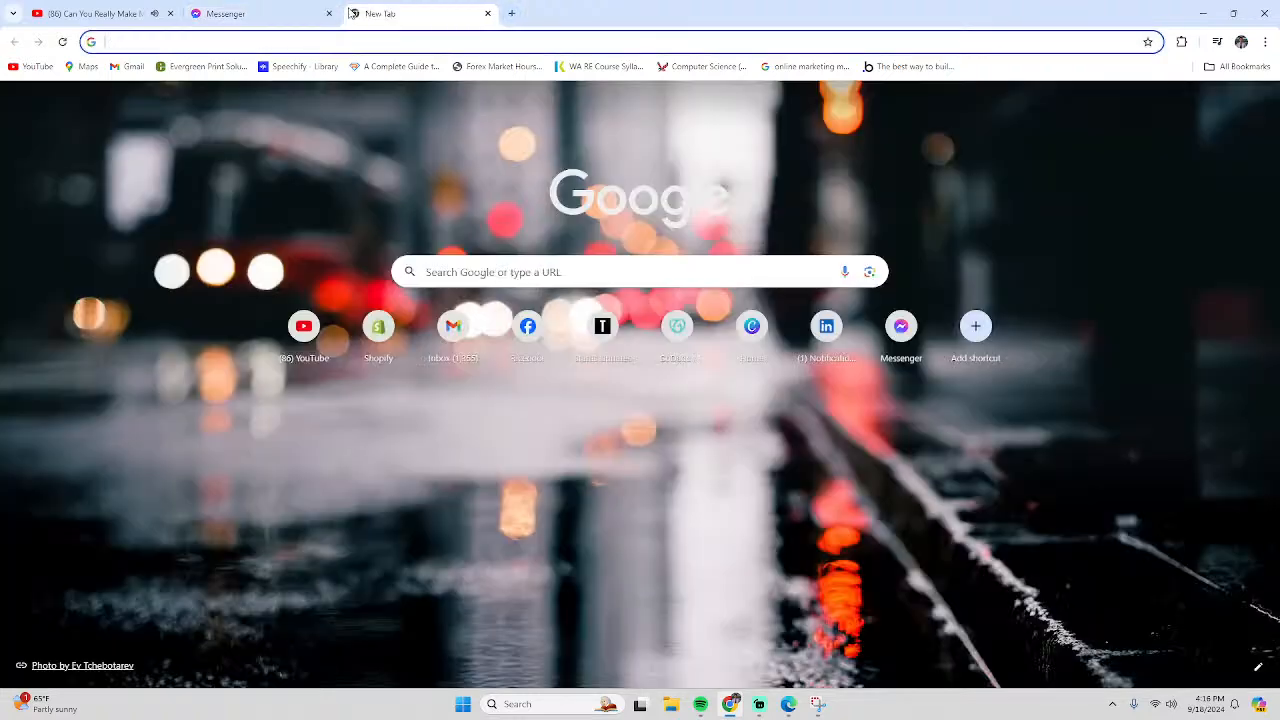
{"action": "left_click", "coordinate": [481, 47]}
{"action": "type", "text": "canva.com"}
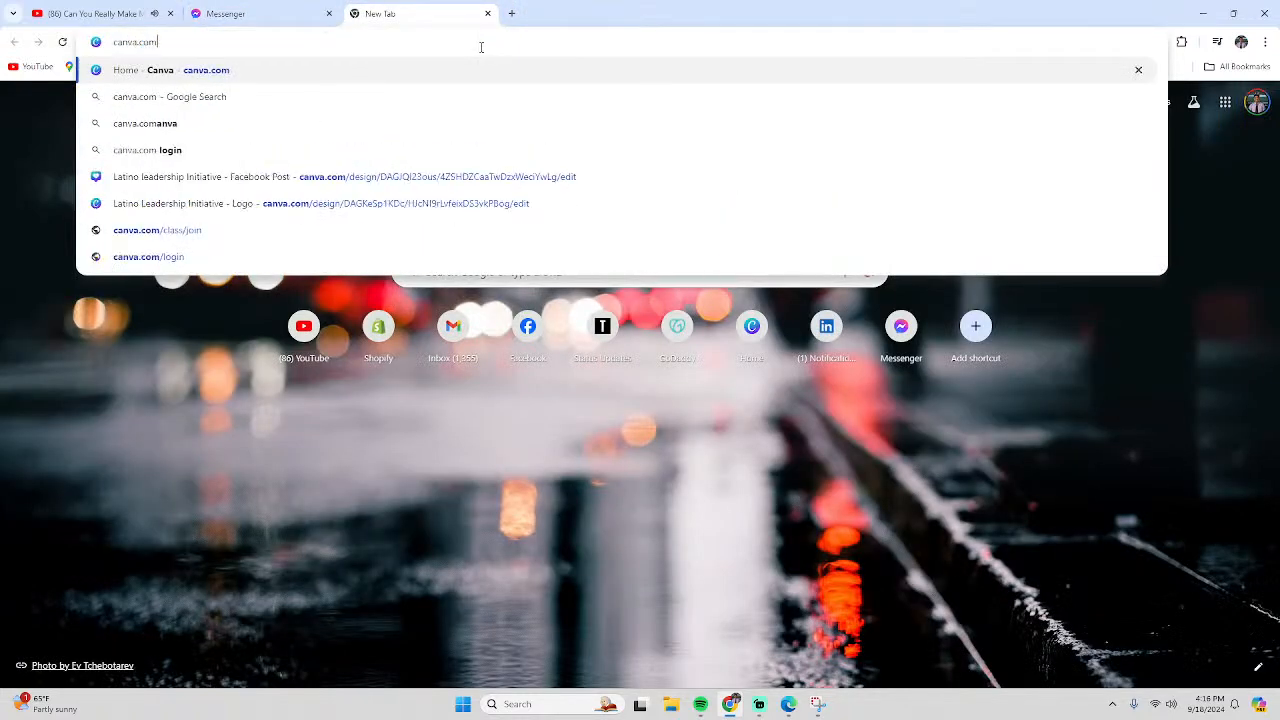
{"action": "key", "text": "Return"}
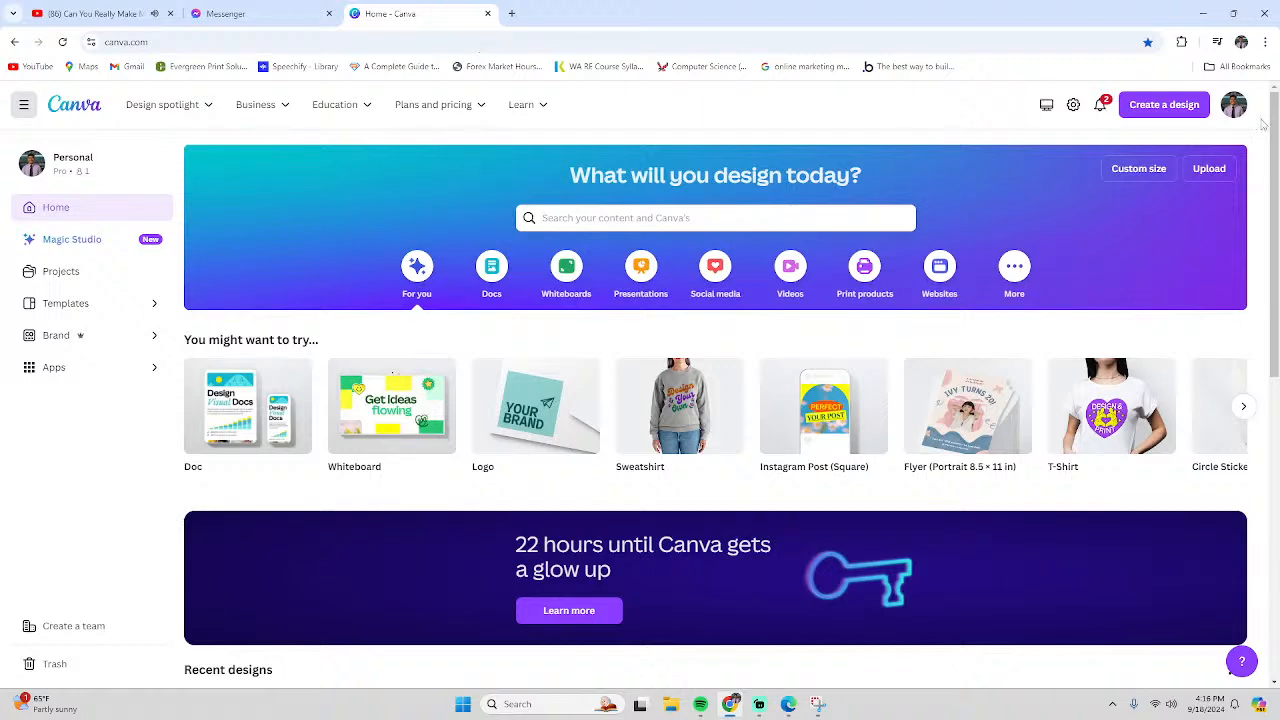
{"action": "scroll", "coordinate": [1008, 249], "scroll_direction": "down", "scroll_amount": 4}
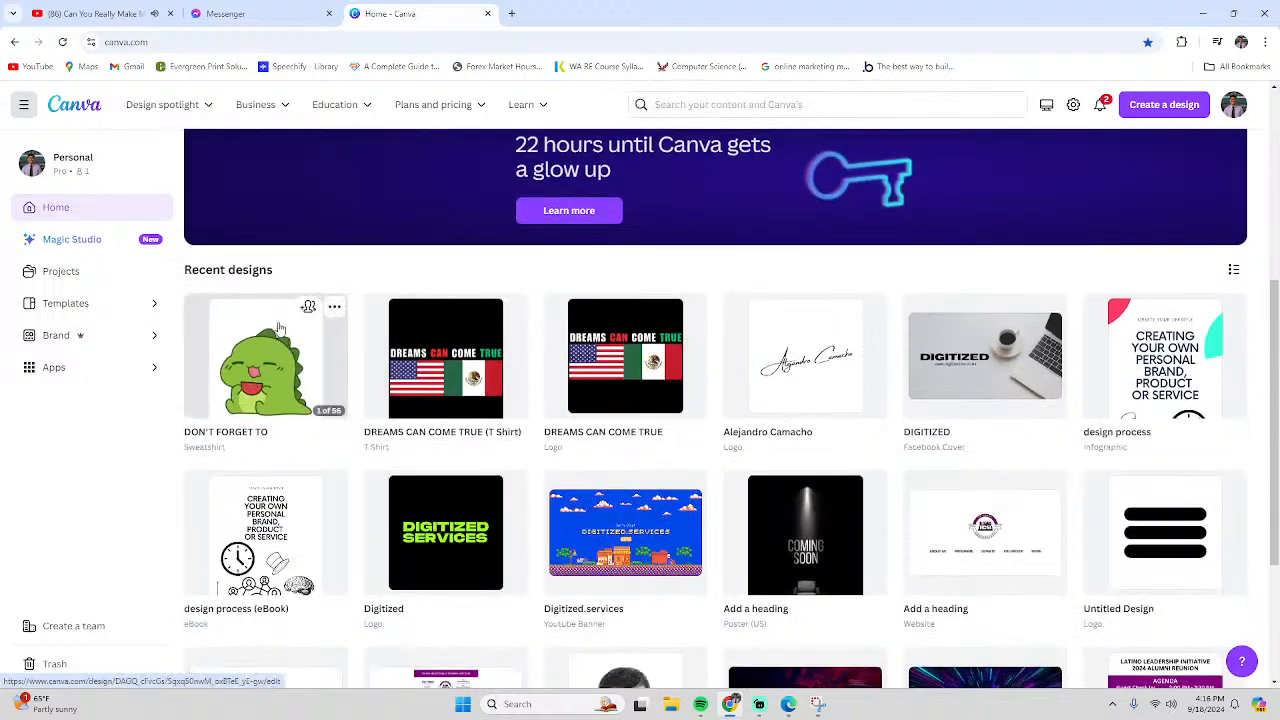
{"action": "left_click", "coordinate": [280, 330]}
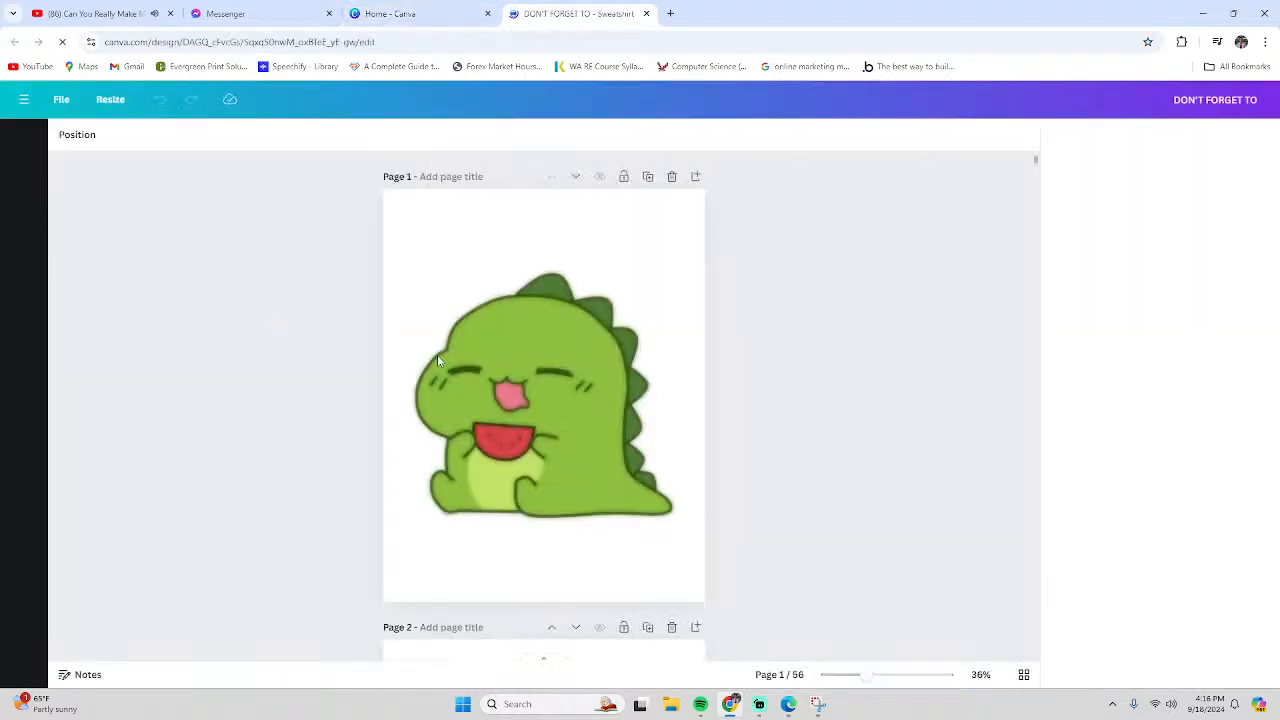
Look through the first pages of the sweatshirt design and accept the offer of Pro tips
{"action": "scroll", "coordinate": [748, 520], "scroll_direction": "down", "scroll_amount": 20}
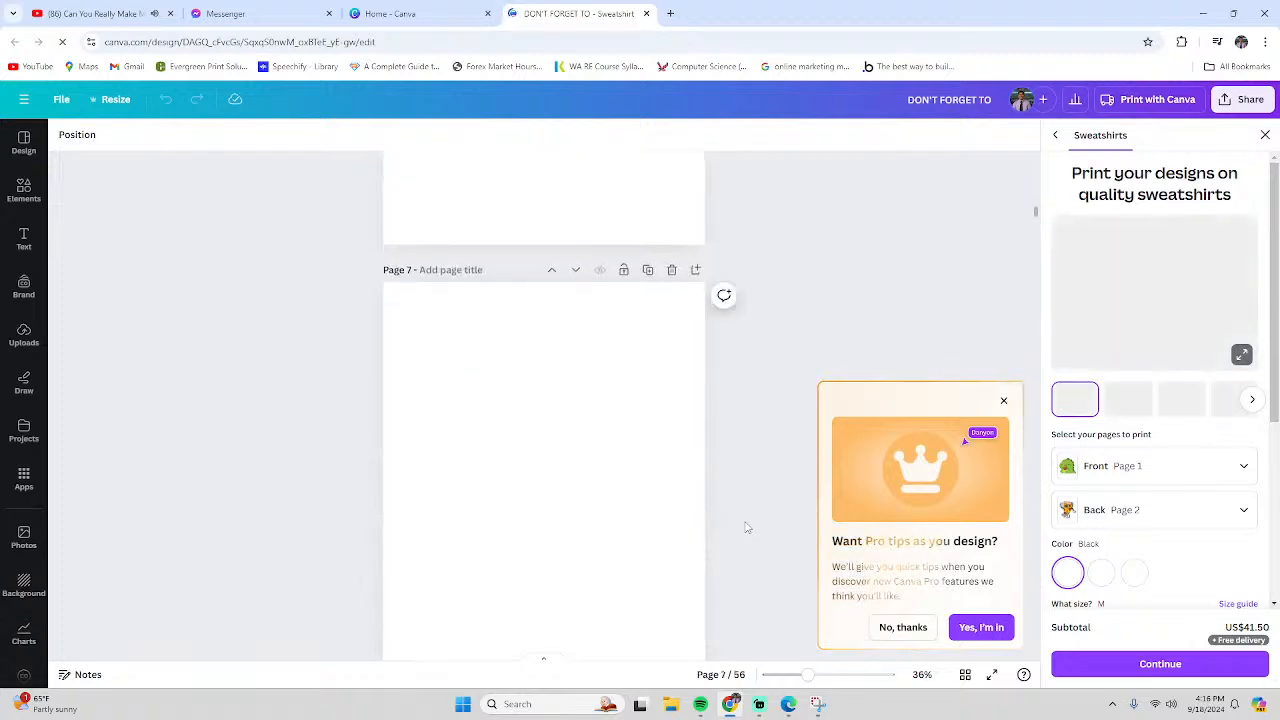
{"action": "scroll", "coordinate": [745, 527], "scroll_direction": "down", "scroll_amount": 20}
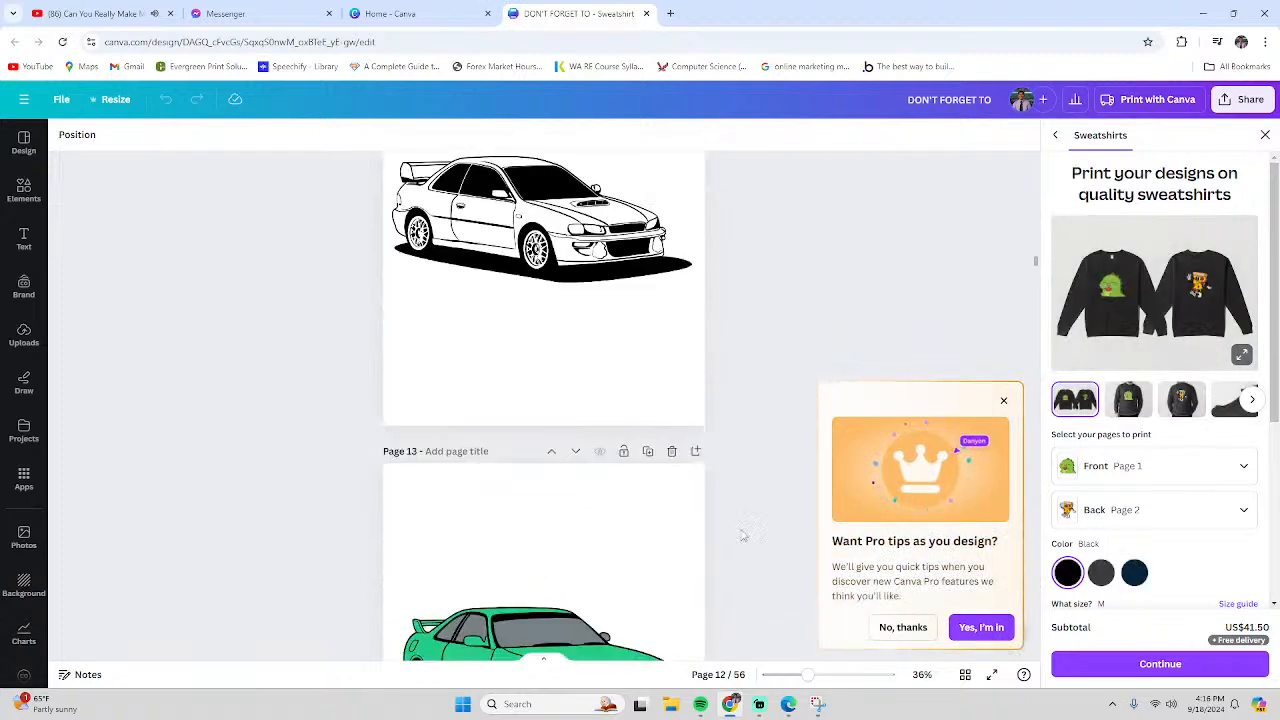
{"action": "scroll", "coordinate": [740, 537], "scroll_direction": "down", "scroll_amount": 20}
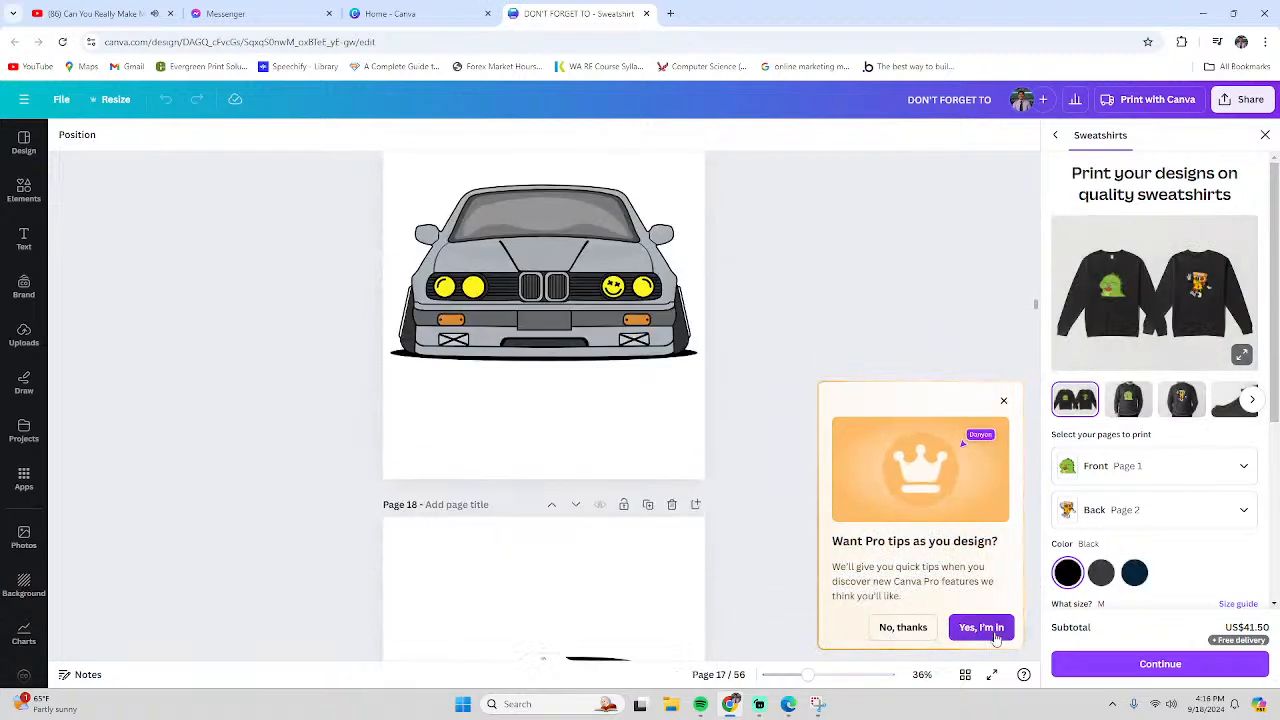
{"action": "left_click", "coordinate": [996, 638]}
Look through the remaining artwork pages of the sweatshirt design, from page 18 to the last page
{"action": "scroll", "coordinate": [770, 515], "scroll_direction": "down", "scroll_amount": 12}
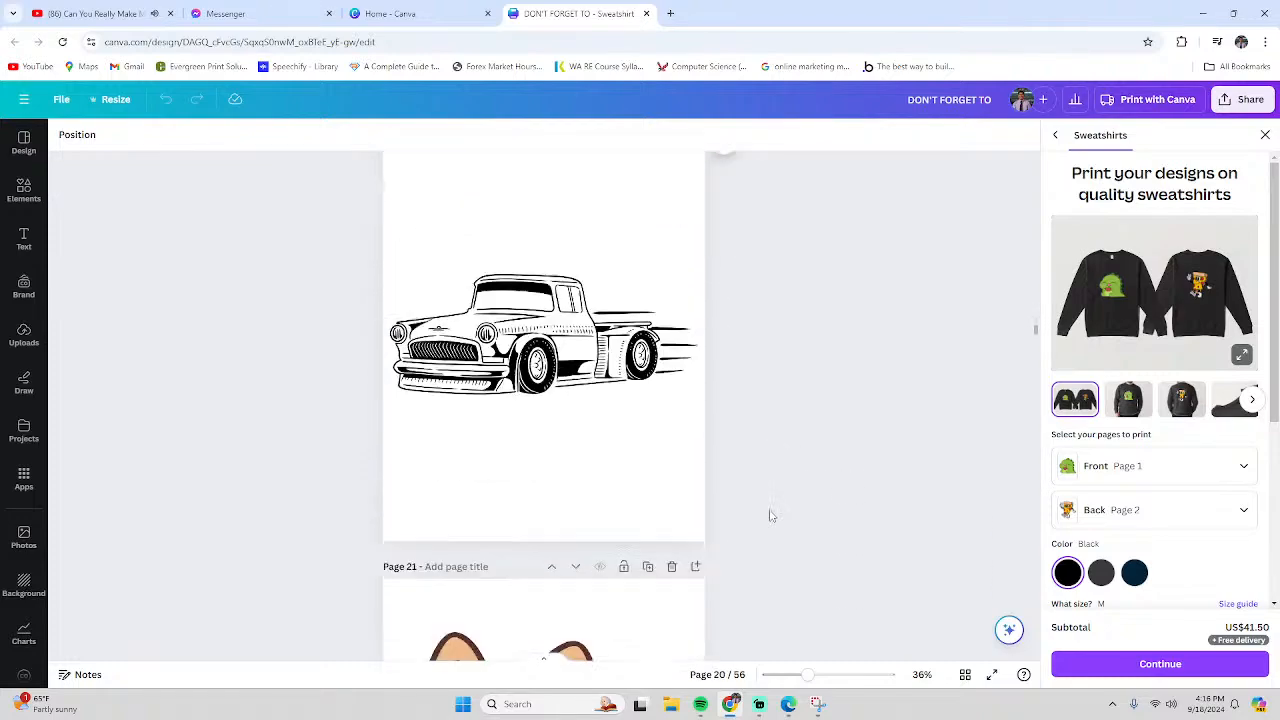
{"action": "scroll", "coordinate": [770, 515], "scroll_direction": "down", "scroll_amount": 20}
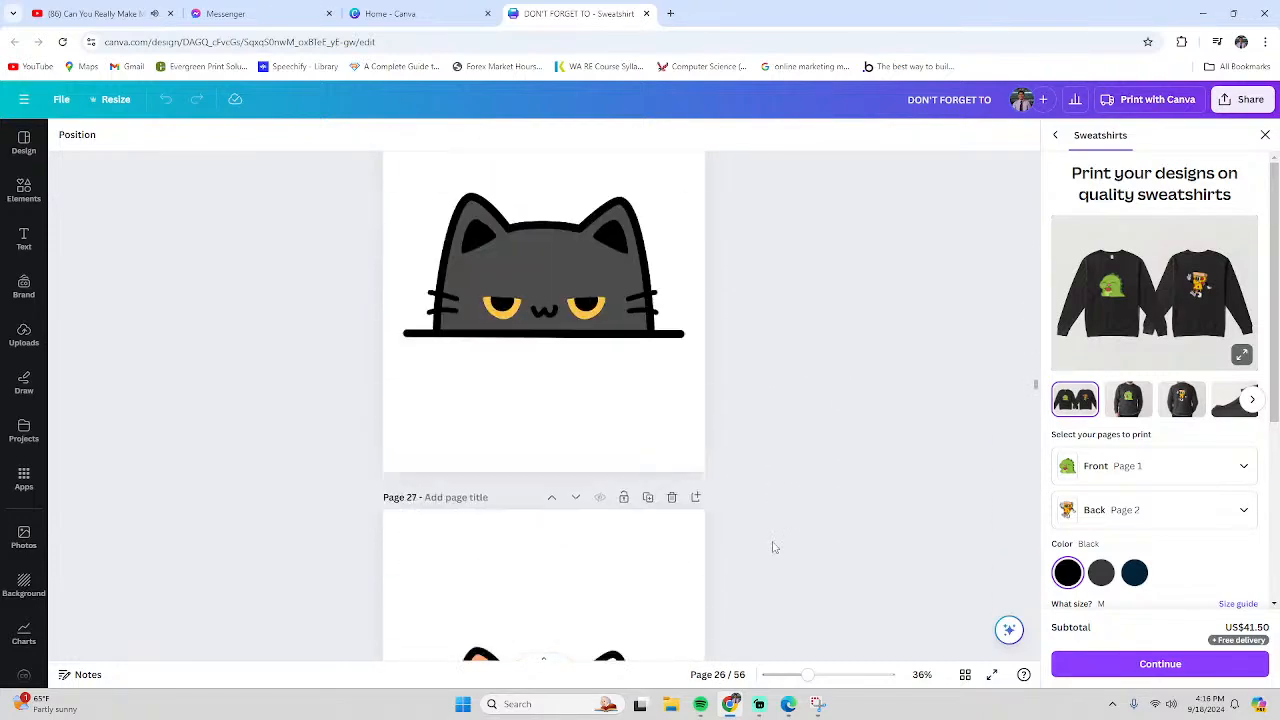
{"action": "scroll", "coordinate": [772, 547], "scroll_direction": "down", "scroll_amount": 20}
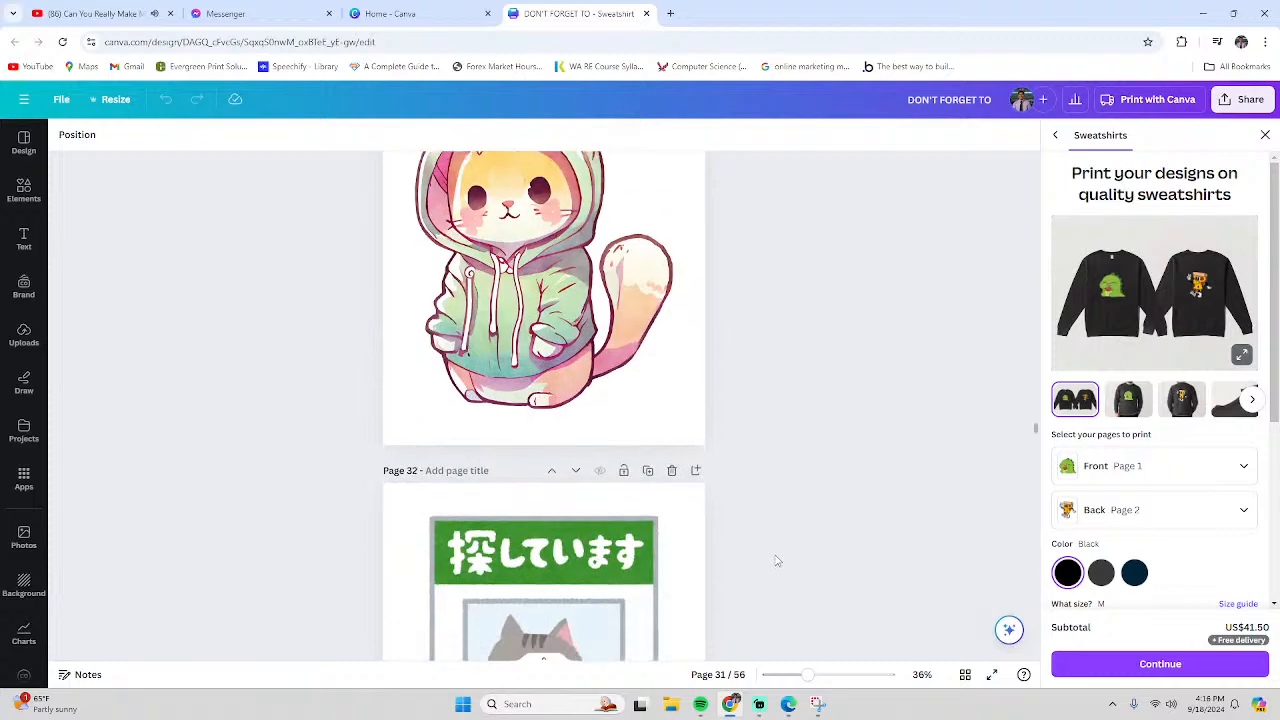
{"action": "scroll", "coordinate": [777, 561], "scroll_direction": "down", "scroll_amount": 20}
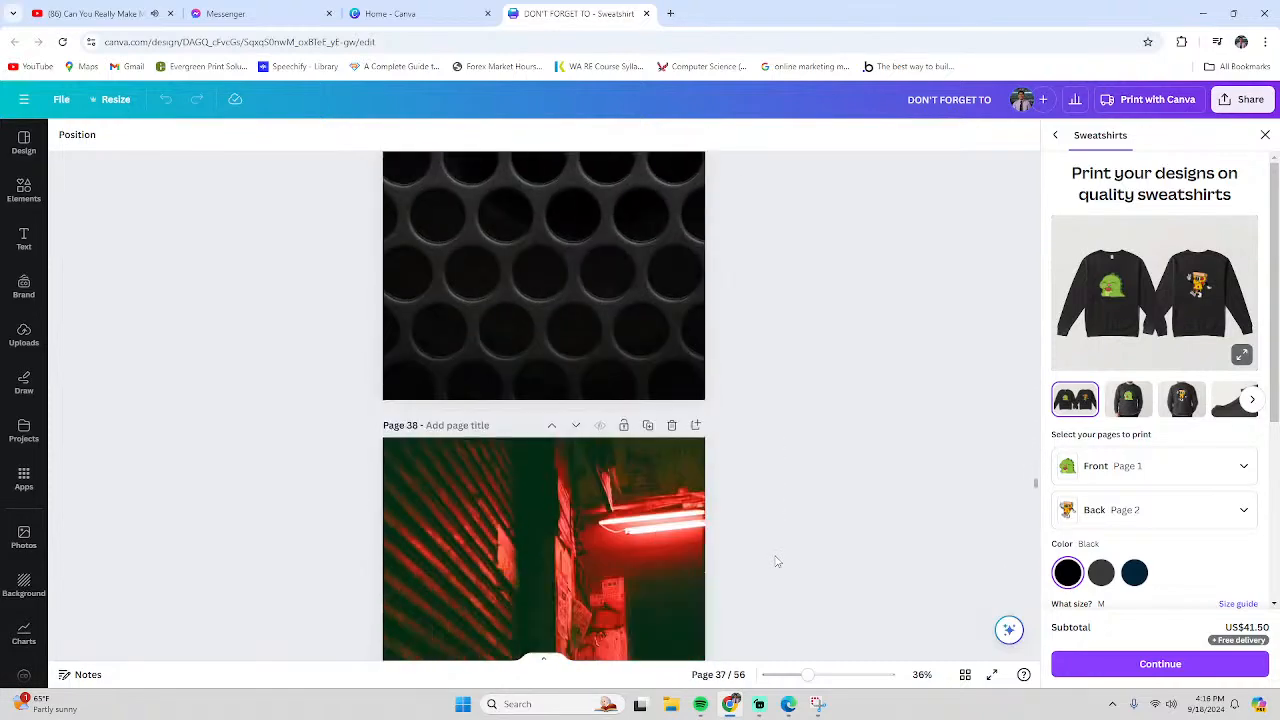
{"action": "scroll", "coordinate": [777, 563], "scroll_direction": "down", "scroll_amount": 20}
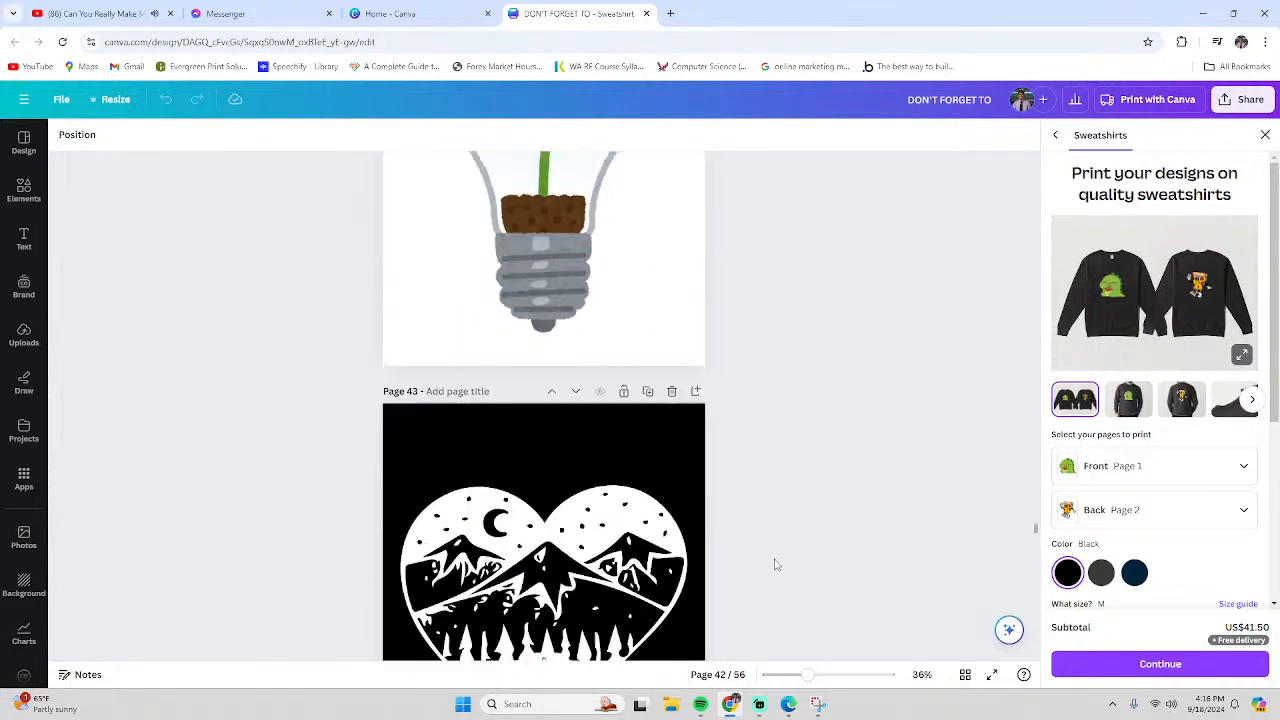
{"action": "scroll", "coordinate": [775, 565], "scroll_direction": "down", "scroll_amount": 15}
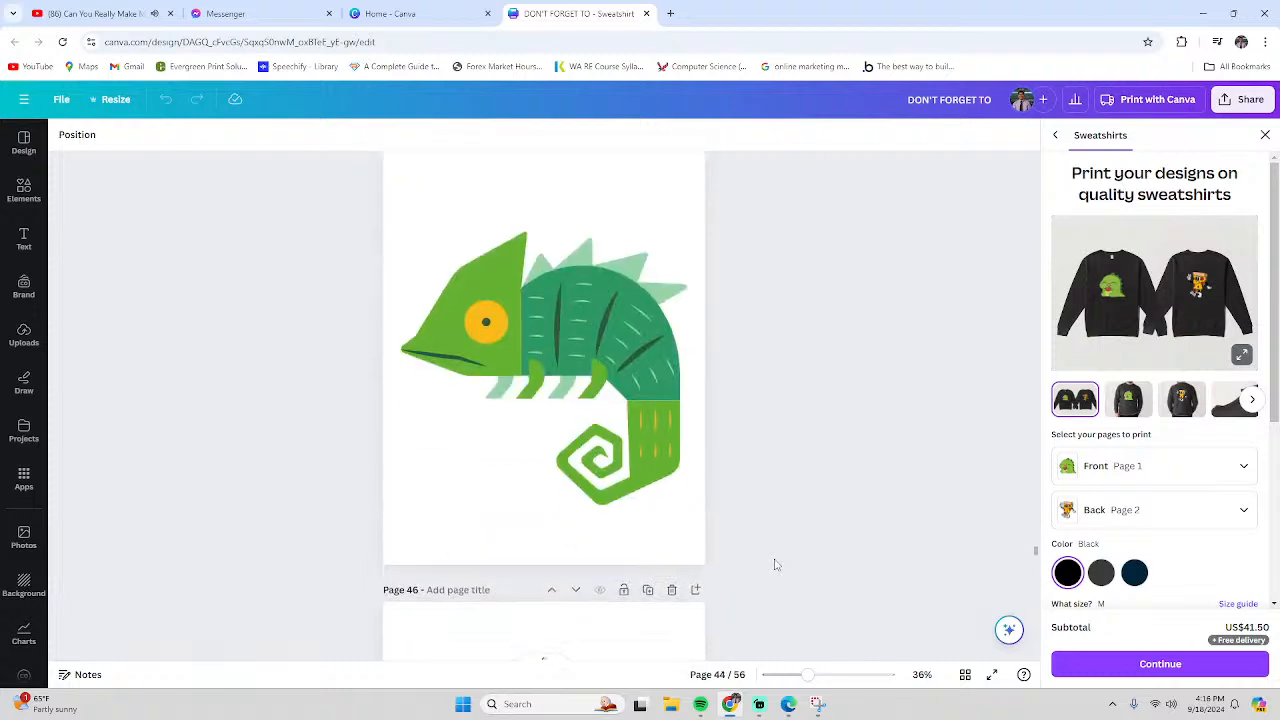
{"action": "scroll", "coordinate": [775, 565], "scroll_direction": "down", "scroll_amount": 15}
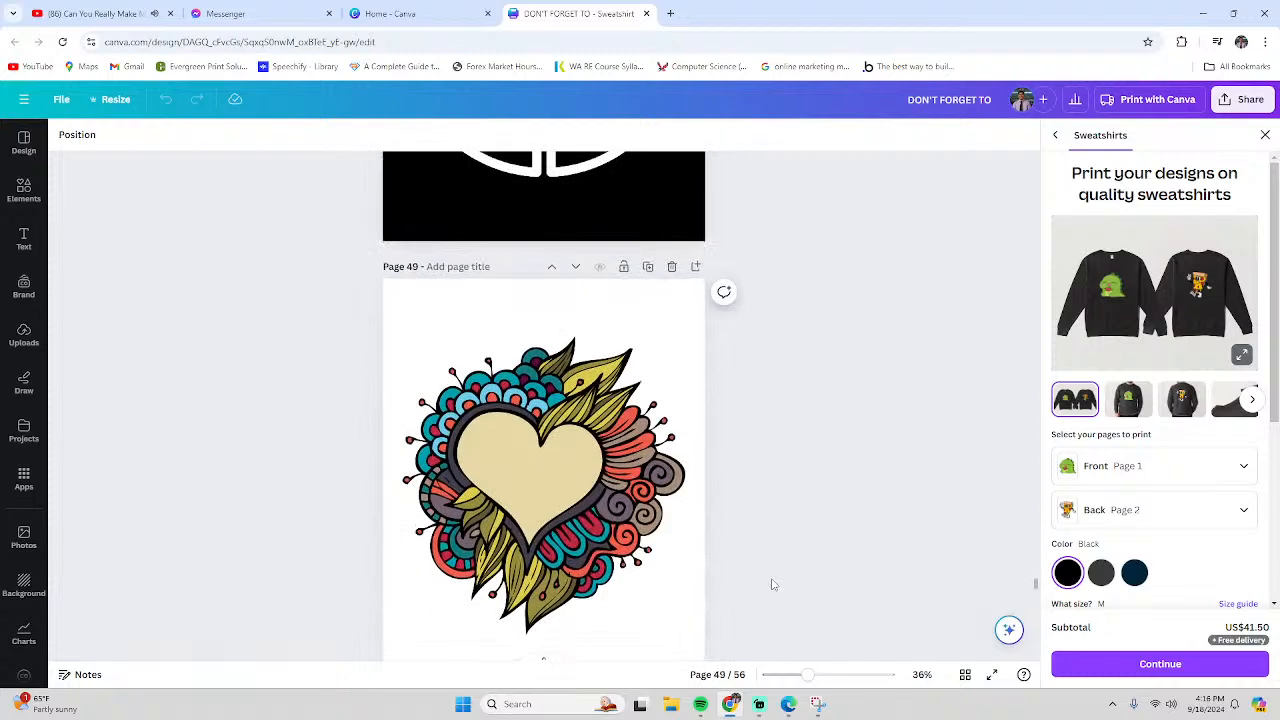
{"action": "scroll", "coordinate": [772, 585], "scroll_direction": "down", "scroll_amount": 8}
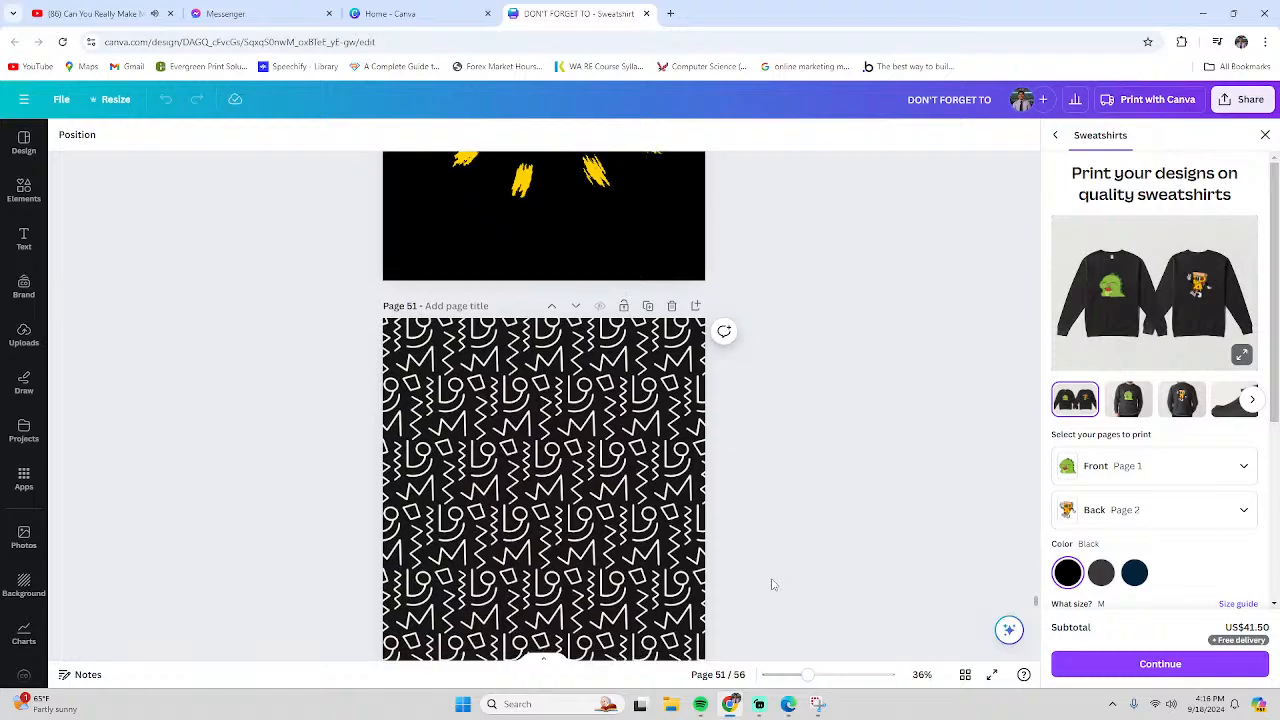
{"action": "scroll", "coordinate": [772, 585], "scroll_direction": "down", "scroll_amount": 10}
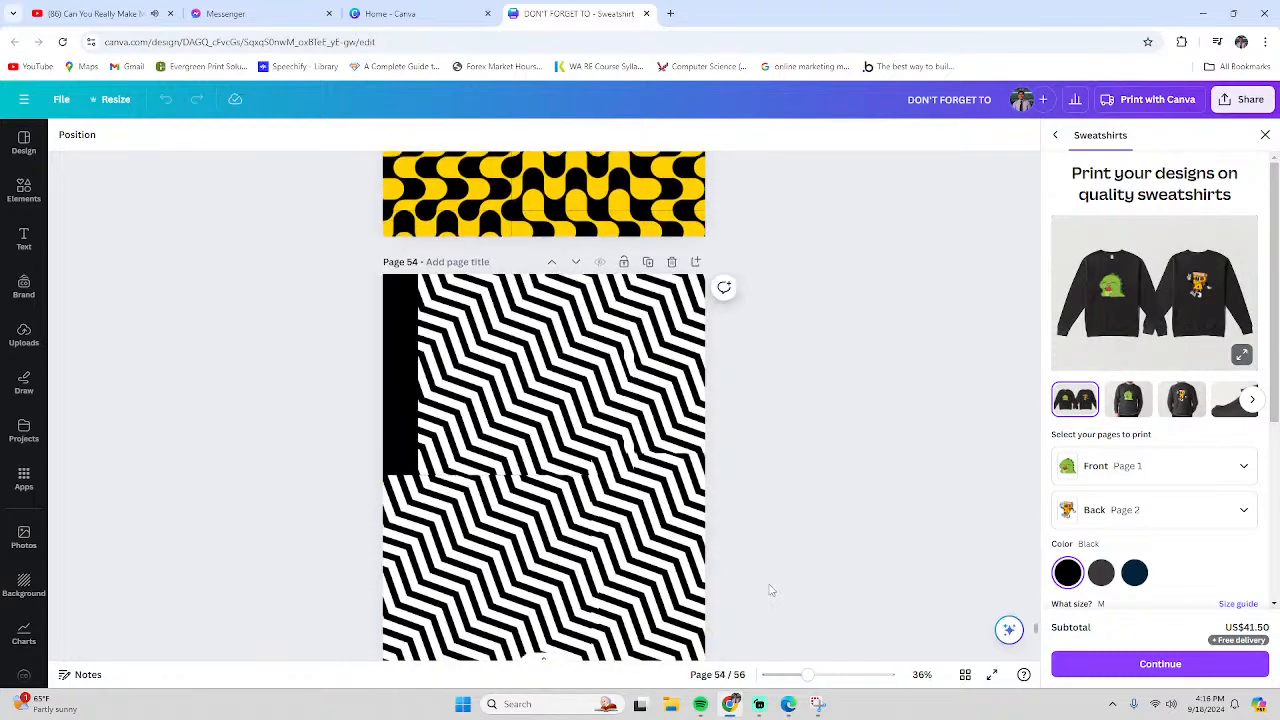
{"action": "scroll", "coordinate": [770, 590], "scroll_direction": "down", "scroll_amount": 6}
Compare the pattern artwork on pages 52 to 55 with the black last page
{"action": "scroll", "coordinate": [768, 594], "scroll_direction": "up", "scroll_amount": 3}
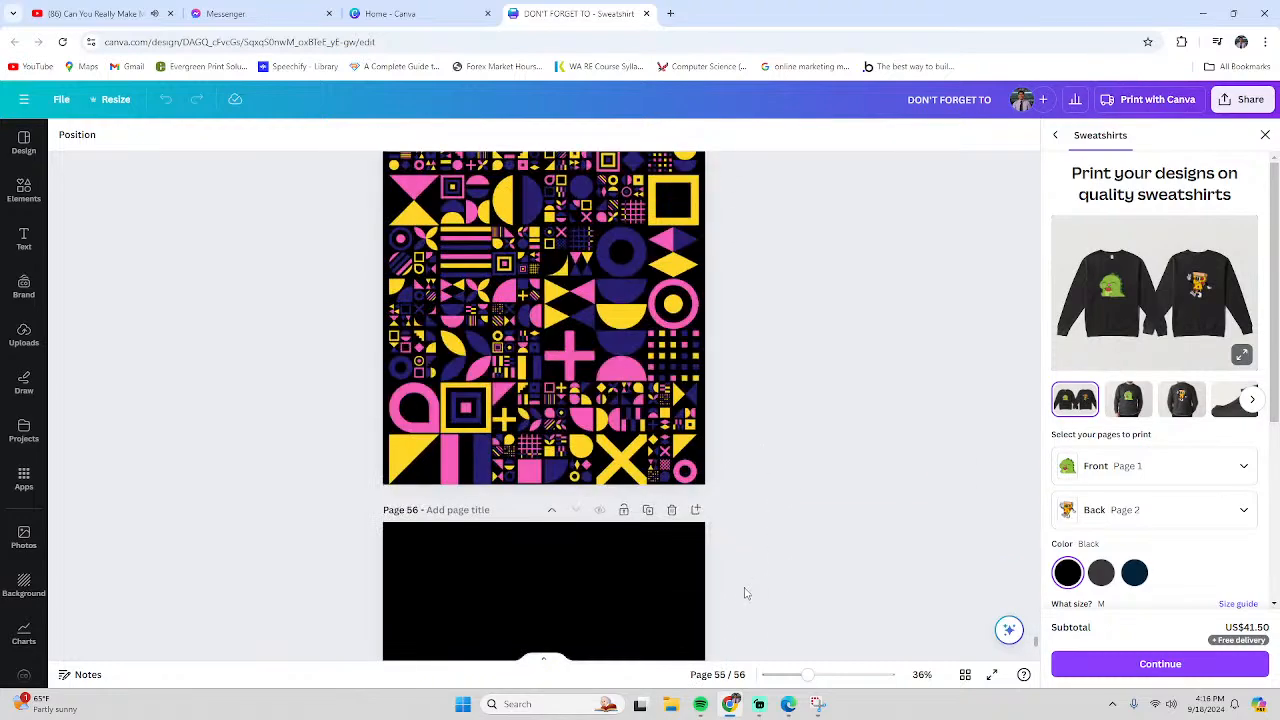
{"action": "scroll", "coordinate": [743, 591], "scroll_direction": "down", "scroll_amount": 2}
{"action": "left_click", "coordinate": [615, 555]}
{"action": "scroll", "coordinate": [615, 555], "scroll_direction": "up", "scroll_amount": 3}
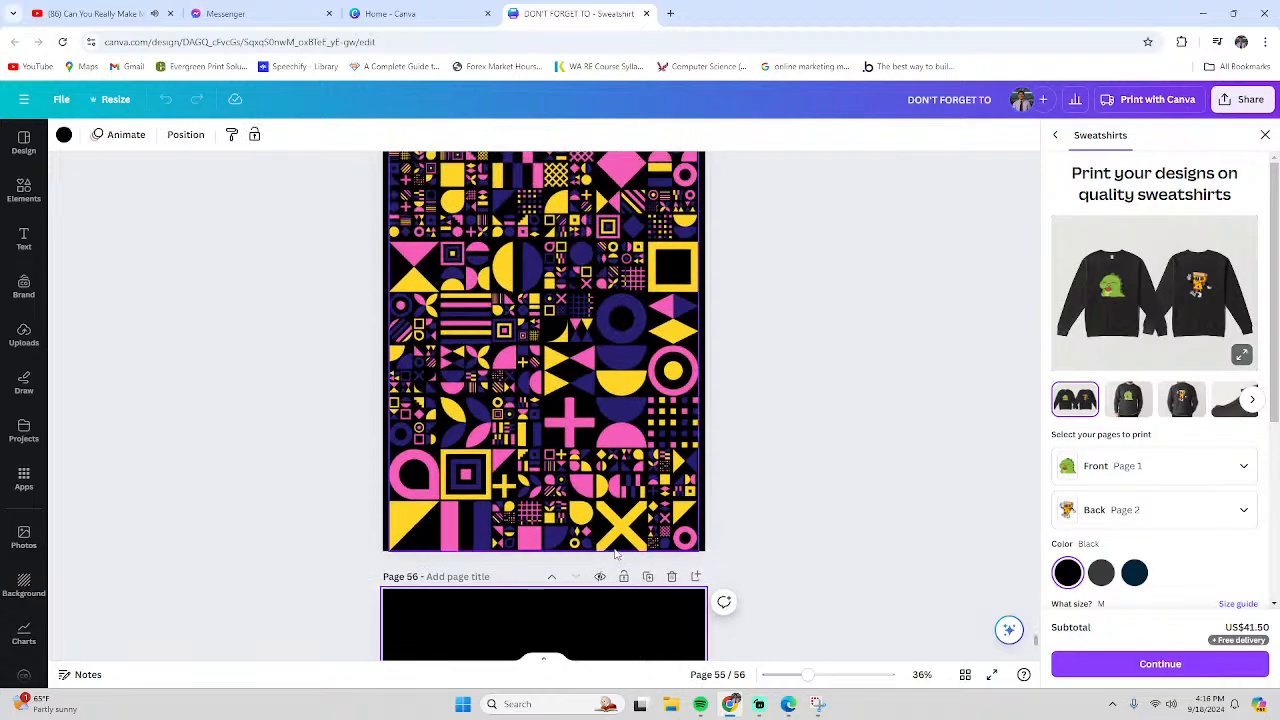
{"action": "scroll", "coordinate": [615, 555], "scroll_direction": "up", "scroll_amount": 9}
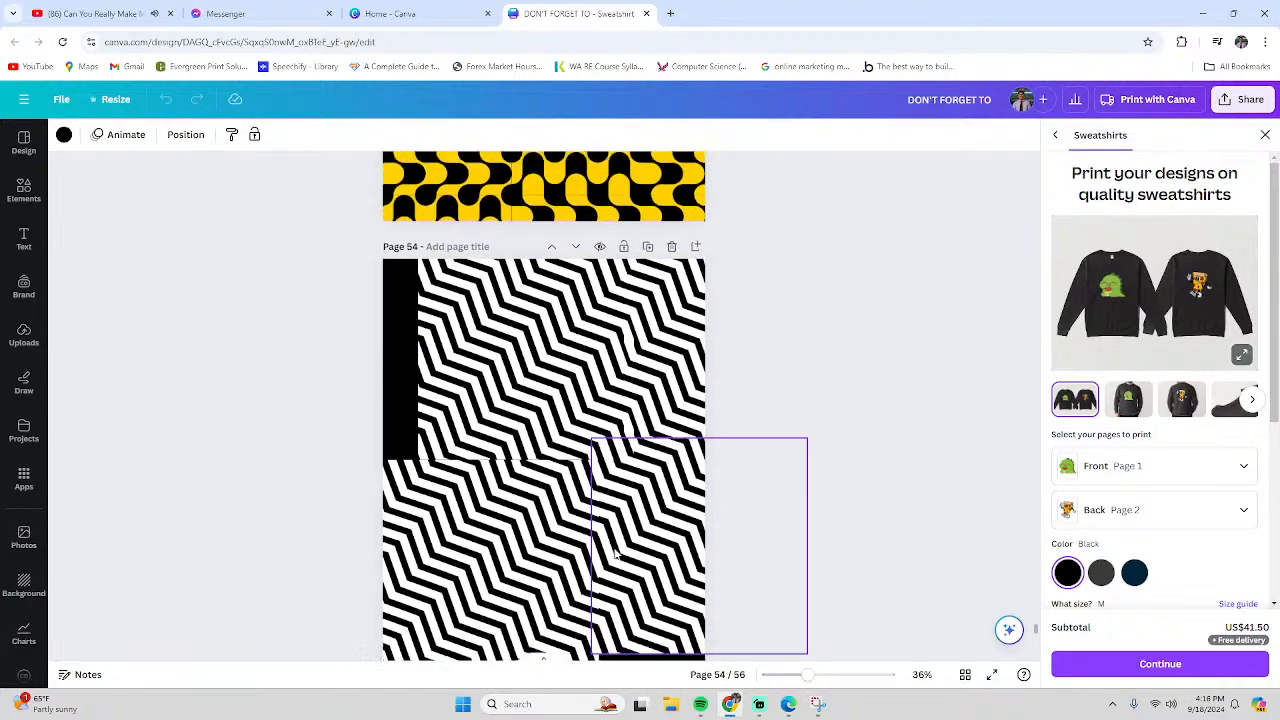
{"action": "scroll", "coordinate": [615, 555], "scroll_direction": "up", "scroll_amount": 8}
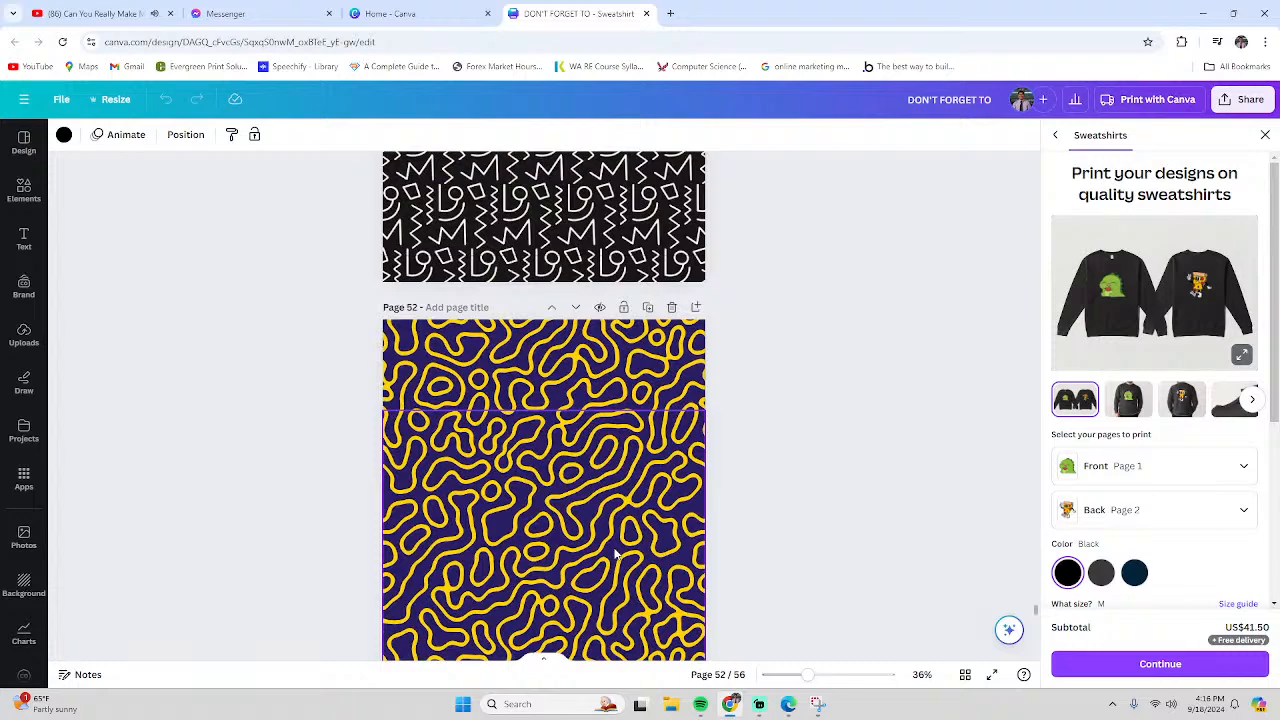
{"action": "scroll", "coordinate": [615, 553], "scroll_direction": "down", "scroll_amount": 15}
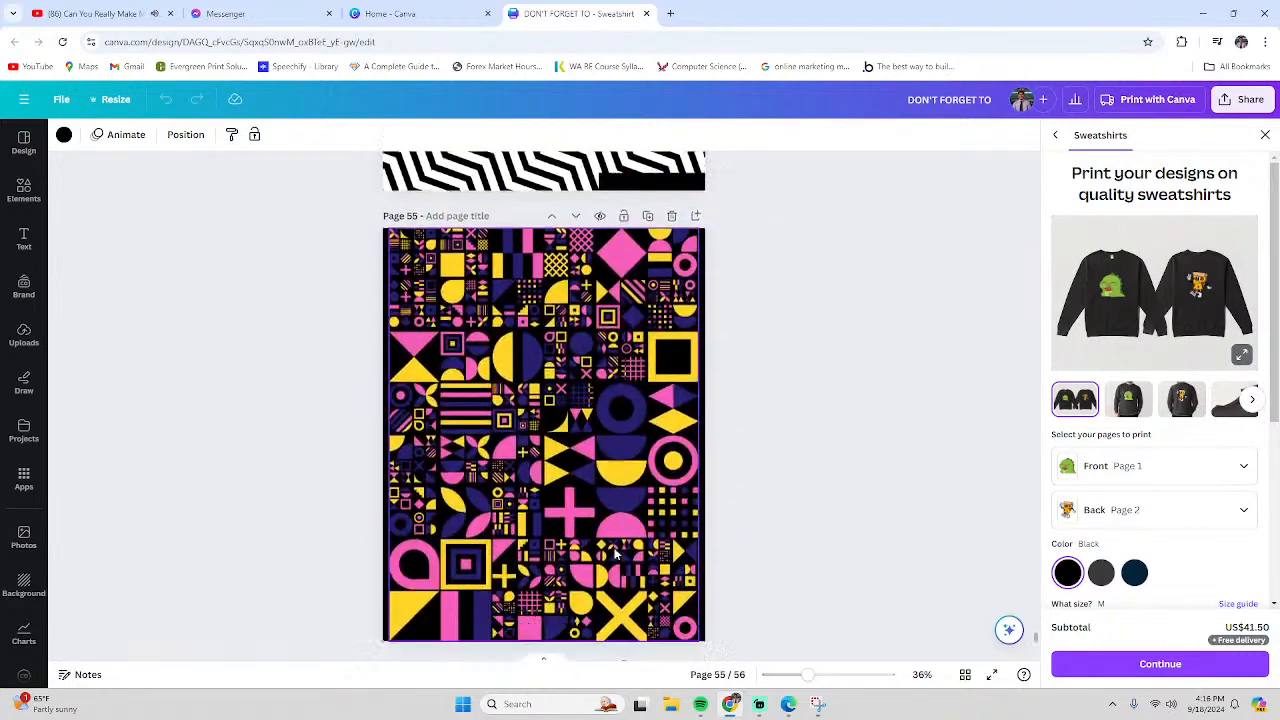
Browse the full Shapes collection in the elements library for a shape suited to page 56
{"action": "left_click", "coordinate": [24, 188]}
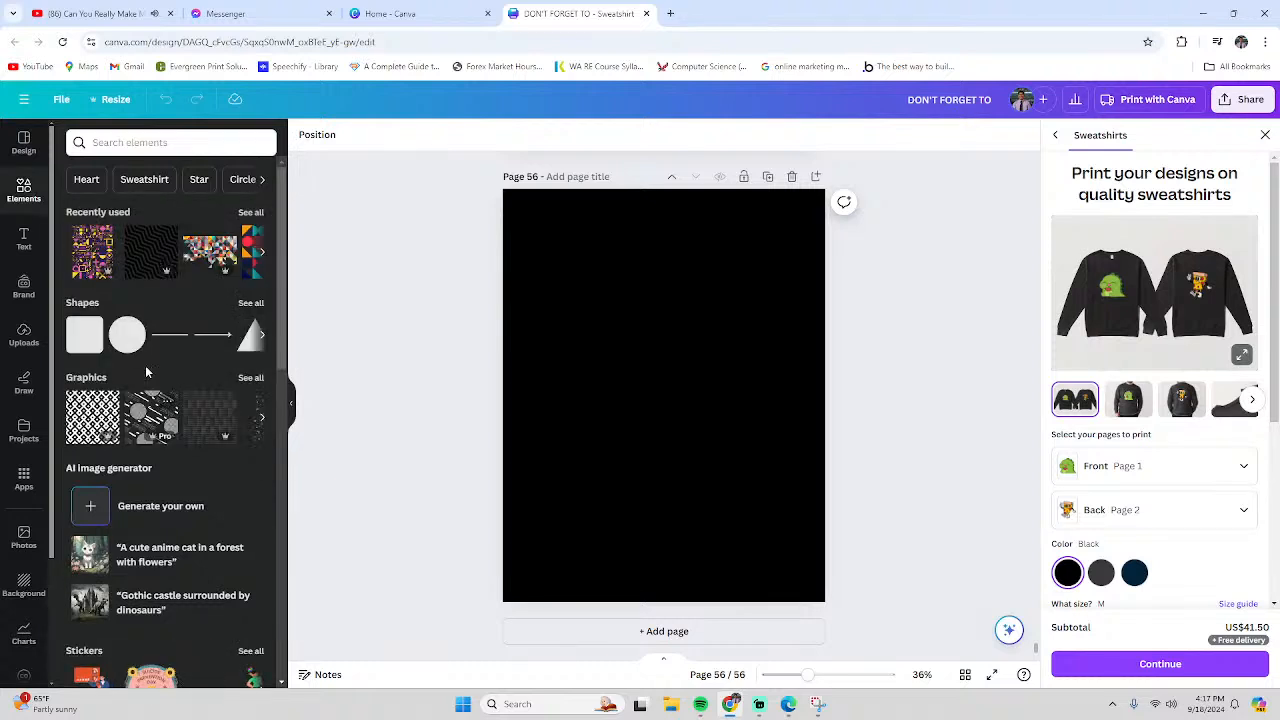
{"action": "left_click", "coordinate": [250, 302]}
{"action": "scroll", "coordinate": [210, 430], "scroll_direction": "down", "scroll_amount": 3}
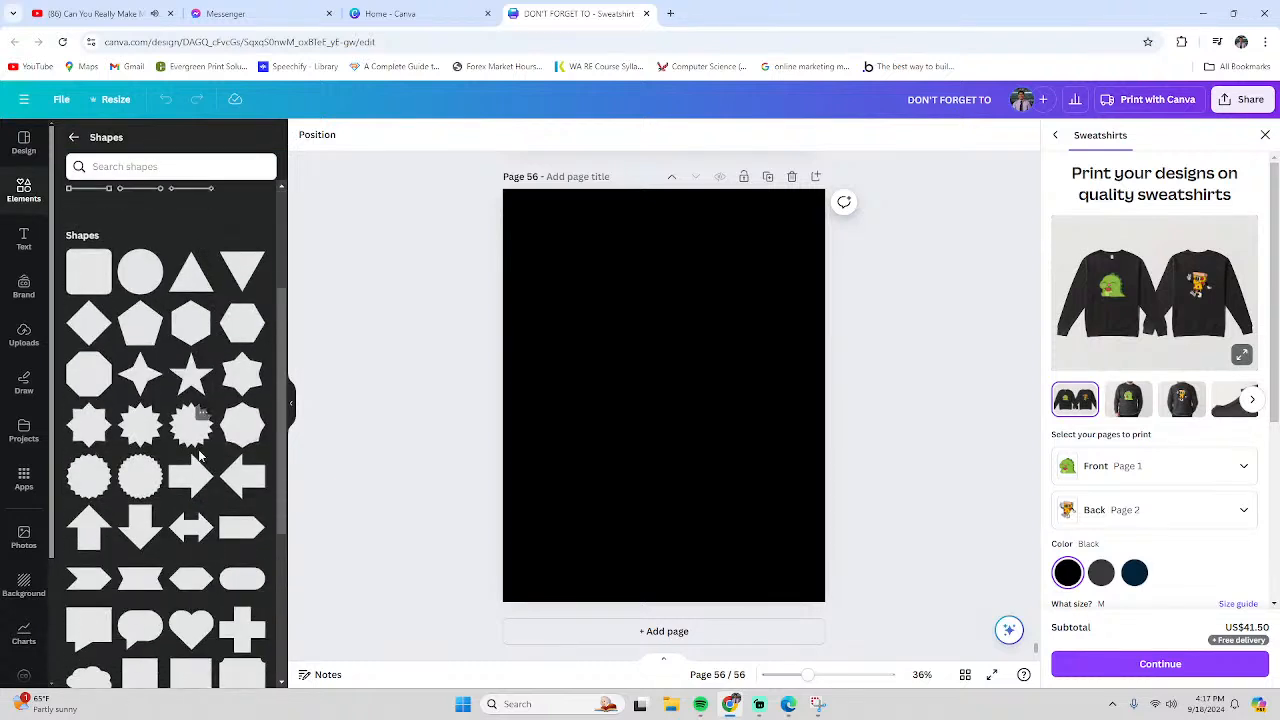
{"action": "scroll", "coordinate": [200, 455], "scroll_direction": "down", "scroll_amount": 2}
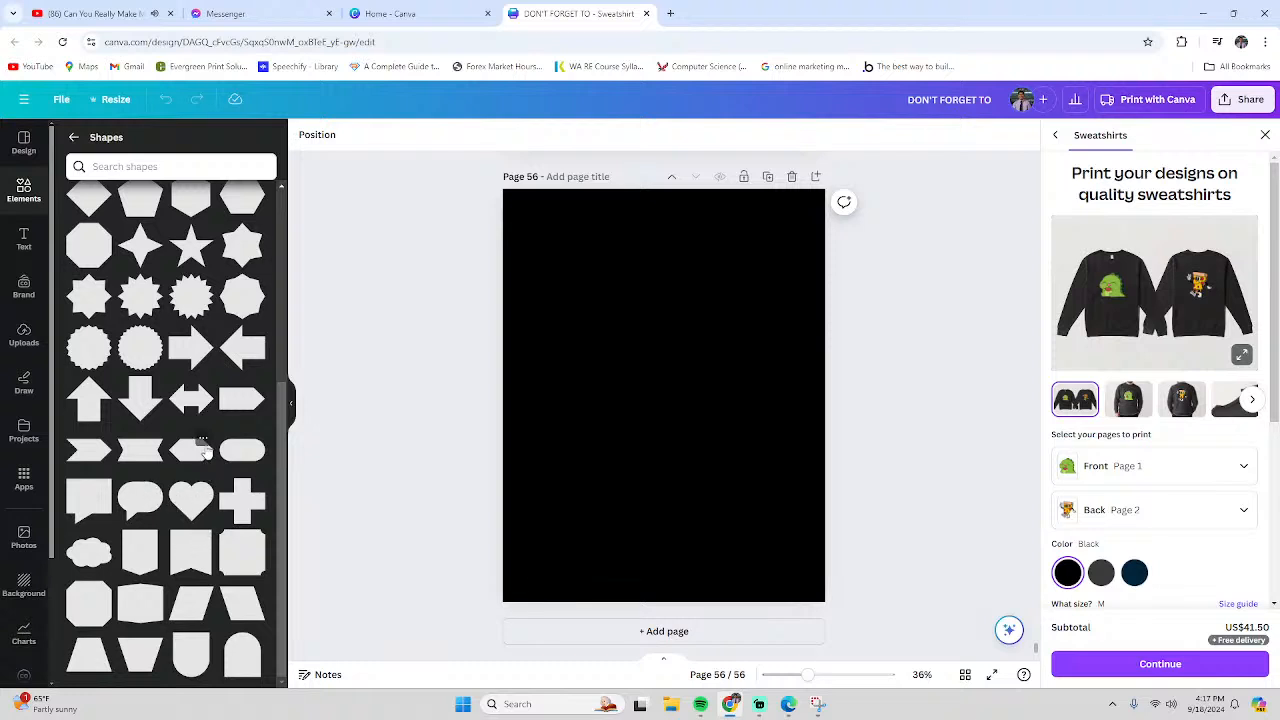
{"action": "scroll", "coordinate": [205, 455], "scroll_direction": "up", "scroll_amount": 2}
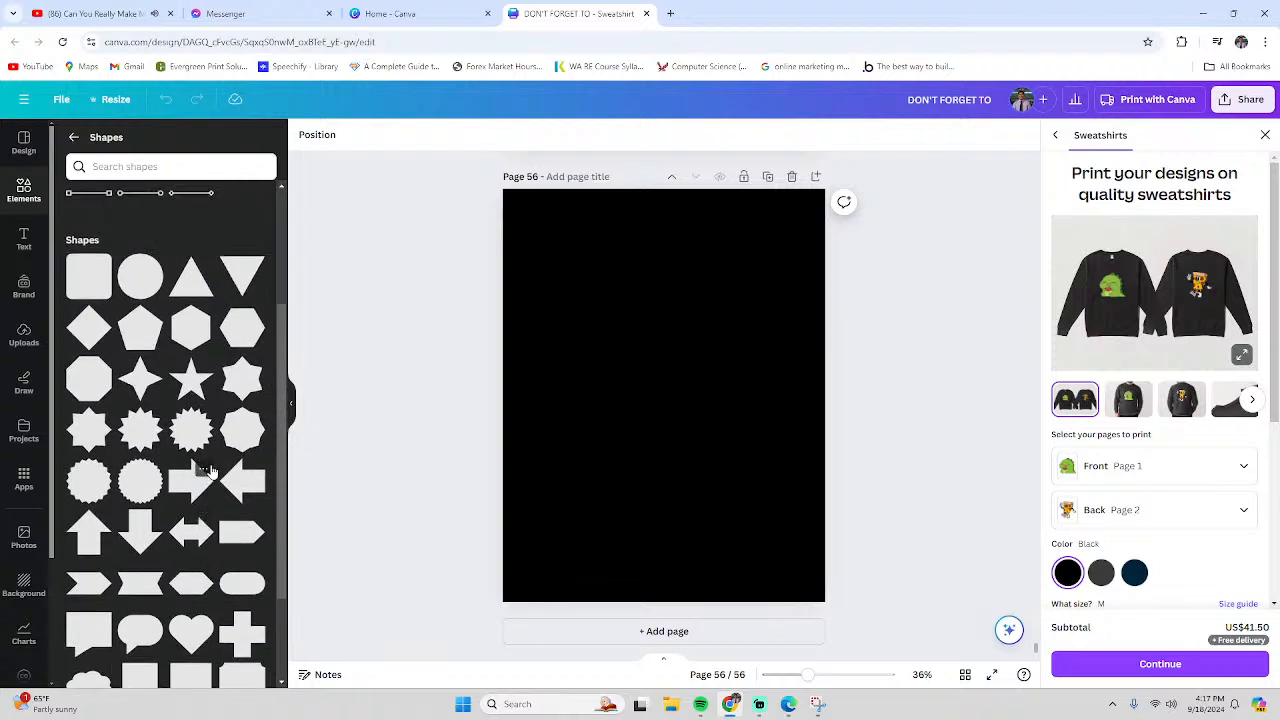
{"action": "scroll", "coordinate": [216, 481], "scroll_direction": "down", "scroll_amount": 2}
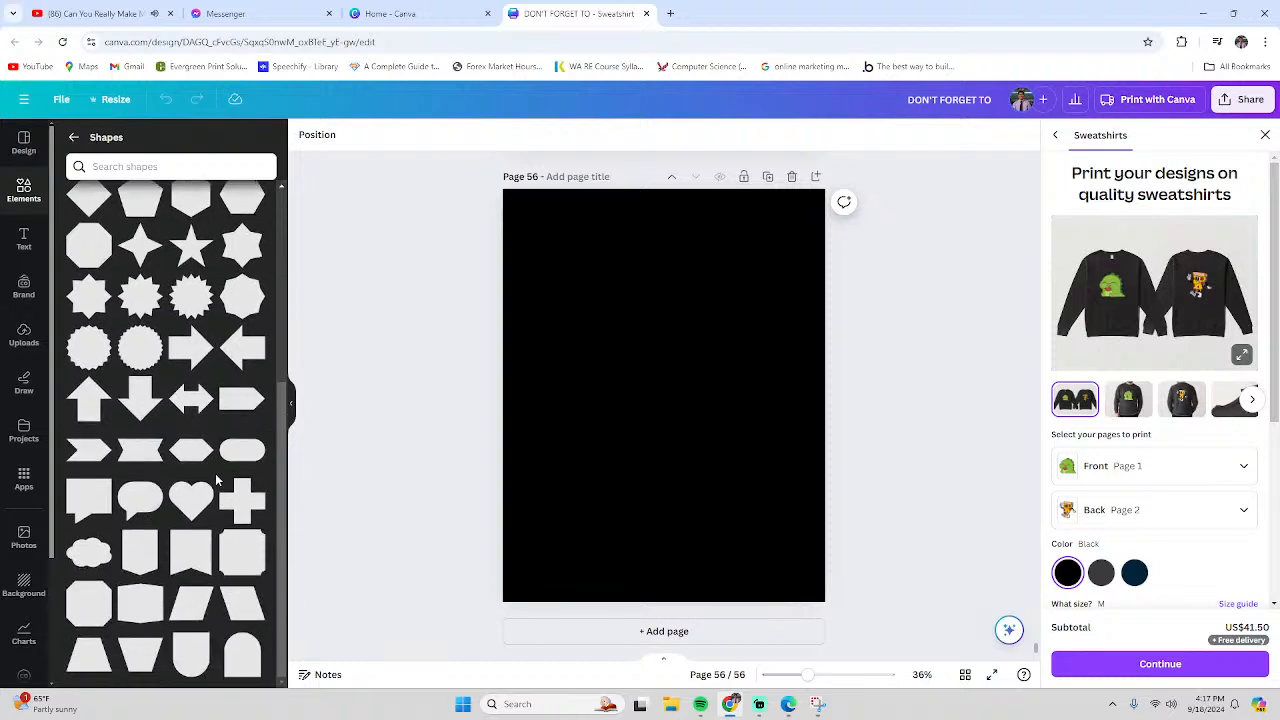
{"action": "scroll", "coordinate": [216, 481], "scroll_direction": "up", "scroll_amount": 1}
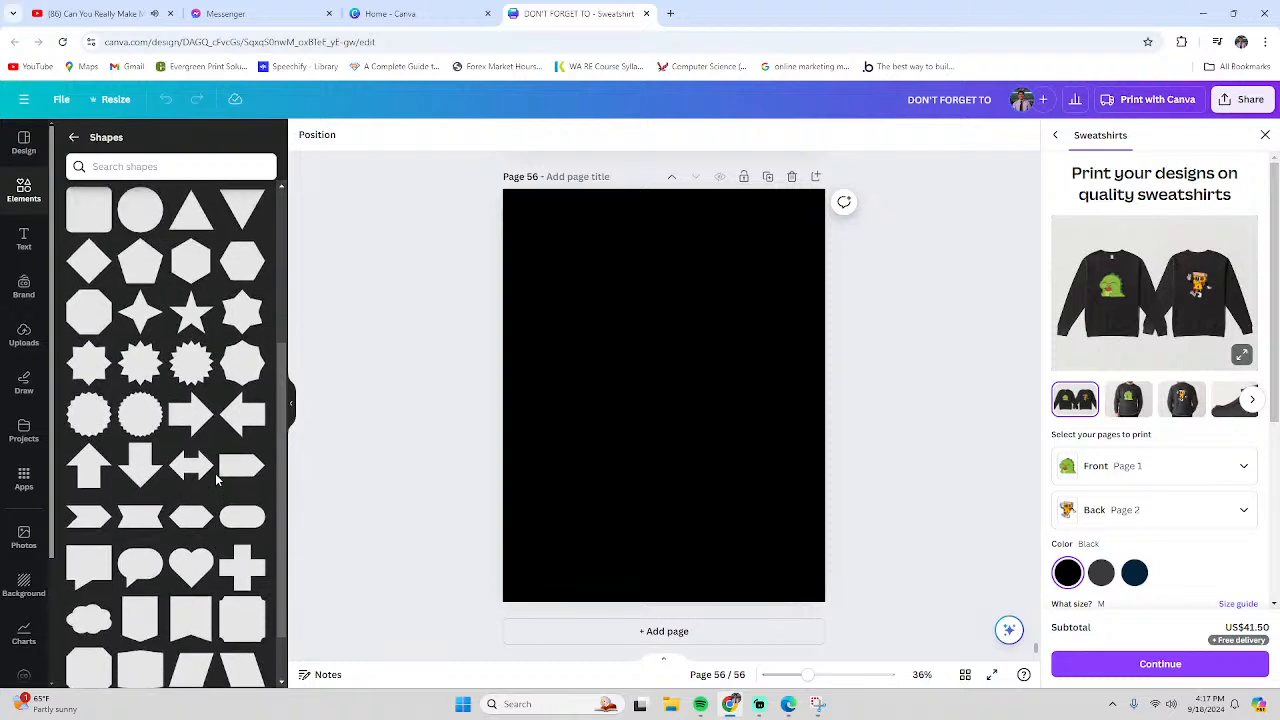
{"action": "scroll", "coordinate": [216, 481], "scroll_direction": "down", "scroll_amount": 1}
{"action": "scroll", "coordinate": [216, 481], "scroll_direction": "up", "scroll_amount": 1}
{"action": "scroll", "coordinate": [216, 481], "scroll_direction": "down", "scroll_amount": 1}
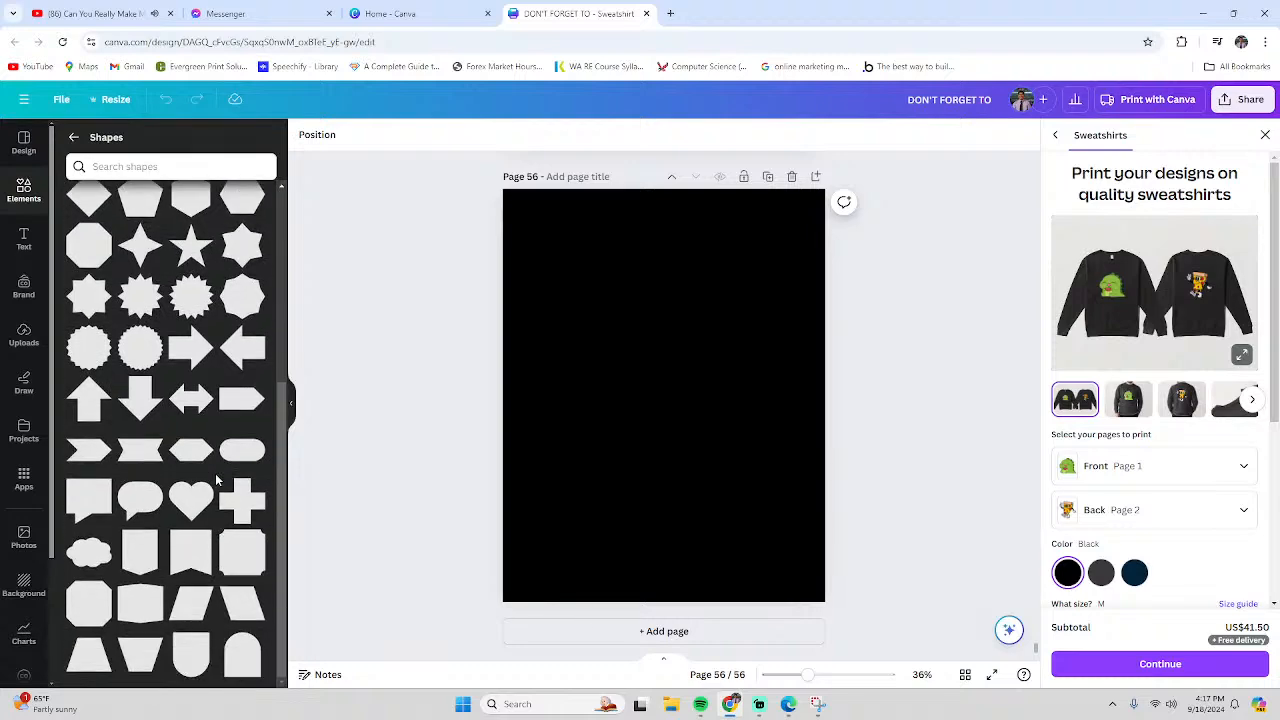
{"action": "scroll", "coordinate": [216, 481], "scroll_direction": "up", "scroll_amount": 5}
{"action": "left_click", "coordinate": [117, 167]}
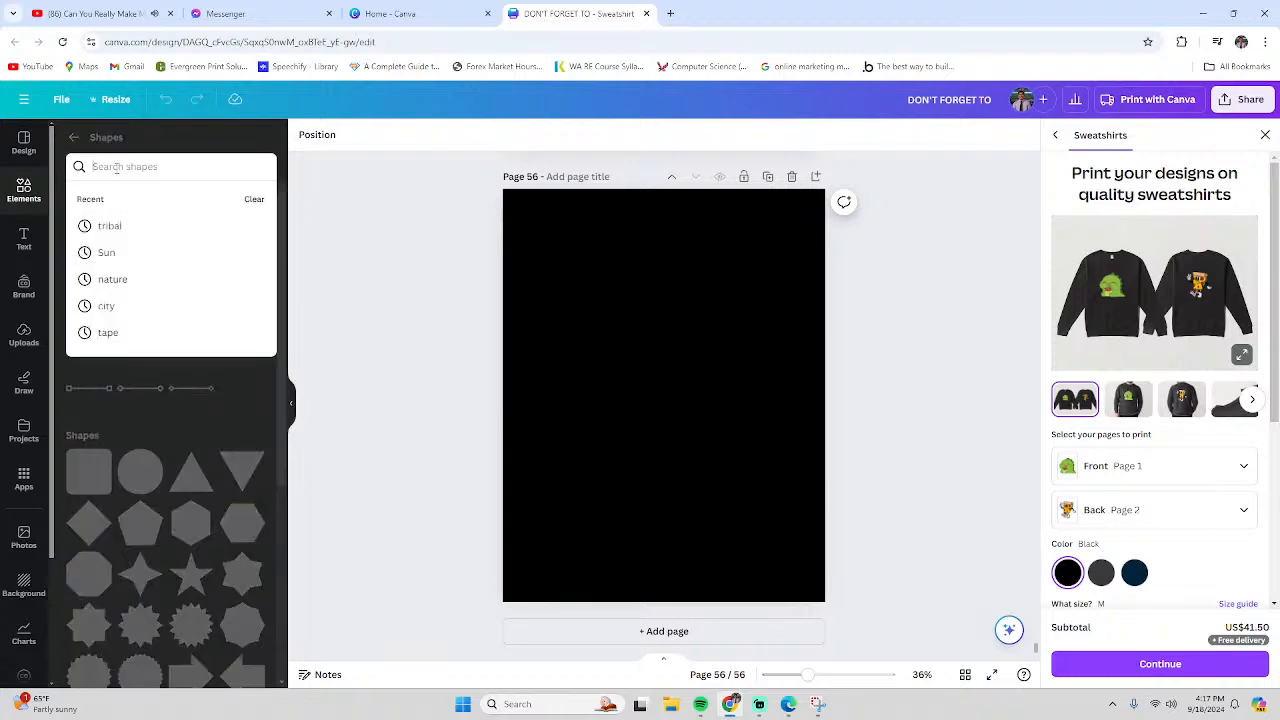
Search the whole elements library for "reflective"
{"action": "left_click", "coordinate": [22, 192]}
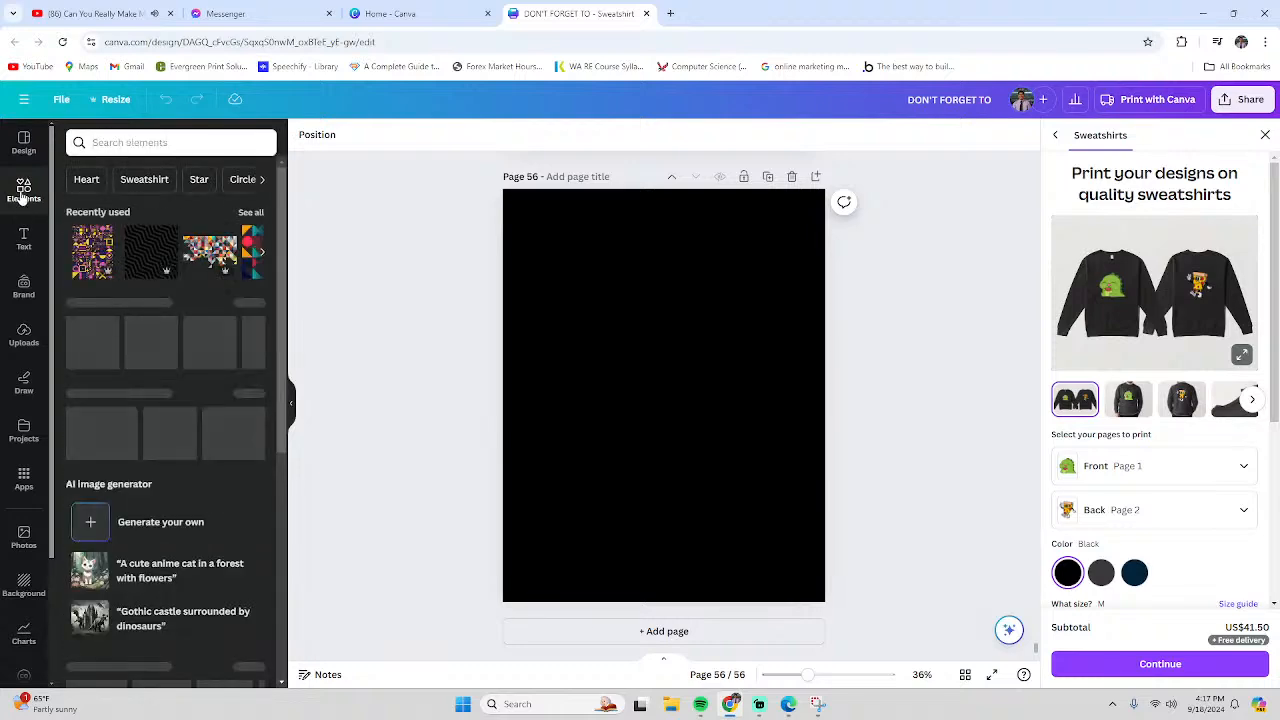
{"action": "left_click", "coordinate": [127, 142]}
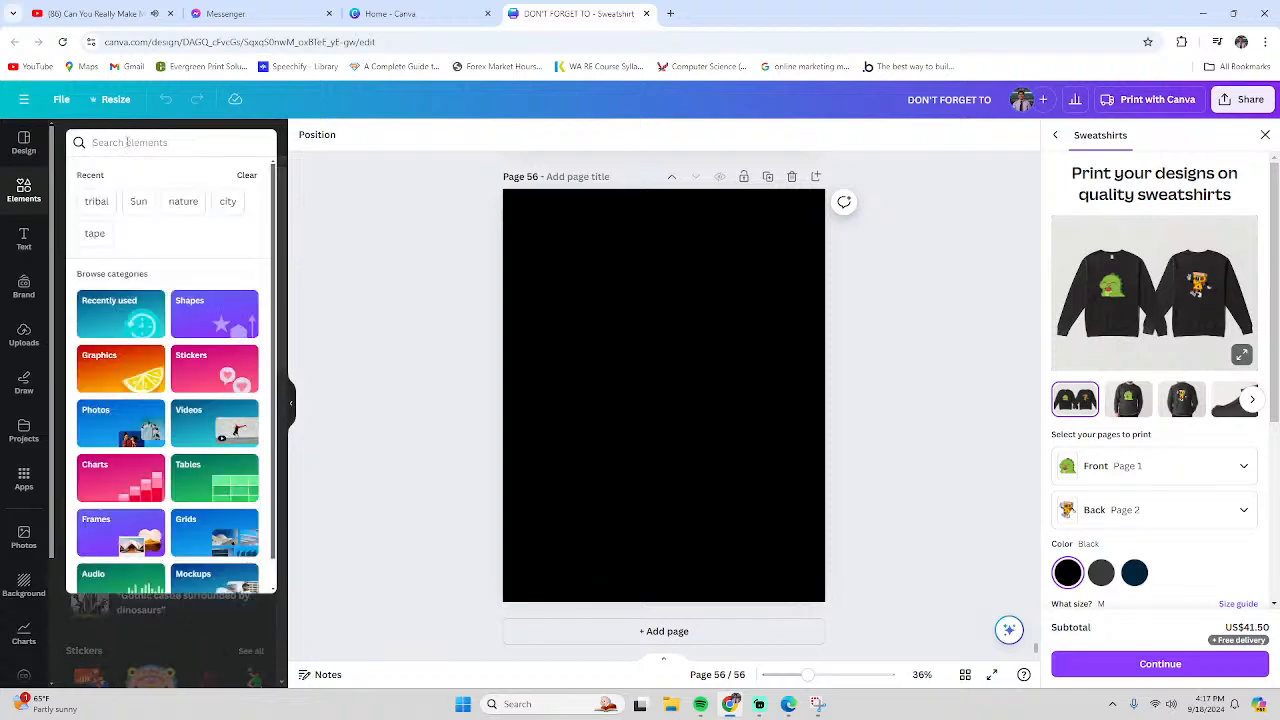
{"action": "type", "text": "reflection"}
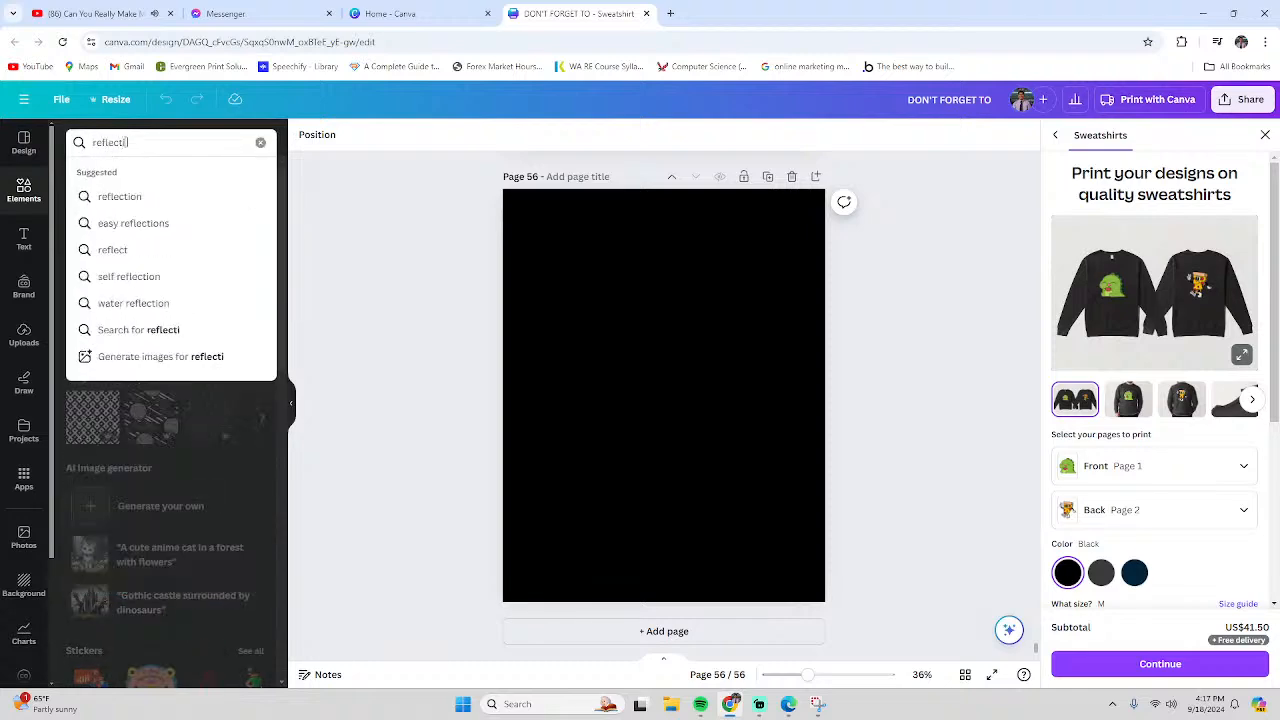
{"action": "key", "text": "Return"}
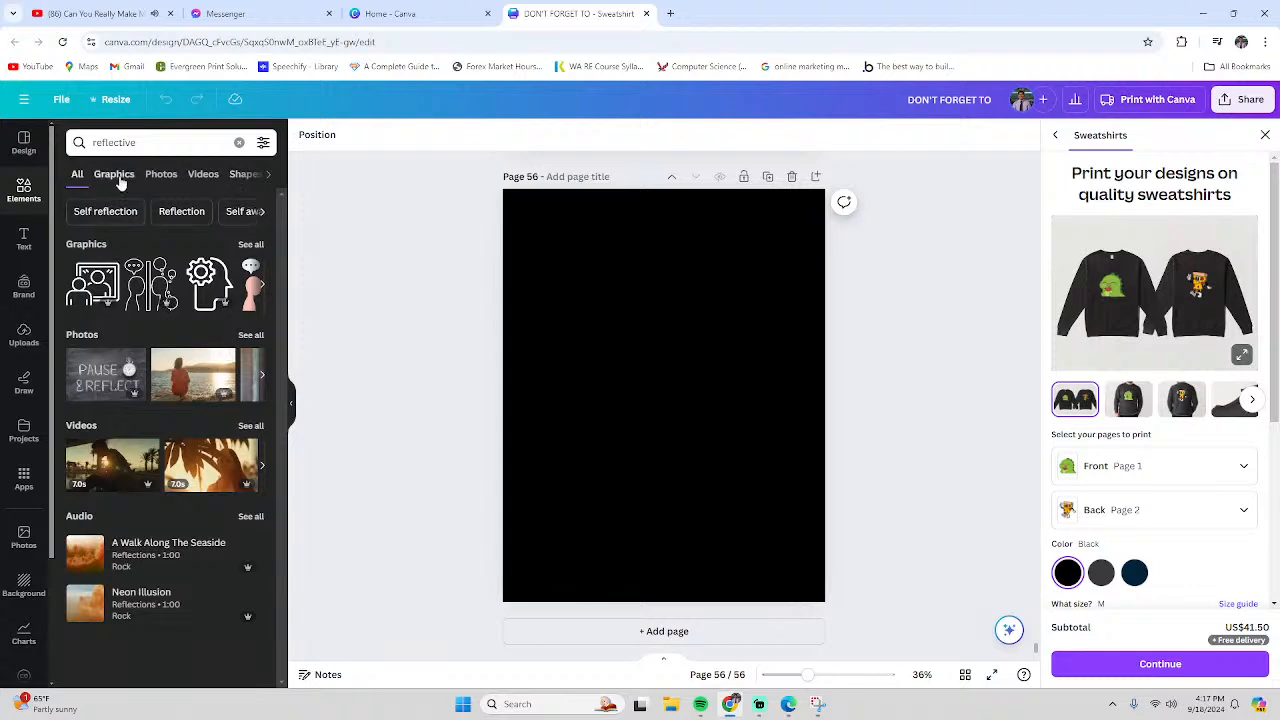
{"action": "left_click", "coordinate": [150, 142]}
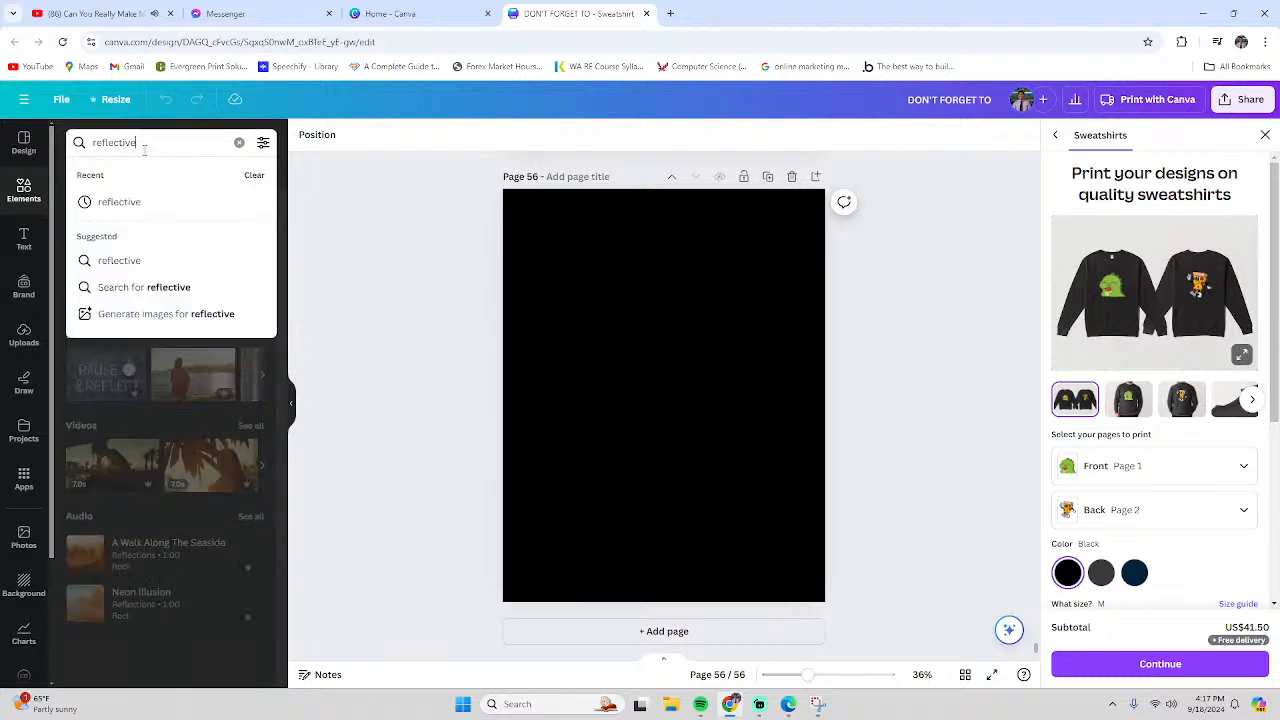
Extend the elements search to "reflective safety" and show all matching graphics
{"action": "type", "text": "safety"}
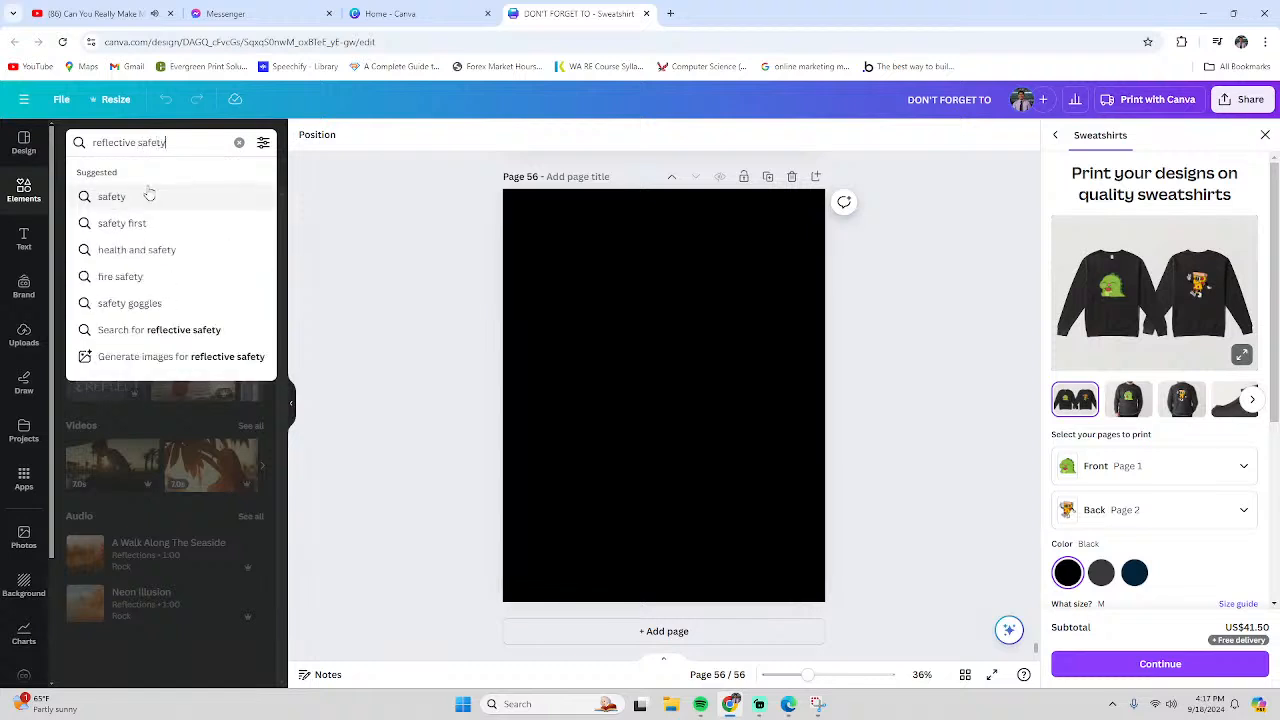
{"action": "key", "text": "Return"}
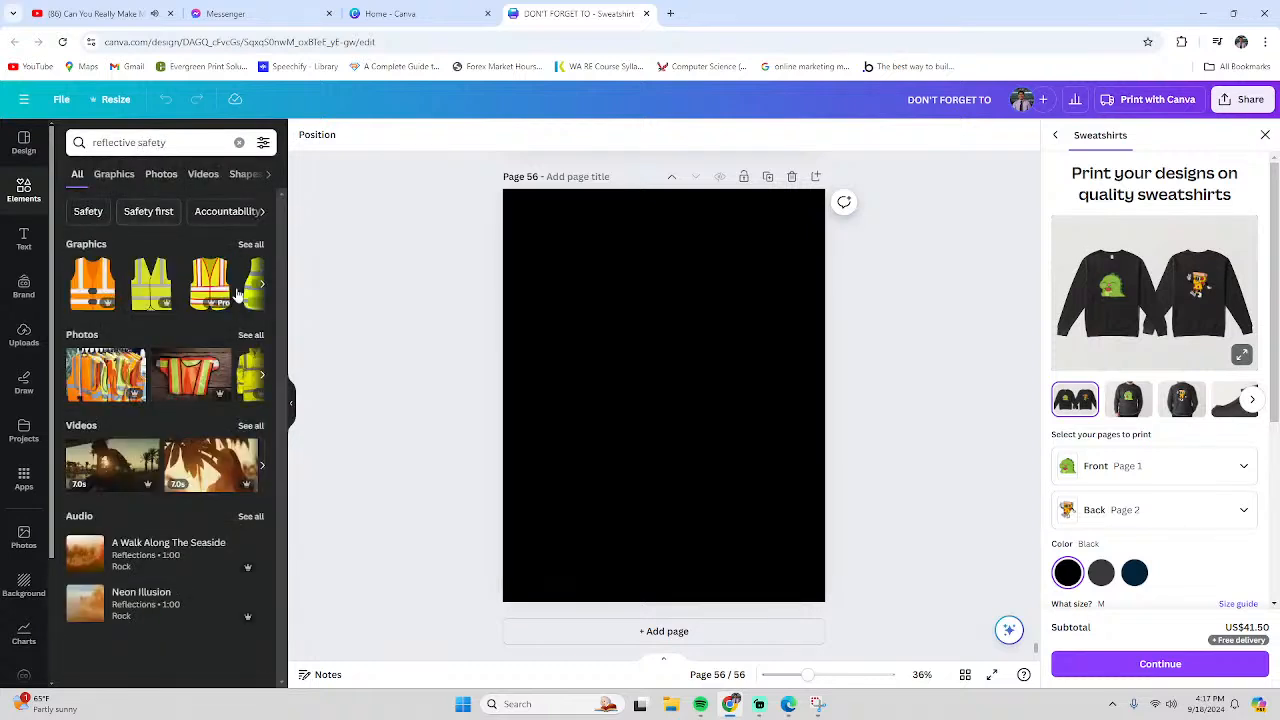
{"action": "left_click", "coordinate": [251, 246]}
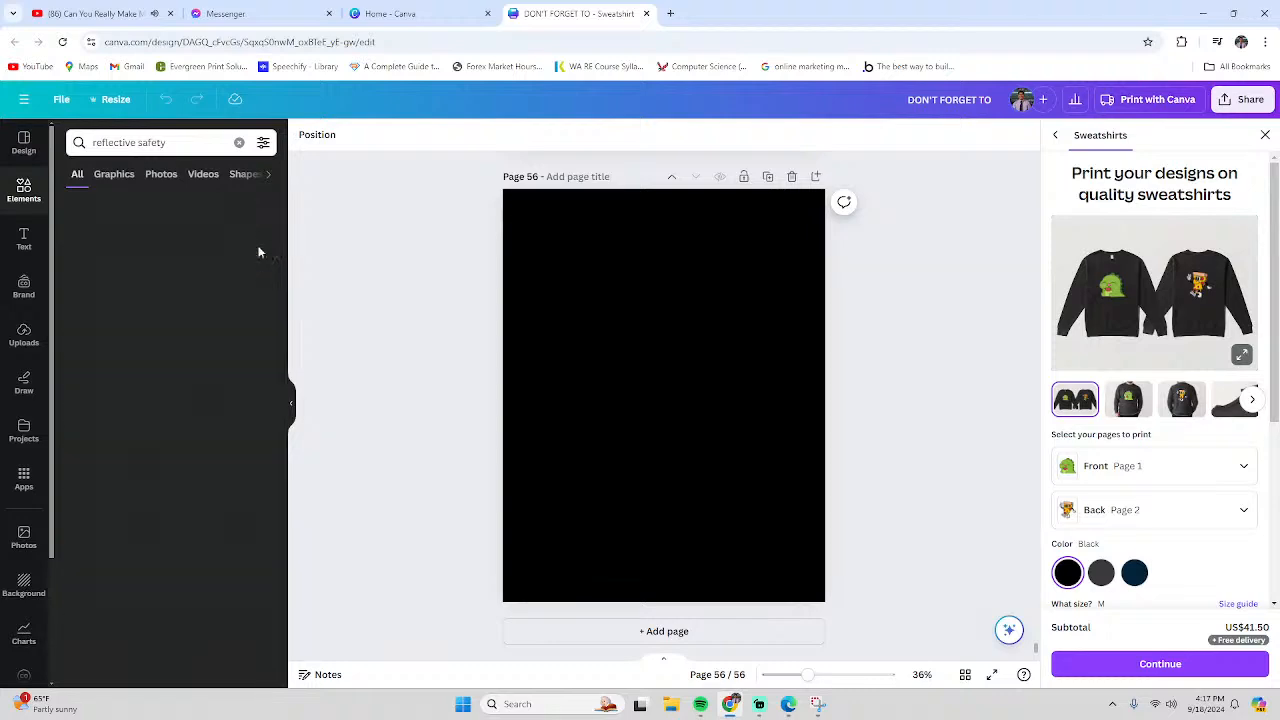
Browse the reflective safety graphics for artwork suited to page 56, and return to the start of the elements library
{"action": "scroll", "coordinate": [235, 443], "scroll_direction": "down", "scroll_amount": 5}
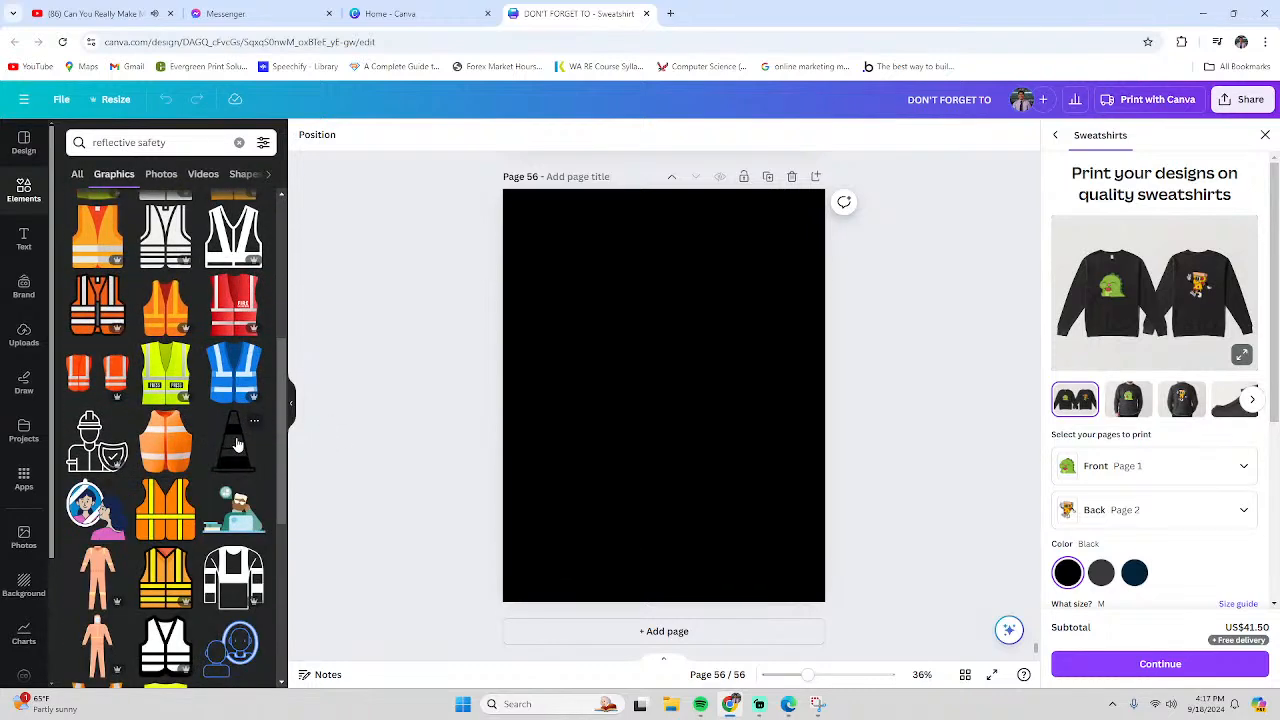
{"action": "scroll", "coordinate": [236, 442], "scroll_direction": "down", "scroll_amount": 1}
{"action": "scroll", "coordinate": [238, 443], "scroll_direction": "down", "scroll_amount": 4}
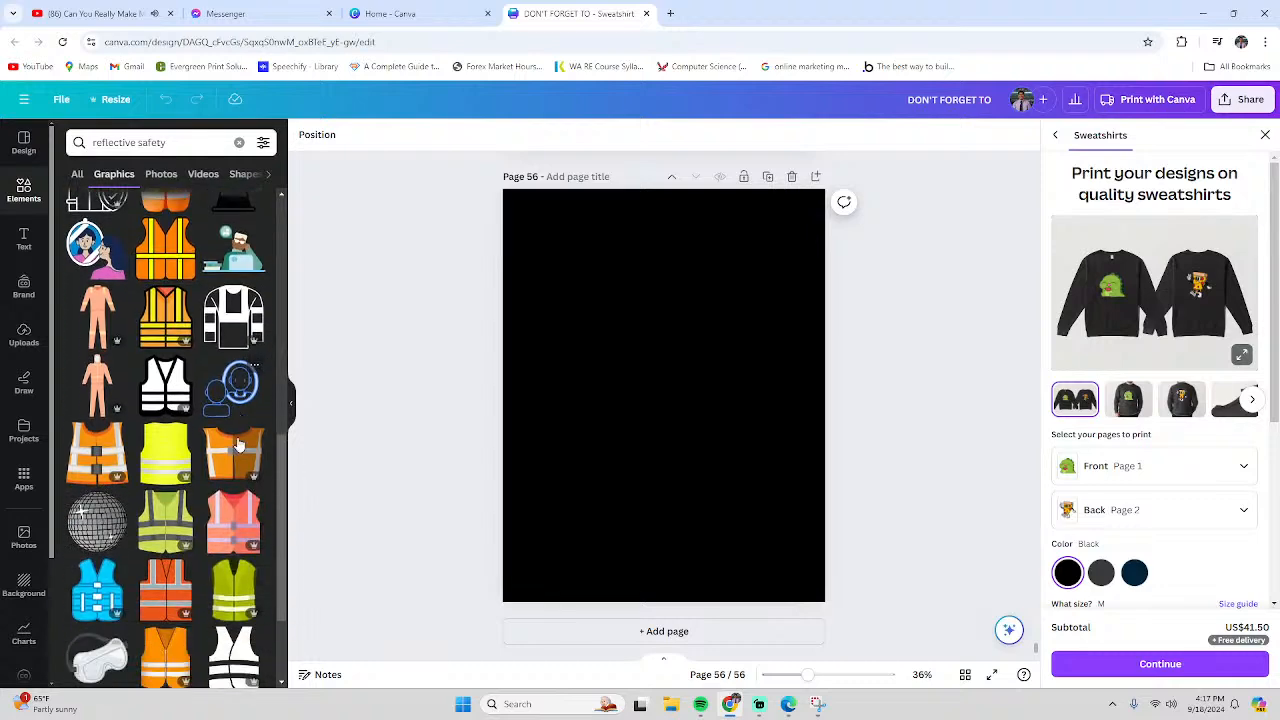
{"action": "scroll", "coordinate": [240, 443], "scroll_direction": "down", "scroll_amount": 3}
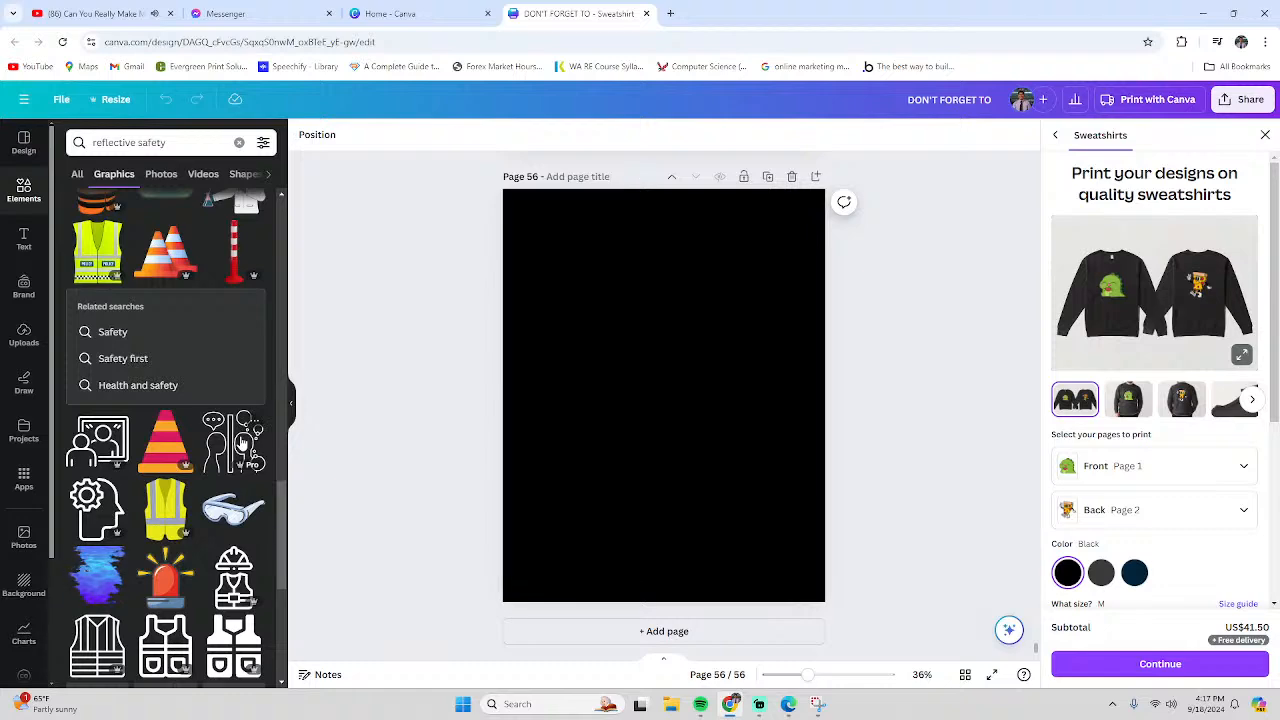
{"action": "scroll", "coordinate": [241, 443], "scroll_direction": "down", "scroll_amount": 3}
{"action": "scroll", "coordinate": [245, 443], "scroll_direction": "down", "scroll_amount": 1}
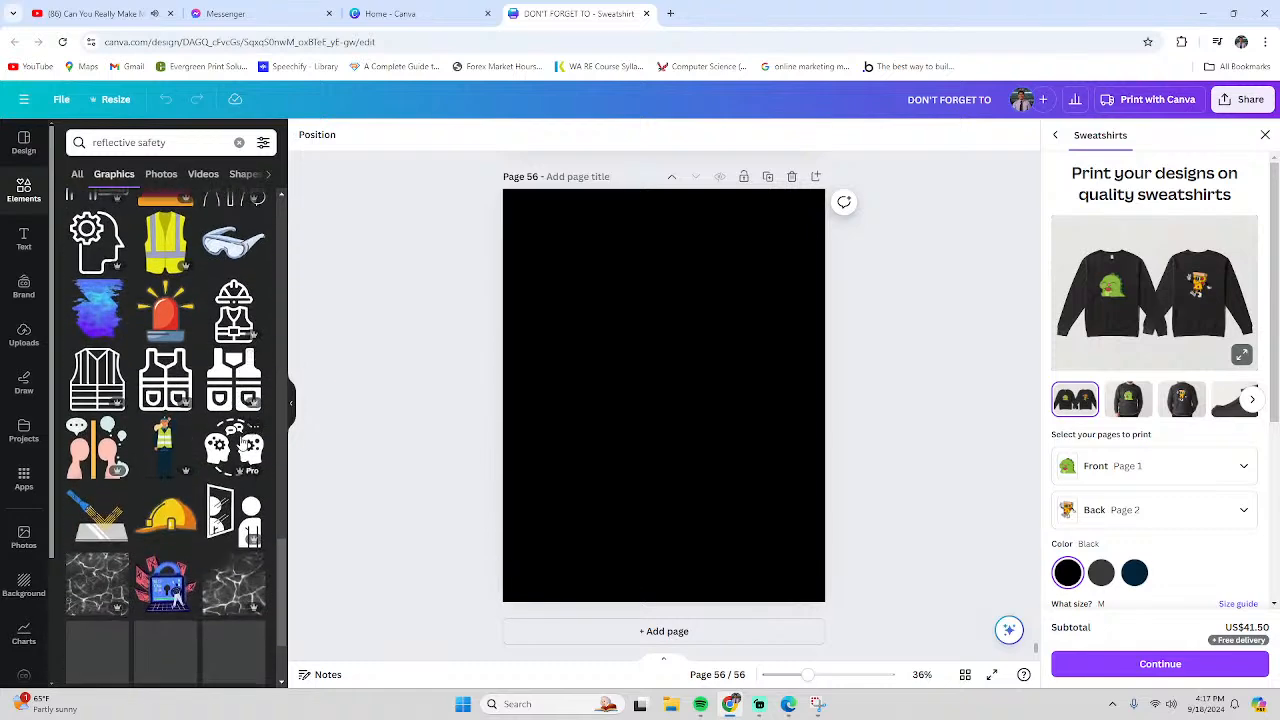
{"action": "scroll", "coordinate": [241, 443], "scroll_direction": "down", "scroll_amount": 5}
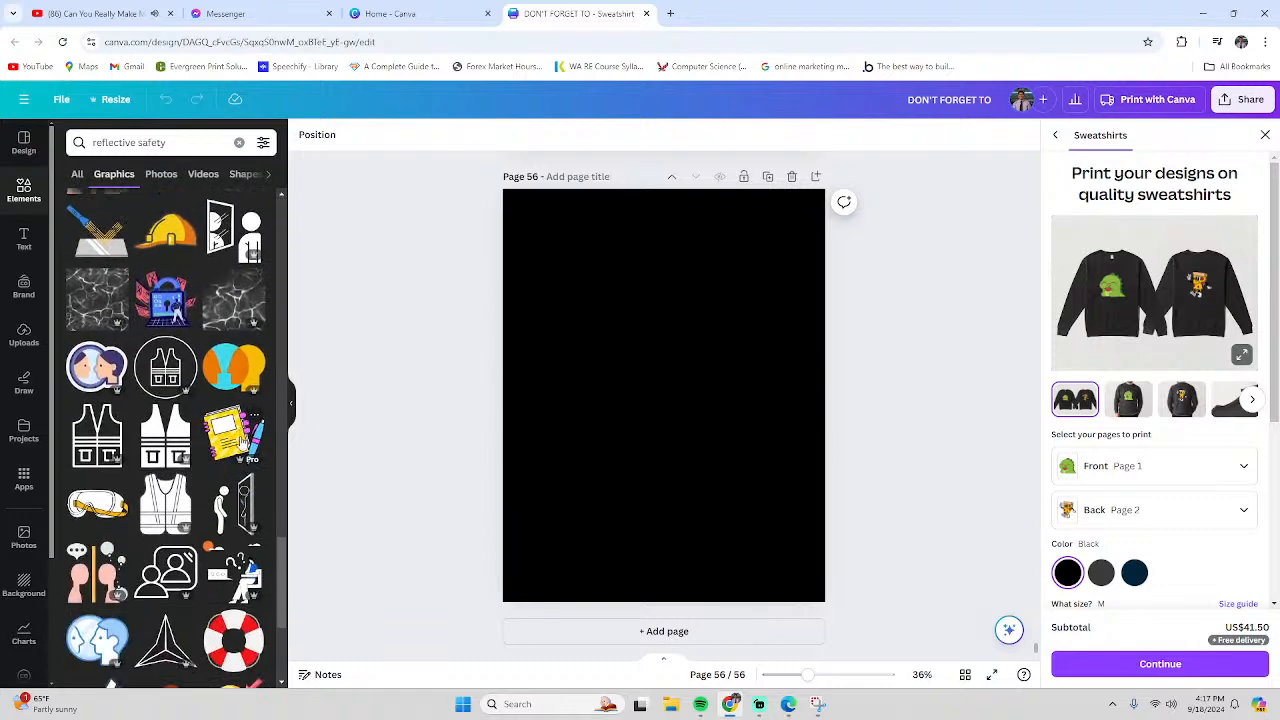
{"action": "scroll", "coordinate": [241, 443], "scroll_direction": "down", "scroll_amount": 3}
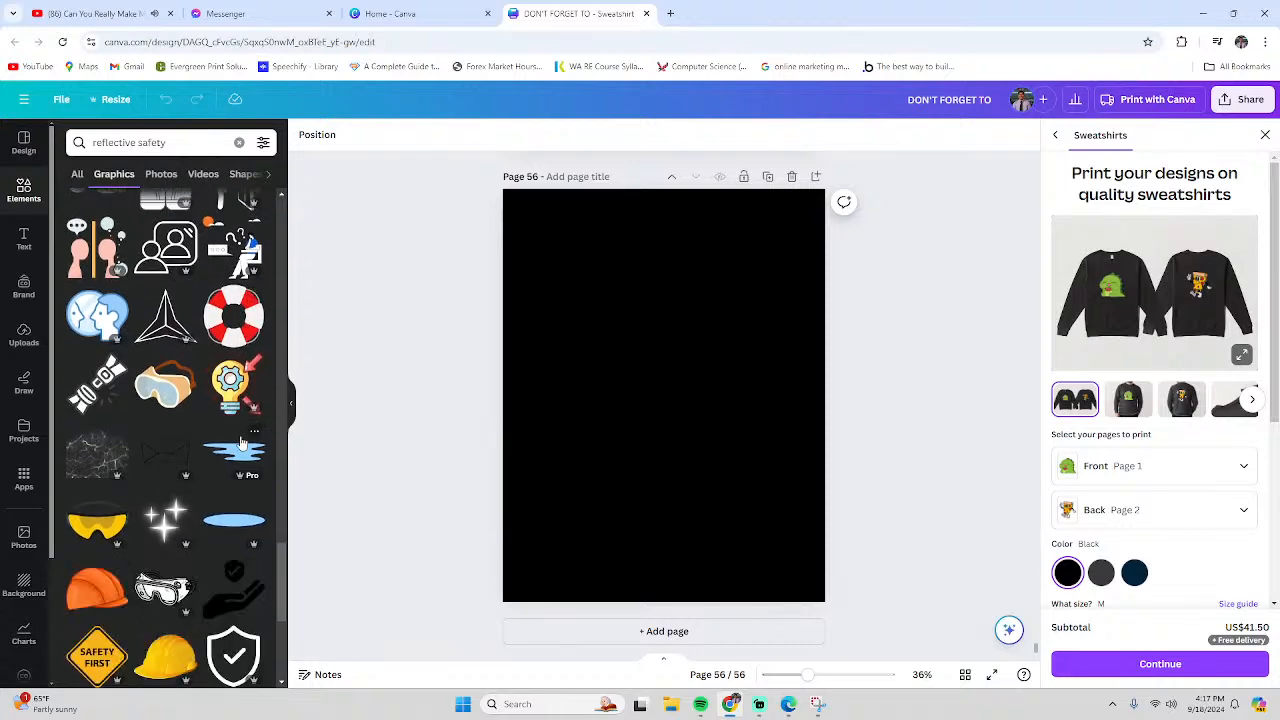
{"action": "scroll", "coordinate": [241, 443], "scroll_direction": "down", "scroll_amount": 6}
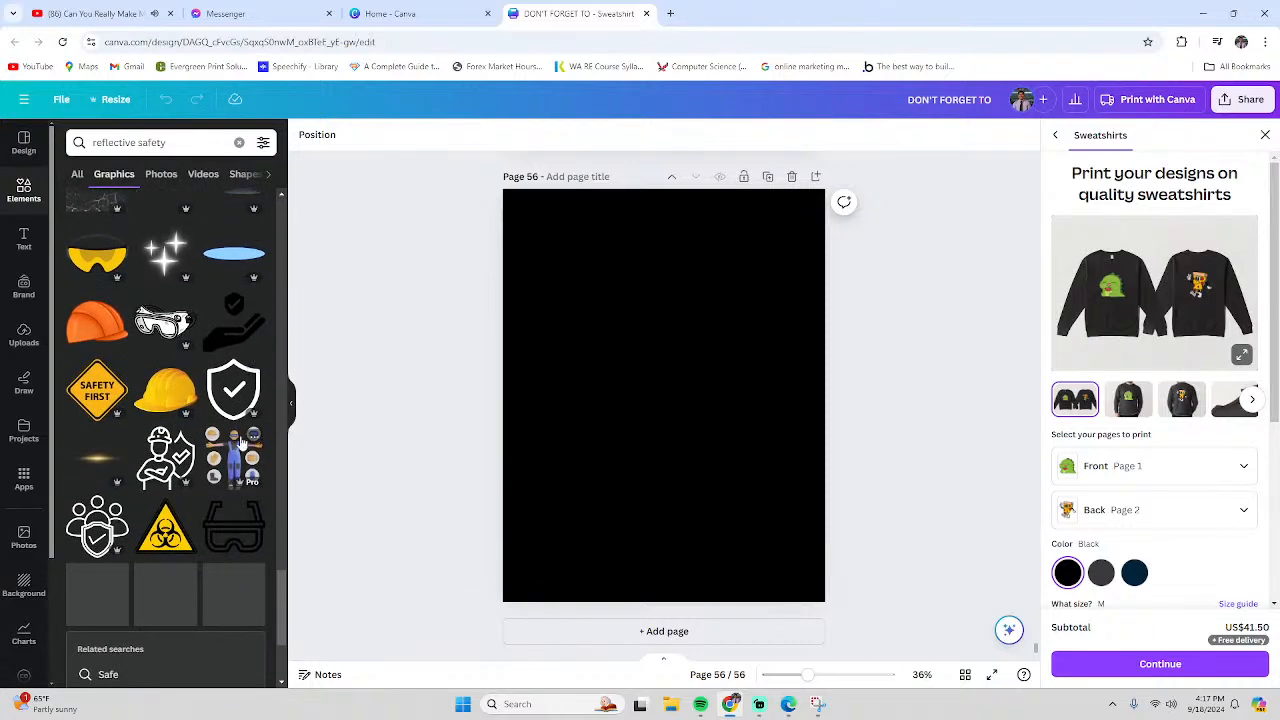
{"action": "scroll", "coordinate": [241, 443], "scroll_direction": "down", "scroll_amount": 3}
{"action": "scroll", "coordinate": [240, 443], "scroll_direction": "down", "scroll_amount": 7}
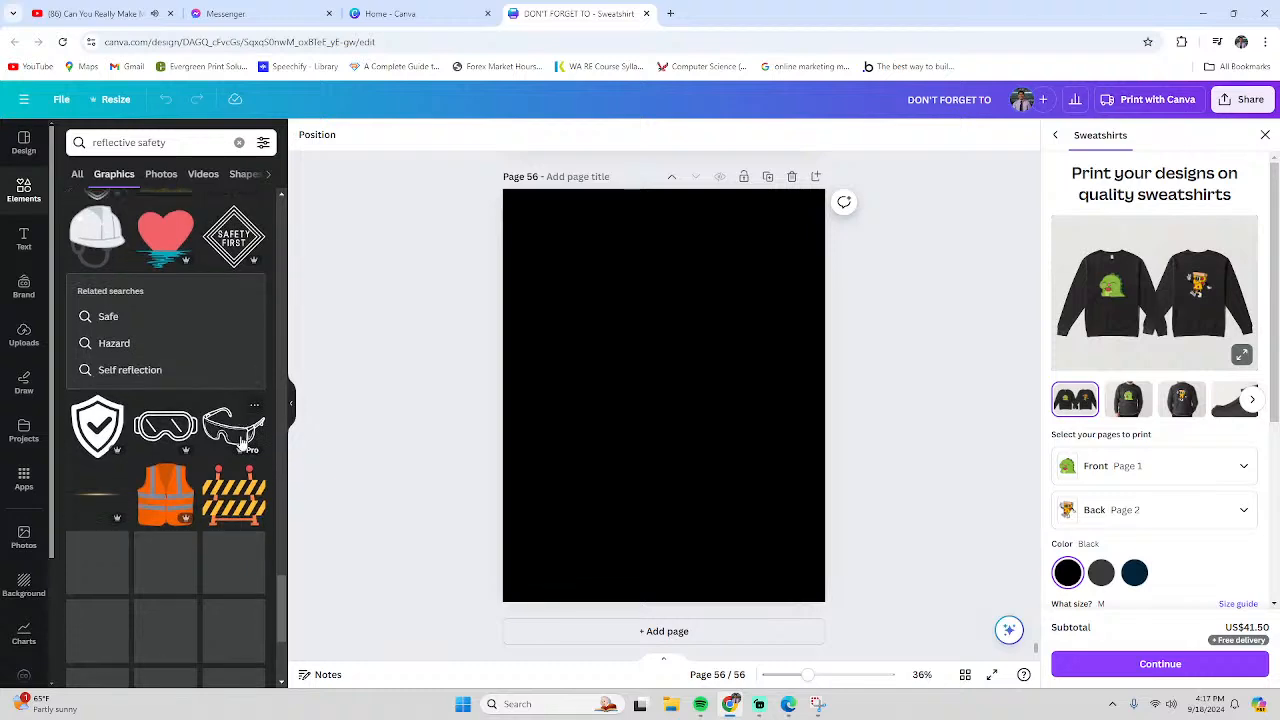
{"action": "scroll", "coordinate": [240, 441], "scroll_direction": "down", "scroll_amount": 2}
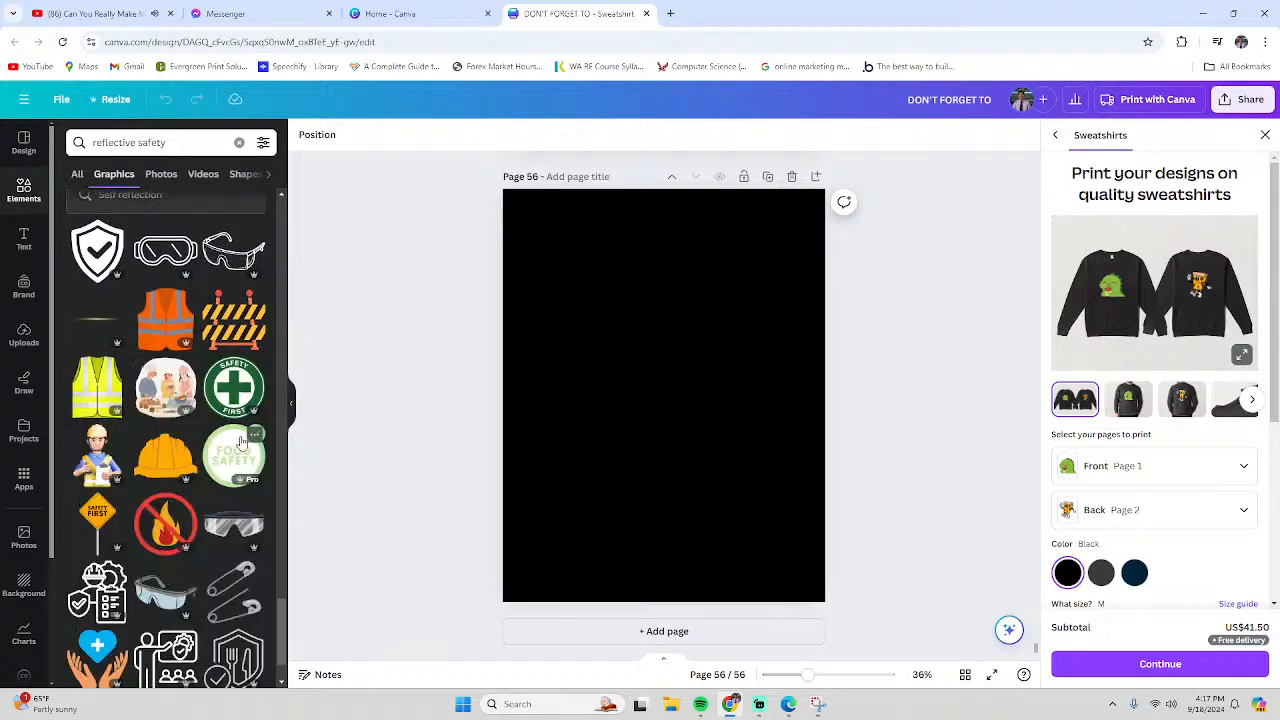
{"action": "scroll", "coordinate": [241, 443], "scroll_direction": "down", "scroll_amount": 5}
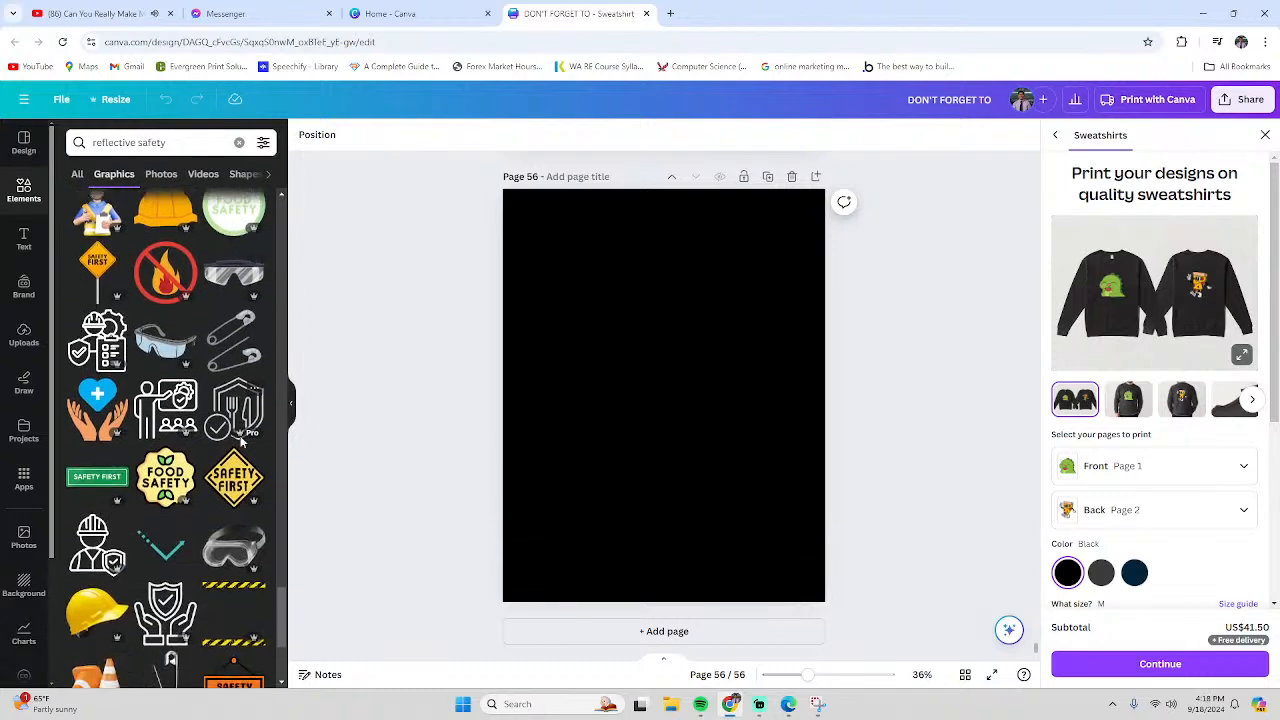
{"action": "scroll", "coordinate": [240, 443], "scroll_direction": "down", "scroll_amount": 6}
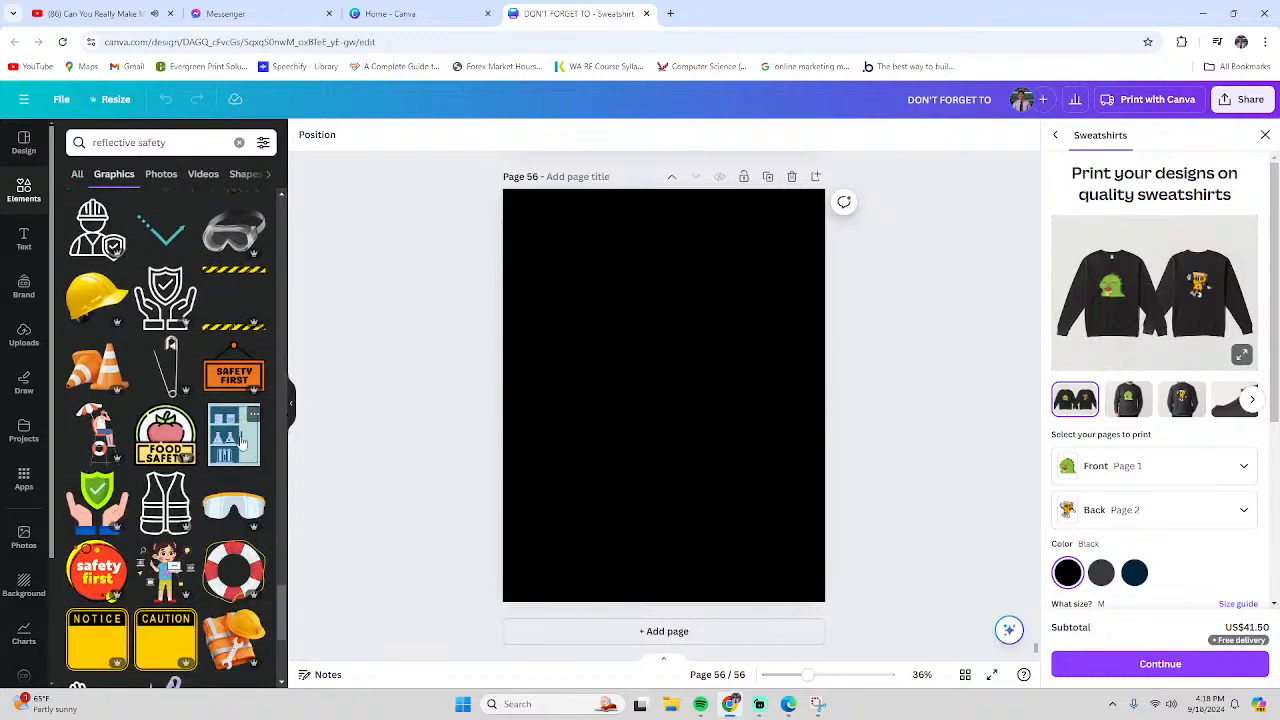
{"action": "scroll", "coordinate": [240, 443], "scroll_direction": "down", "scroll_amount": 7}
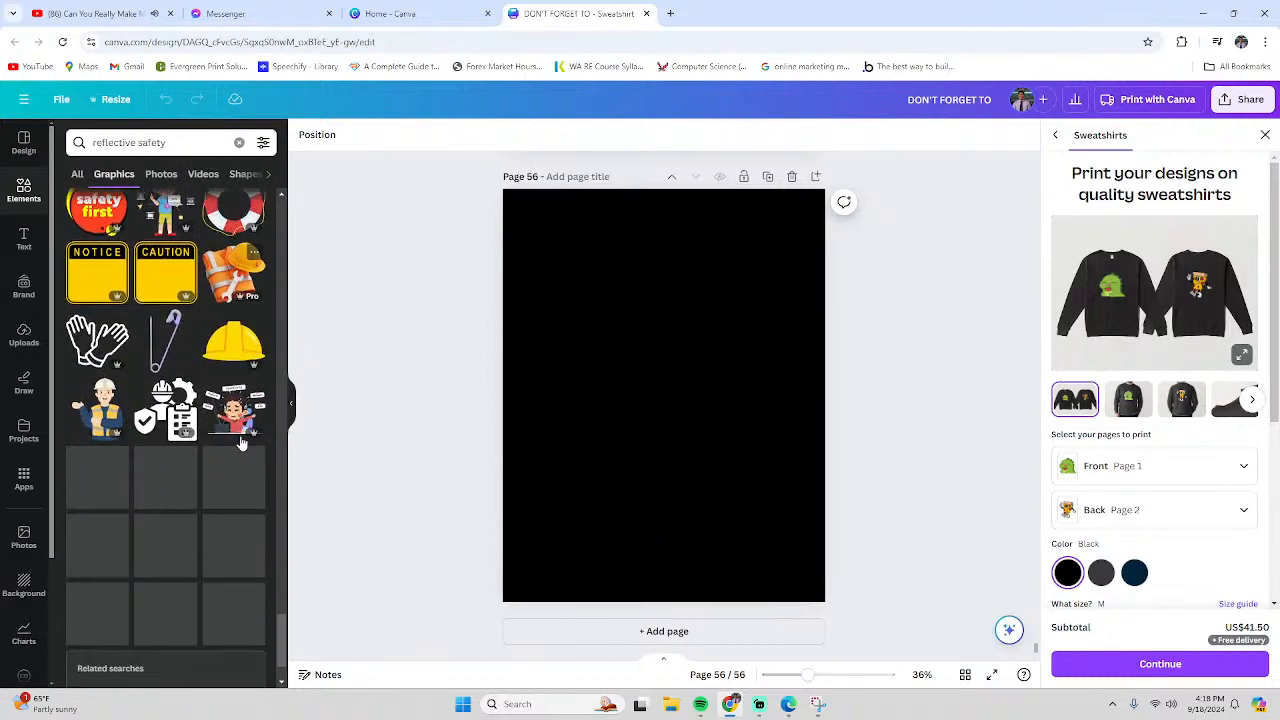
{"action": "scroll", "coordinate": [241, 443], "scroll_direction": "down", "scroll_amount": 3}
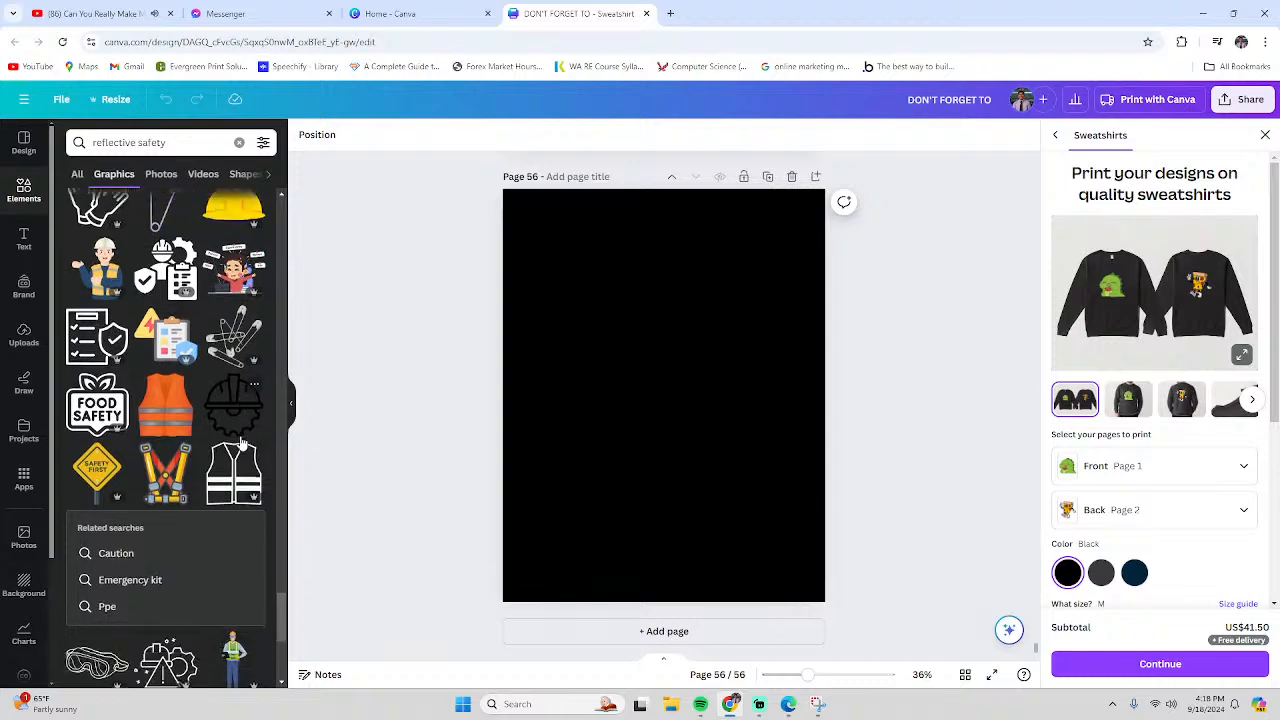
{"action": "scroll", "coordinate": [240, 443], "scroll_direction": "down", "scroll_amount": 9}
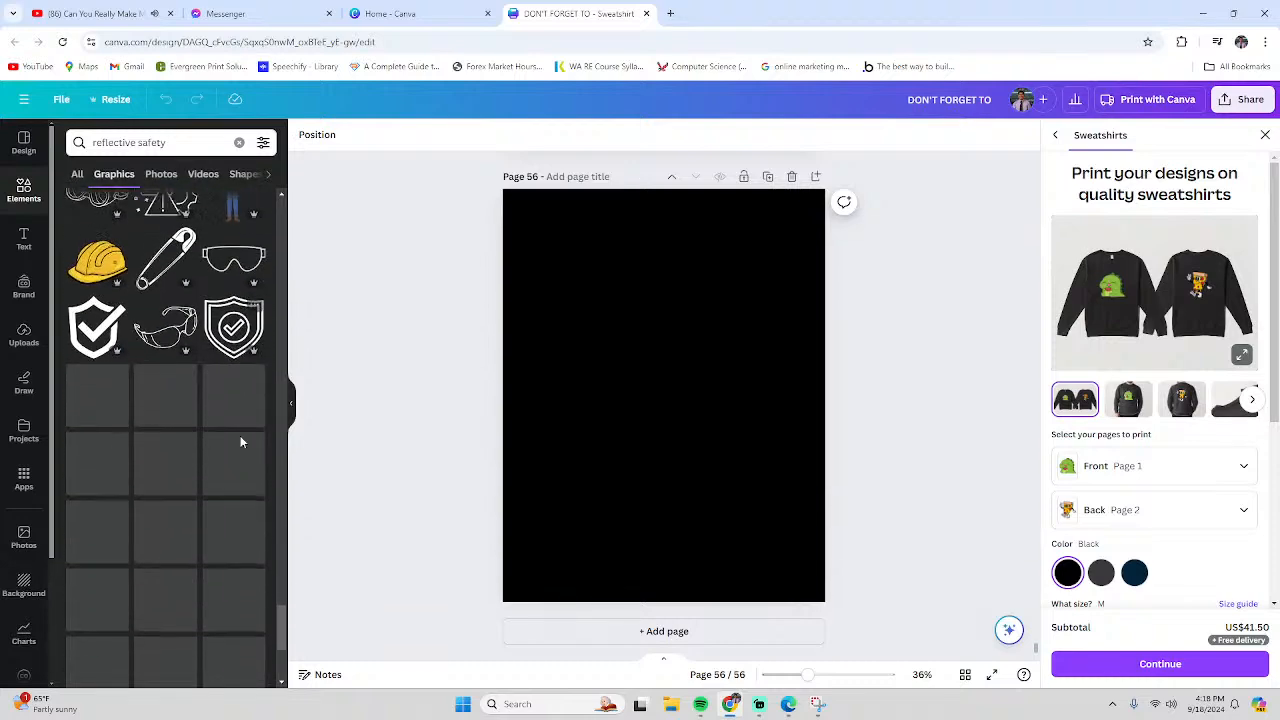
{"action": "scroll", "coordinate": [241, 443], "scroll_direction": "down", "scroll_amount": 3}
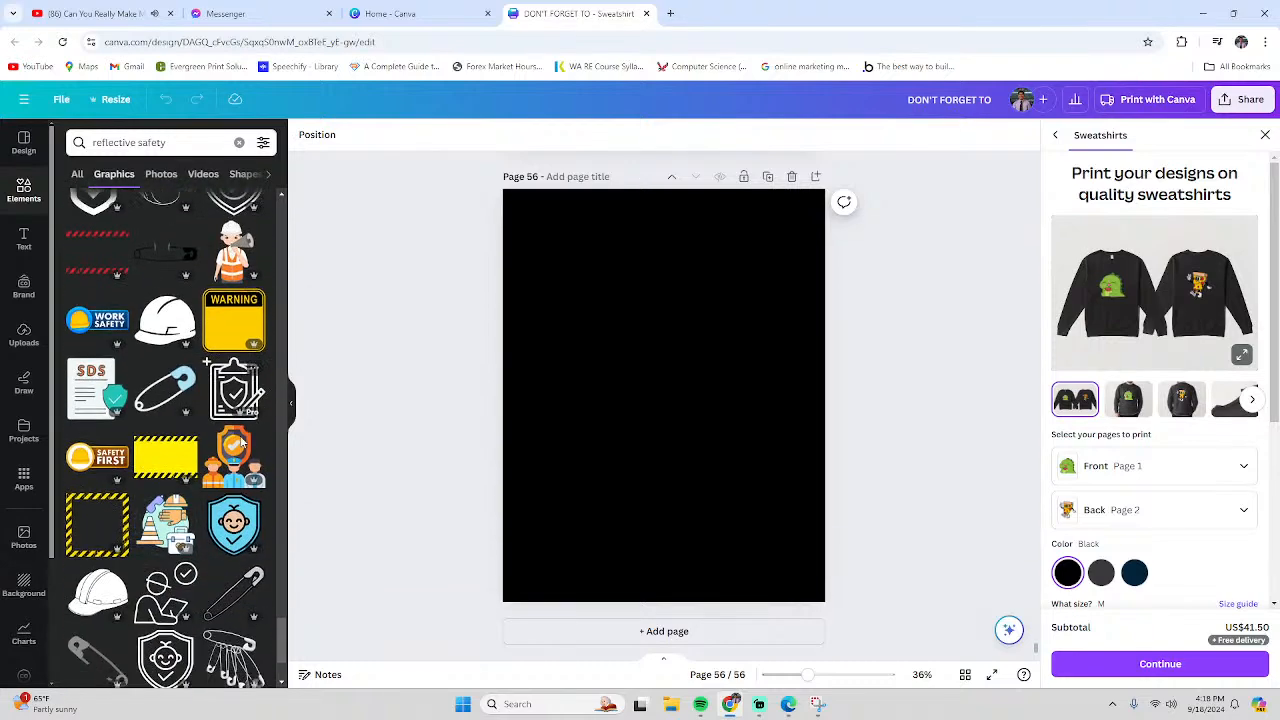
{"action": "scroll", "coordinate": [241, 443], "scroll_direction": "down", "scroll_amount": 3}
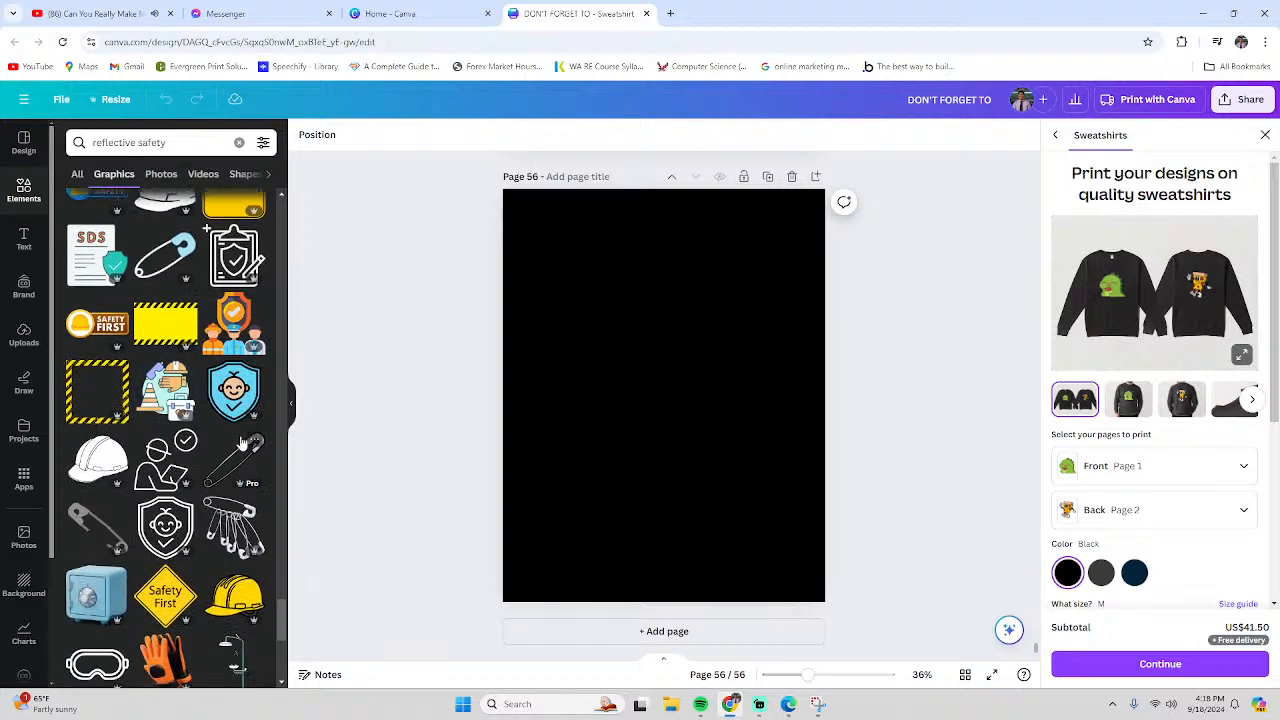
{"action": "scroll", "coordinate": [241, 443], "scroll_direction": "down", "scroll_amount": 3}
{"action": "scroll", "coordinate": [241, 443], "scroll_direction": "down", "scroll_amount": 2}
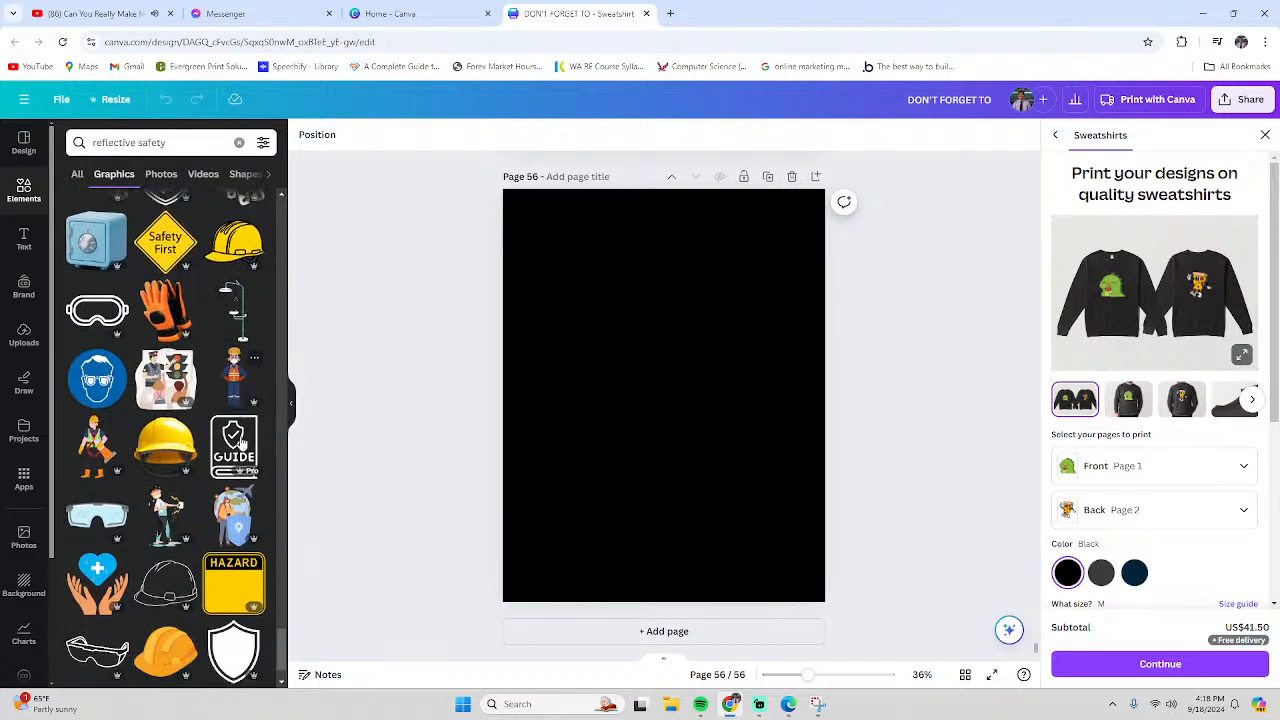
{"action": "left_click", "coordinate": [24, 190]}
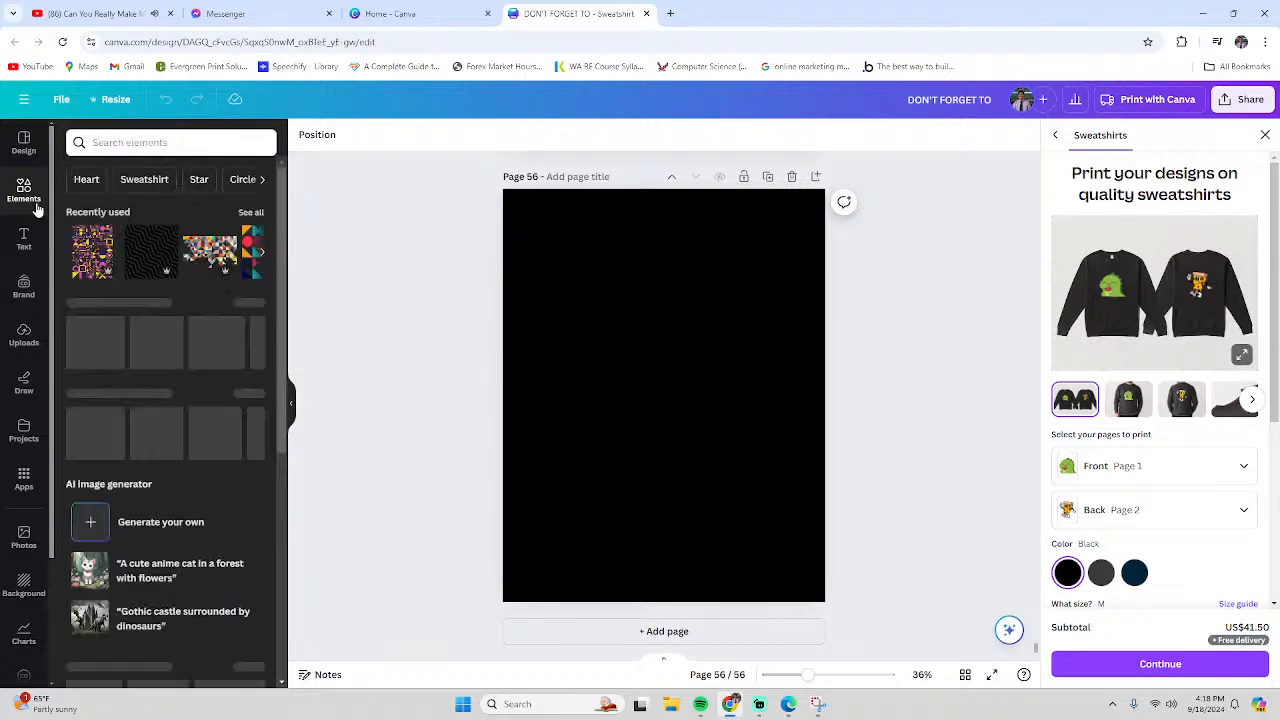
{"action": "left_click", "coordinate": [140, 143]}
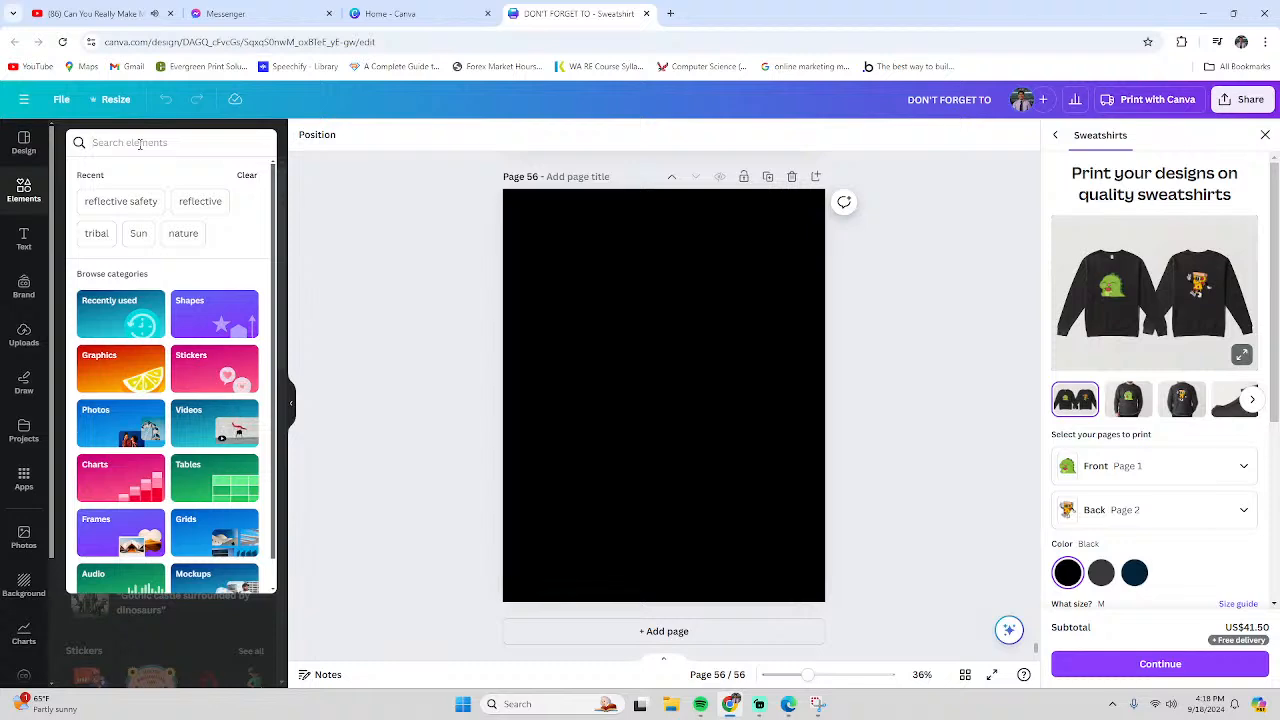
Close the YouTube video about blogging and open the Ahrefs website in a new tab through a Google search for "hrefs"
{"action": "left_click", "coordinate": [90, 13]}
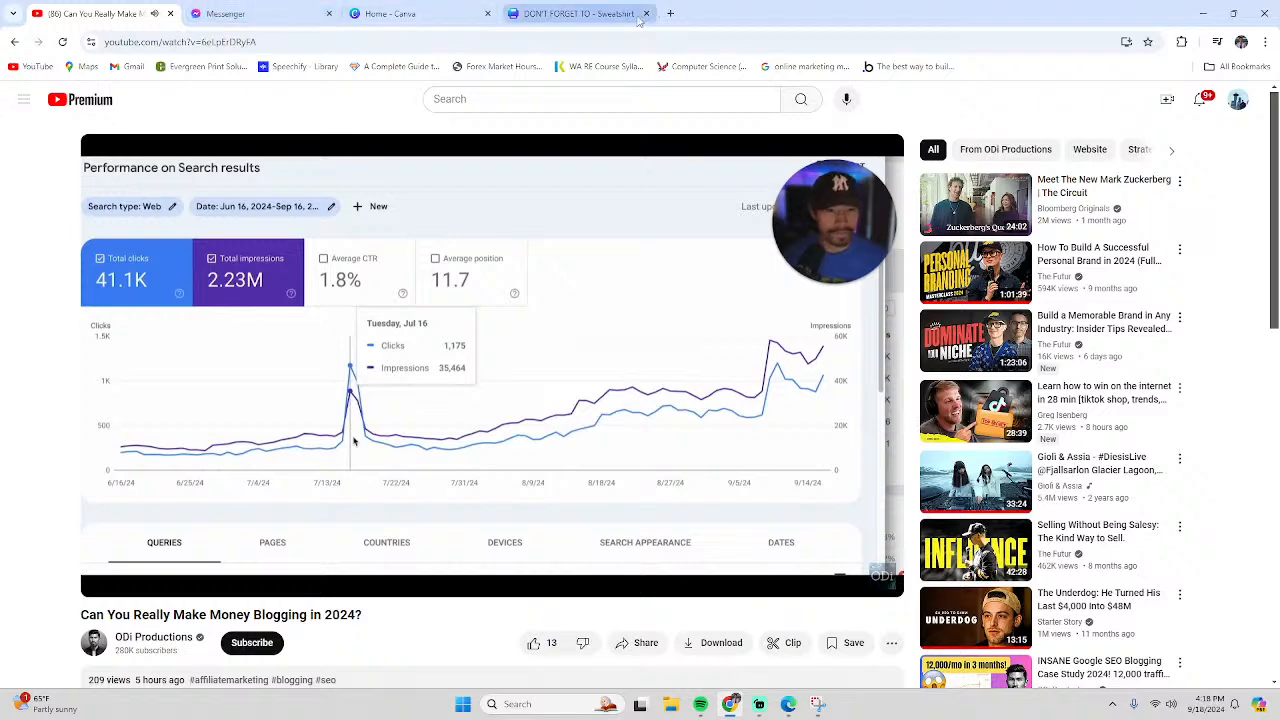
{"action": "left_click", "coordinate": [170, 13]}
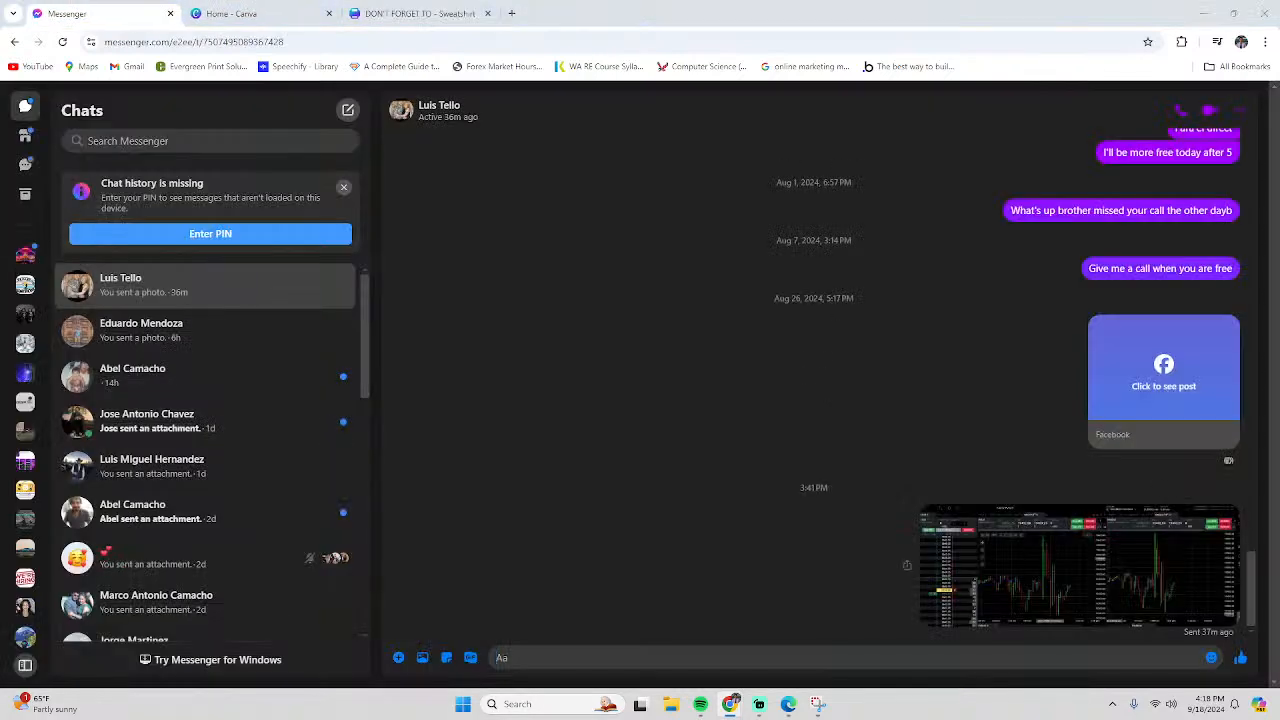
{"action": "left_click", "coordinate": [511, 13]}
{"action": "type", "text": "hrefs"}
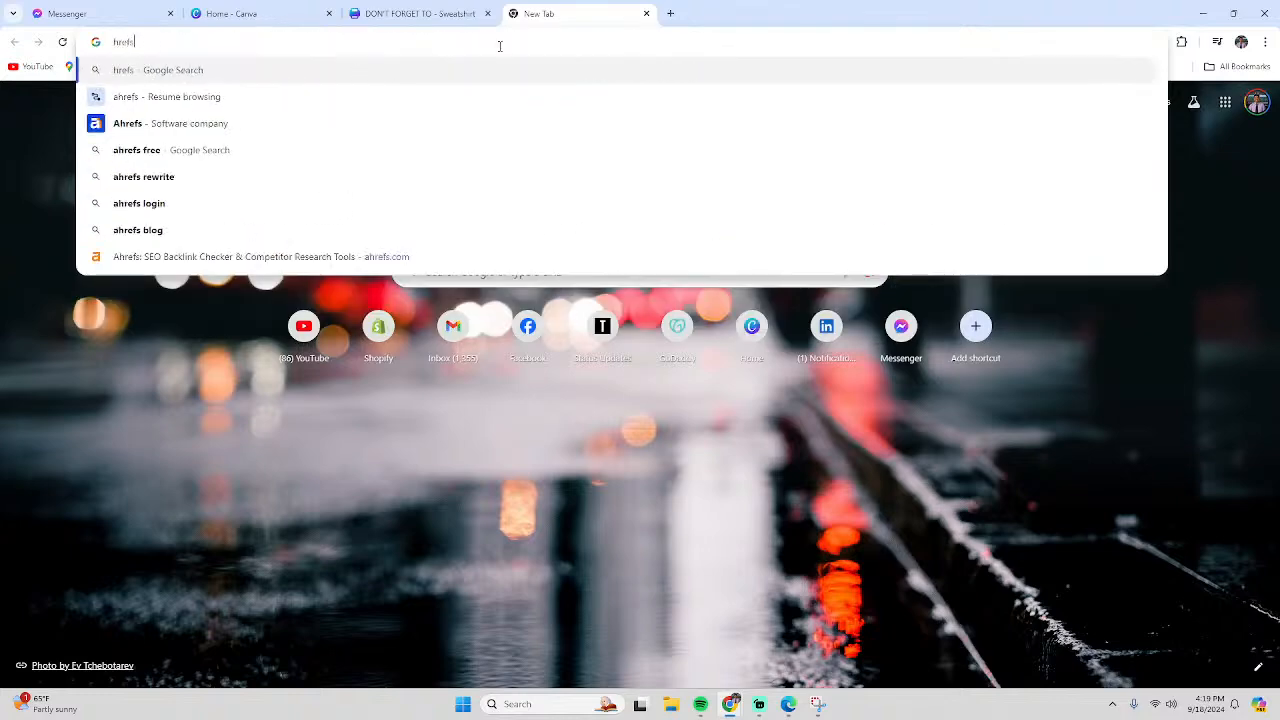
{"action": "key", "text": "Return"}
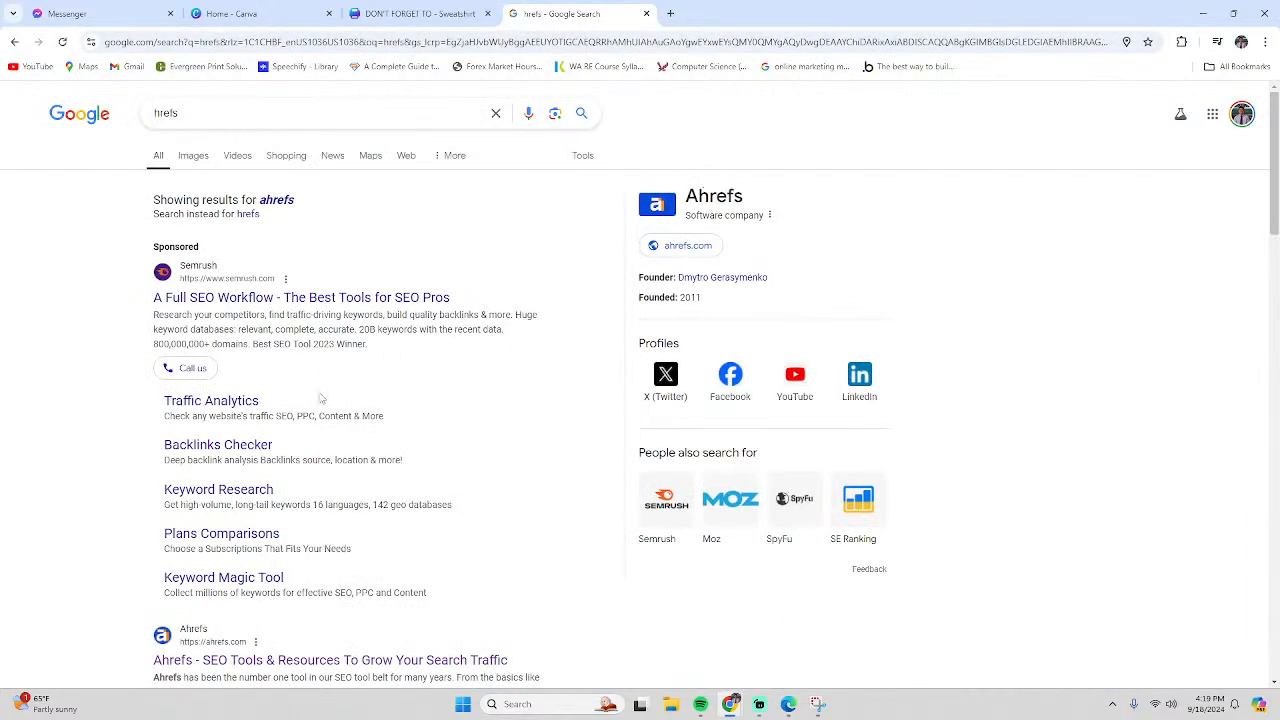
{"action": "scroll", "coordinate": [300, 470], "scroll_direction": "down", "scroll_amount": 2}
{"action": "left_click", "coordinate": [288, 460]}
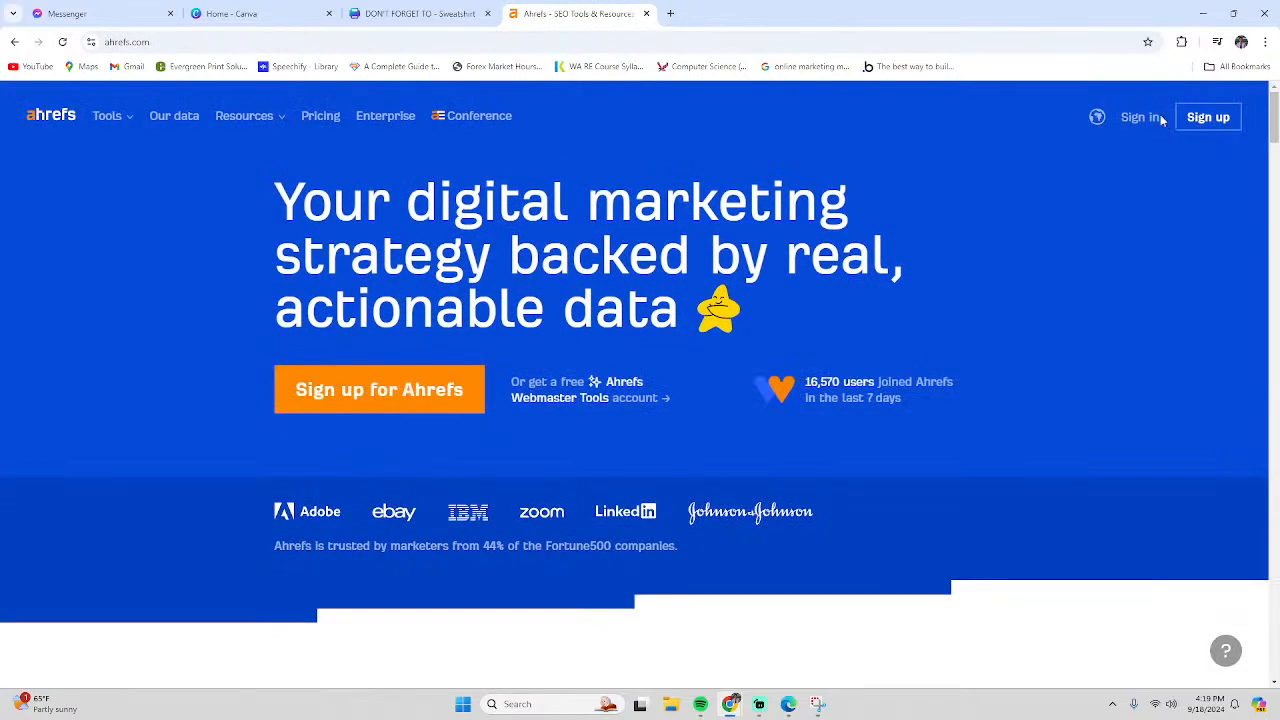
Sign in to Ahrefs with the first listed Google account and allow it to continue
{"action": "left_click", "coordinate": [1158, 118]}
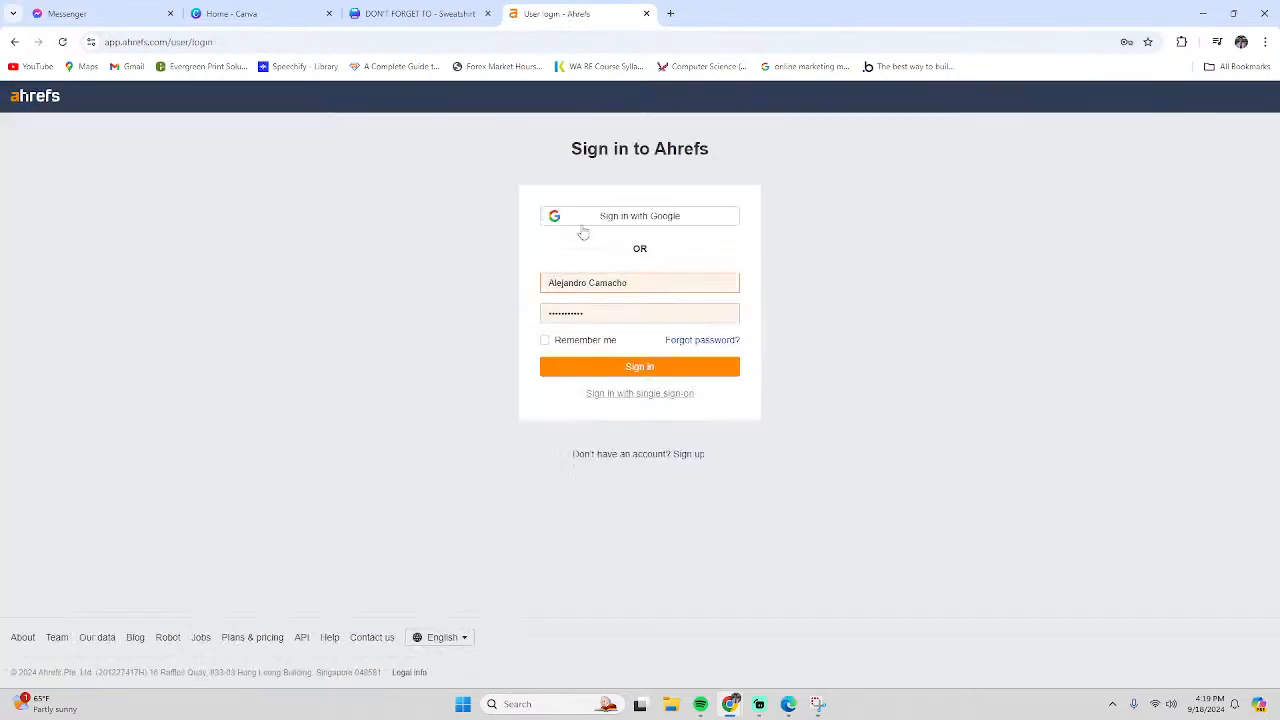
{"action": "left_click", "coordinate": [584, 222]}
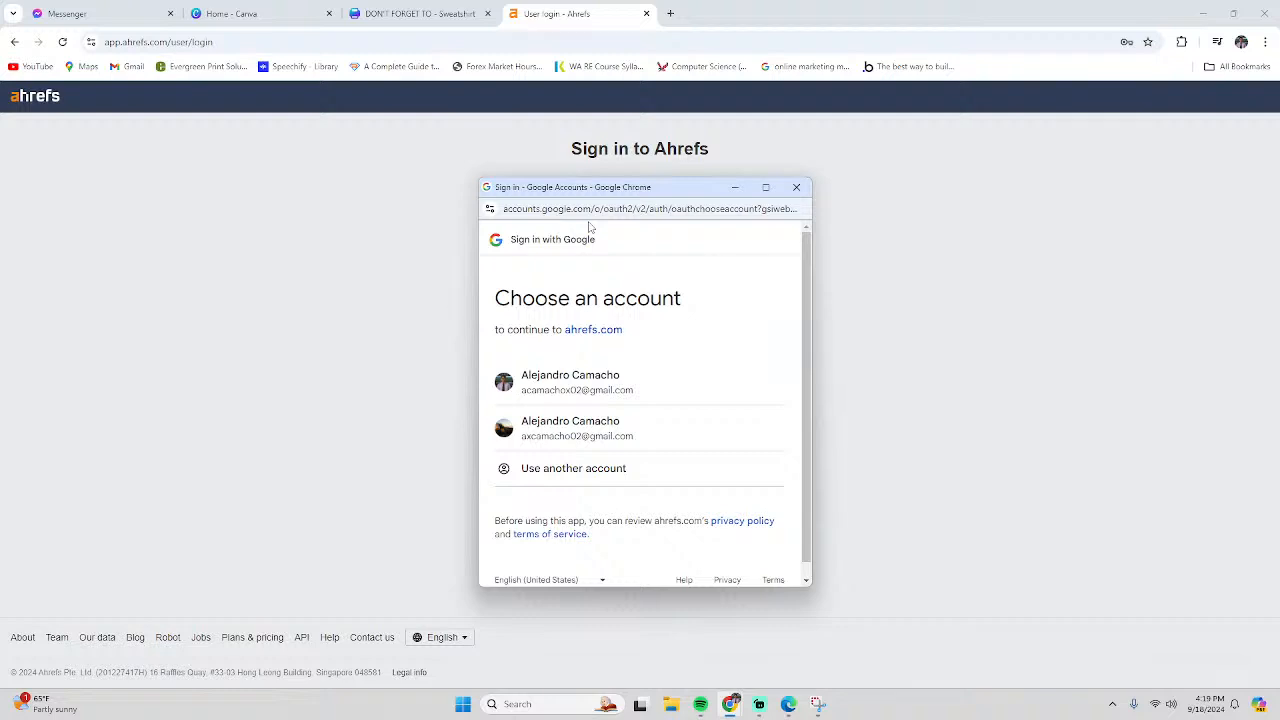
{"action": "left_click", "coordinate": [634, 377]}
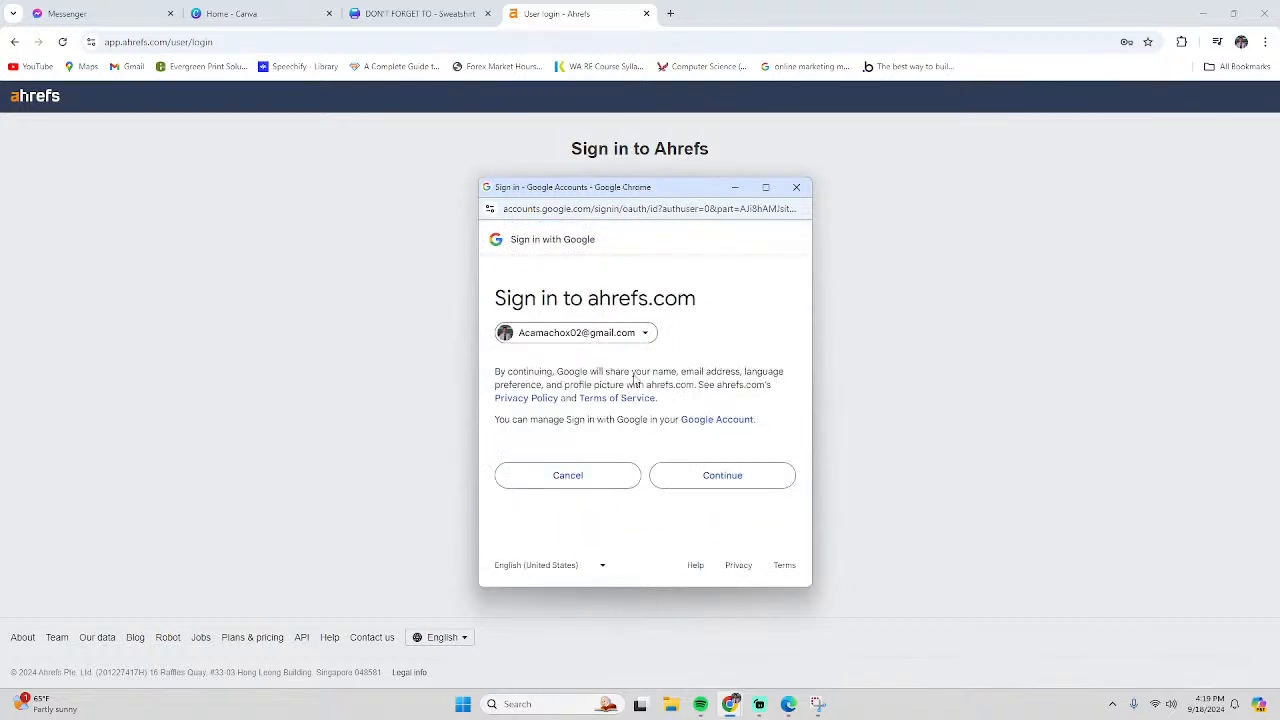
{"action": "left_click", "coordinate": [737, 477]}
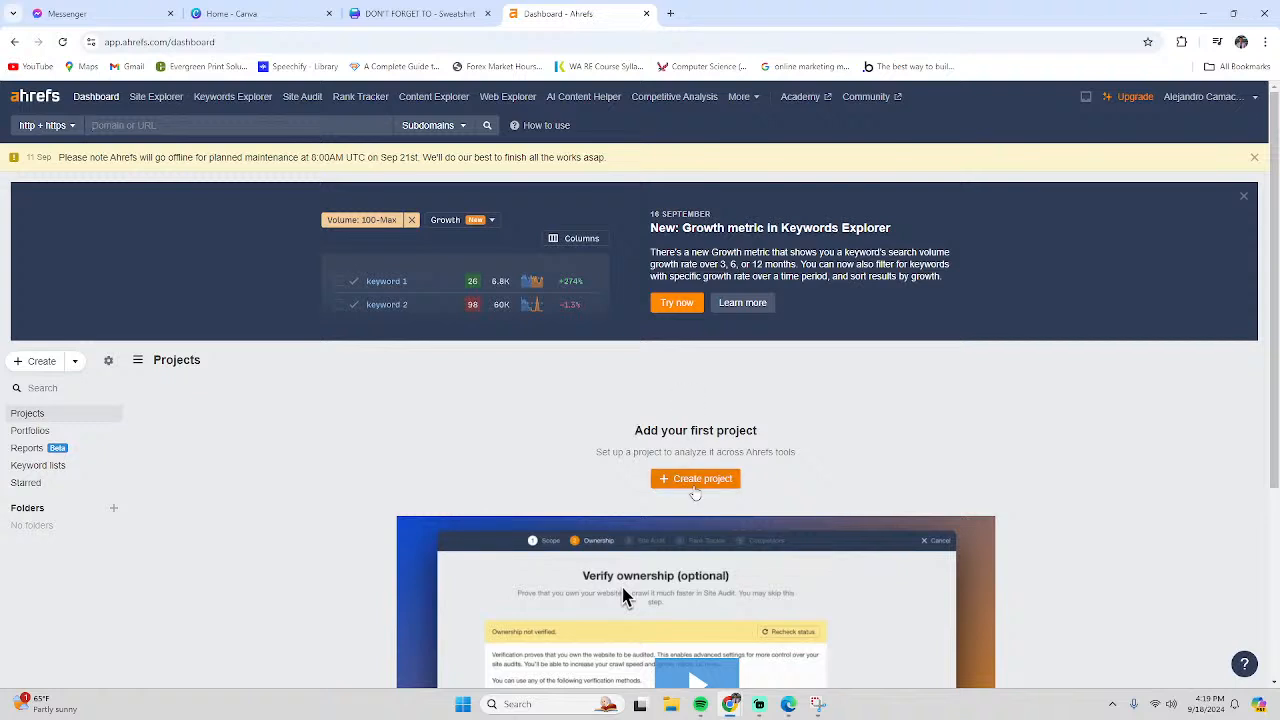
Create a new Ahrefs project and try to import it from Google Search Console, granting access with the first Google account
{"action": "left_click", "coordinate": [693, 479]}
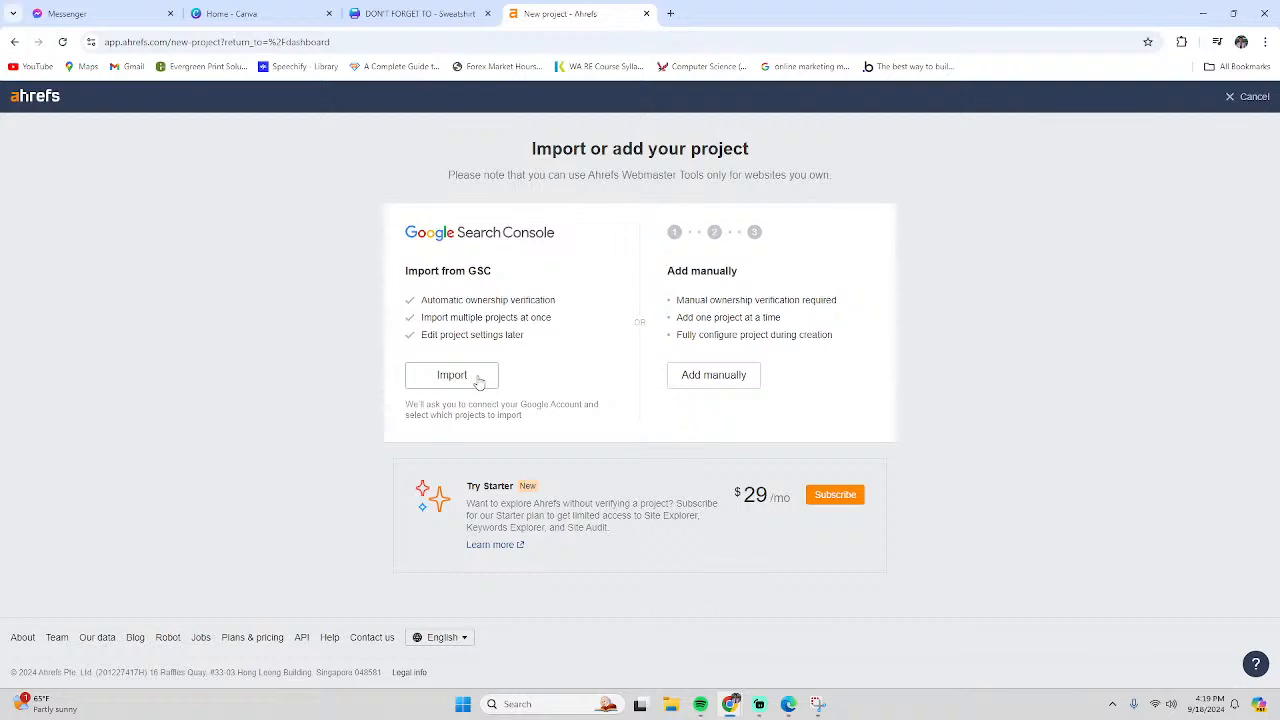
{"action": "left_click", "coordinate": [477, 375]}
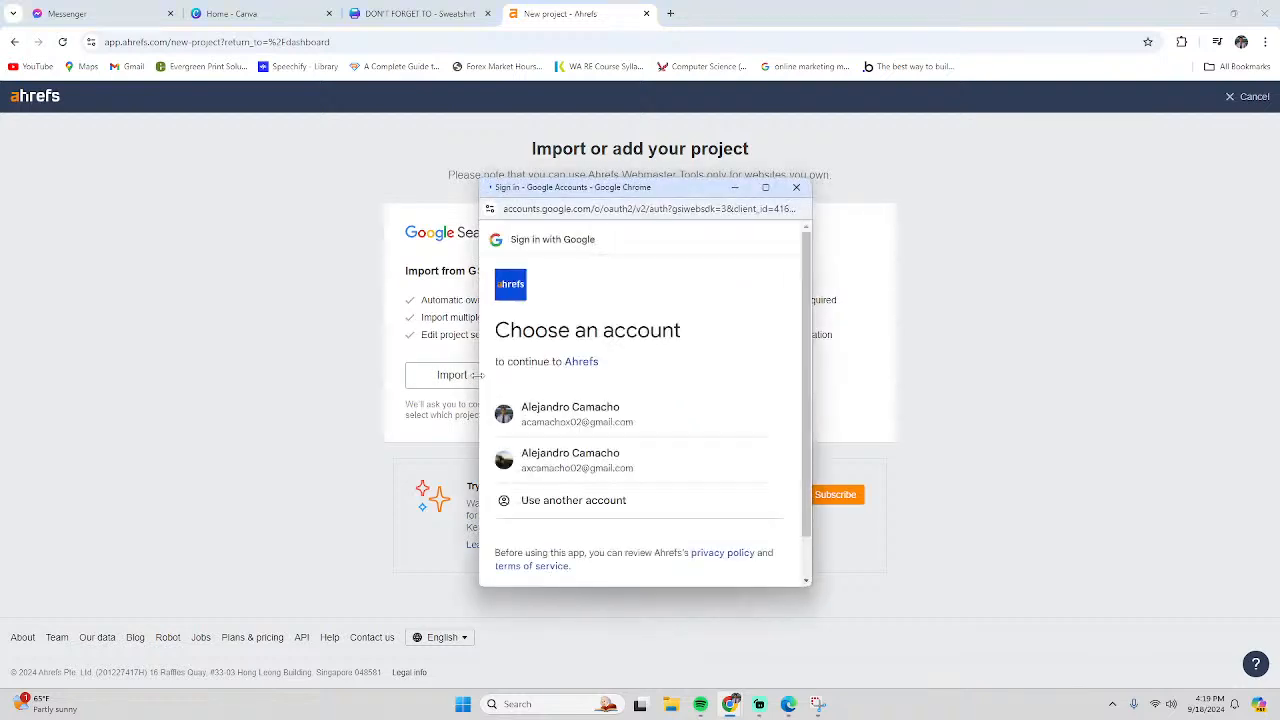
{"action": "left_click", "coordinate": [594, 424]}
{"action": "left_click", "coordinate": [675, 510]}
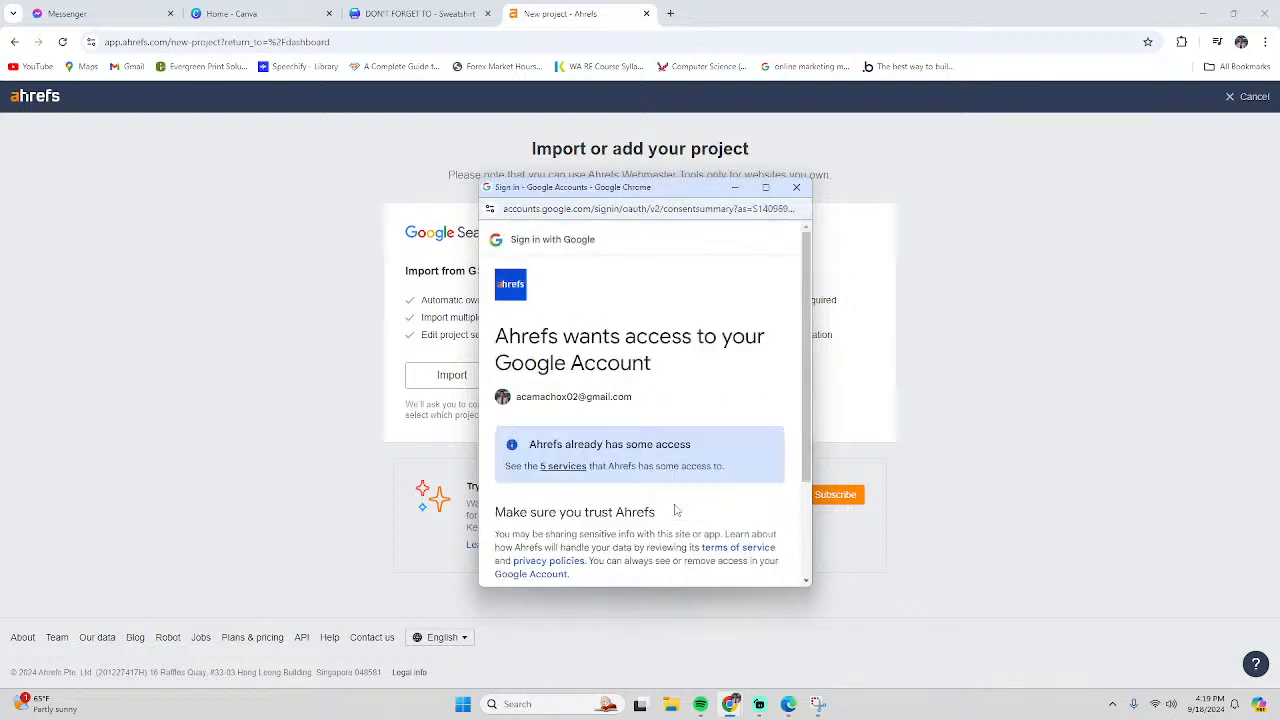
{"action": "scroll", "coordinate": [675, 510], "scroll_direction": "down", "scroll_amount": 3}
{"action": "left_click", "coordinate": [712, 516]}
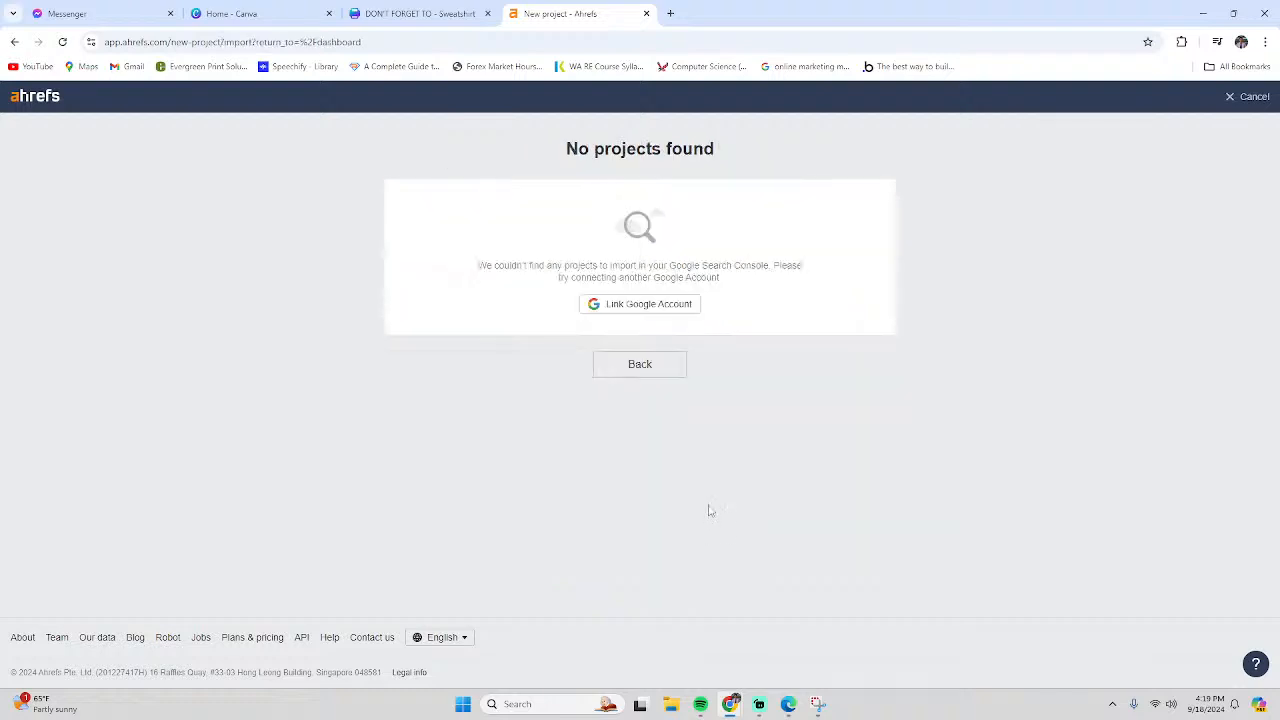
Try to link the first Google account to Ahrefs again for the Search Console import, and accept the access request
{"action": "left_click", "coordinate": [645, 315]}
{"action": "left_click", "coordinate": [635, 410]}
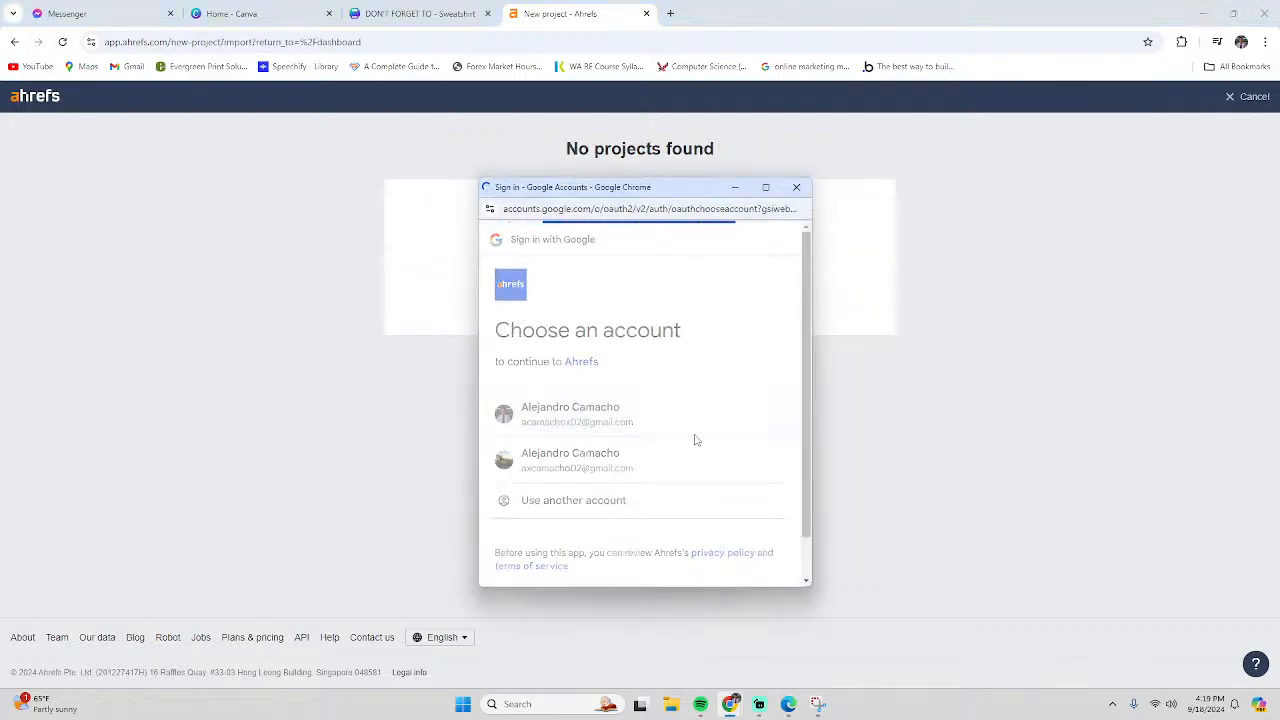
{"action": "left_click", "coordinate": [717, 513]}
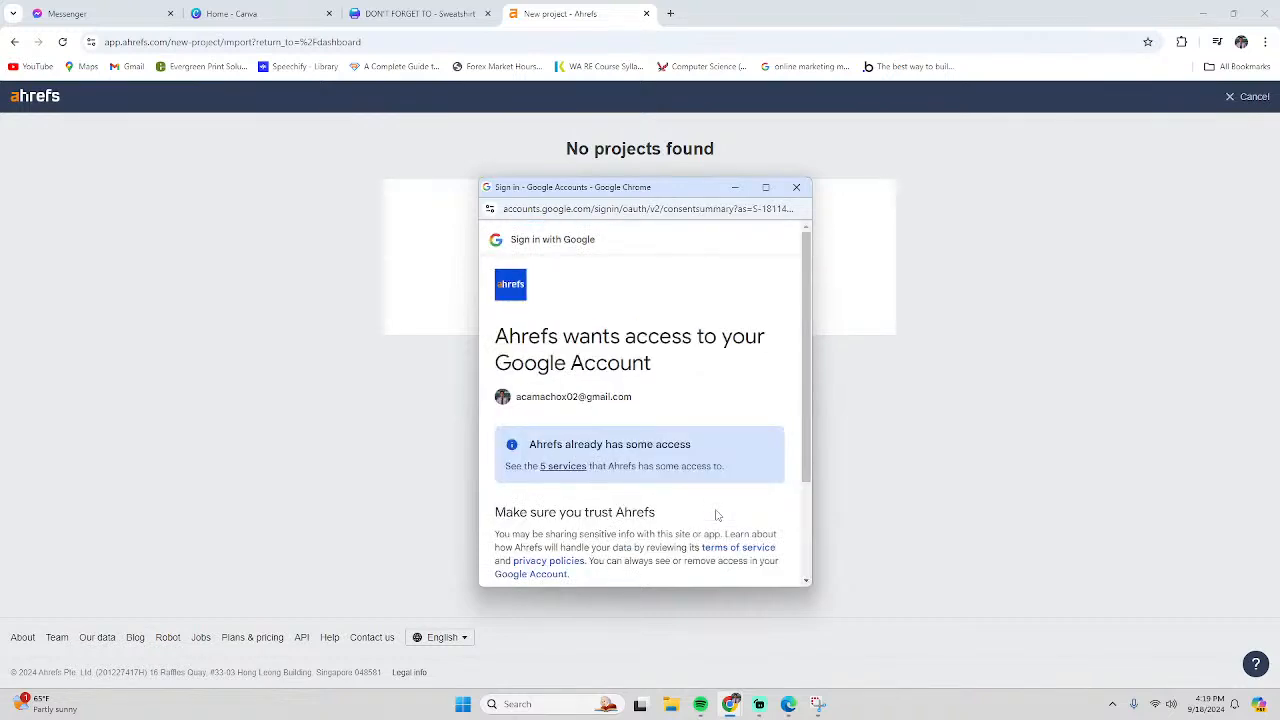
{"action": "scroll", "coordinate": [716, 515], "scroll_direction": "down", "scroll_amount": 3}
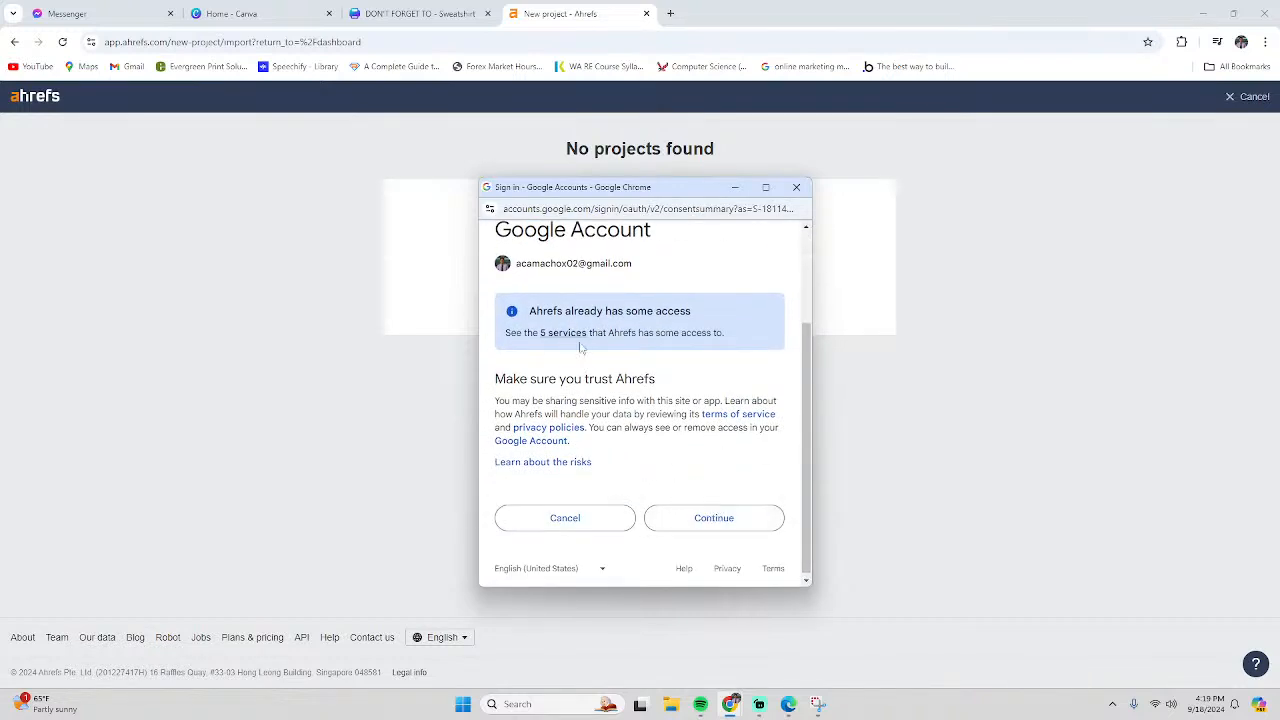
{"action": "left_click", "coordinate": [678, 528]}
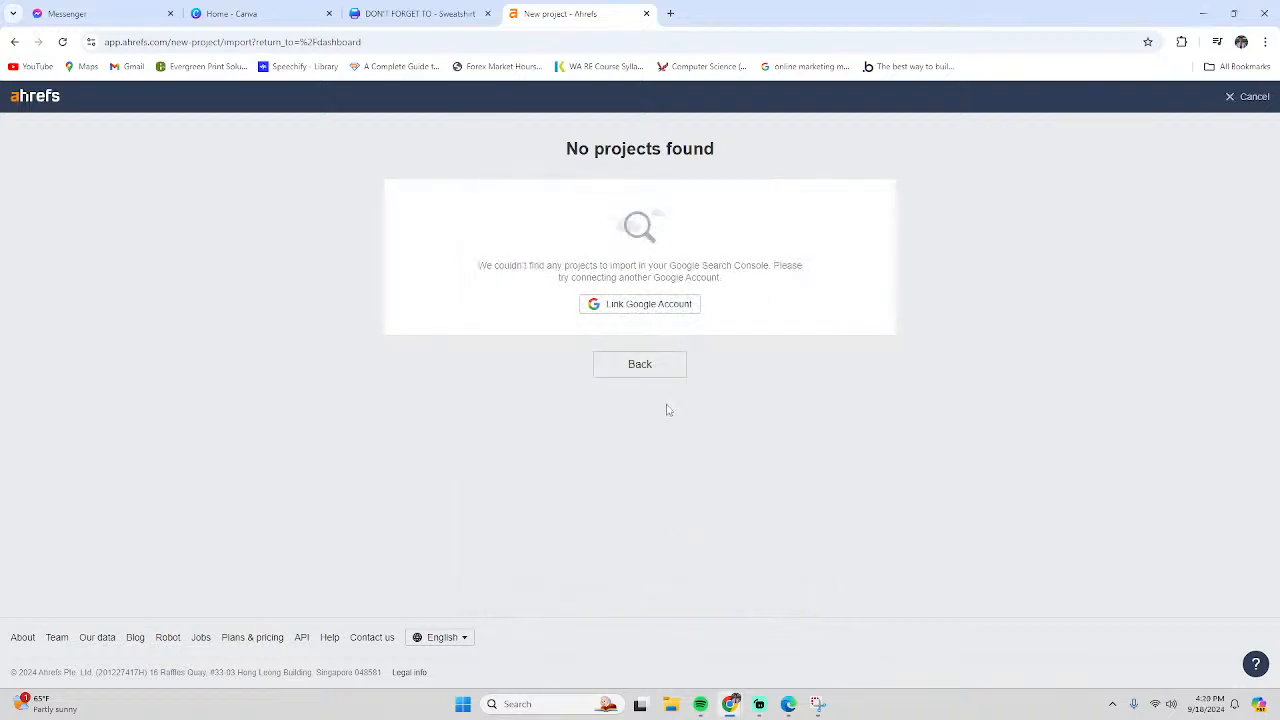
Go back to the project options and add a project manually with the domain qualityroofingwa.com
{"action": "left_click", "coordinate": [660, 368]}
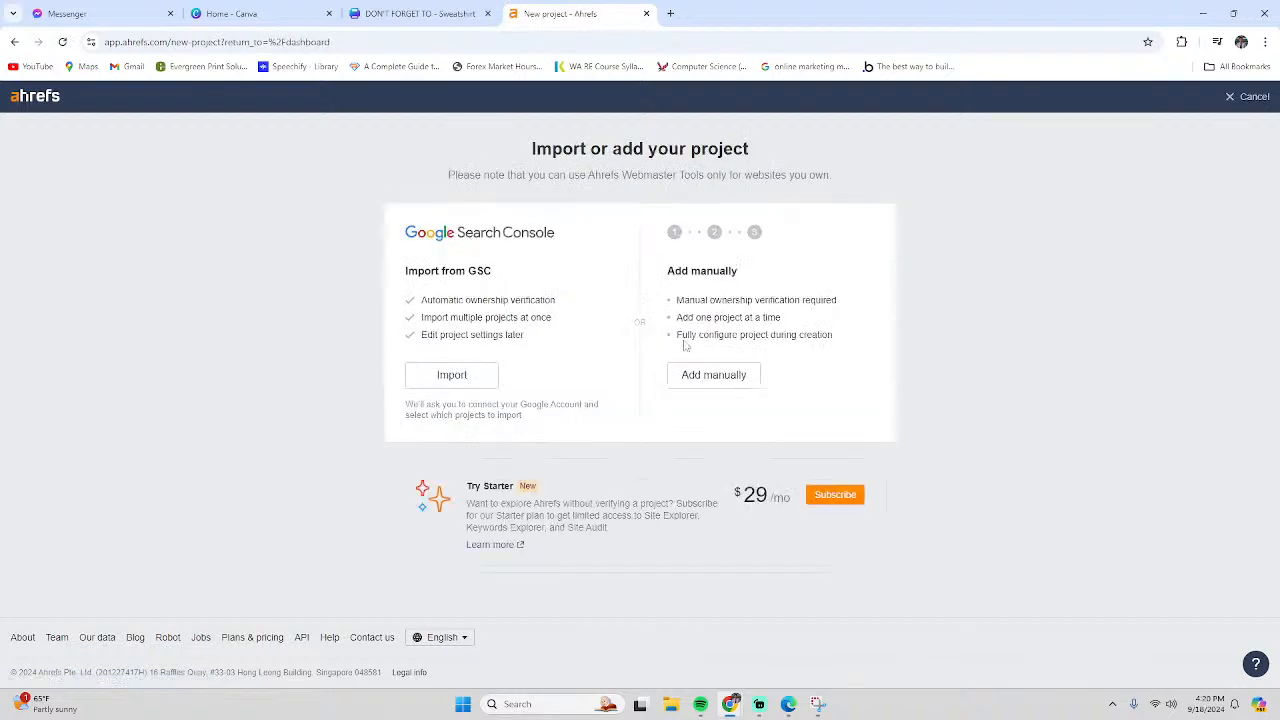
{"action": "left_click", "coordinate": [714, 374]}
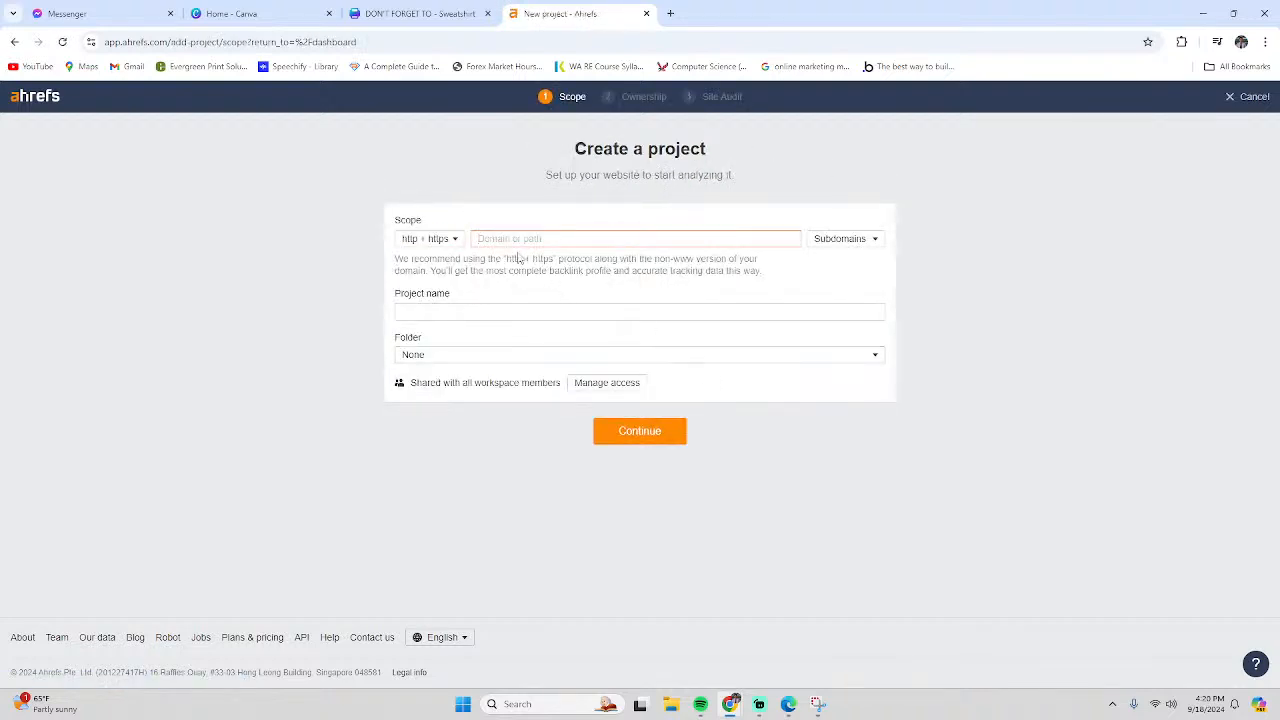
{"action": "type", "text": "qualityroofingwa.com"}
{"action": "left_click", "coordinate": [512, 316]}
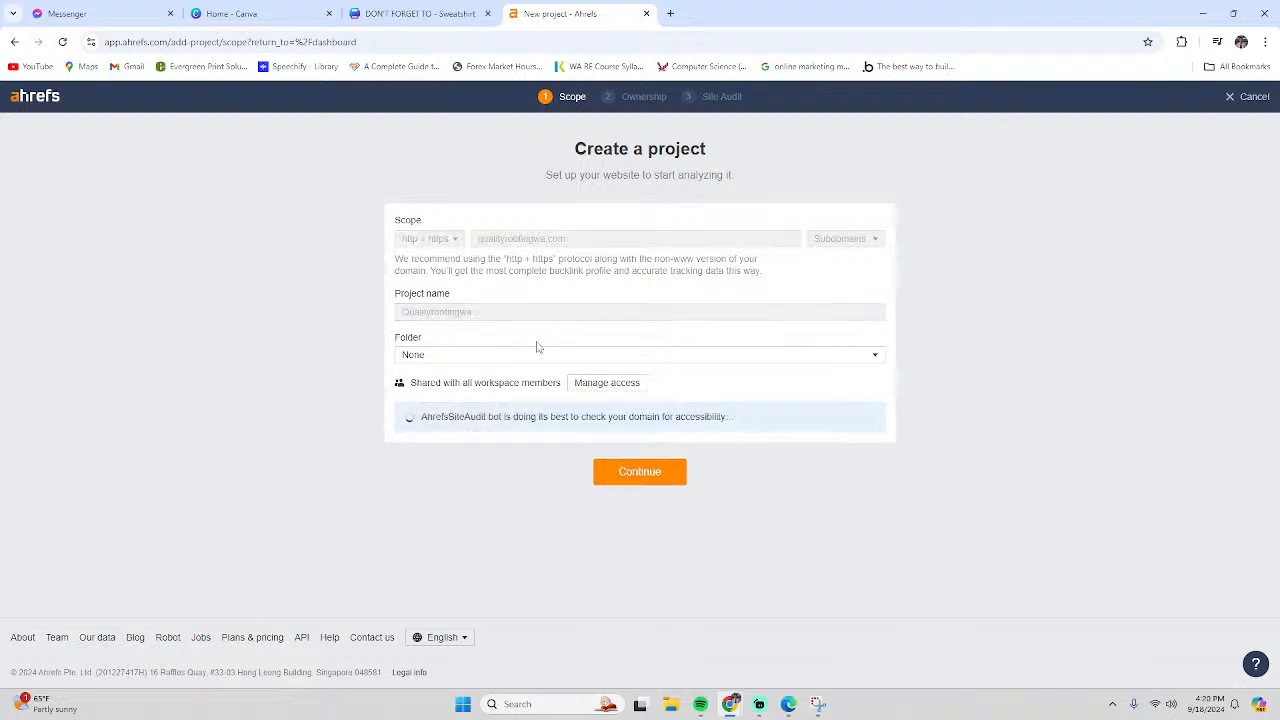
Check the project's folder and access management options, and dismiss the upgrade offers
{"action": "left_click", "coordinate": [540, 355]}
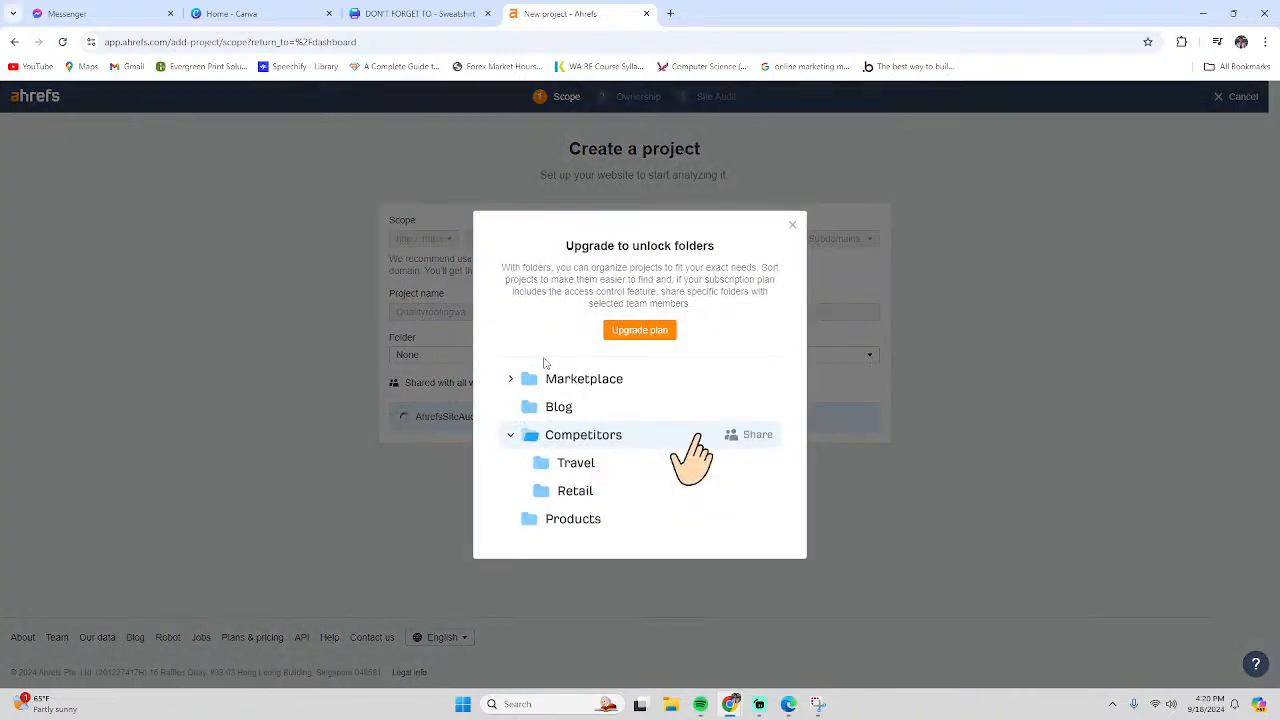
{"action": "left_click", "coordinate": [391, 322]}
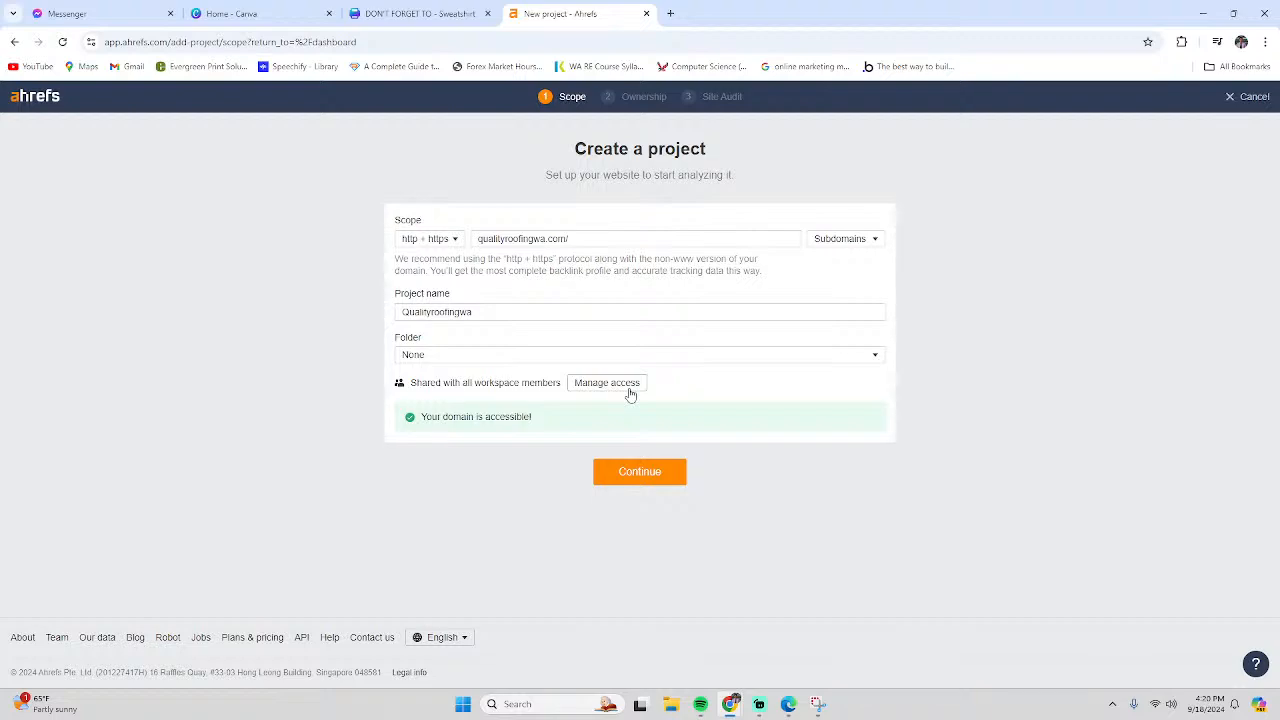
{"action": "left_click", "coordinate": [606, 383]}
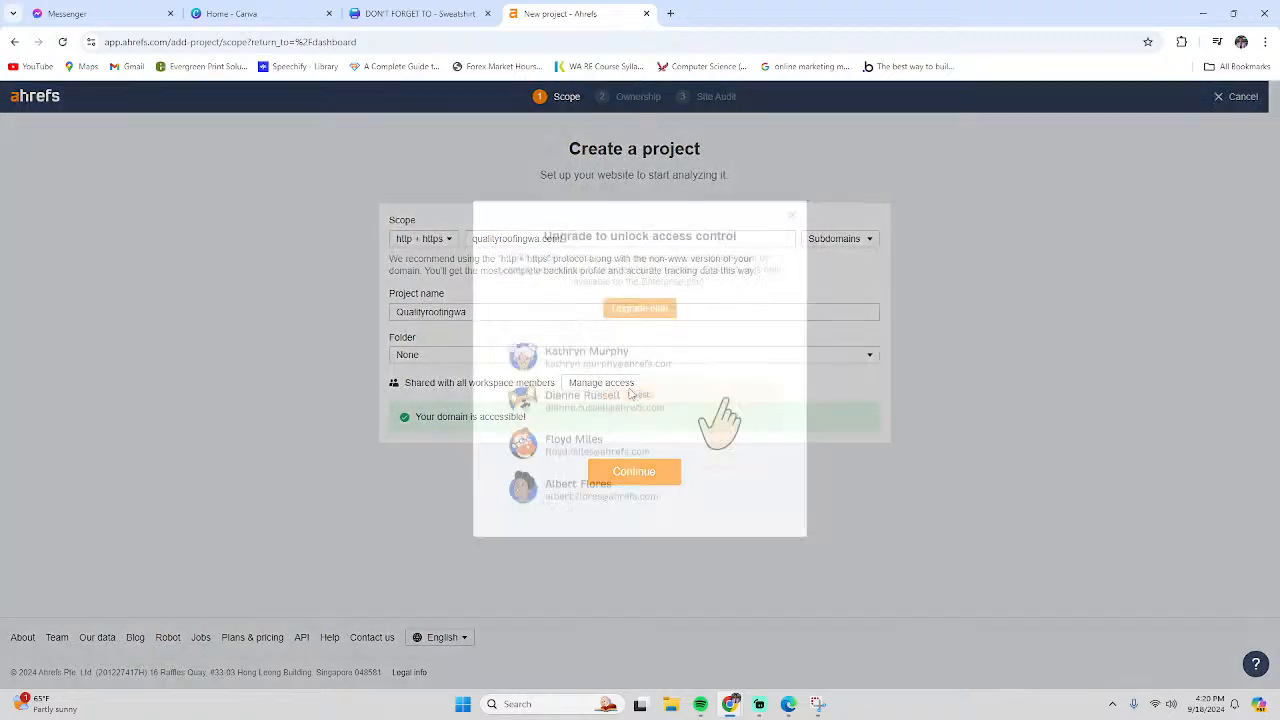
{"action": "key", "text": "Escape"}
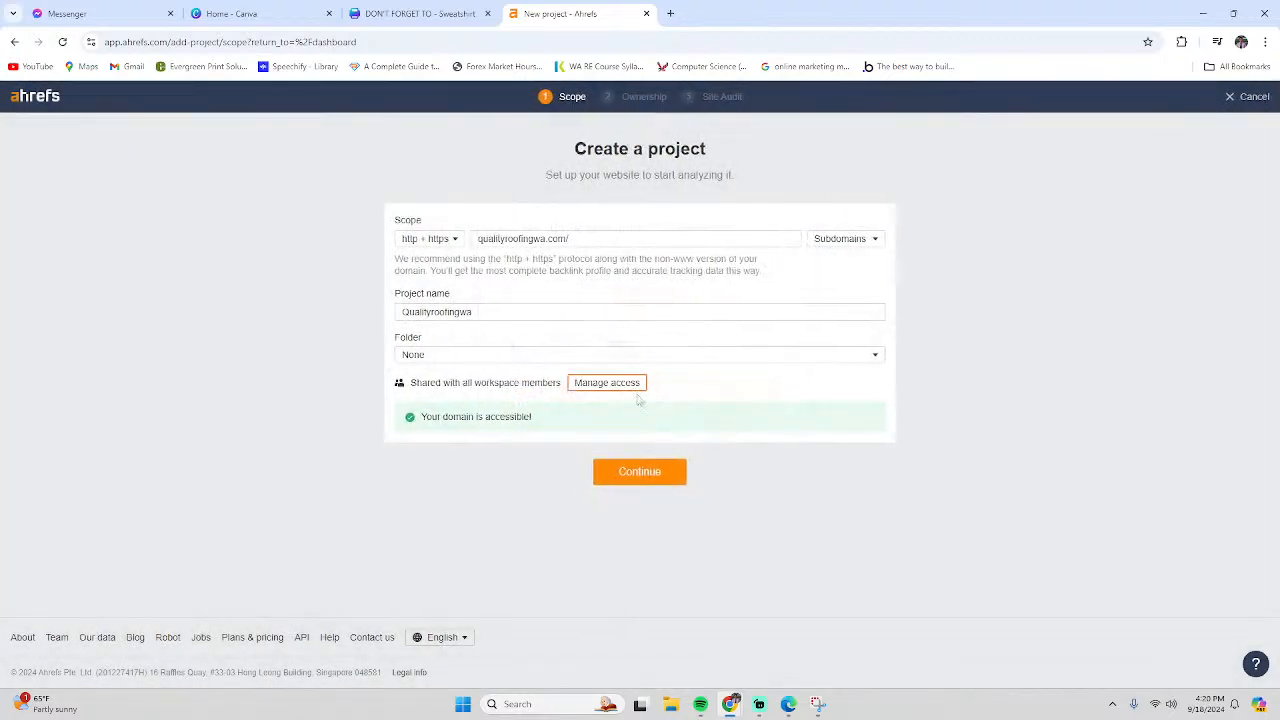
Continue to ownership verification and expand the instructions for the recommended Google Search Console method
{"action": "left_click", "coordinate": [655, 472]}
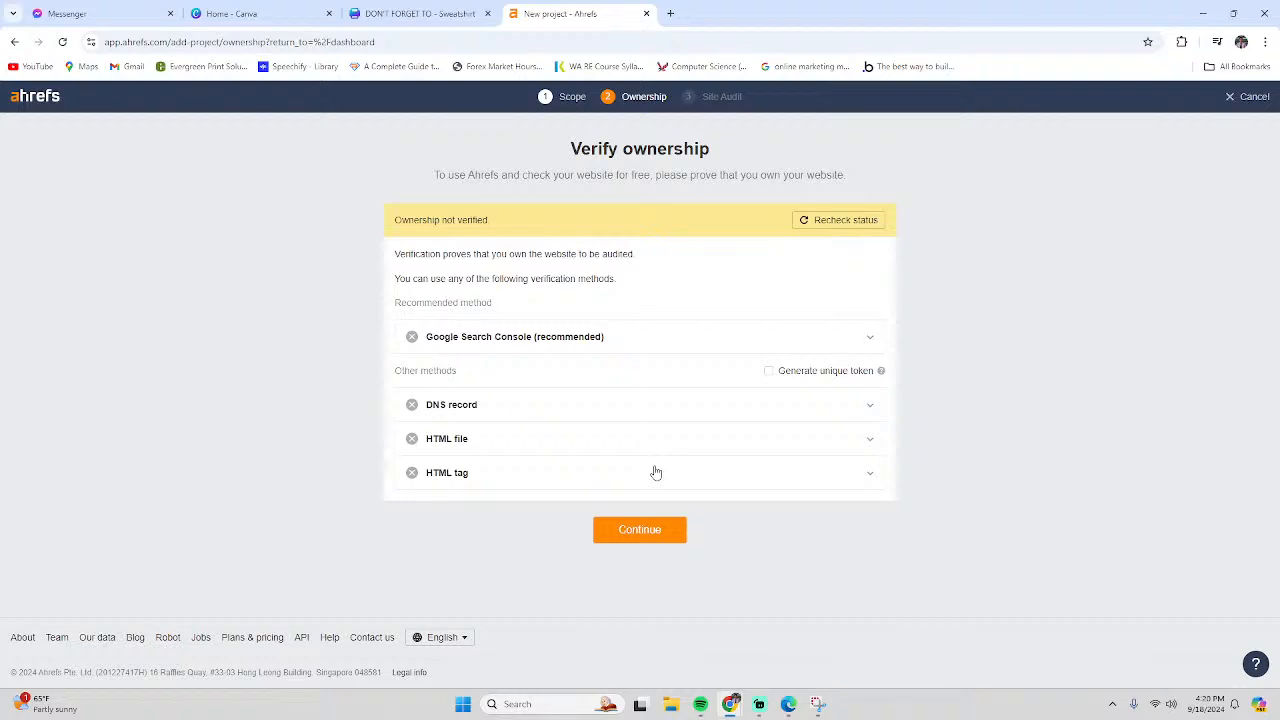
{"action": "double_click", "coordinate": [843, 337]}
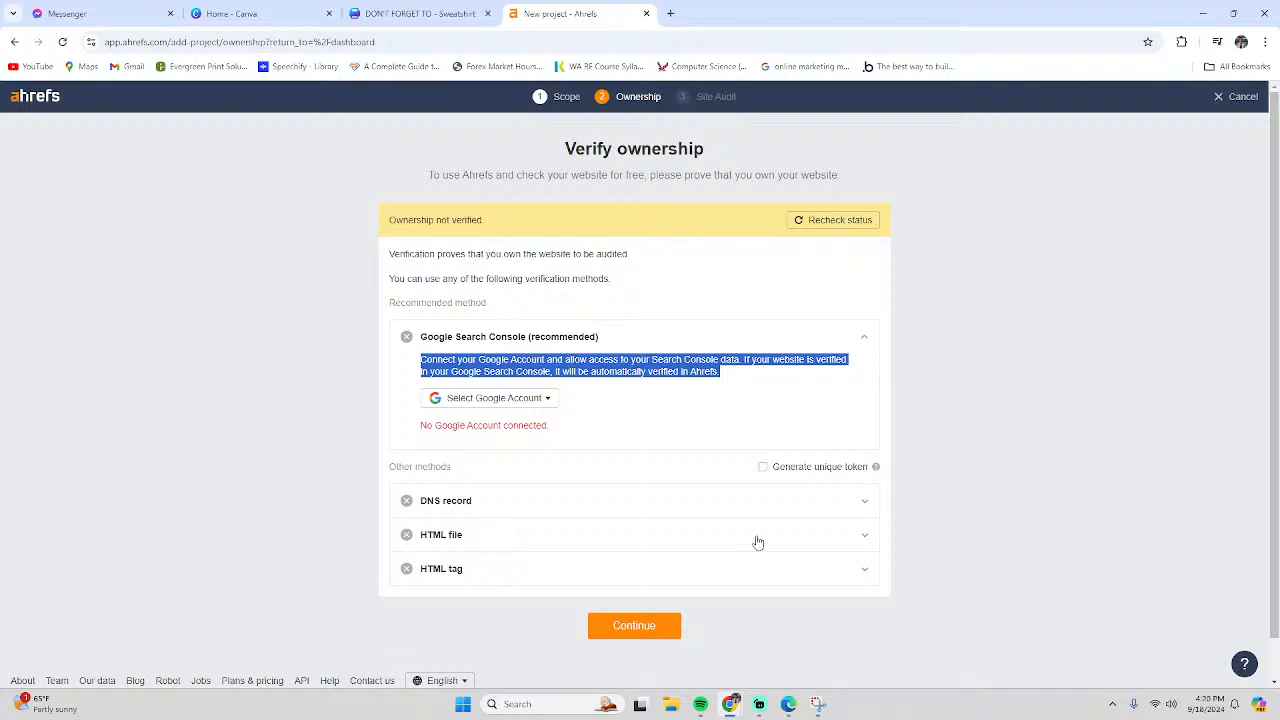
{"action": "scroll", "coordinate": [756, 541], "scroll_direction": "down", "scroll_amount": 1}
{"action": "scroll", "coordinate": [754, 543], "scroll_direction": "up", "scroll_amount": 1}
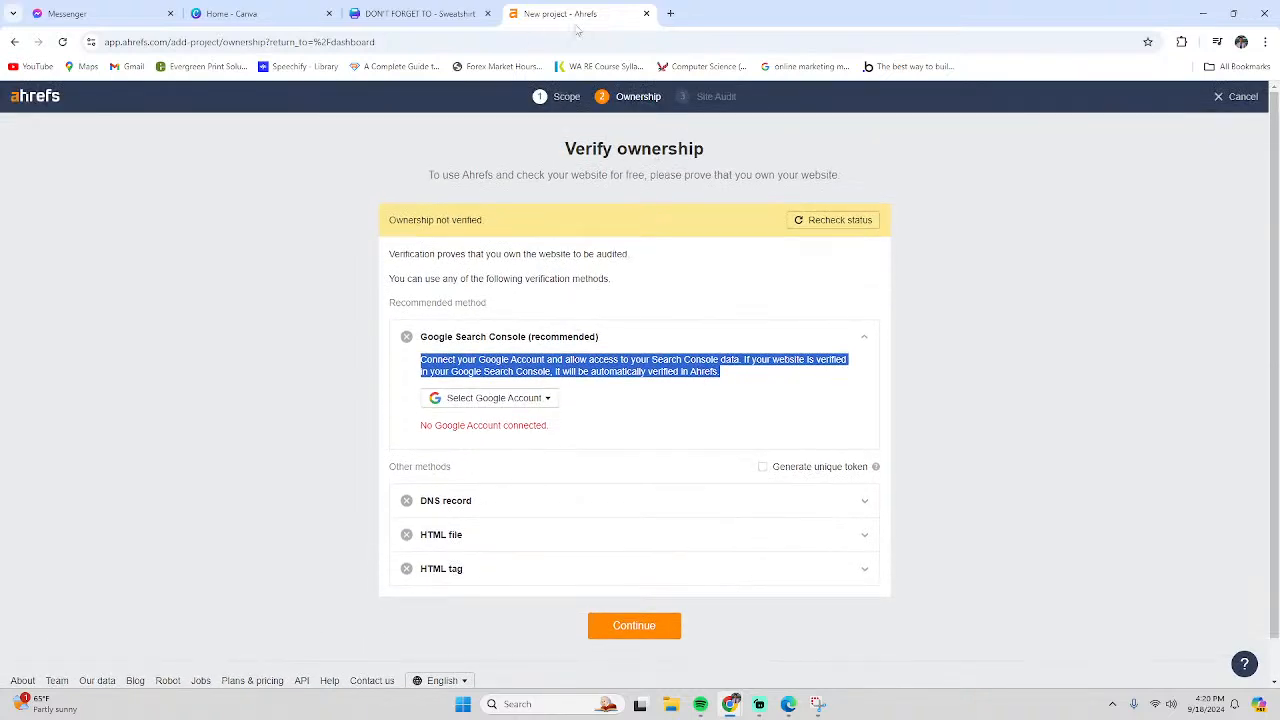
Leave the Ahrefs setup, search Google for "google analytics", and open Google's Analytics Tools & Solutions for Your Business page
{"action": "left_click", "coordinate": [632, 40]}
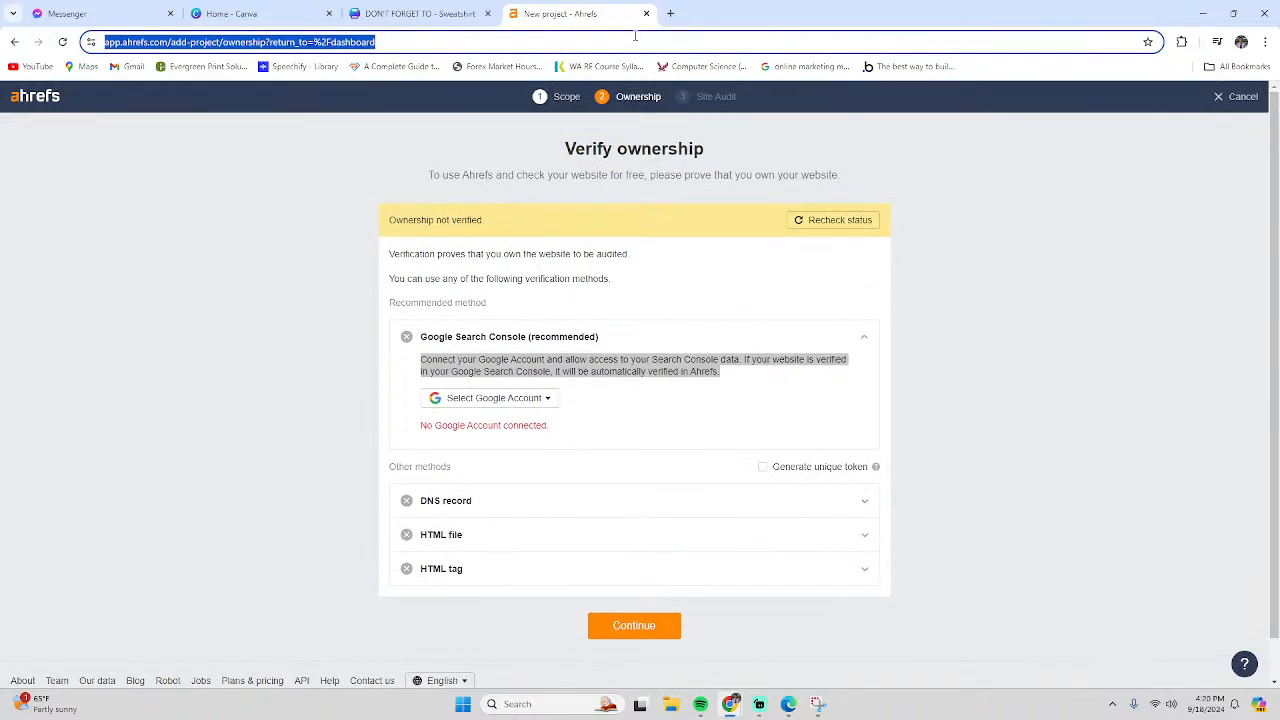
{"action": "type", "text": "google ana"}
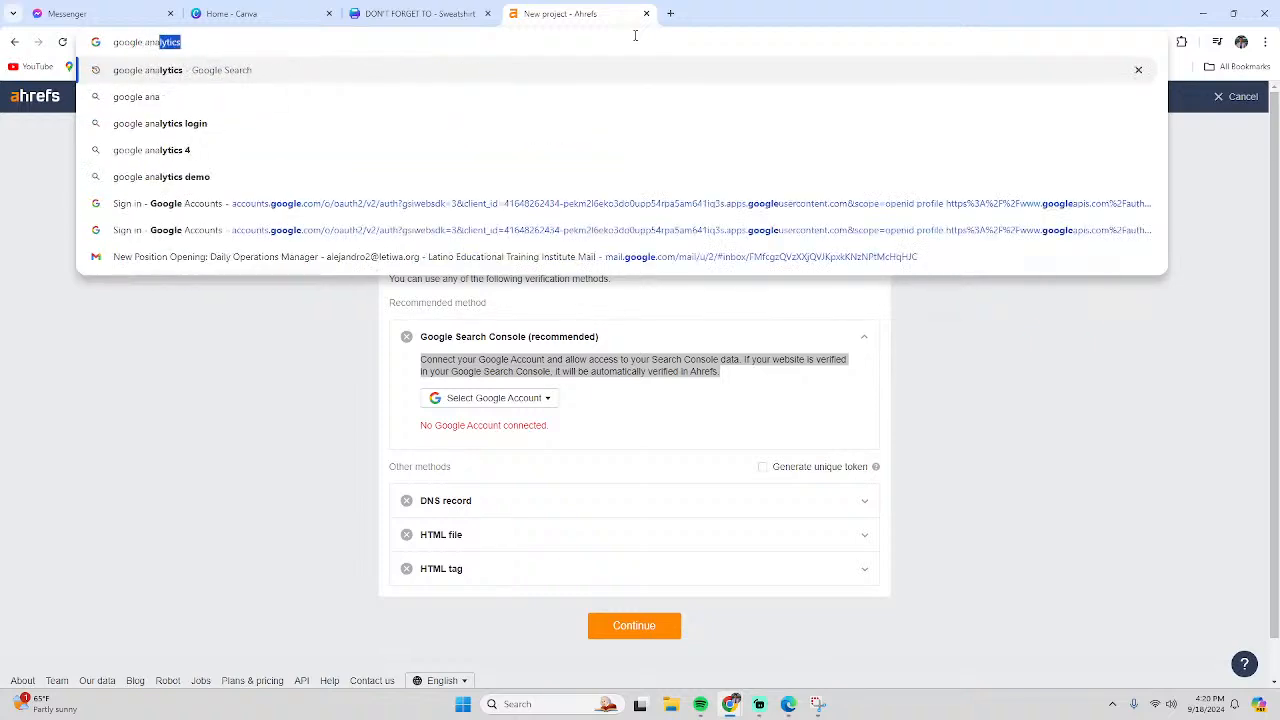
{"action": "key", "text": "Return"}
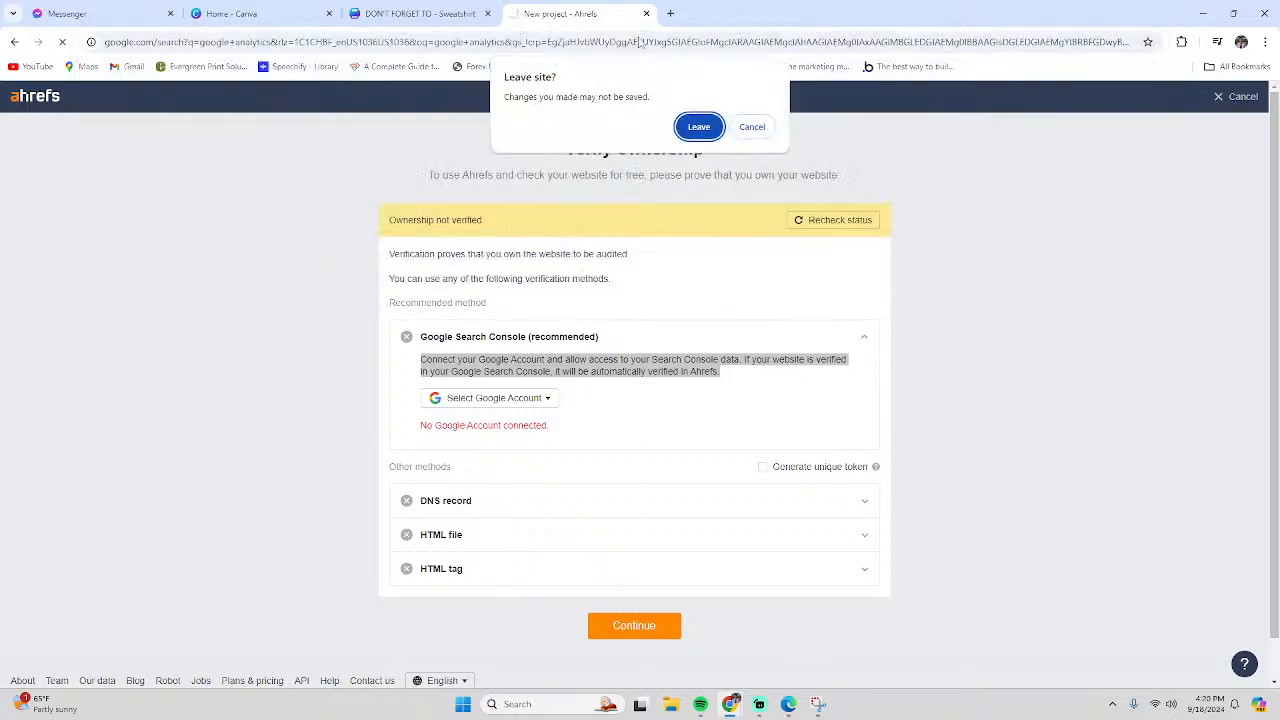
{"action": "left_click", "coordinate": [700, 127]}
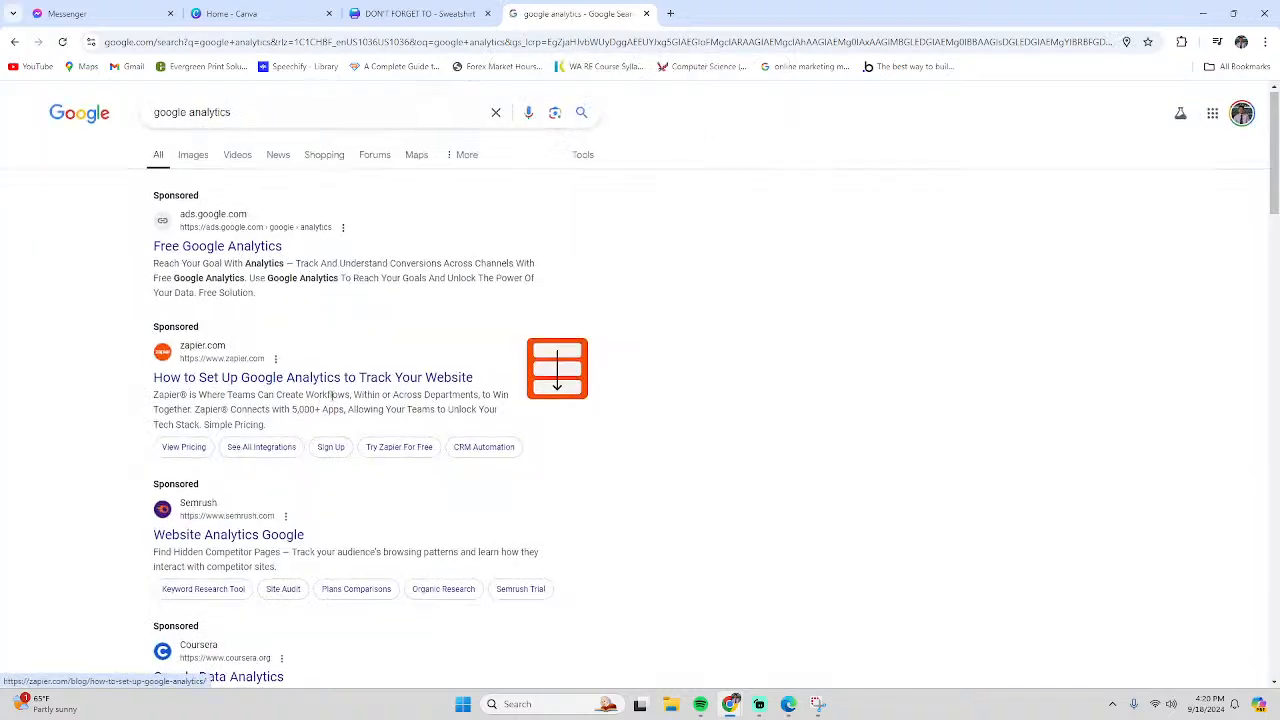
{"action": "scroll", "coordinate": [331, 403], "scroll_direction": "down", "scroll_amount": 2}
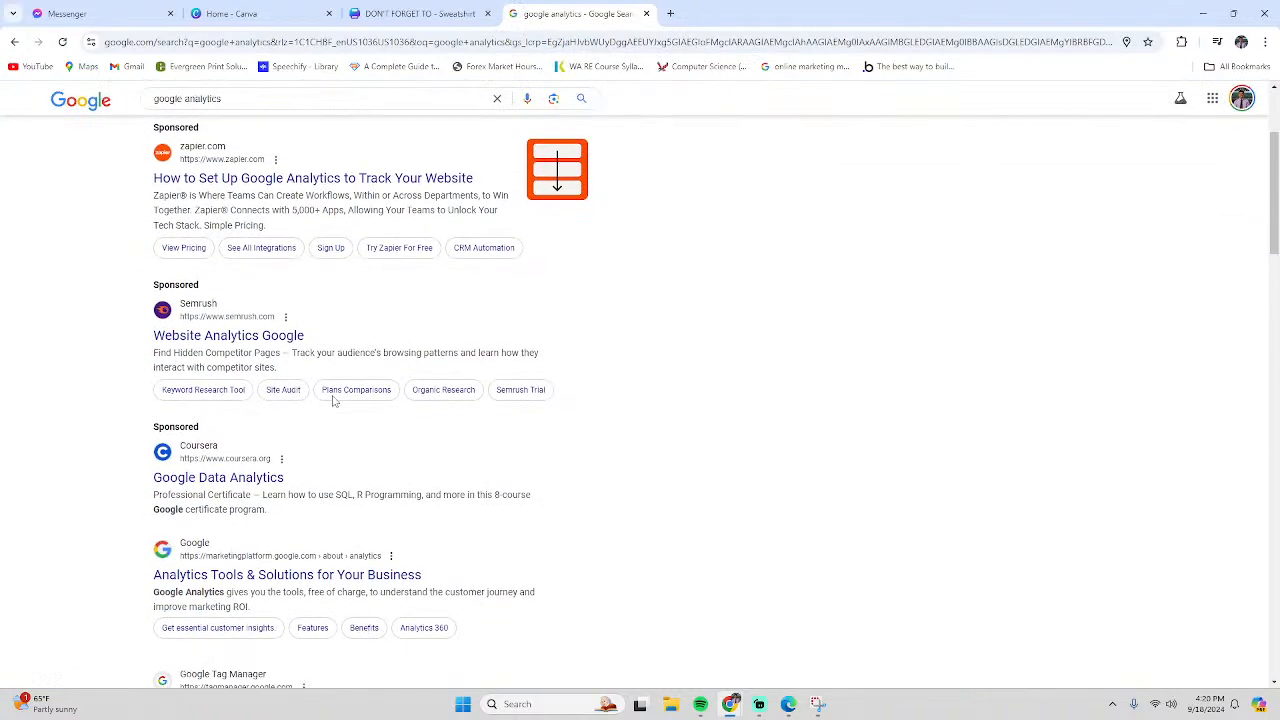
{"action": "left_click", "coordinate": [321, 578]}
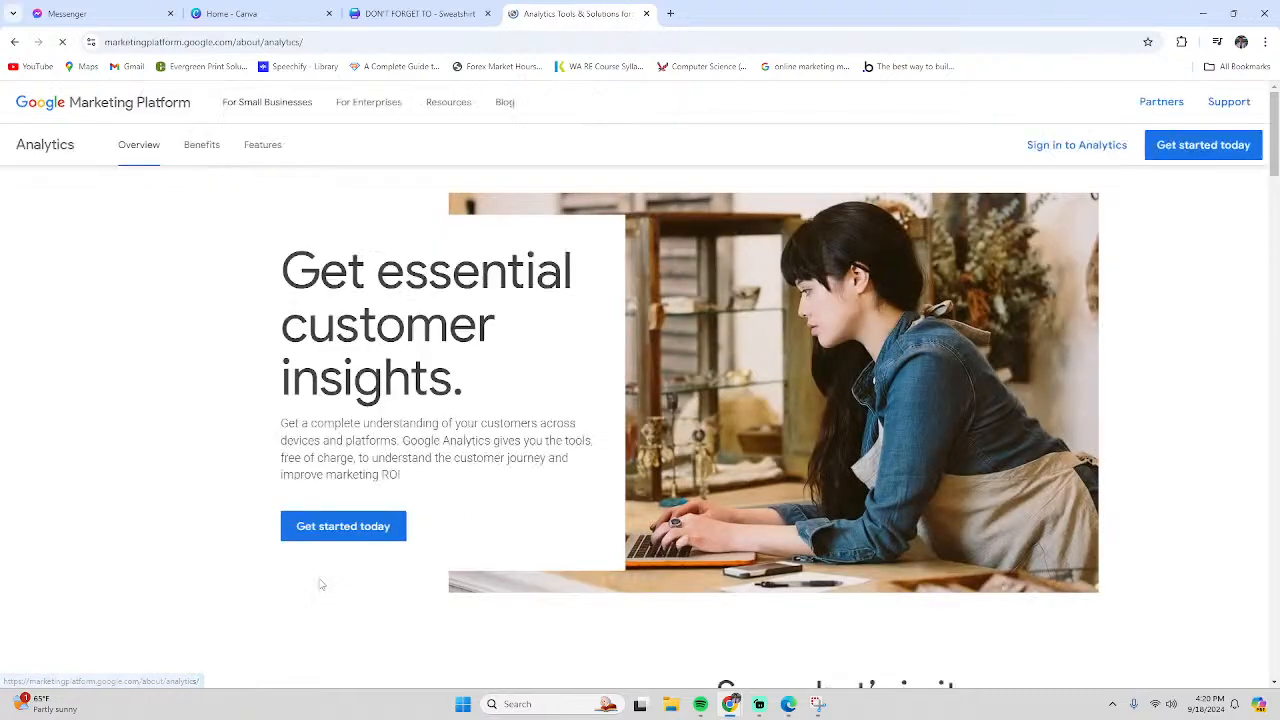
Sign in to Google Analytics and go through the key events introduction slides until they are dismissed
{"action": "left_click", "coordinate": [1095, 145]}
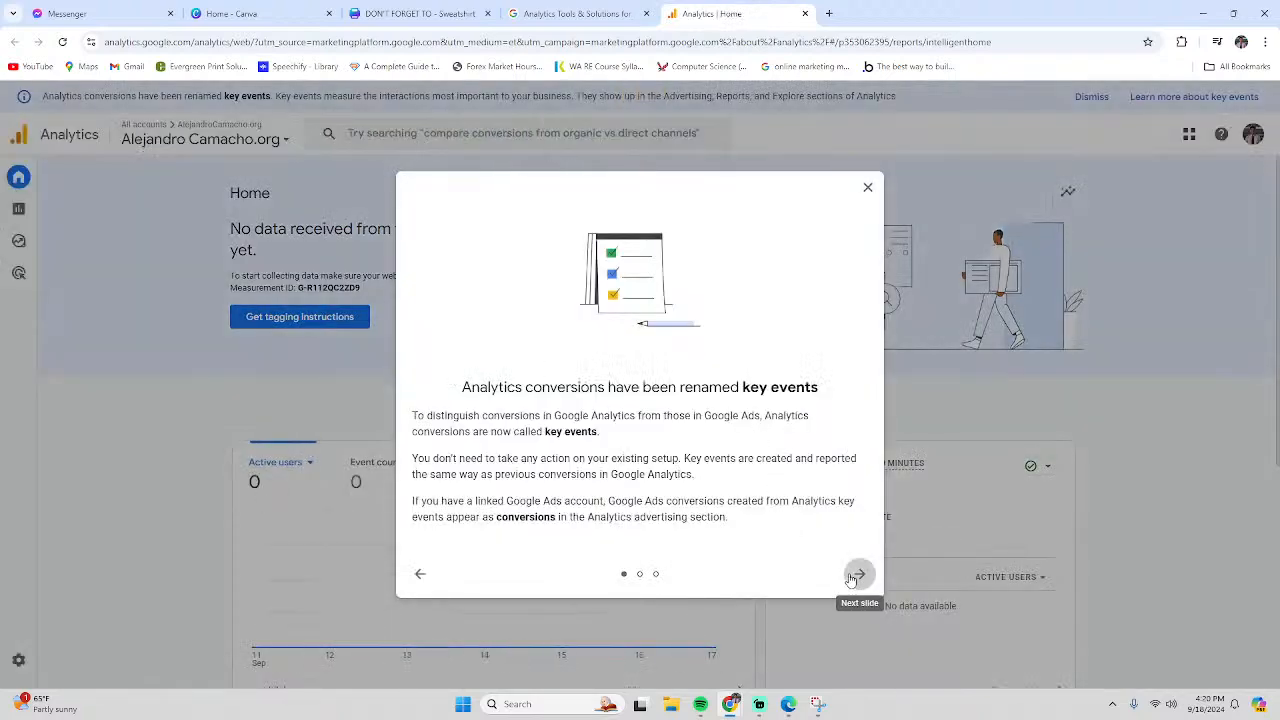
{"action": "left_click", "coordinate": [858, 575]}
{"action": "left_click", "coordinate": [852, 577]}
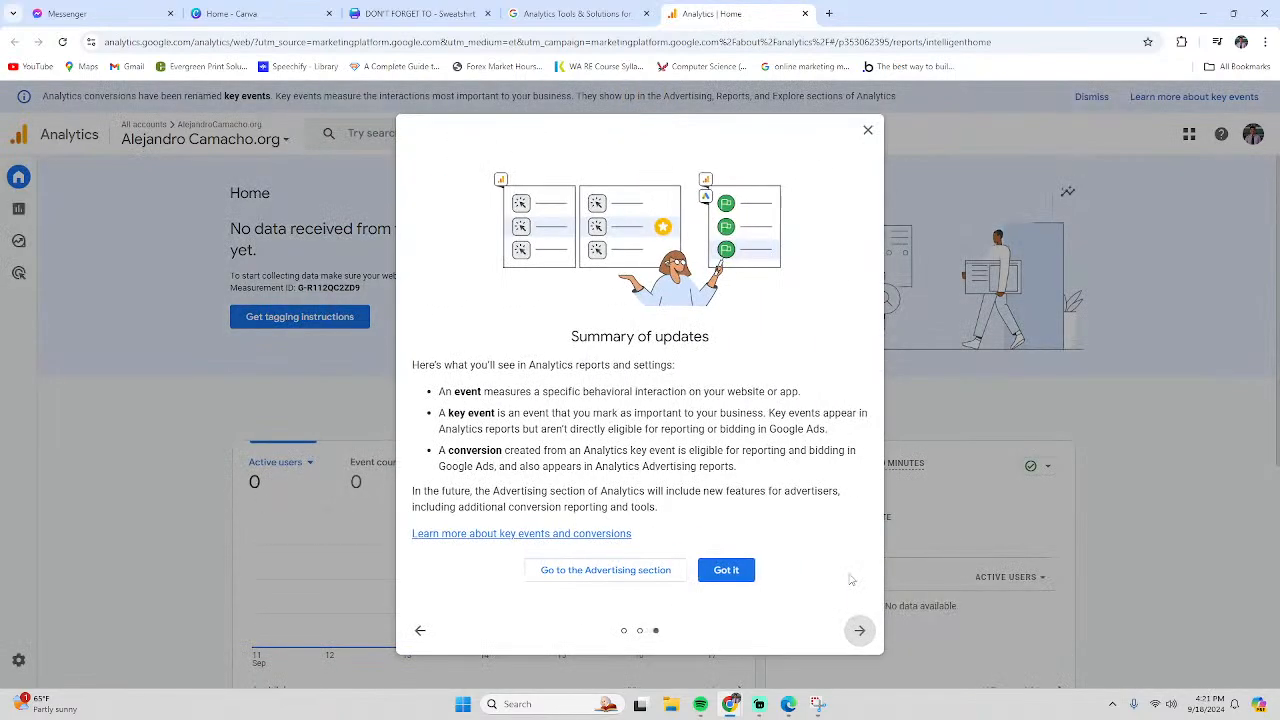
{"action": "left_click", "coordinate": [726, 570]}
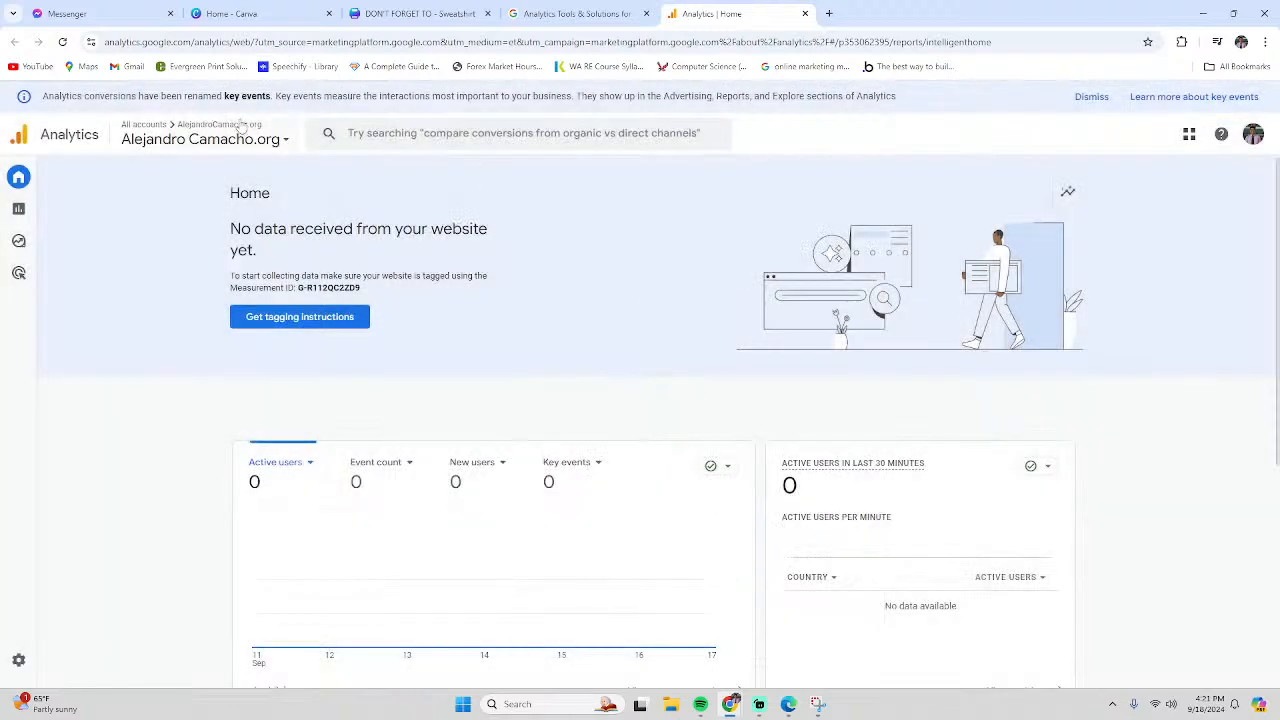
Check the Analytics accounts and properties available in the property picker, and close it
{"action": "left_click", "coordinate": [185, 139]}
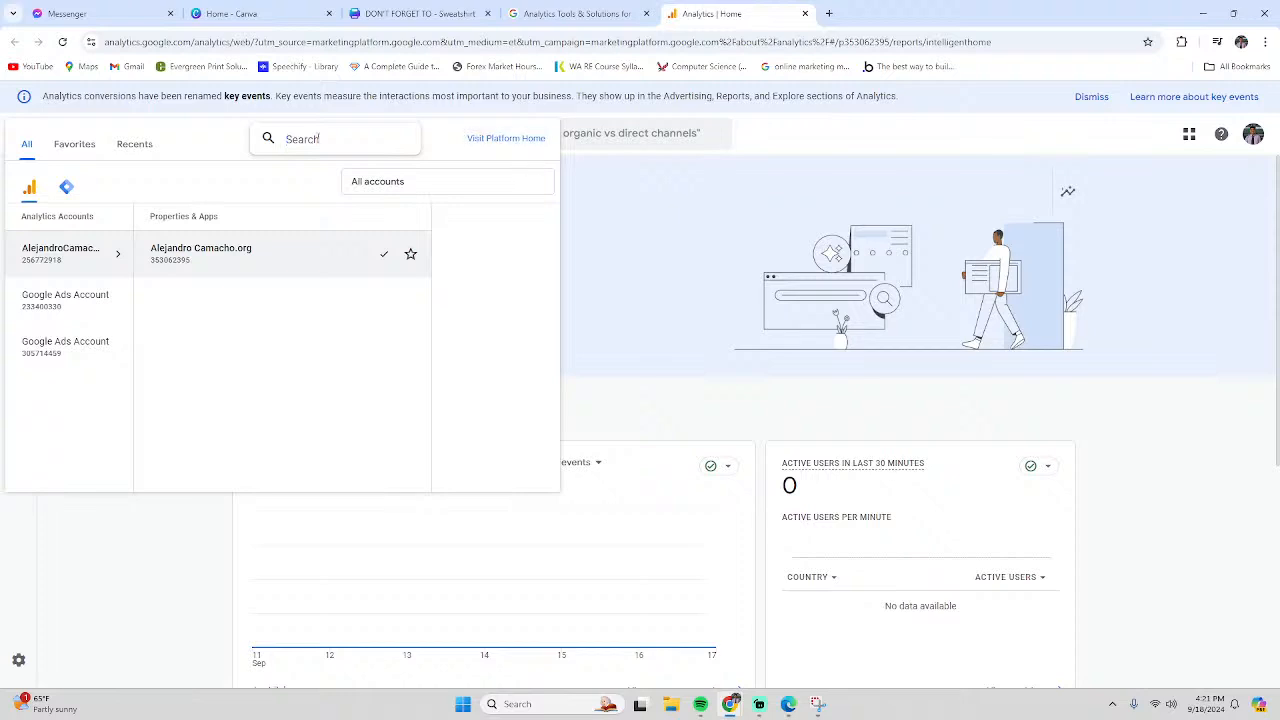
{"action": "left_click", "coordinate": [27, 144]}
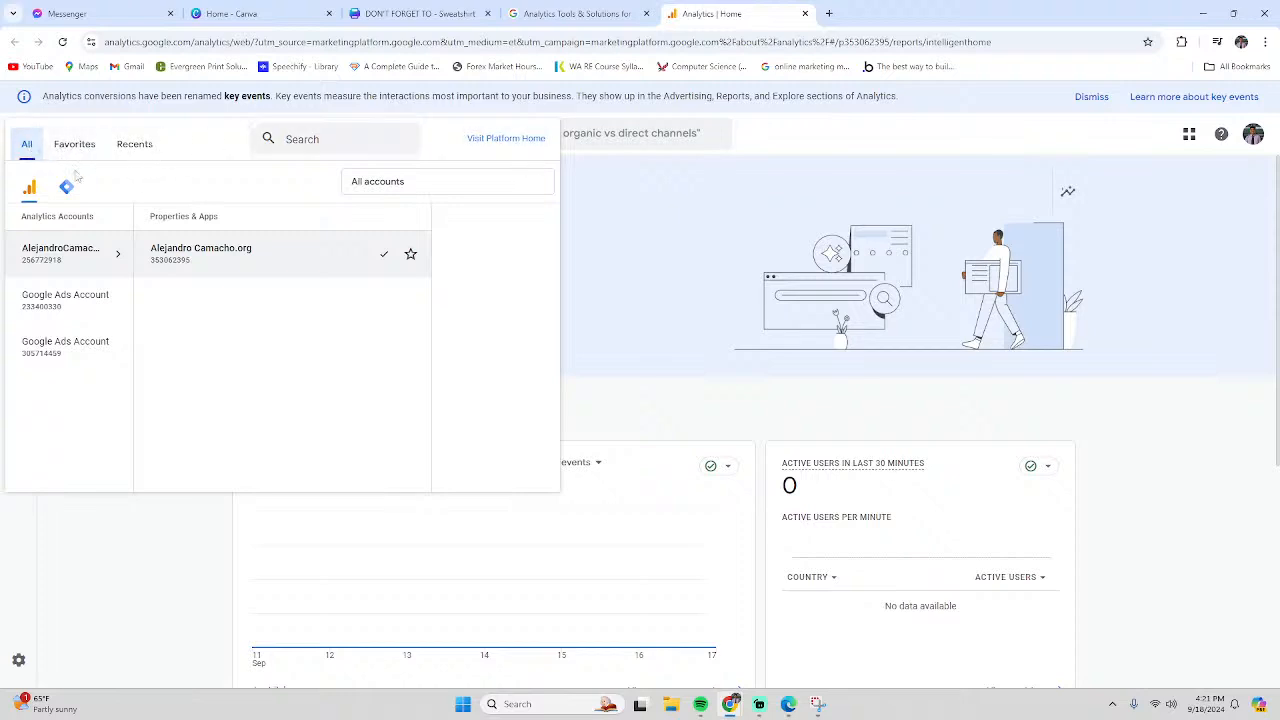
{"action": "left_click", "coordinate": [721, 287]}
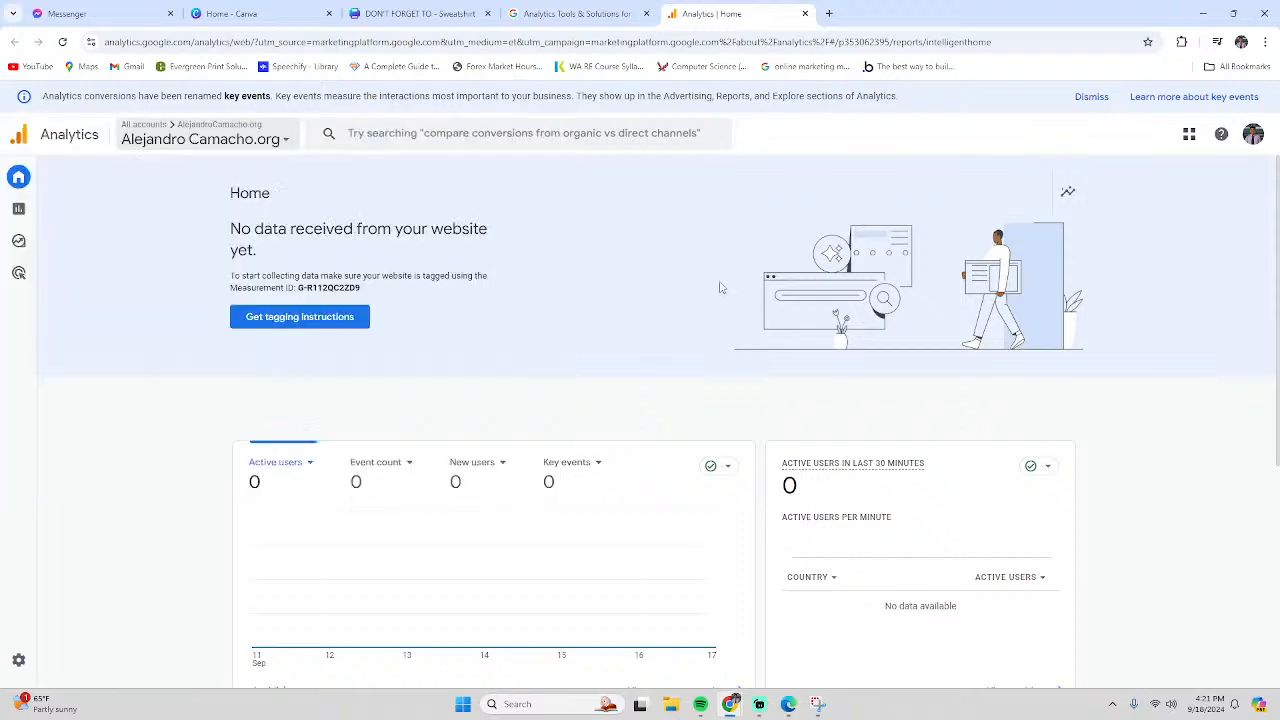
{"action": "mouse_move", "coordinate": [10, 215]}
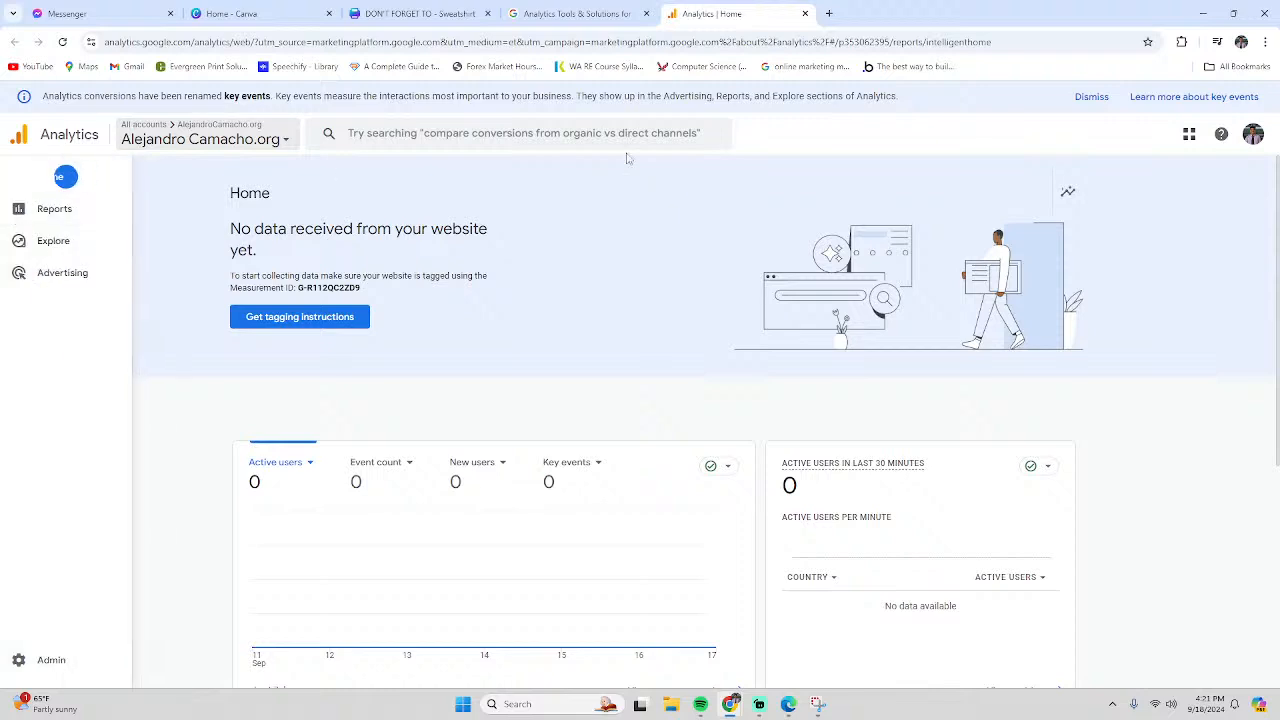
{"action": "left_click", "coordinate": [1254, 135]}
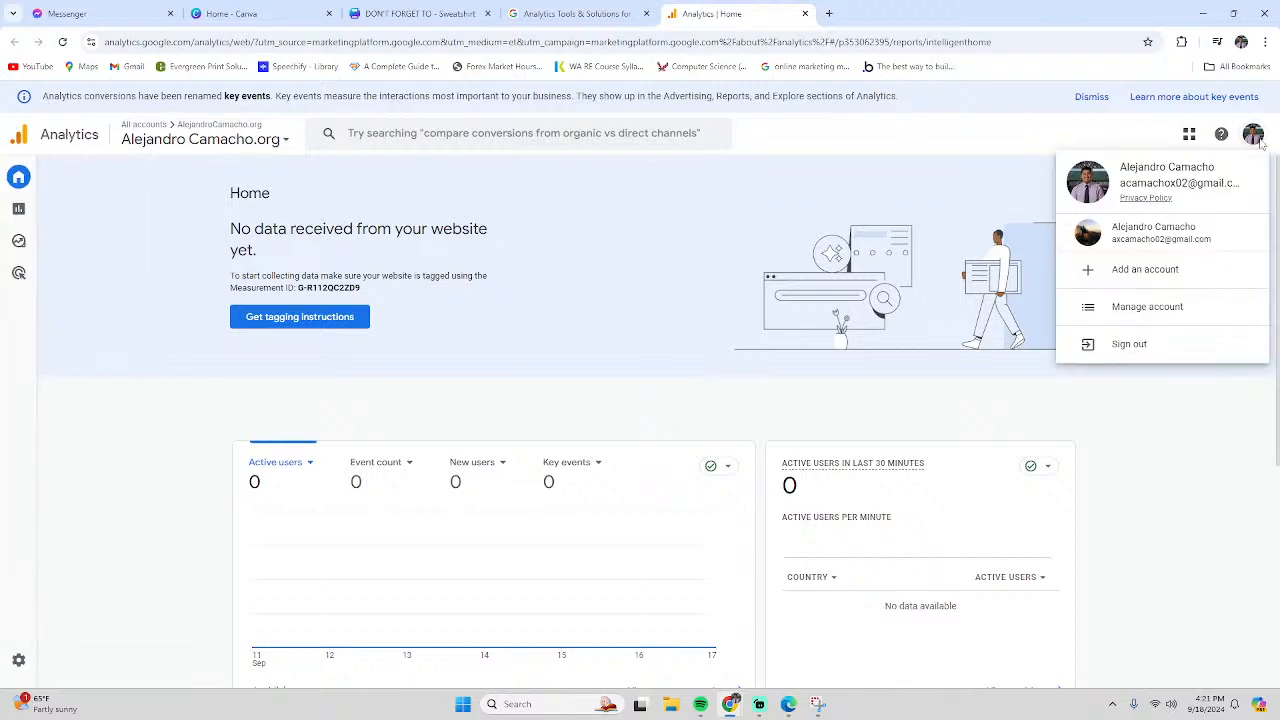
{"action": "left_click", "coordinate": [1174, 277]}
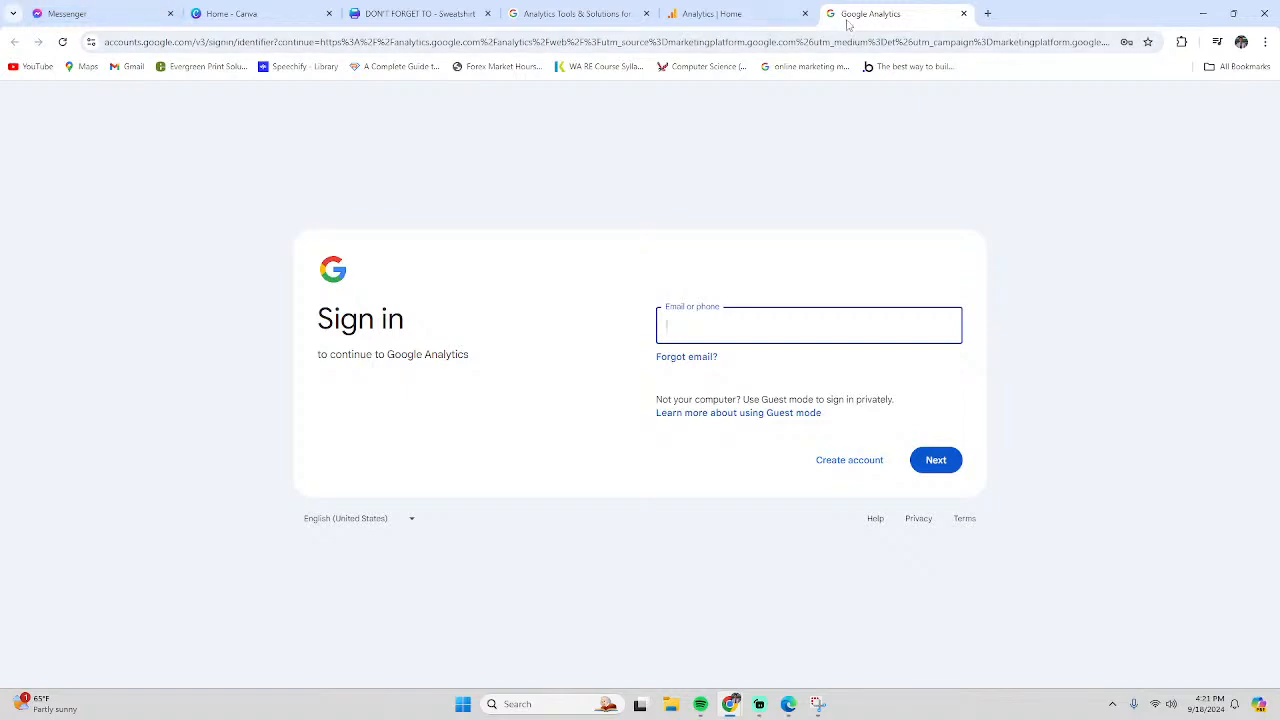
{"action": "left_click", "coordinate": [960, 14]}
Look over the Analytics home page, open the Reports snapshot, and dismiss the notice about reports moved to Advertising
{"action": "scroll", "coordinate": [237, 321], "scroll_direction": "down", "scroll_amount": 5}
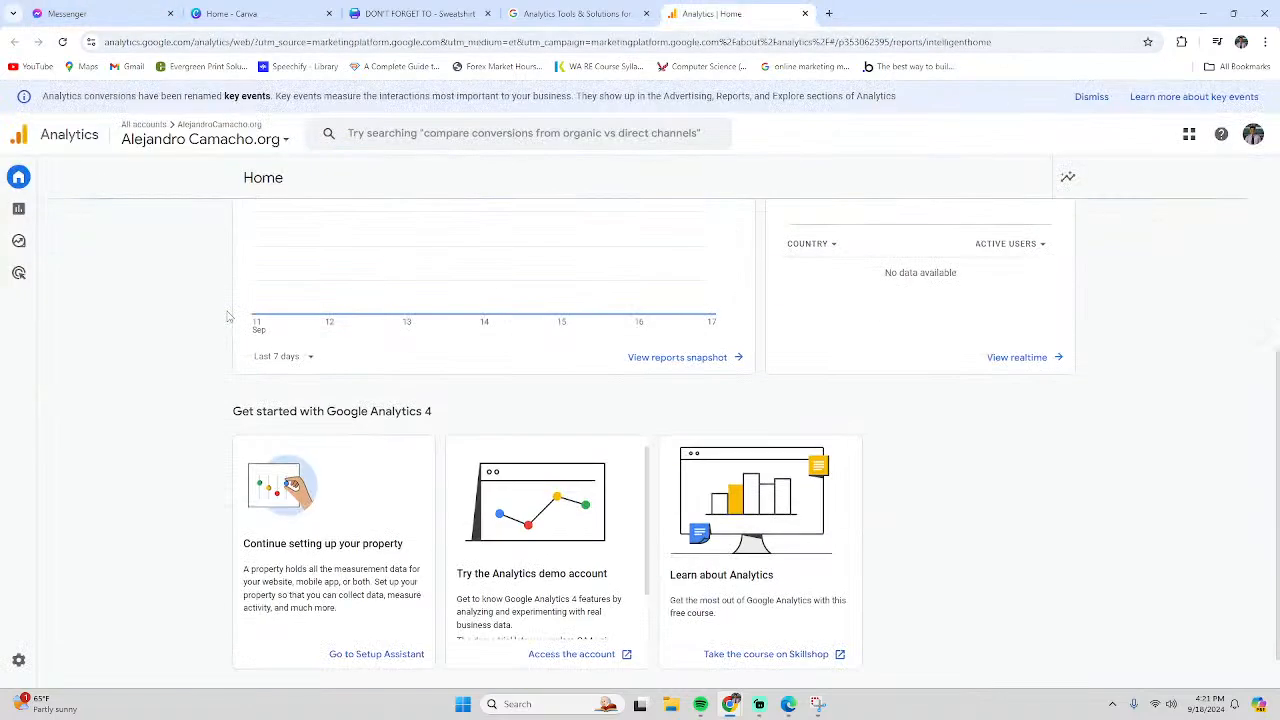
{"action": "scroll", "coordinate": [237, 321], "scroll_direction": "up", "scroll_amount": 5}
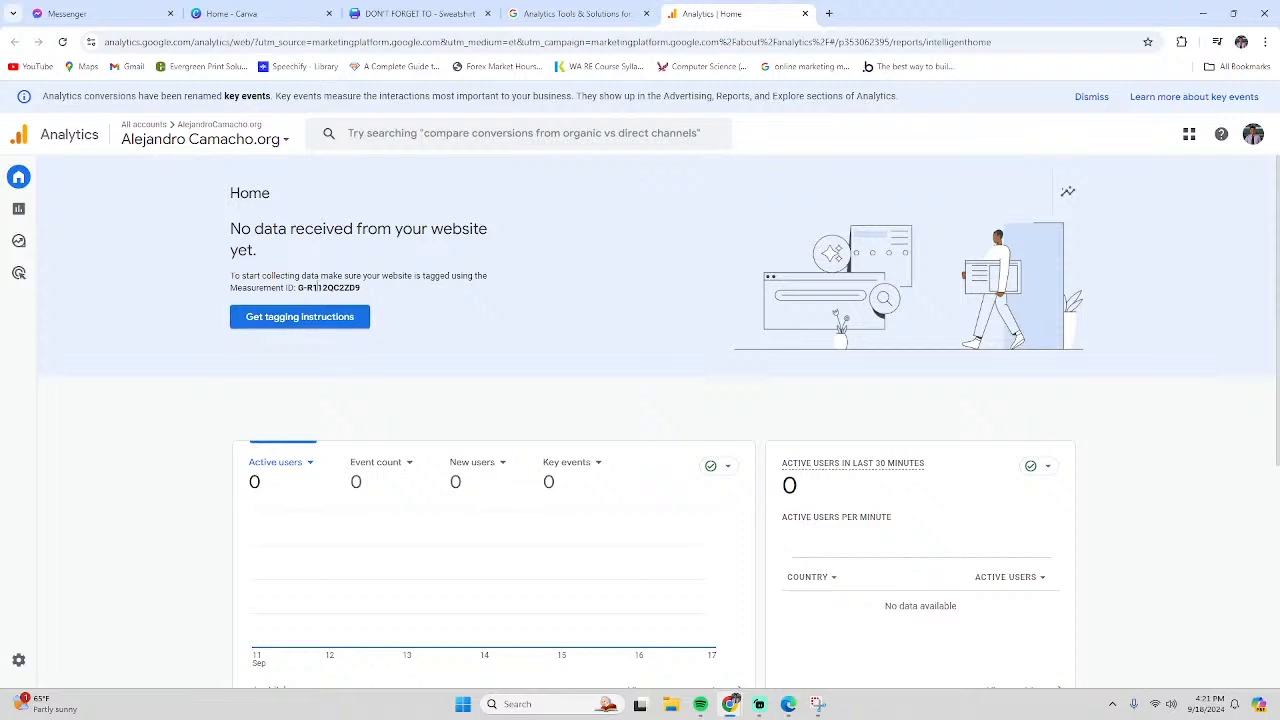
{"action": "left_click", "coordinate": [18, 216]}
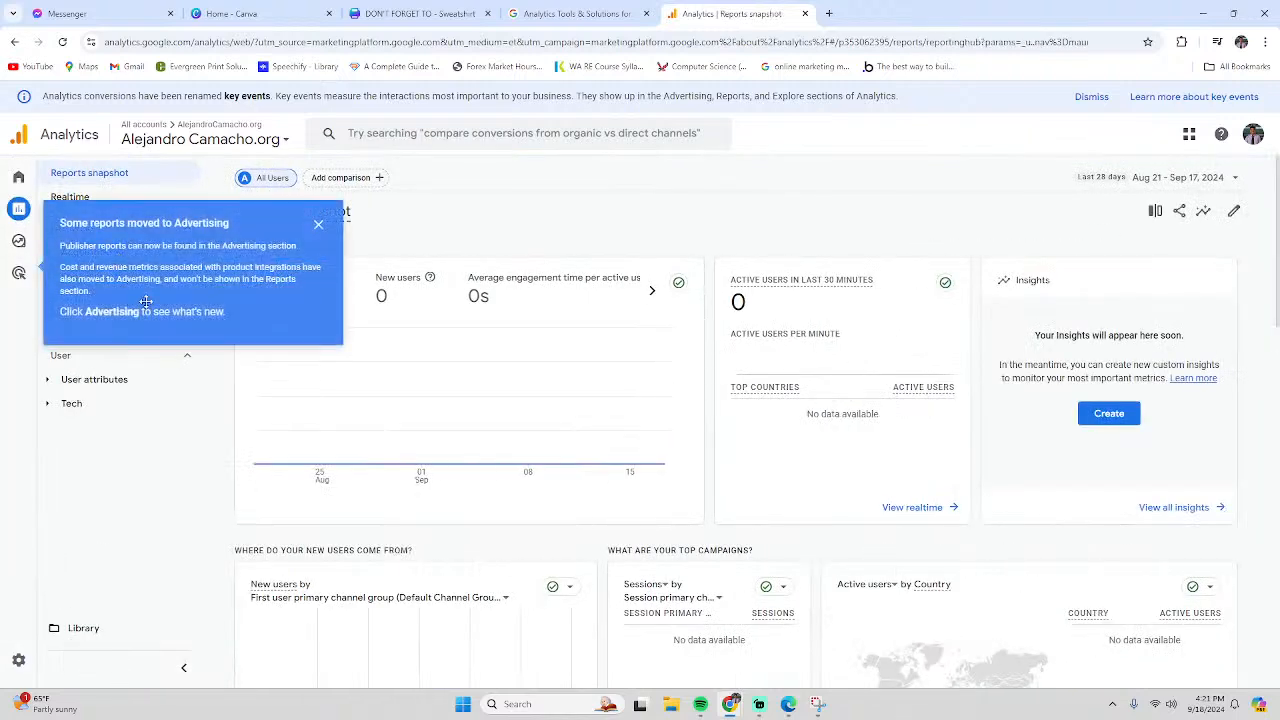
{"action": "left_click", "coordinate": [316, 225]}
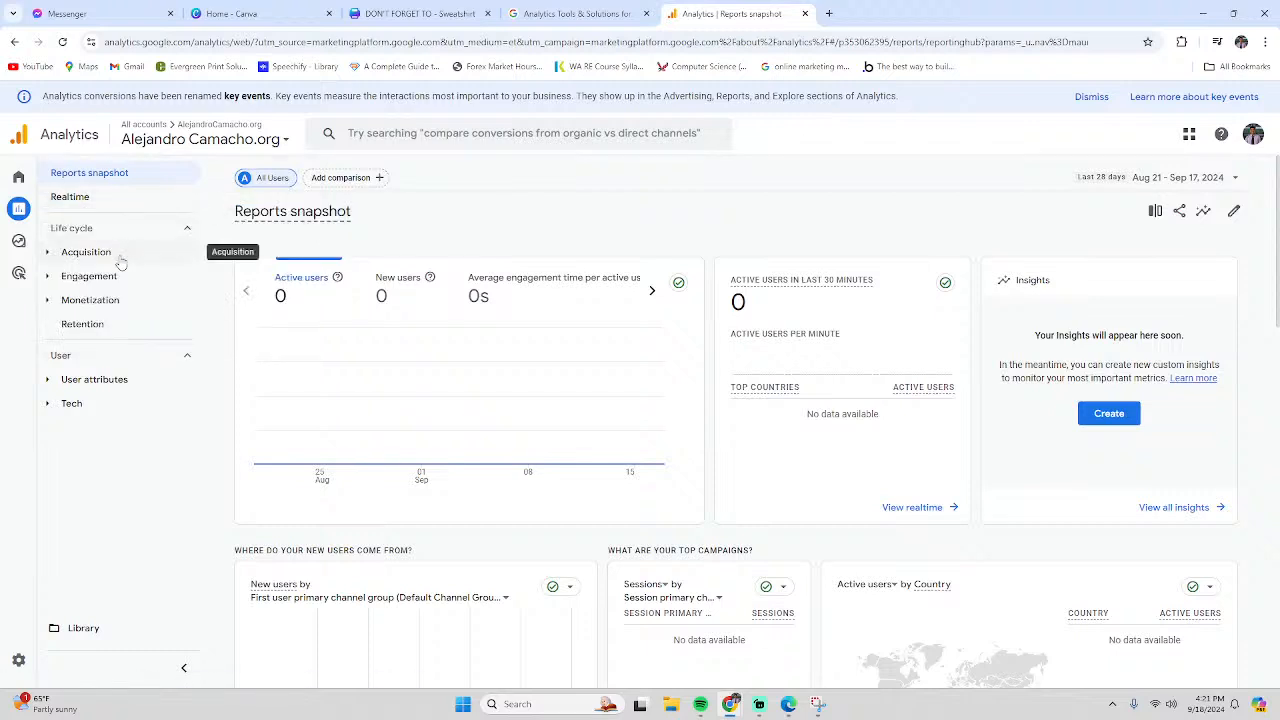
Examine the Engagement report list and the snapshot's cards for new users, campaigns and active users by country
{"action": "left_click", "coordinate": [73, 278]}
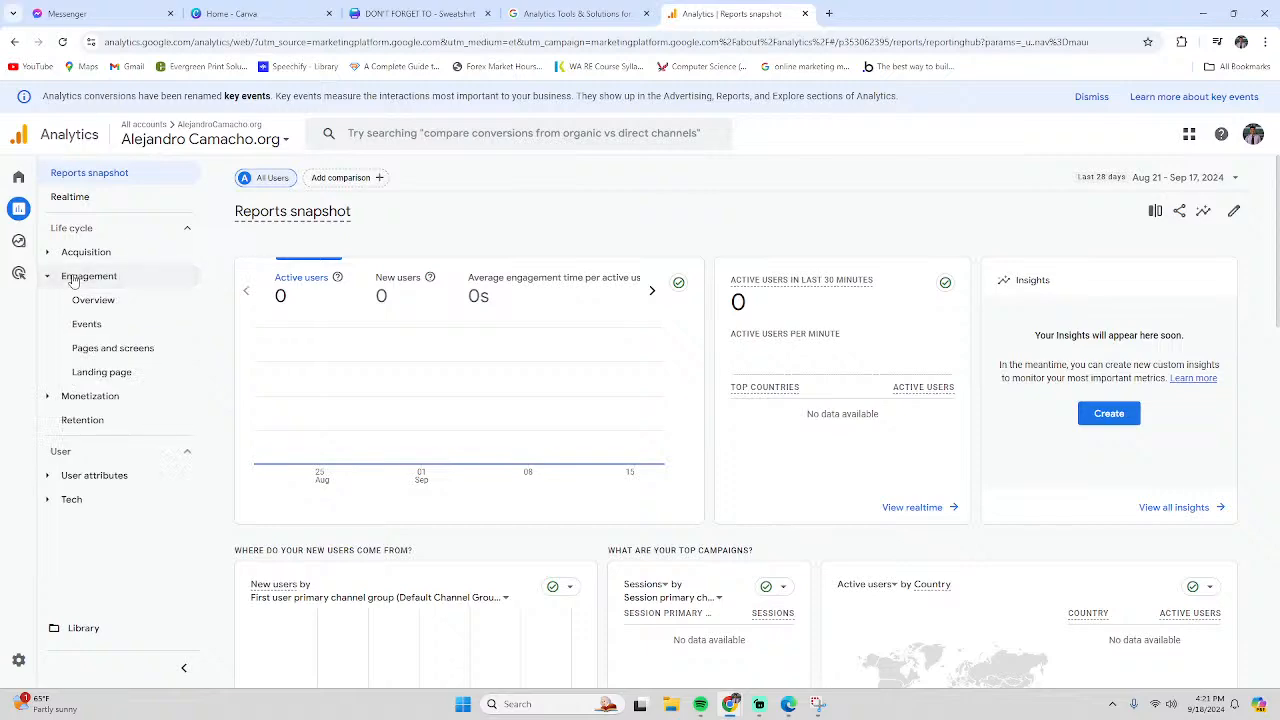
{"action": "left_click", "coordinate": [73, 278]}
{"action": "left_click", "coordinate": [73, 278]}
{"action": "left_click", "coordinate": [73, 278]}
{"action": "scroll", "coordinate": [900, 420], "scroll_direction": "down", "scroll_amount": 3}
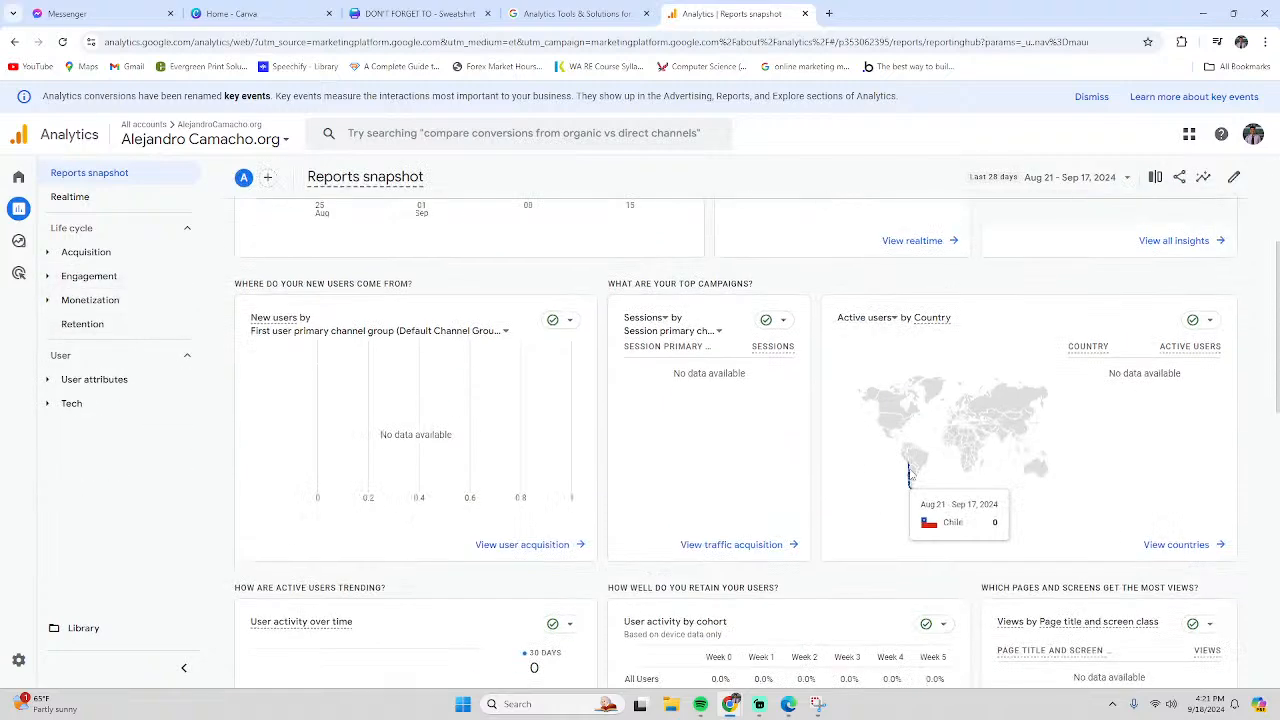
Examine the remaining Reports snapshot cards, from user retention and top events to platform comparison, and return to the overview
{"action": "scroll", "coordinate": [911, 470], "scroll_direction": "down", "scroll_amount": 2}
{"action": "scroll", "coordinate": [911, 475], "scroll_direction": "down", "scroll_amount": 4}
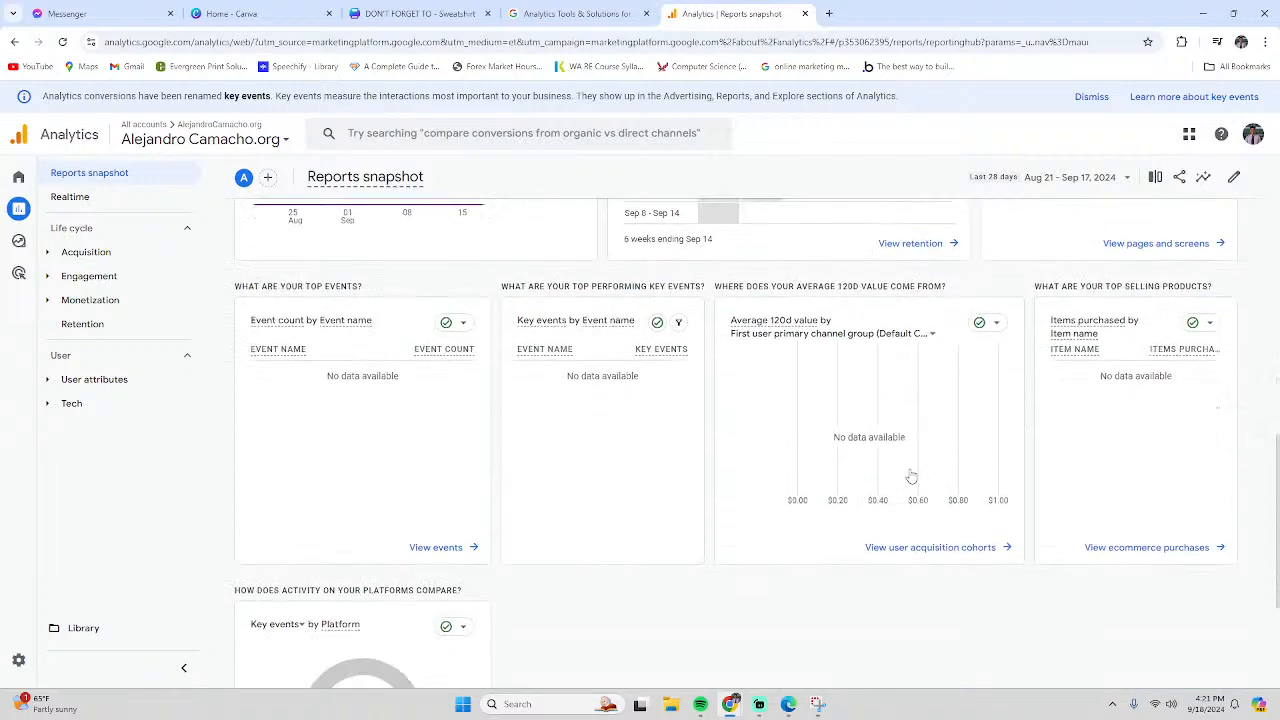
{"action": "scroll", "coordinate": [911, 475], "scroll_direction": "up", "scroll_amount": 2}
{"action": "scroll", "coordinate": [911, 475], "scroll_direction": "up", "scroll_amount": 6}
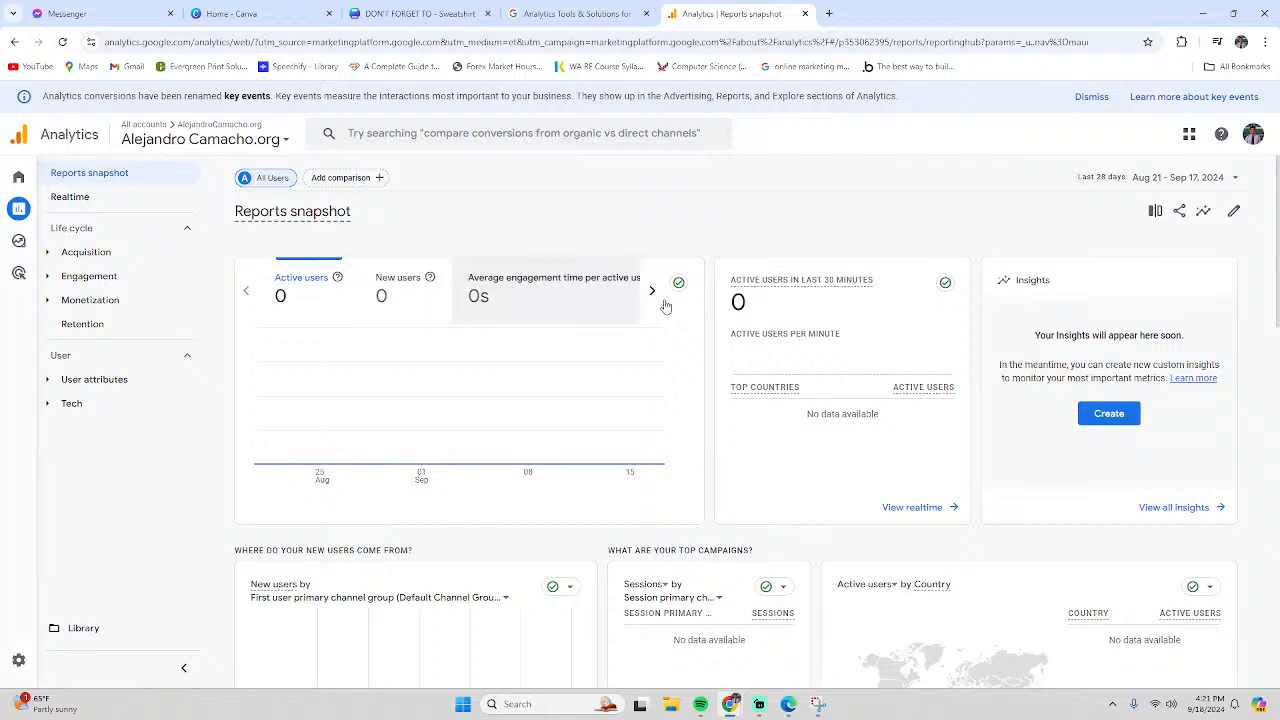
{"action": "scroll", "coordinate": [1142, 432], "scroll_direction": "down", "scroll_amount": 2}
{"action": "scroll", "coordinate": [1130, 436], "scroll_direction": "up", "scroll_amount": 2}
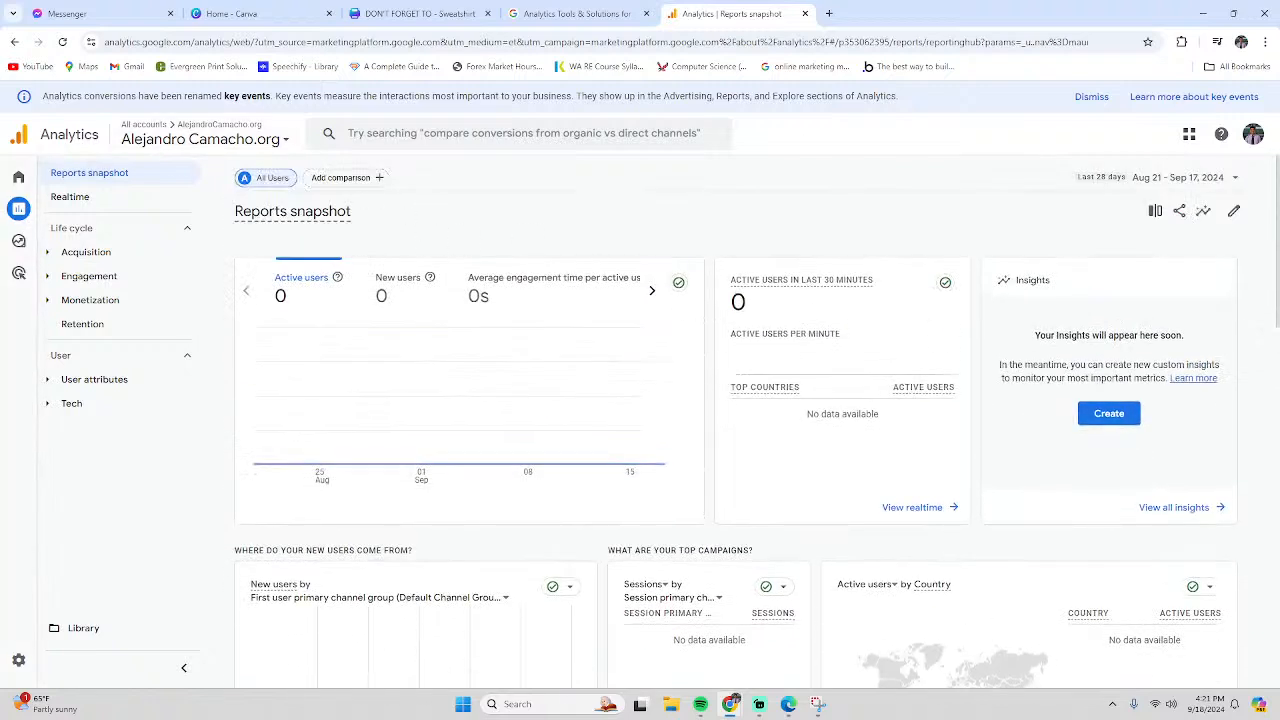
{"action": "left_click", "coordinate": [112, 262]}
{"action": "left_click", "coordinate": [100, 252]}
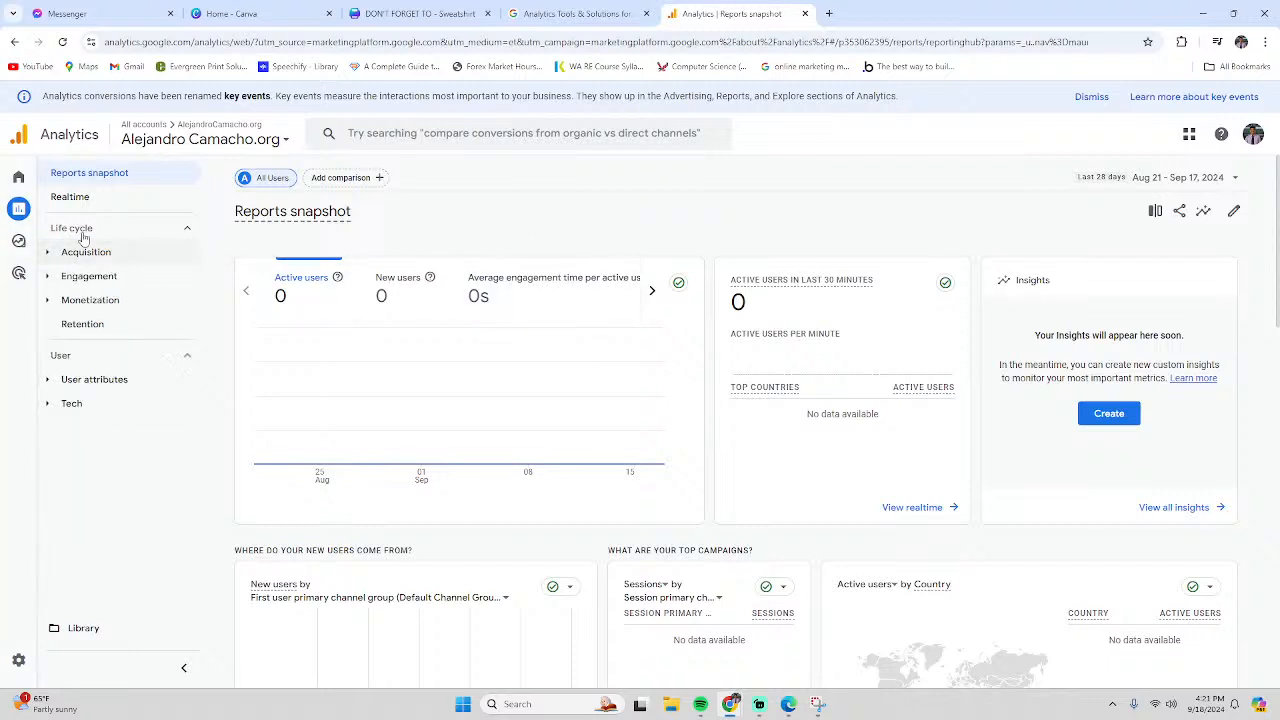
Go back to the Analytics home page, look over its getting-started cards, and check the property picker before closing it
{"action": "left_click", "coordinate": [18, 178]}
{"action": "scroll", "coordinate": [487, 412], "scroll_direction": "down", "scroll_amount": 5}
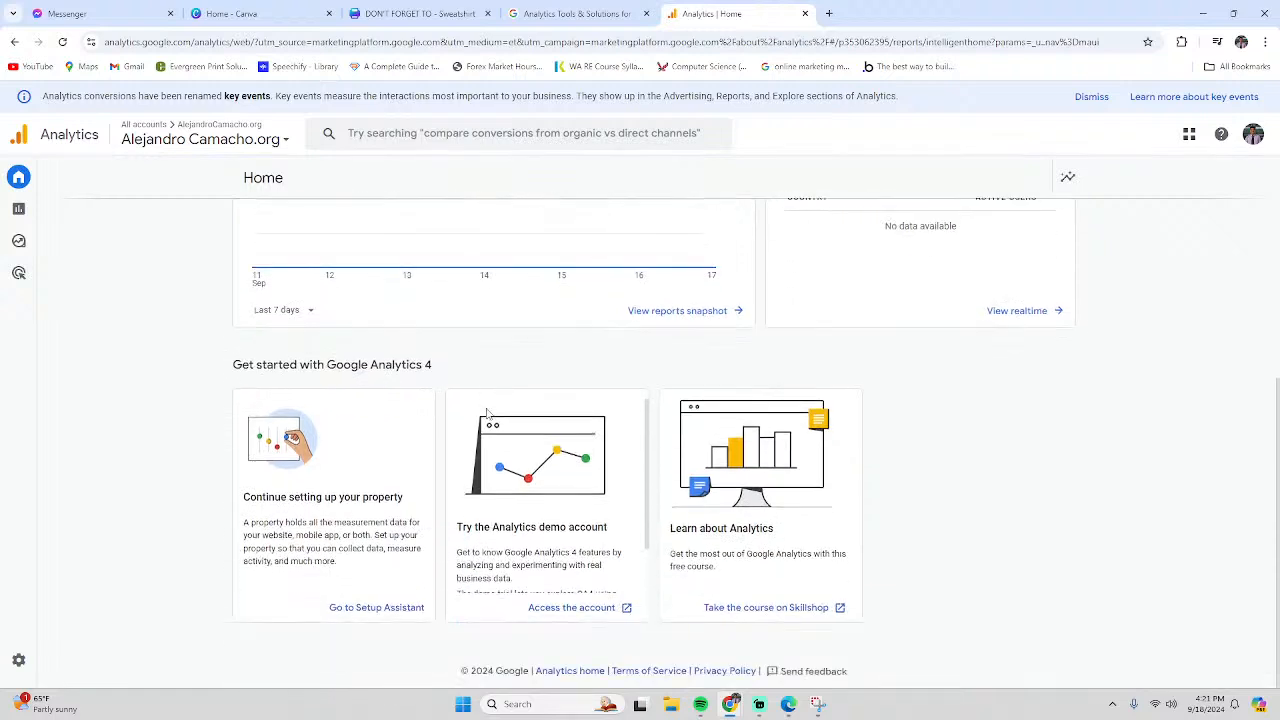
{"action": "scroll", "coordinate": [487, 412], "scroll_direction": "up", "scroll_amount": 5}
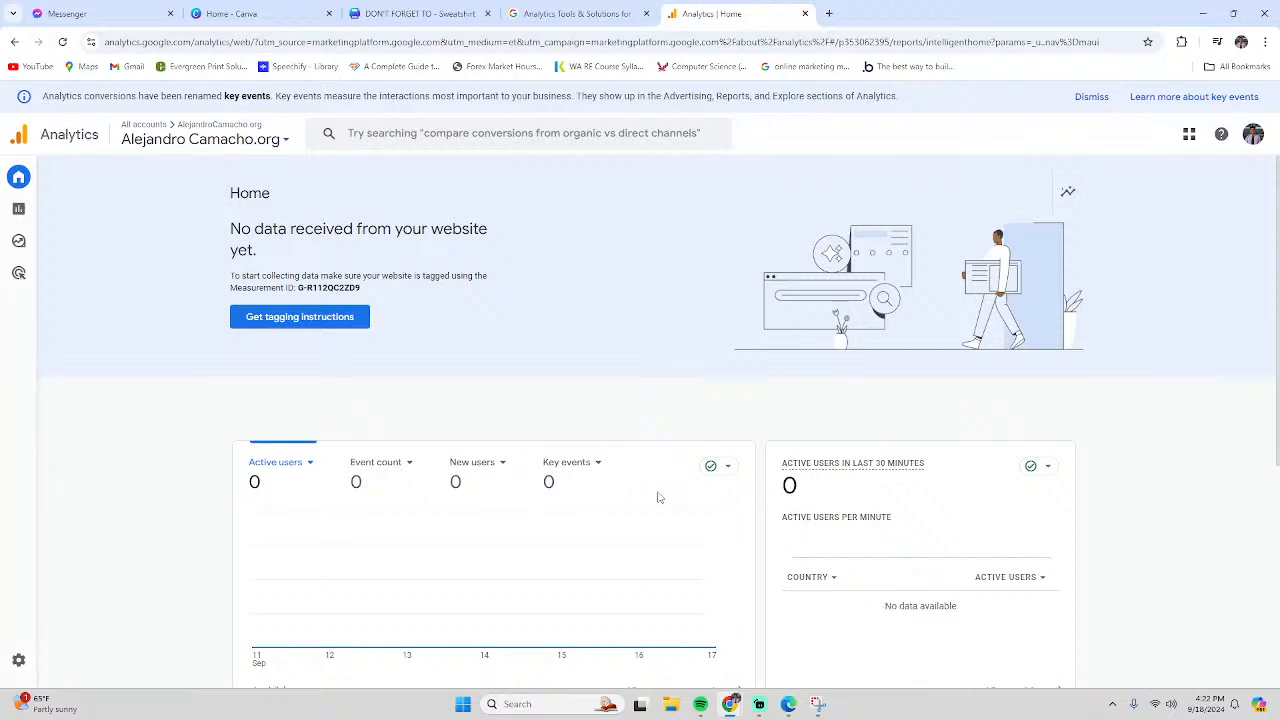
{"action": "scroll", "coordinate": [657, 494], "scroll_direction": "down", "scroll_amount": 4}
{"action": "scroll", "coordinate": [658, 498], "scroll_direction": "up", "scroll_amount": 4}
{"action": "left_click", "coordinate": [200, 139]}
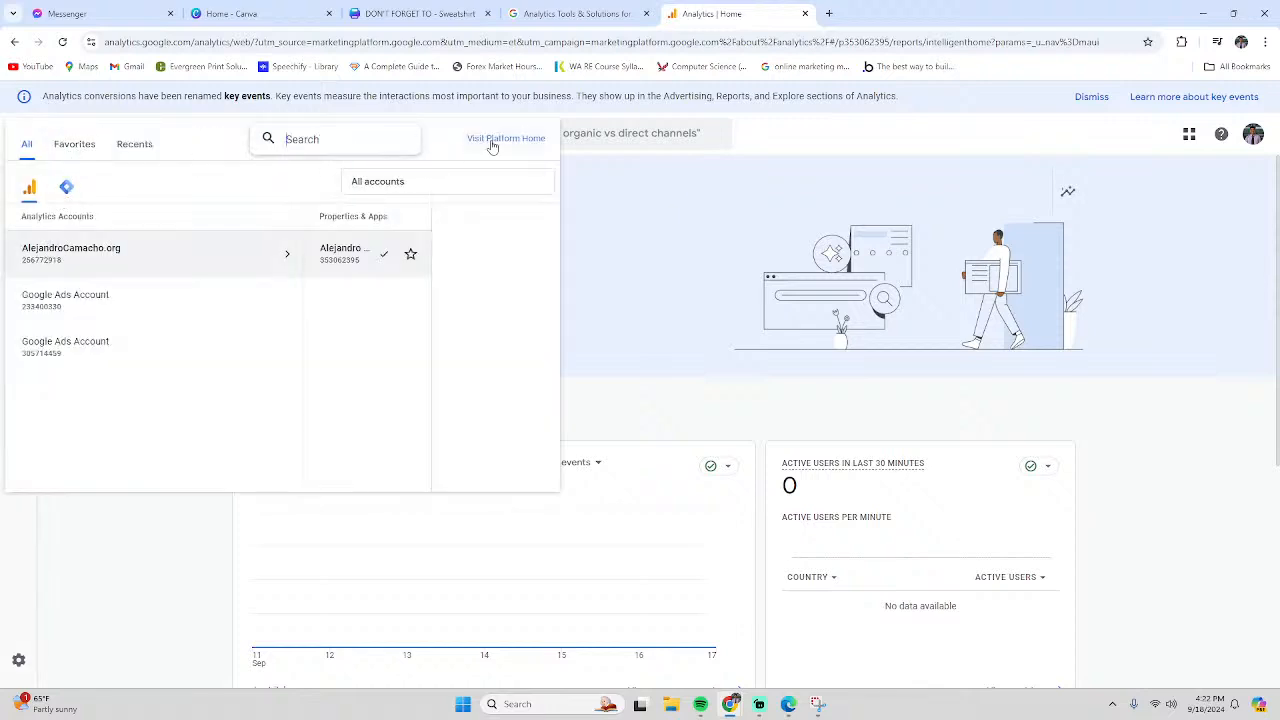
{"action": "left_click", "coordinate": [700, 229]}
Open the Analytics admin settings and start creating a new account
{"action": "mouse_move", "coordinate": [30, 212]}
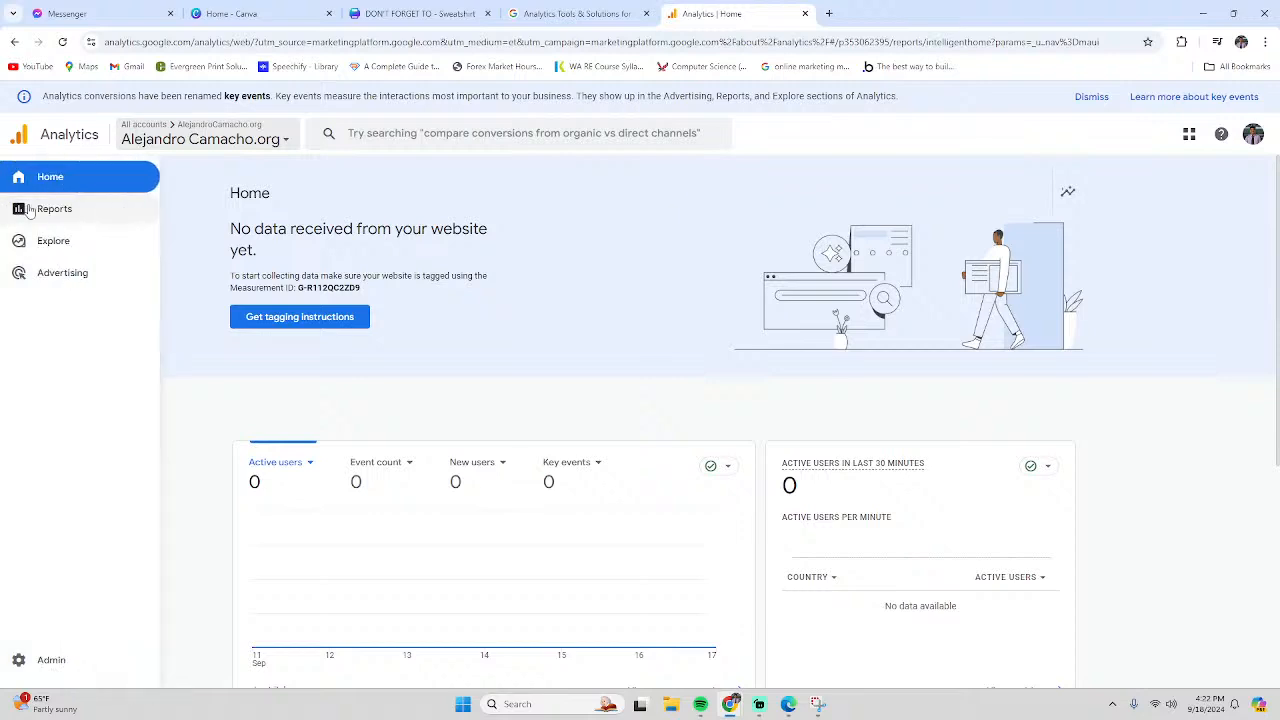
{"action": "left_click", "coordinate": [51, 661]}
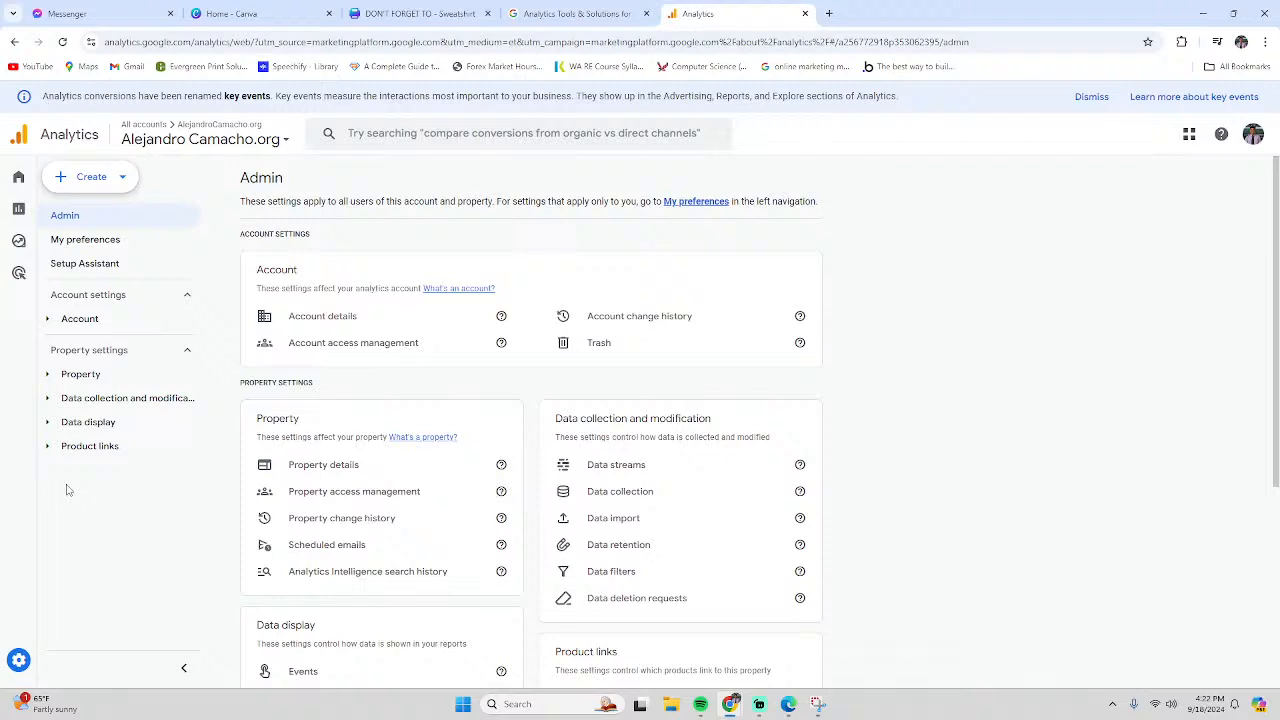
{"action": "left_click", "coordinate": [106, 180]}
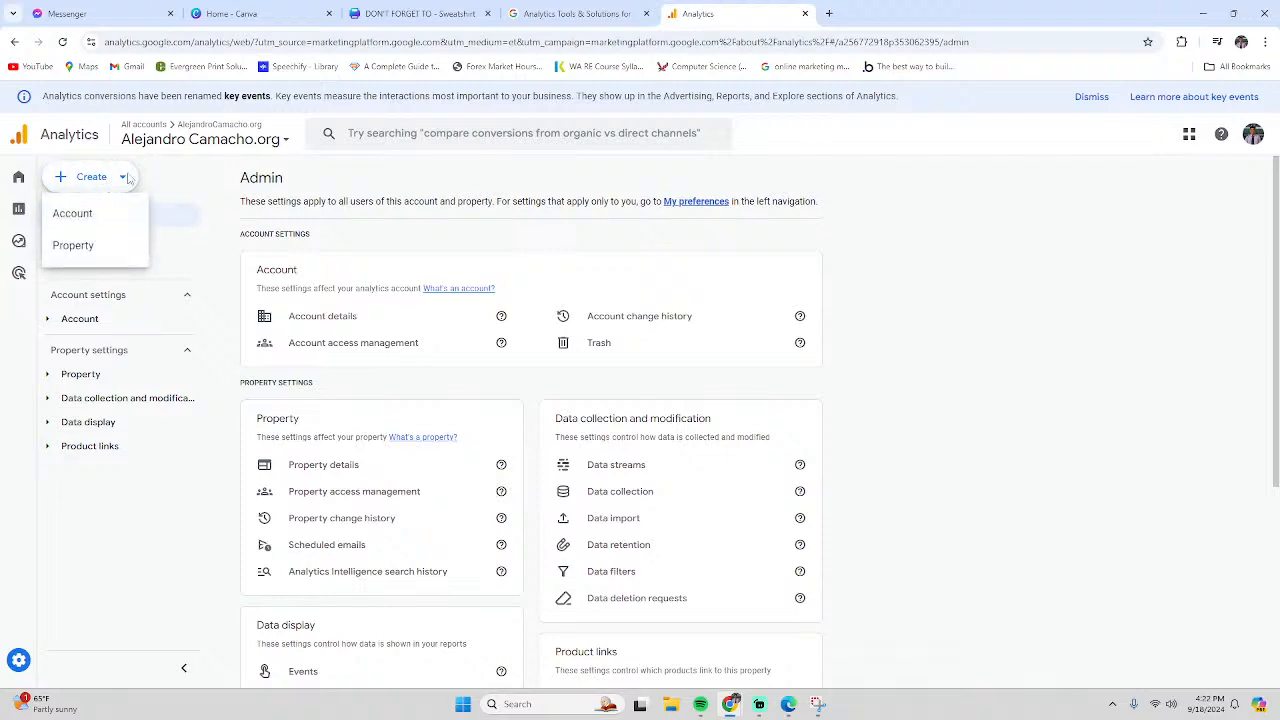
{"action": "left_click", "coordinate": [82, 214]}
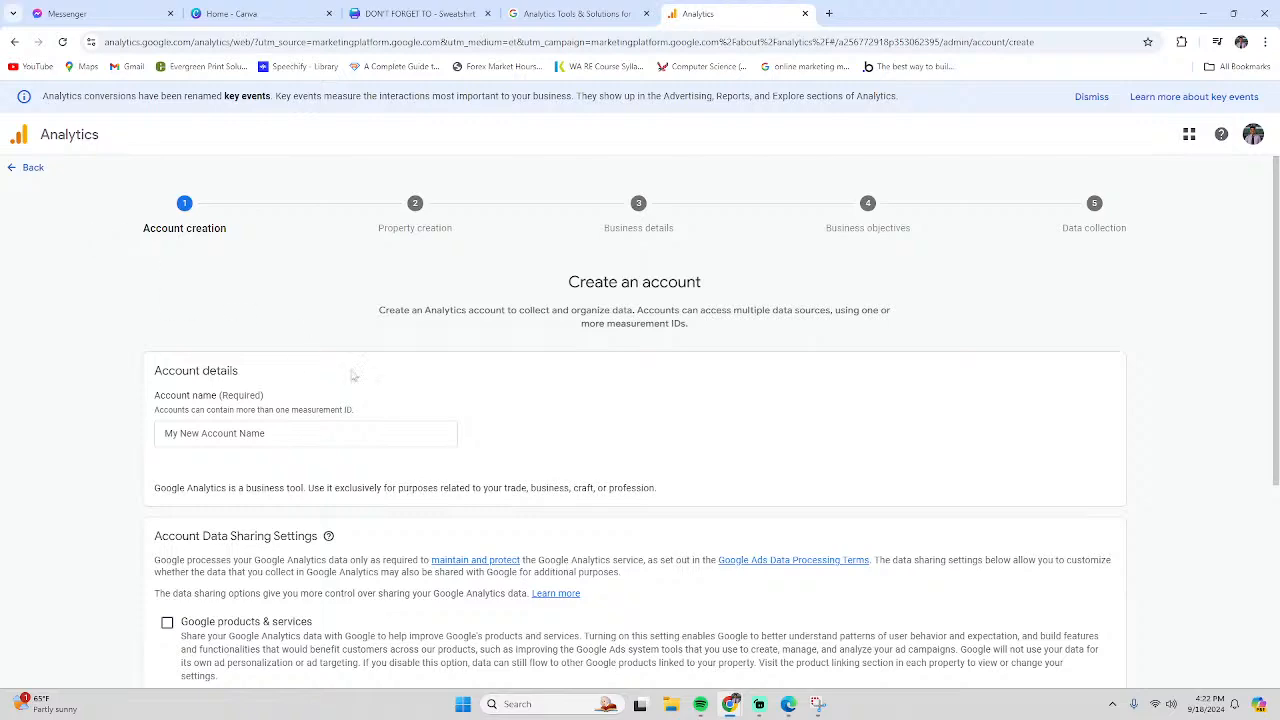
Examine the account creation form, including the account name field and the account data sharing settings
{"action": "left_click", "coordinate": [228, 433]}
{"action": "scroll", "coordinate": [250, 440], "scroll_direction": "down", "scroll_amount": 3}
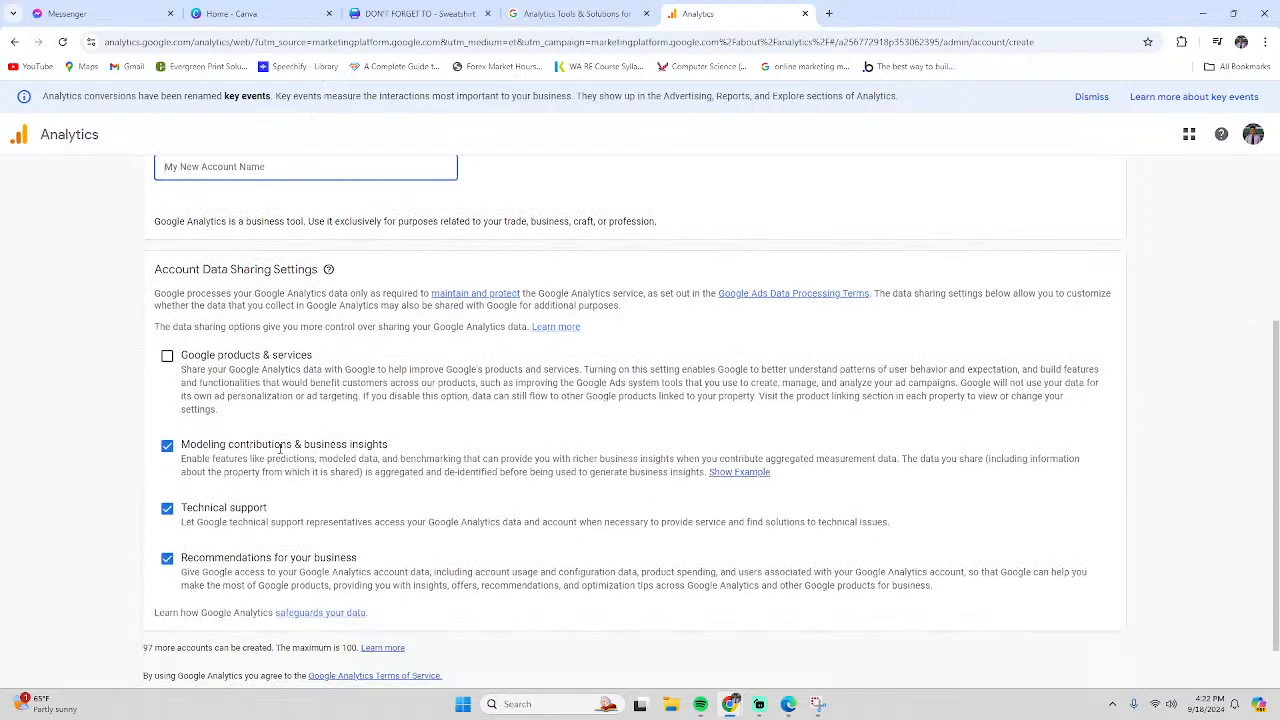
{"action": "scroll", "coordinate": [280, 450], "scroll_direction": "down", "scroll_amount": 2}
{"action": "scroll", "coordinate": [281, 453], "scroll_direction": "up", "scroll_amount": 3}
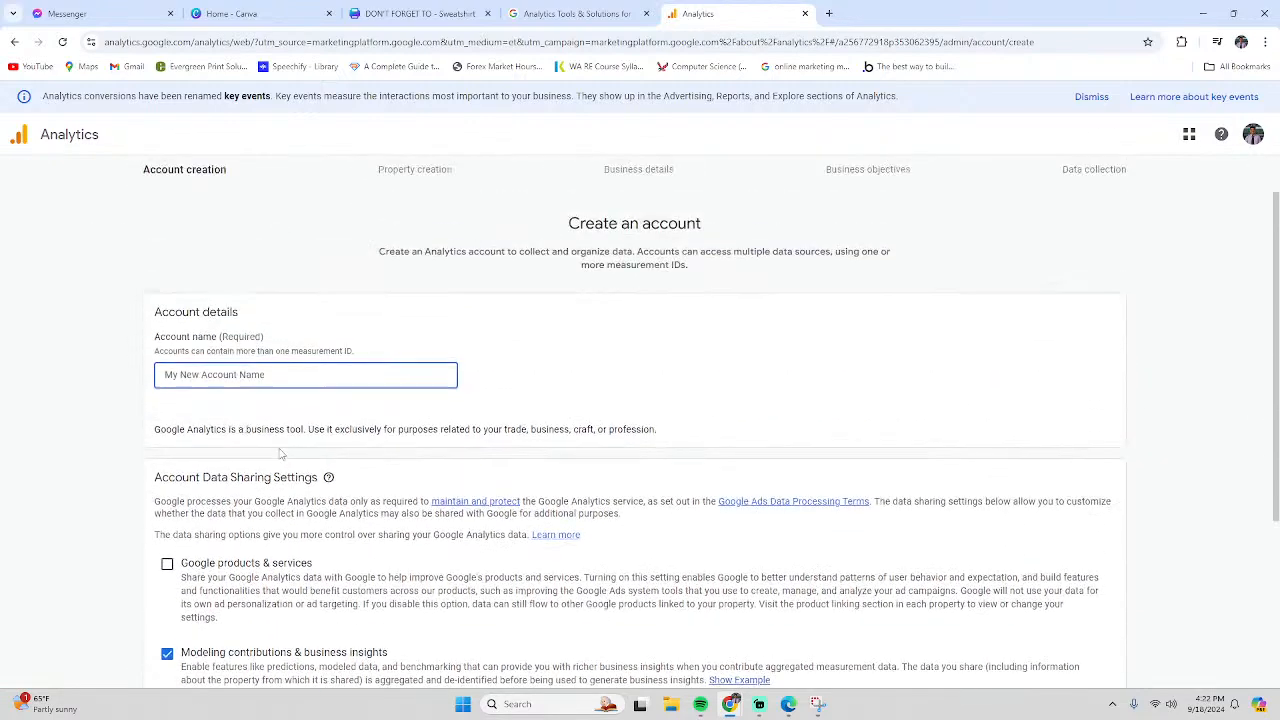
{"action": "scroll", "coordinate": [281, 453], "scroll_direction": "up", "scroll_amount": 1}
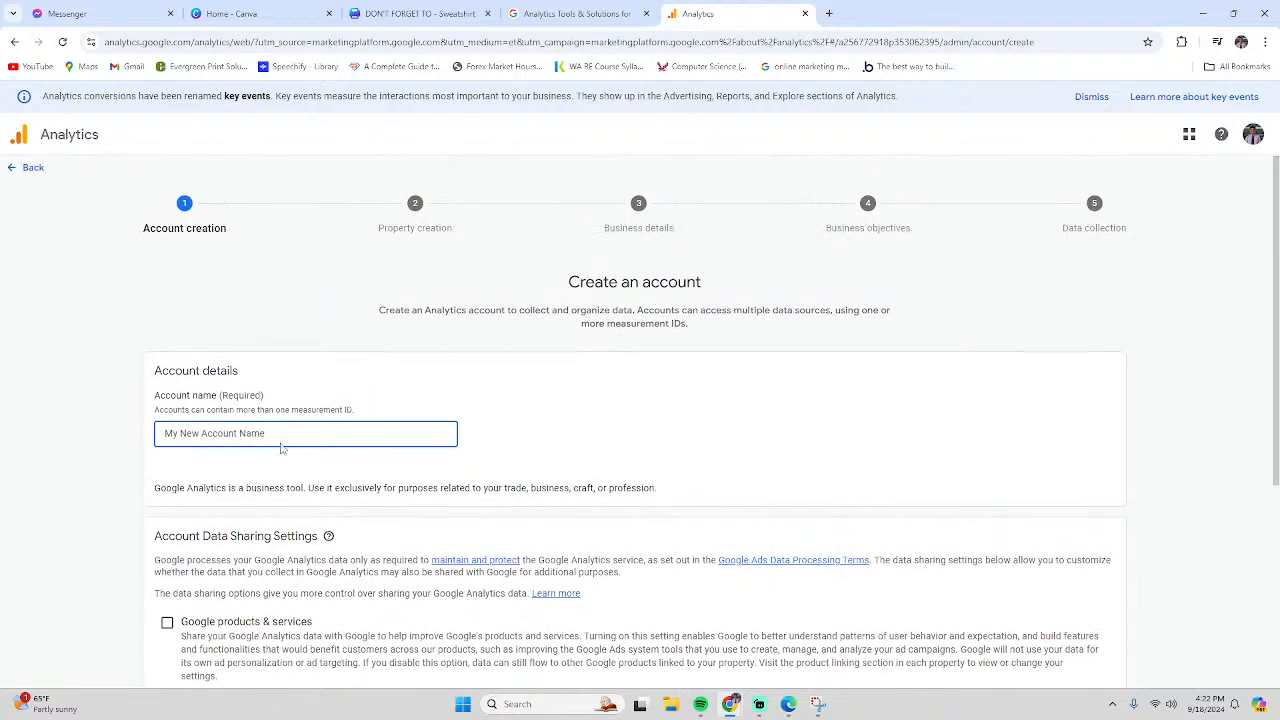
{"action": "left_click", "coordinate": [281, 433]}
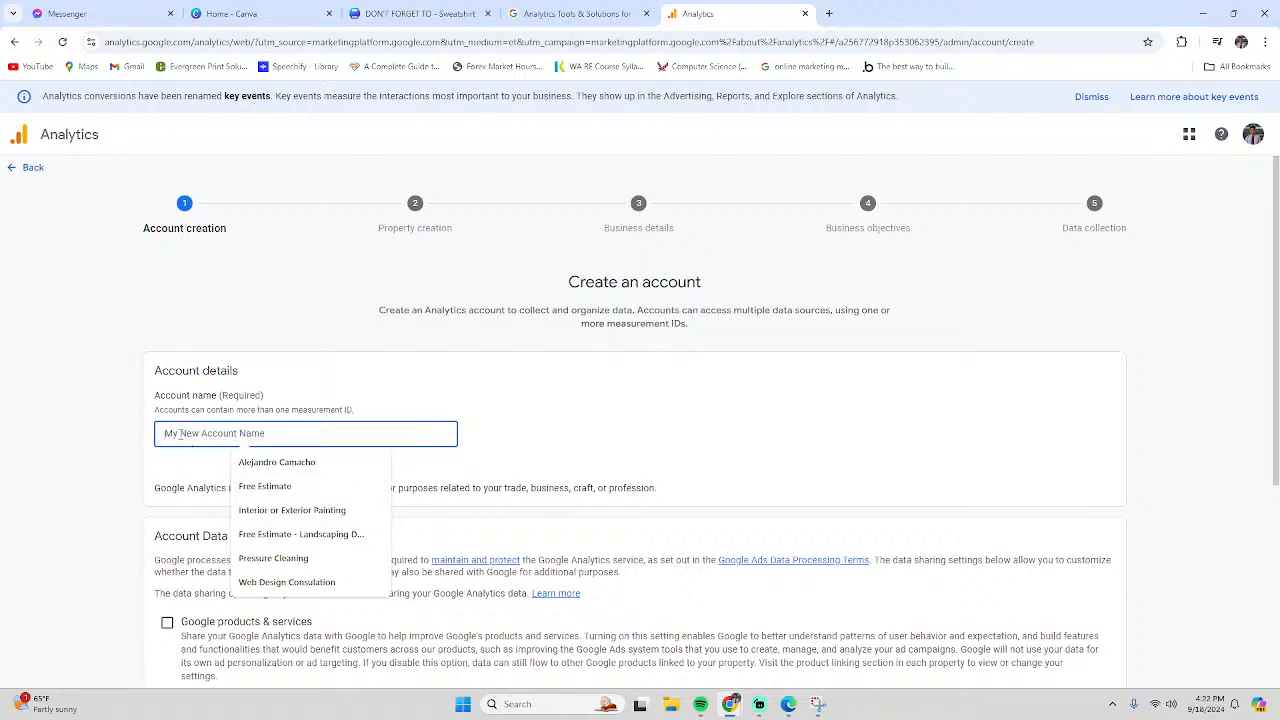
{"action": "left_click", "coordinate": [77, 440]}
{"action": "scroll", "coordinate": [208, 460], "scroll_direction": "down", "scroll_amount": 3}
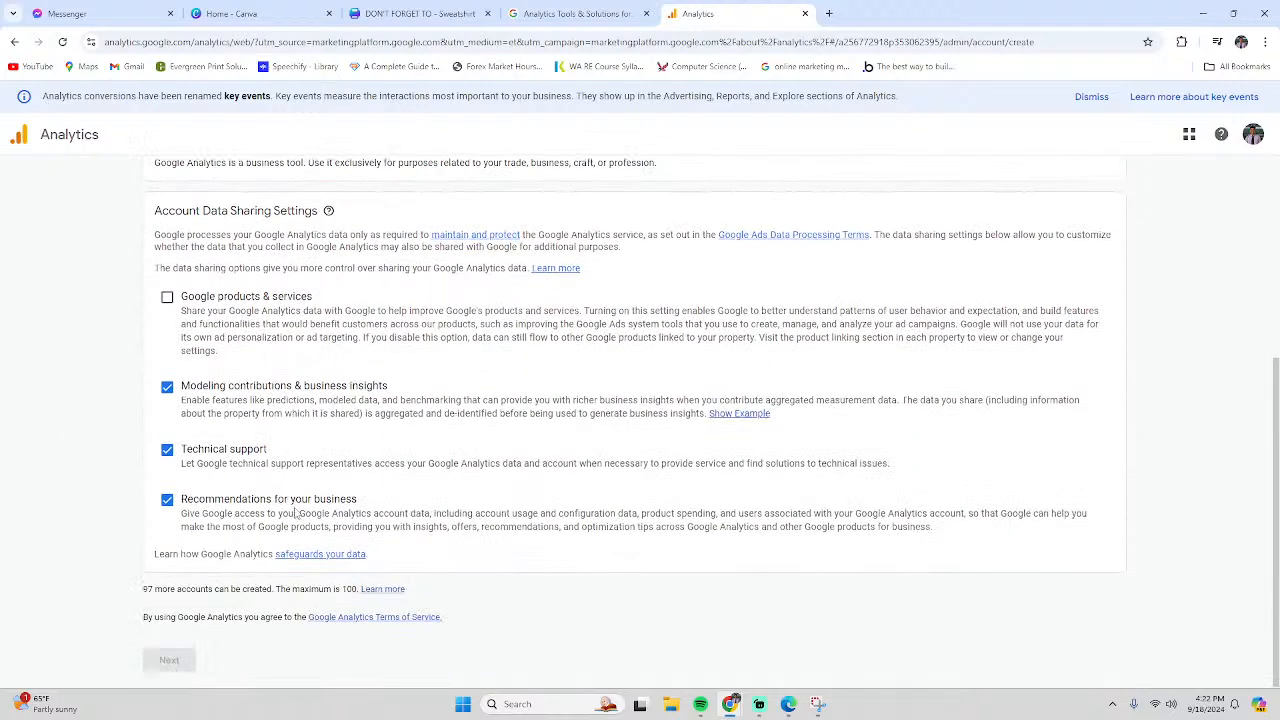
Close the Google Analytics and Google Marketing Platform pages, and browse the element categories in the Canva sweatshirt design
{"action": "left_click", "coordinate": [805, 14]}
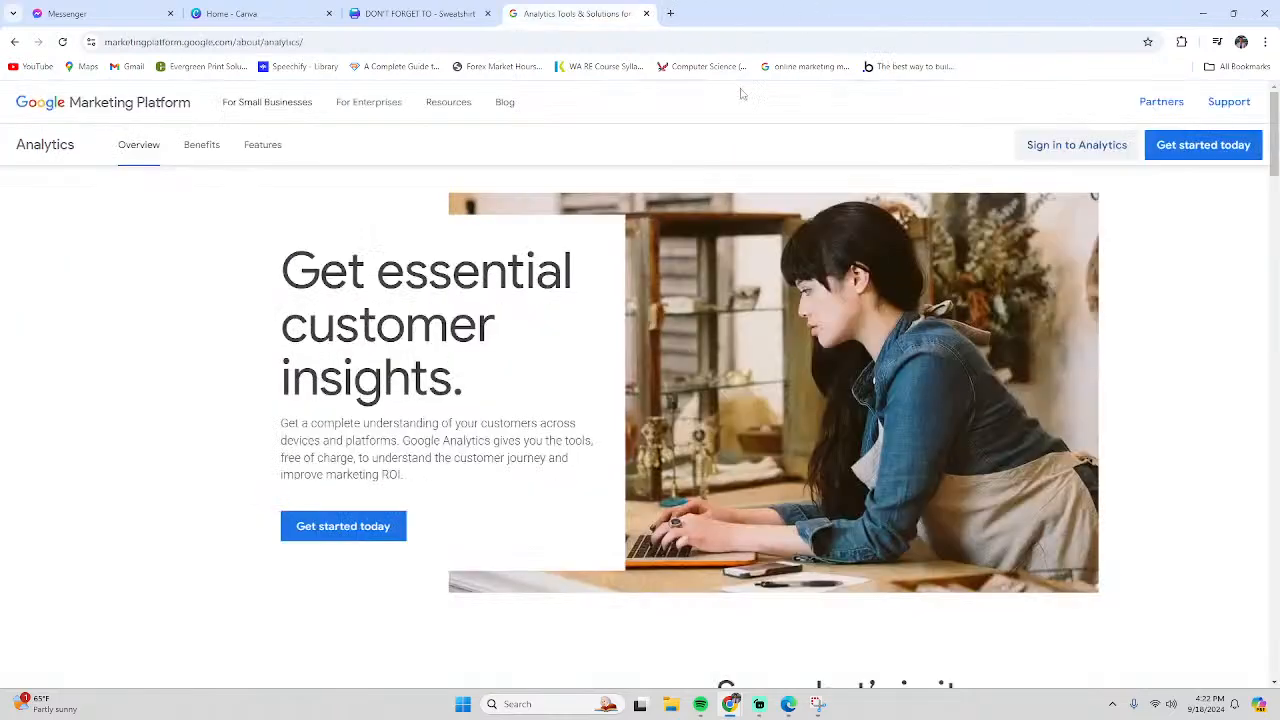
{"action": "left_click", "coordinate": [646, 13]}
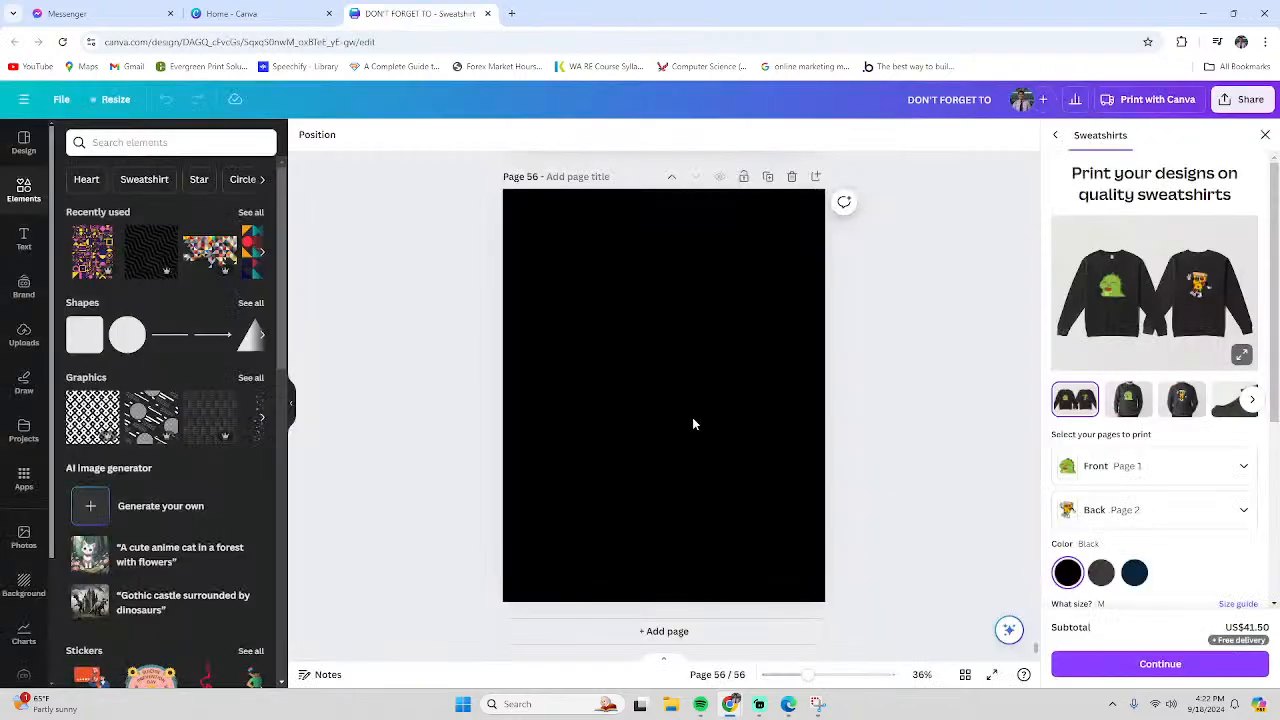
{"action": "scroll", "coordinate": [125, 487], "scroll_direction": "down", "scroll_amount": 4}
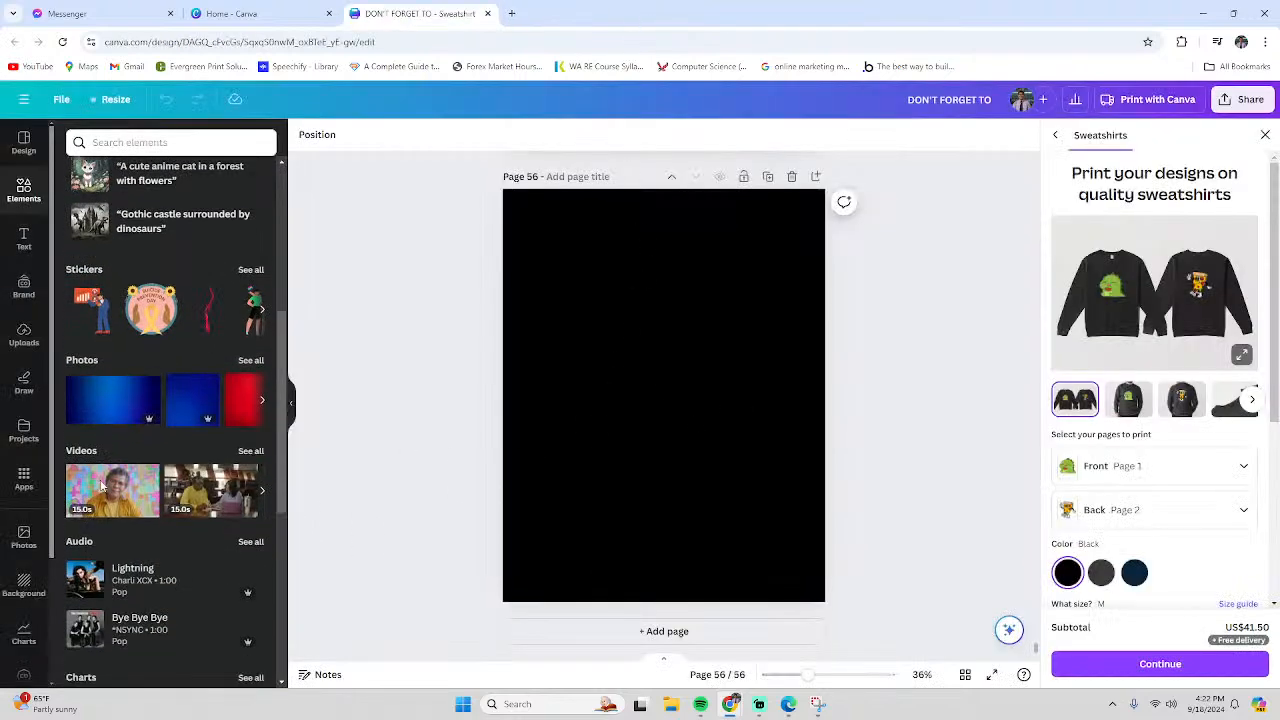
{"action": "scroll", "coordinate": [125, 487], "scroll_direction": "down", "scroll_amount": 6}
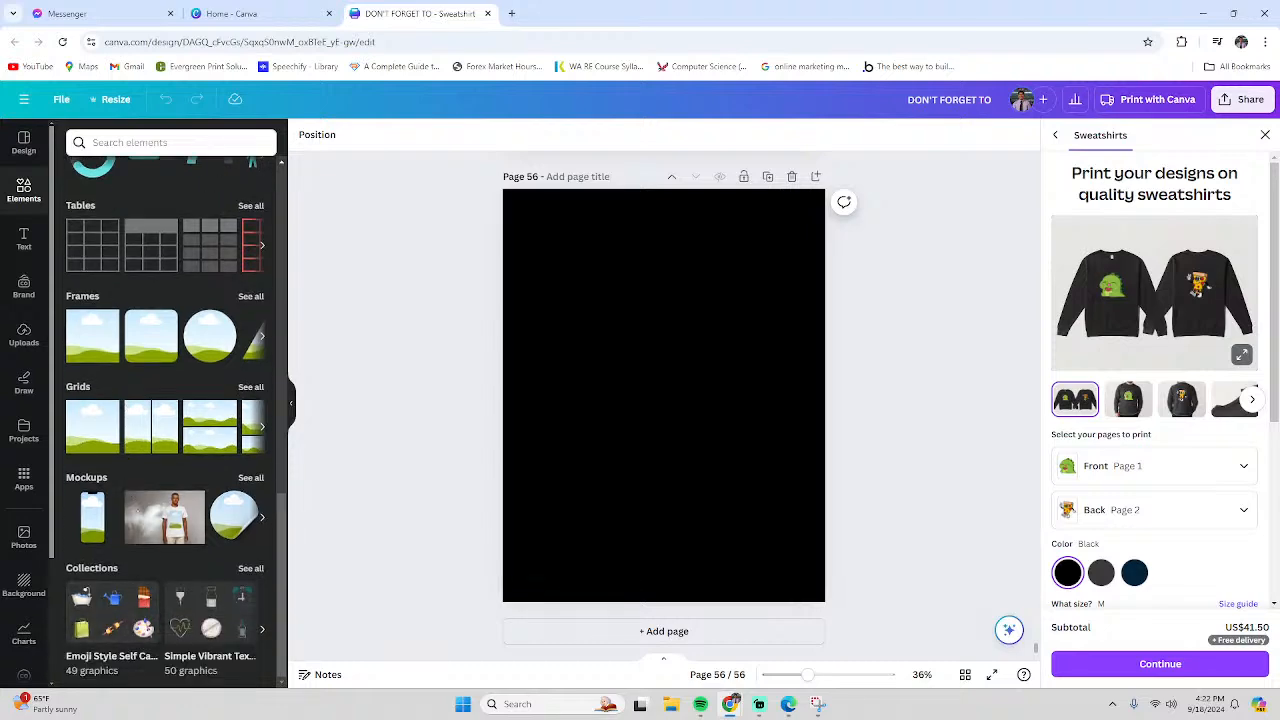
Close the Snipping Tool window and look back through the Canva element categories up to the shapes and graphics
{"action": "key", "text": "alt+Tab"}
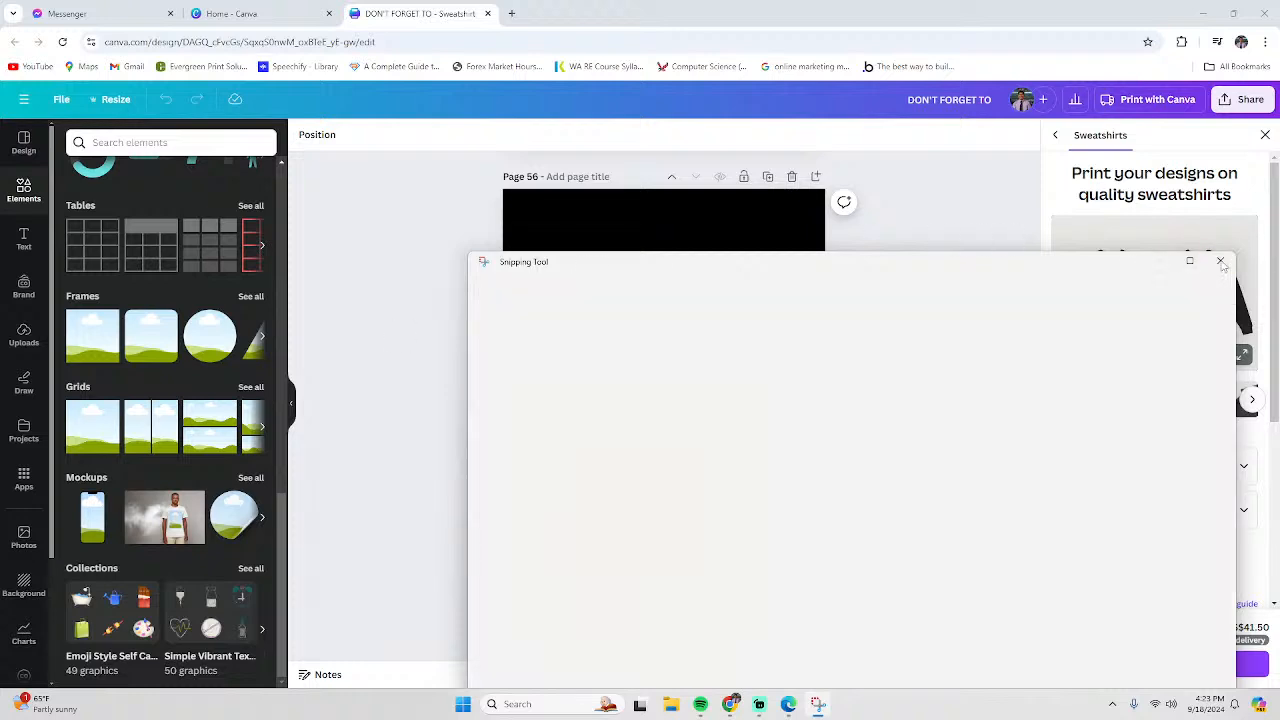
{"action": "left_click", "coordinate": [1220, 261]}
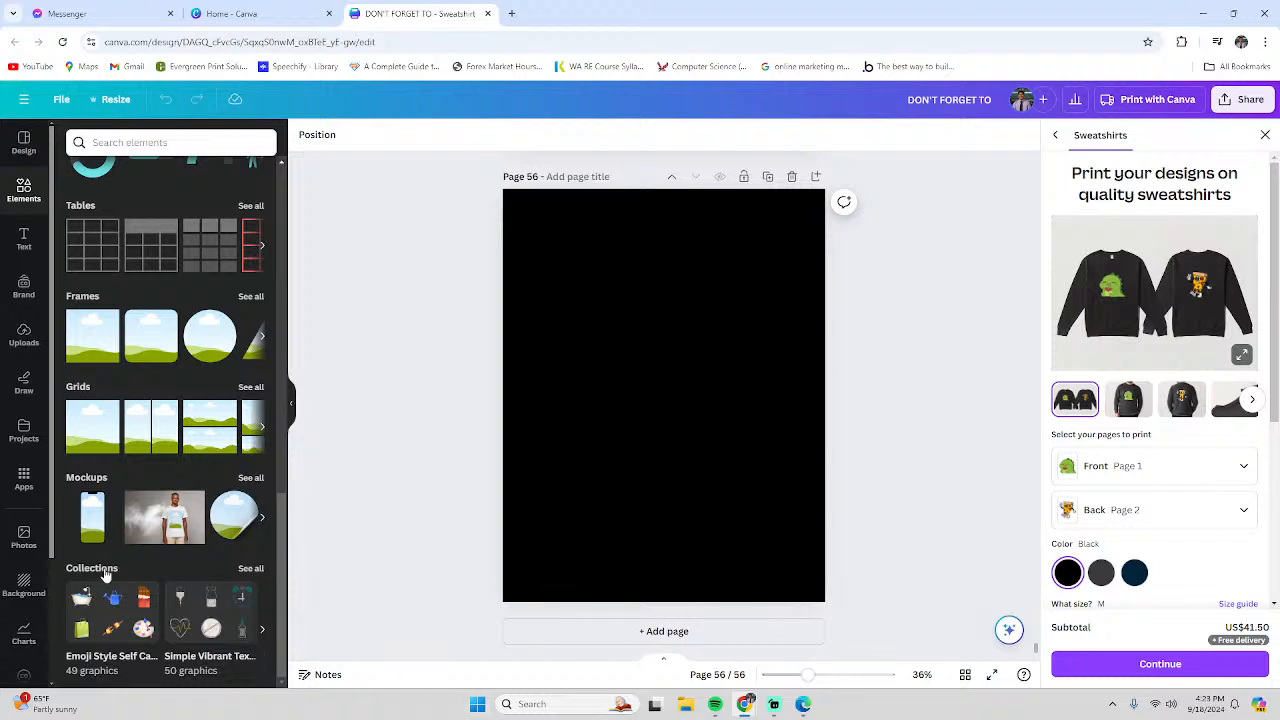
{"action": "scroll", "coordinate": [177, 650], "scroll_direction": "up", "scroll_amount": 1}
{"action": "scroll", "coordinate": [183, 650], "scroll_direction": "down", "scroll_amount": 1}
{"action": "scroll", "coordinate": [200, 560], "scroll_direction": "up", "scroll_amount": 3}
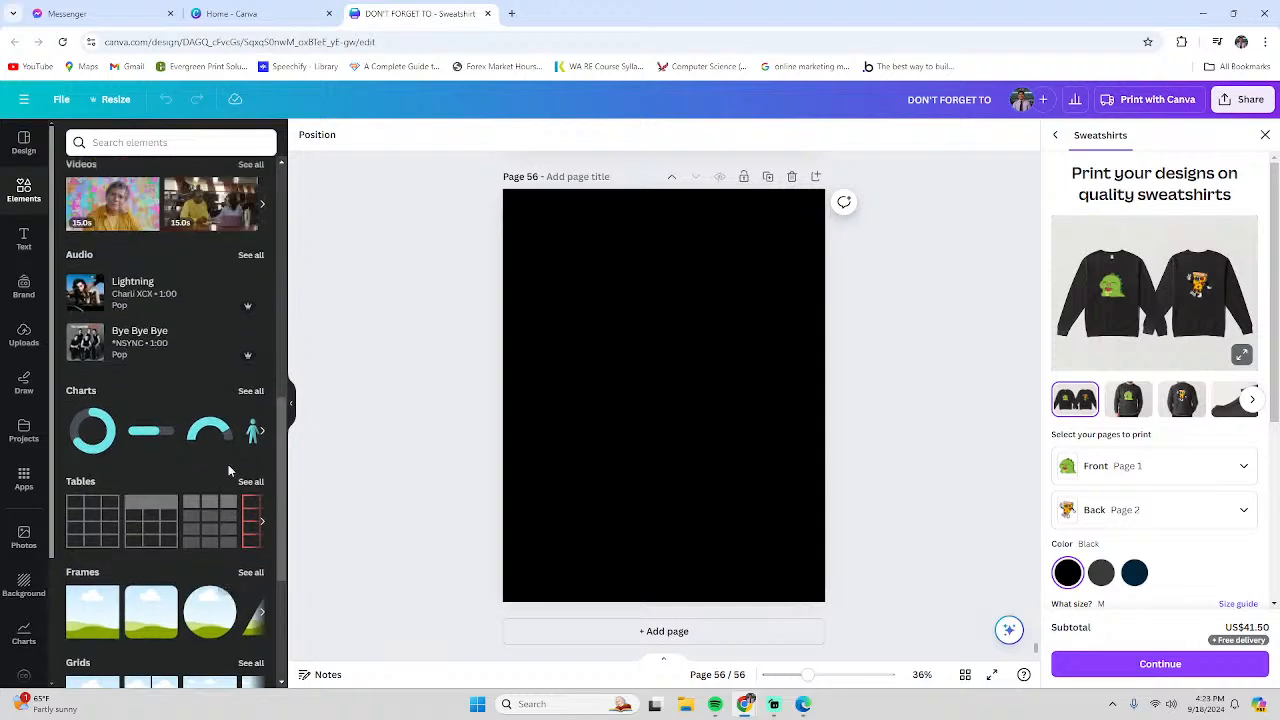
{"action": "scroll", "coordinate": [228, 464], "scroll_direction": "up", "scroll_amount": 5}
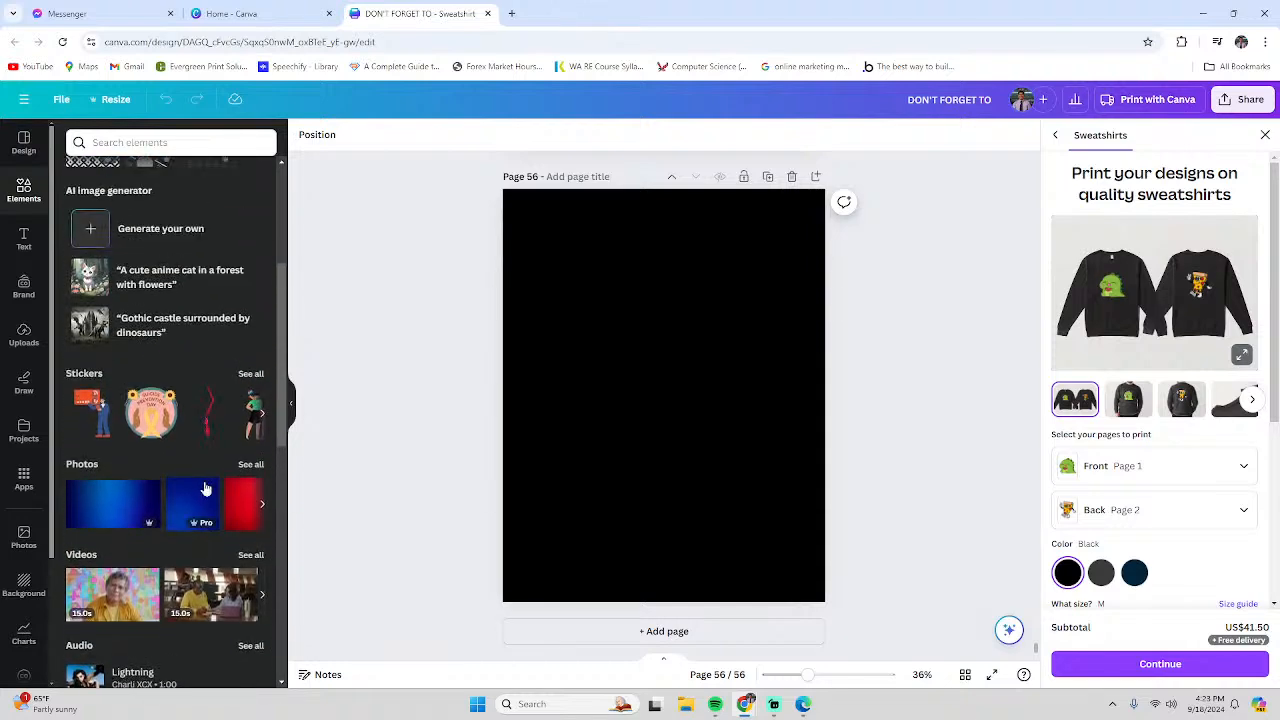
{"action": "scroll", "coordinate": [205, 488], "scroll_direction": "up", "scroll_amount": 3}
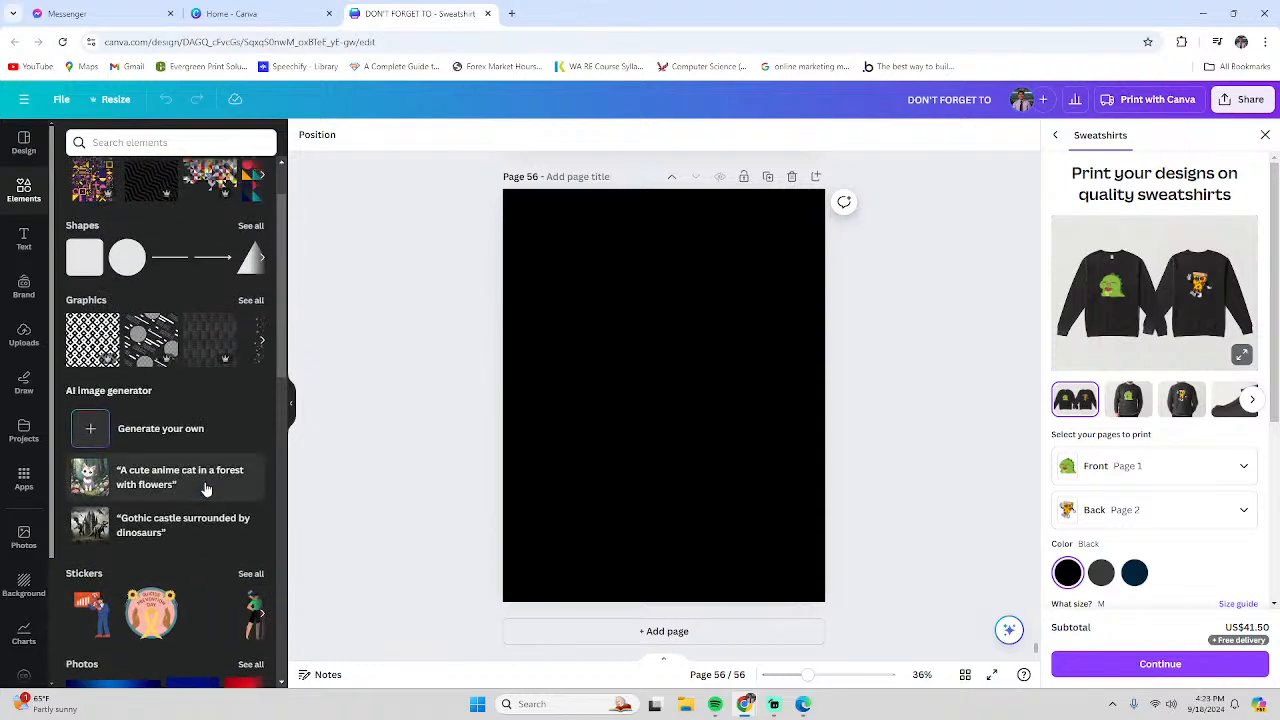
{"action": "scroll", "coordinate": [205, 488], "scroll_direction": "up", "scroll_amount": 2}
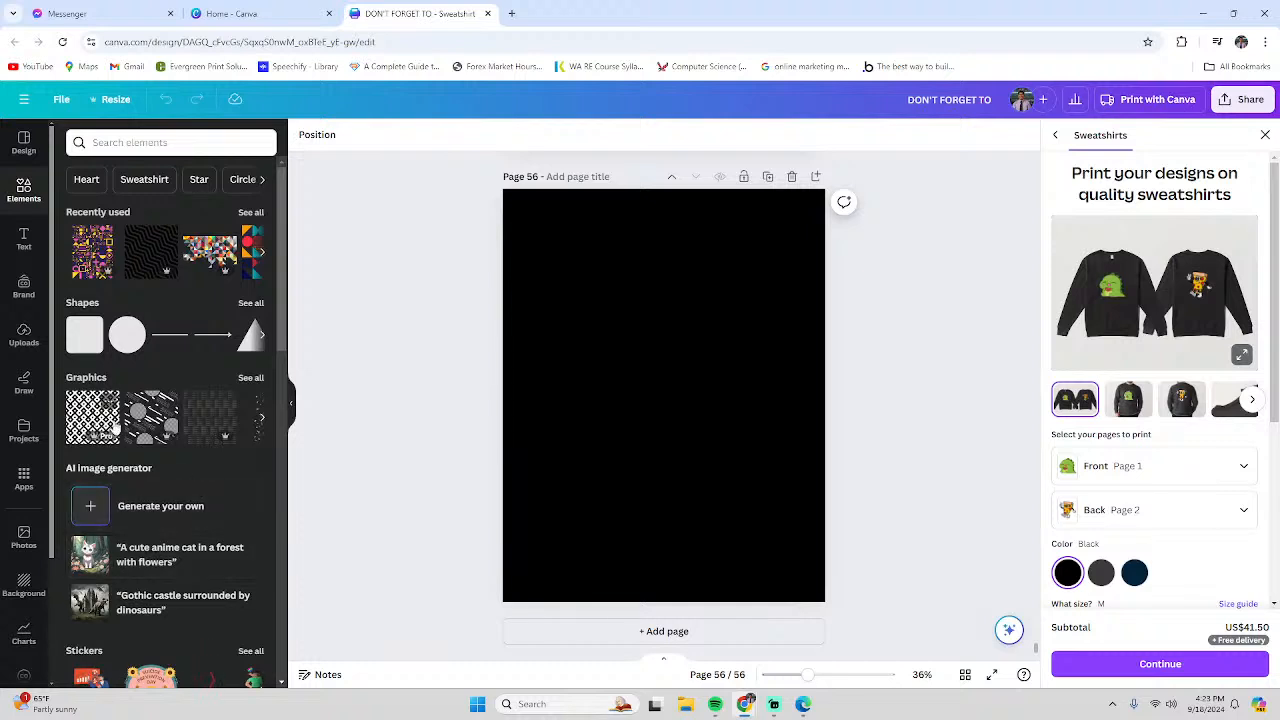
Show all graphics in the elements library and search them for "golf"
{"action": "left_click", "coordinate": [251, 377]}
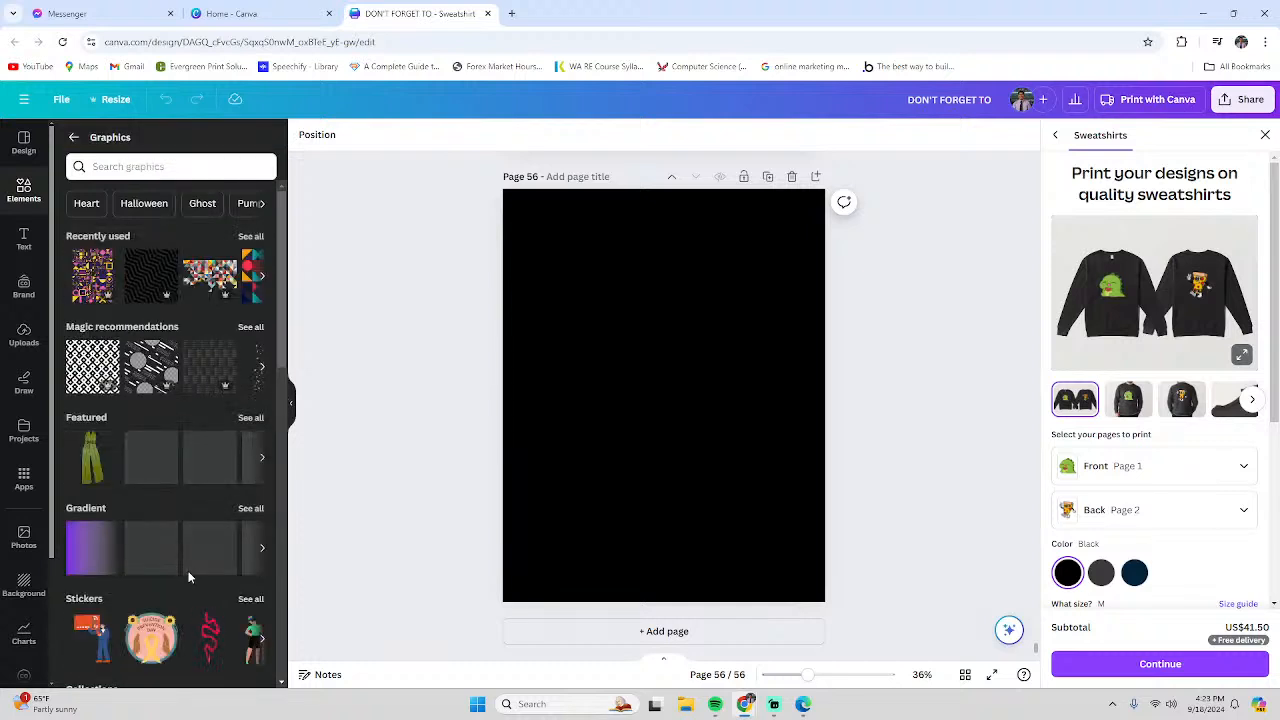
{"action": "scroll", "coordinate": [188, 580], "scroll_direction": "down", "scroll_amount": 4}
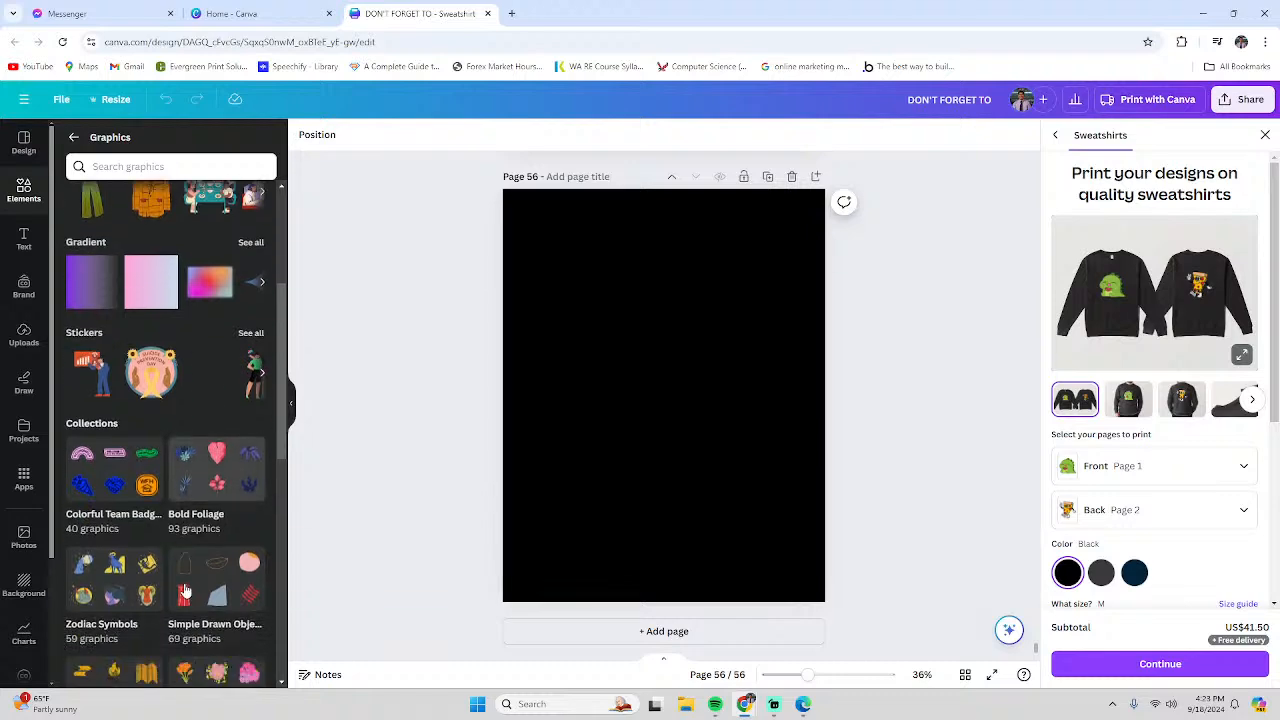
{"action": "scroll", "coordinate": [190, 588], "scroll_direction": "up", "scroll_amount": 5}
{"action": "left_click", "coordinate": [145, 167]}
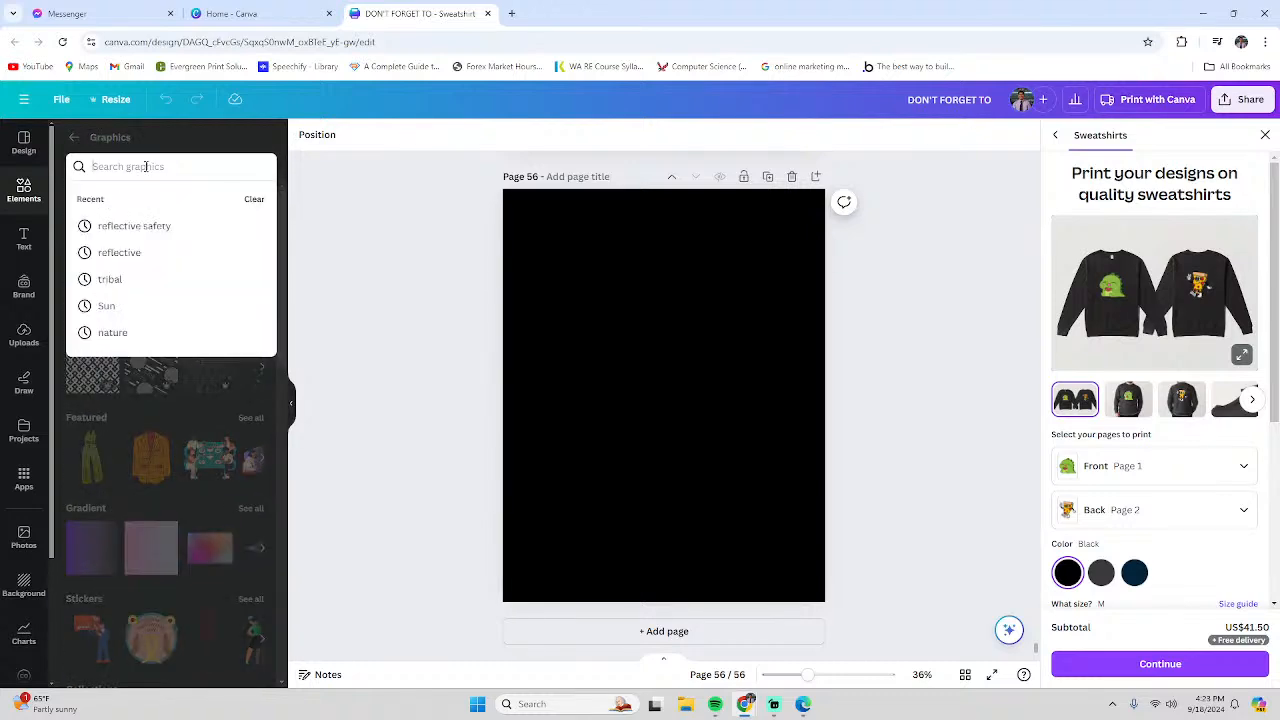
{"action": "type", "text": "golf"}
{"action": "key", "text": "Return"}
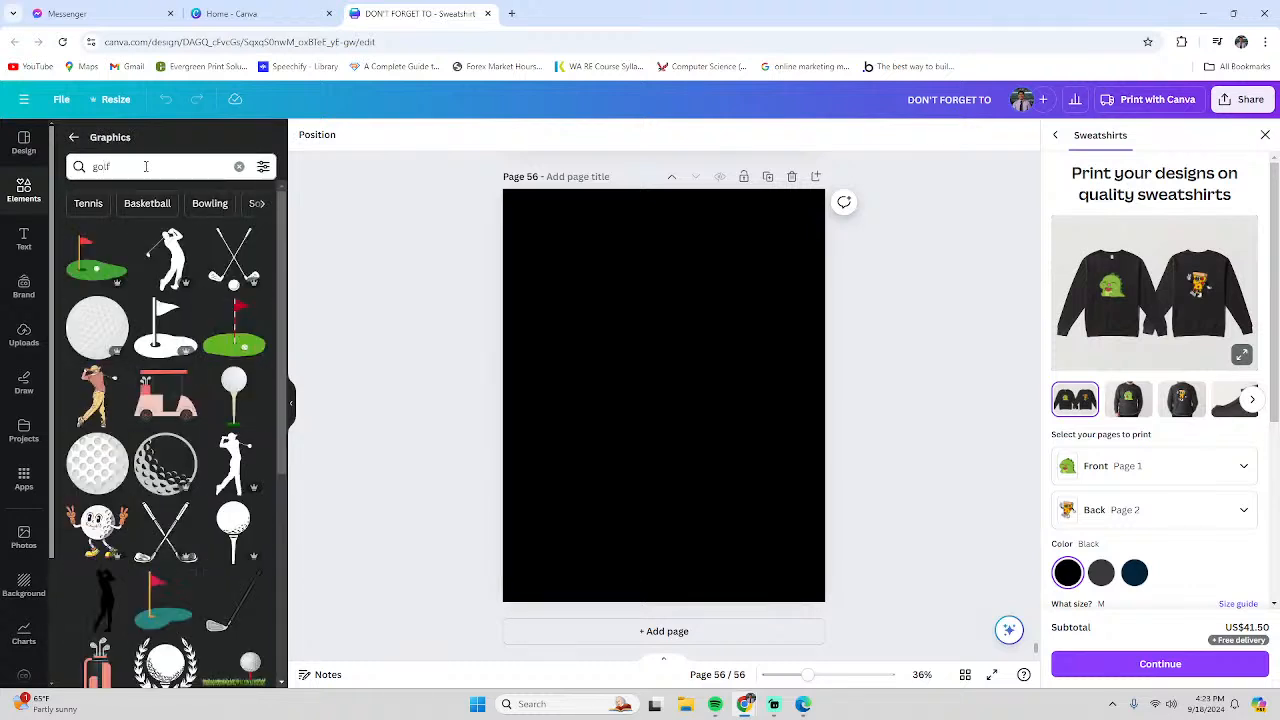
Browse the golf graphics results for artwork suited to the sweatshirt design
{"action": "scroll", "coordinate": [174, 420], "scroll_direction": "down", "scroll_amount": 10}
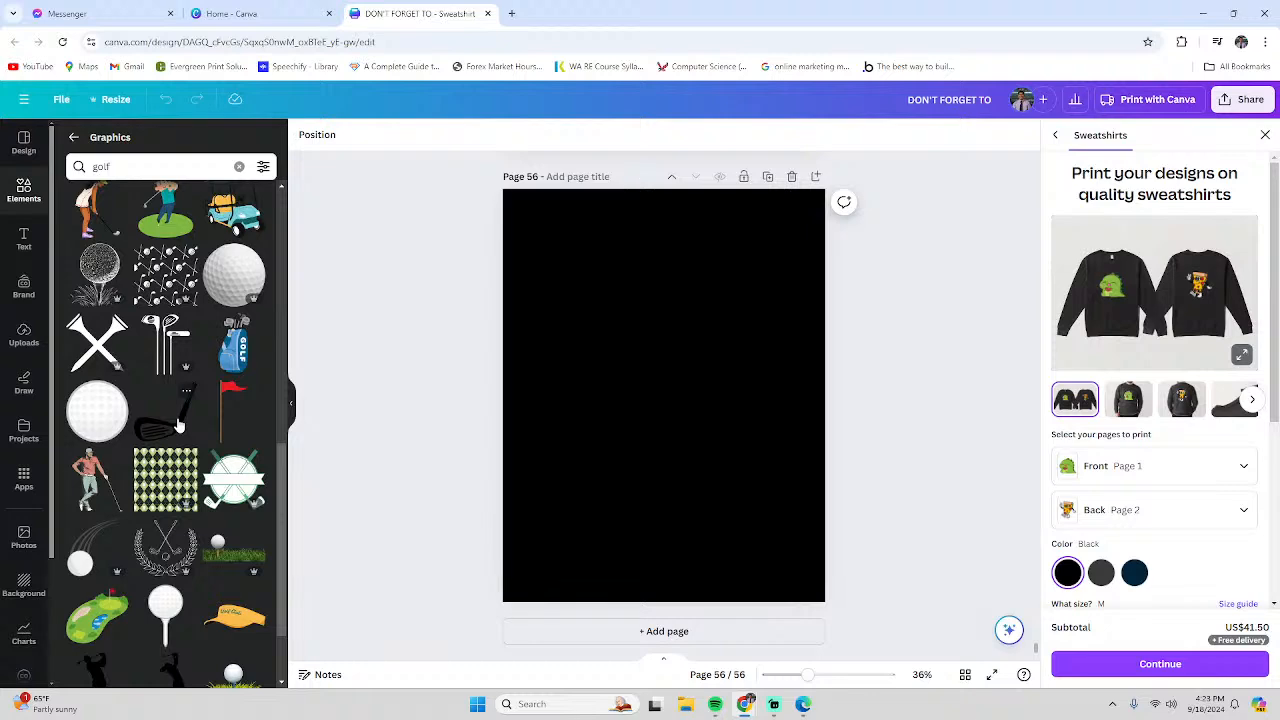
{"action": "scroll", "coordinate": [176, 425], "scroll_direction": "down", "scroll_amount": 5}
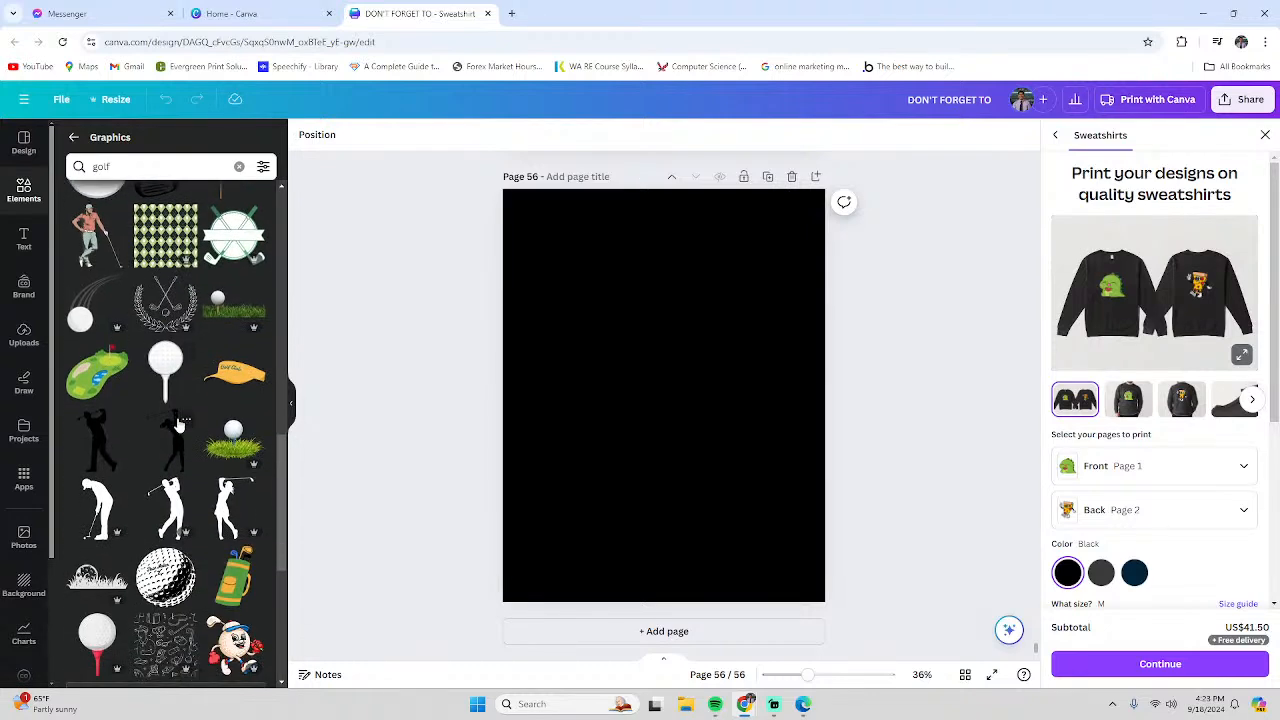
{"action": "scroll", "coordinate": [177, 425], "scroll_direction": "down", "scroll_amount": 6}
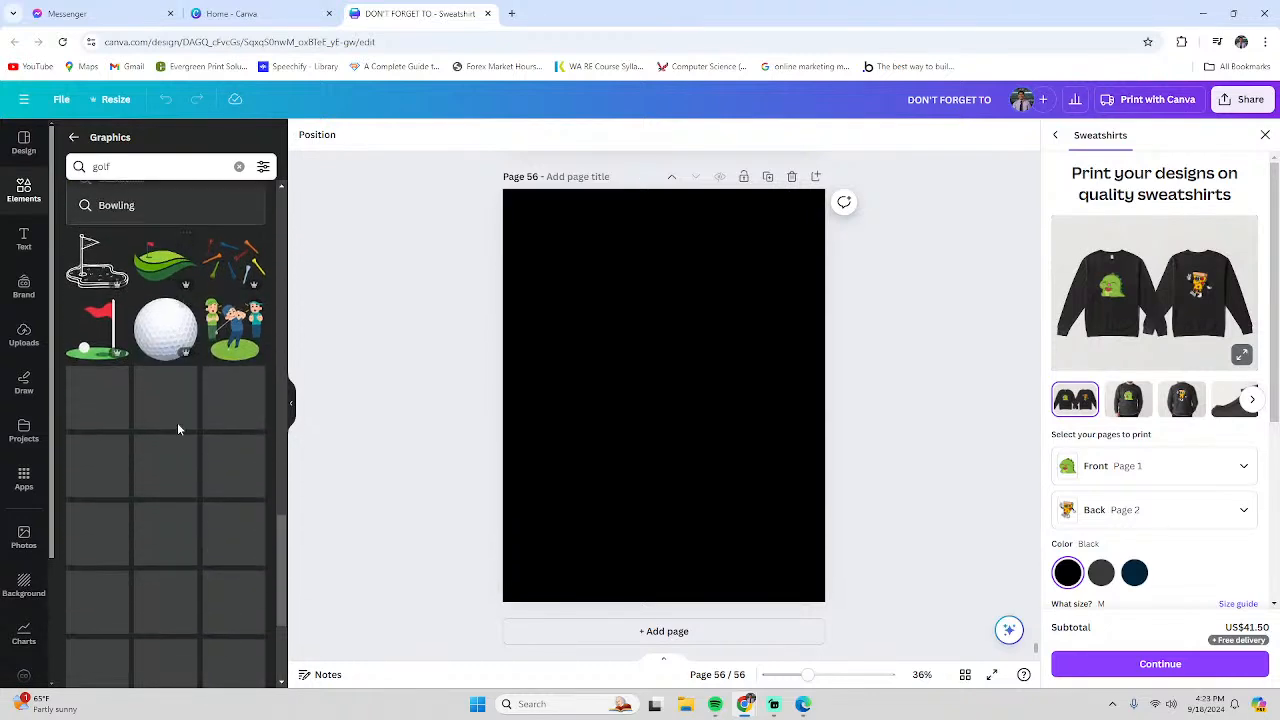
{"action": "scroll", "coordinate": [177, 428], "scroll_direction": "down", "scroll_amount": 1}
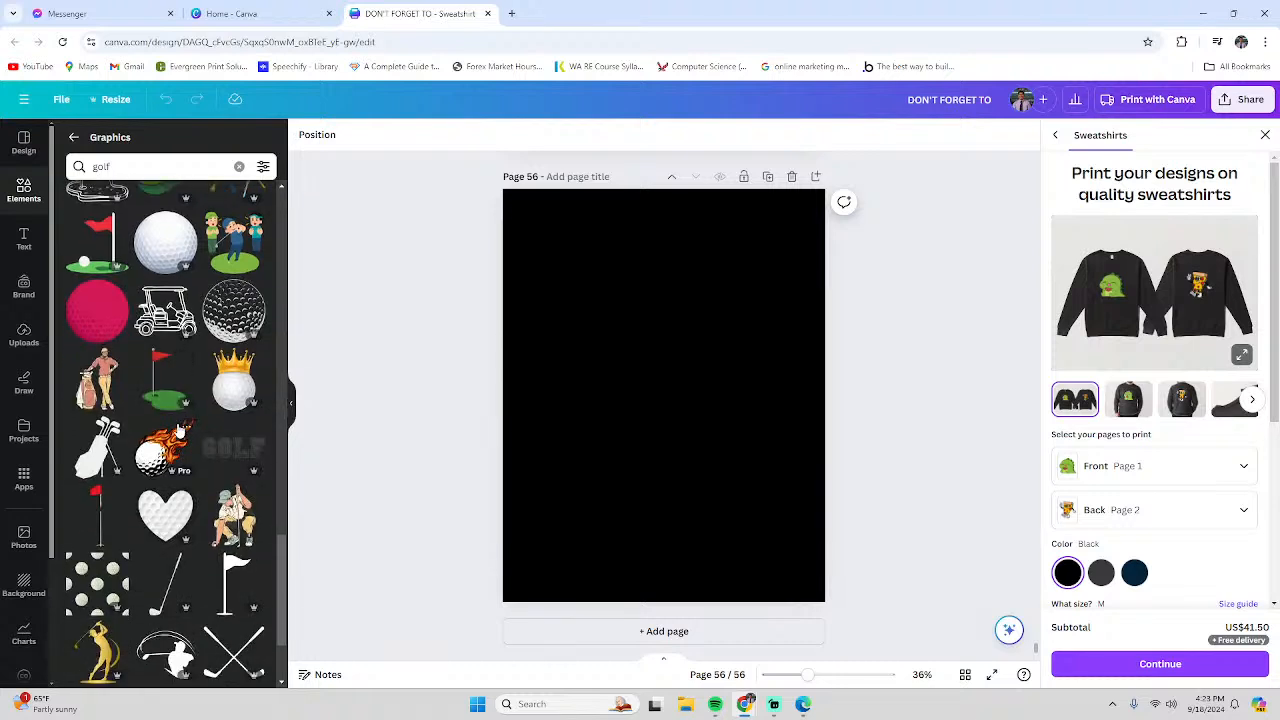
{"action": "scroll", "coordinate": [180, 428], "scroll_direction": "down", "scroll_amount": 2}
{"action": "scroll", "coordinate": [180, 428], "scroll_direction": "down", "scroll_amount": 5}
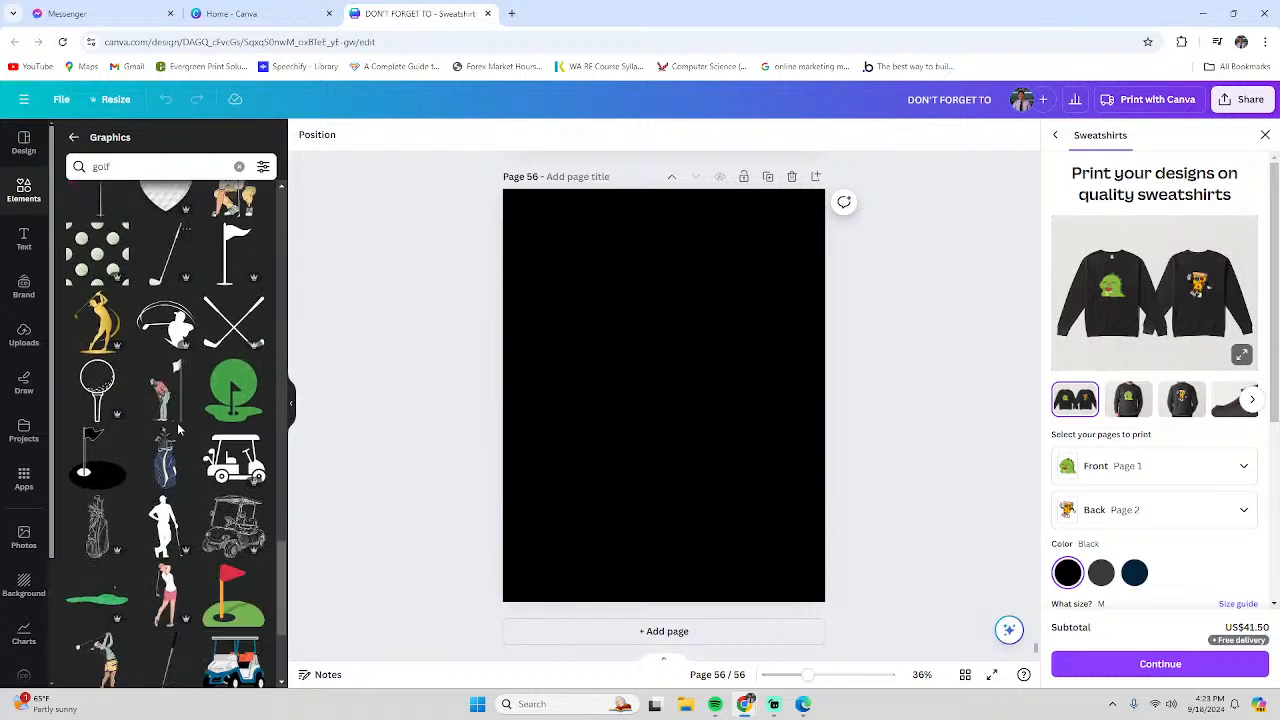
{"action": "scroll", "coordinate": [178, 428], "scroll_direction": "down", "scroll_amount": 5}
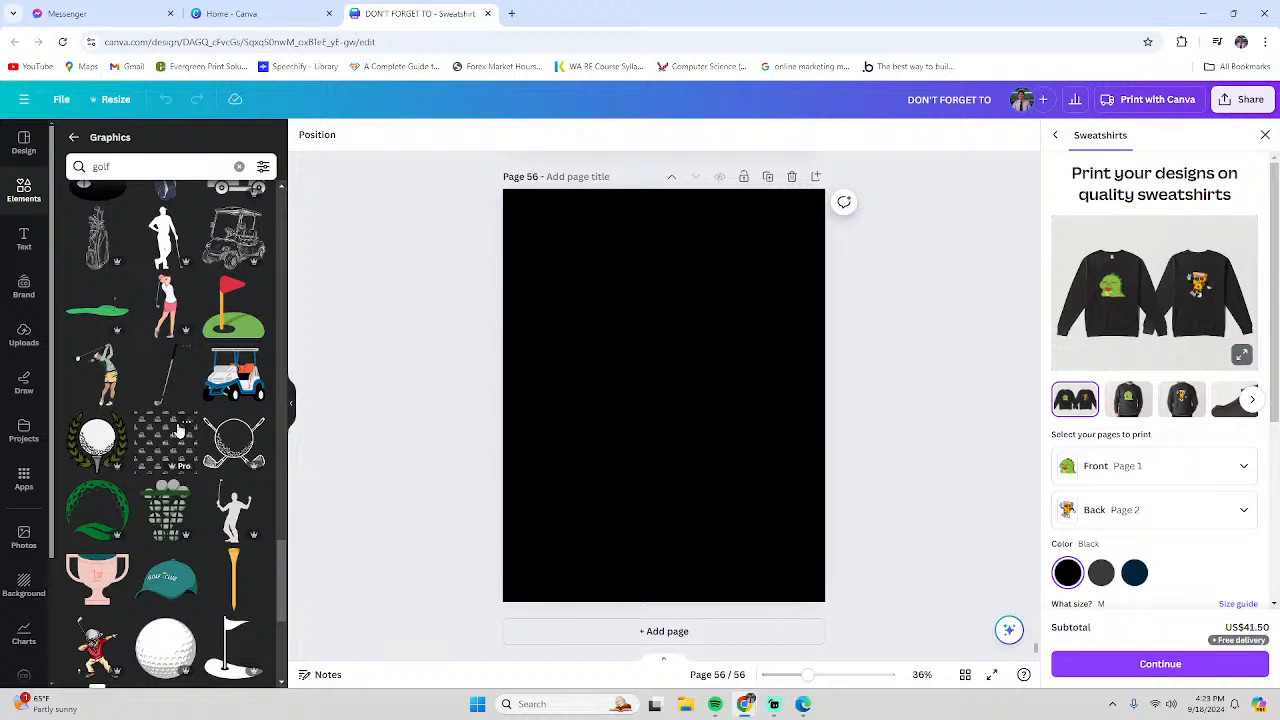
{"action": "scroll", "coordinate": [178, 430], "scroll_direction": "down", "scroll_amount": 4}
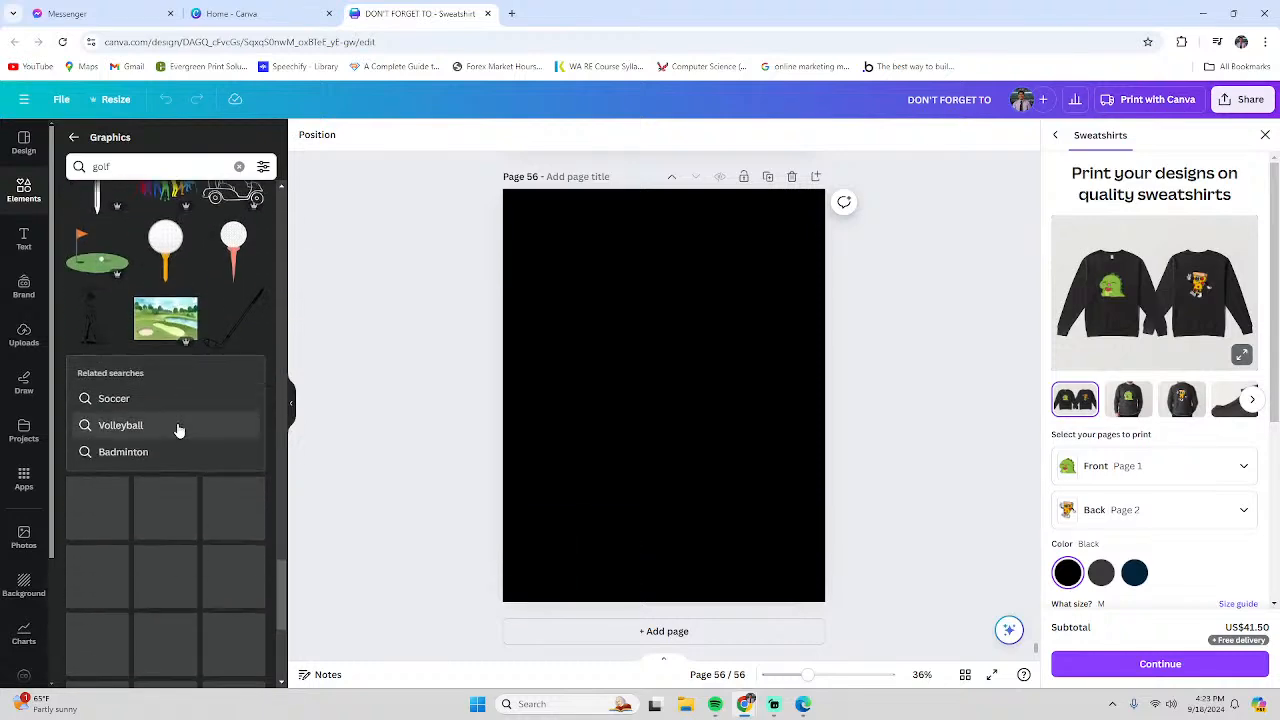
{"action": "scroll", "coordinate": [179, 429], "scroll_direction": "down", "scroll_amount": 5}
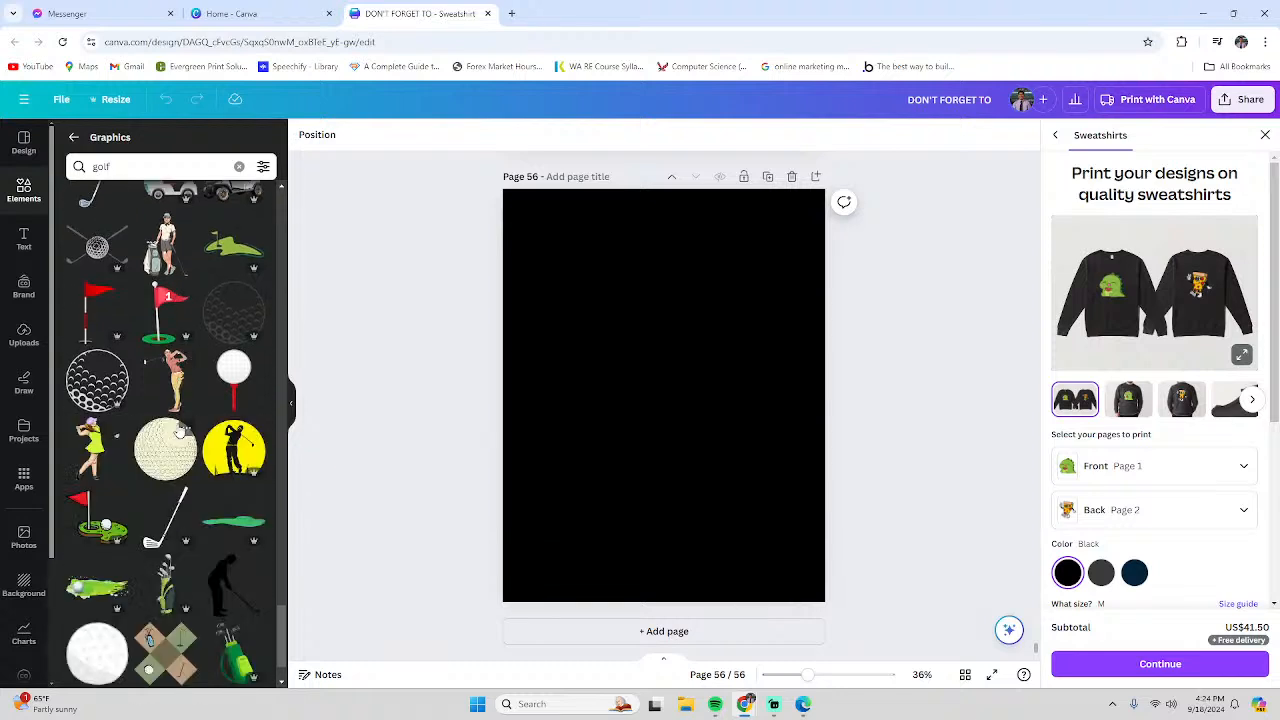
{"action": "scroll", "coordinate": [179, 430], "scroll_direction": "down", "scroll_amount": 3}
{"action": "scroll", "coordinate": [179, 430], "scroll_direction": "down", "scroll_amount": 4}
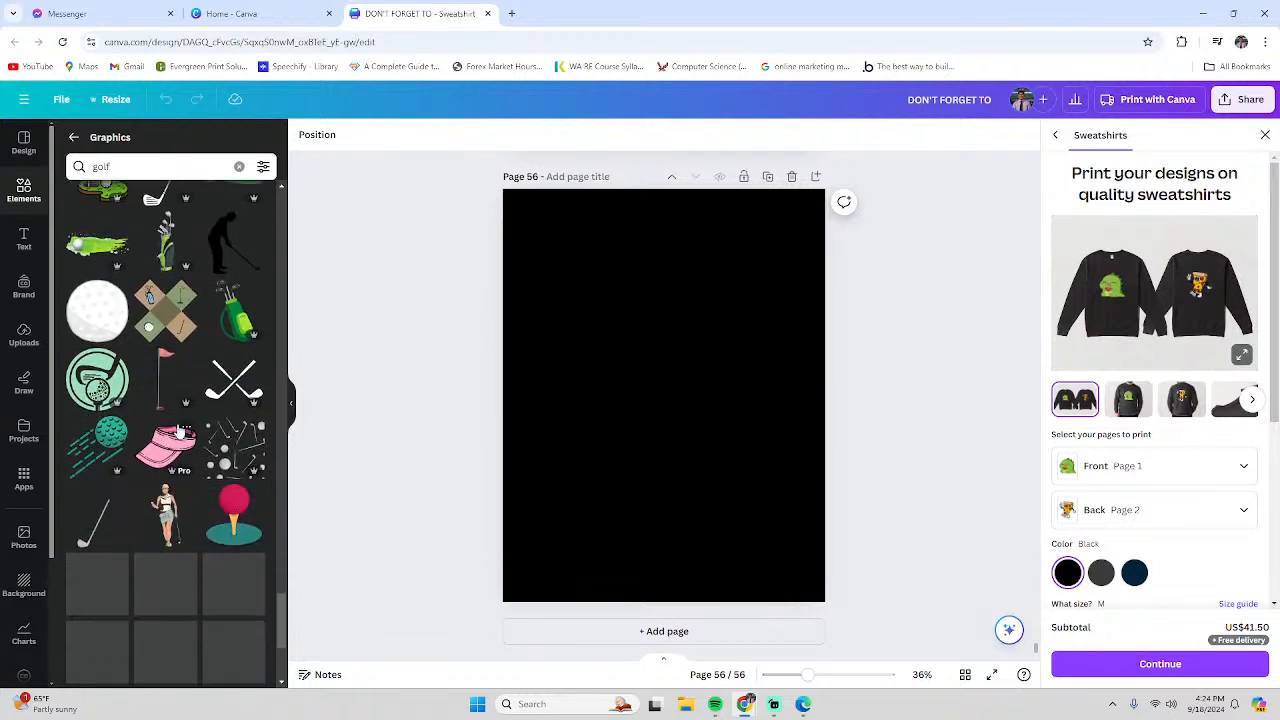
{"action": "scroll", "coordinate": [179, 430], "scroll_direction": "down", "scroll_amount": 2}
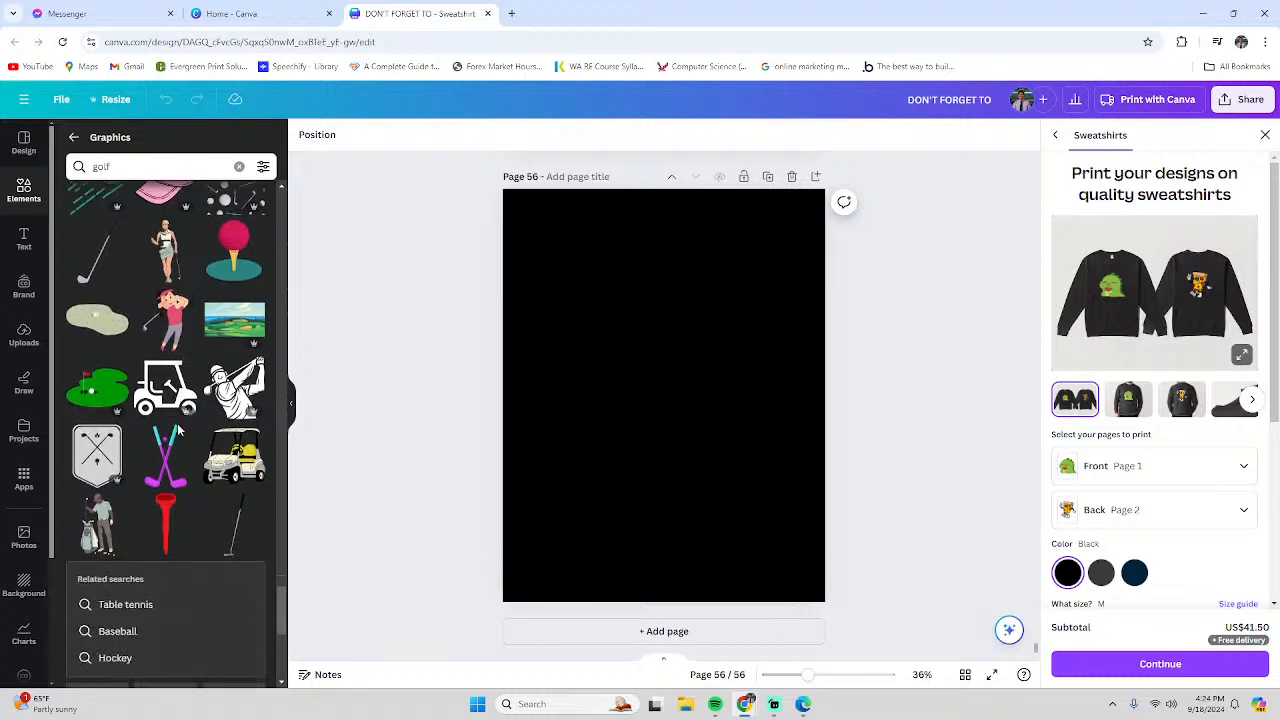
{"action": "scroll", "coordinate": [178, 430], "scroll_direction": "down", "scroll_amount": 5}
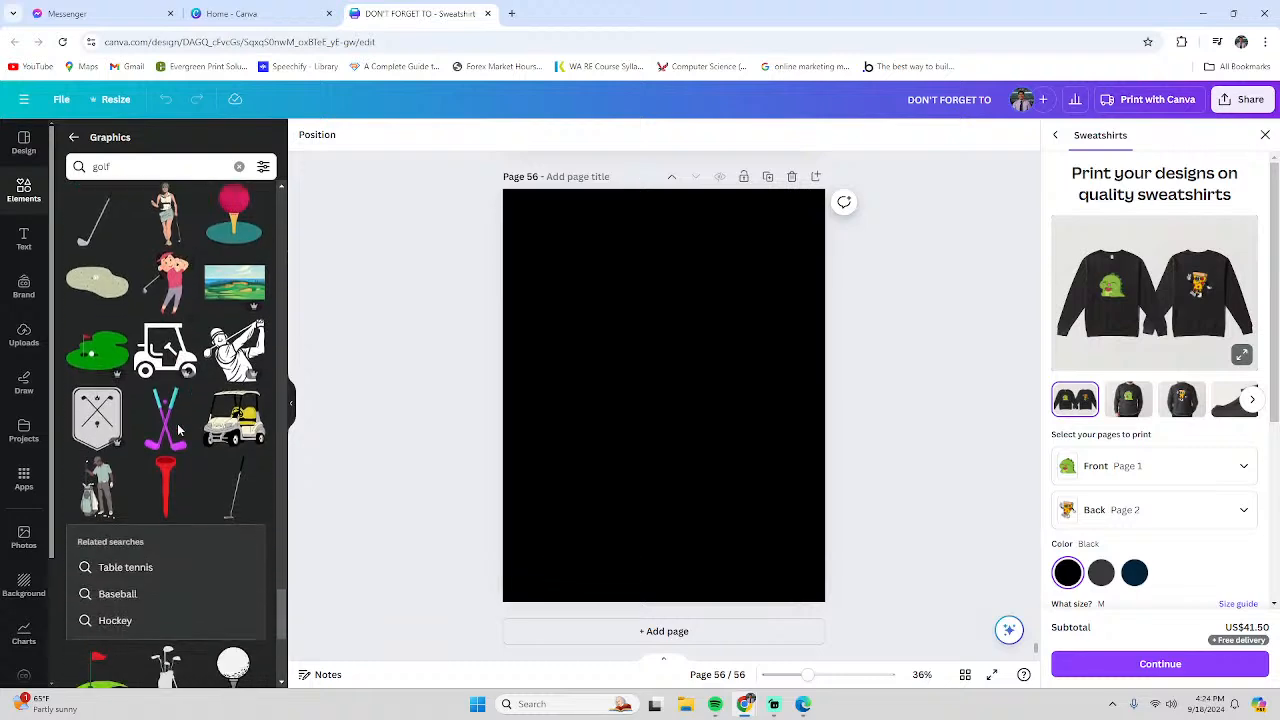
{"action": "scroll", "coordinate": [176, 437], "scroll_direction": "down", "scroll_amount": 1}
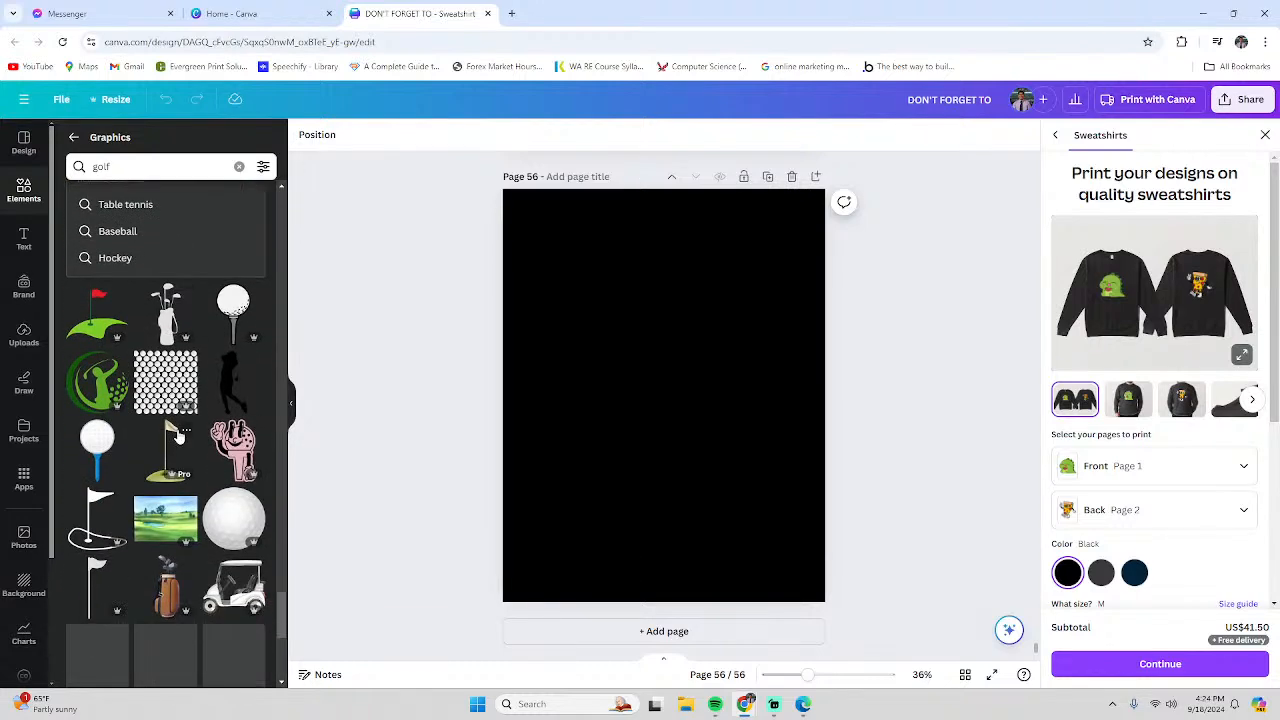
Try the crossed golf clubs badge on page 56, enlarging and centering it, and delete it from the page
{"action": "scroll", "coordinate": [96, 260], "scroll_direction": "up", "scroll_amount": 2}
{"action": "left_click", "coordinate": [96, 258]}
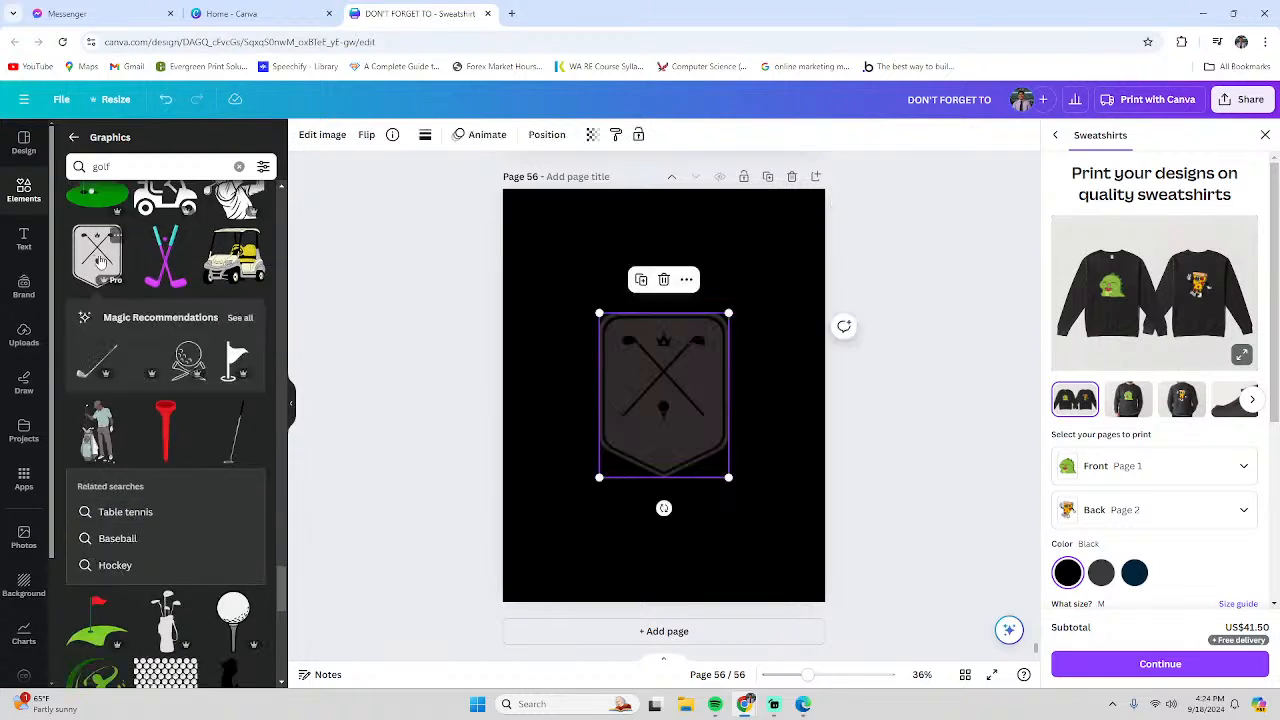
{"action": "left_click", "coordinate": [817, 457]}
{"action": "left_click", "coordinate": [685, 405]}
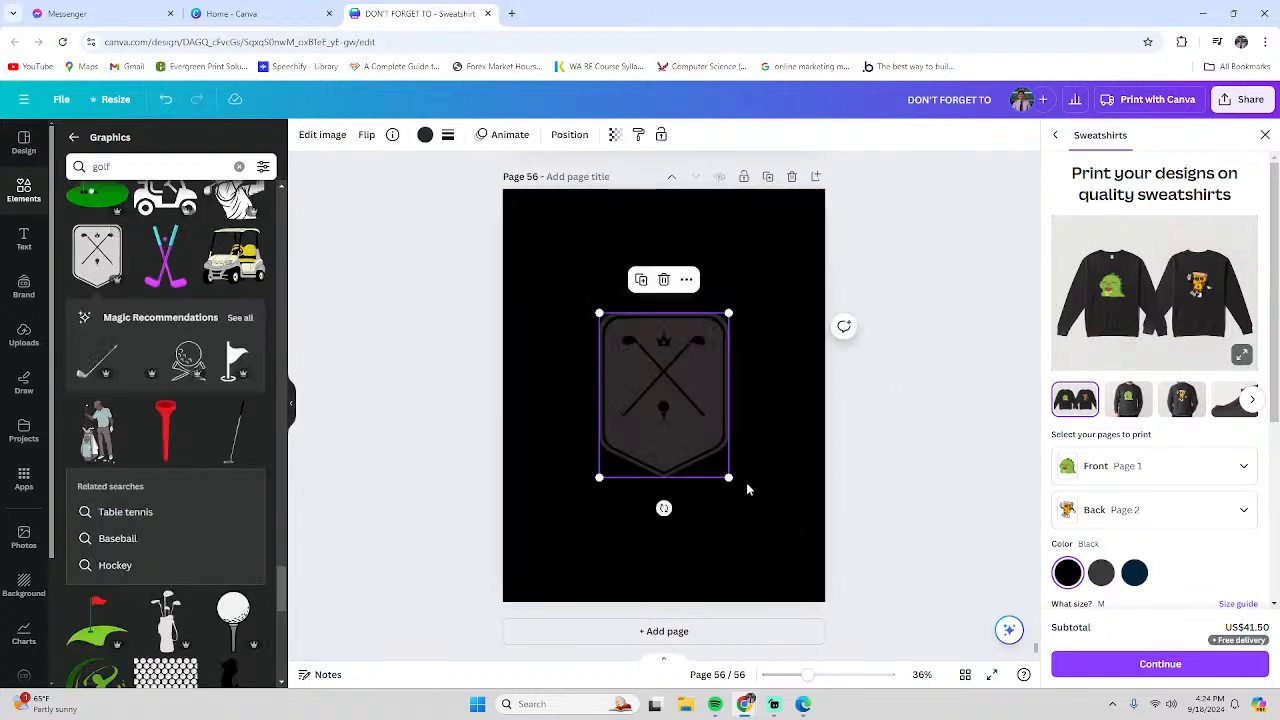
{"action": "left_click_drag", "start_coordinate": [728, 480], "coordinate": [789, 517]}
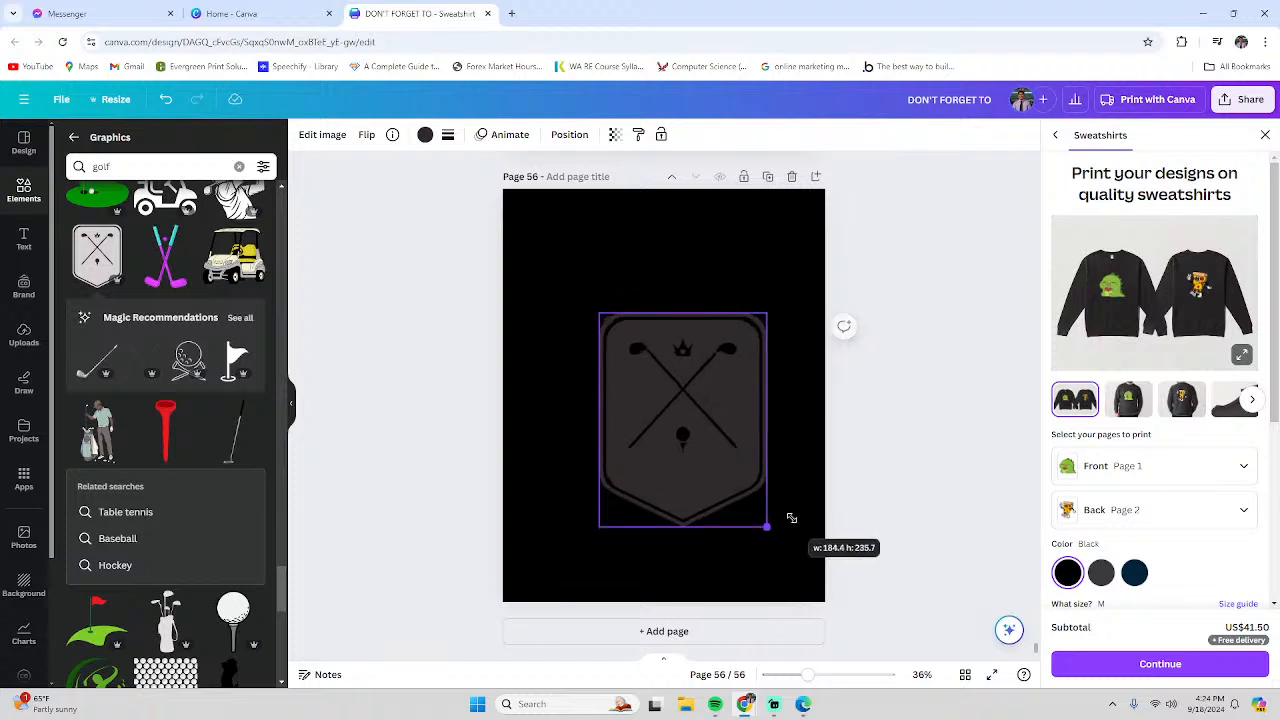
{"action": "left_click_drag", "start_coordinate": [677, 486], "coordinate": [654, 429]}
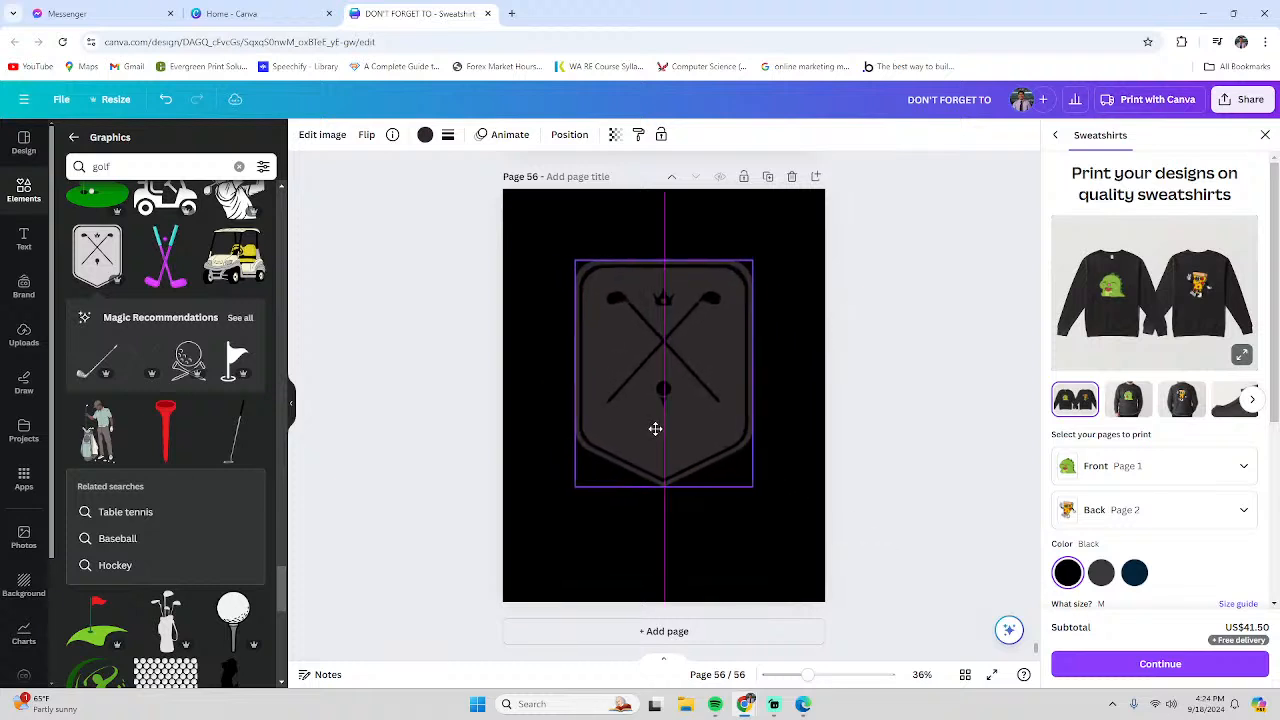
{"action": "left_click", "coordinate": [799, 450]}
{"action": "left_click", "coordinate": [698, 398]}
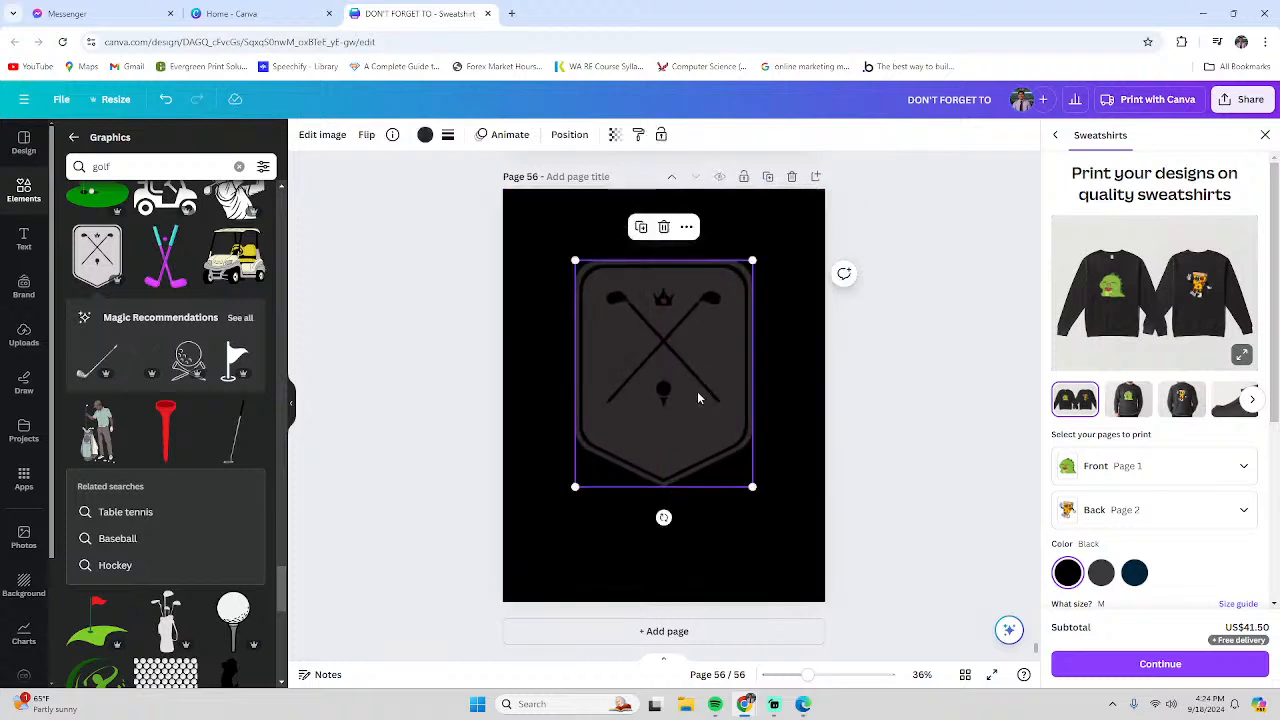
{"action": "left_click", "coordinate": [664, 228]}
Look through more golf graphics and clear the golf search
{"action": "scroll", "coordinate": [240, 560], "scroll_direction": "down", "scroll_amount": 10}
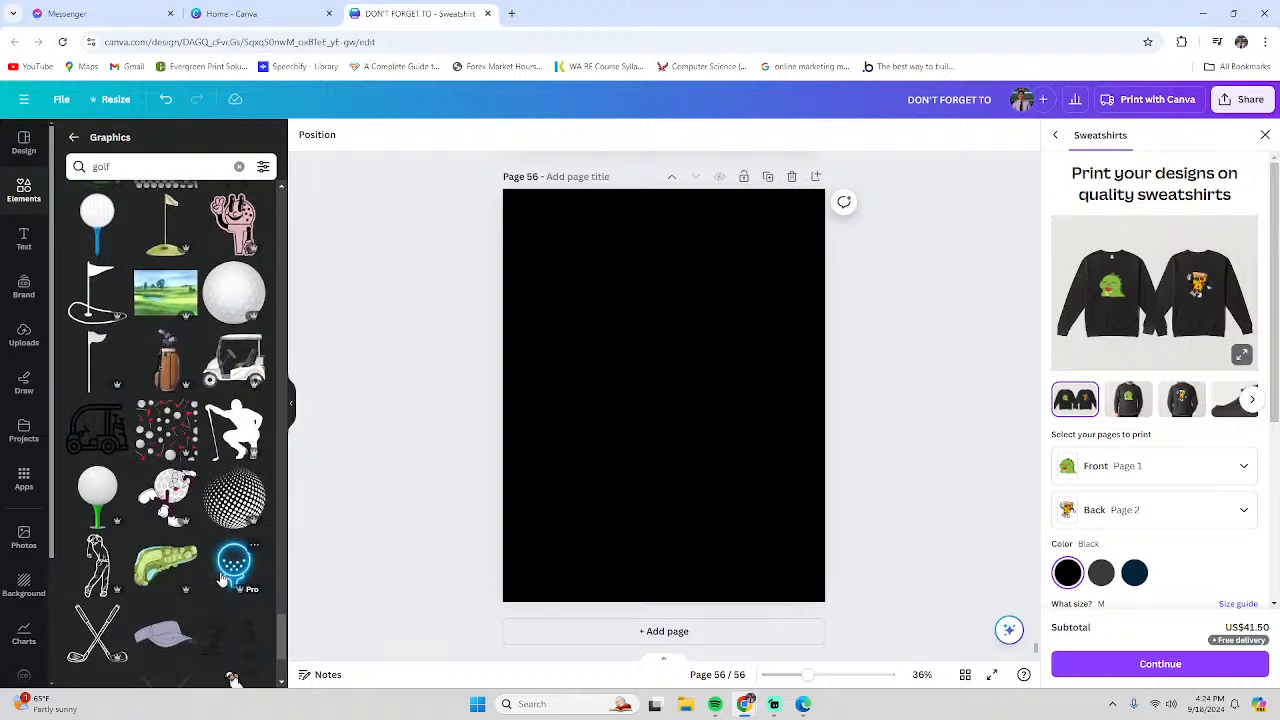
{"action": "scroll", "coordinate": [222, 580], "scroll_direction": "down", "scroll_amount": 5}
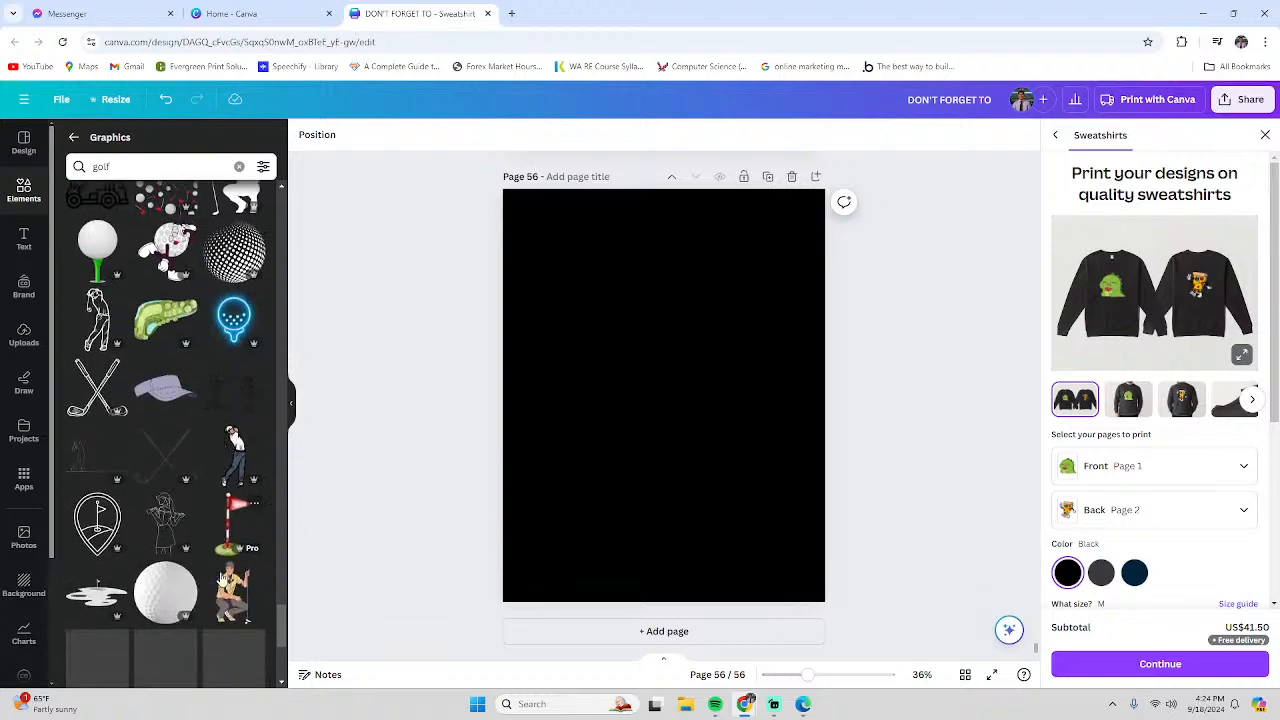
{"action": "scroll", "coordinate": [222, 580], "scroll_direction": "down", "scroll_amount": 3}
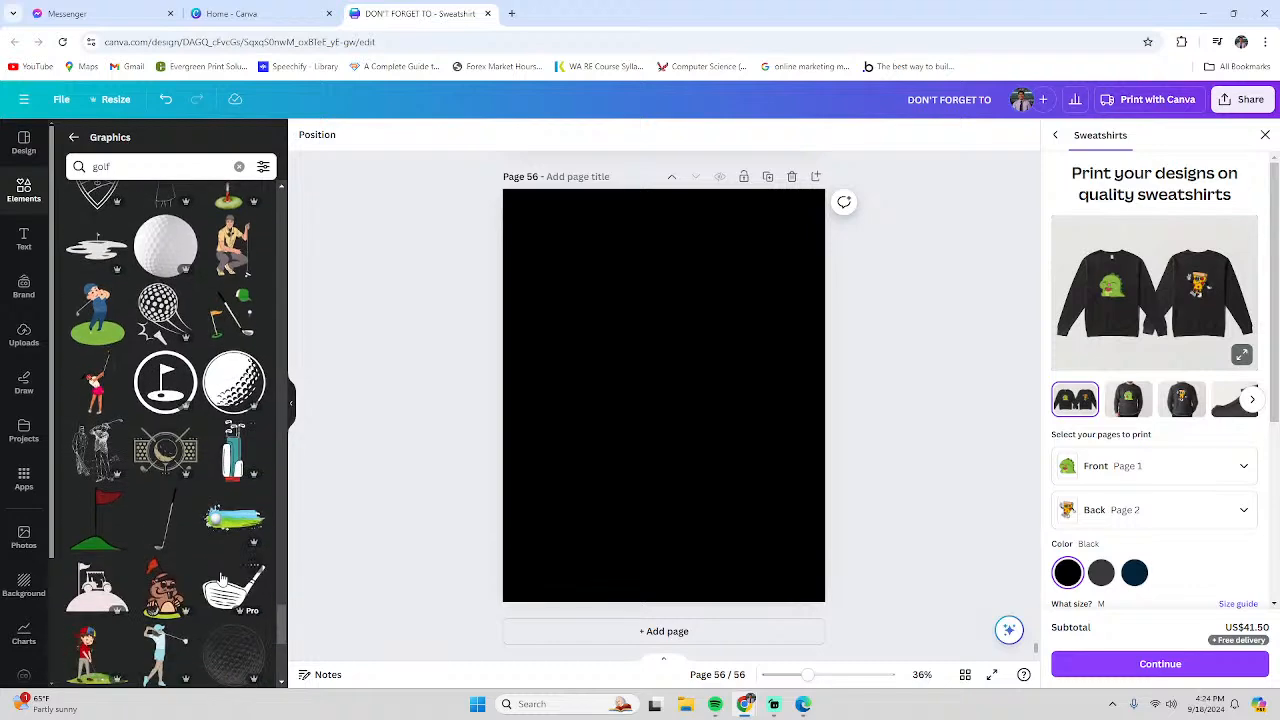
{"action": "left_click", "coordinate": [239, 166]}
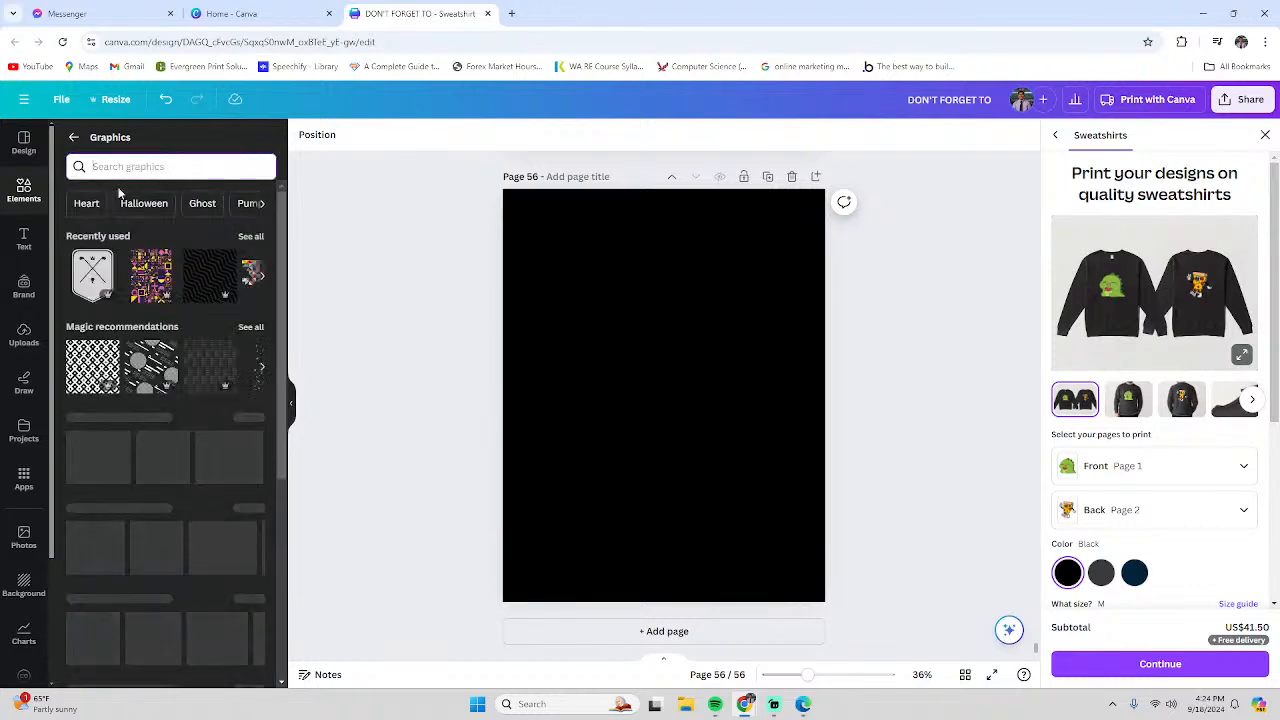
Show all shapes in the elements library and add the rounded speech bubble to page 56
{"action": "left_click", "coordinate": [26, 194]}
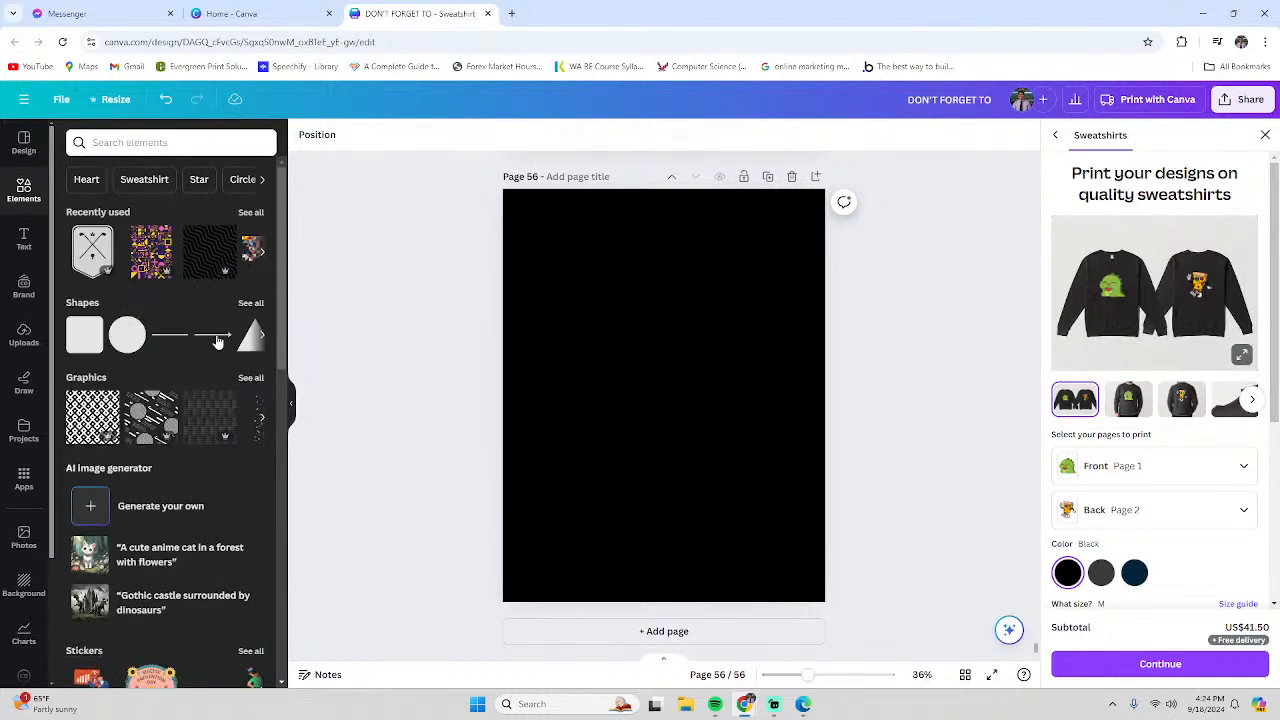
{"action": "left_click", "coordinate": [251, 303]}
{"action": "scroll", "coordinate": [157, 500], "scroll_direction": "down", "scroll_amount": 2}
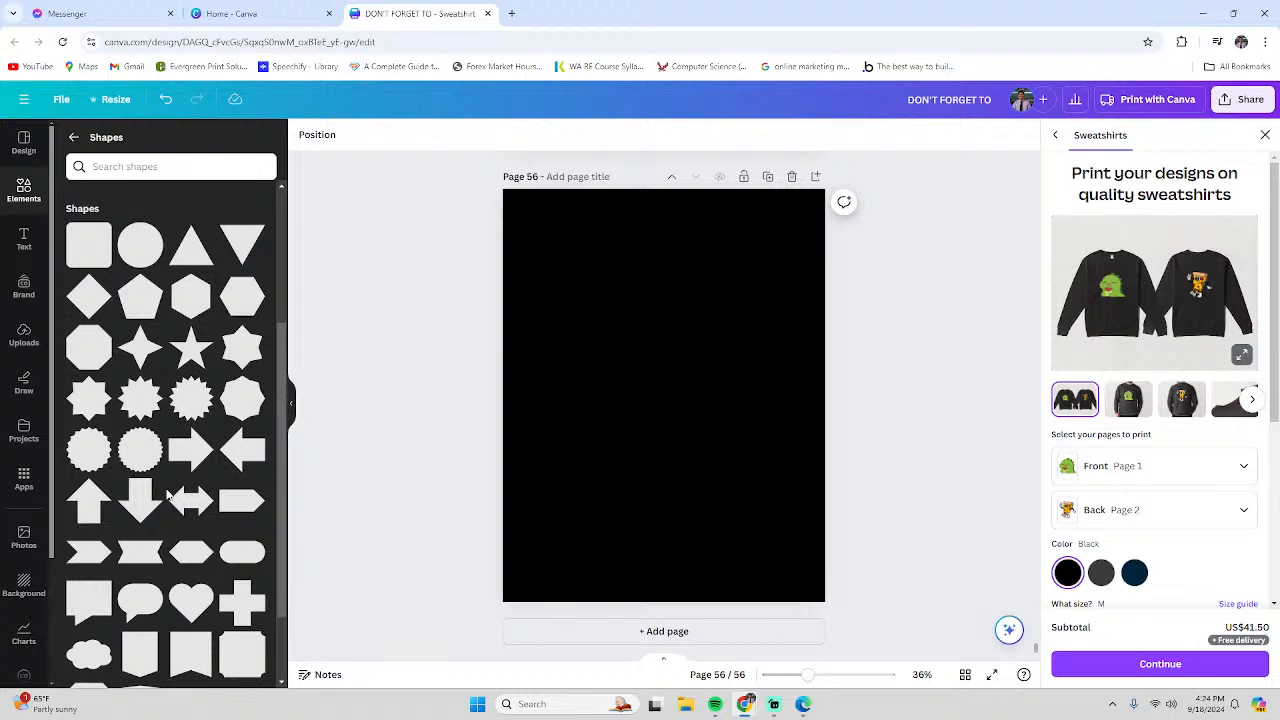
{"action": "scroll", "coordinate": [168, 494], "scroll_direction": "down", "scroll_amount": 2}
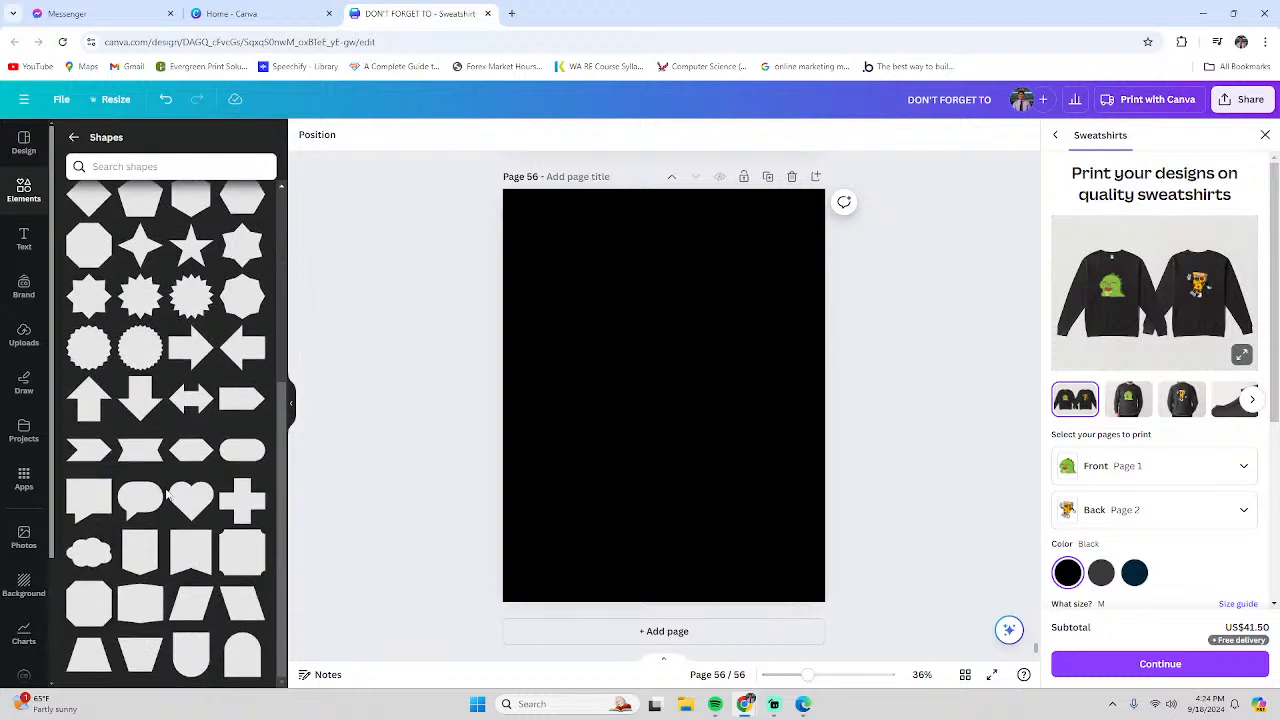
{"action": "left_click", "coordinate": [140, 497]}
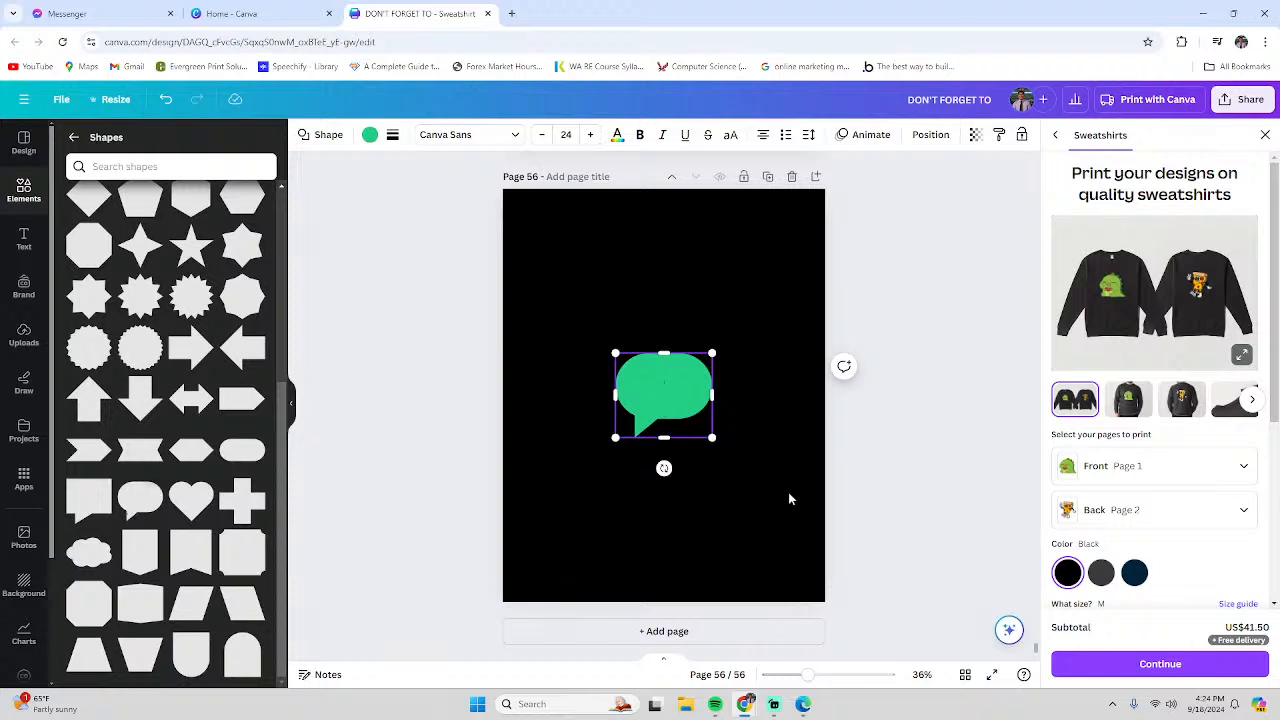
Enlarge the green speech bubble to fill most of the page width and center it horizontally
{"action": "left_click_drag", "start_coordinate": [712, 437], "coordinate": [814, 523]}
{"action": "left_click_drag", "start_coordinate": [682, 422], "coordinate": [653, 357]}
{"action": "left_click_drag", "start_coordinate": [585, 457], "coordinate": [529, 503]}
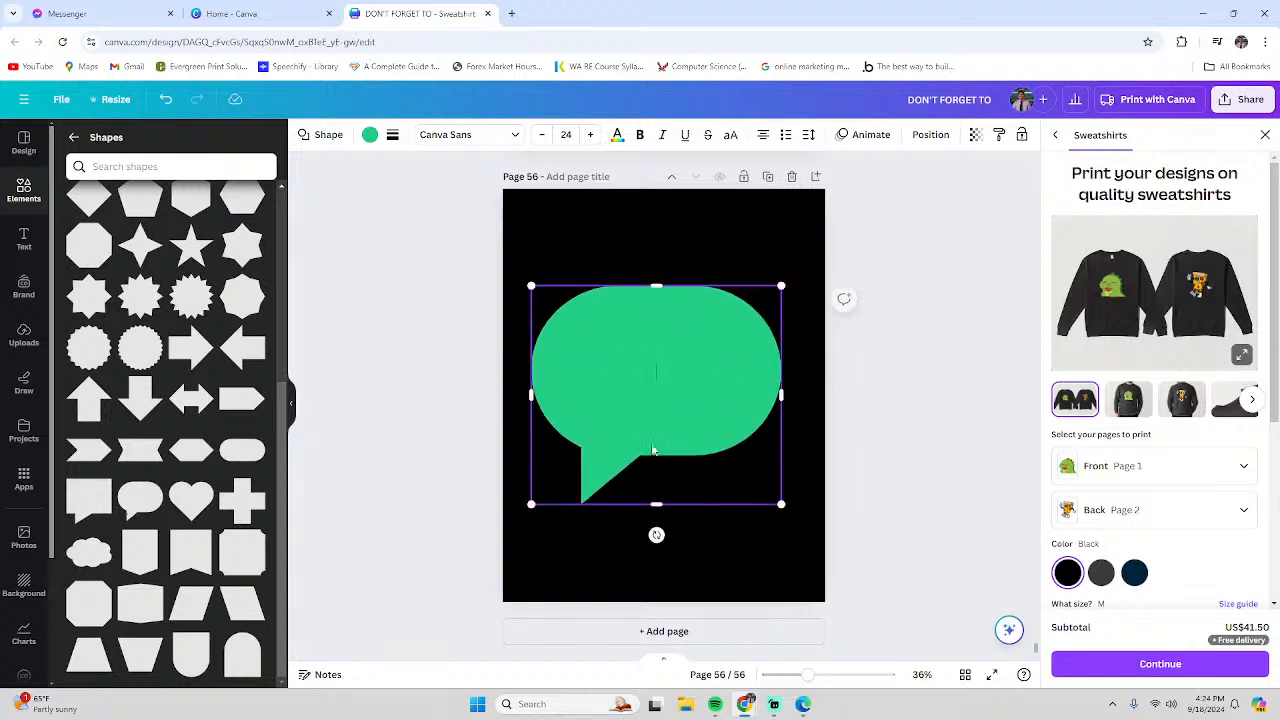
{"action": "mouse_move", "coordinate": [692, 439]}
{"action": "left_mouse_down"}
{"action": "mouse_move", "coordinate": [721, 443]}
{"action": "mouse_move", "coordinate": [700, 452]}
{"action": "left_mouse_up"}
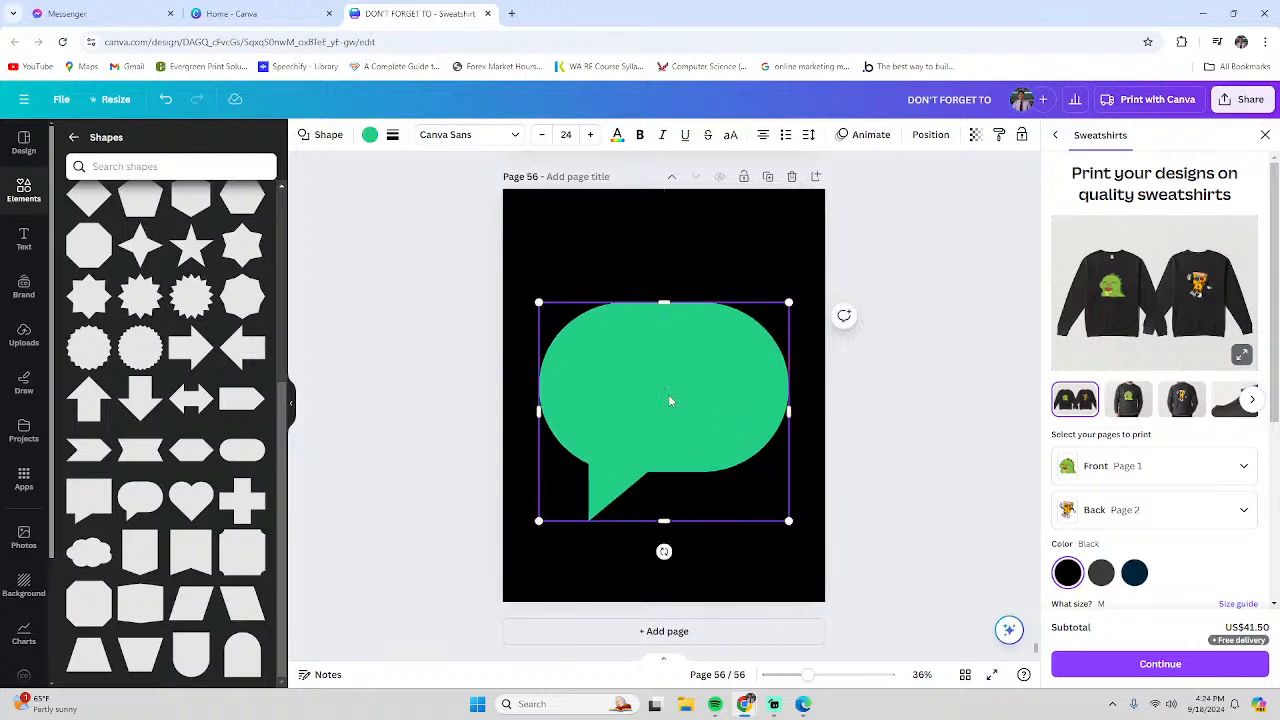
Find the "Tech glitch" font combination among the text styles and place it in the middle of the speech bubble
{"action": "left_click", "coordinate": [24, 244]}
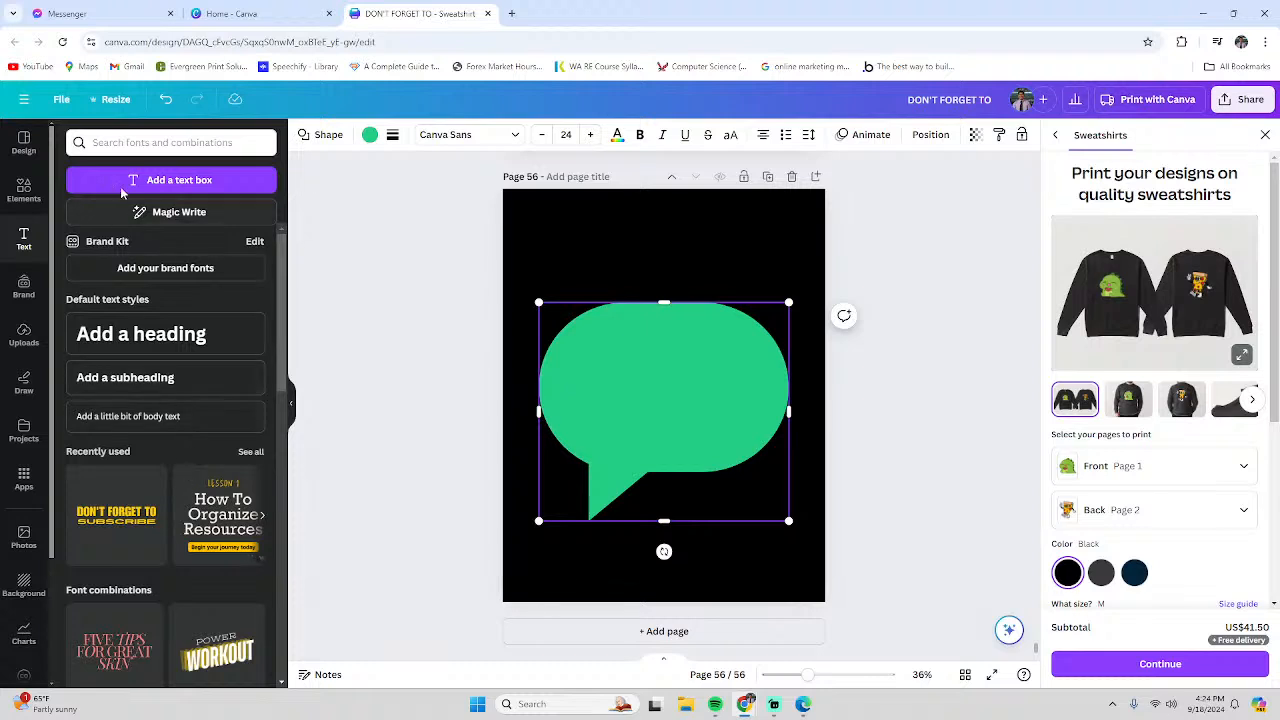
{"action": "left_click", "coordinate": [135, 142]}
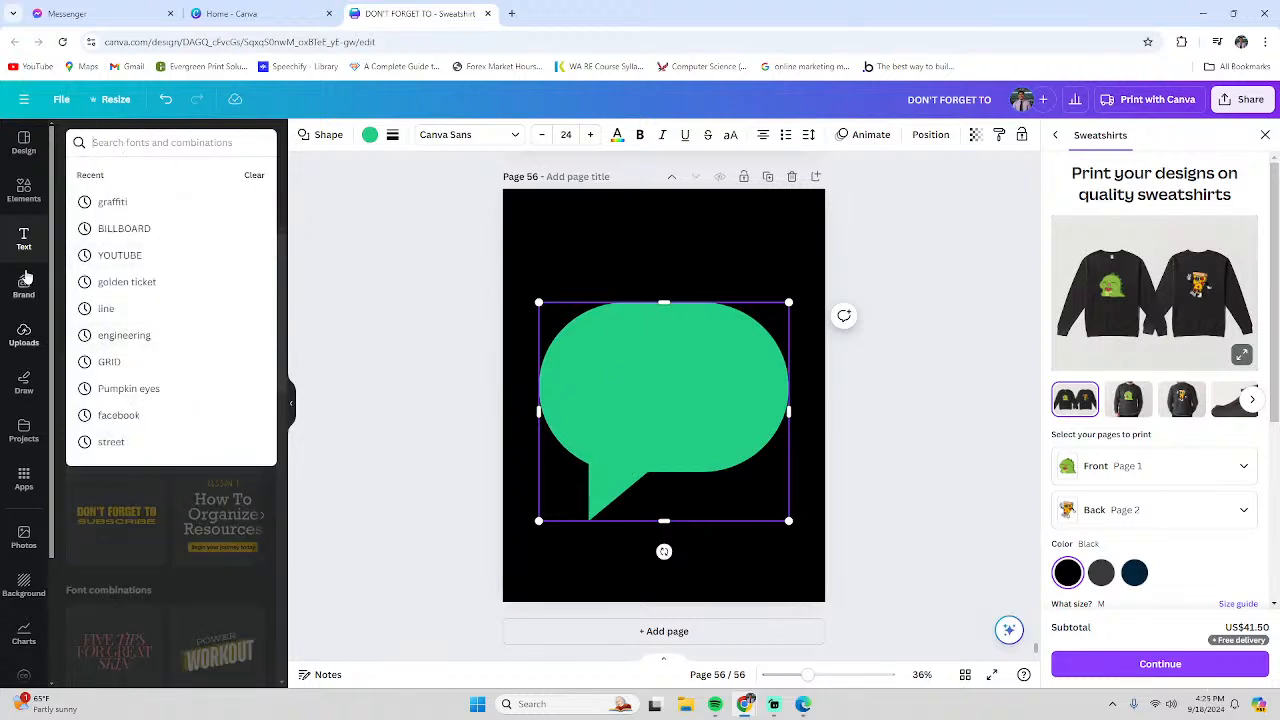
{"action": "left_click", "coordinate": [26, 238]}
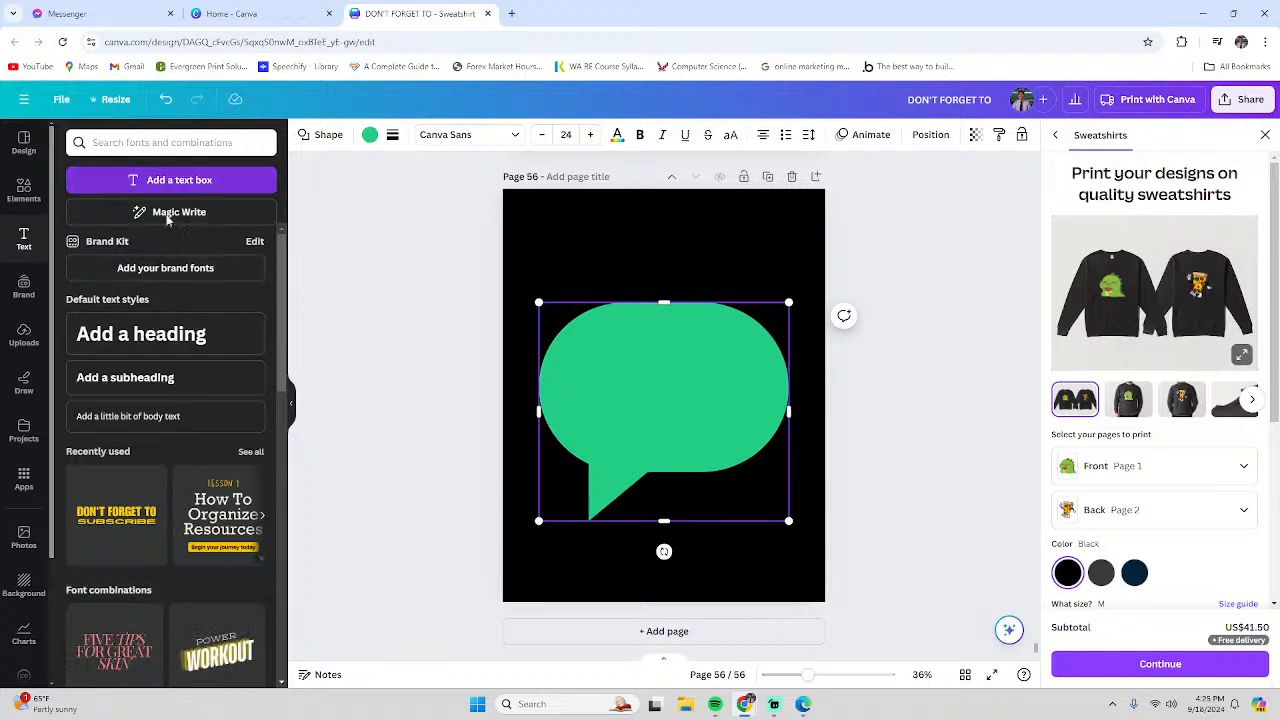
{"action": "scroll", "coordinate": [163, 545], "scroll_direction": "down", "scroll_amount": 5}
{"action": "scroll", "coordinate": [163, 545], "scroll_direction": "down", "scroll_amount": 1}
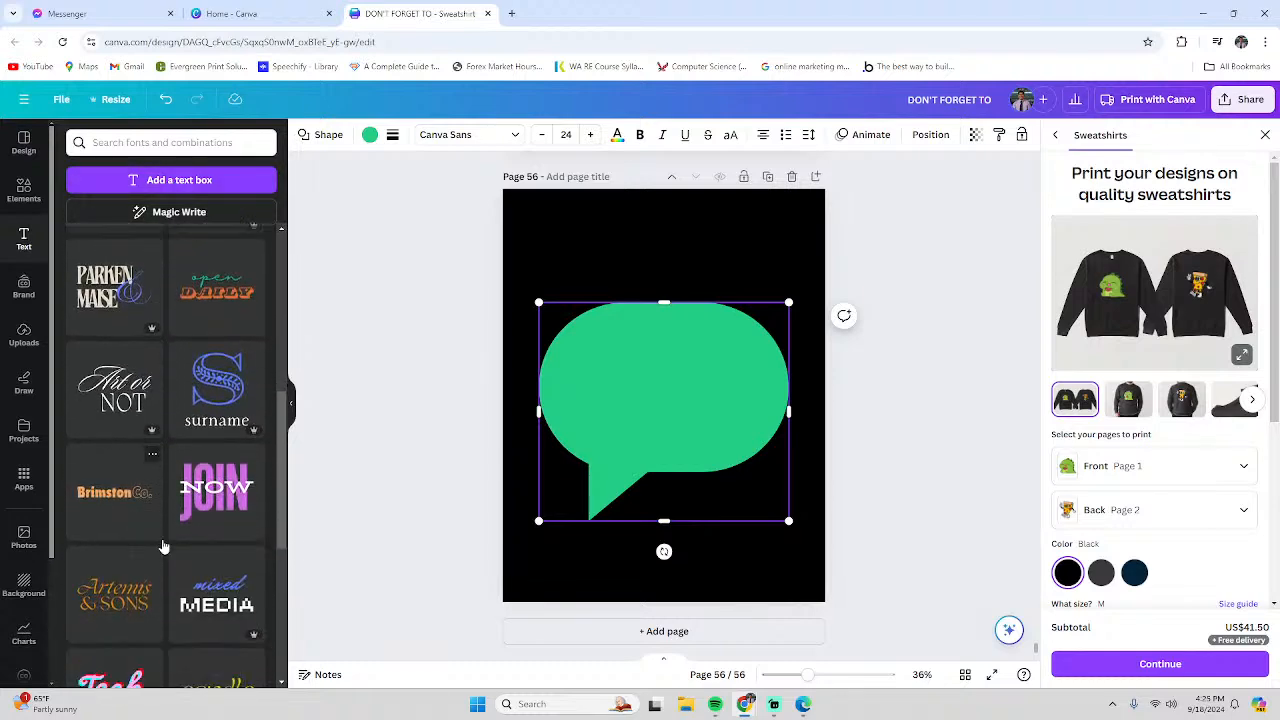
{"action": "scroll", "coordinate": [163, 545], "scroll_direction": "down", "scroll_amount": 5}
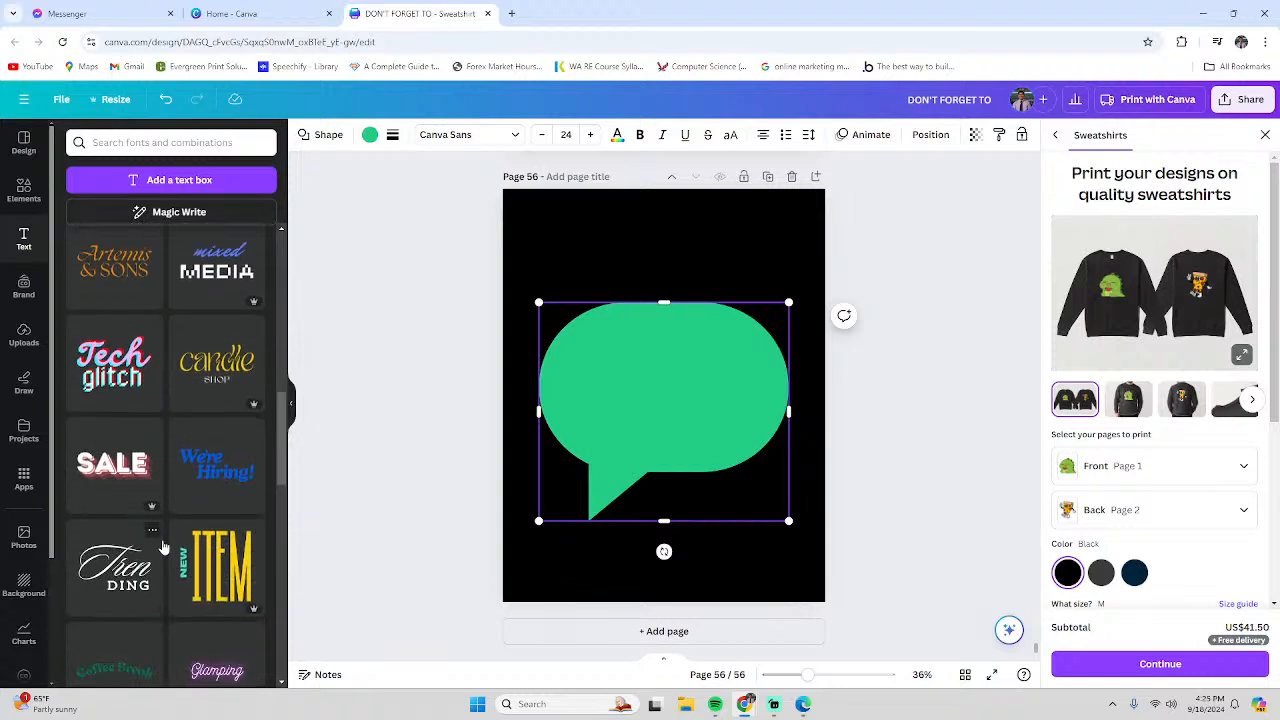
{"action": "scroll", "coordinate": [117, 311], "scroll_direction": "down", "scroll_amount": 2}
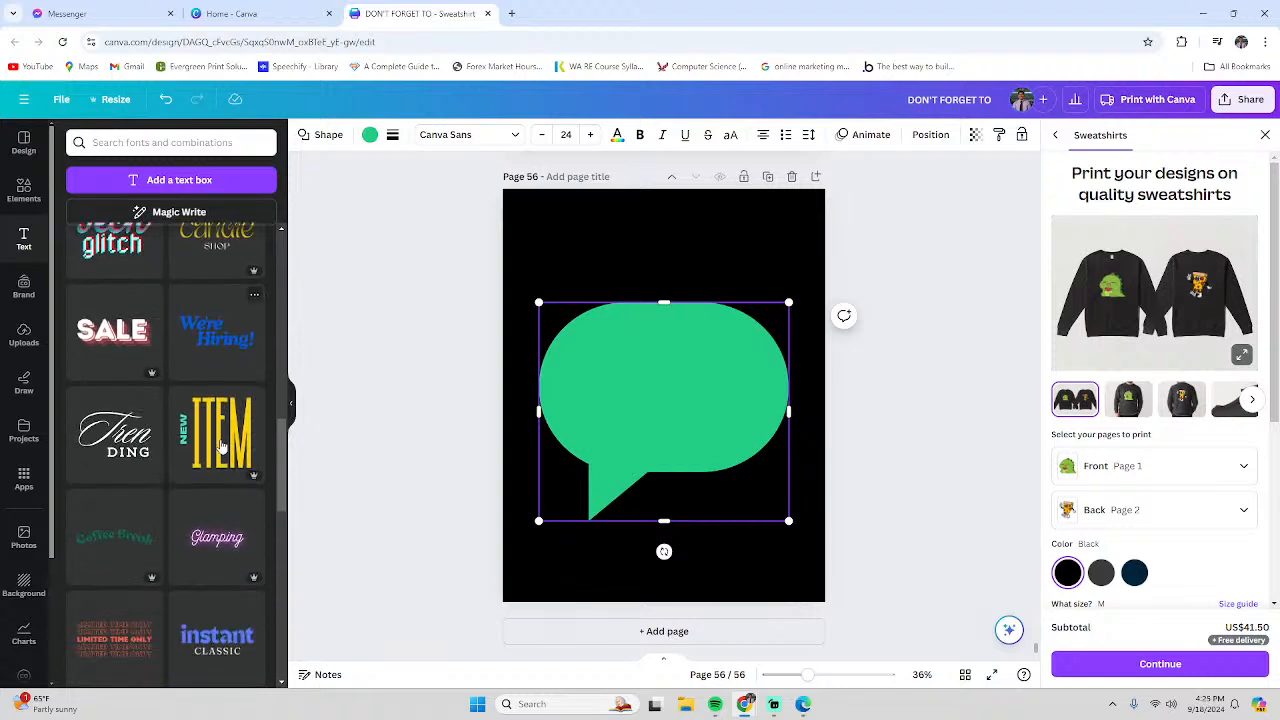
{"action": "scroll", "coordinate": [117, 311], "scroll_direction": "up", "scroll_amount": 2}
{"action": "left_click_drag", "start_coordinate": [117, 360], "coordinate": [658, 398]}
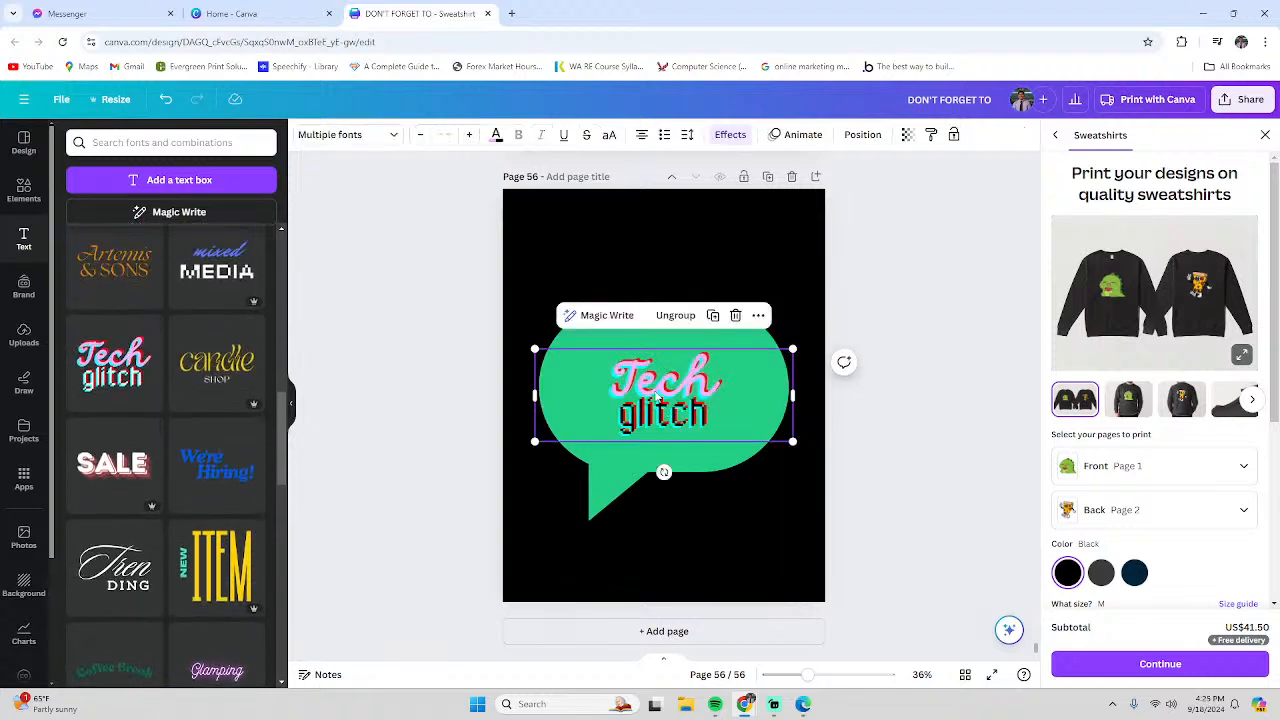
Replace the word "Tech" in the text combination with "Create", and clear that upper line completely
{"action": "left_click", "coordinate": [683, 376]}
{"action": "left_click", "coordinate": [696, 385]}
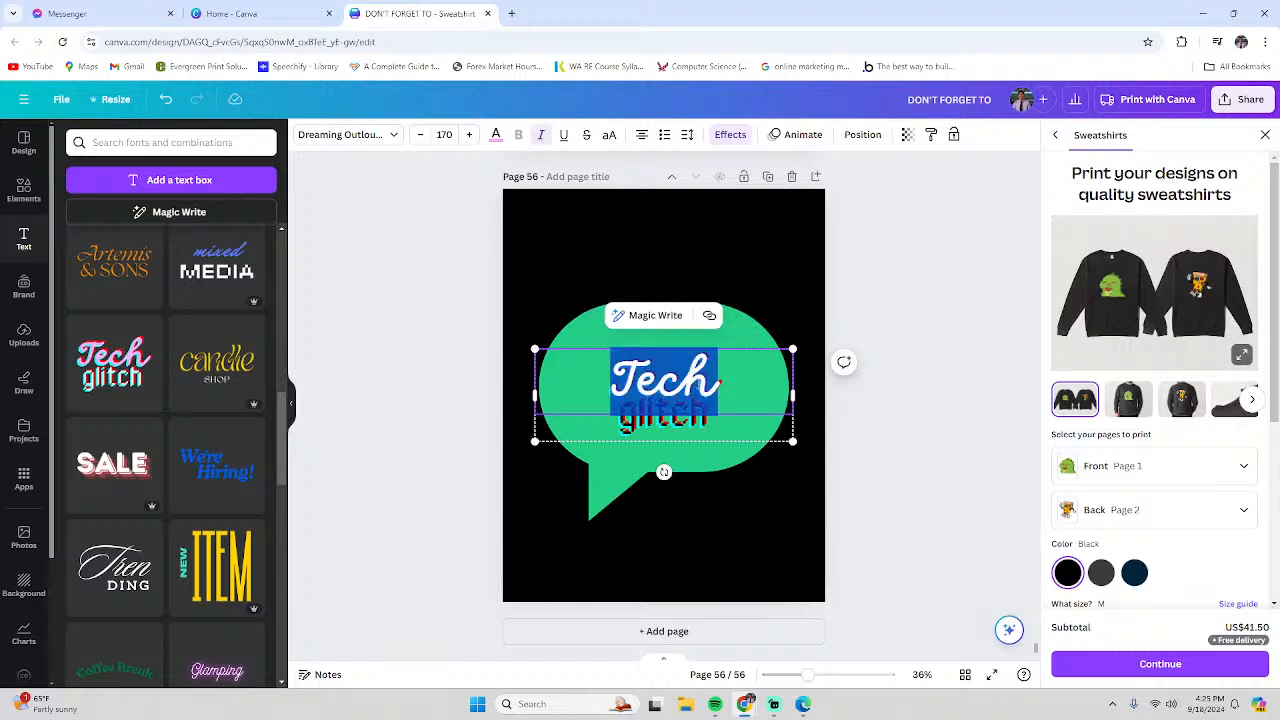
{"action": "left_click", "coordinate": [716, 408]}
{"action": "double_click", "coordinate": [716, 408]}
{"action": "double_click", "coordinate": [700, 418]}
{"action": "left_click", "coordinate": [687, 401]}
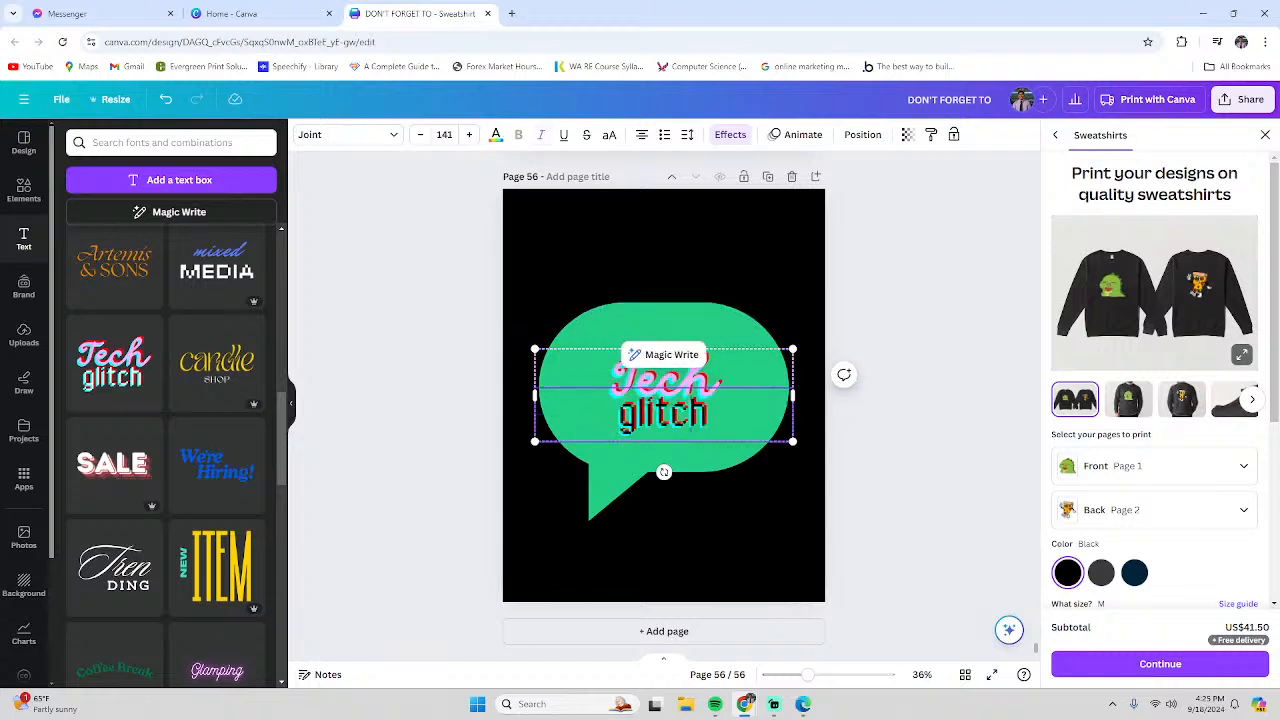
{"action": "left_click", "coordinate": [683, 389]}
{"action": "double_click", "coordinate": [683, 389]}
{"action": "type", "text": "Create"}
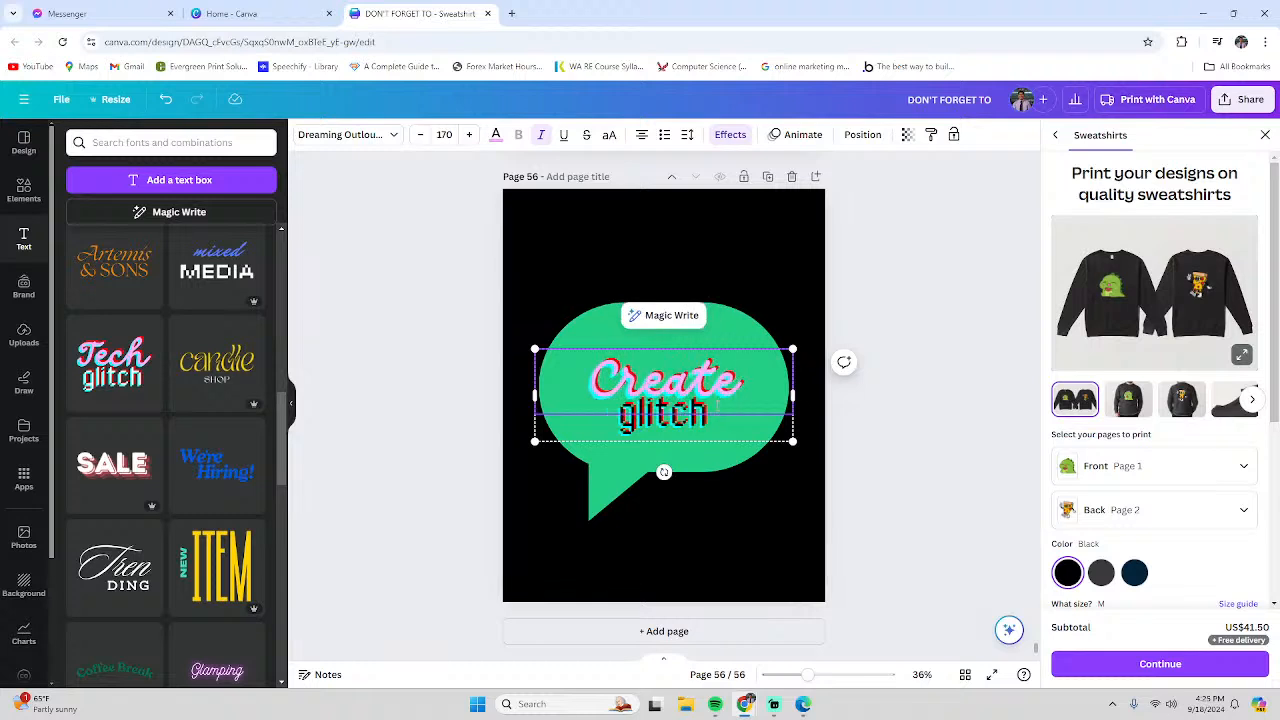
{"action": "key", "text": "BackSpace"}
{"action": "key", "text": "BackSpace"}
{"action": "key", "text": "BackSpace"}
{"action": "key", "text": "BackSpace"}
{"action": "key", "text": "BackSpace"}
{"action": "key", "text": "BackSpace"}
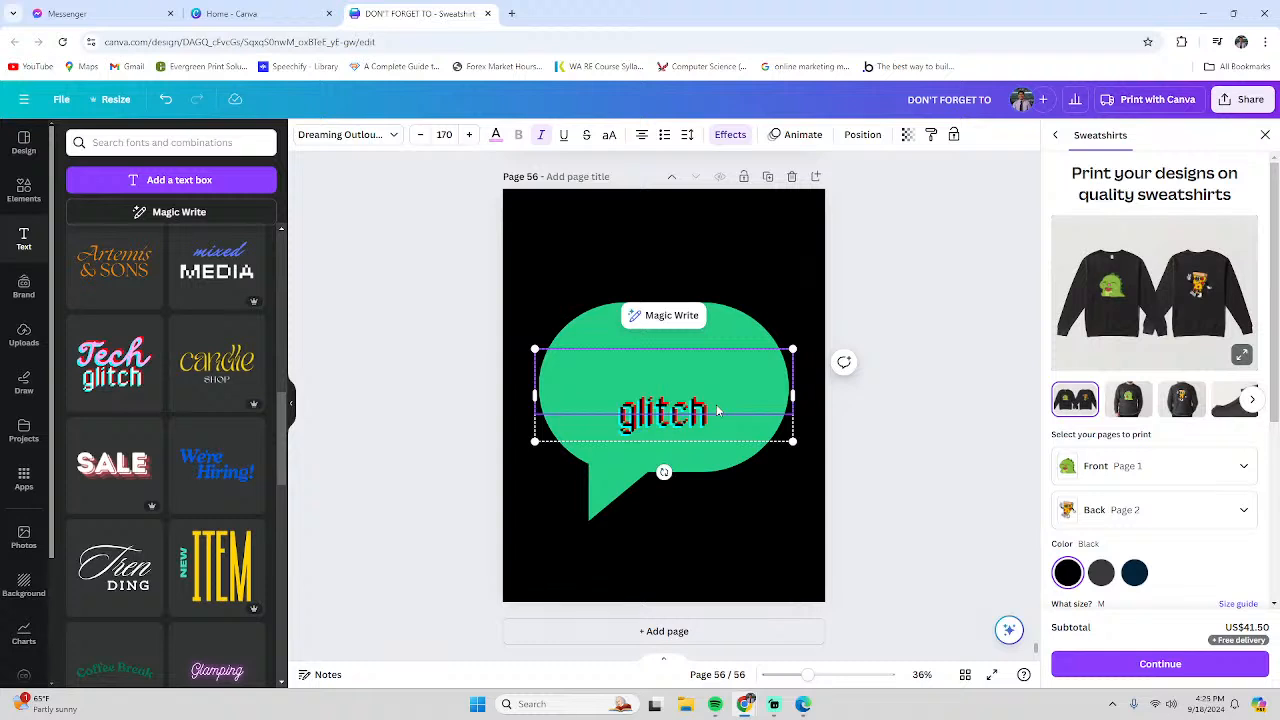
{"action": "type", "text": "C"}
{"action": "key", "text": "BackSpace"}
{"action": "type", "text": "d"}
{"action": "key", "text": "BackSpace"}
{"action": "type", "text": "D"}
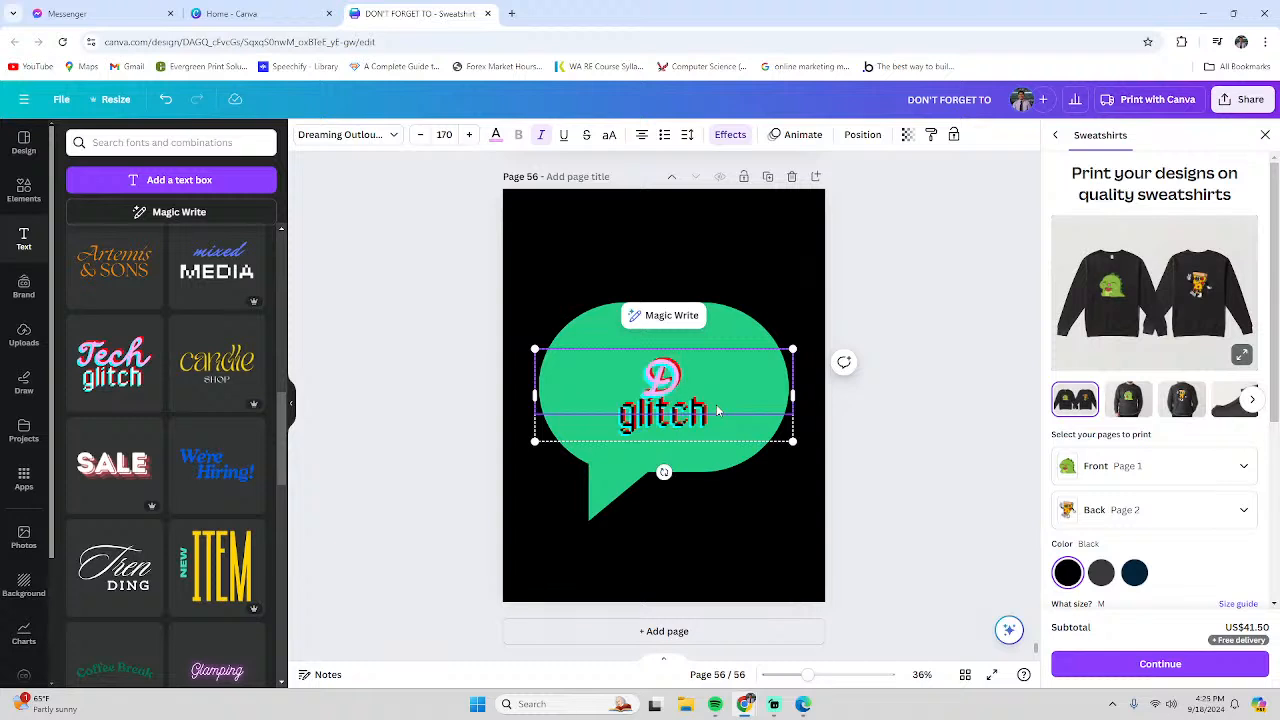
{"action": "key", "text": "BackSpace"}
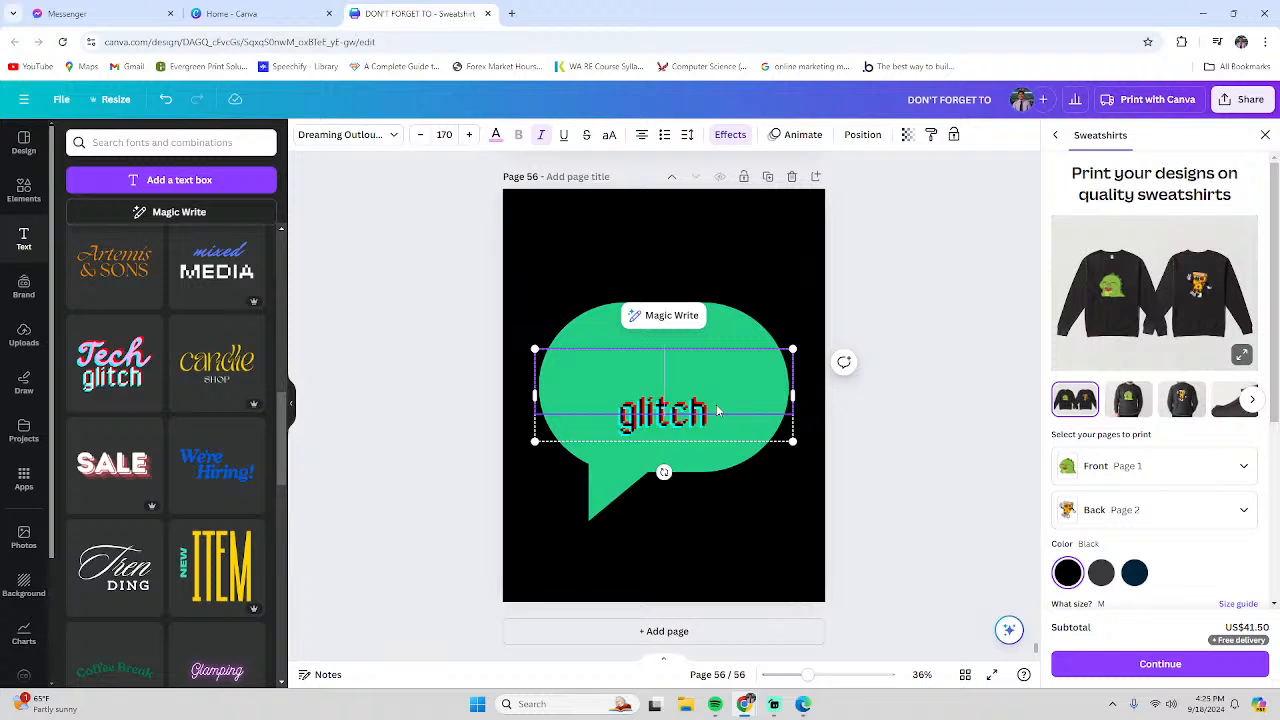
{"action": "type", "text": "A"}
{"action": "key", "text": "BackSpace"}
{"action": "type", "text": "T"}
{"action": "key", "text": "BackSpace"}
{"action": "type", "text": "Fa"}
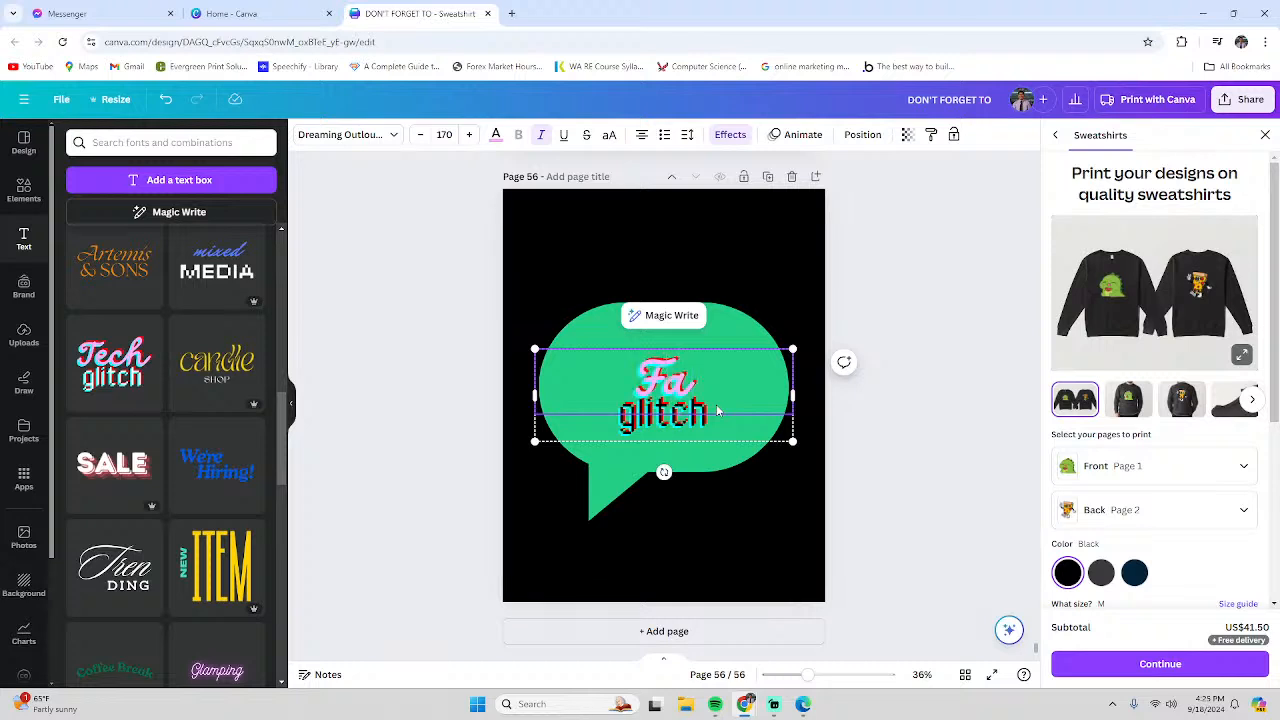
{"action": "key", "text": "BackSpace"}
{"action": "key", "text": "BackSpace"}
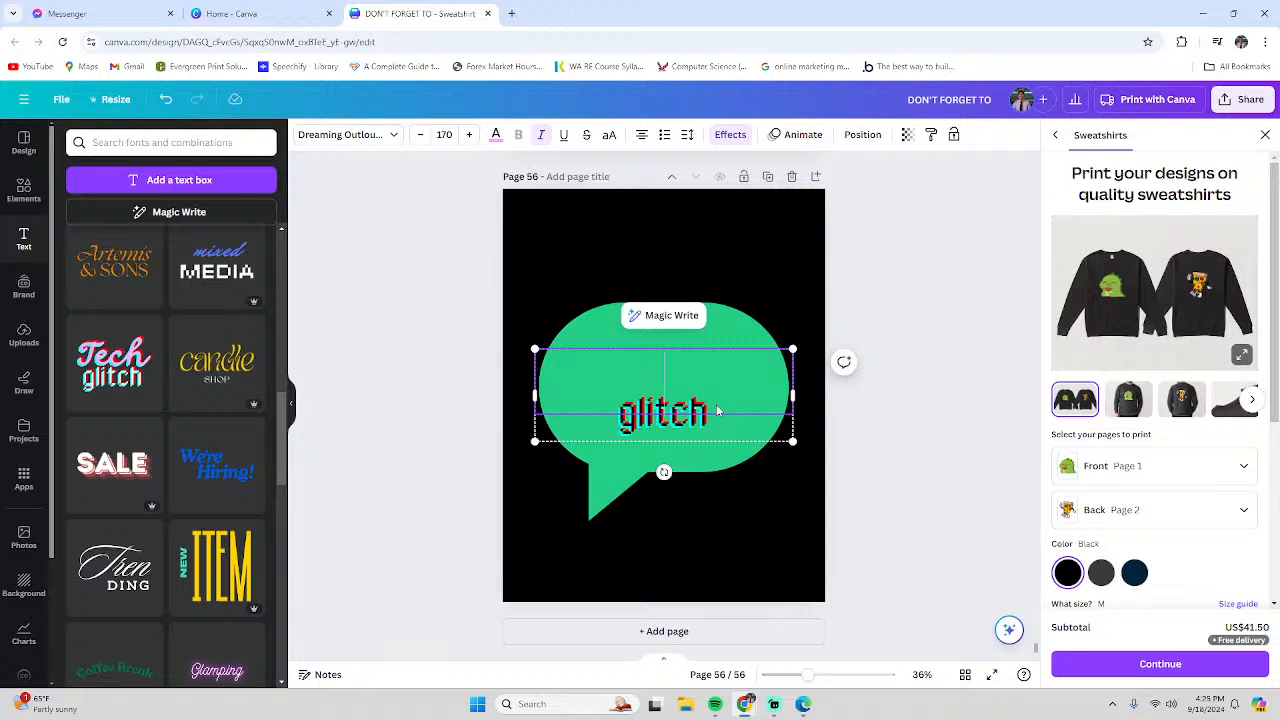
Replace the word "glitch" in the speech bubble with "I love you"
{"action": "left_click", "coordinate": [757, 521]}
{"action": "double_click", "coordinate": [656, 412]}
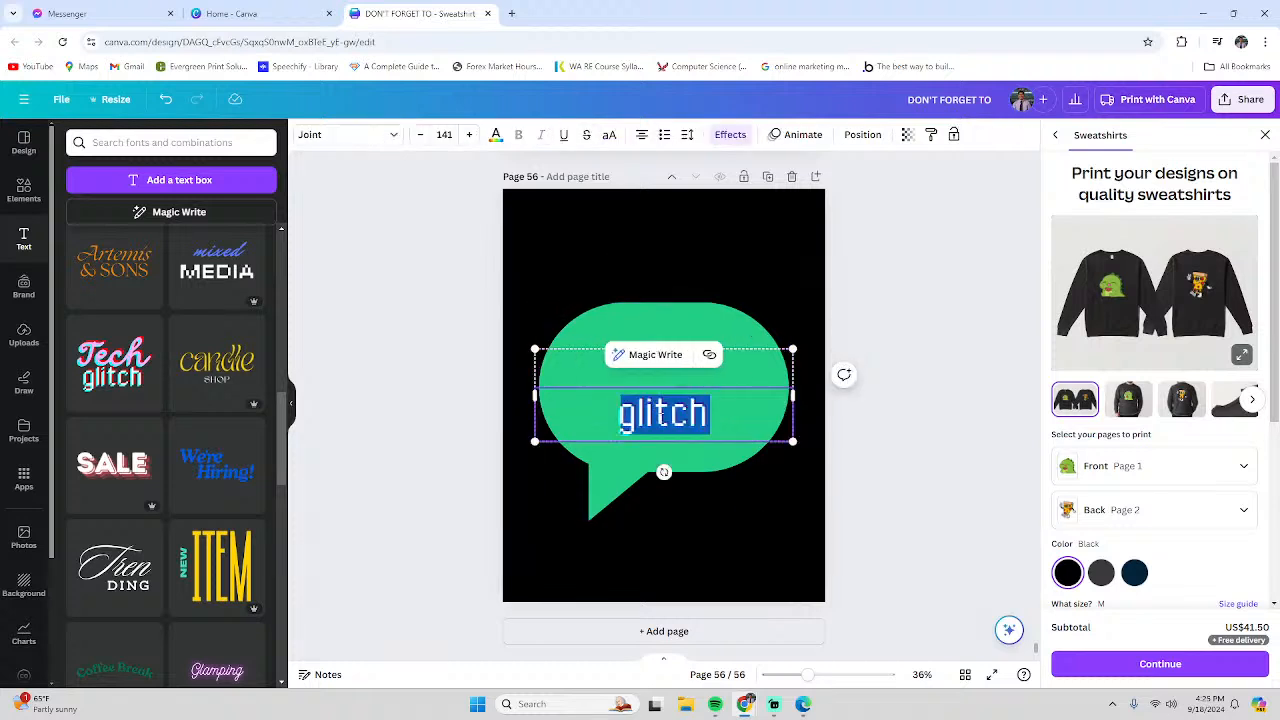
{"action": "left_click", "coordinate": [656, 412]}
{"action": "double_click", "coordinate": [670, 405]}
{"action": "key", "text": "BackSpace"}
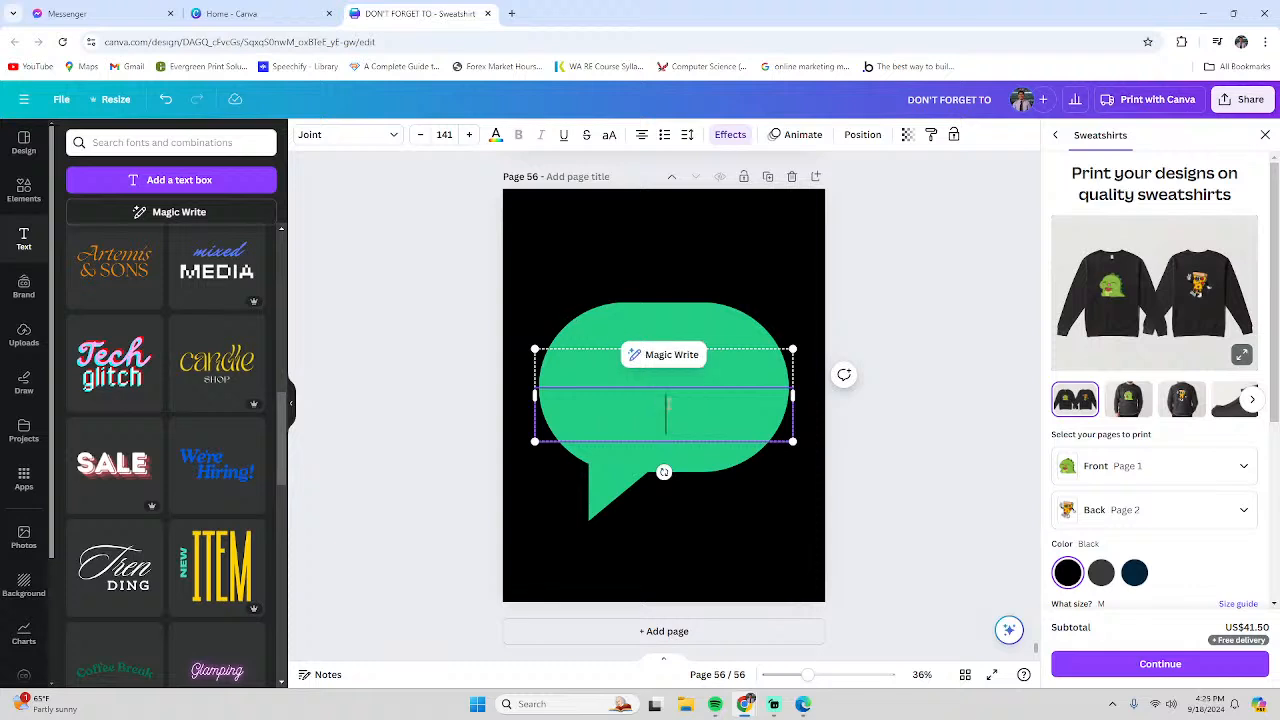
{"action": "type", "text": "I lov"}
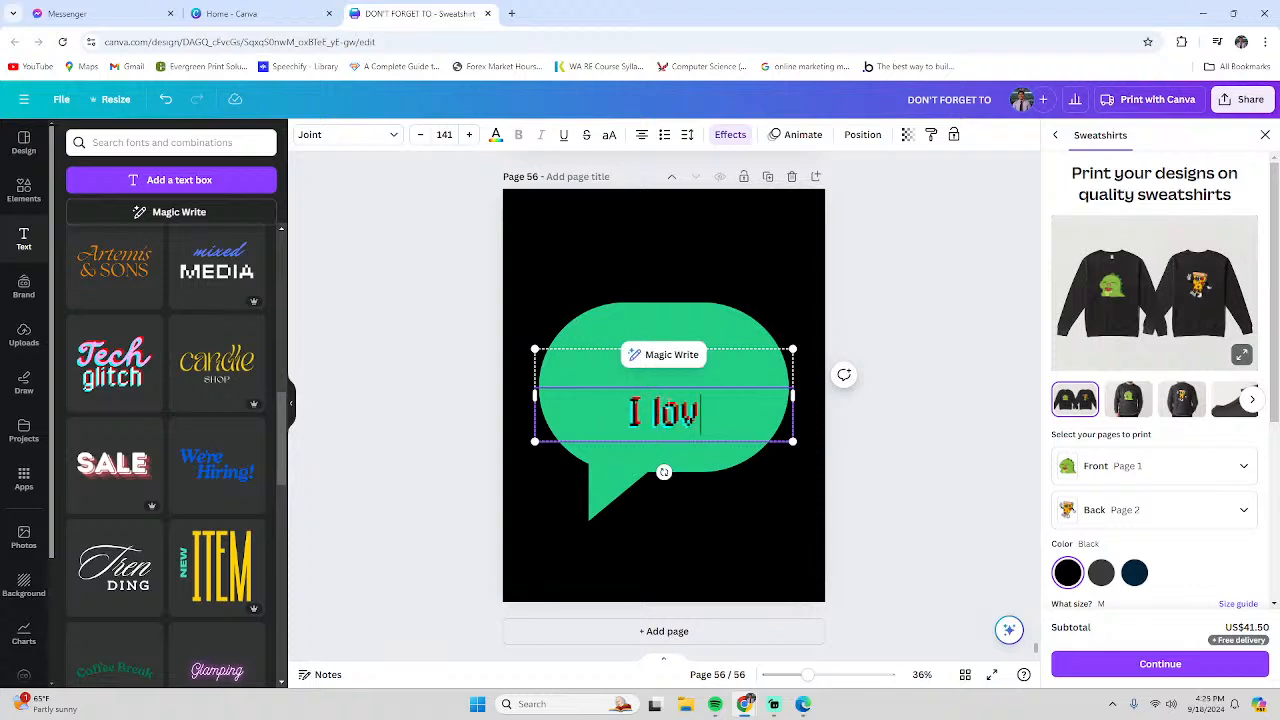
{"action": "type", "text": "e You"}
{"action": "key", "text": "BackSpace"}
{"action": "key", "text": "BackSpace"}
{"action": "key", "text": "BackSpace"}
{"action": "key", "text": "BackSpace"}
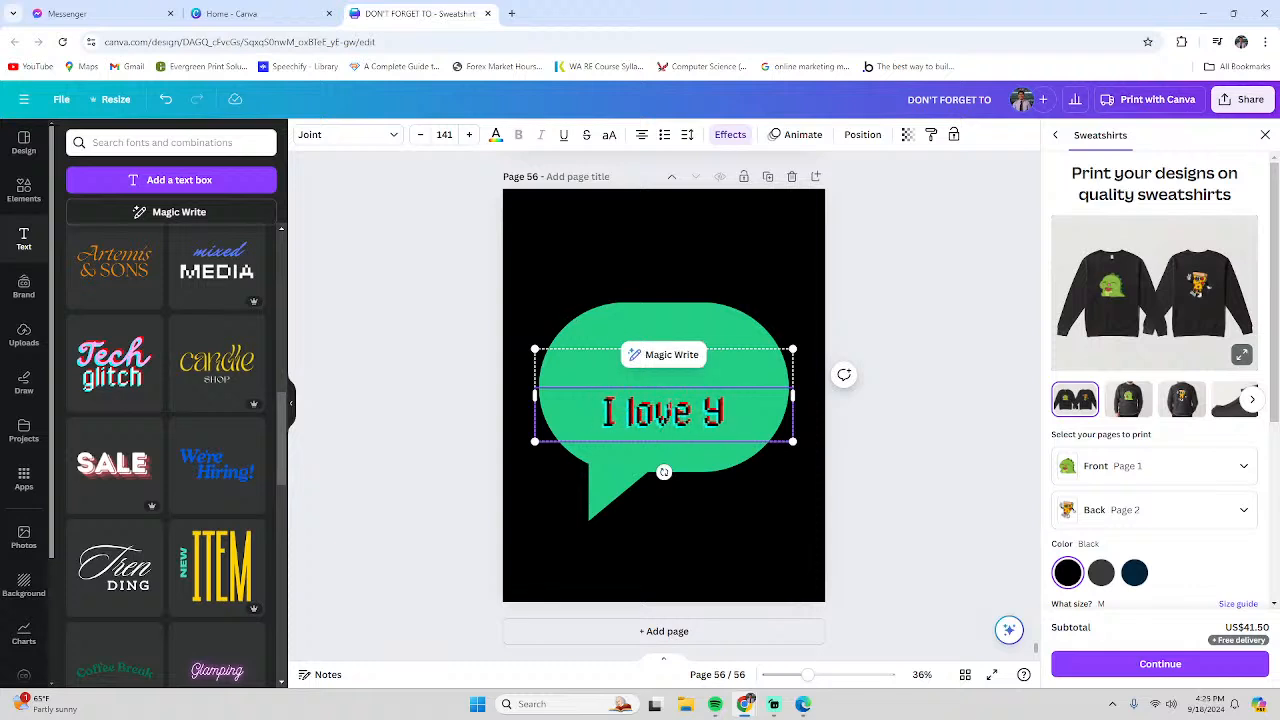
{"action": "type", "text": "you"}
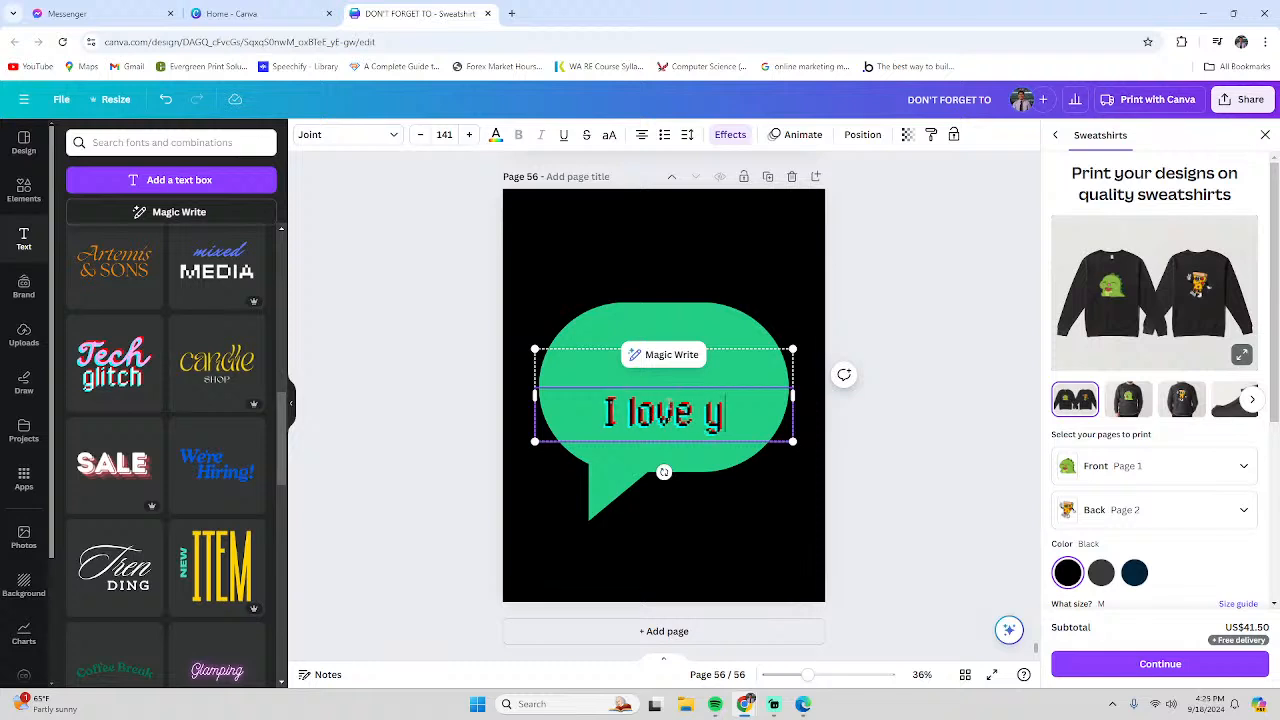
{"action": "left_click", "coordinate": [913, 508]}
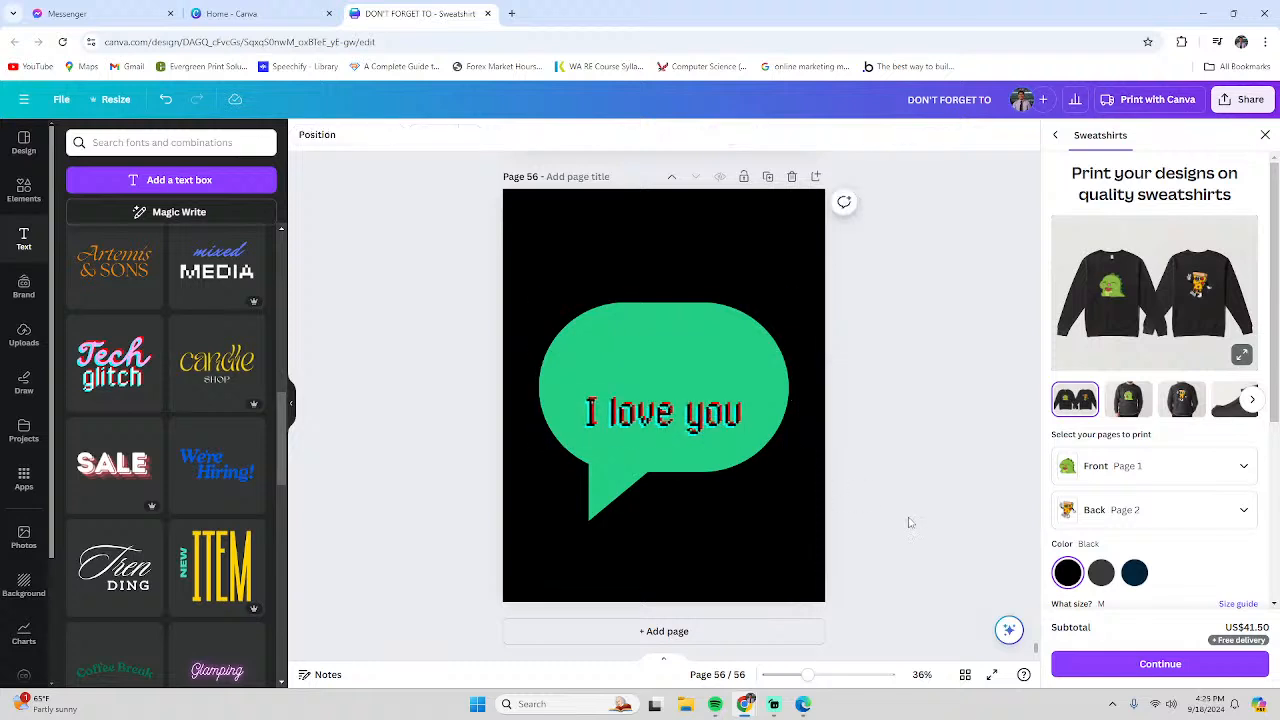
Move the "I love you" text up to the vertical middle of the speech bubble
{"action": "left_click", "coordinate": [683, 420]}
{"action": "left_click_drag", "start_coordinate": [680, 414], "coordinate": [681, 384]}
{"action": "left_click", "coordinate": [903, 402]}
Shrink the green speech bubble, stretch it wider than before relative to its height, and reposition it around the text
{"action": "left_click", "coordinate": [677, 451]}
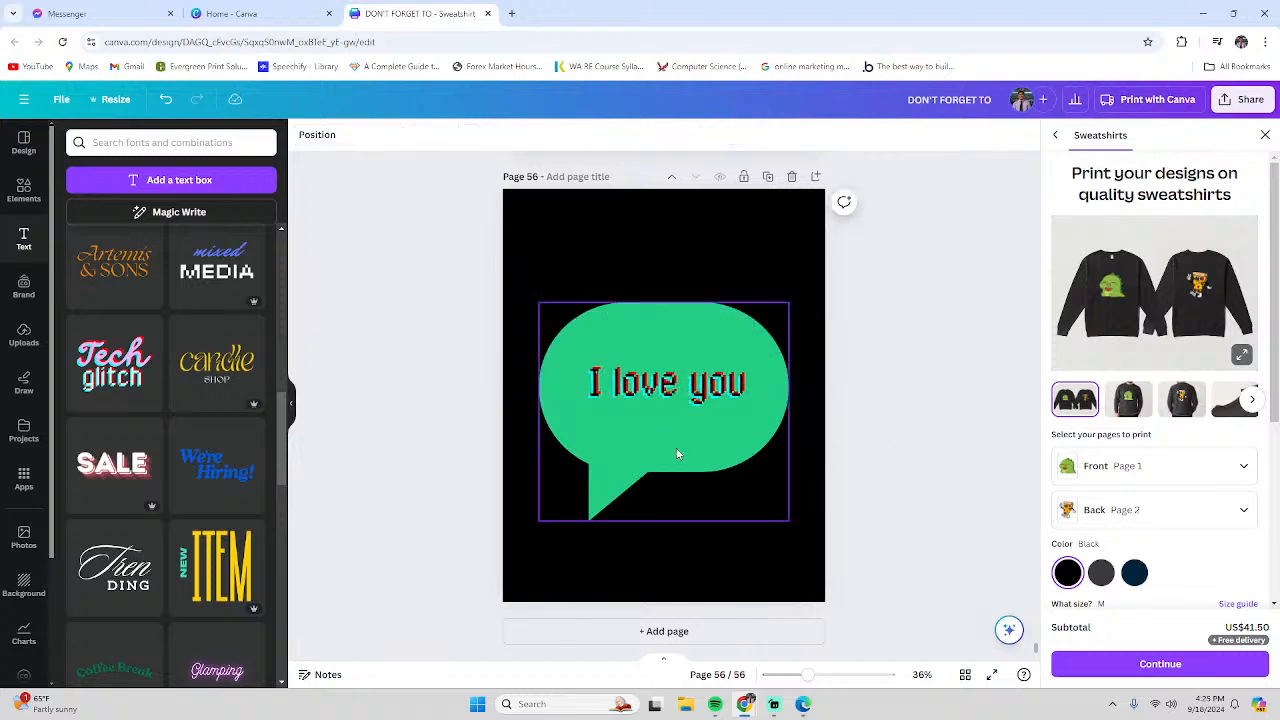
{"action": "left_click_drag", "start_coordinate": [788, 520], "coordinate": [750, 456]}
{"action": "left_click", "coordinate": [812, 438]}
{"action": "left_click", "coordinate": [731, 446]}
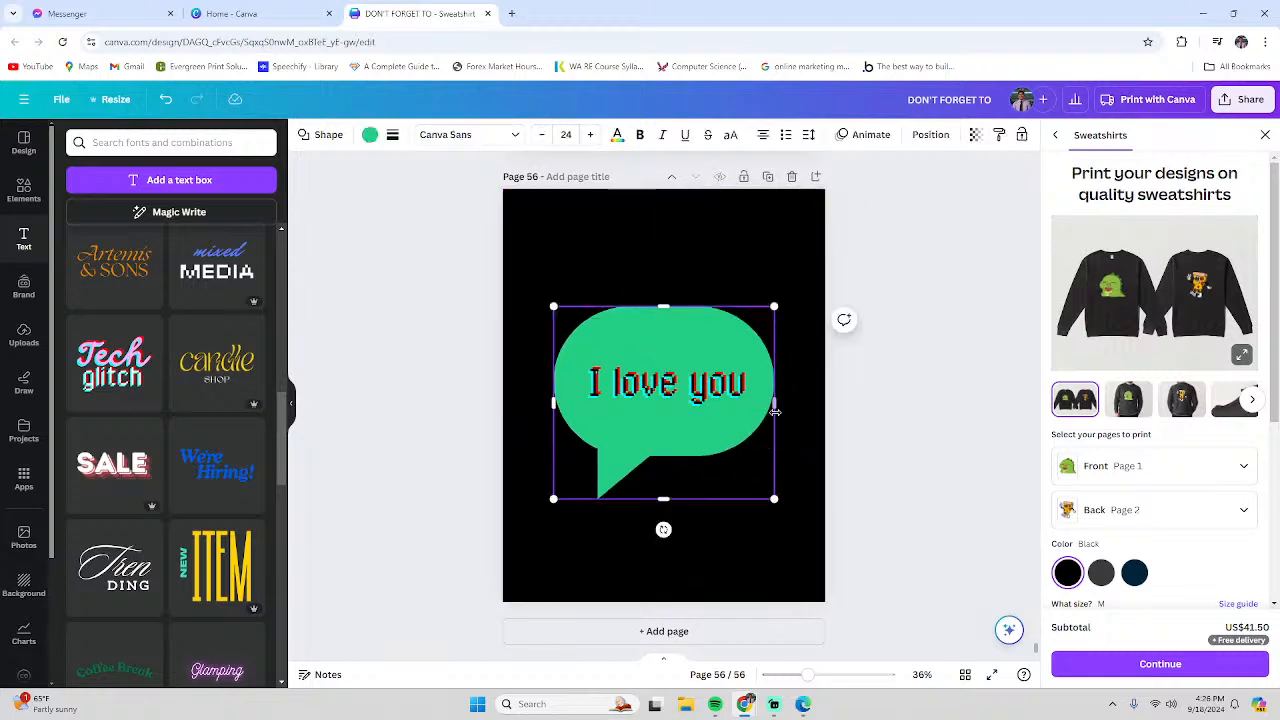
{"action": "left_click_drag", "start_coordinate": [774, 403], "coordinate": [801, 403]}
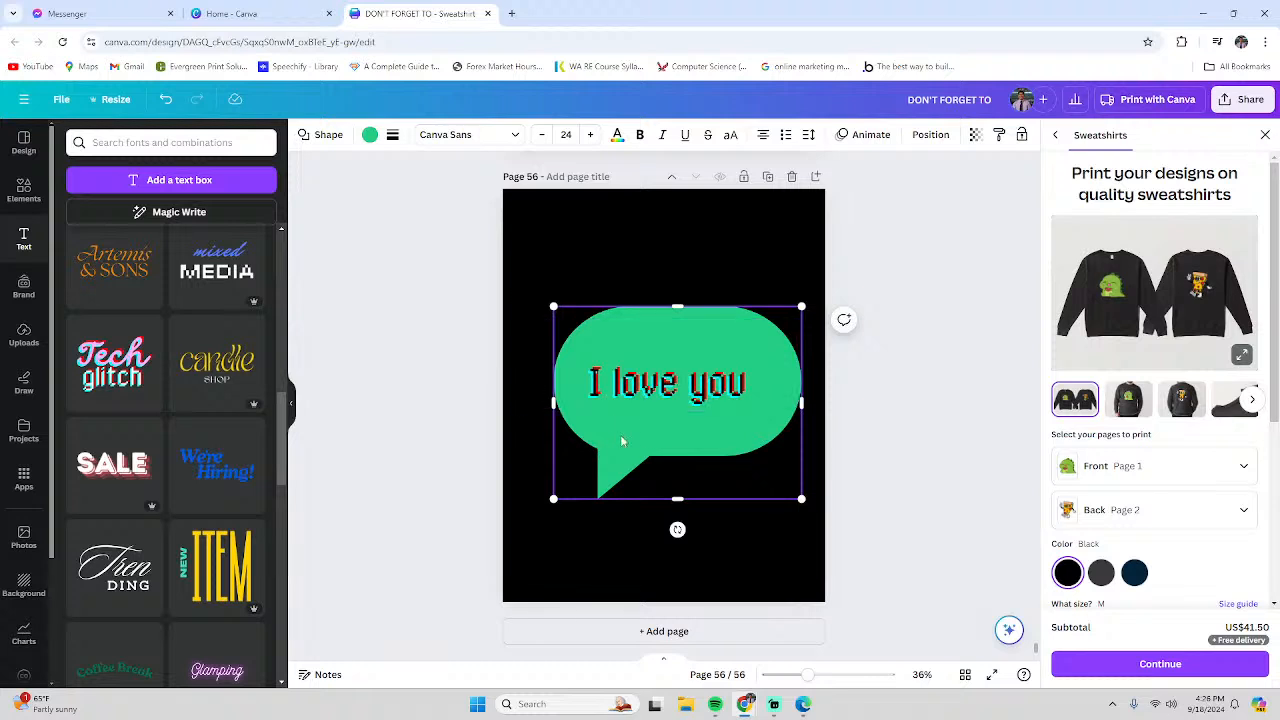
{"action": "left_click_drag", "start_coordinate": [648, 454], "coordinate": [633, 447]}
{"action": "left_click", "coordinate": [878, 428]}
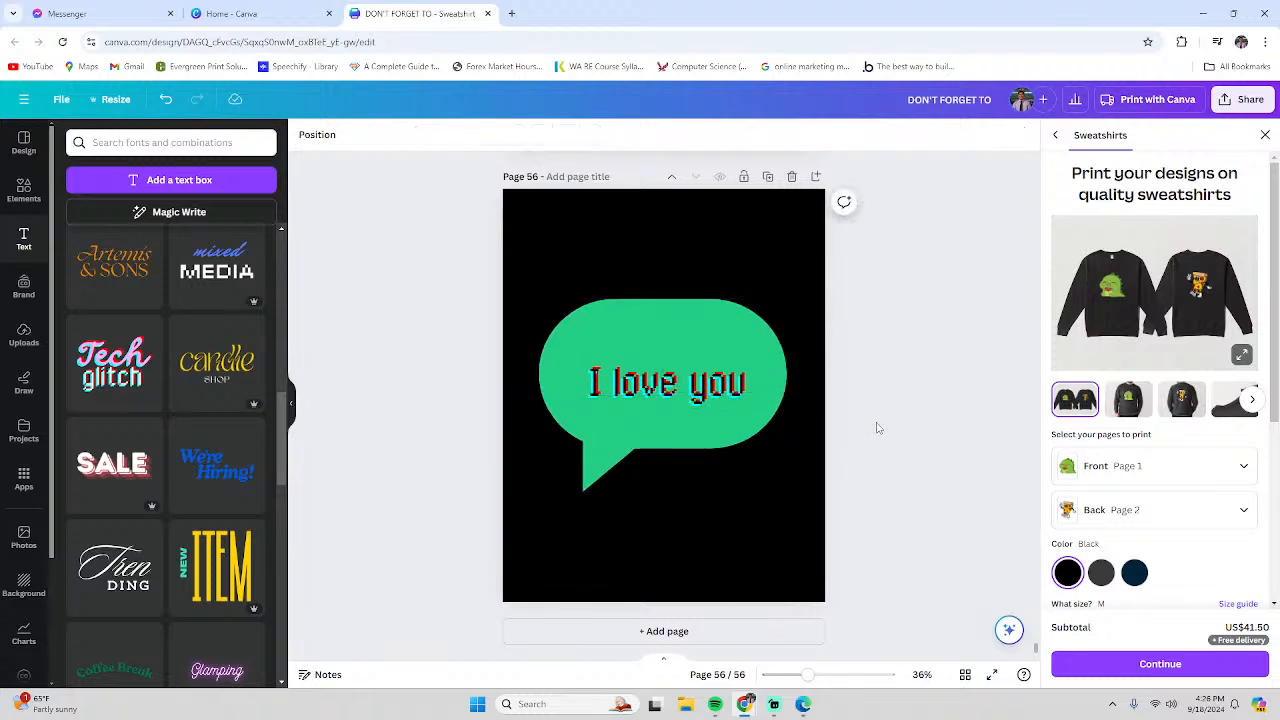
Enlarge "I love you" to font size 187 across the speech bubble, and move the bubble and text down together, centered on the page
{"action": "left_click", "coordinate": [787, 357]}
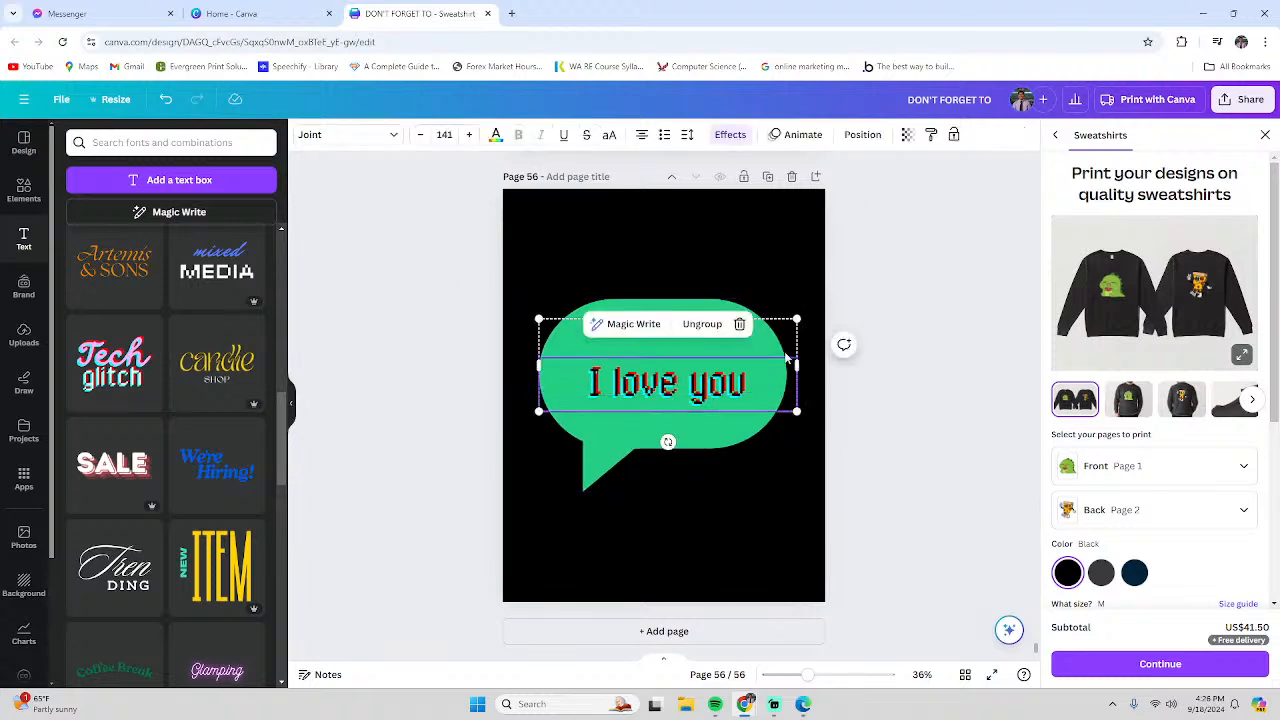
{"action": "left_click_drag", "start_coordinate": [805, 315], "coordinate": [888, 286]}
{"action": "left_click_drag", "start_coordinate": [724, 372], "coordinate": [680, 374]}
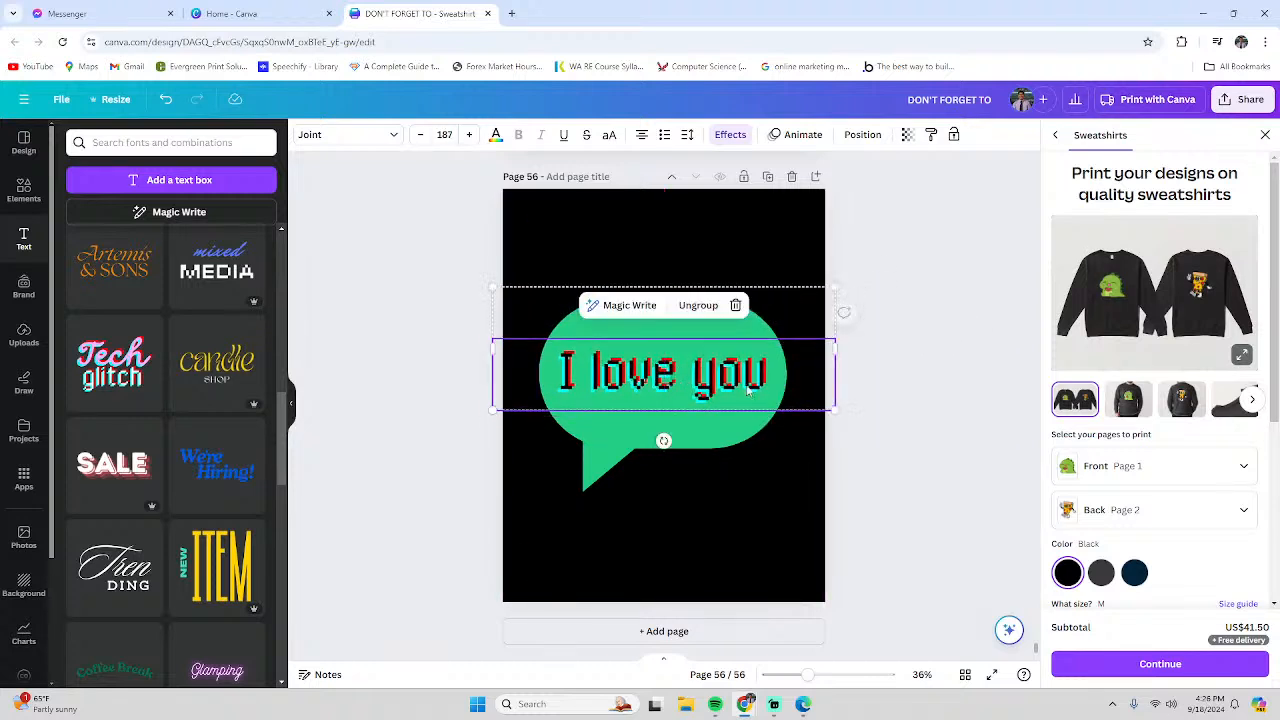
{"action": "left_click", "coordinate": [937, 434]}
{"action": "left_click_drag", "start_coordinate": [443, 283], "coordinate": [769, 451]}
{"action": "left_click", "coordinate": [990, 443]}
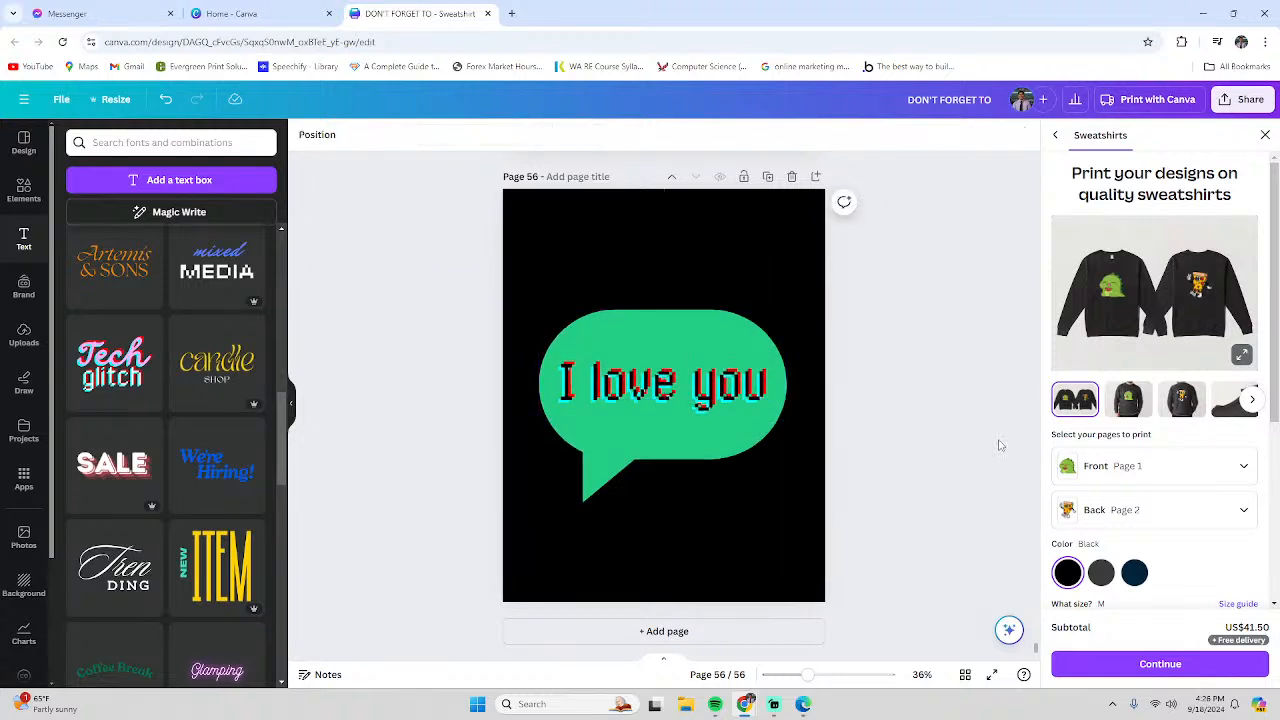
Try purple, turquoise and teal fills on the speech bubble and settle on the bright cyan-blue default solid color
{"action": "scroll", "coordinate": [894, 506], "scroll_direction": "up", "scroll_amount": 2}
{"action": "scroll", "coordinate": [891, 511], "scroll_direction": "down", "scroll_amount": 2}
{"action": "left_click", "coordinate": [666, 439]}
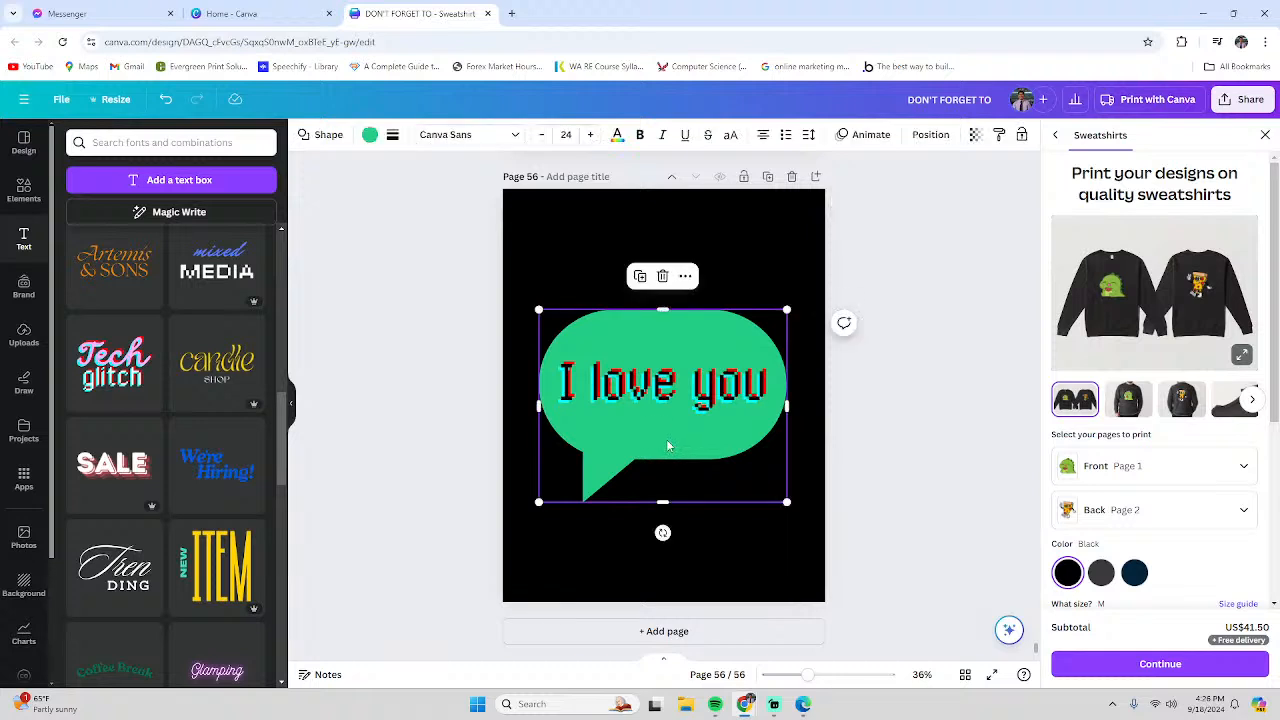
{"action": "left_click", "coordinate": [369, 134]}
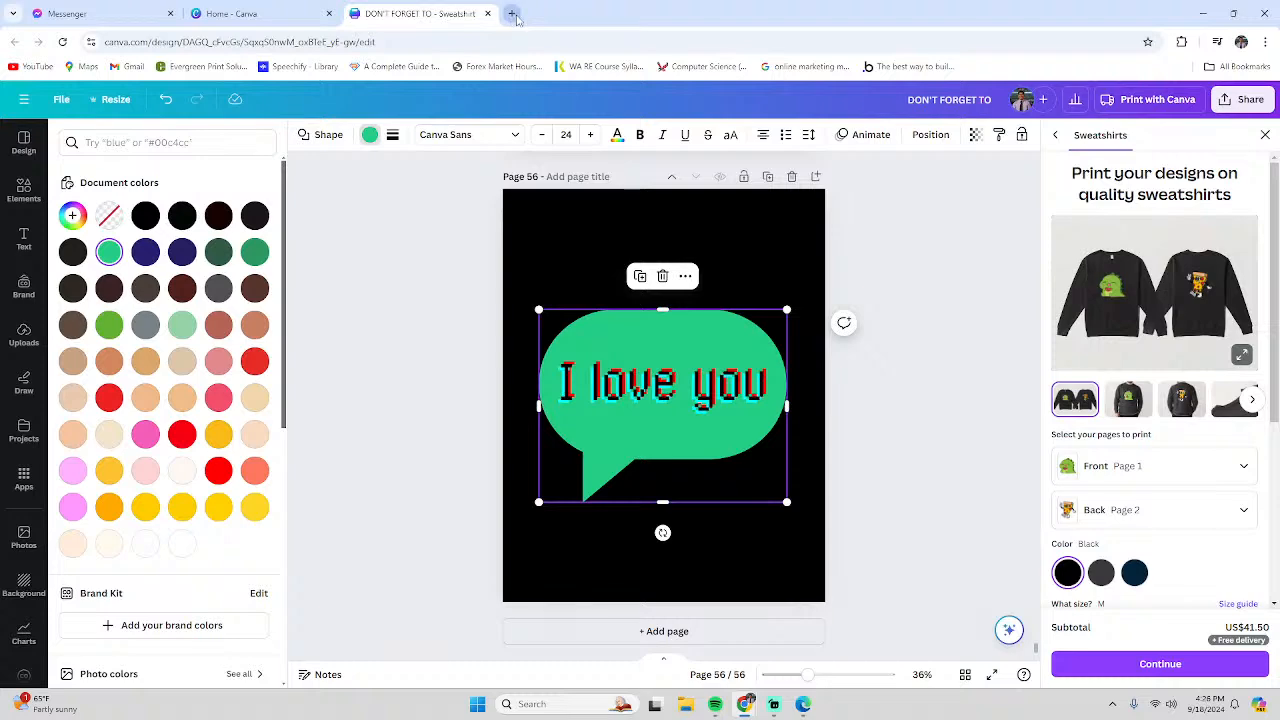
{"action": "scroll", "coordinate": [113, 604], "scroll_direction": "down", "scroll_amount": 5}
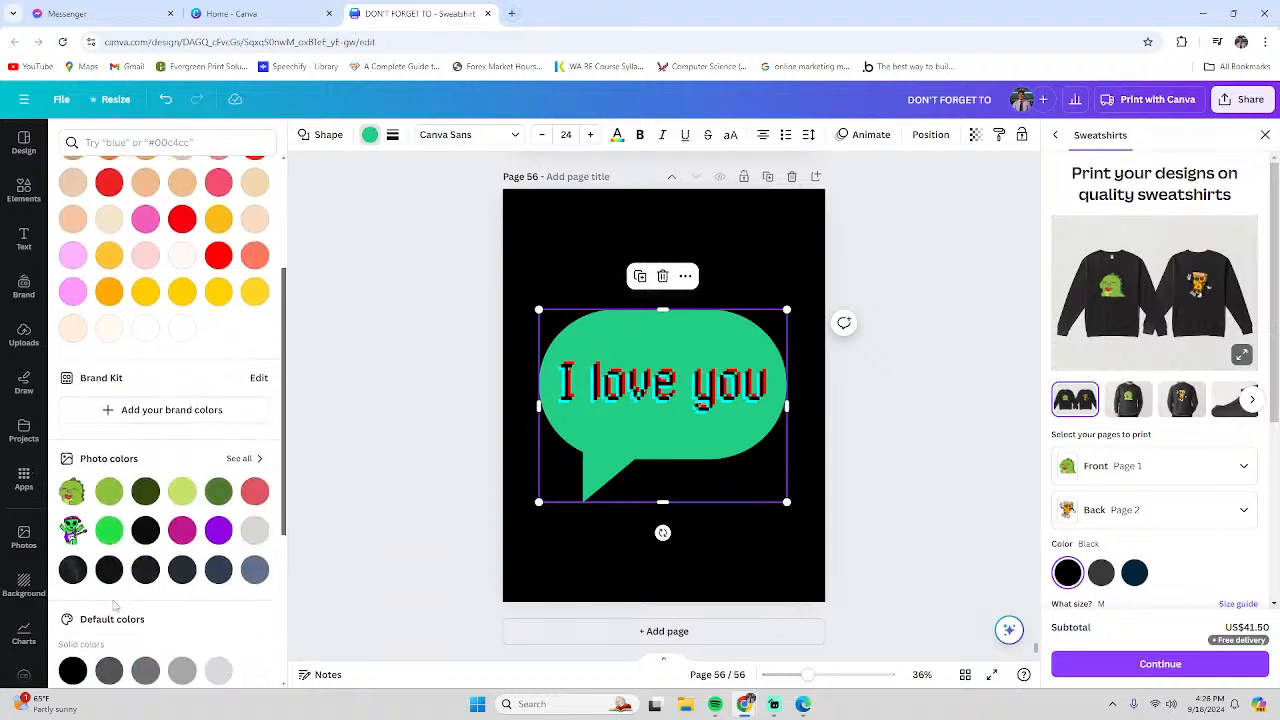
{"action": "scroll", "coordinate": [113, 604], "scroll_direction": "down", "scroll_amount": 3}
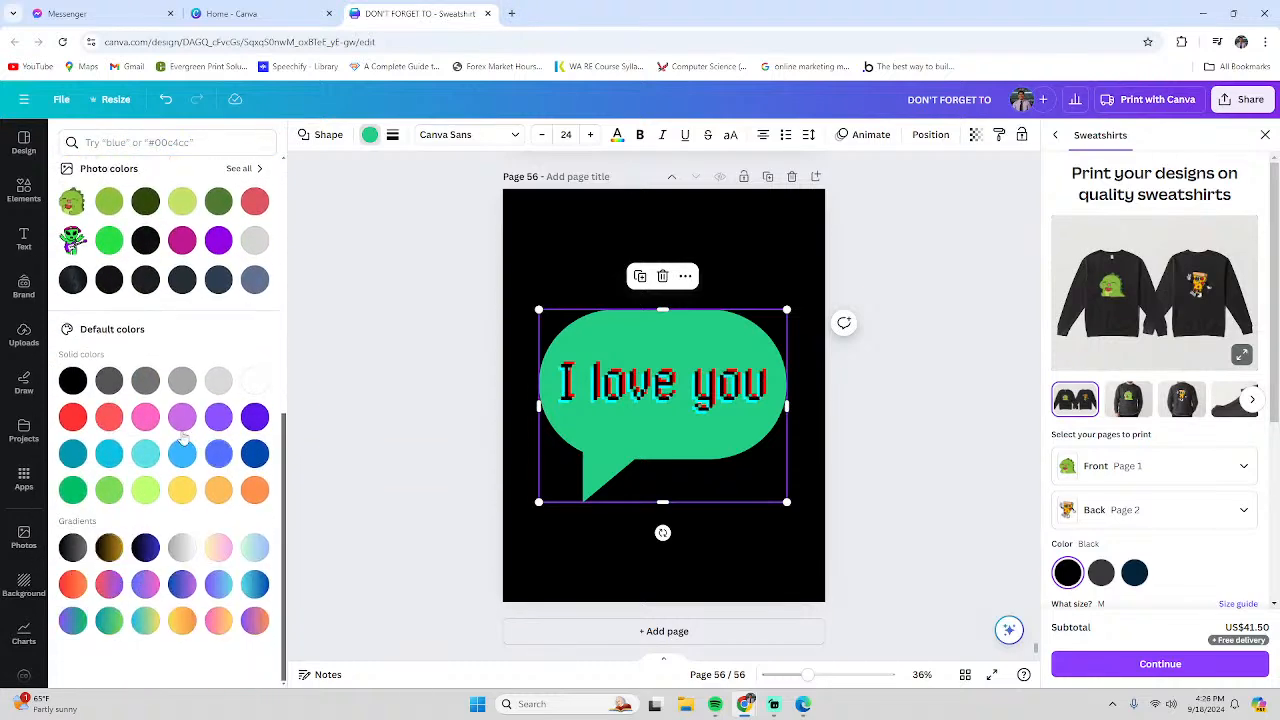
{"action": "left_click", "coordinate": [179, 420]}
{"action": "left_click", "coordinate": [145, 453]}
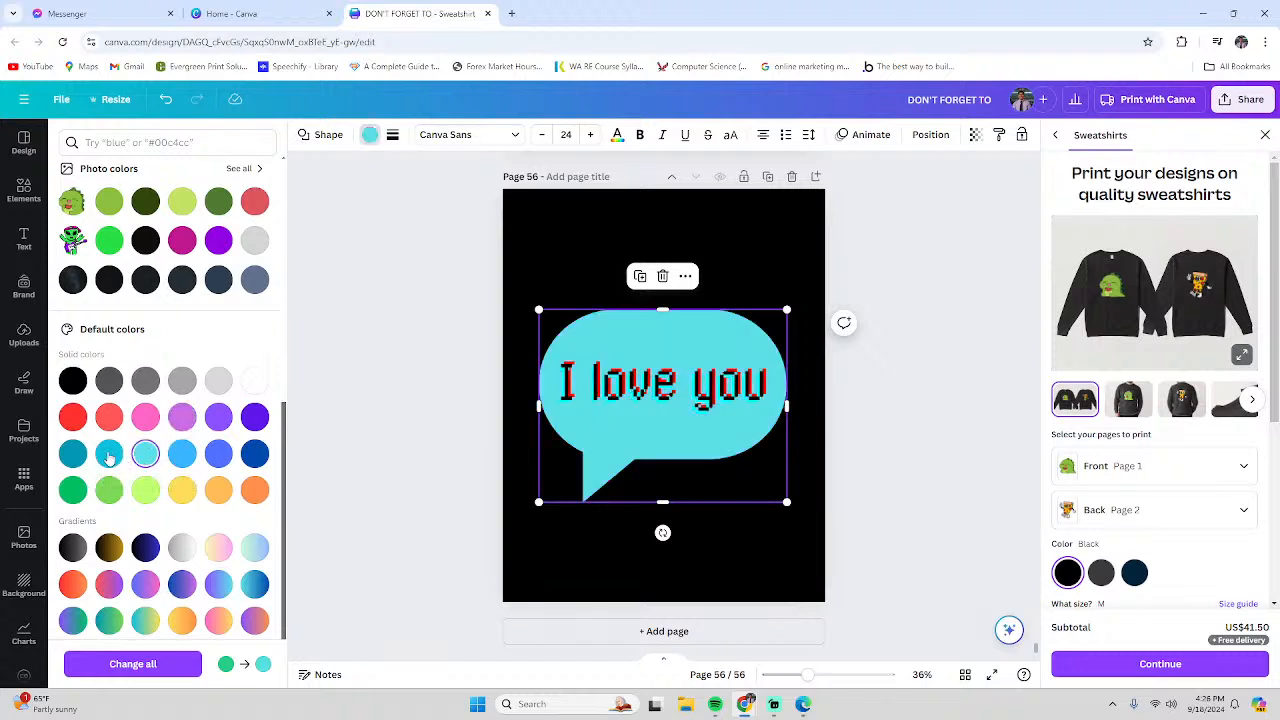
{"action": "left_click", "coordinate": [109, 453]}
{"action": "left_click", "coordinate": [72, 453]}
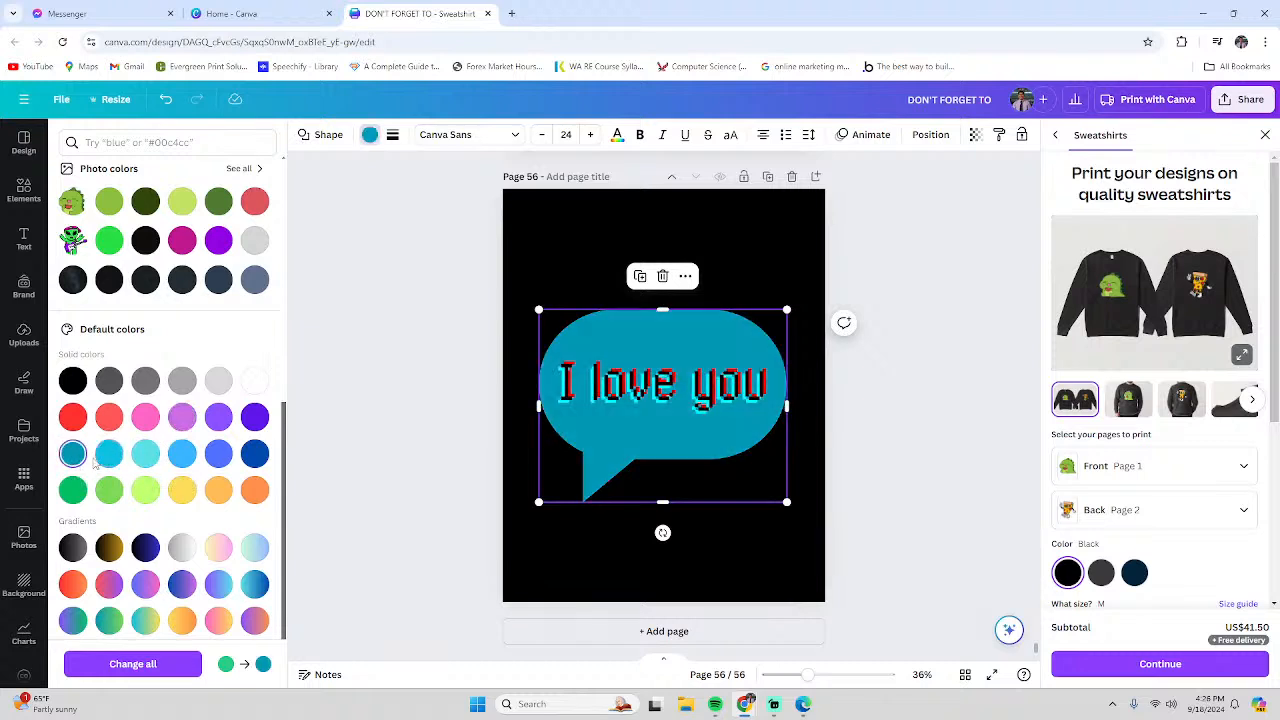
{"action": "left_click", "coordinate": [109, 453]}
{"action": "left_click", "coordinate": [181, 420]}
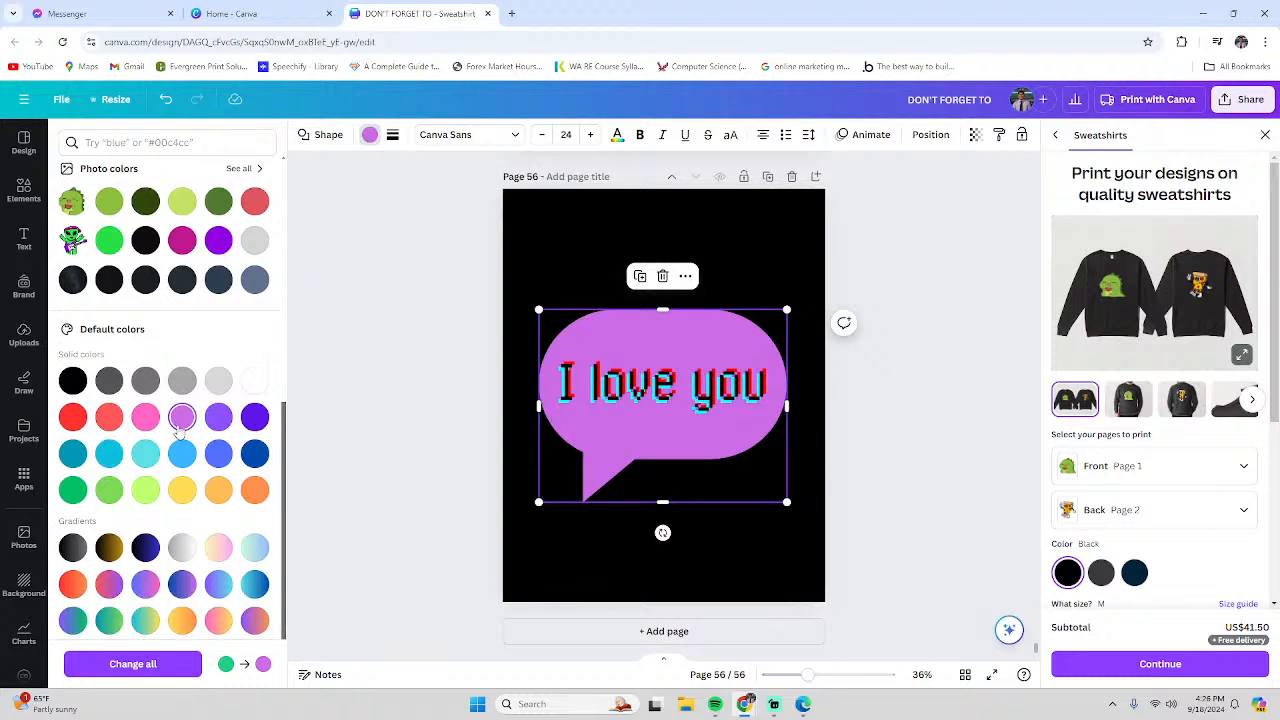
{"action": "left_click", "coordinate": [109, 453]}
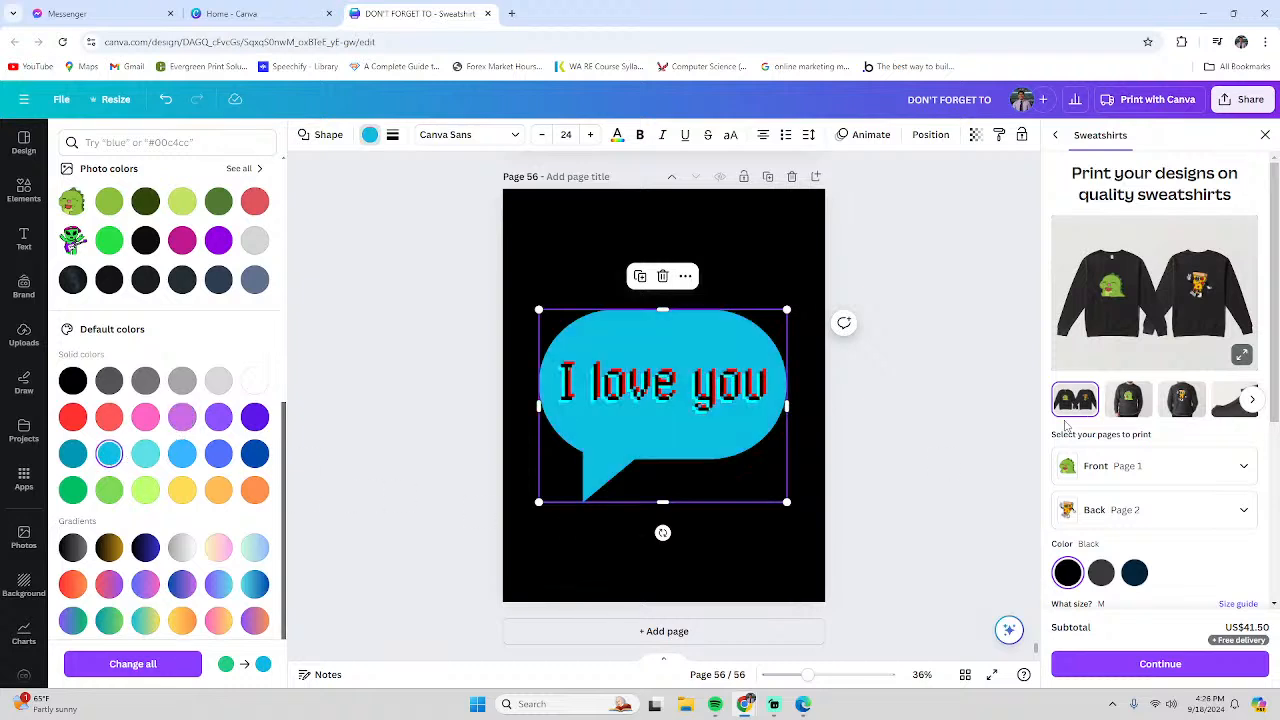
{"action": "left_click", "coordinate": [909, 457]}
{"action": "left_click", "coordinate": [981, 452]}
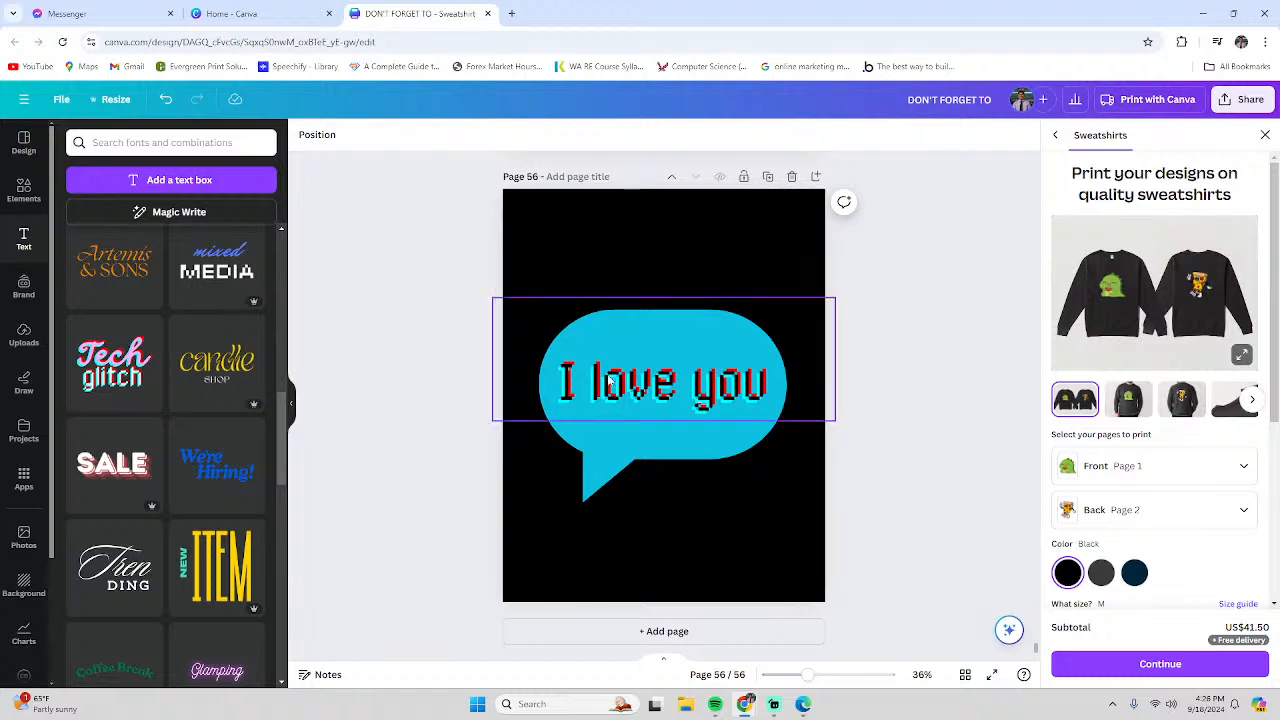
{"action": "scroll", "coordinate": [943, 514], "scroll_direction": "up", "scroll_amount": 1}
{"action": "scroll", "coordinate": [921, 431], "scroll_direction": "down", "scroll_amount": 1}
{"action": "left_click", "coordinate": [646, 337]}
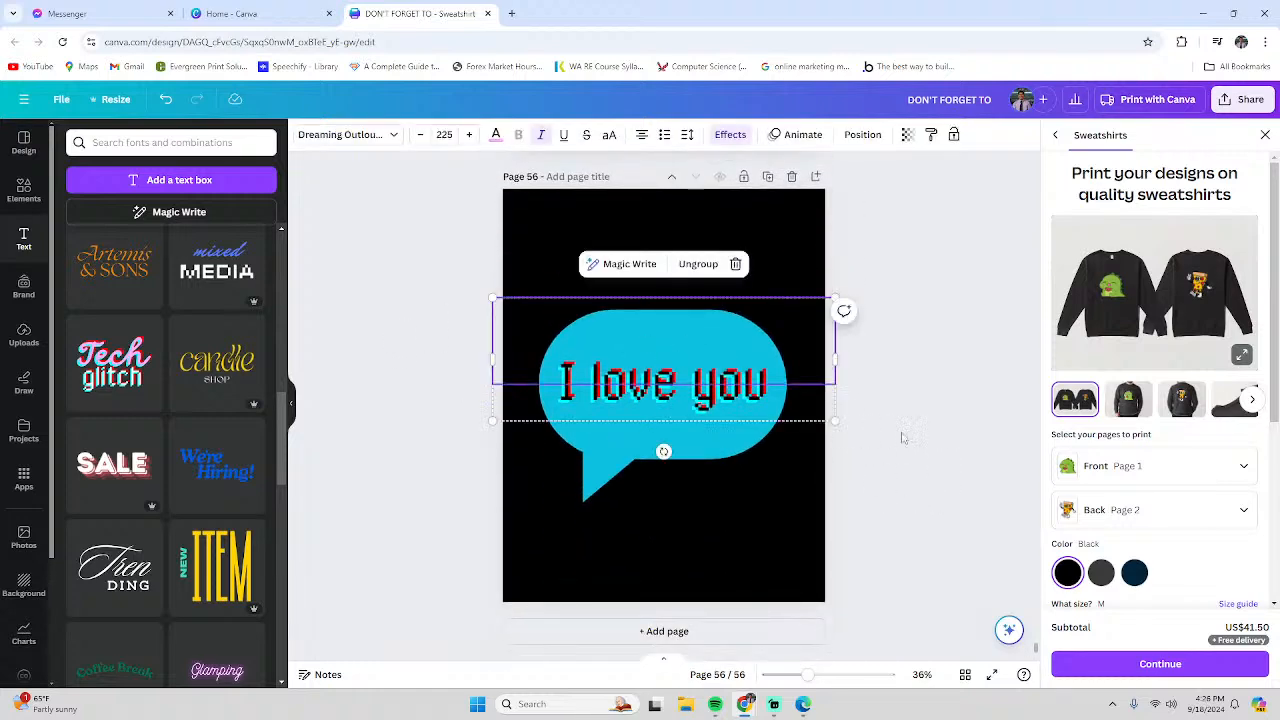
{"action": "left_click", "coordinate": [970, 435]}
Resize the cyan-blue speech bubble to fit closely around the "I love you" text and center it horizontally on the page
{"action": "left_click", "coordinate": [610, 465]}
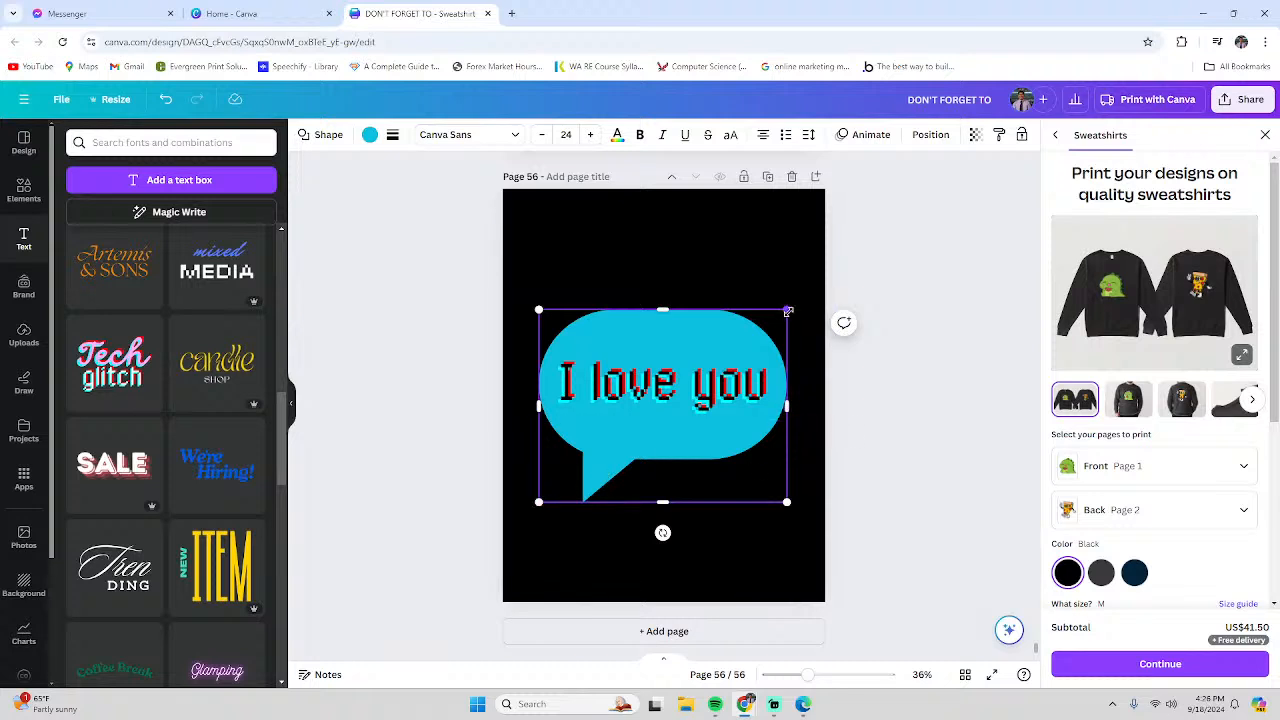
{"action": "left_click_drag", "start_coordinate": [787, 310], "coordinate": [819, 285]}
{"action": "left_click_drag", "start_coordinate": [538, 502], "coordinate": [502, 530]}
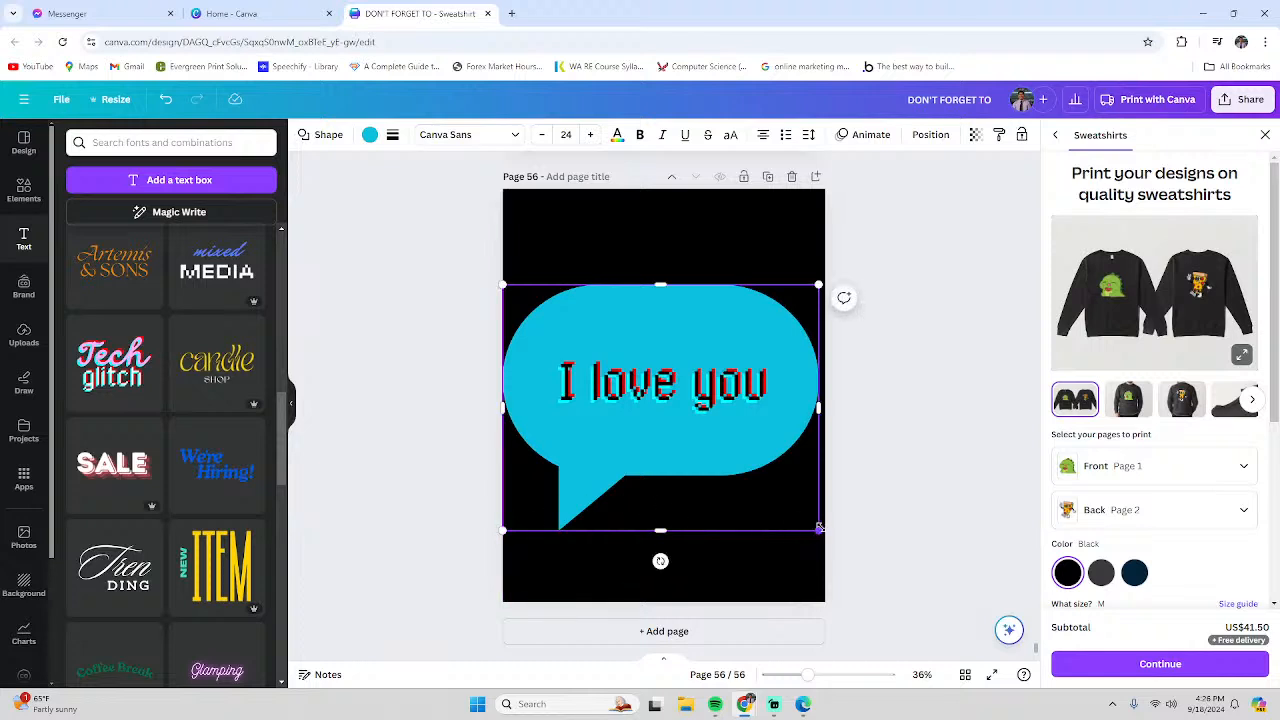
{"action": "mouse_move", "coordinate": [820, 406]}
{"action": "left_mouse_down"}
{"action": "mouse_move", "coordinate": [831, 405]}
{"action": "mouse_move", "coordinate": [806, 407]}
{"action": "left_mouse_up"}
{"action": "left_click_drag", "start_coordinate": [654, 469], "coordinate": [663, 463]}
{"action": "left_click_drag", "start_coordinate": [814, 529], "coordinate": [794, 500]}
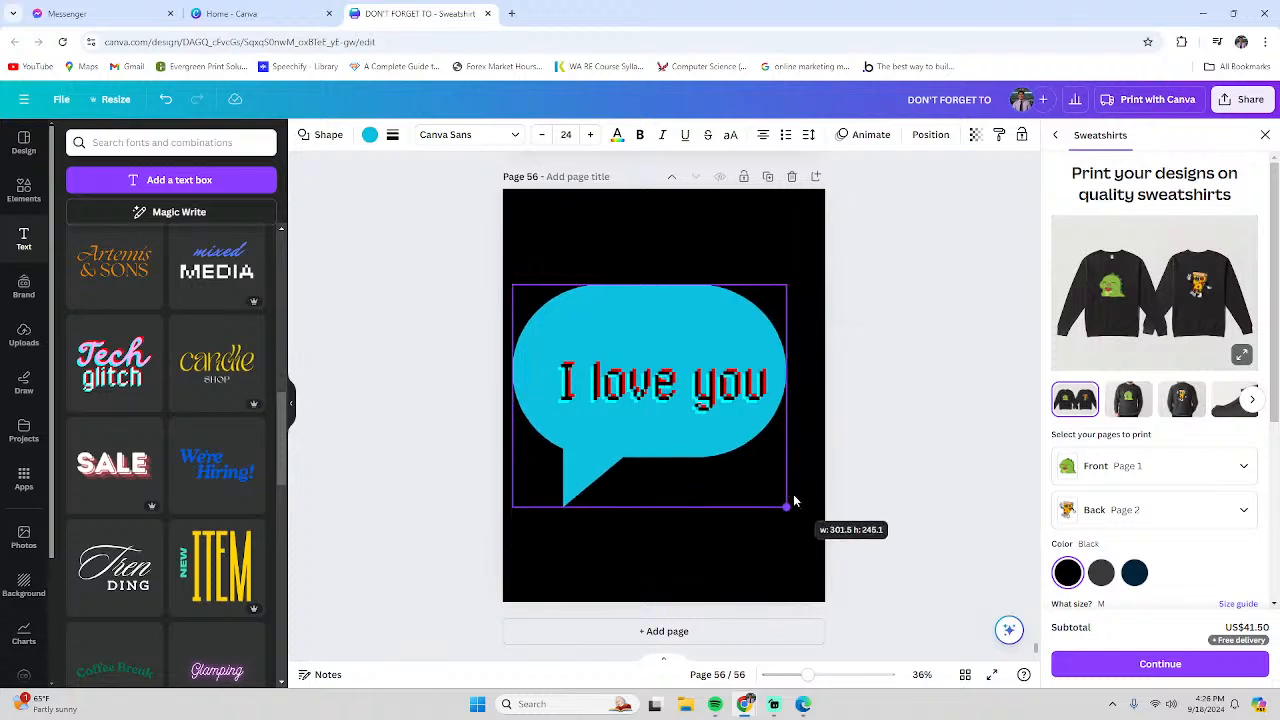
{"action": "left_click_drag", "start_coordinate": [725, 477], "coordinate": [738, 490]}
{"action": "left_click_drag", "start_coordinate": [800, 521], "coordinate": [720, 486]}
{"action": "left_click", "coordinate": [925, 475]}
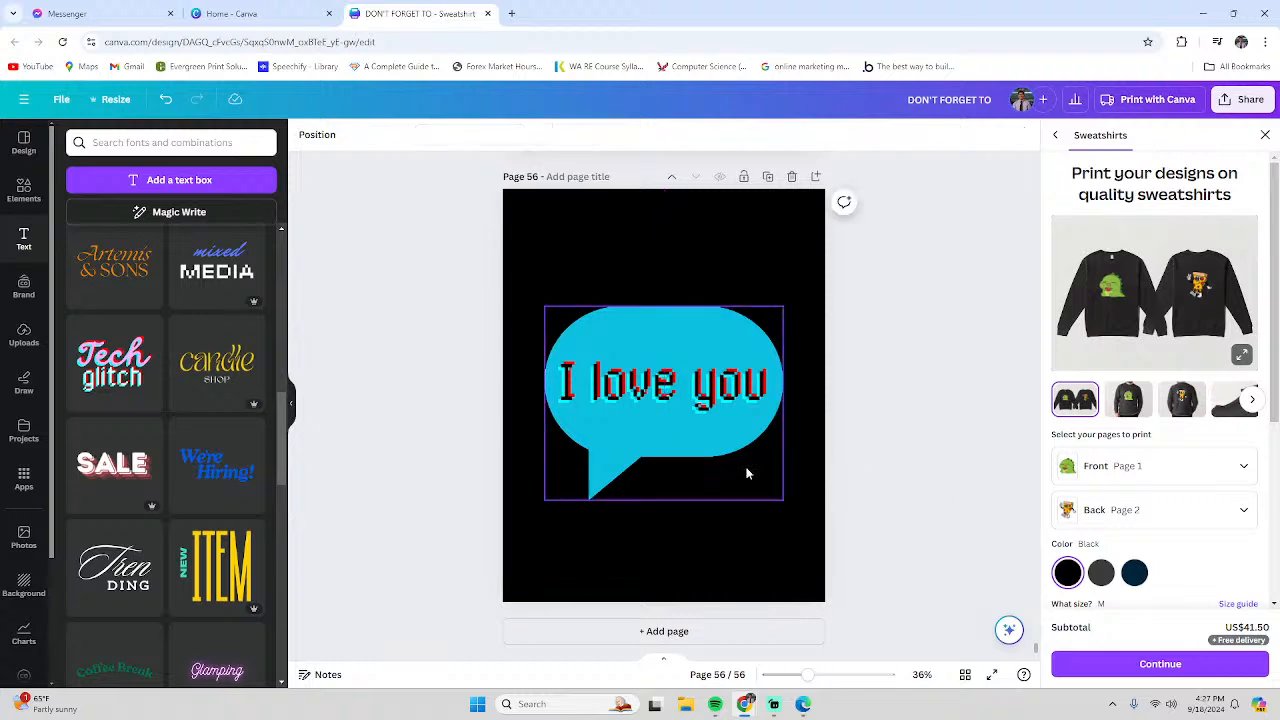
Enlarge the cyan speech bubble slightly and nudge the "I love you" text to sit centered inside it
{"action": "left_click", "coordinate": [690, 453]}
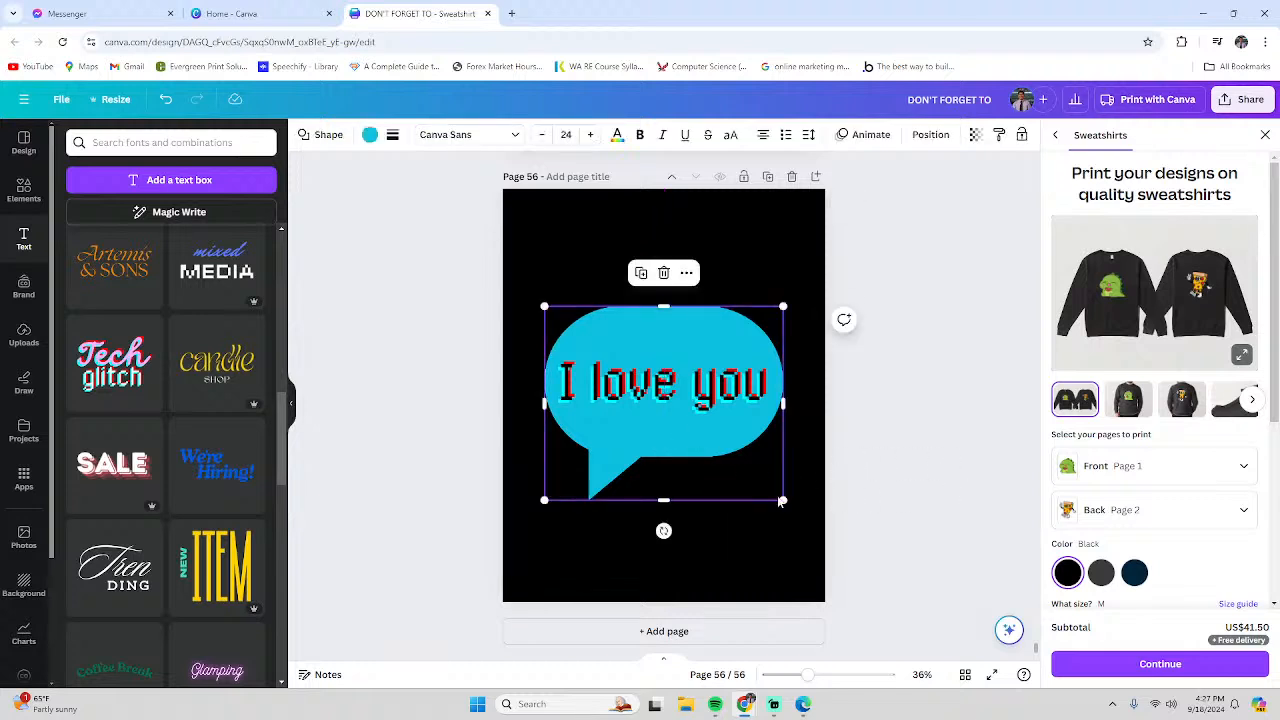
{"action": "left_click_drag", "start_coordinate": [781, 502], "coordinate": [758, 488]}
{"action": "left_click", "coordinate": [700, 388]}
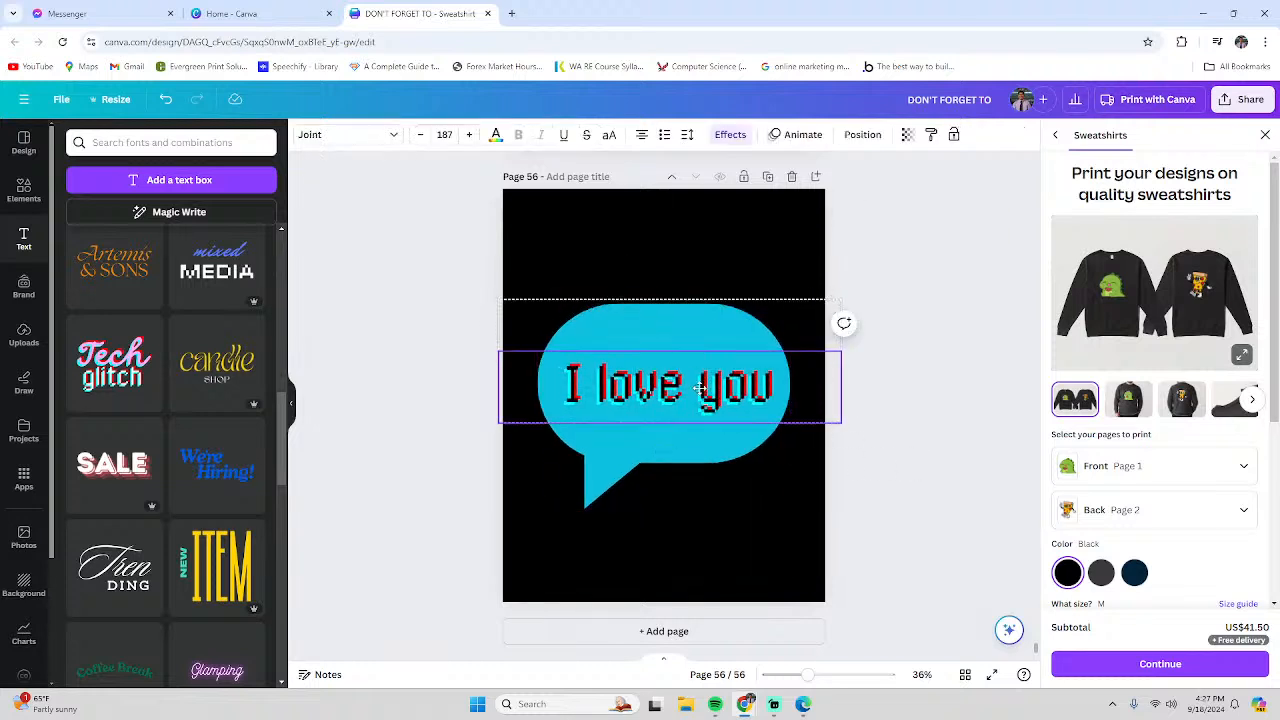
{"action": "left_click_drag", "start_coordinate": [700, 388], "coordinate": [697, 386]}
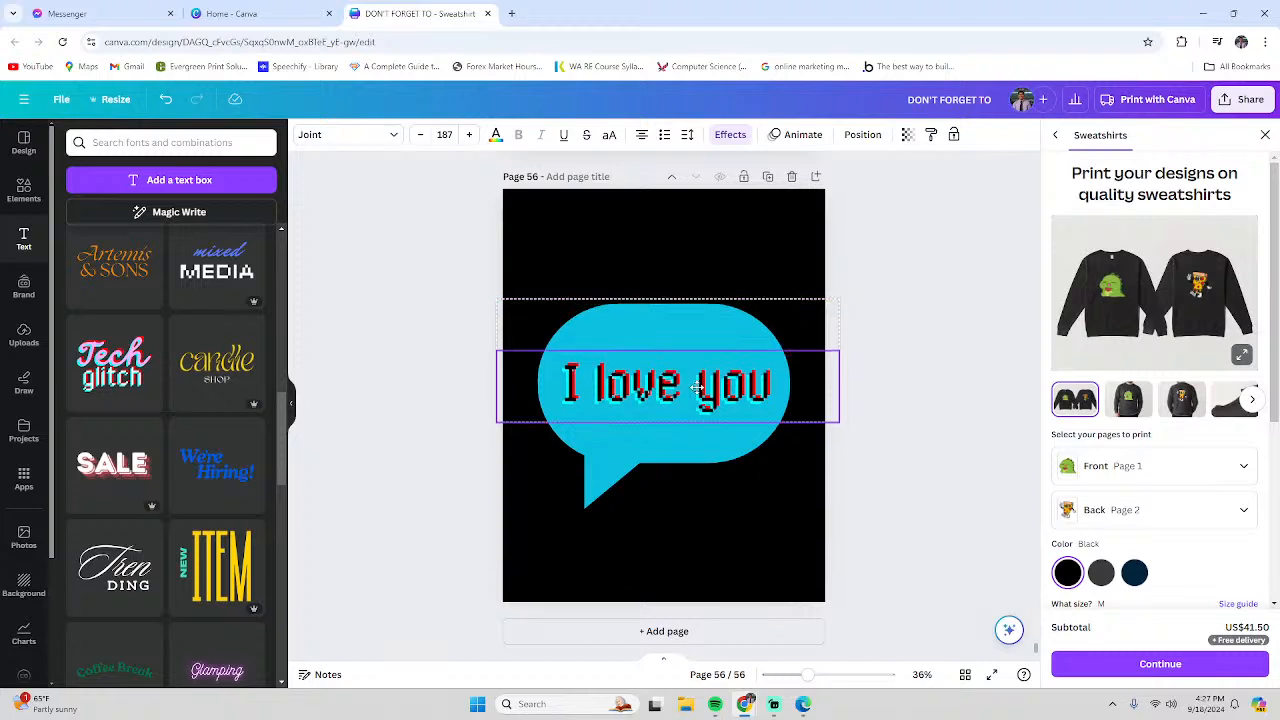
Try capitalizing each word of the speech bubble text, changing it to "I Love You"
{"action": "left_click", "coordinate": [636, 390]}
{"action": "double_click", "coordinate": [640, 392]}
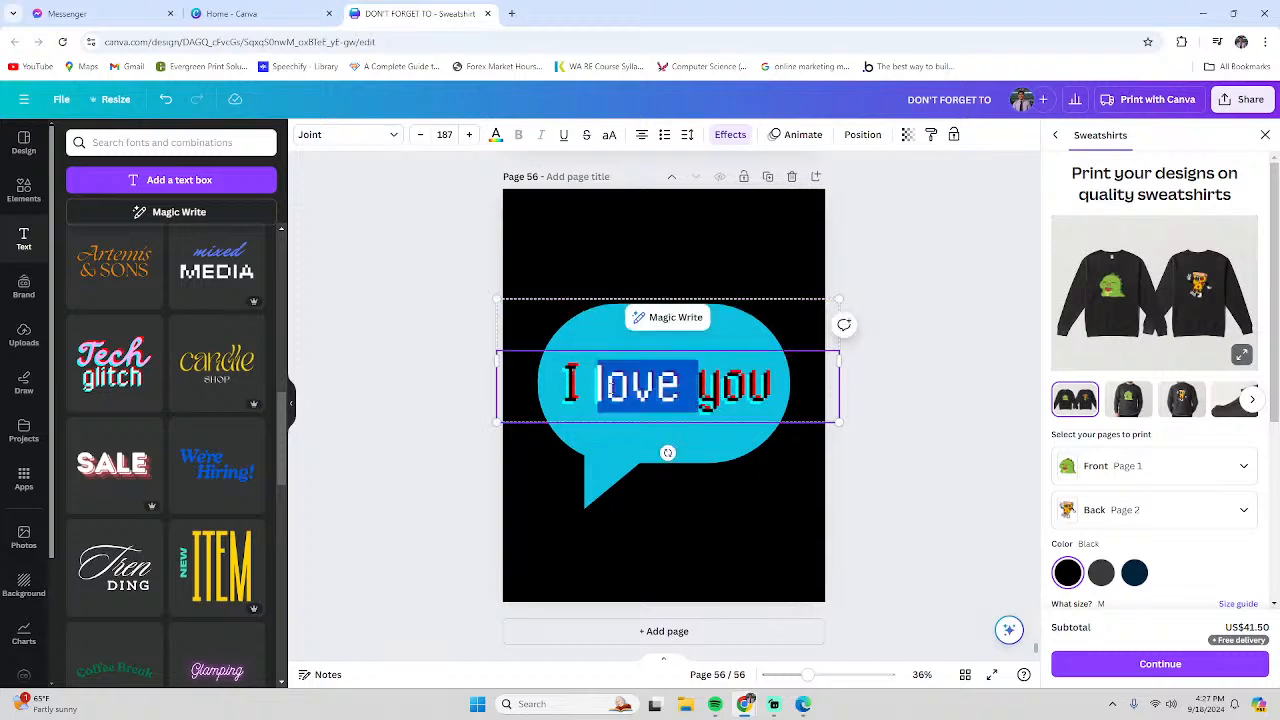
{"action": "left_click", "coordinate": [610, 390]}
{"action": "key", "text": "BackSpace"}
{"action": "type", "text": "L"}
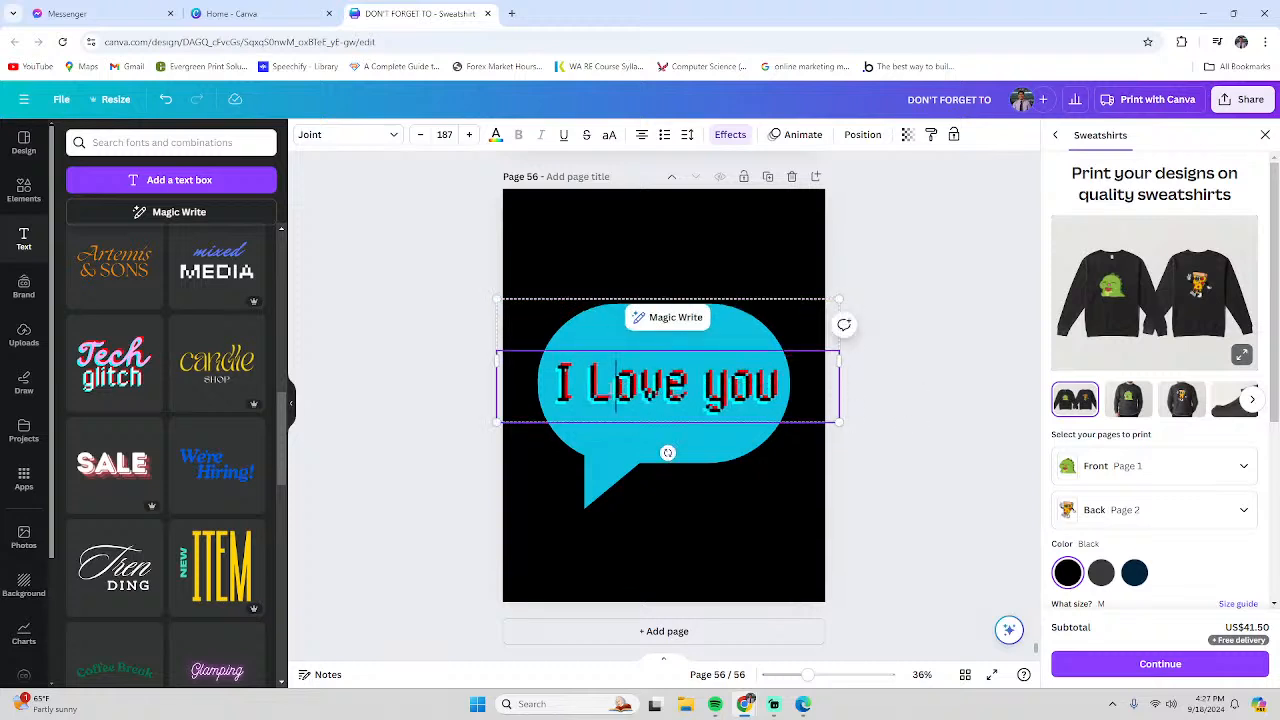
{"action": "key", "text": "Right"}
{"action": "key", "text": "Right"}
{"action": "key", "text": "Right"}
{"action": "key", "text": "Right"}
{"action": "key", "text": "Delete"}
{"action": "type", "text": "Y"}
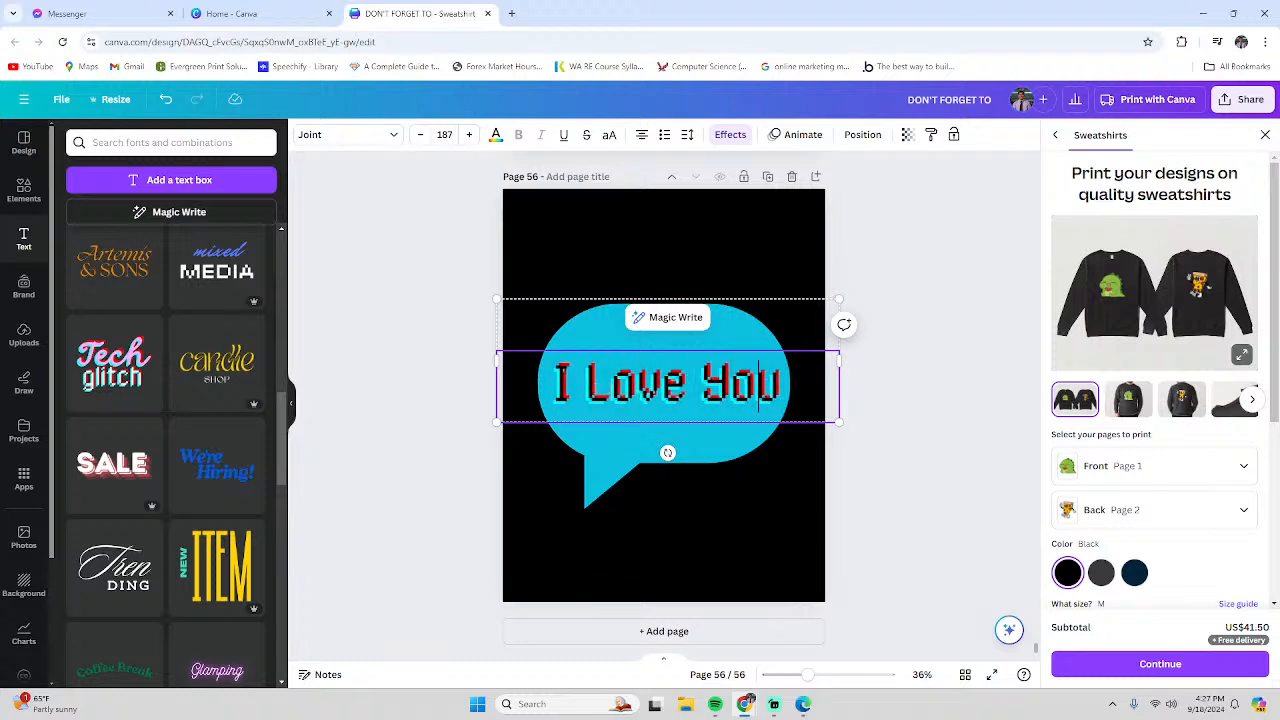
Replace the speech bubble text with the all-capitals version "I LOVE YOU" as a trial
{"action": "key", "text": "BackSpace"}
{"action": "key", "text": "BackSpace"}
{"action": "key", "text": "BackSpace"}
{"action": "key", "text": "BackSpace"}
{"action": "key", "text": "BackSpace"}
{"action": "key", "text": "BackSpace"}
{"action": "key", "text": "BackSpace"}
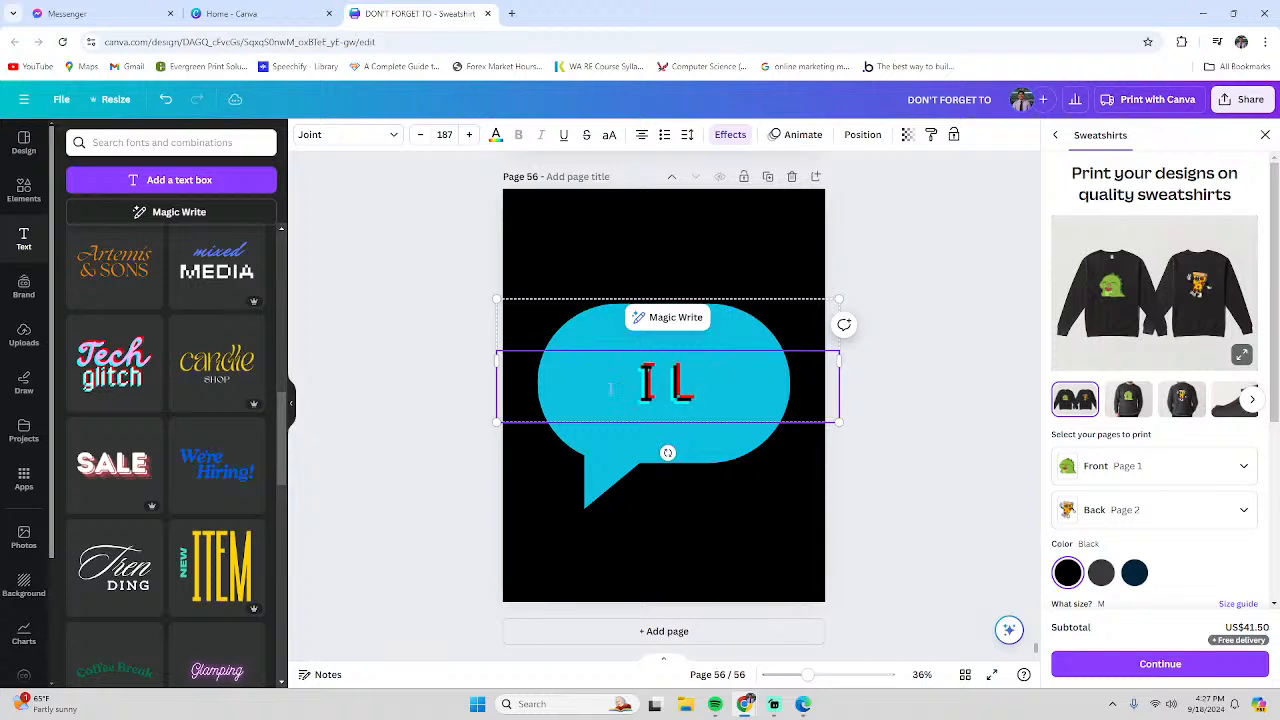
{"action": "key", "text": "BackSpace"}
{"action": "key", "text": "BackSpace"}
{"action": "key", "text": "BackSpace"}
{"action": "type", "text": "I LO"}
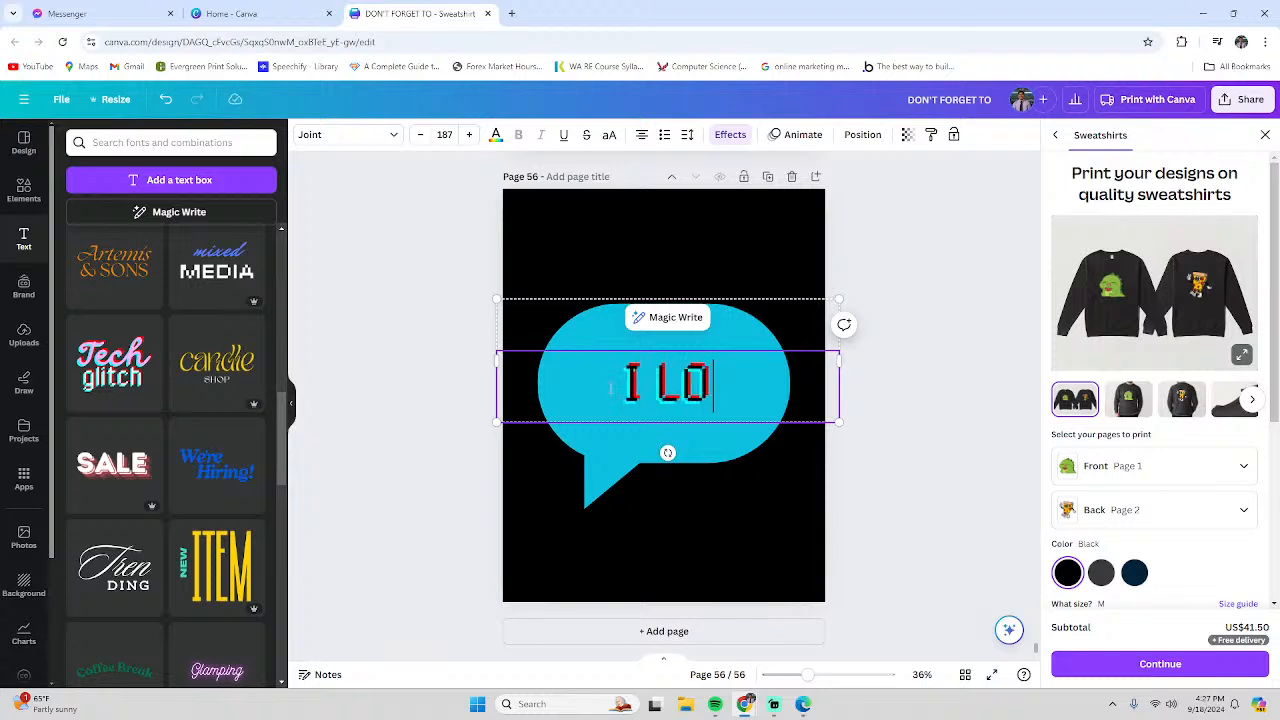
{"action": "type", "text": "VE YOU"}
Retype the last two words of the bubble text in lowercase so it reads "I love you"
{"action": "key", "text": "BackSpace"}
{"action": "key", "text": "BackSpace"}
{"action": "key", "text": "BackSpace"}
{"action": "key", "text": "BackSpace"}
{"action": "key", "text": "BackSpace"}
{"action": "key", "text": "BackSpace"}
{"action": "key", "text": "BackSpace"}
{"action": "key", "text": "BackSpace"}
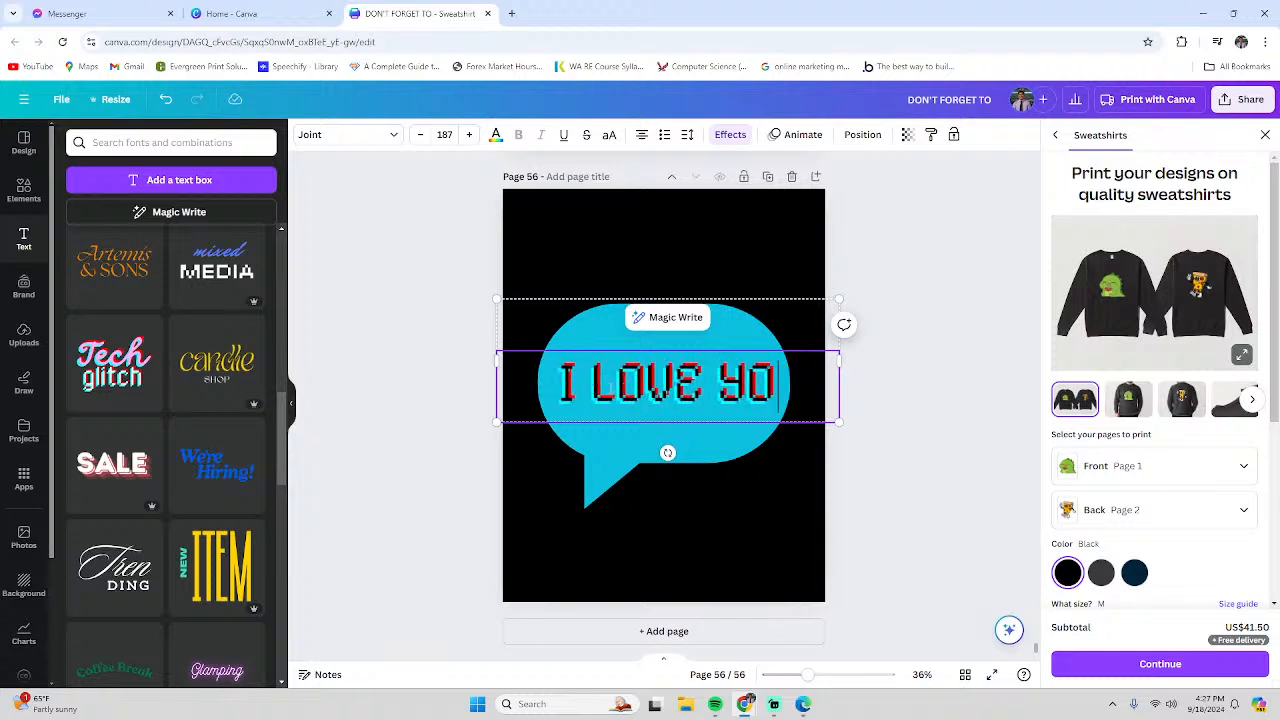
{"action": "type", "text": "love you"}
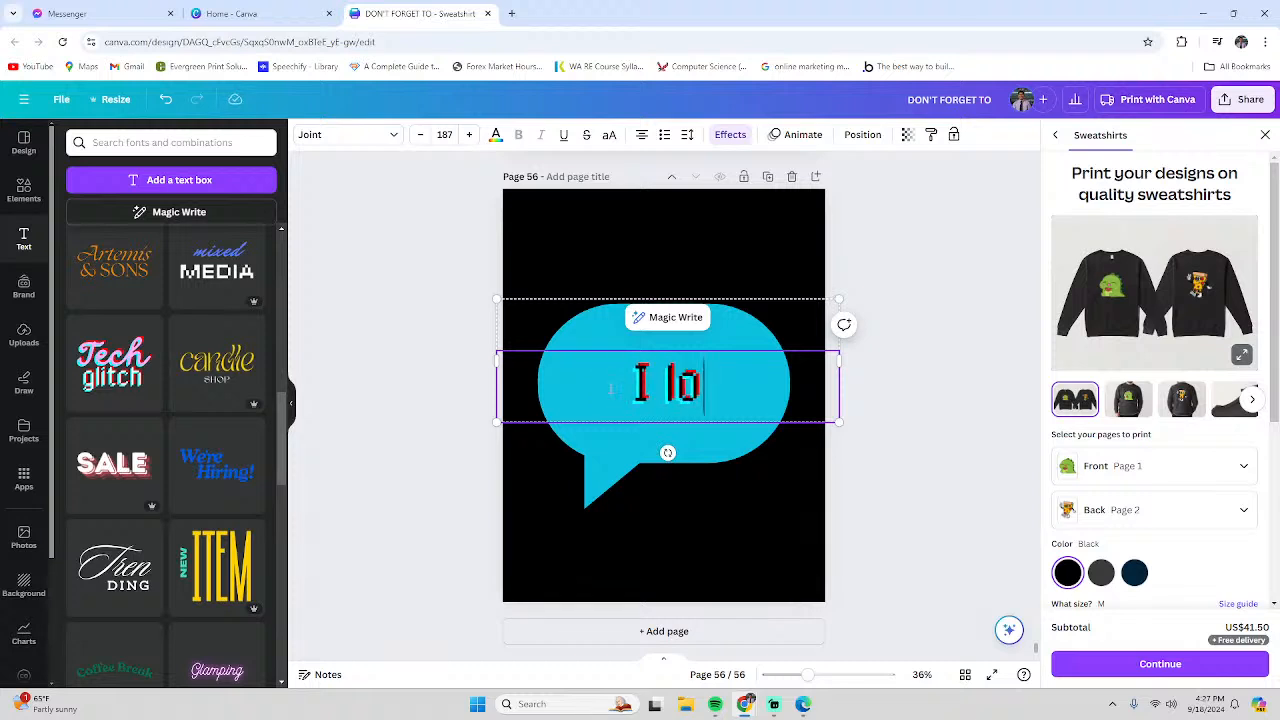
Try the bubble text again with "Love You" retyped with initial capitals after "I"
{"action": "key", "text": "BackSpace"}
{"action": "key", "text": "BackSpace"}
{"action": "key", "text": "BackSpace"}
{"action": "key", "text": "BackSpace"}
{"action": "key", "text": "BackSpace"}
{"action": "key", "text": "BackSpace"}
{"action": "key", "text": "BackSpace"}
{"action": "key", "text": "BackSpace"}
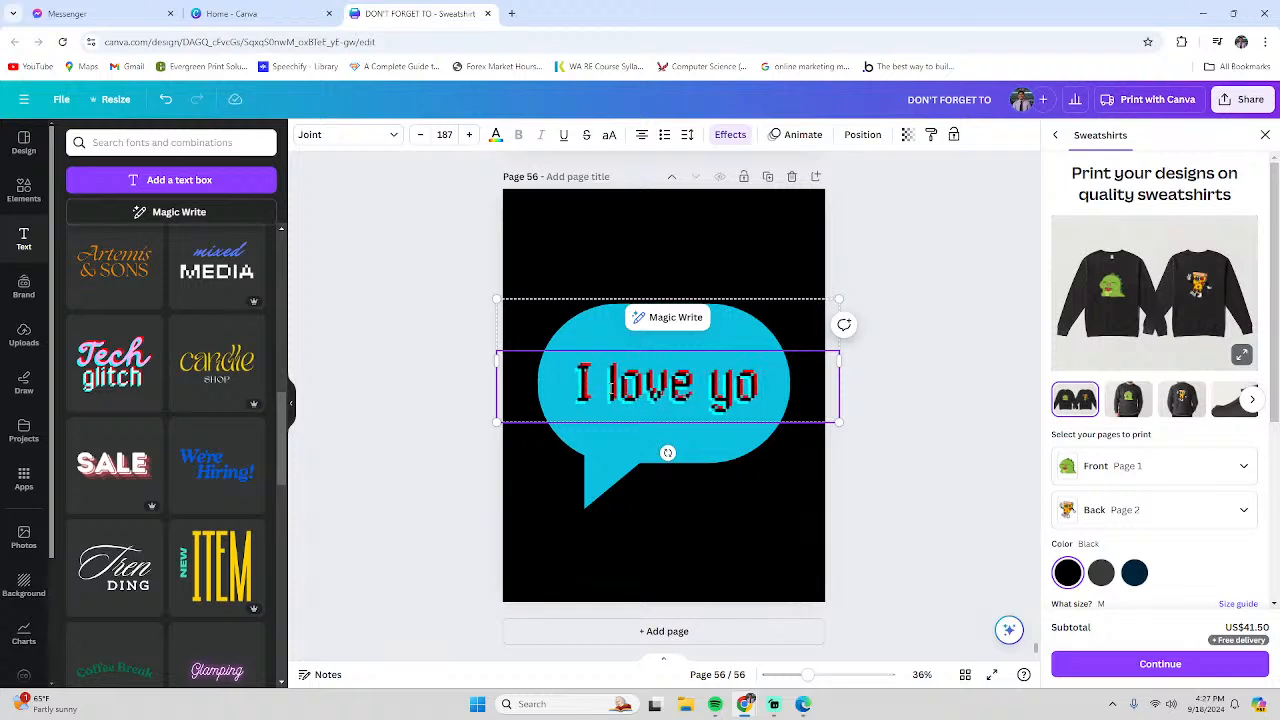
{"action": "type", "text": "Love"}
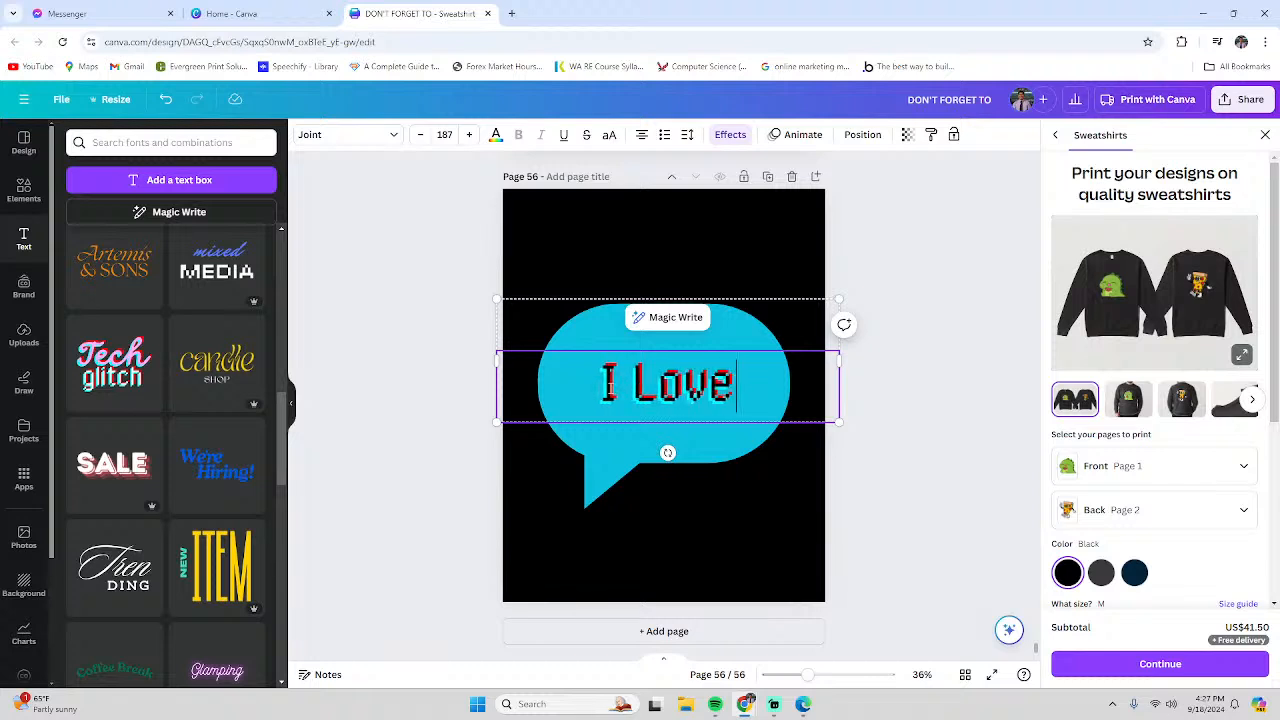
{"action": "type", "text": " You"}
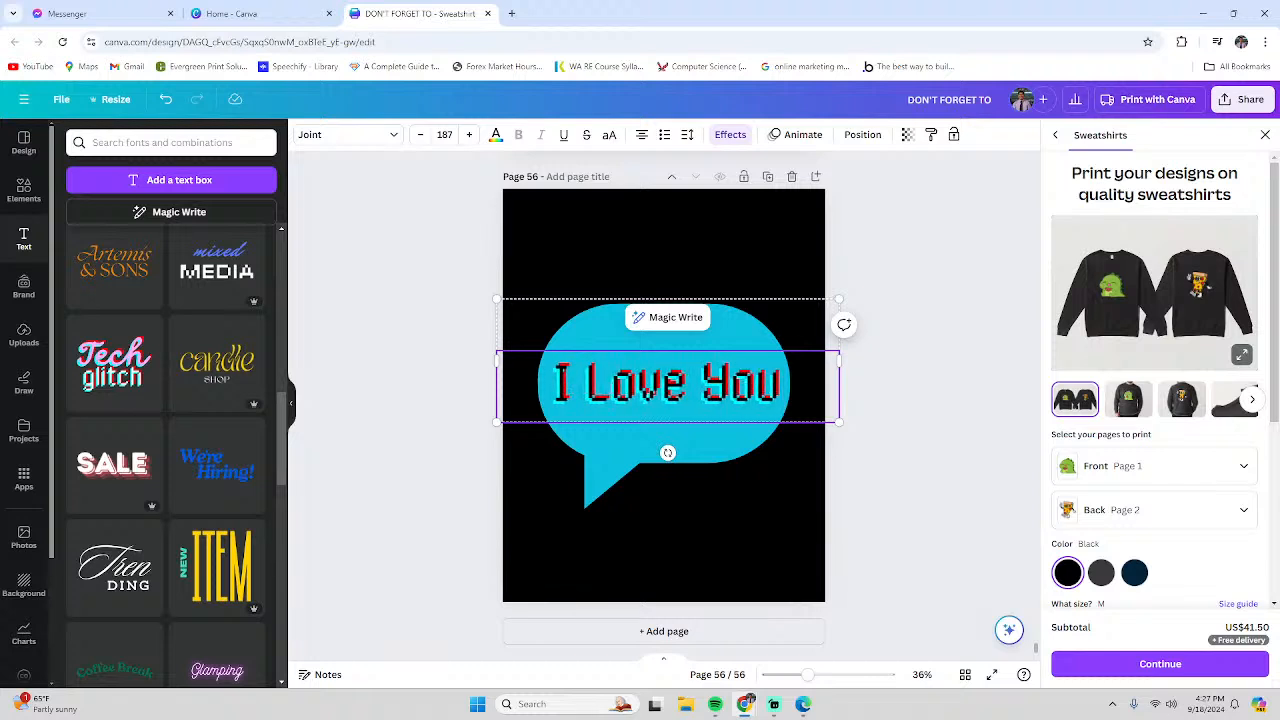
Retype the words after "I" as "LOVE YOU" so the bubble text is all capitals
{"action": "key", "text": "BackSpace"}
{"action": "key", "text": "BackSpace"}
{"action": "key", "text": "BackSpace"}
{"action": "key", "text": "BackSpace"}
{"action": "key", "text": "BackSpace"}
{"action": "key", "text": "BackSpace"}
{"action": "key", "text": "BackSpace"}
{"action": "key", "text": "BackSpace"}
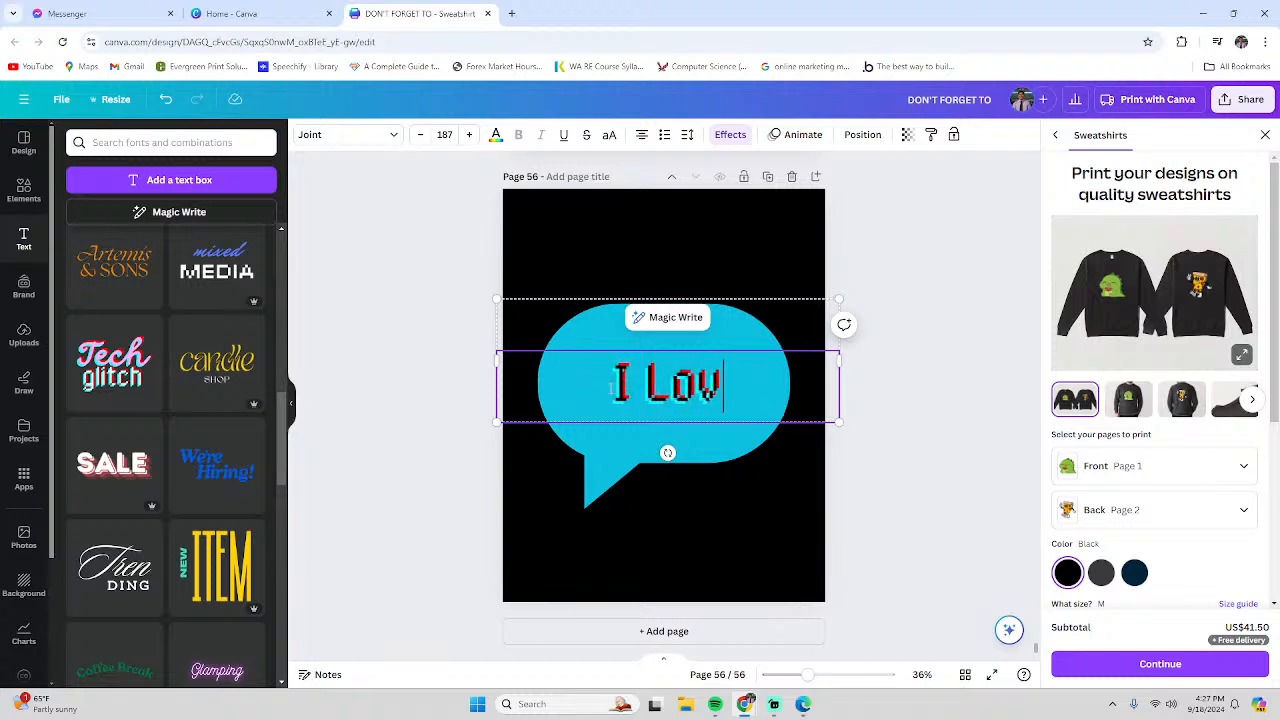
{"action": "type", "text": "LOVE YOU"}
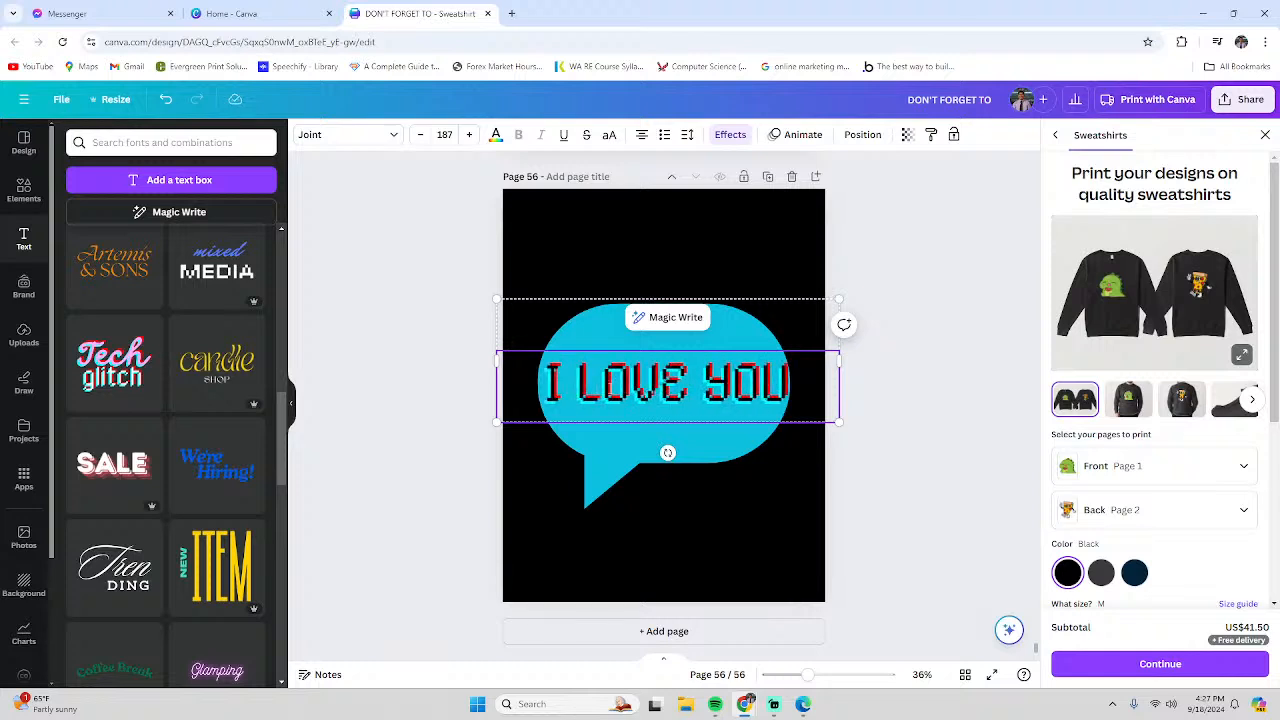
Enlarge the cyan speech bubble to surround the wider "I LOVE YOU" text and reposition it around the text
{"action": "left_click", "coordinate": [766, 451]}
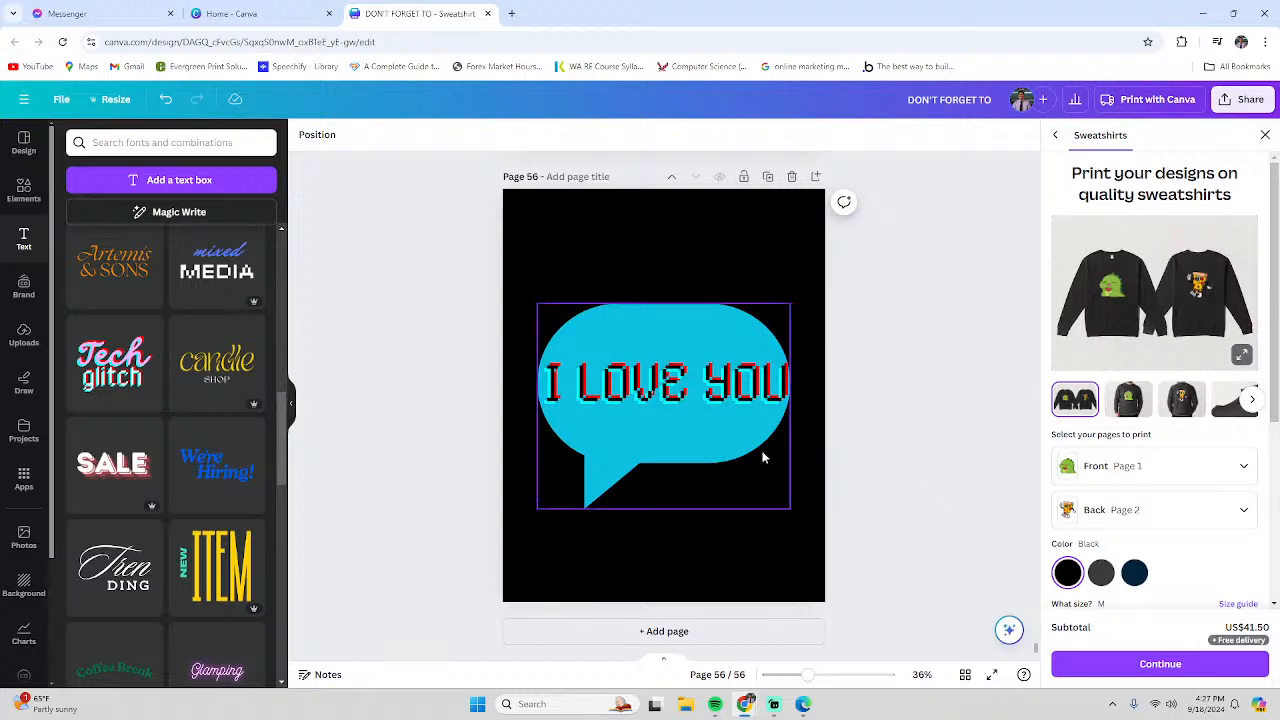
{"action": "left_click_drag", "start_coordinate": [790, 512], "coordinate": [808, 506]}
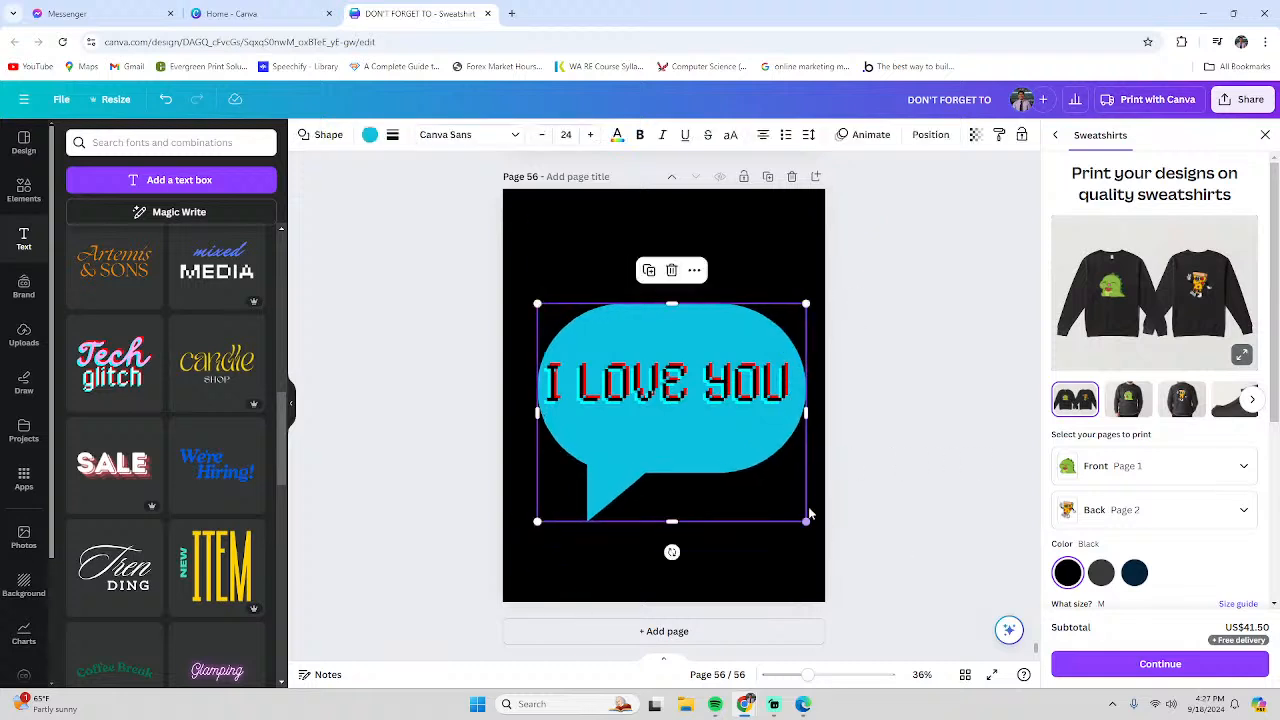
{"action": "left_click_drag", "start_coordinate": [742, 480], "coordinate": [740, 478]}
{"action": "left_click", "coordinate": [886, 457]}
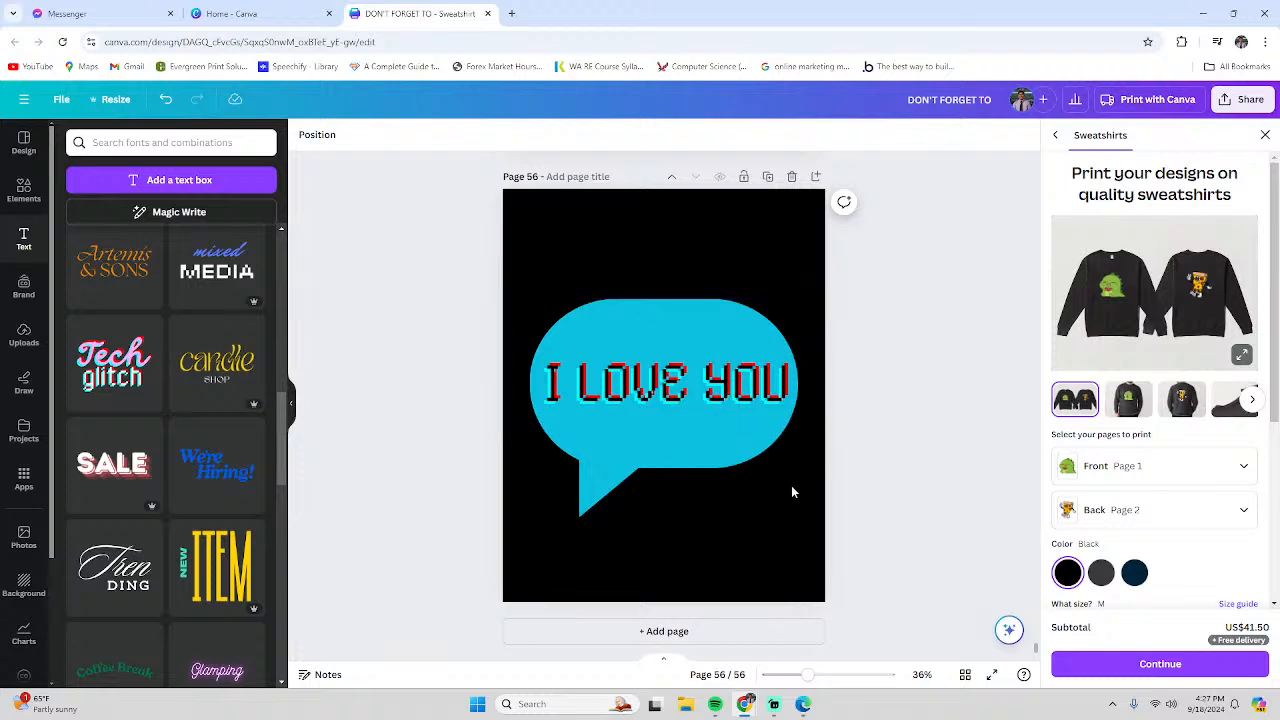
{"action": "left_click", "coordinate": [775, 484]}
{"action": "left_click_drag", "start_coordinate": [797, 517], "coordinate": [806, 520]}
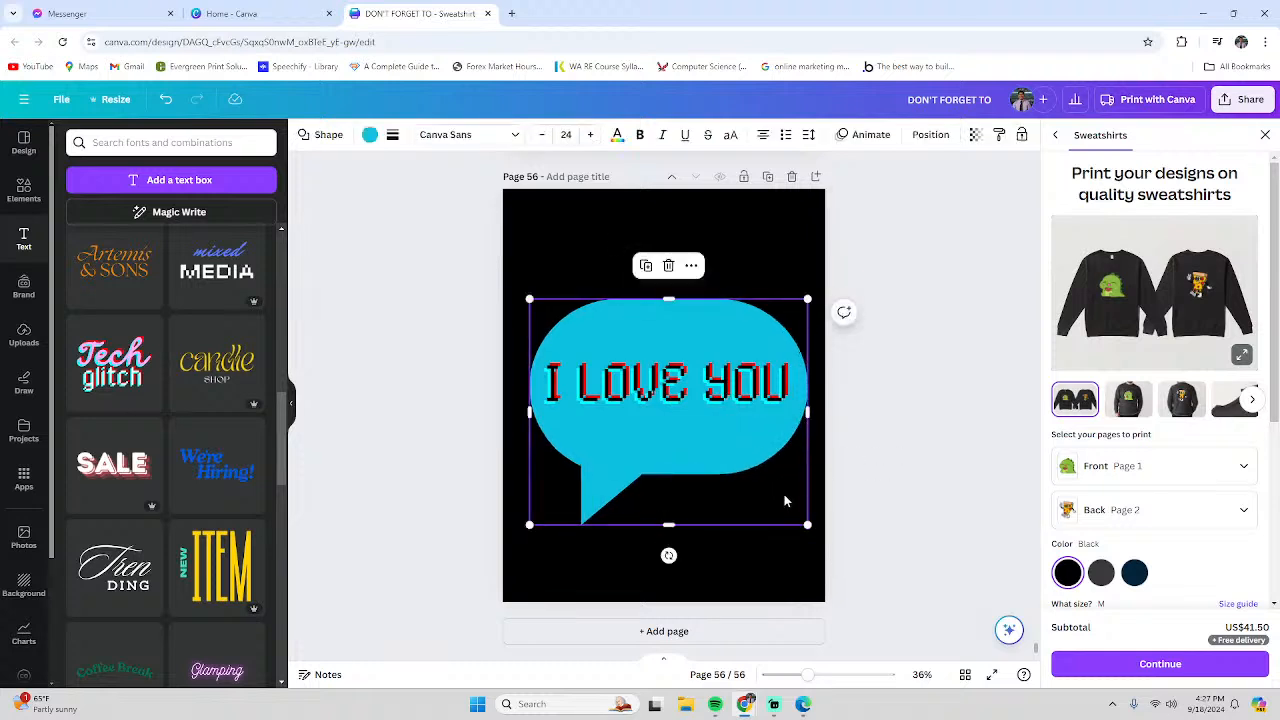
{"action": "left_click", "coordinate": [934, 474]}
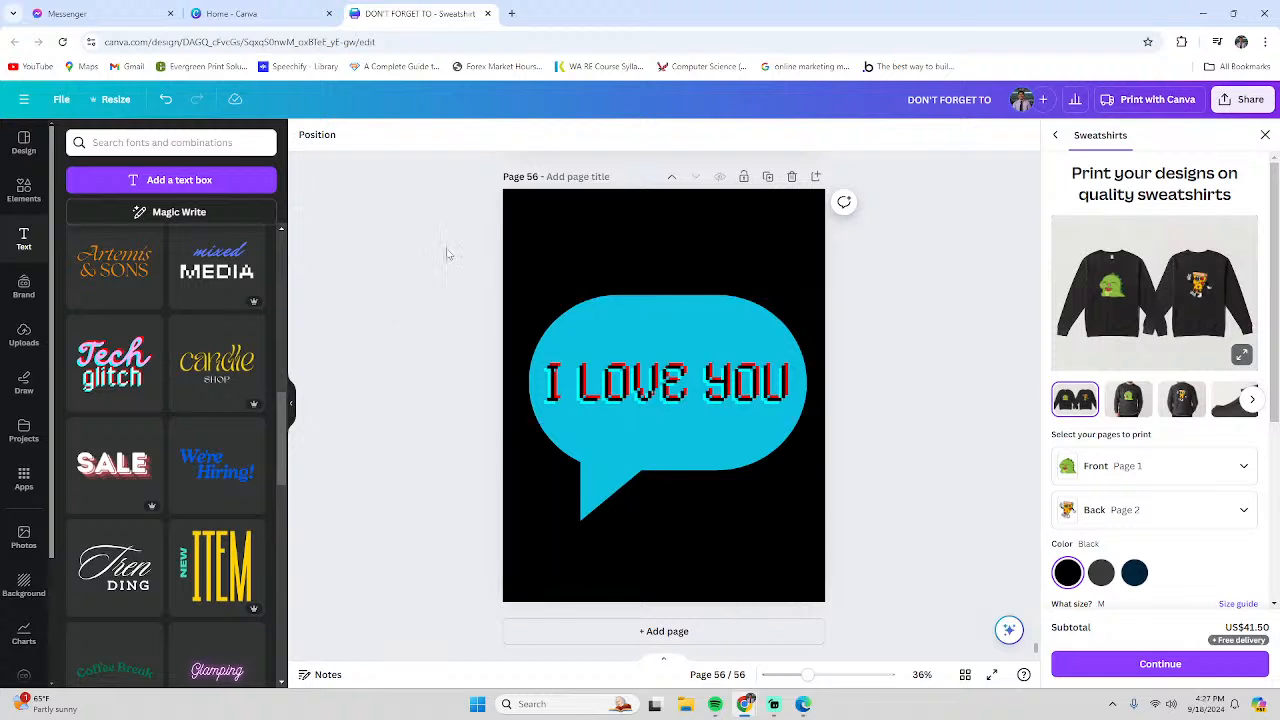
Try a yellow document color on the whole "I LOVE YOU" text
{"action": "left_click", "coordinate": [627, 390]}
{"action": "left_click", "coordinate": [545, 410]}
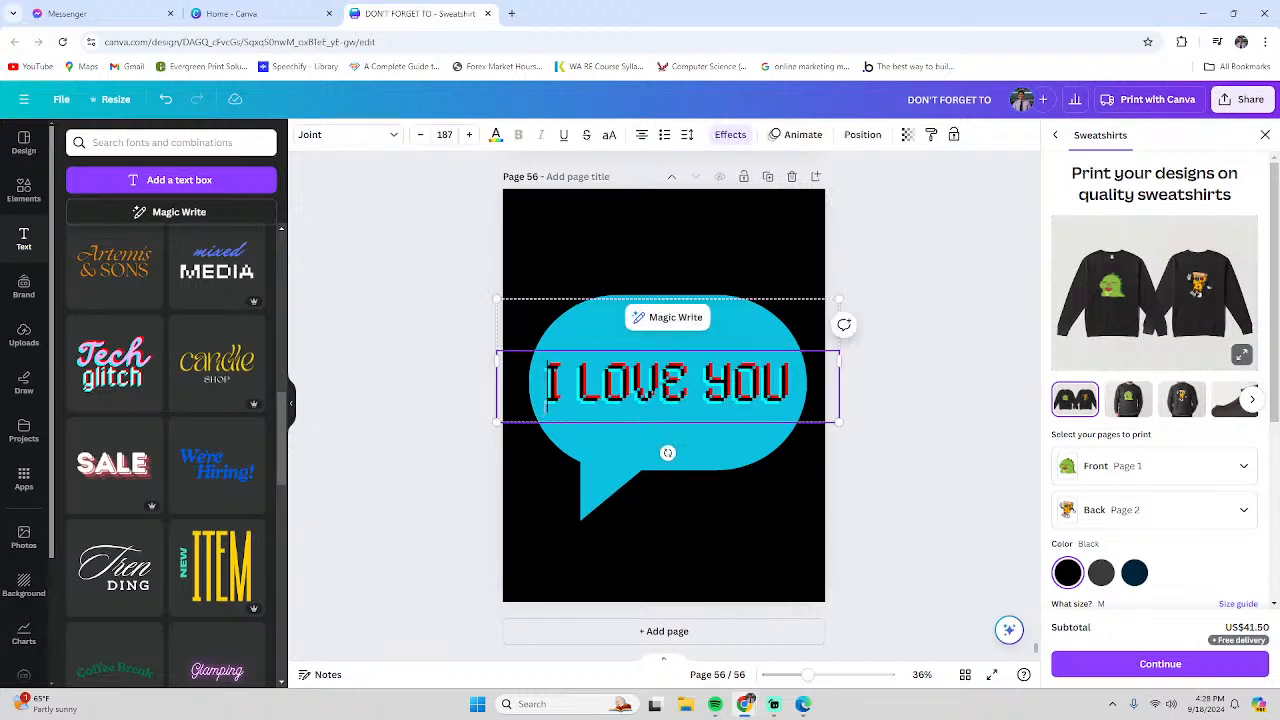
{"action": "triple_click", "coordinate": [553, 397]}
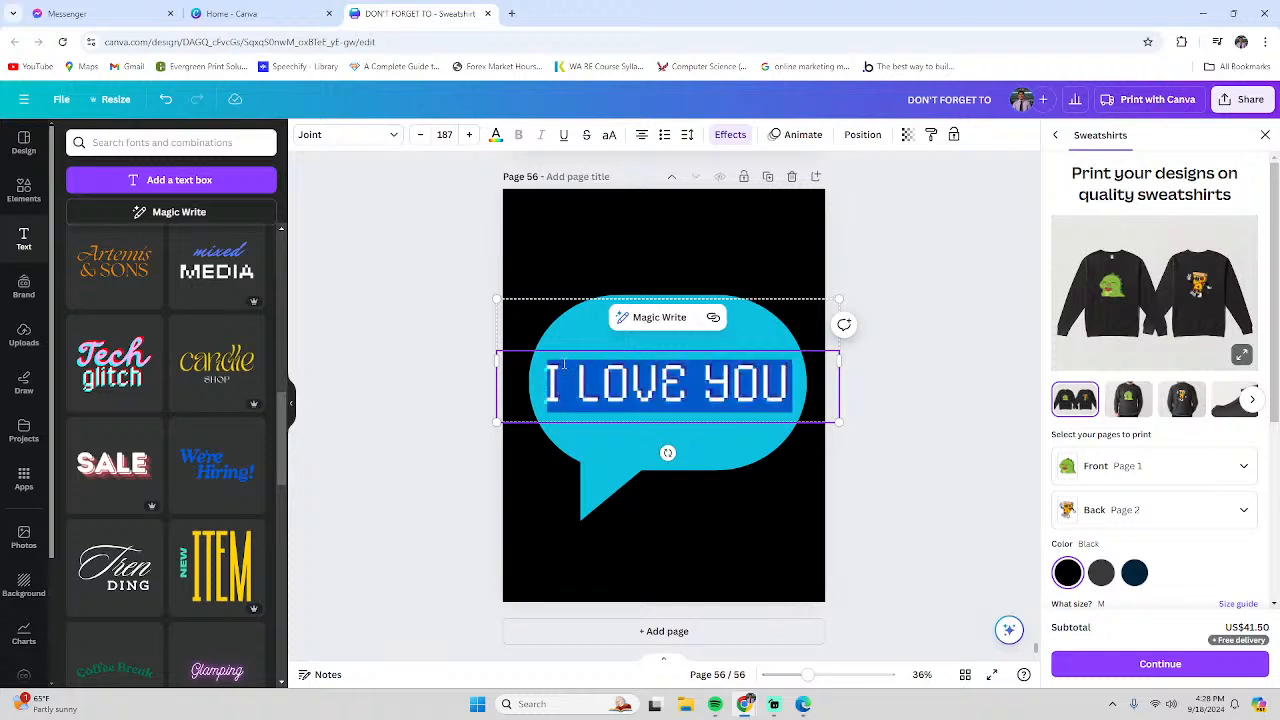
{"action": "left_click", "coordinate": [498, 137]}
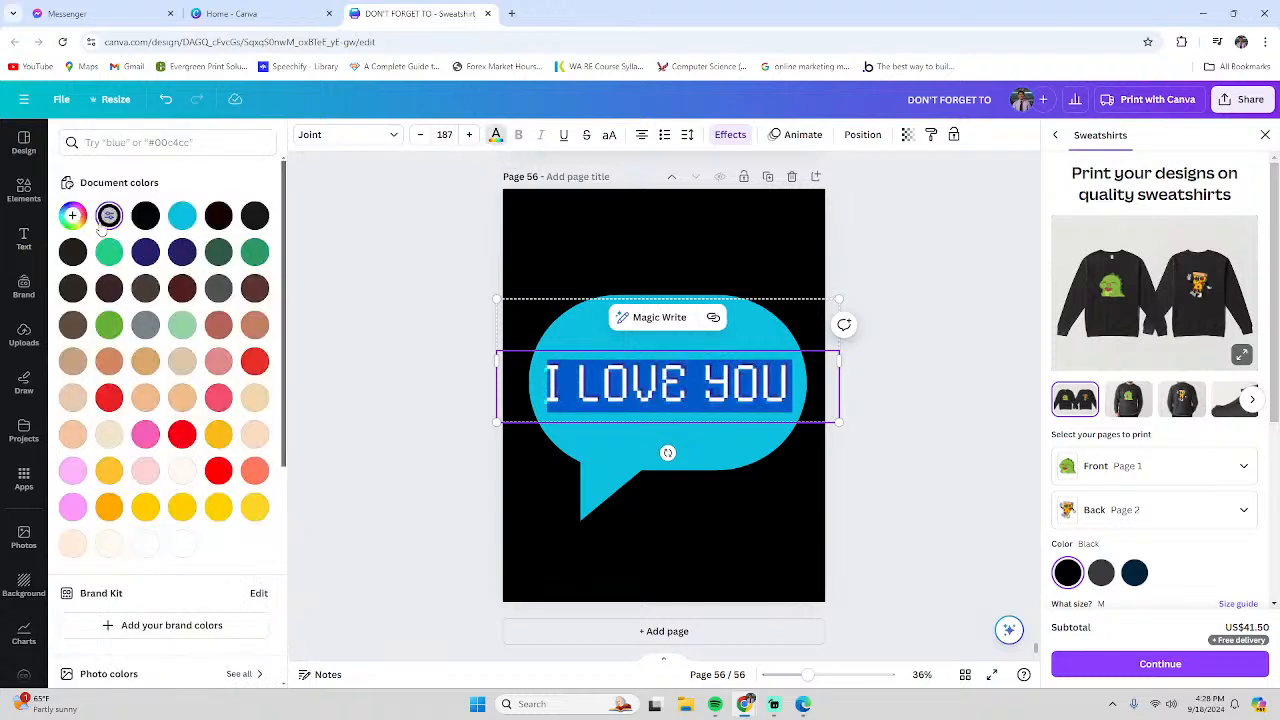
{"action": "scroll", "coordinate": [248, 533], "scroll_direction": "down", "scroll_amount": 5}
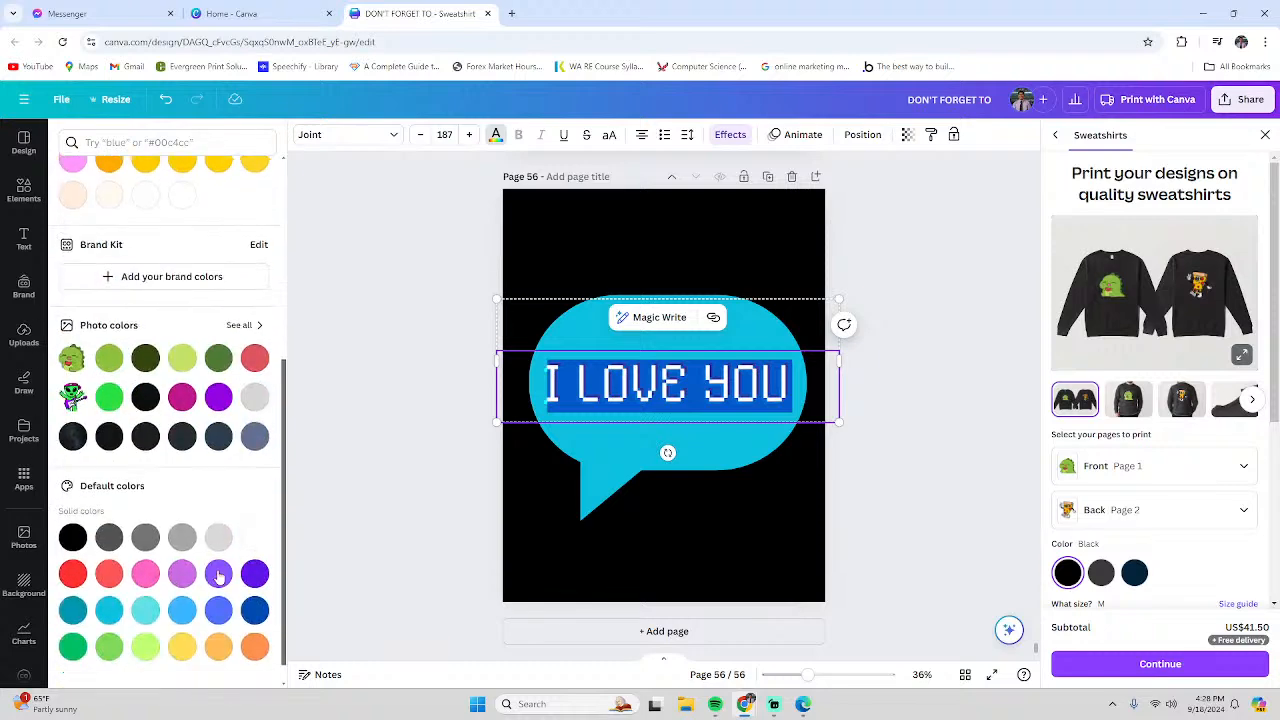
{"action": "scroll", "coordinate": [180, 470], "scroll_direction": "up", "scroll_amount": 5}
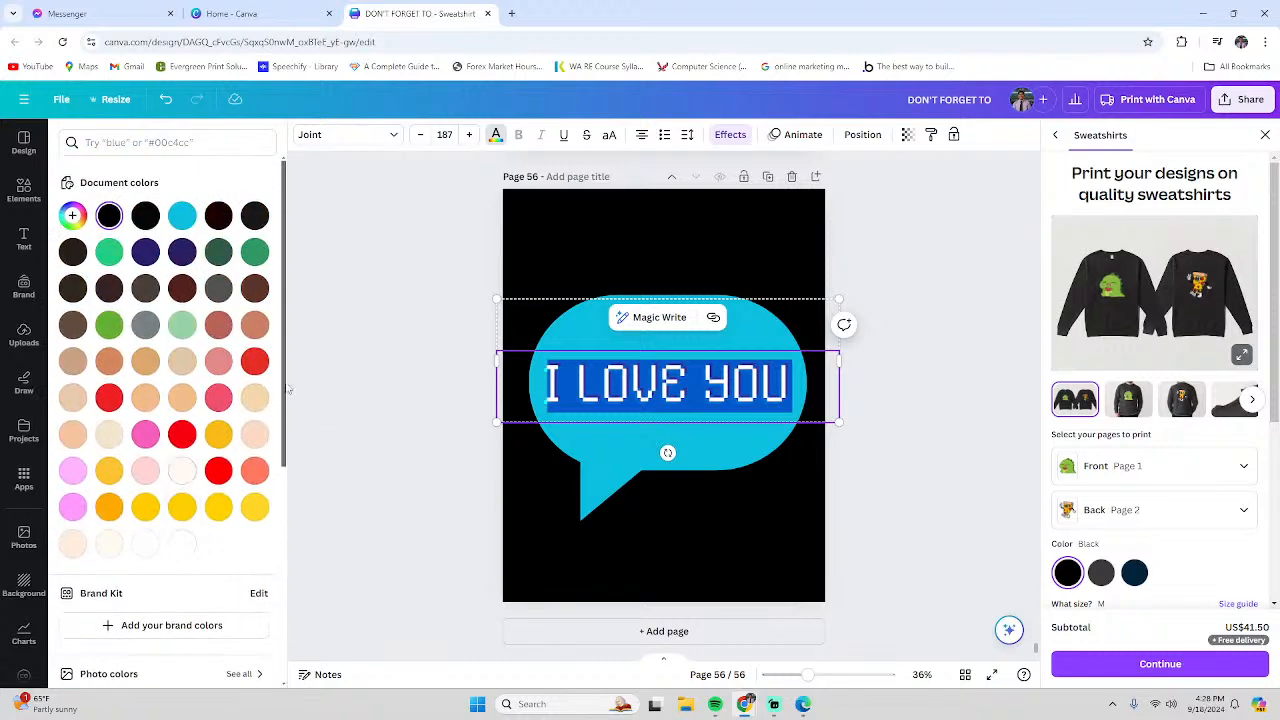
{"action": "left_click", "coordinate": [182, 507]}
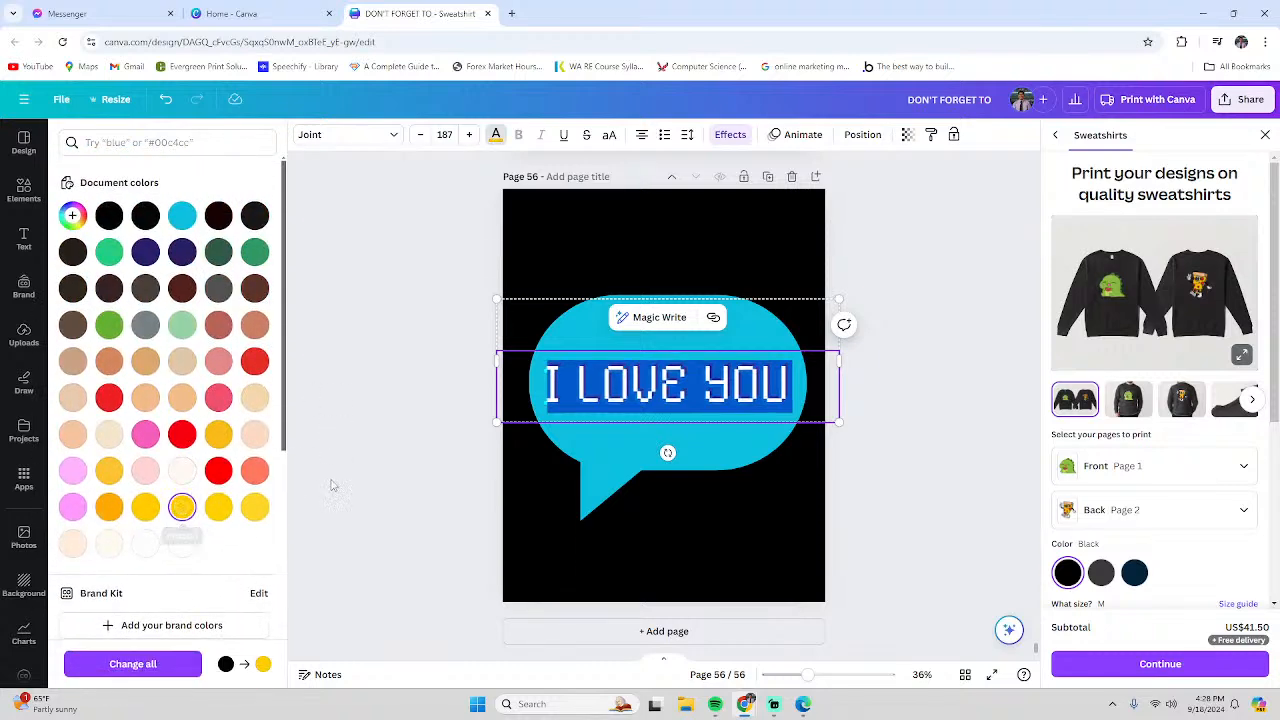
{"action": "left_click", "coordinate": [573, 530]}
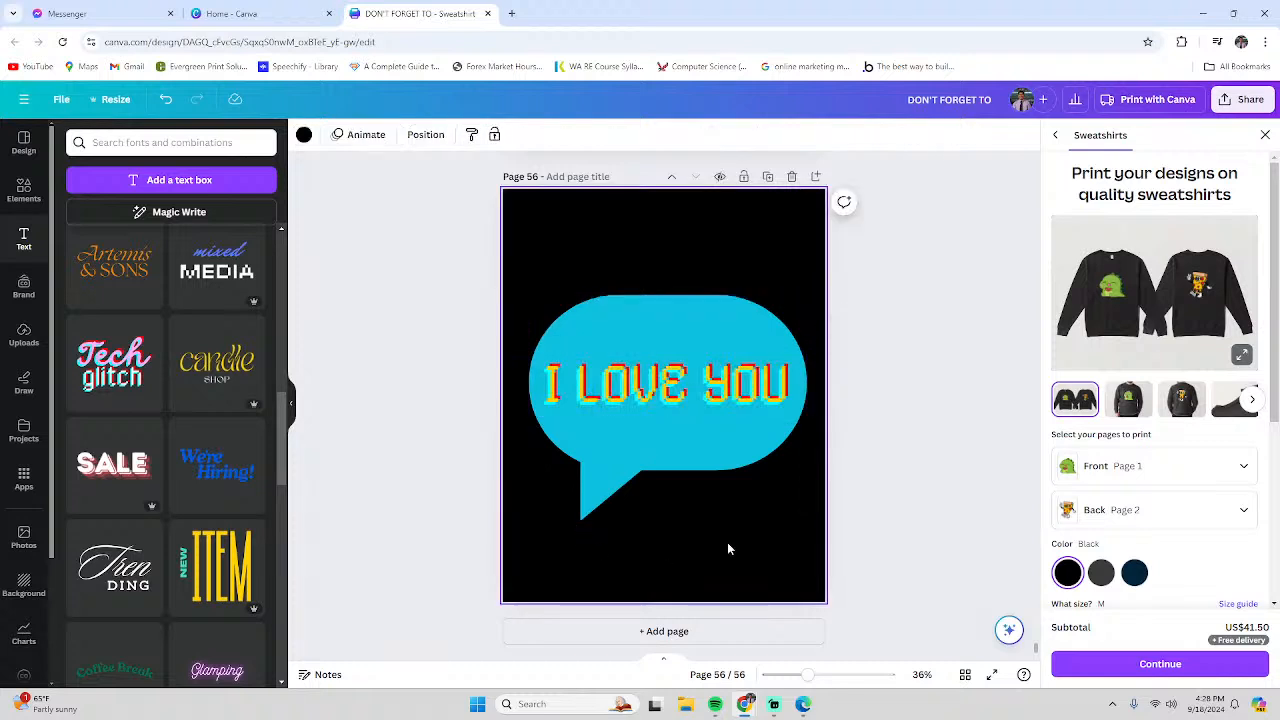
{"action": "left_click", "coordinate": [958, 512]}
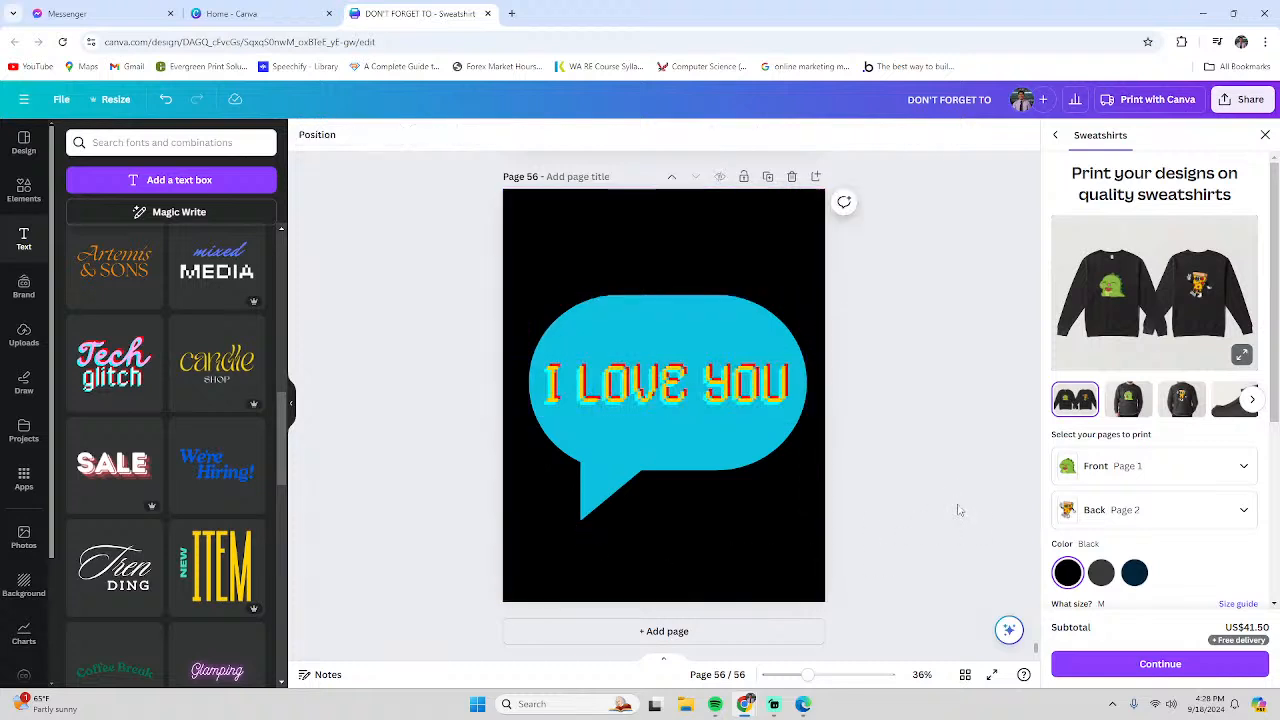
Undo and redo the yellow text color to compare it with black, ending with the yellow undone
{"action": "key", "text": "ctrl+z"}
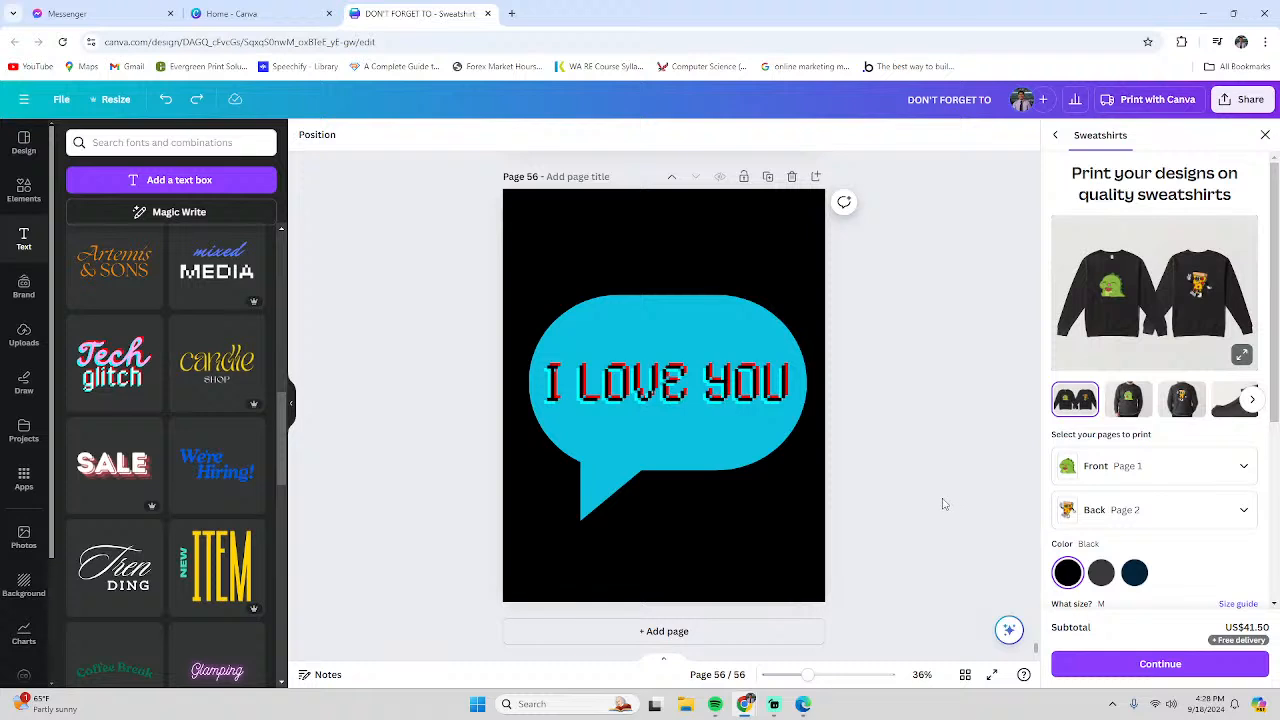
{"action": "key", "text": "ctrl+y"}
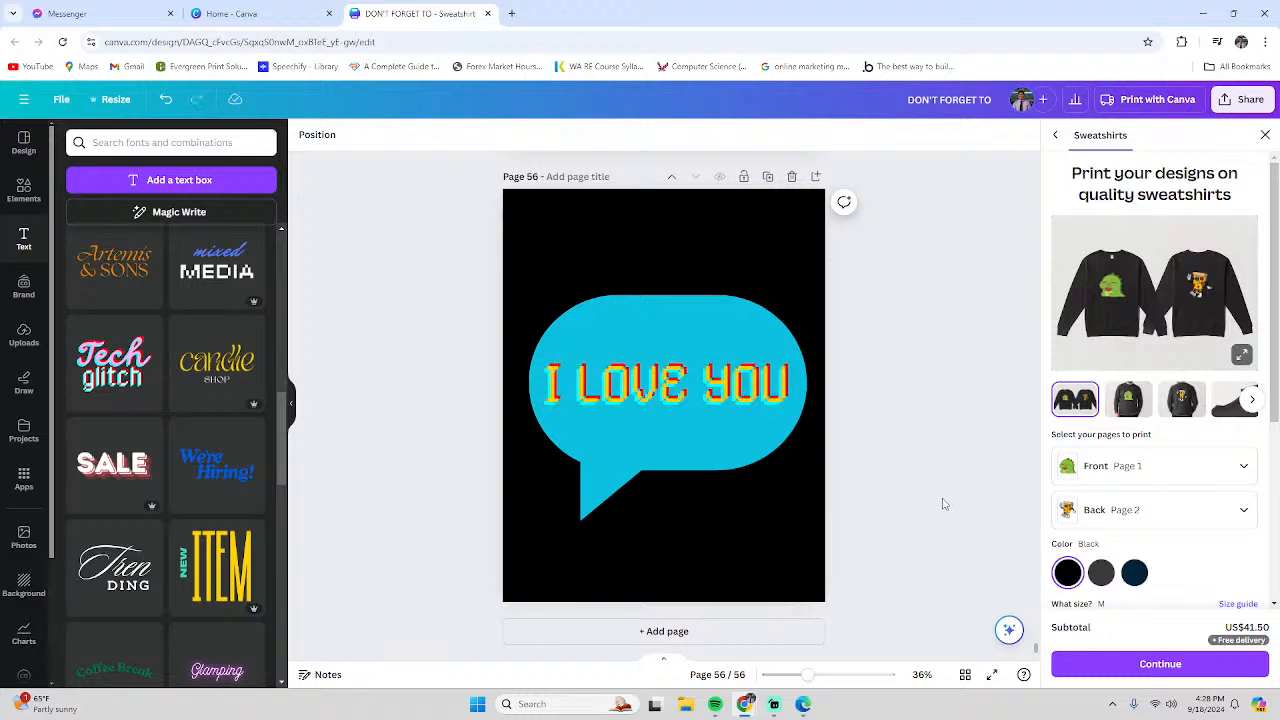
{"action": "key", "text": "ctrl+z"}
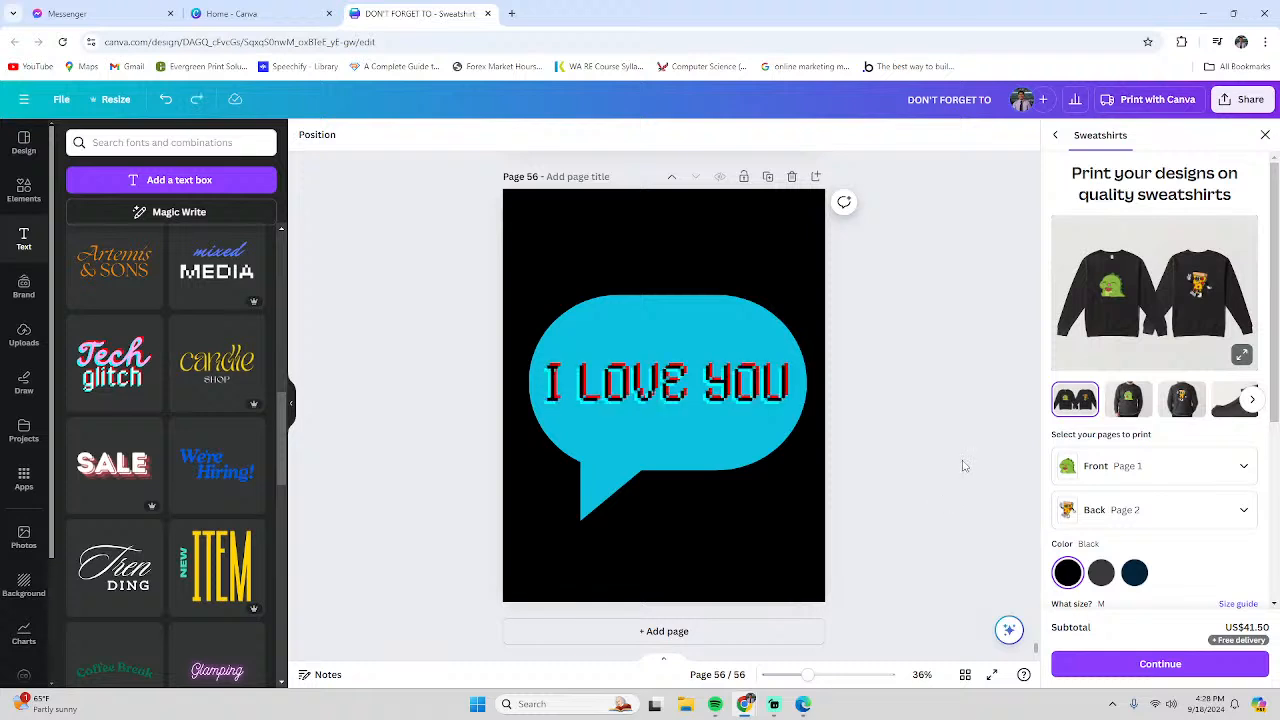
Download only the current page, page 56, as a PNG, leaving all other pages out of the selection
{"action": "left_click", "coordinate": [1234, 100]}
{"action": "left_click", "coordinate": [1042, 378]}
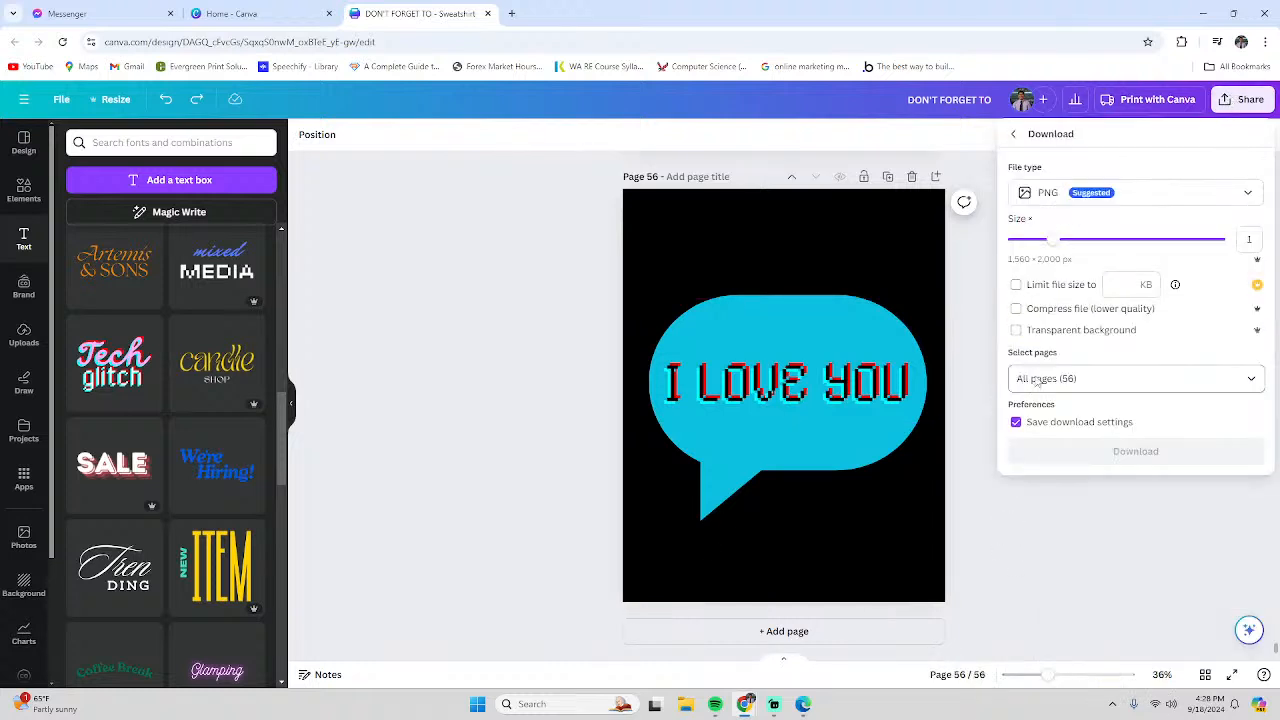
{"action": "left_click", "coordinate": [1262, 382]}
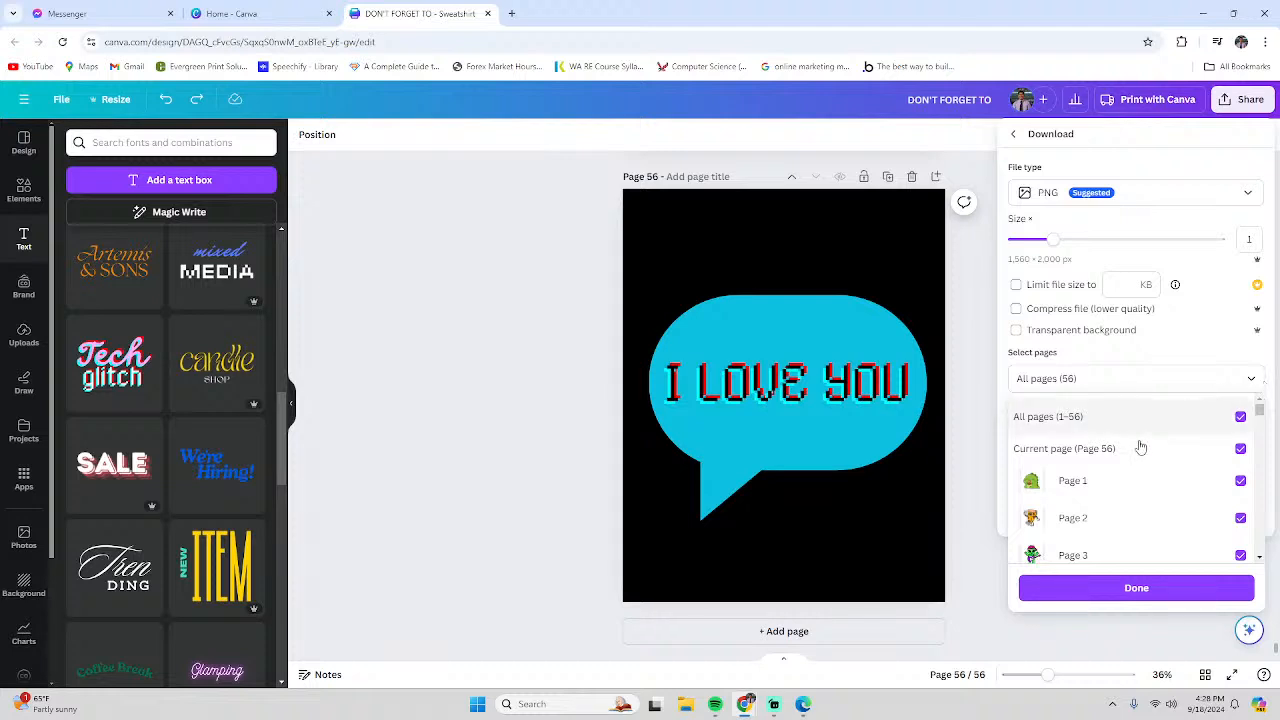
{"action": "scroll", "coordinate": [1186, 417], "scroll_direction": "down", "scroll_amount": 1}
{"action": "scroll", "coordinate": [1230, 415], "scroll_direction": "up", "scroll_amount": 1}
{"action": "left_click", "coordinate": [1240, 416]}
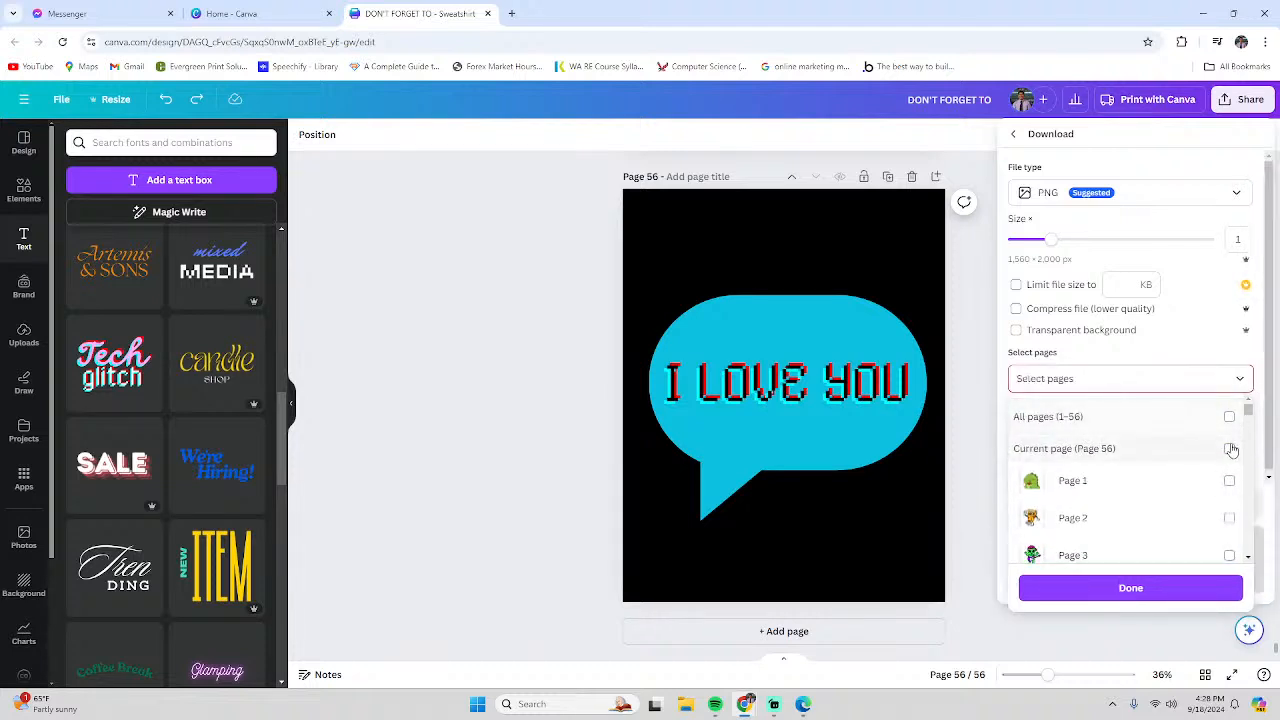
{"action": "left_click", "coordinate": [1240, 448]}
{"action": "scroll", "coordinate": [1200, 487], "scroll_direction": "down", "scroll_amount": 5}
{"action": "scroll", "coordinate": [1193, 487], "scroll_direction": "down", "scroll_amount": 15}
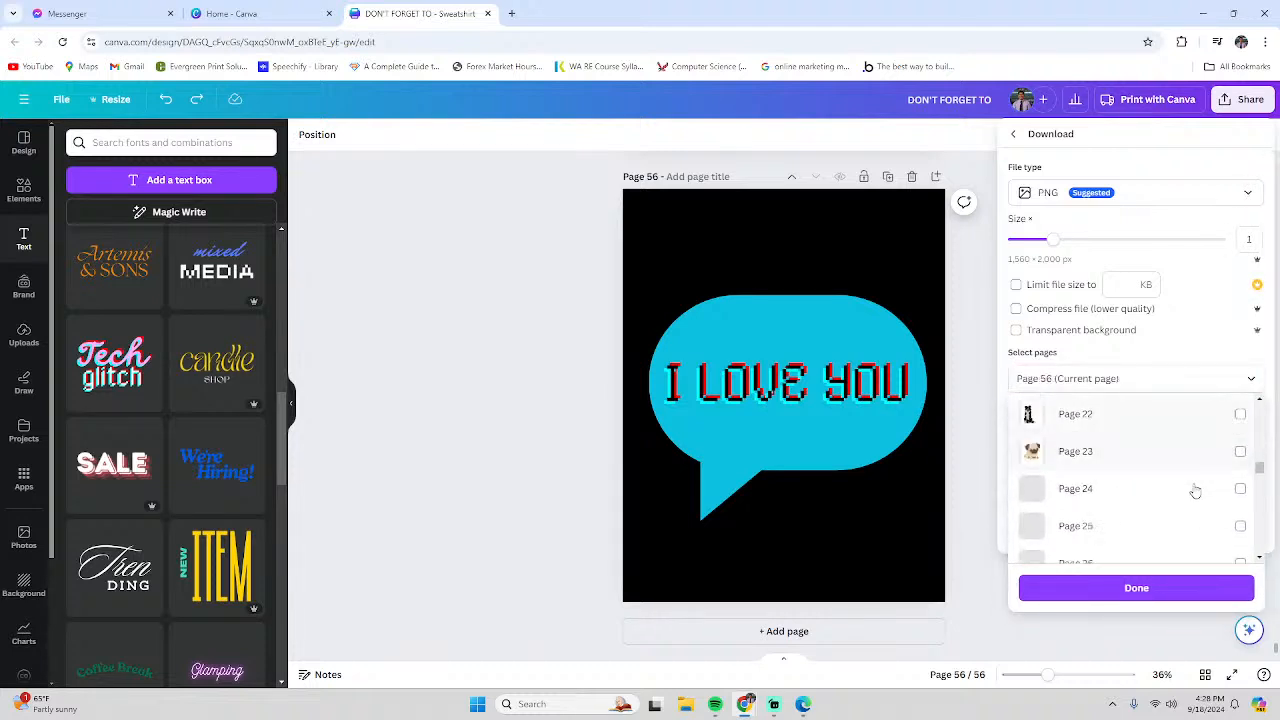
{"action": "left_click", "coordinate": [1148, 592]}
{"action": "left_click", "coordinate": [1075, 462]}
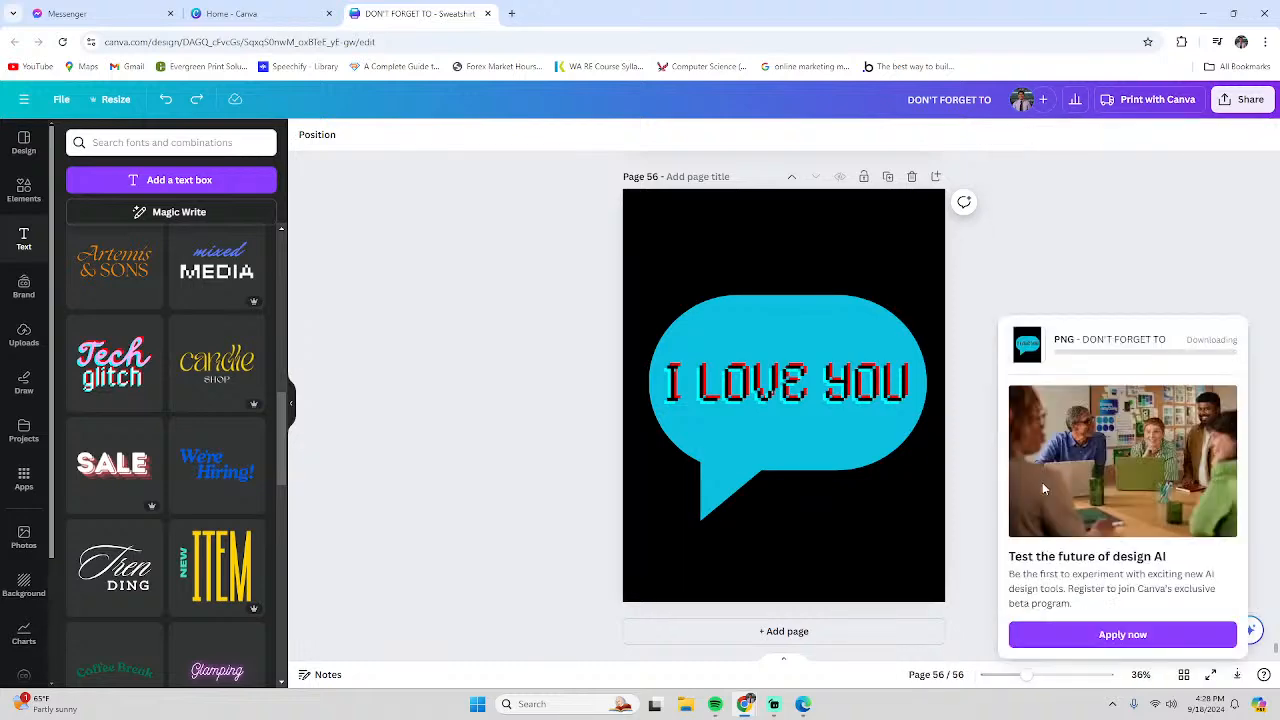
Add a new page 57 and insert the curved green "Coffee Break" text style on it
{"action": "left_click", "coordinate": [779, 632]}
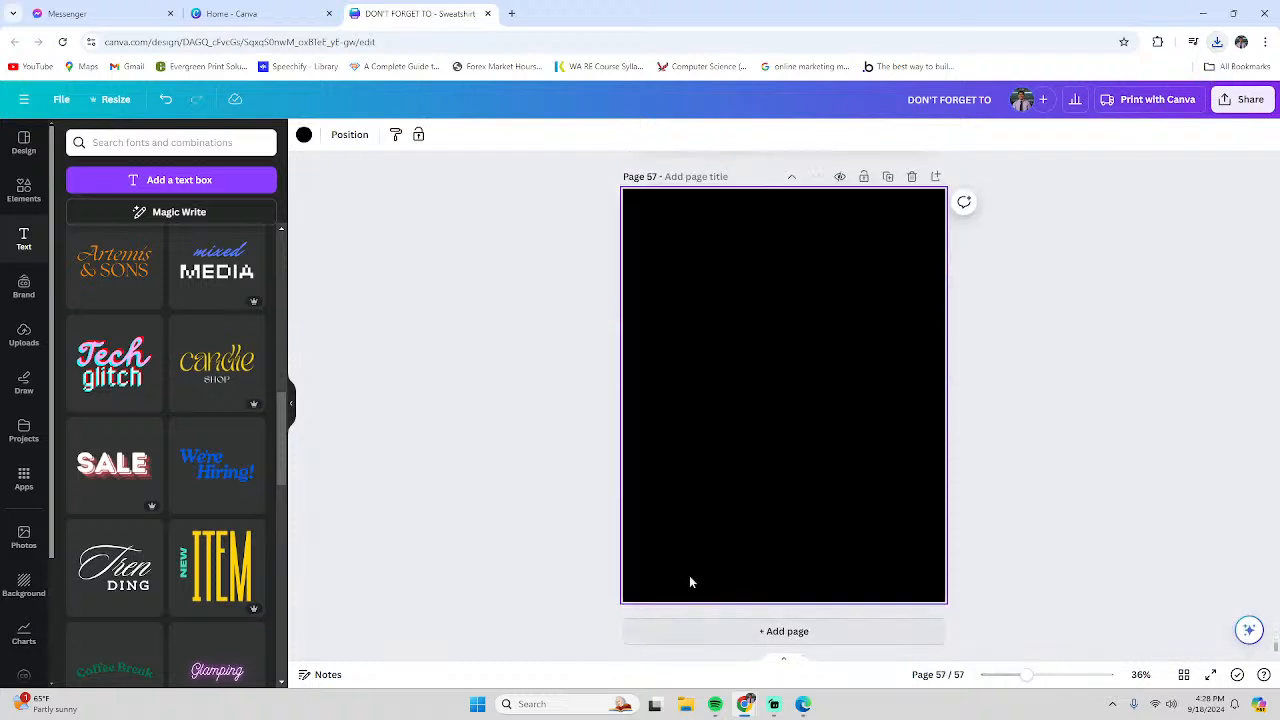
{"action": "scroll", "coordinate": [155, 588], "scroll_direction": "down", "scroll_amount": 1}
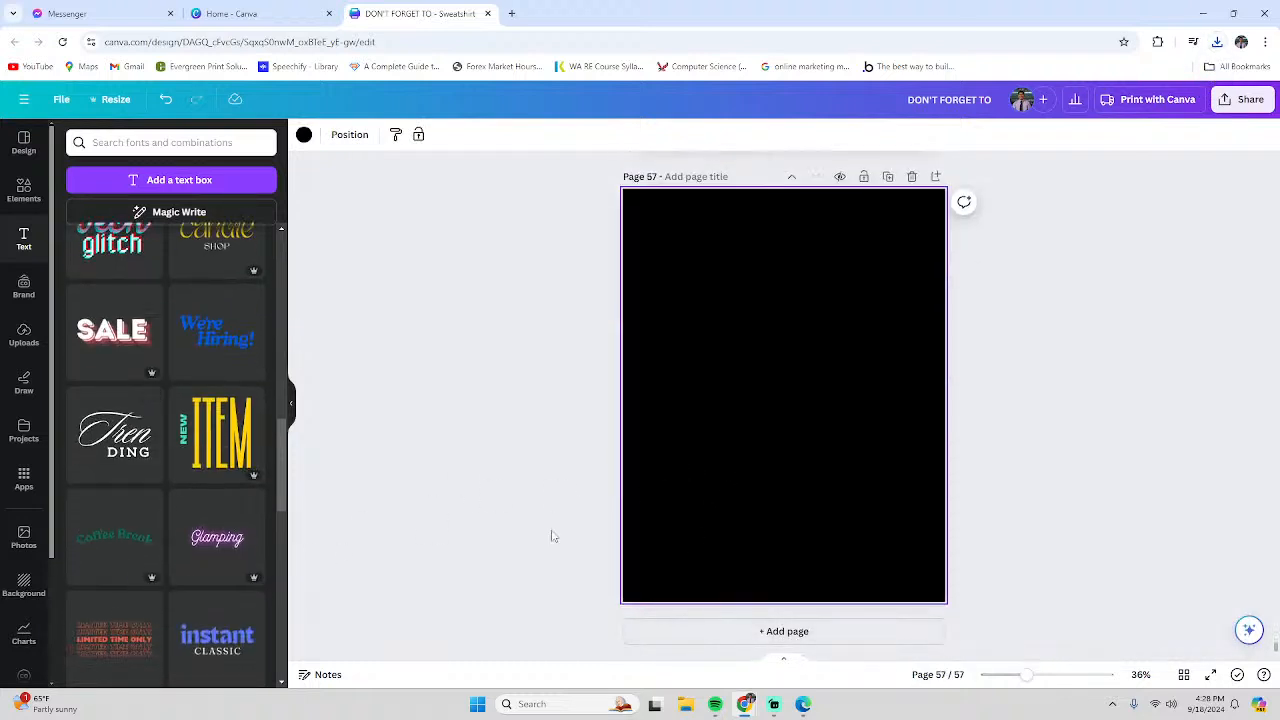
{"action": "scroll", "coordinate": [165, 585], "scroll_direction": "down", "scroll_amount": 1}
{"action": "left_click", "coordinate": [114, 480]}
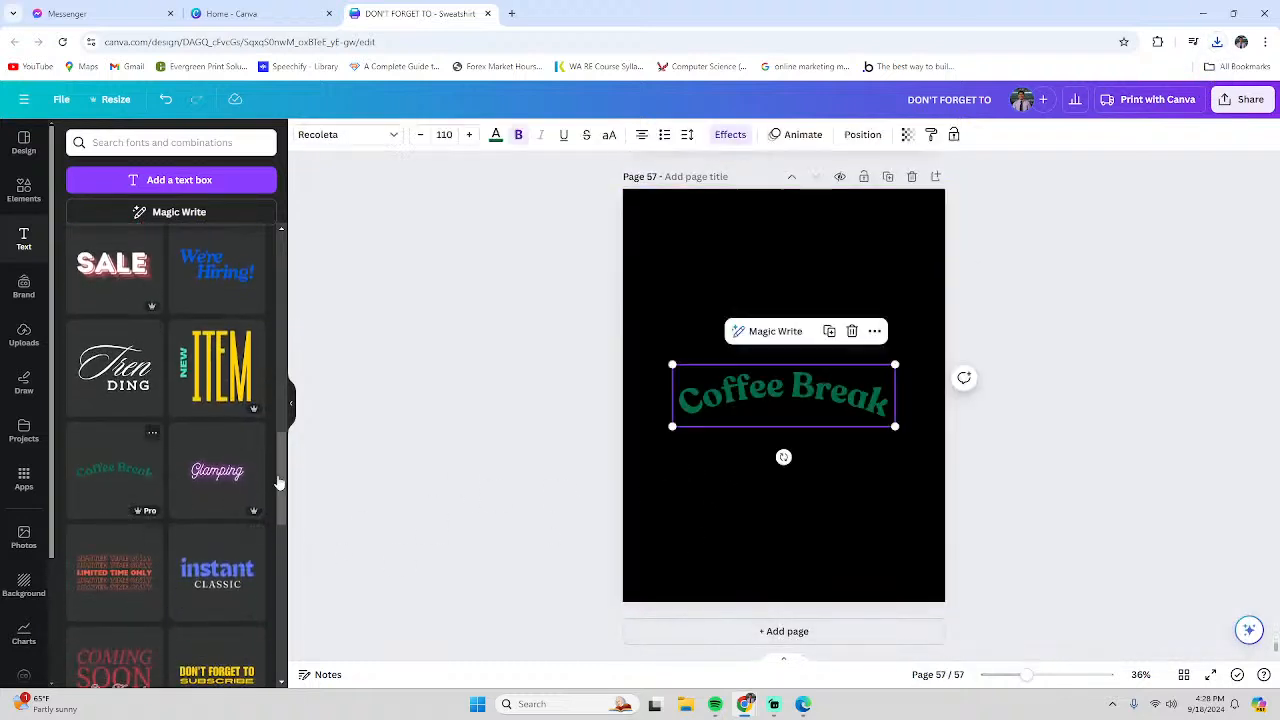
Replace the "Coffee Break" wording with "CREATIVE LIFESTYLE" in the curved text
{"action": "double_click", "coordinate": [785, 388]}
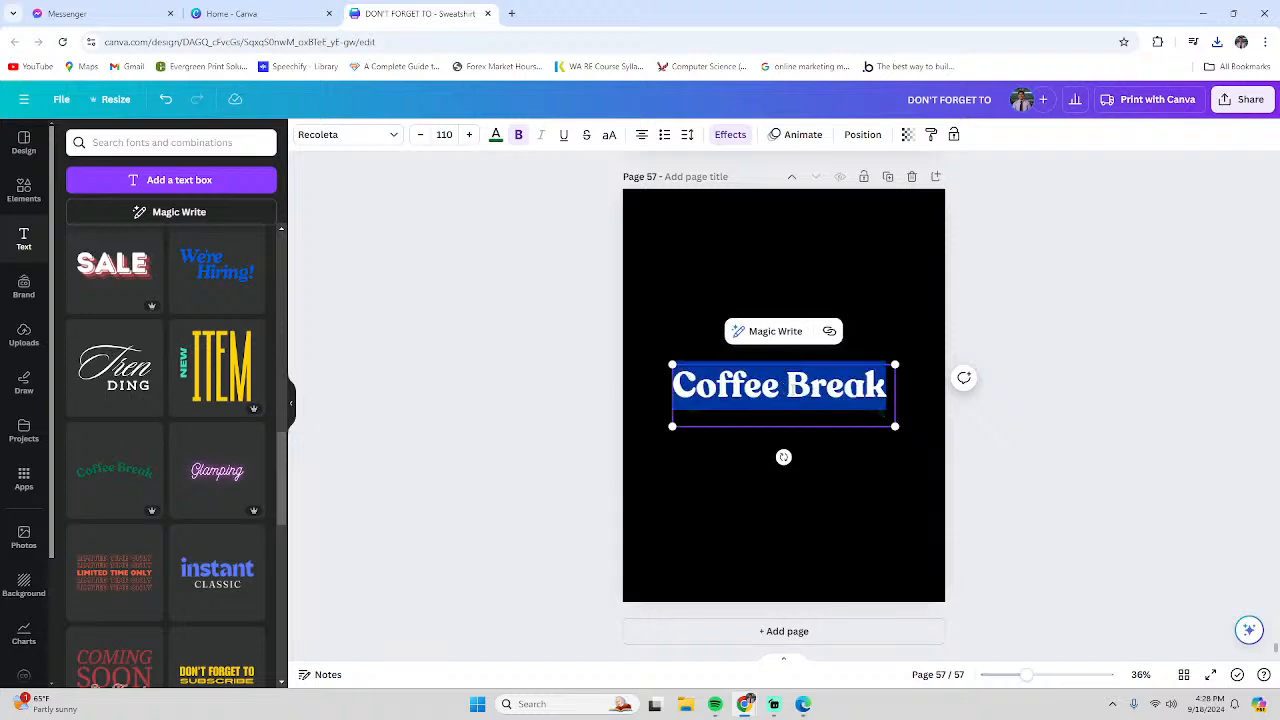
{"action": "key", "text": "BackSpace"}
{"action": "type", "text": "C"}
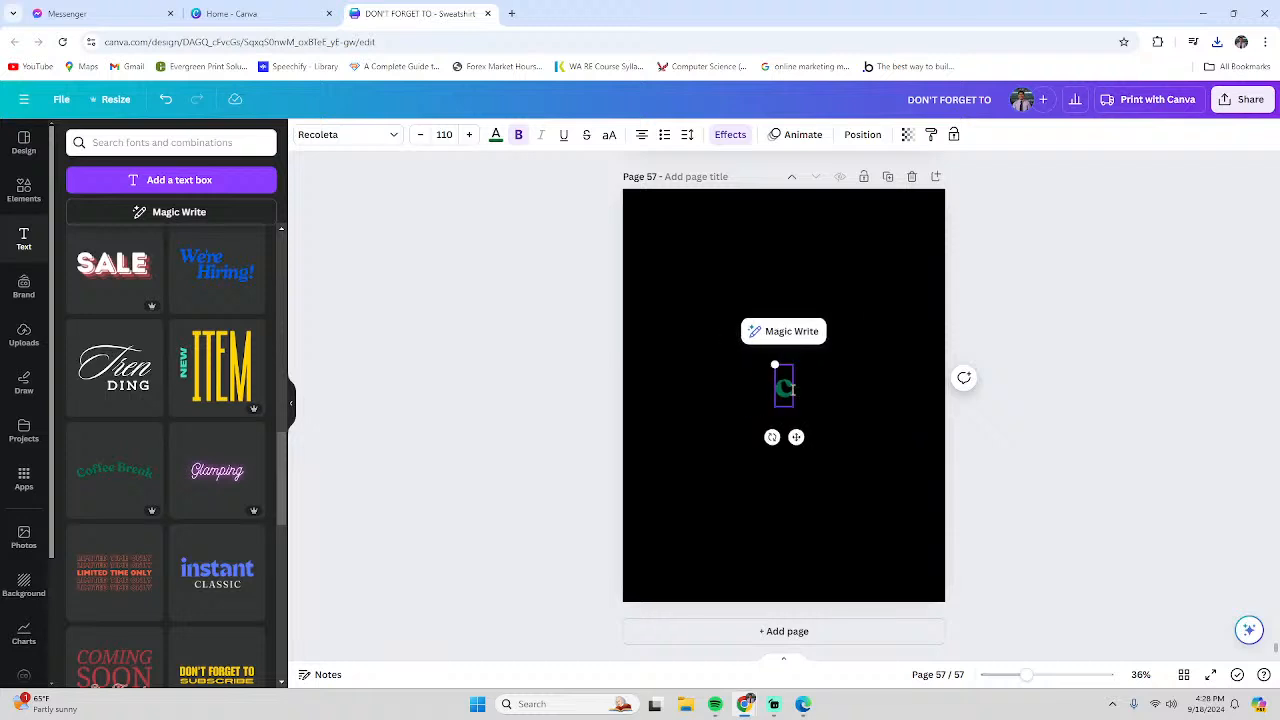
{"action": "key", "text": "BackSpace"}
{"action": "type", "text": "de"}
{"action": "key", "text": "BackSpace"}
{"action": "key", "text": "BackSpace"}
{"action": "type", "text": "LIF"}
{"action": "key", "text": "BackSpace"}
{"action": "key", "text": "BackSpace"}
{"action": "key", "text": "BackSpace"}
{"action": "type", "text": "CREATE"}
{"action": "key", "text": "BackSpace"}
{"action": "type", "text": "IVE"}
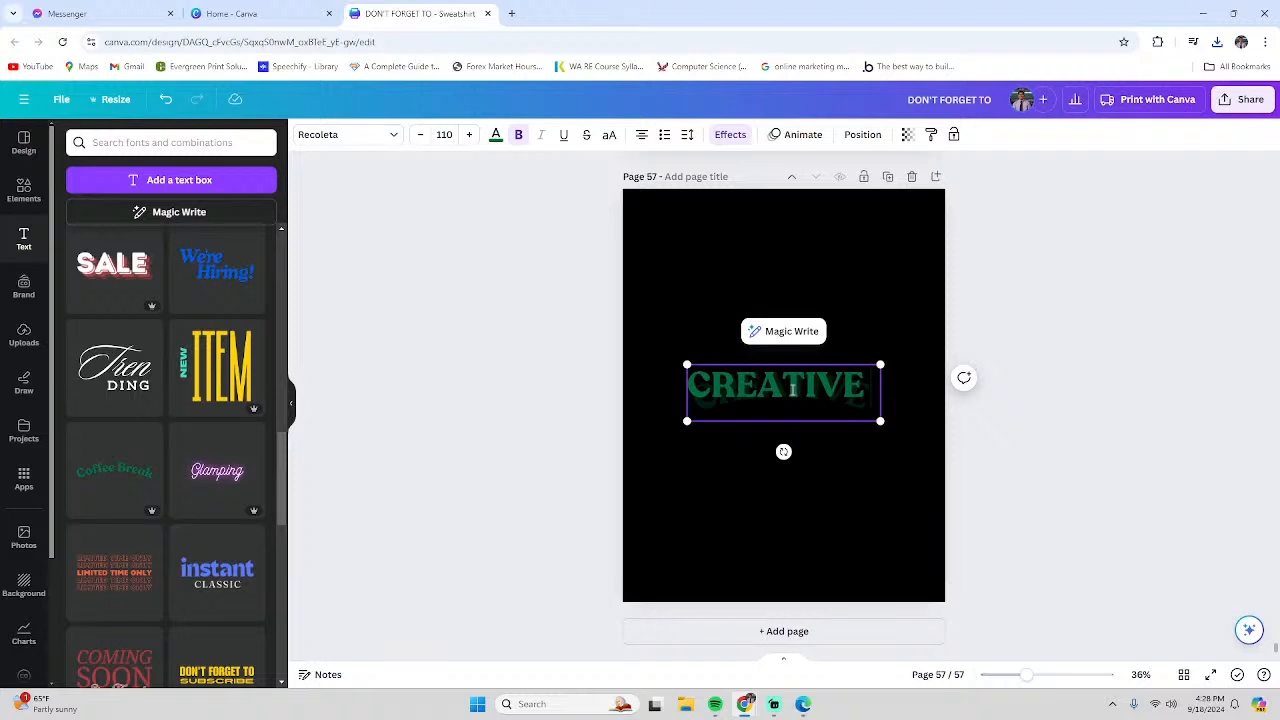
{"action": "type", "text": " LIFESTY"}
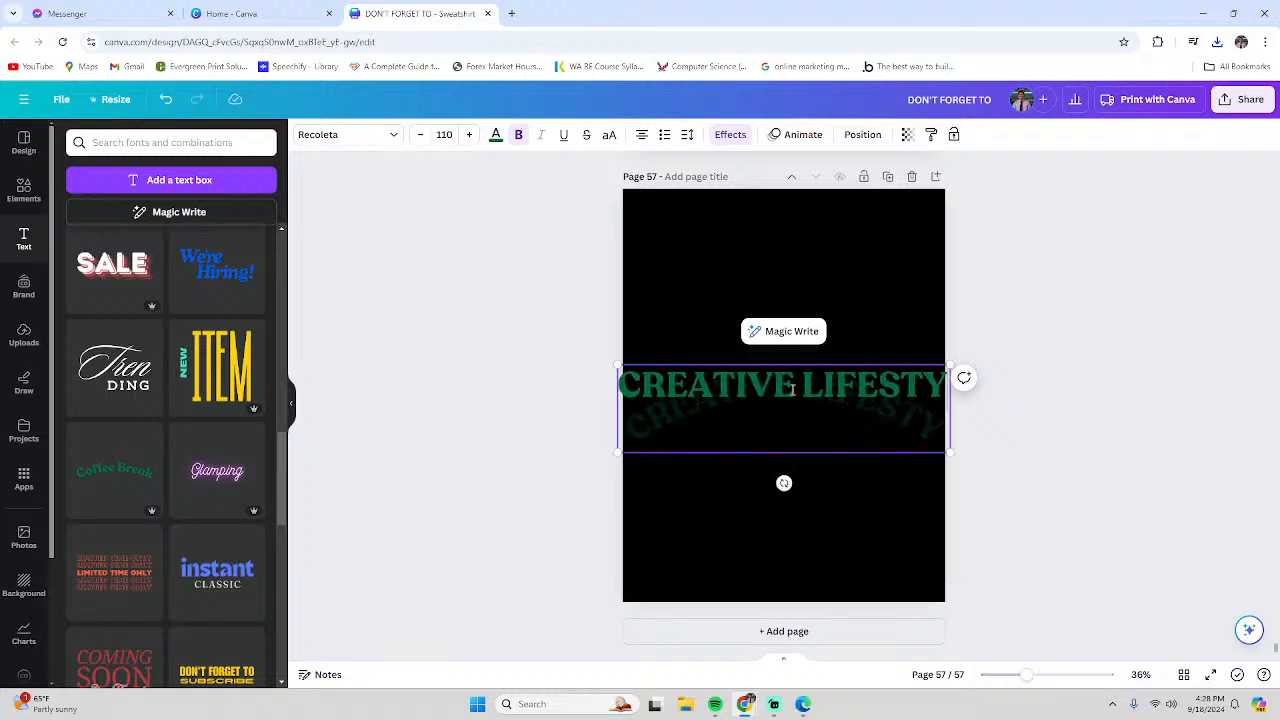
{"action": "type", "text": "LE"}
{"action": "left_click", "coordinate": [1165, 426]}
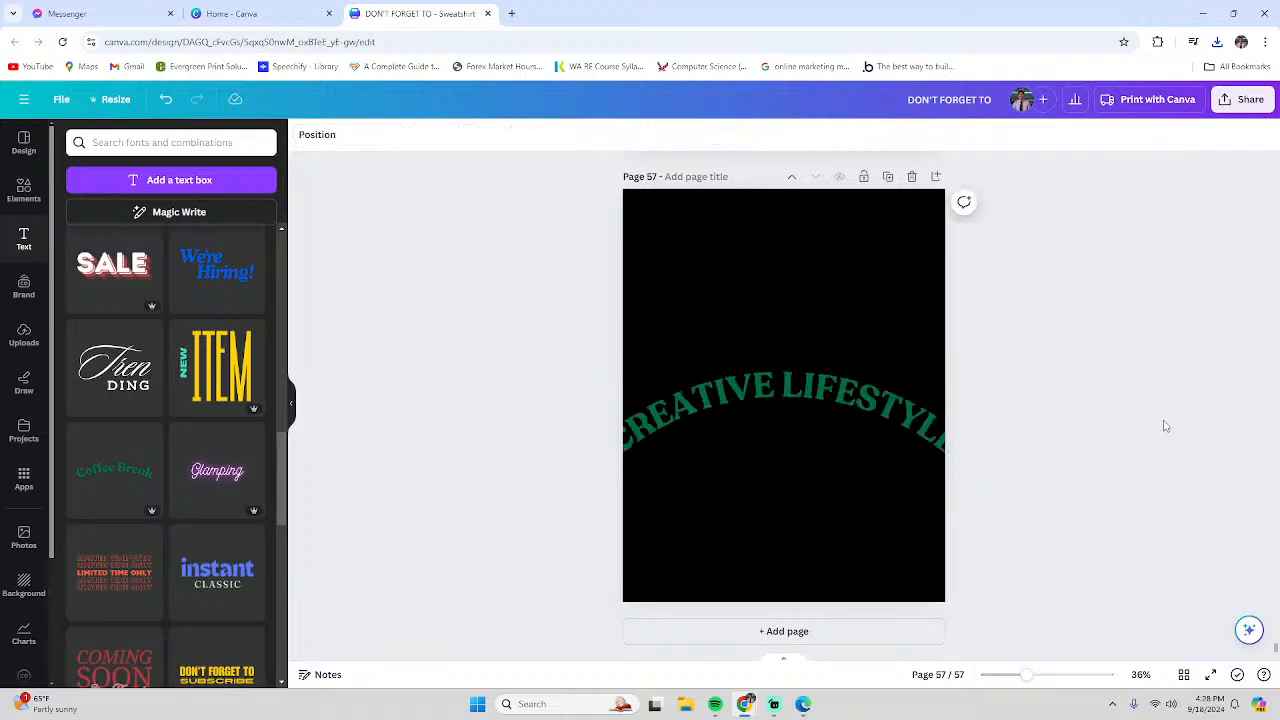
Copy the word "LIFESTYLE" and remove it from the curved text, leaving only "CREATIVE"
{"action": "left_click", "coordinate": [786, 386]}
{"action": "left_click", "coordinate": [783, 384]}
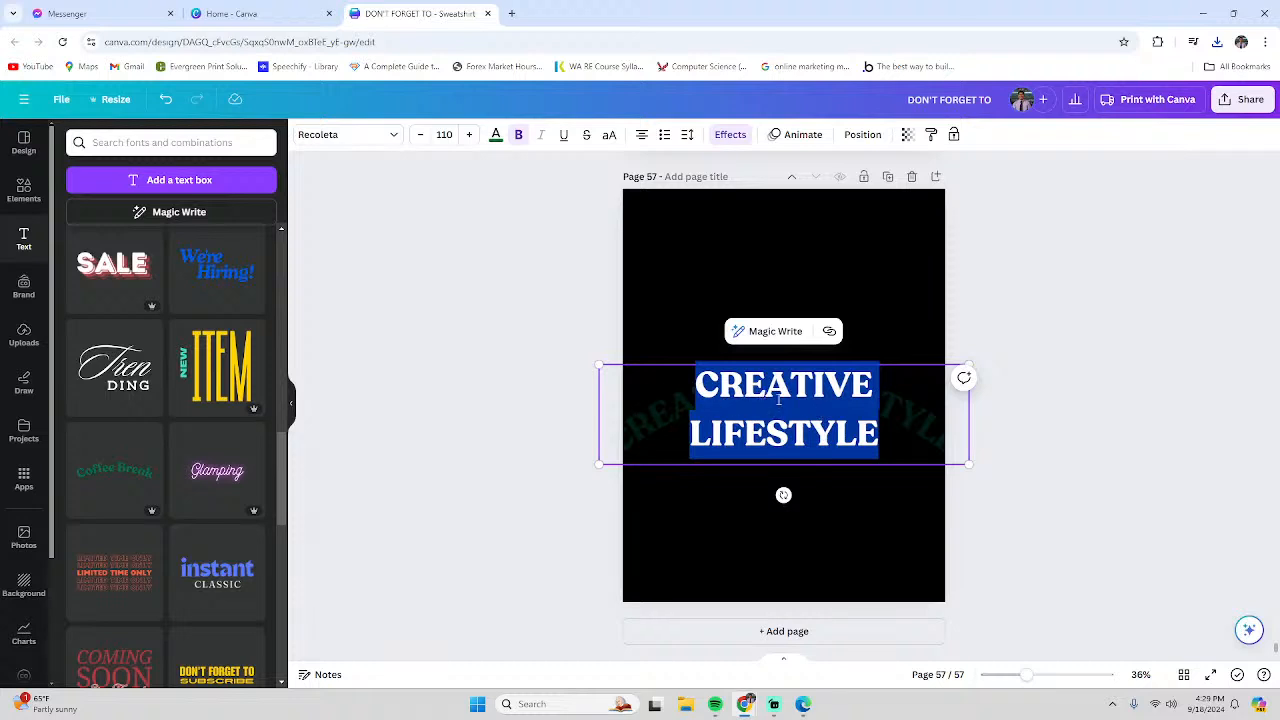
{"action": "triple_click", "coordinate": [777, 438]}
{"action": "left_click", "coordinate": [777, 438]}
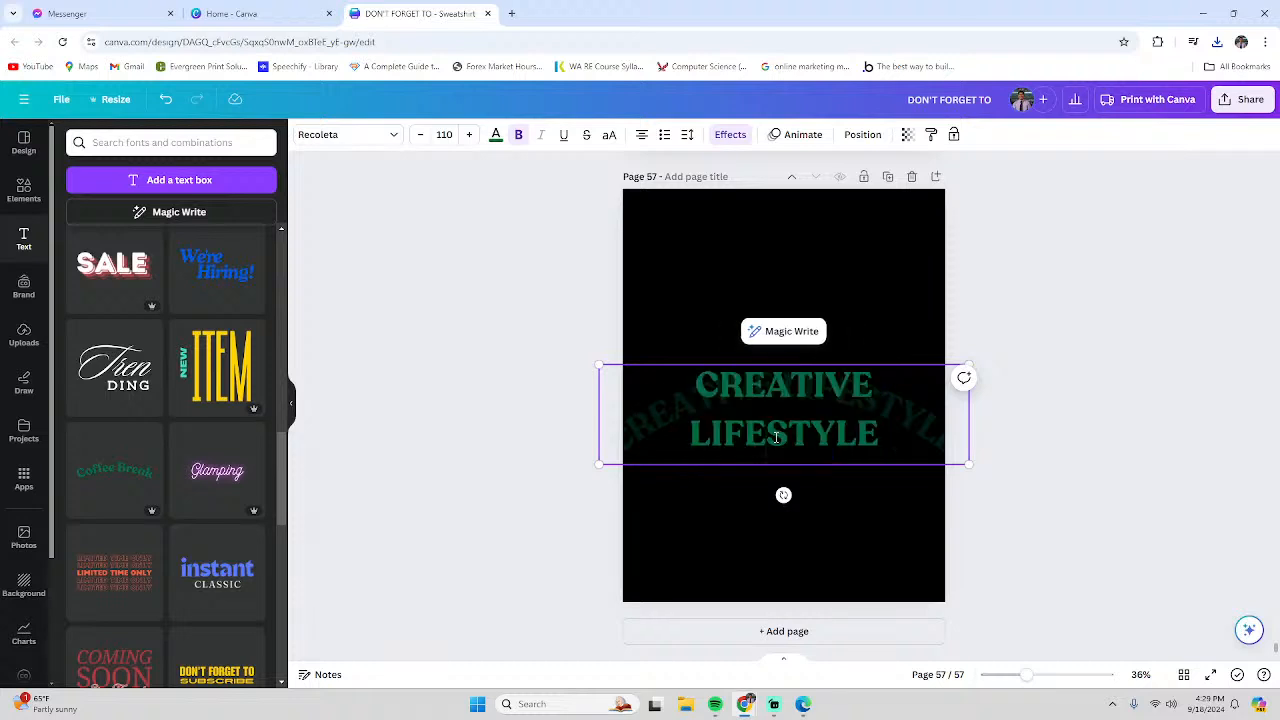
{"action": "triple_click", "coordinate": [768, 438]}
{"action": "left_click", "coordinate": [768, 438]}
{"action": "double_click", "coordinate": [768, 438]}
{"action": "key", "text": "ctrl+c"}
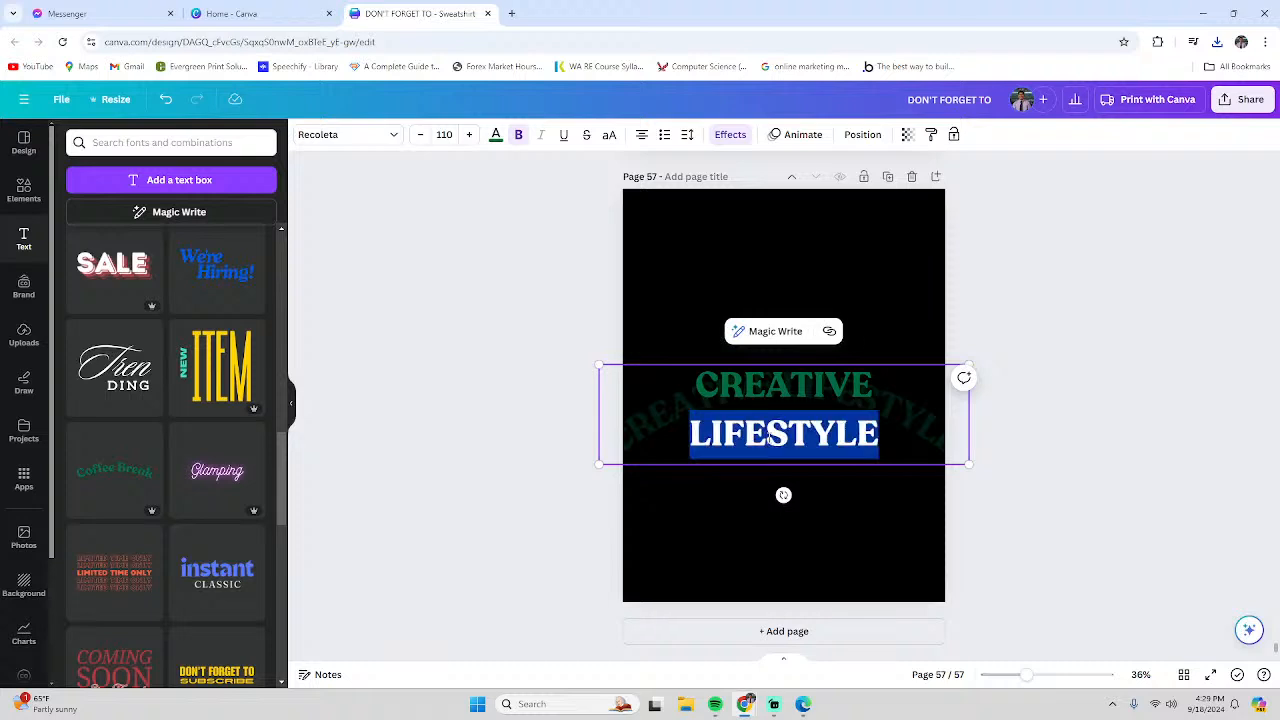
{"action": "key", "text": "BackSpace"}
{"action": "key", "text": "BackSpace"}
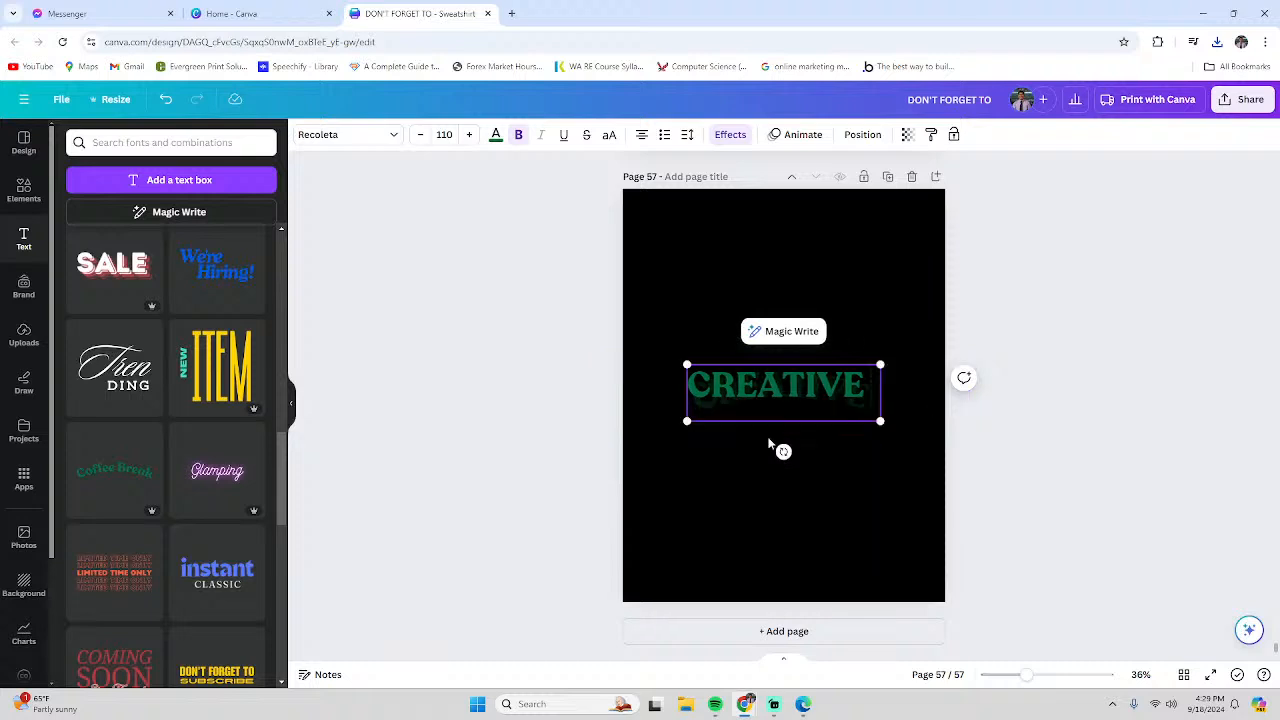
Move the curved "CREATIVE" text higher on the page and paste "LIFESTYLE" as a separate text below it
{"action": "left_click", "coordinate": [1057, 443]}
{"action": "left_click_drag", "start_coordinate": [834, 417], "coordinate": [802, 333]}
{"action": "left_click", "coordinate": [810, 422]}
{"action": "key", "text": "ctrl+v"}
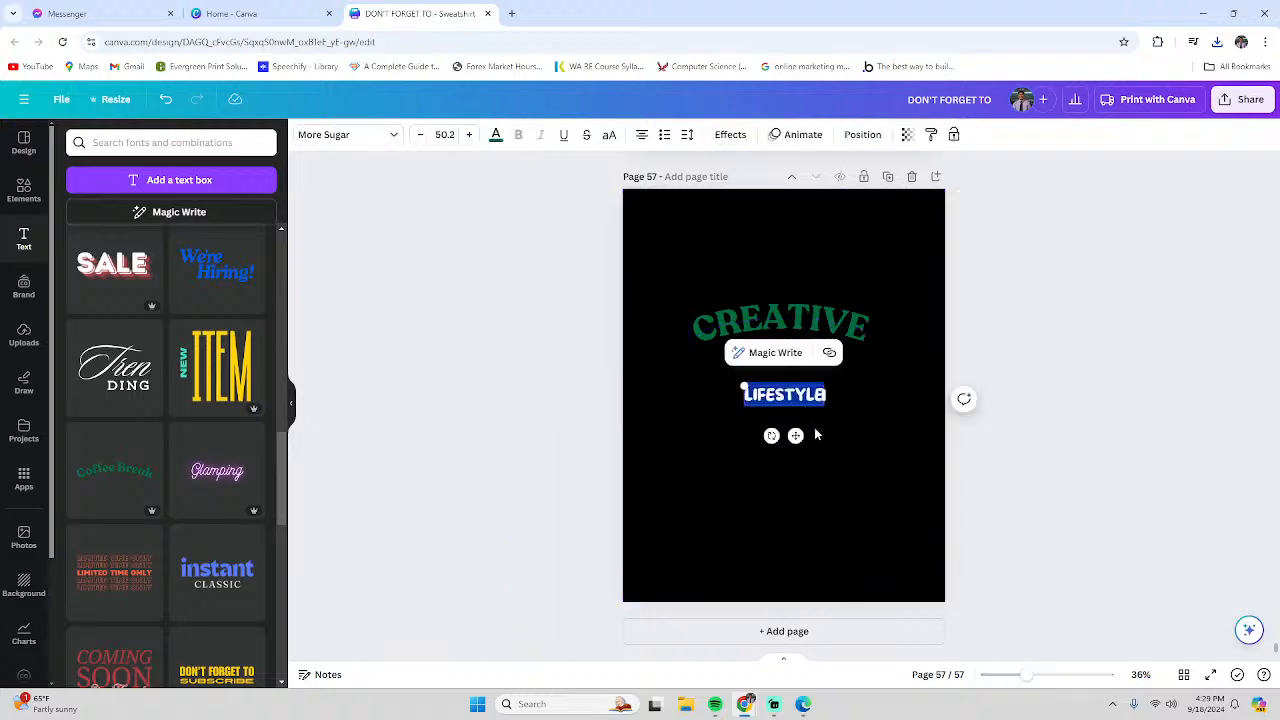
Move the "LIFESTYLE" text up directly beneath the curved "CREATIVE" text
{"action": "left_click", "coordinate": [826, 449]}
{"action": "double_click", "coordinate": [786, 402]}
{"action": "left_click", "coordinate": [873, 455]}
{"action": "left_click_drag", "start_coordinate": [797, 410], "coordinate": [818, 367]}
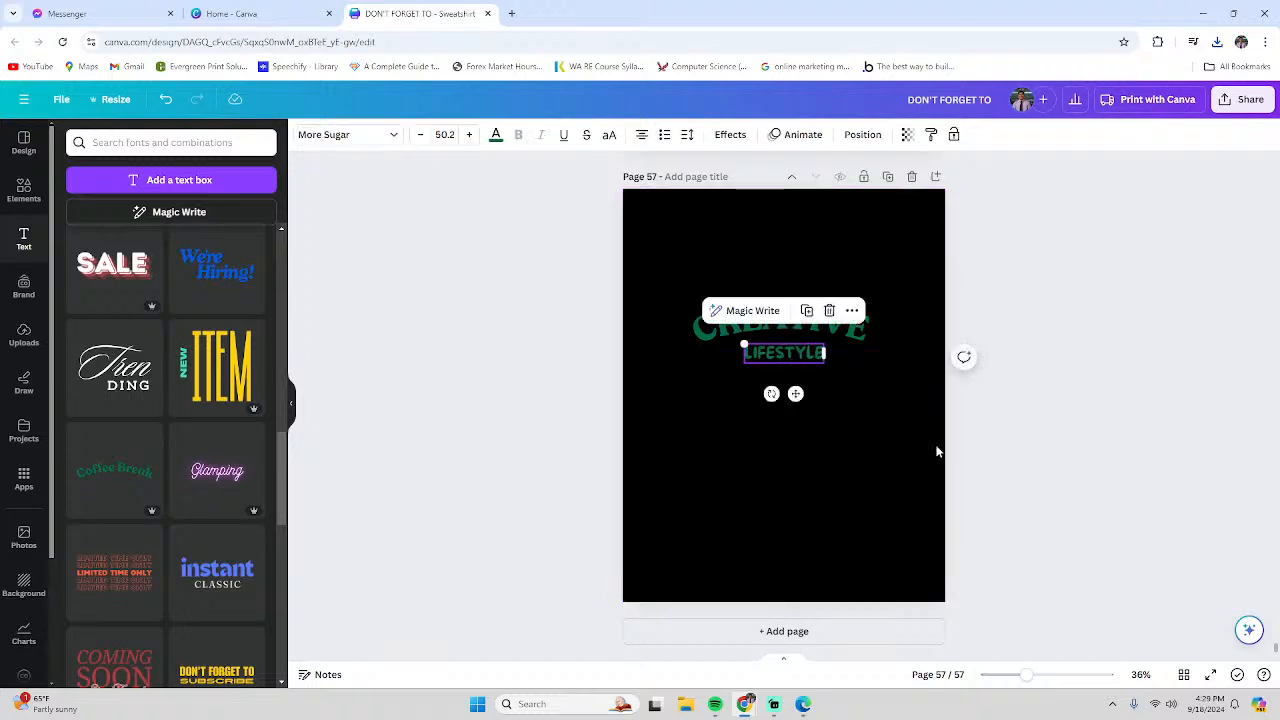
{"action": "left_click", "coordinate": [884, 486]}
{"action": "scroll", "coordinate": [859, 435], "scroll_direction": "up", "scroll_amount": 3}
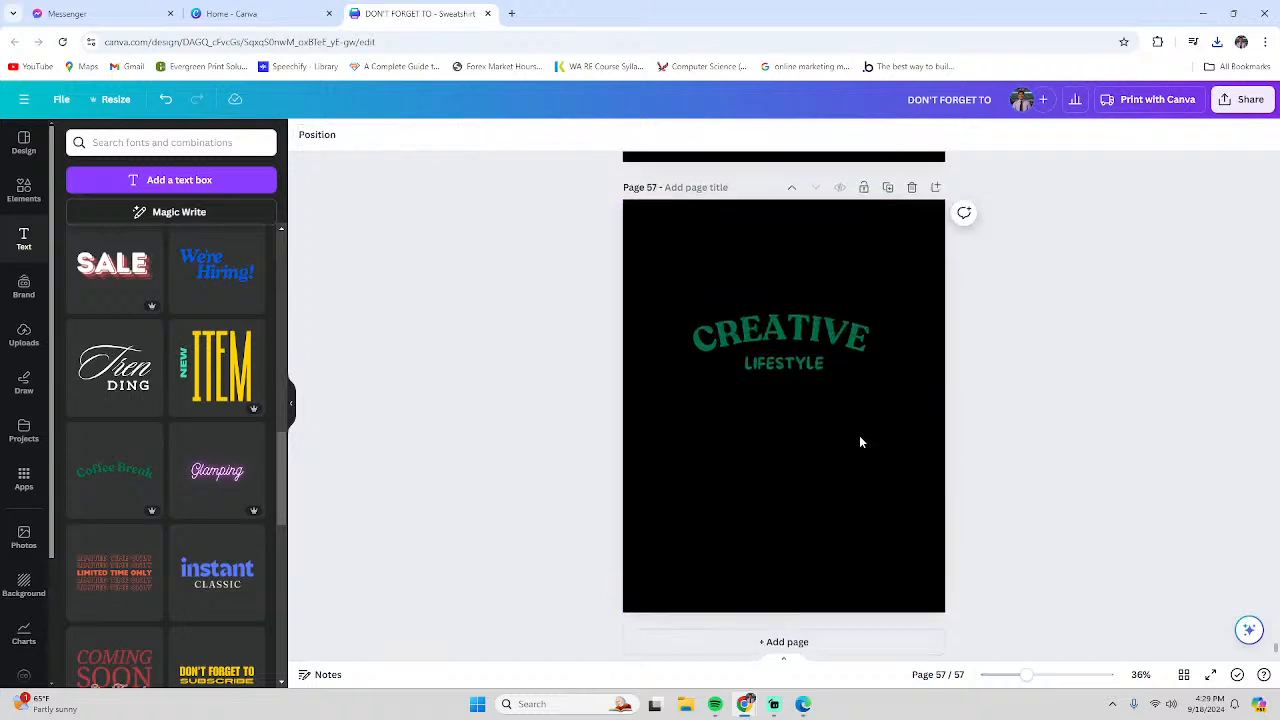
{"action": "scroll", "coordinate": [902, 476], "scroll_direction": "down", "scroll_amount": 3}
{"action": "scroll", "coordinate": [912, 484], "scroll_direction": "up", "scroll_amount": 3}
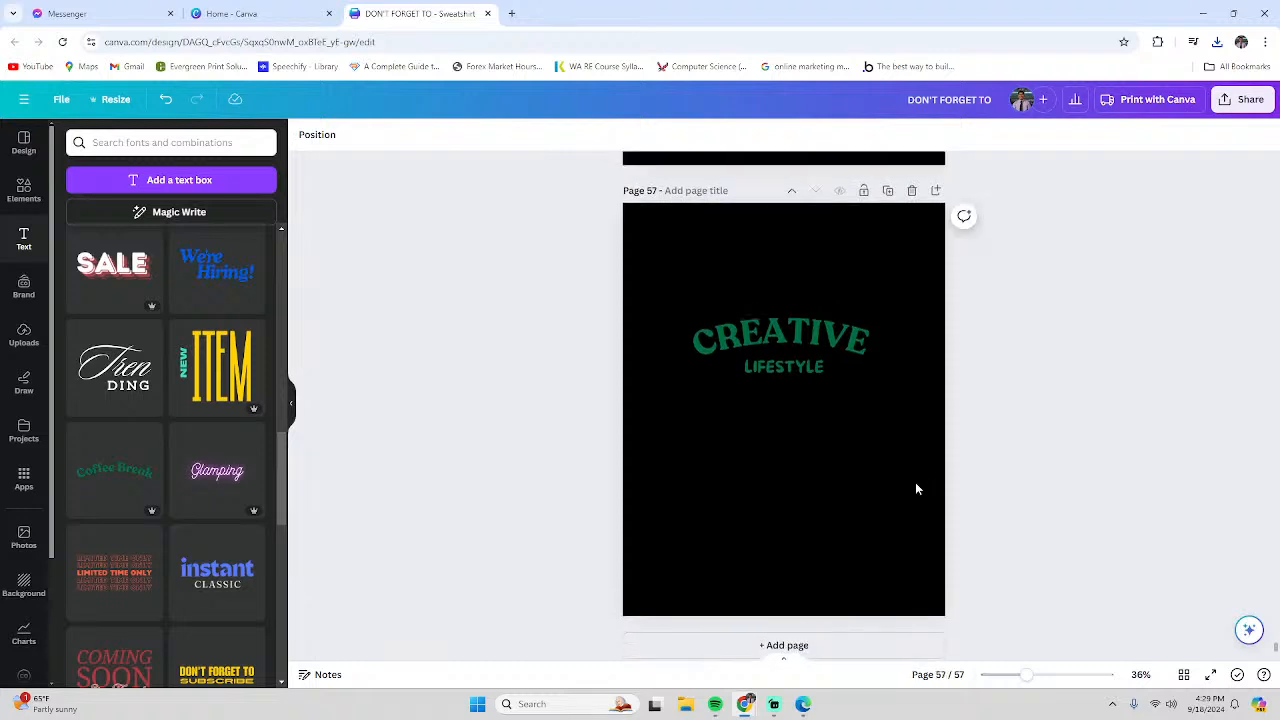
{"action": "scroll", "coordinate": [900, 512], "scroll_direction": "down", "scroll_amount": 3}
Move the "LIFESTYLE" text down, clear of "CREATIVE", and increase its font size to 112
{"action": "left_click", "coordinate": [760, 358]}
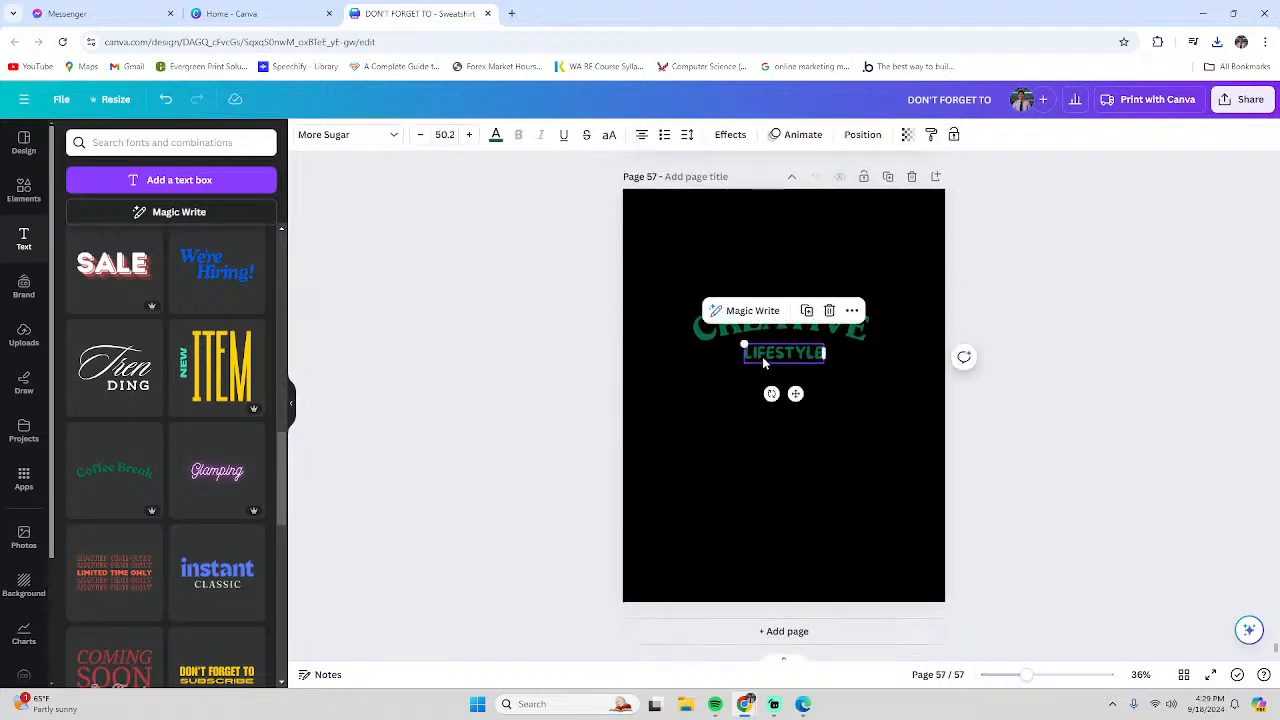
{"action": "left_click_drag", "start_coordinate": [762, 356], "coordinate": [764, 431]}
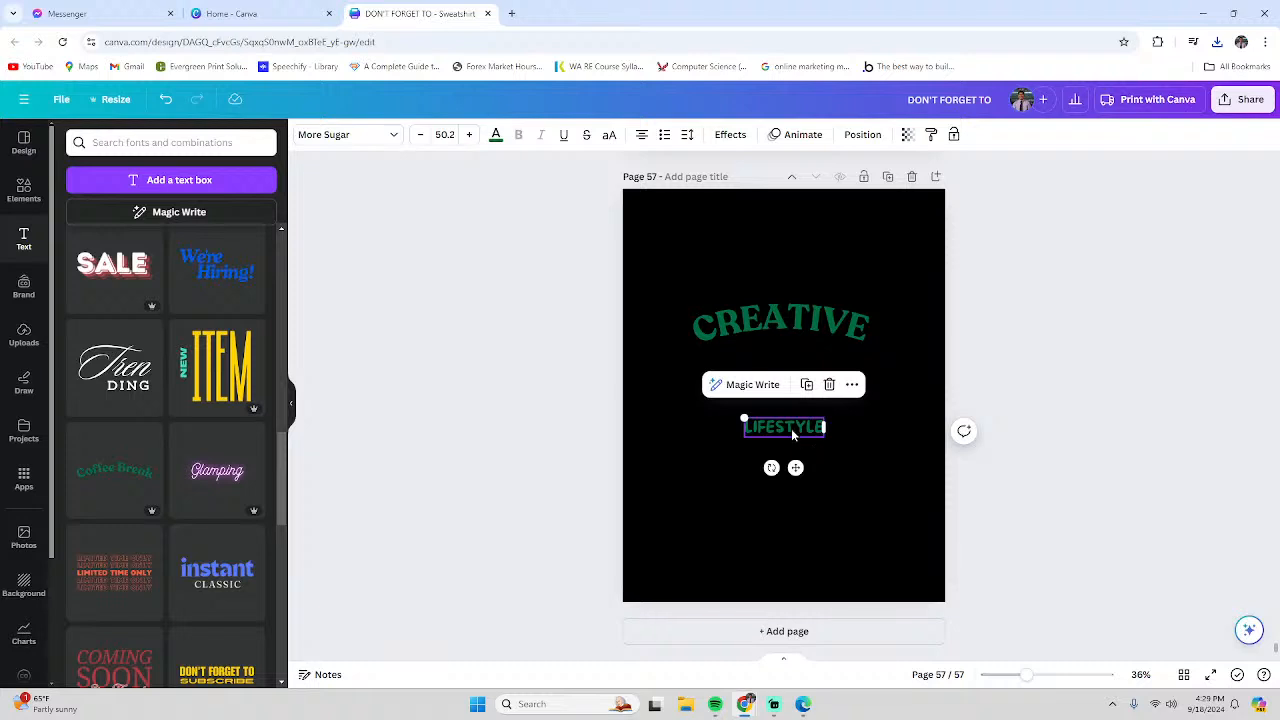
{"action": "double_click", "coordinate": [793, 434]}
{"action": "left_click", "coordinate": [469, 134]}
{"action": "left_click", "coordinate": [469, 134]}
{"action": "left_click", "coordinate": [469, 134]}
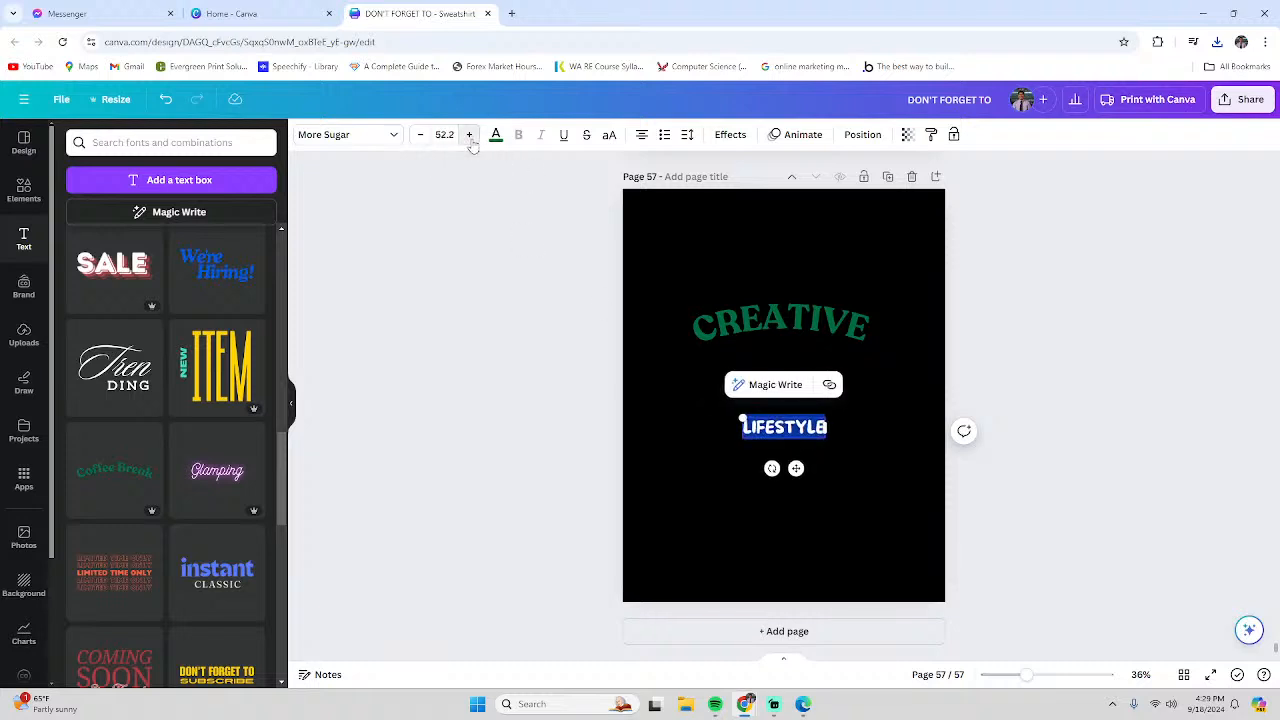
{"action": "left_click", "coordinate": [469, 134]}
{"action": "left_click", "coordinate": [469, 134]}
{"action": "left_click", "coordinate": [469, 134]}
{"action": "left_click", "coordinate": [469, 134]}
{"action": "left_click", "coordinate": [471, 140]}
{"action": "left_click", "coordinate": [471, 140]}
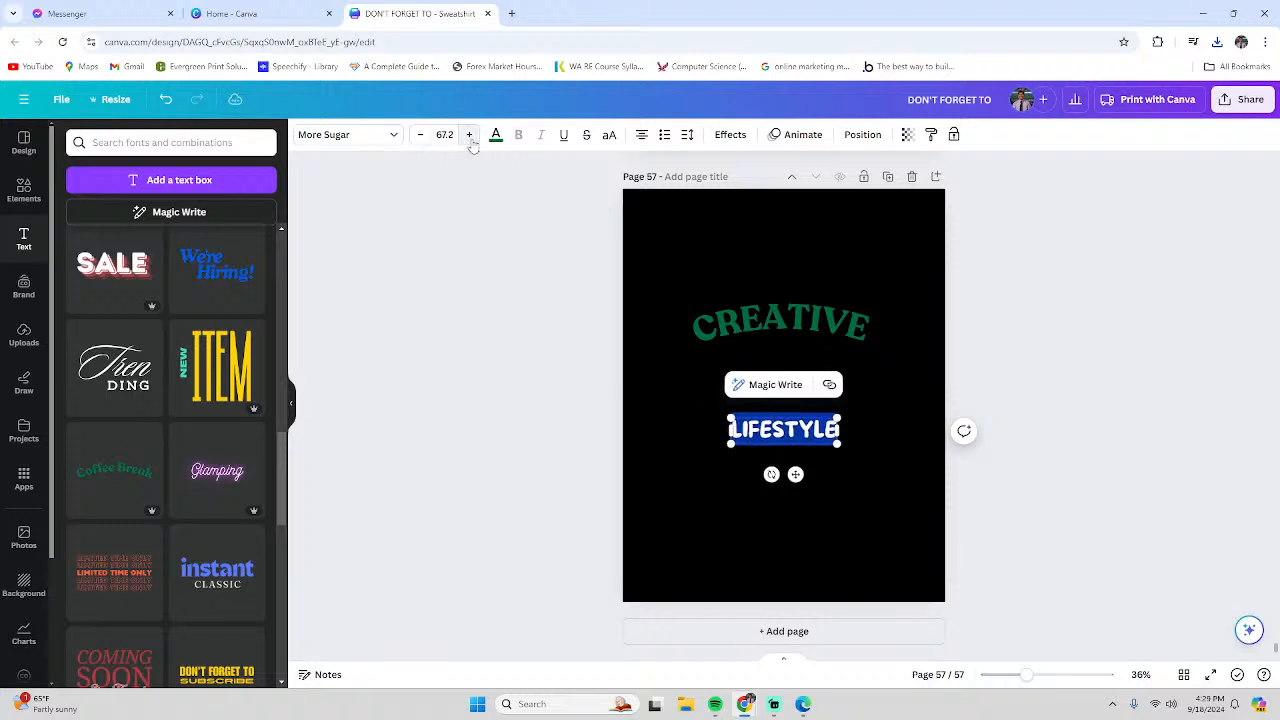
{"action": "left_click", "coordinate": [471, 140]}
{"action": "left_click", "coordinate": [471, 140]}
{"action": "left_click", "coordinate": [471, 140]}
{"action": "left_click", "coordinate": [471, 140]}
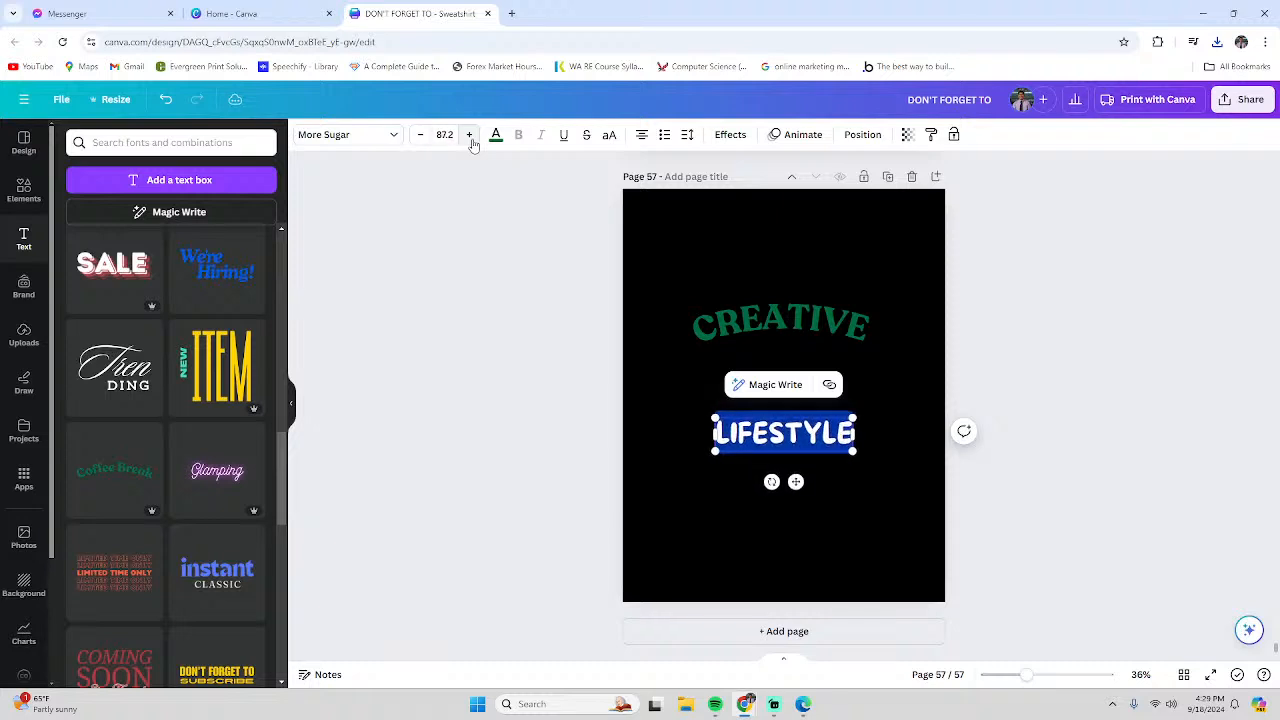
{"action": "left_click", "coordinate": [471, 140]}
{"action": "left_click", "coordinate": [471, 140]}
{"action": "left_click", "coordinate": [471, 136]}
{"action": "left_click", "coordinate": [471, 136]}
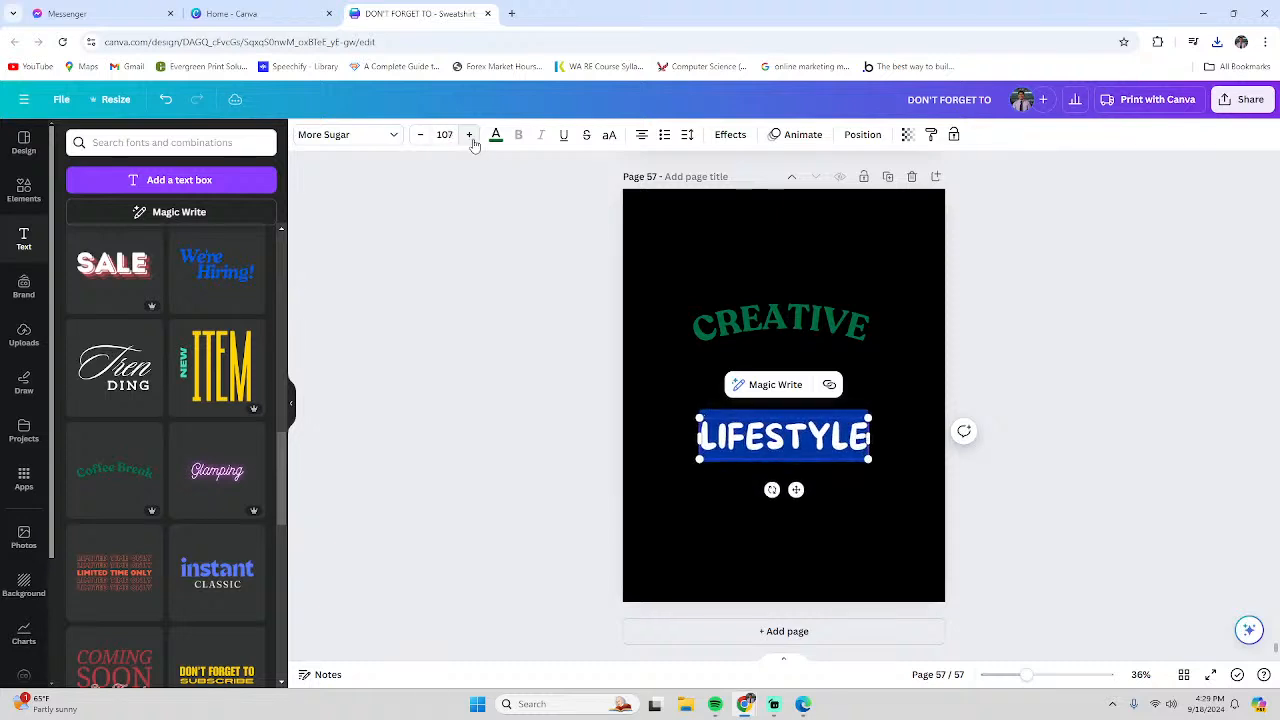
{"action": "left_click", "coordinate": [471, 136]}
{"action": "left_click", "coordinate": [1097, 484]}
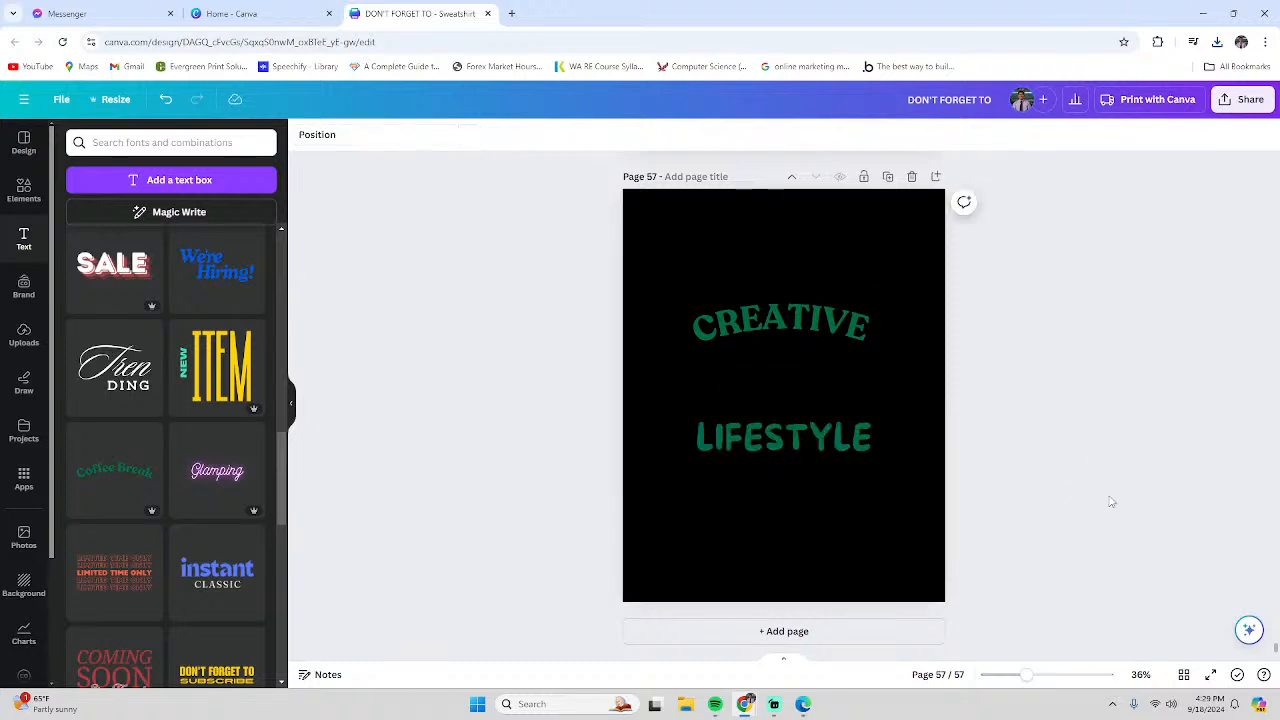
Remove the Curve shape effect from the "CREATIVE" text so it runs straight
{"action": "double_click", "coordinate": [791, 300]}
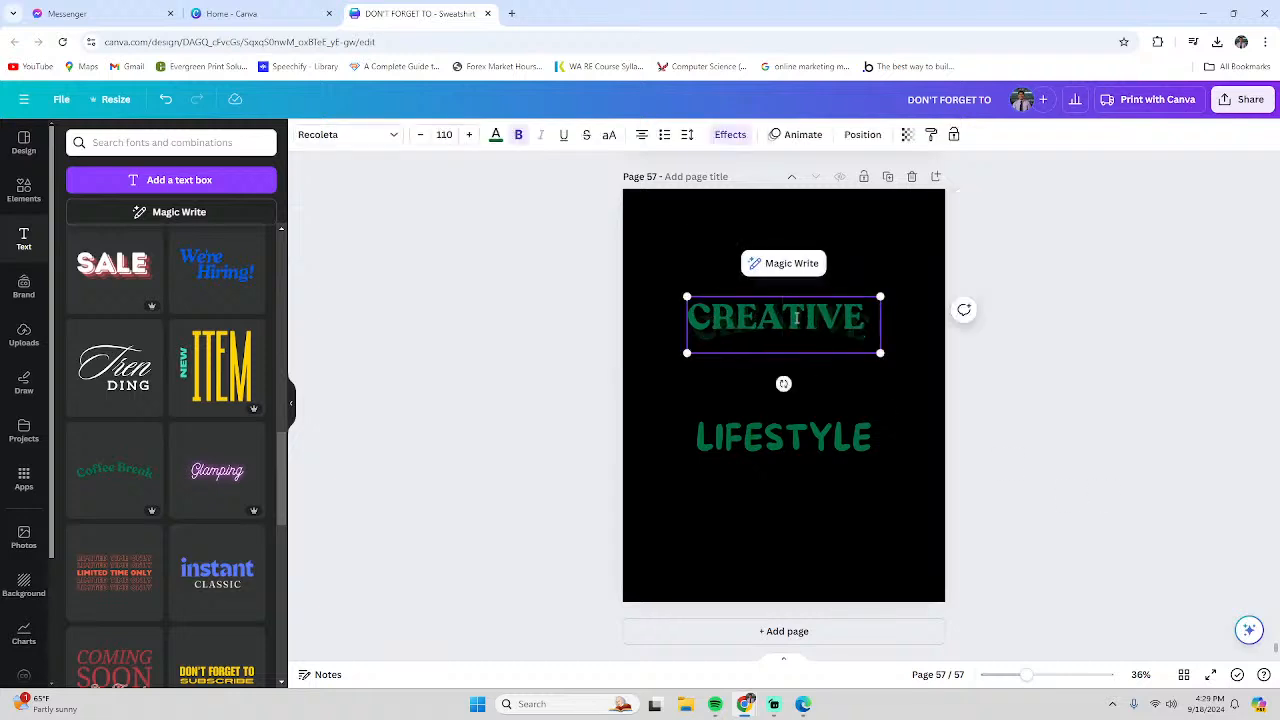
{"action": "left_click", "coordinate": [731, 140]}
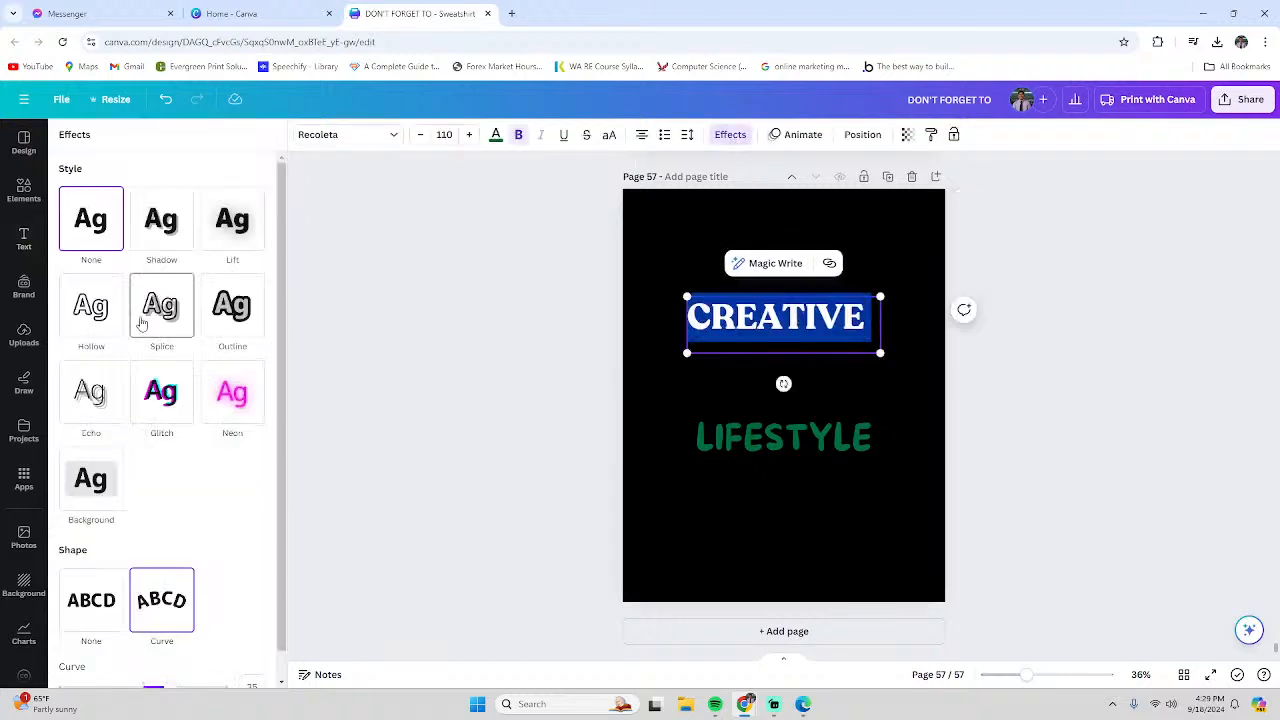
{"action": "left_click", "coordinate": [100, 610]}
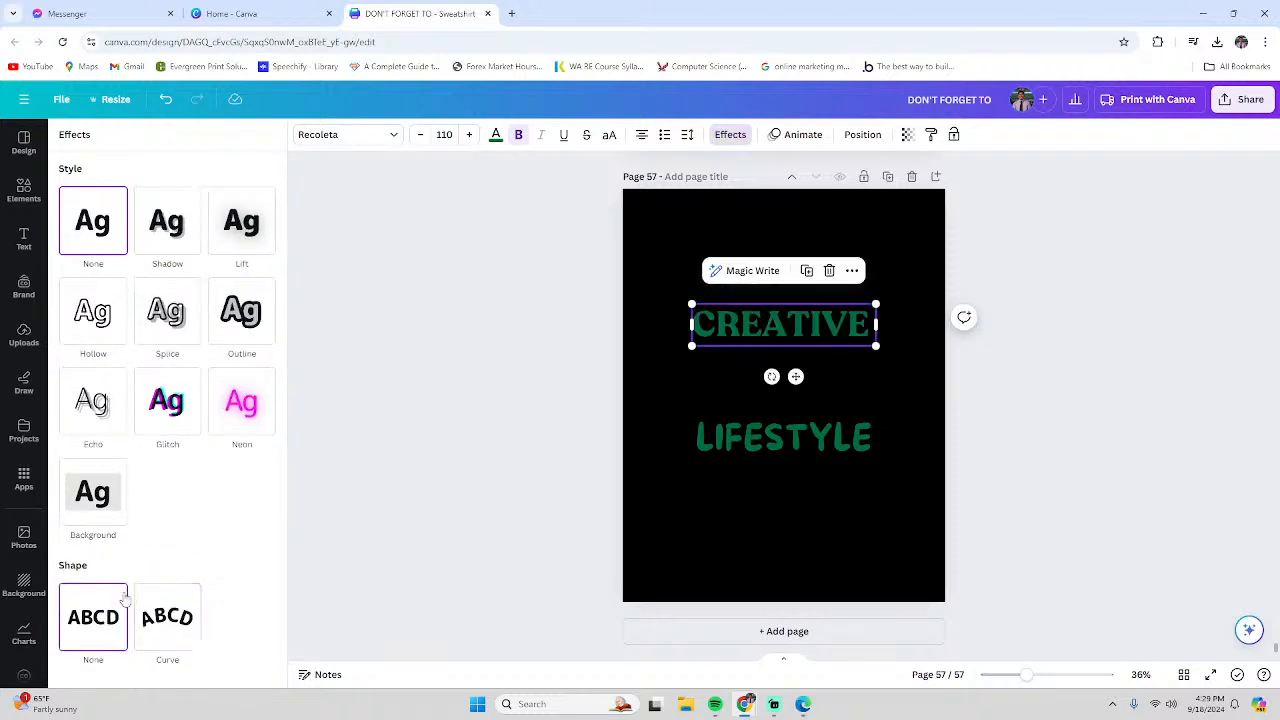
Enlarge the "CREATIVE" text to font size 161 and place it directly above "LIFESTYLE"
{"action": "double_click", "coordinate": [806, 333]}
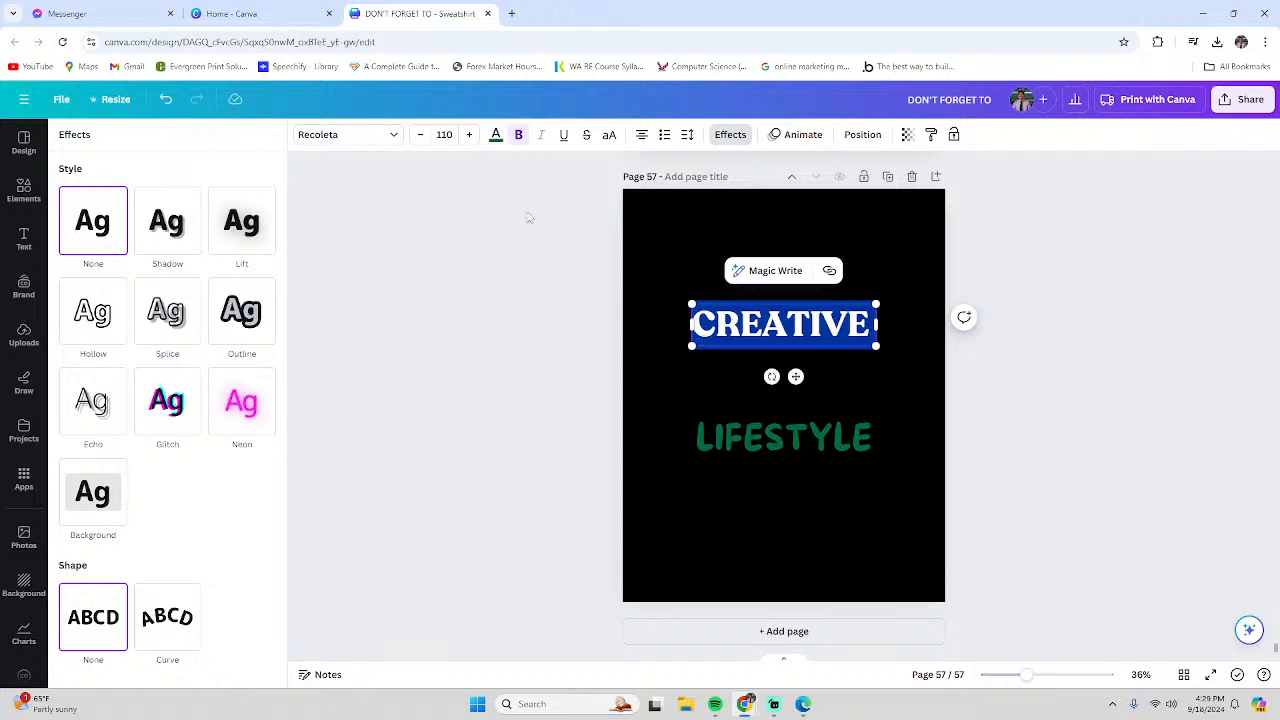
{"action": "left_click_drag", "start_coordinate": [878, 348], "coordinate": [955, 404]}
{"action": "left_click_drag", "start_coordinate": [950, 355], "coordinate": [694, 355]}
{"action": "left_click", "coordinate": [941, 434]}
{"action": "left_click_drag", "start_coordinate": [854, 334], "coordinate": [831, 387]}
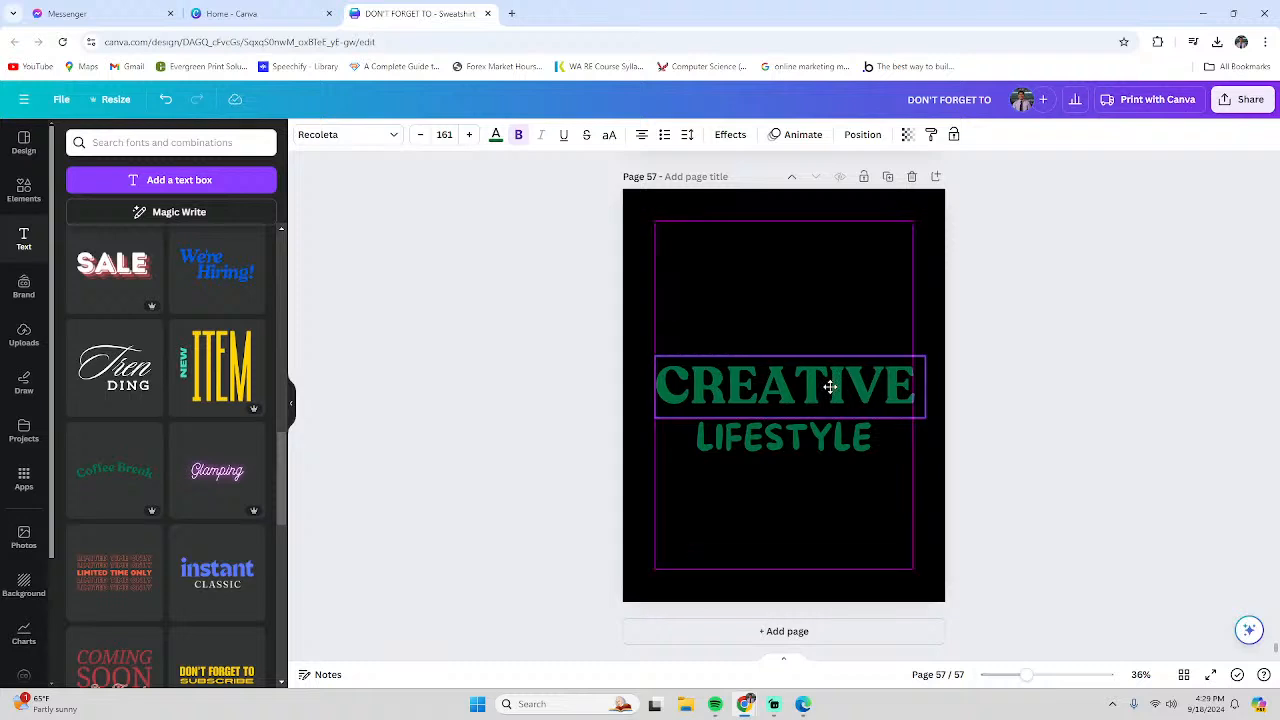
{"action": "left_click", "coordinate": [877, 494]}
Enlarge the "LIFESTYLE" text to font size 123 beneath "CREATIVE"
{"action": "double_click", "coordinate": [838, 435]}
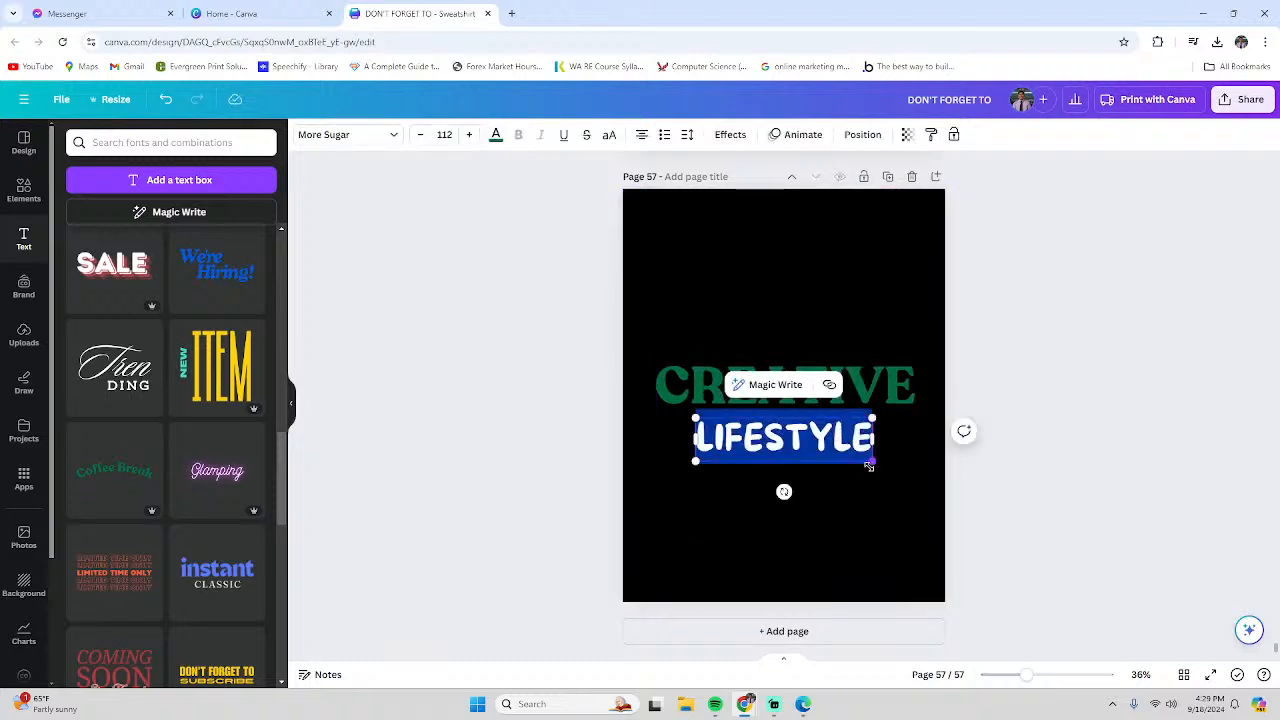
{"action": "left_click_drag", "start_coordinate": [869, 466], "coordinate": [890, 466]}
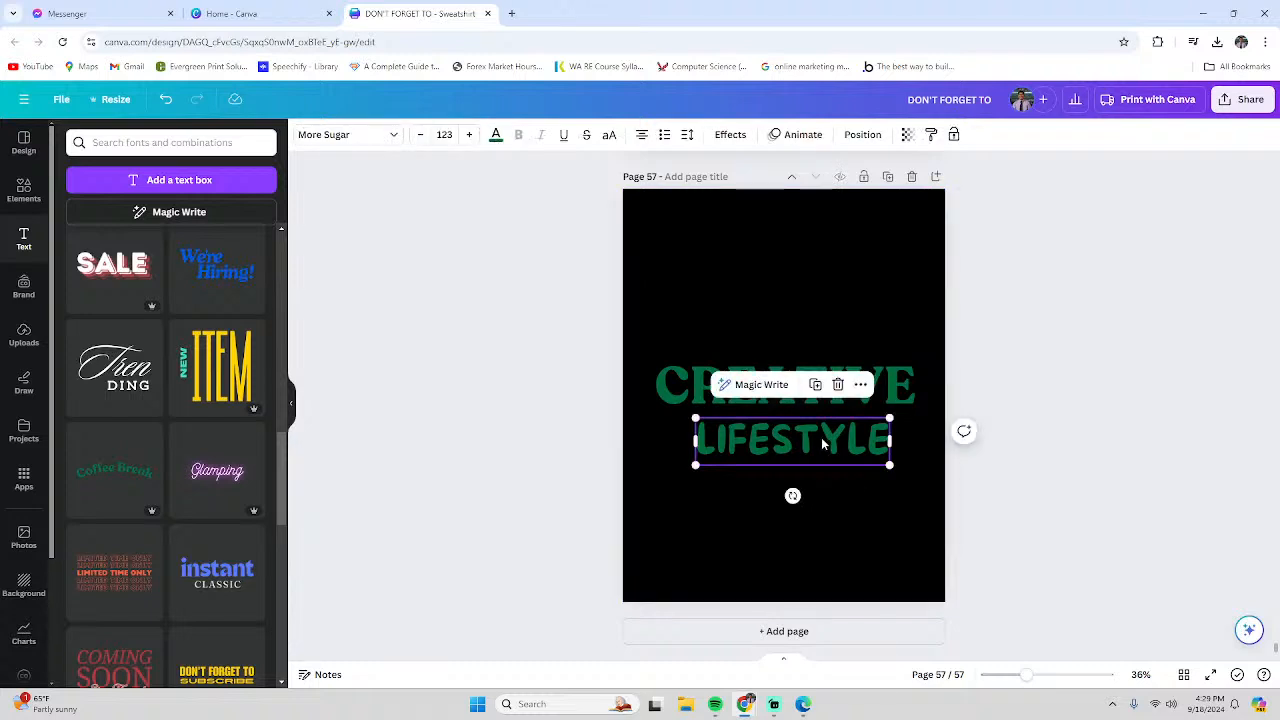
Nudge "LIFESTYLE" up toward "CREATIVE" on page 57, then move both texts together up to the centre of the page
{"action": "left_click_drag", "start_coordinate": [823, 444], "coordinate": [822, 439]}
{"action": "left_click", "coordinate": [846, 511]}
{"action": "left_click_drag", "start_coordinate": [600, 312], "coordinate": [940, 506]}
{"action": "mouse_move", "coordinate": [851, 422]}
{"action": "left_mouse_down"}
{"action": "mouse_move", "coordinate": [838, 423]}
{"action": "mouse_move", "coordinate": [846, 408]}
{"action": "left_mouse_up"}
{"action": "left_click", "coordinate": [1046, 384]}
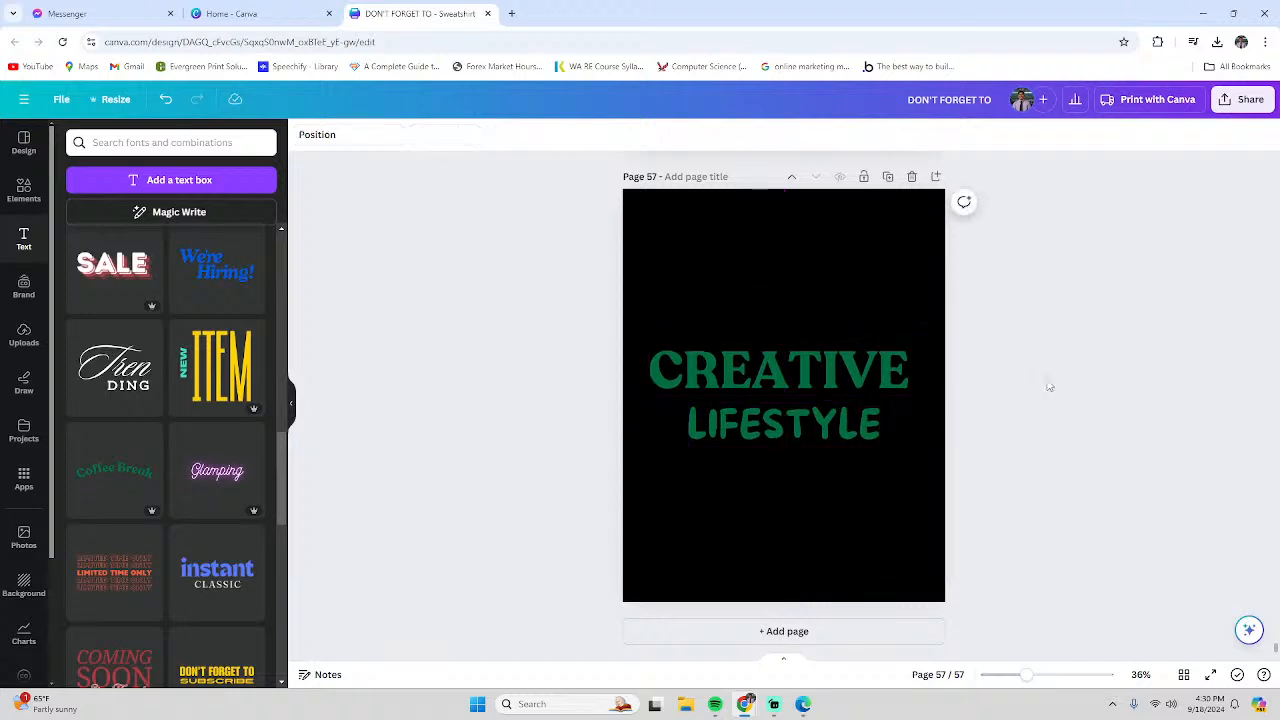
{"action": "left_click", "coordinate": [840, 524]}
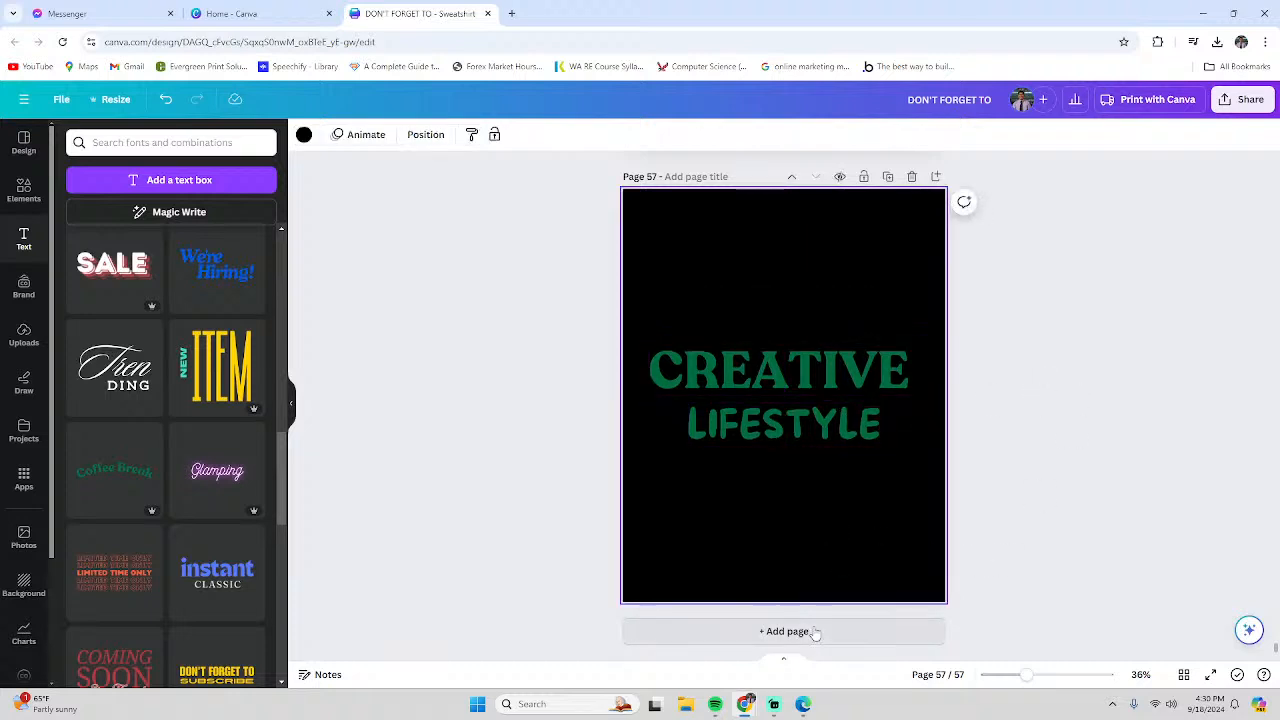
{"action": "left_click", "coordinate": [758, 424]}
{"action": "left_click", "coordinate": [756, 376]}
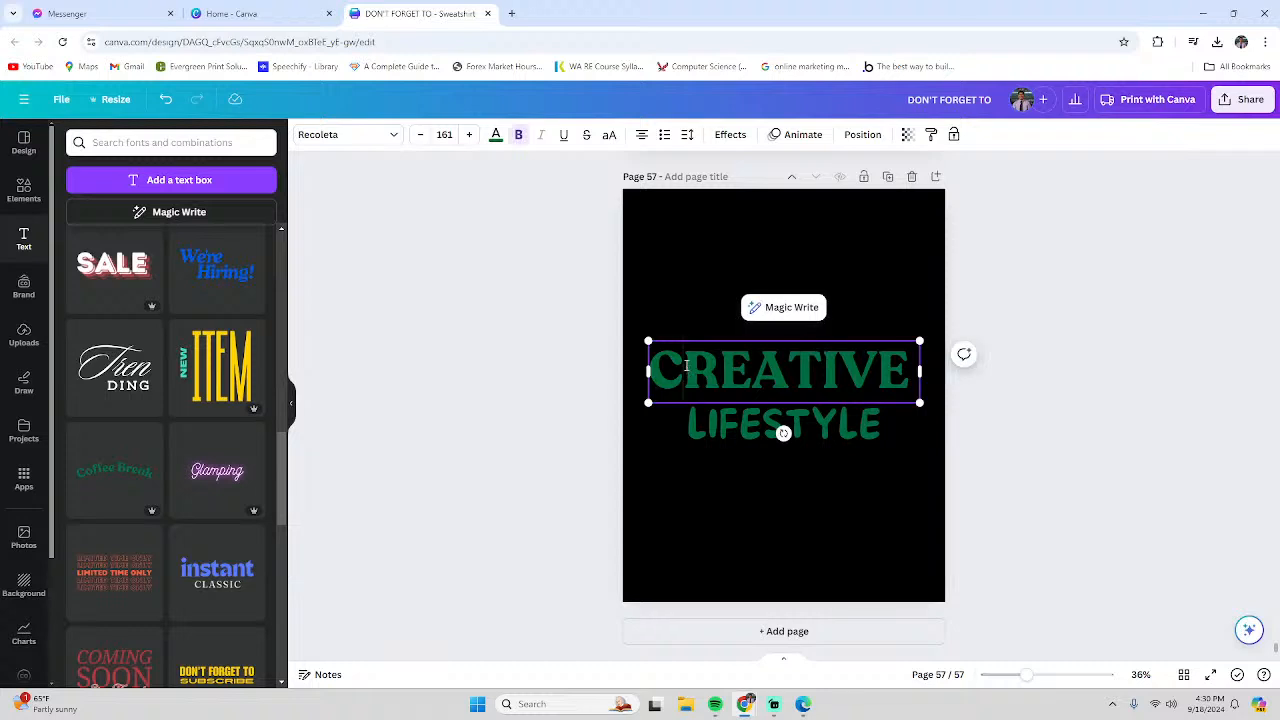
{"action": "double_click", "coordinate": [686, 367]}
{"action": "left_click", "coordinate": [729, 436]}
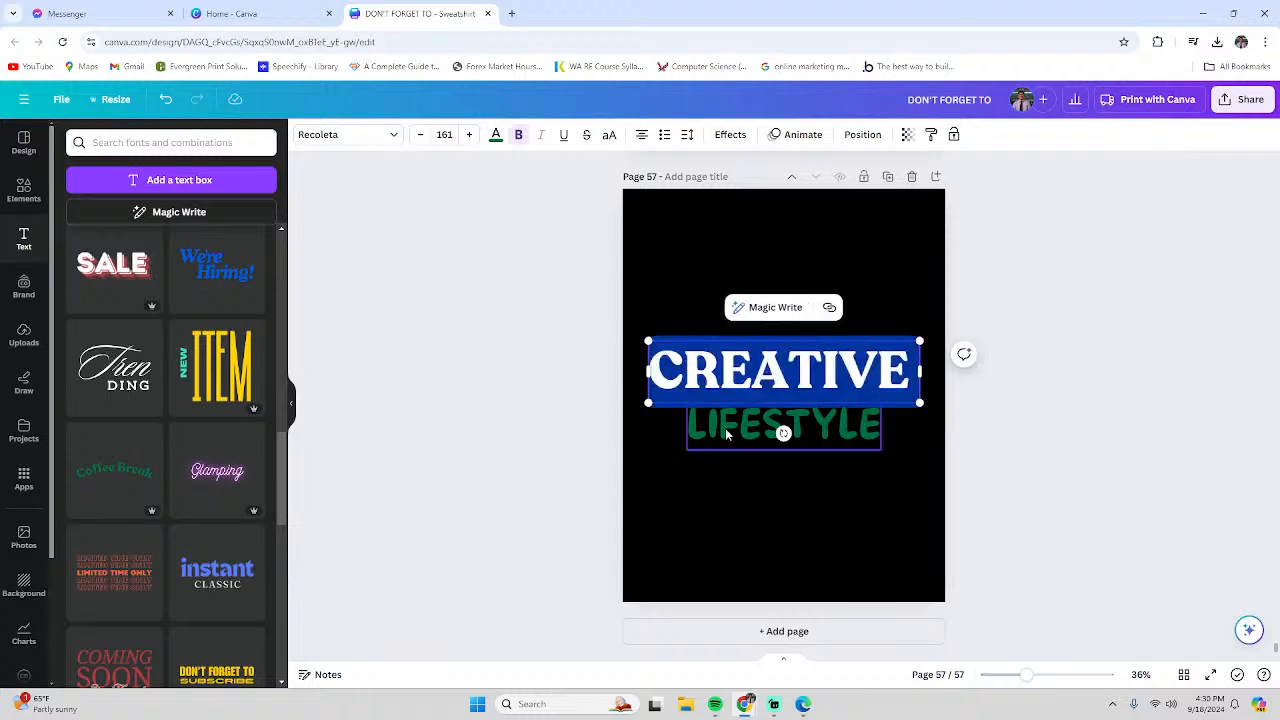
{"action": "left_click", "coordinate": [753, 538]}
Add a blank page after page 57 and duplicate the "CREATIVE LIFESTYLE" design on page 57
{"action": "left_click", "coordinate": [785, 632]}
{"action": "scroll", "coordinate": [793, 576], "scroll_direction": "up", "scroll_amount": 3}
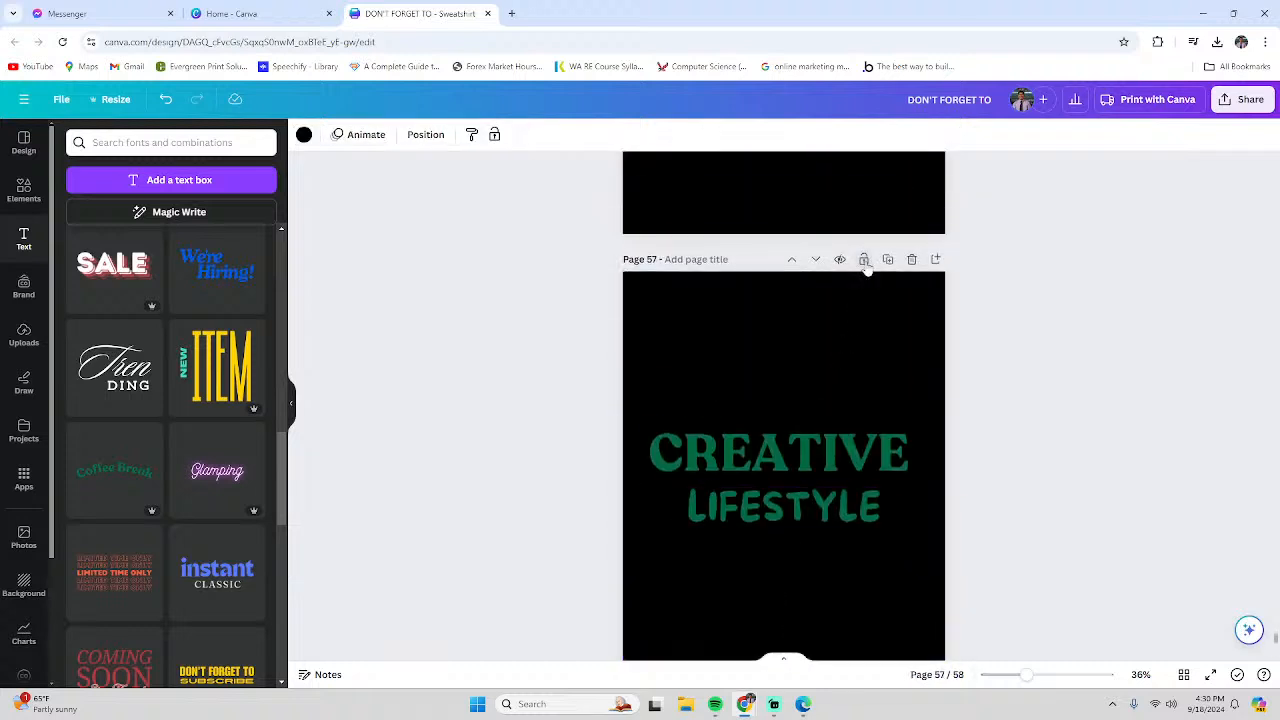
{"action": "left_click", "coordinate": [888, 259]}
{"action": "scroll", "coordinate": [1090, 578], "scroll_direction": "up", "scroll_amount": 3}
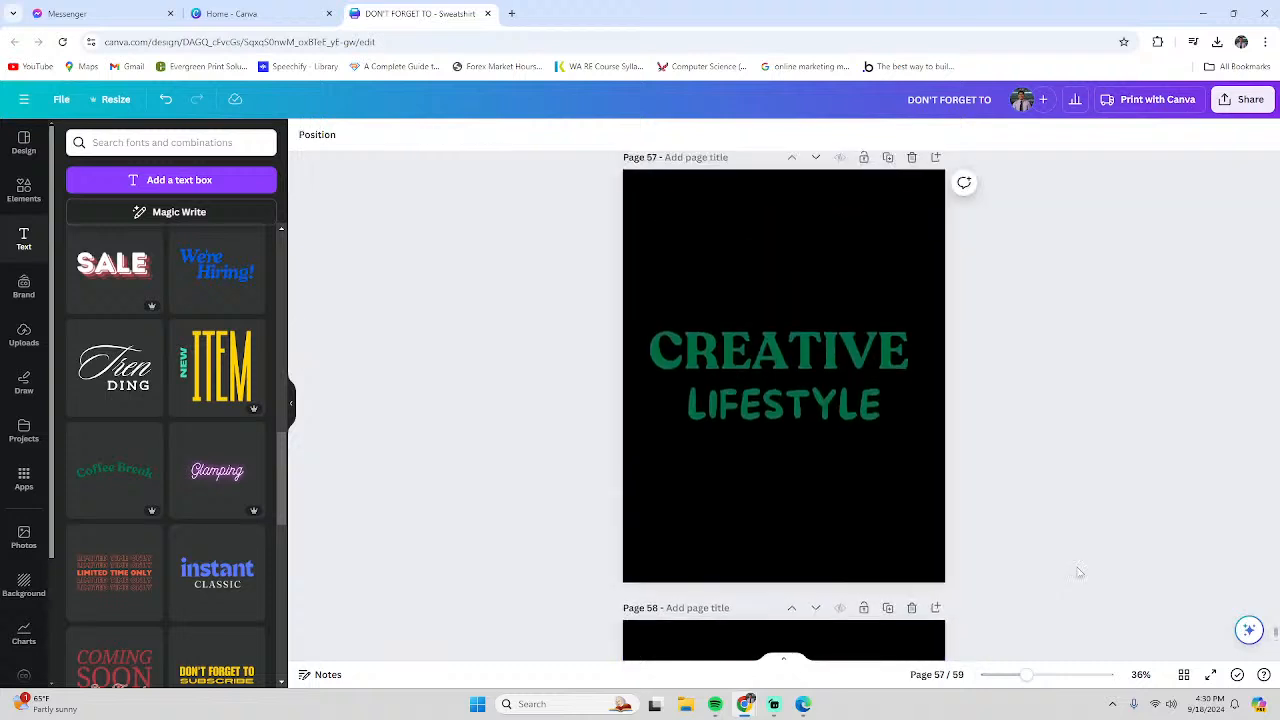
{"action": "scroll", "coordinate": [1079, 572], "scroll_direction": "up", "scroll_amount": 1}
Change the font of the "LIFESTYLE" text on page 57 to Recoleta
{"action": "left_click", "coordinate": [778, 544]}
{"action": "left_click", "coordinate": [740, 471]}
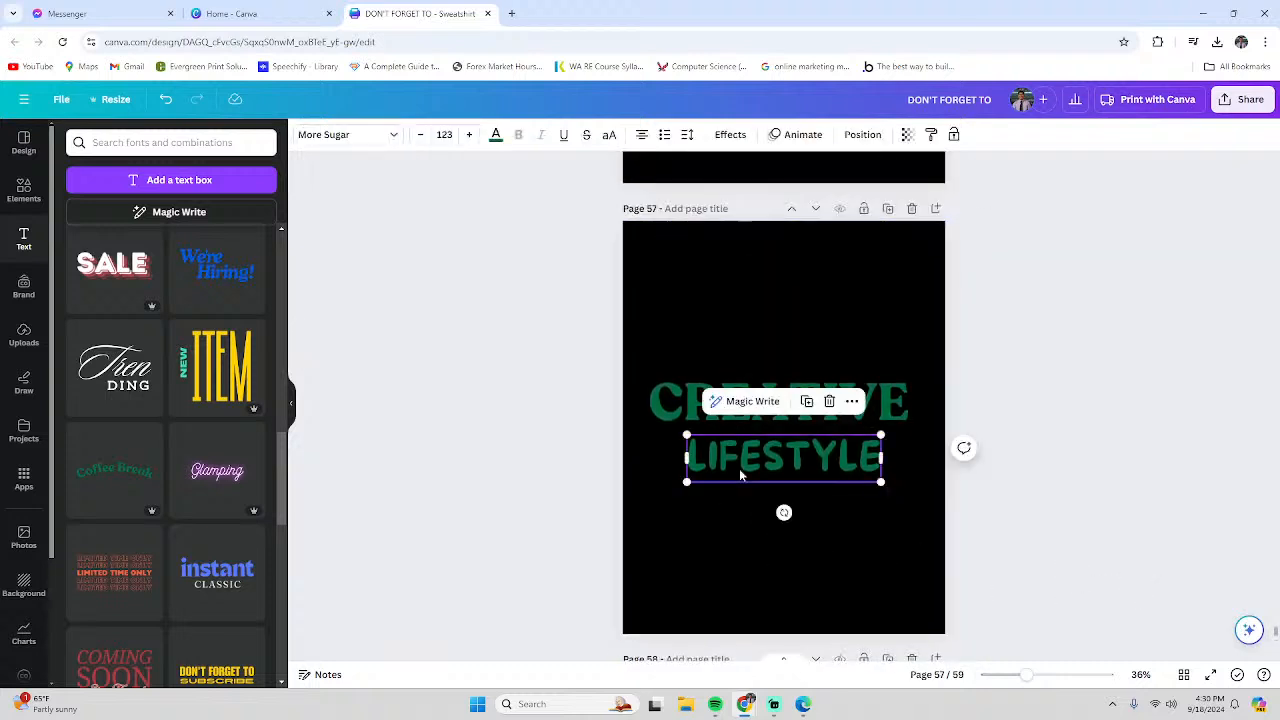
{"action": "double_click", "coordinate": [735, 471]}
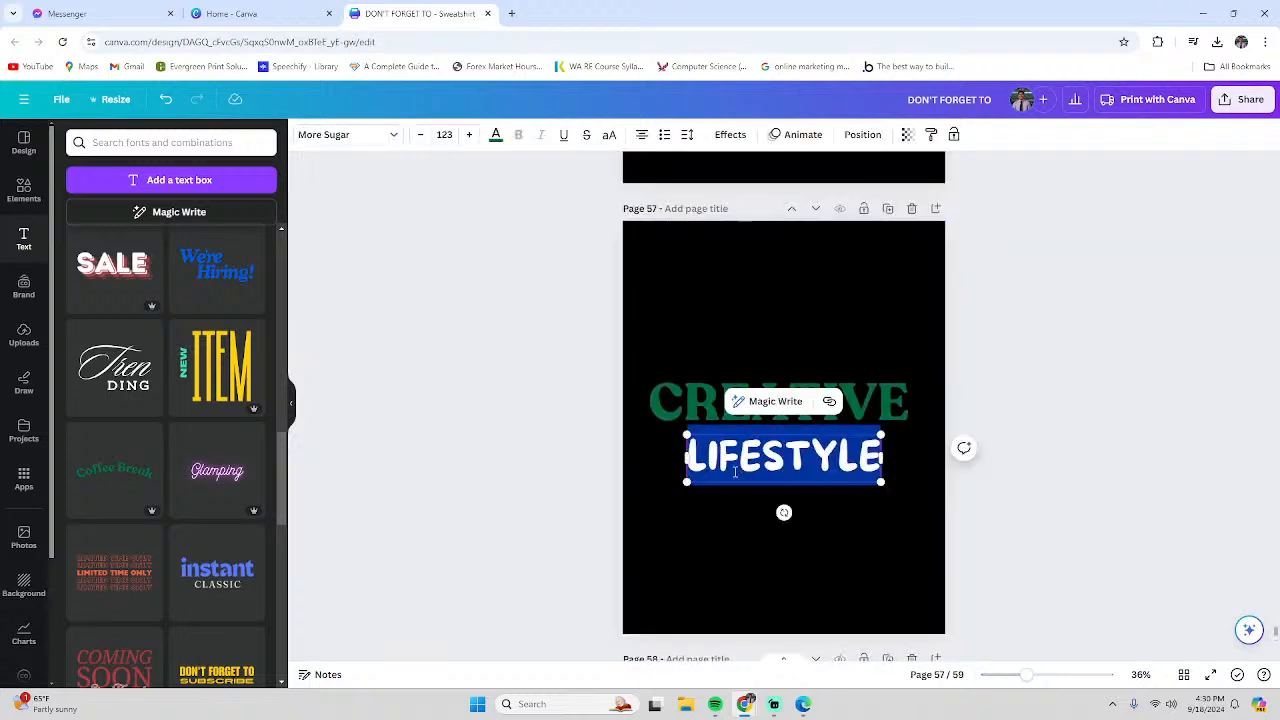
{"action": "left_click", "coordinate": [595, 409]}
{"action": "left_click", "coordinate": [729, 409]}
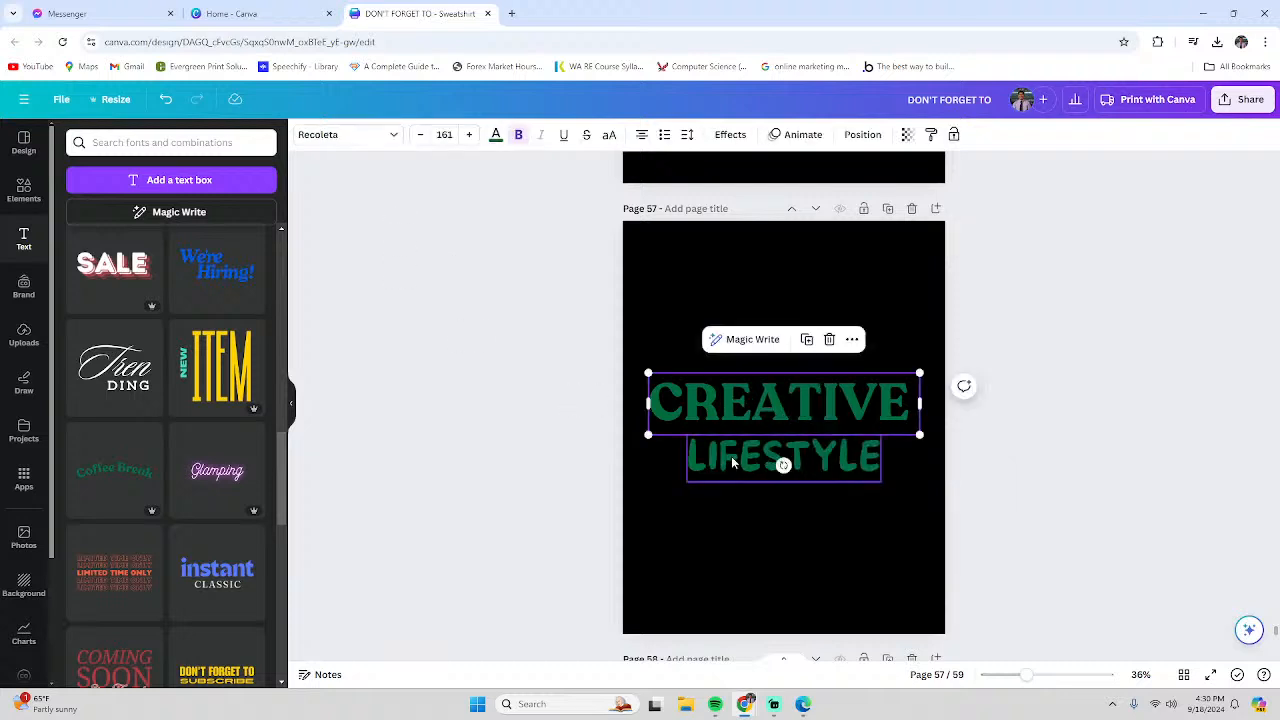
{"action": "left_click", "coordinate": [1006, 508]}
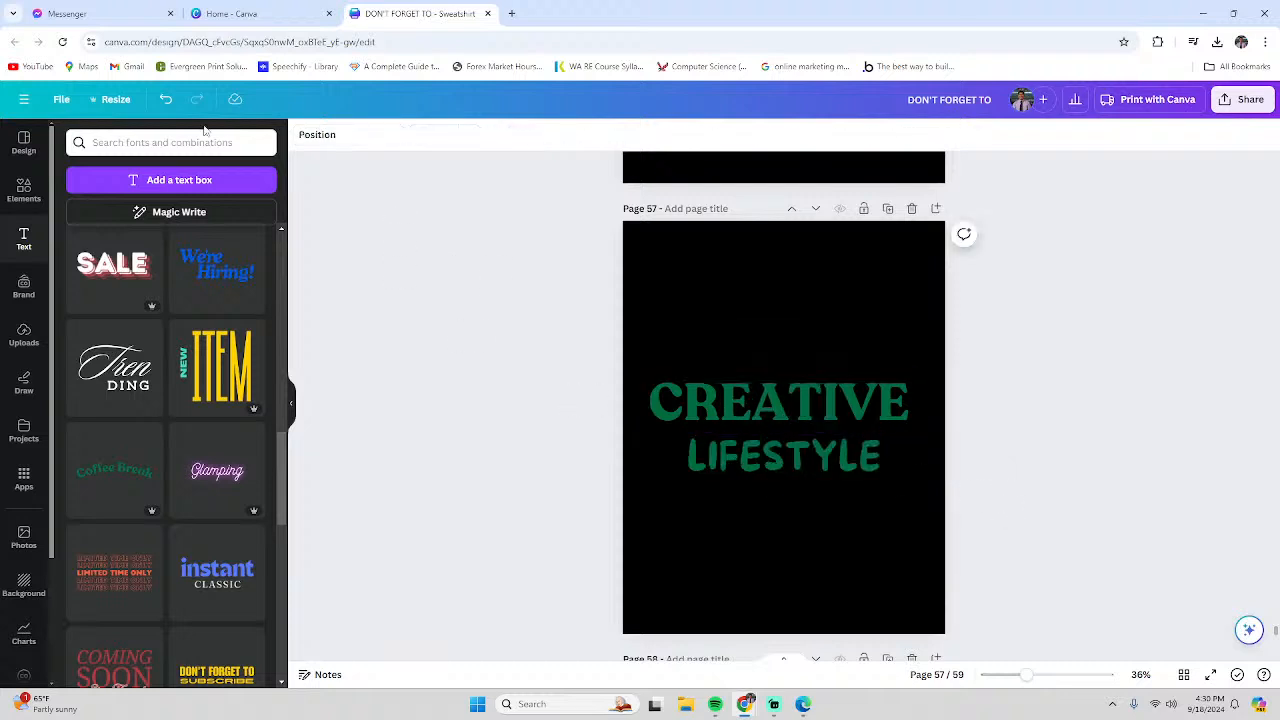
{"action": "left_click", "coordinate": [778, 463]}
{"action": "double_click", "coordinate": [778, 463]}
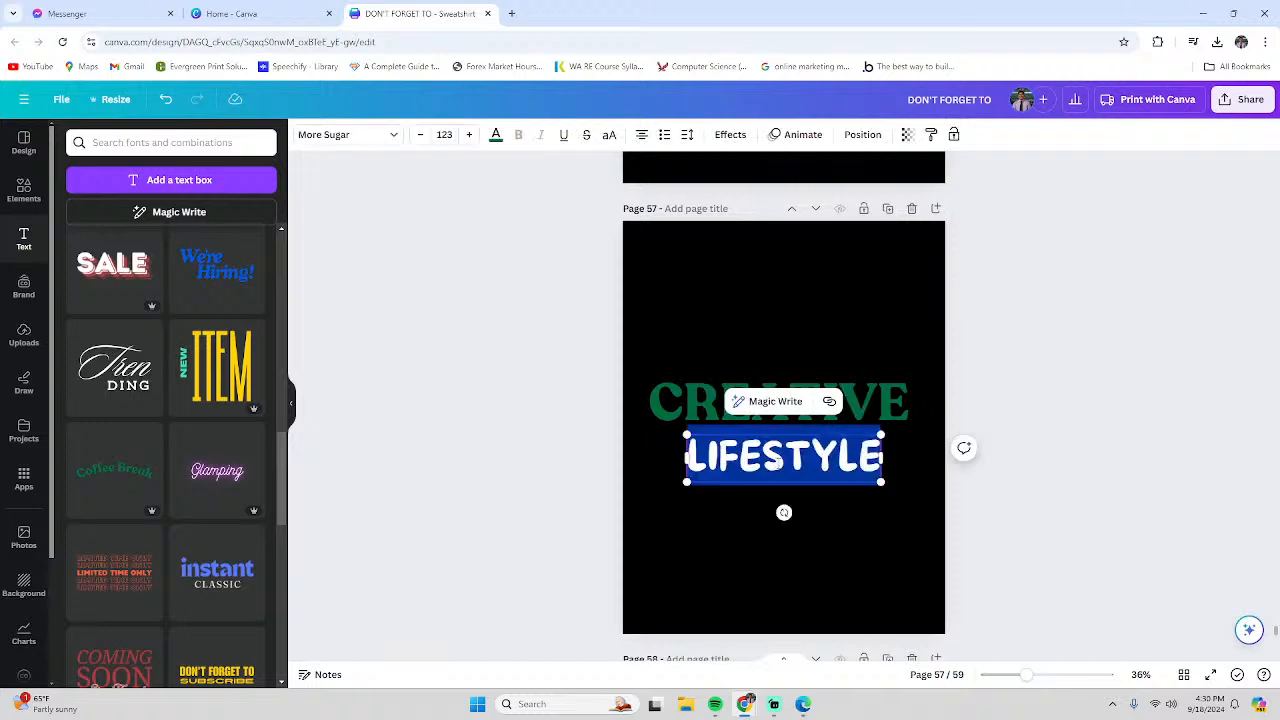
{"action": "left_click", "coordinate": [333, 136]}
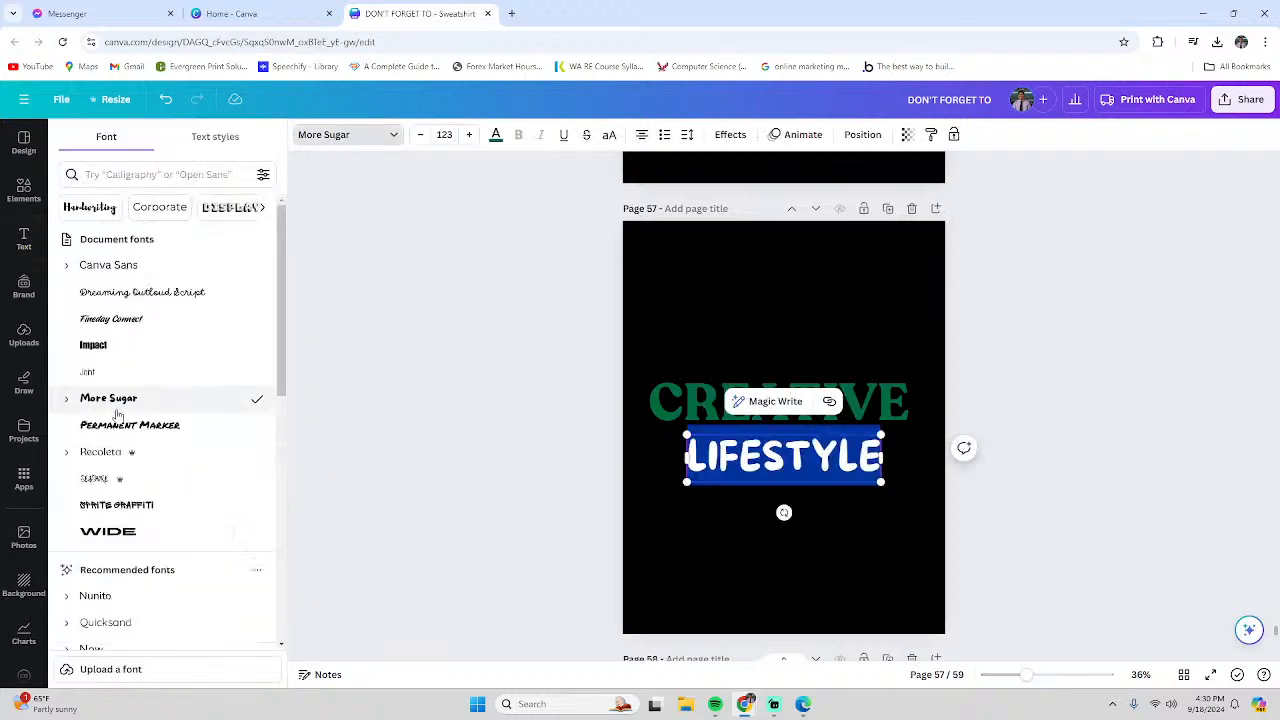
{"action": "left_click", "coordinate": [100, 451]}
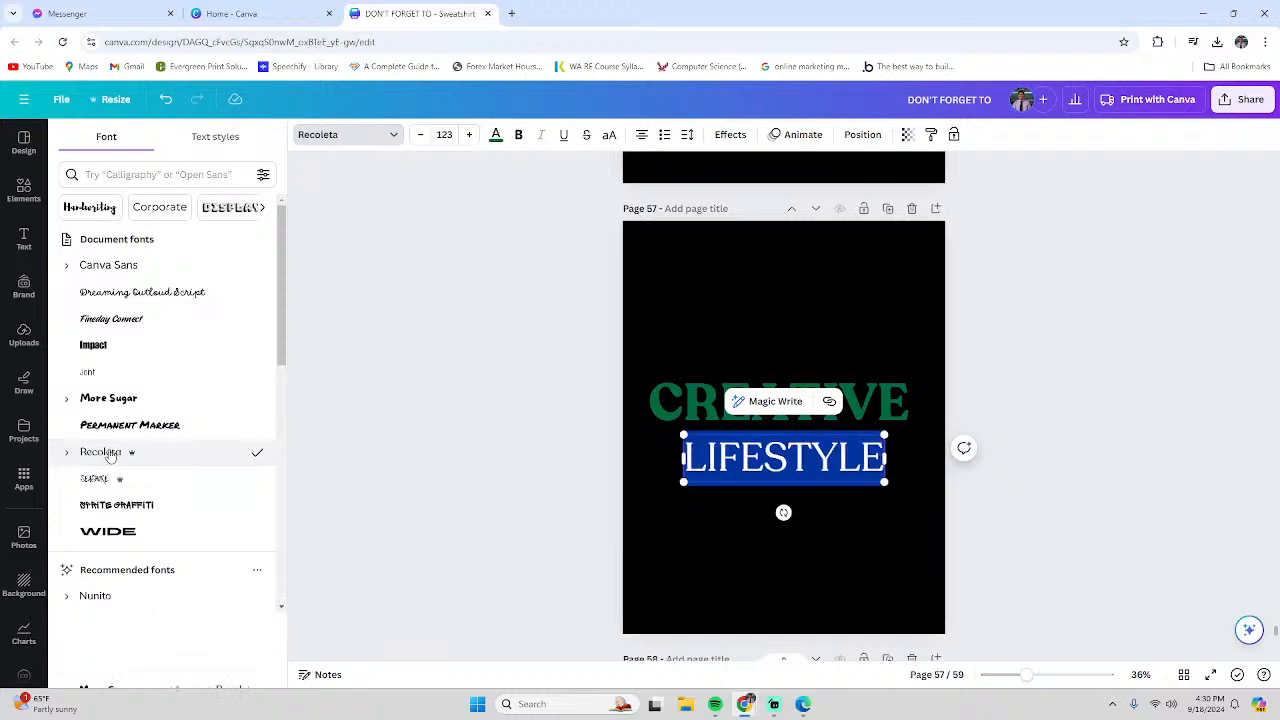
{"action": "key", "text": "Escape"}
{"action": "left_click", "coordinate": [1099, 398]}
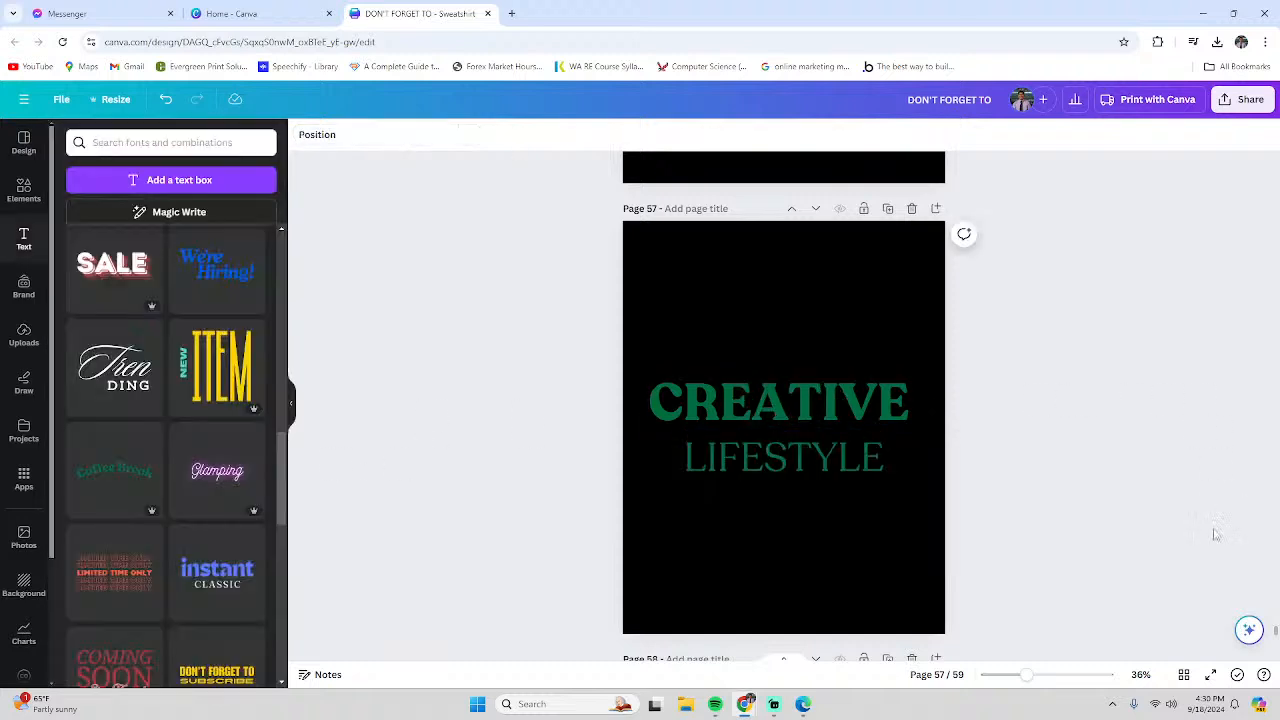
Move the "LIFESTYLE" text on page 57 slightly up, closer beneath "CREATIVE"
{"action": "left_click", "coordinate": [788, 468]}
{"action": "left_click", "coordinate": [788, 468]}
{"action": "left_click", "coordinate": [1144, 482]}
{"action": "left_click", "coordinate": [814, 472]}
{"action": "left_click_drag", "start_coordinate": [814, 473], "coordinate": [811, 465]}
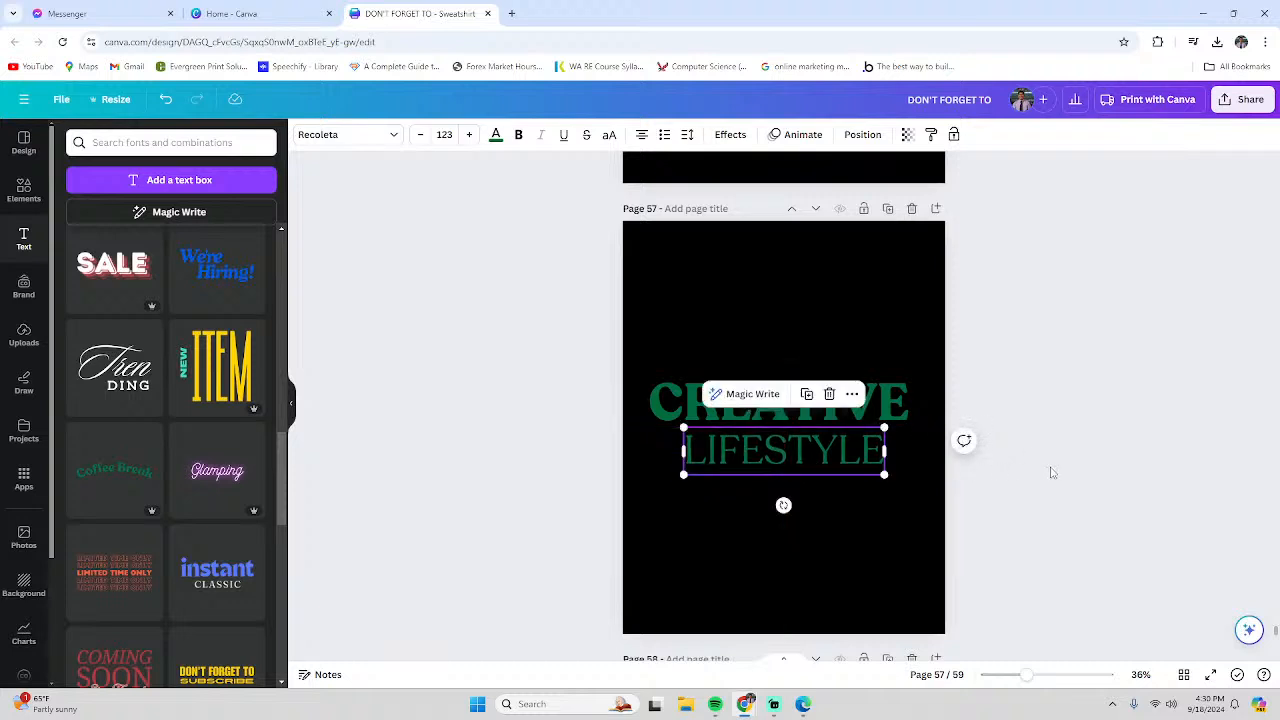
{"action": "left_click", "coordinate": [1155, 476]}
Search the fonts for "MORE SUGAR" and apply More Sugar to the "CREATIVE" text on page 58
{"action": "scroll", "coordinate": [1155, 476], "scroll_direction": "down", "scroll_amount": 5}
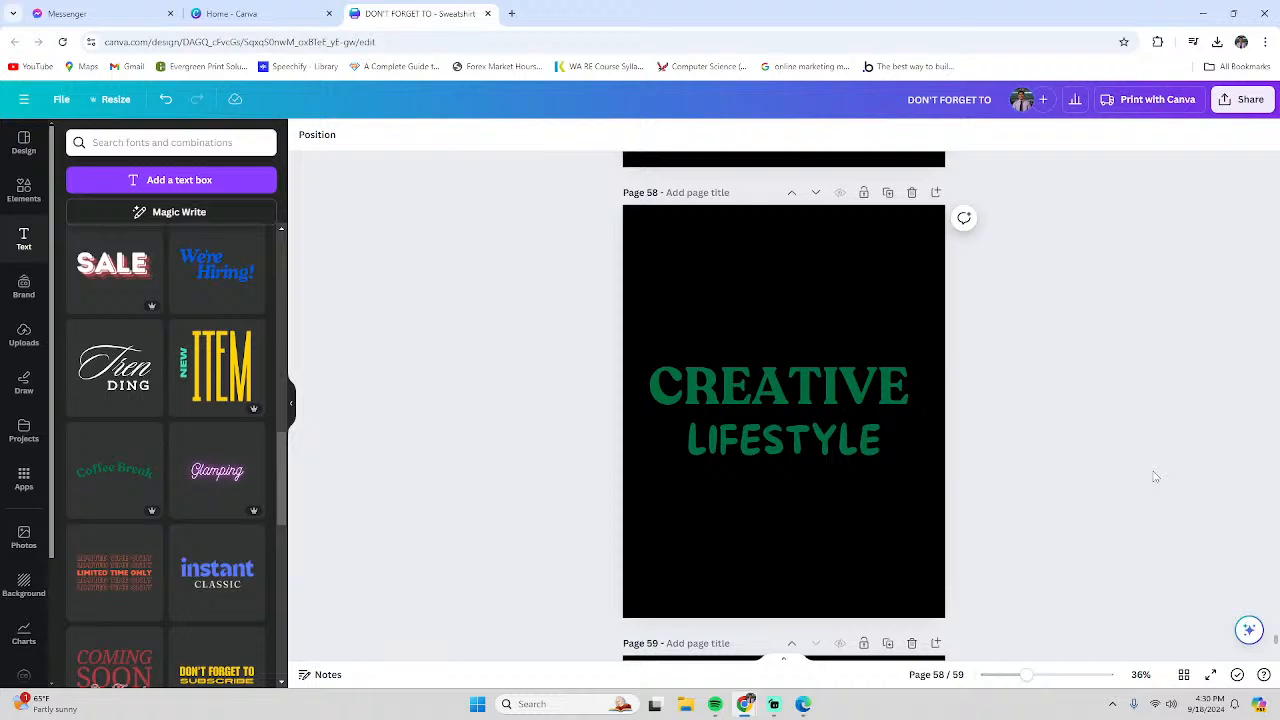
{"action": "left_click", "coordinate": [740, 381]}
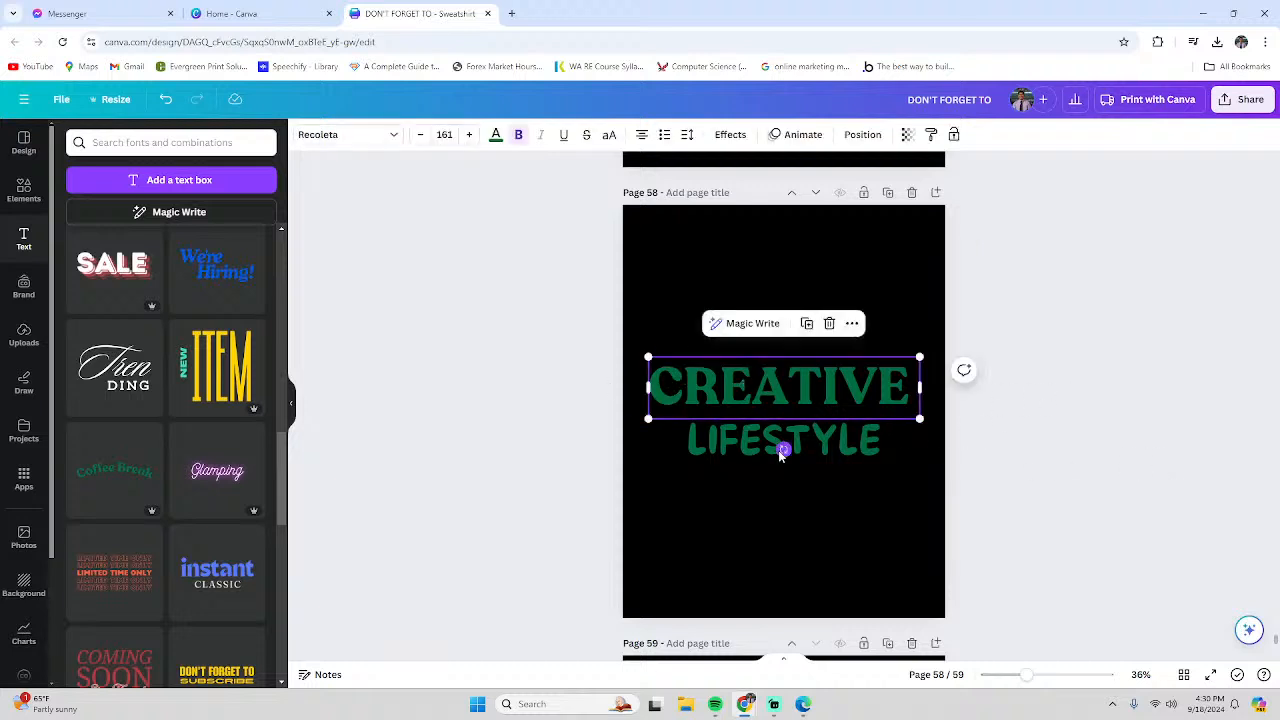
{"action": "left_click", "coordinate": [783, 450]}
{"action": "left_click", "coordinate": [720, 392]}
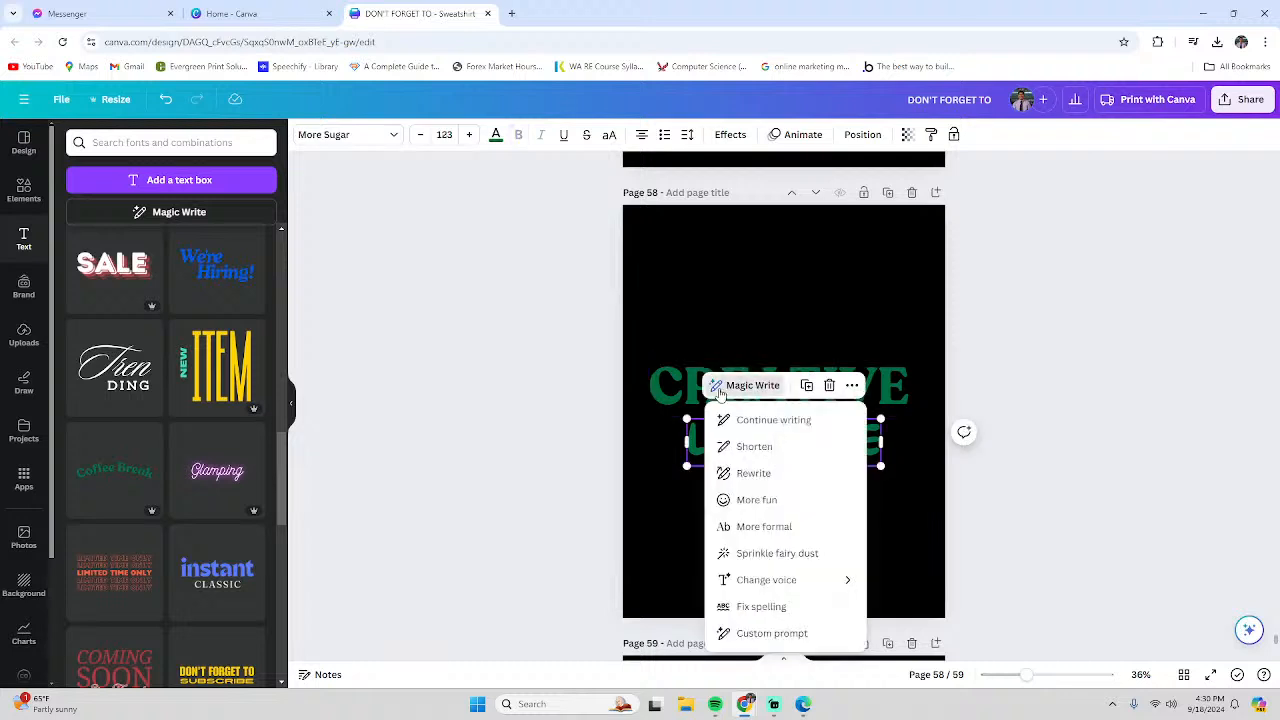
{"action": "left_click", "coordinate": [679, 388]}
{"action": "double_click", "coordinate": [679, 388]}
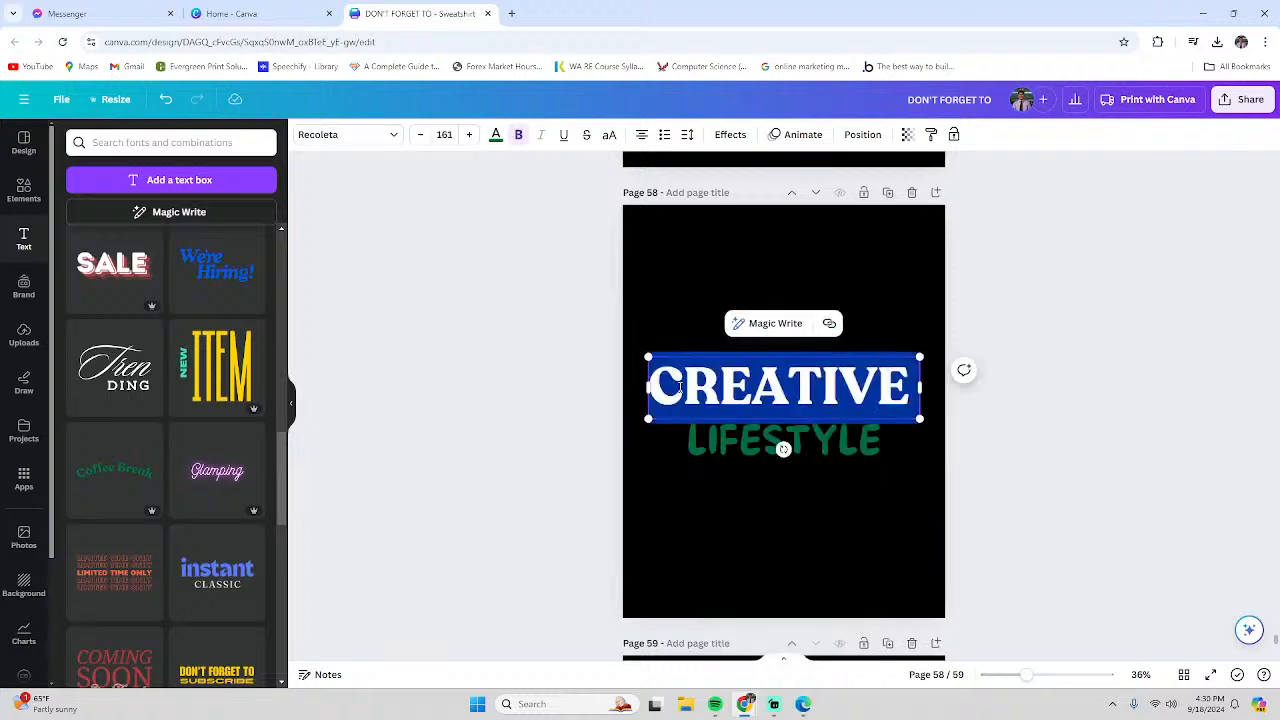
{"action": "left_click", "coordinate": [355, 132]}
{"action": "left_click", "coordinate": [110, 175]}
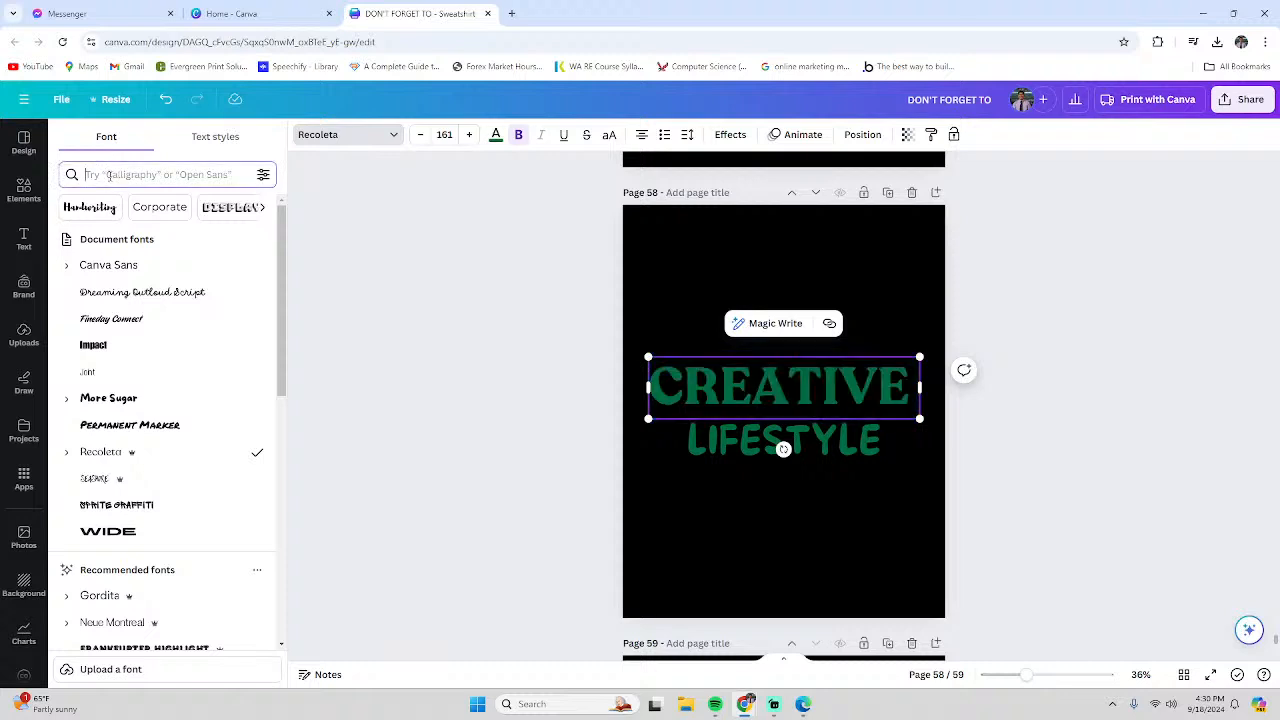
{"action": "type", "text": "MORE SUGAR"}
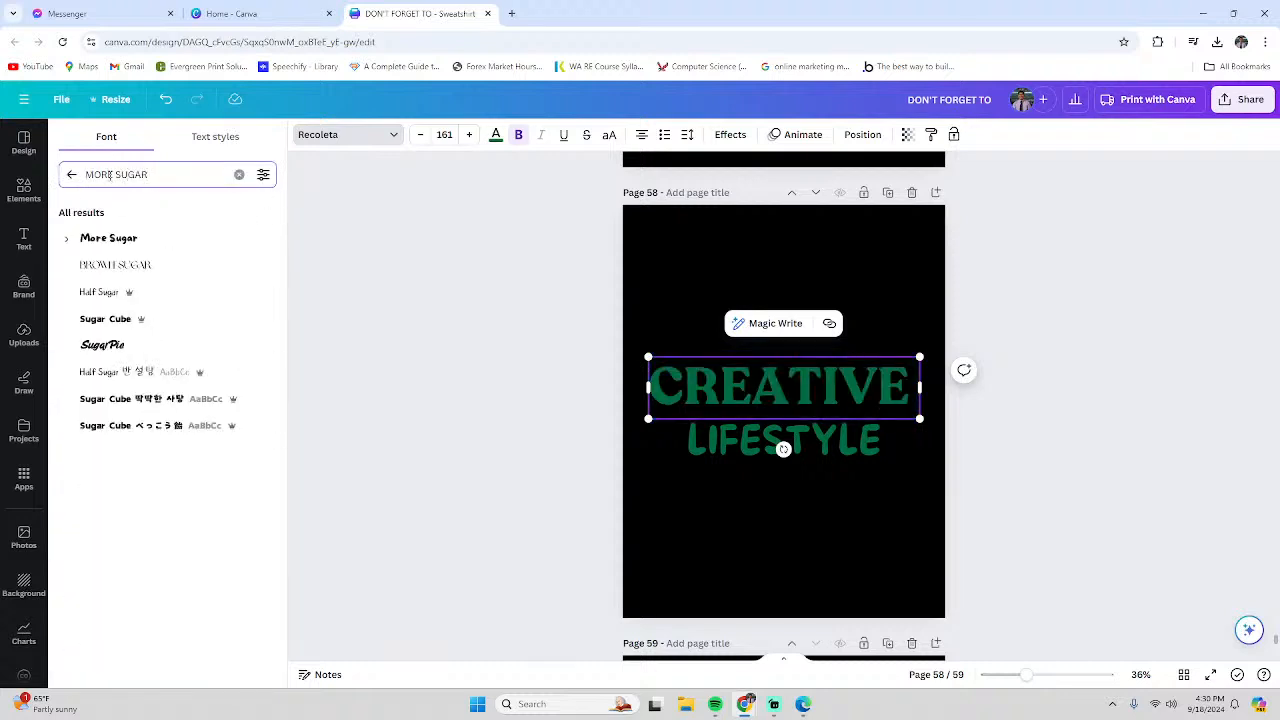
{"action": "left_click", "coordinate": [106, 242]}
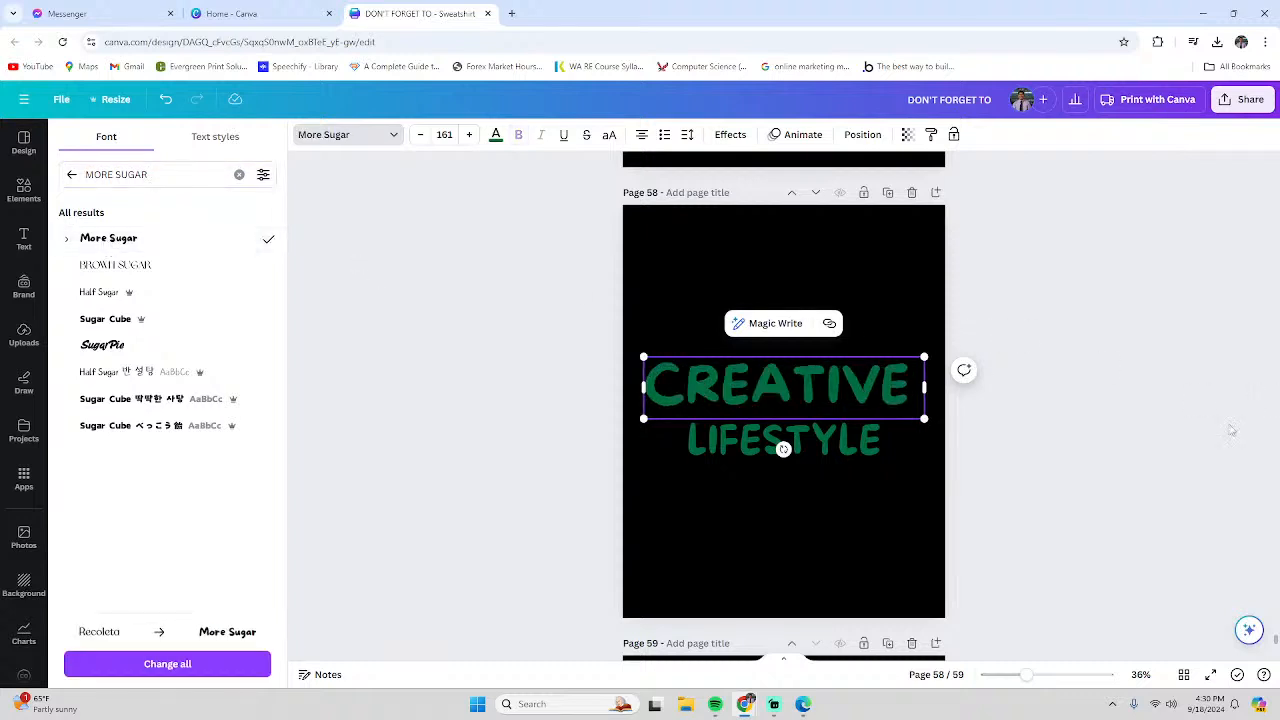
{"action": "left_click", "coordinate": [1185, 483]}
Move the "CREATIVE" text on page 58 slightly down, closer to "LIFESTYLE"
{"action": "left_click", "coordinate": [817, 388]}
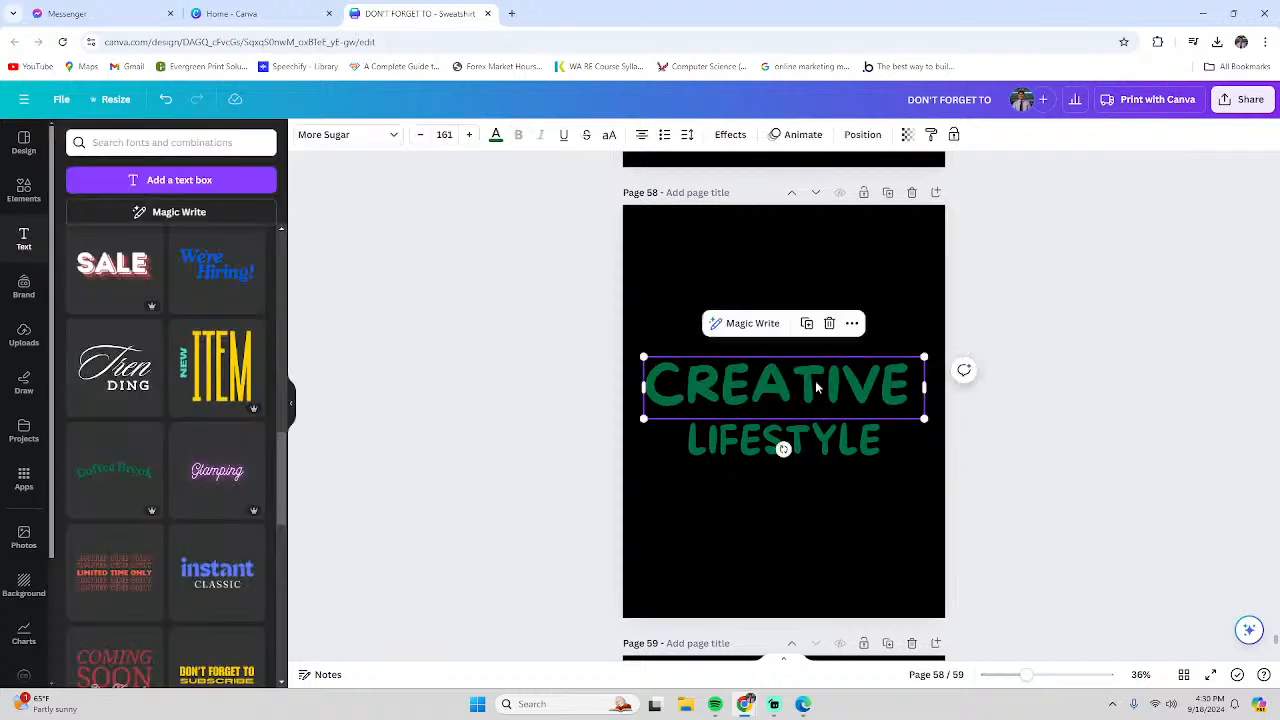
{"action": "left_click_drag", "start_coordinate": [817, 382], "coordinate": [816, 389]}
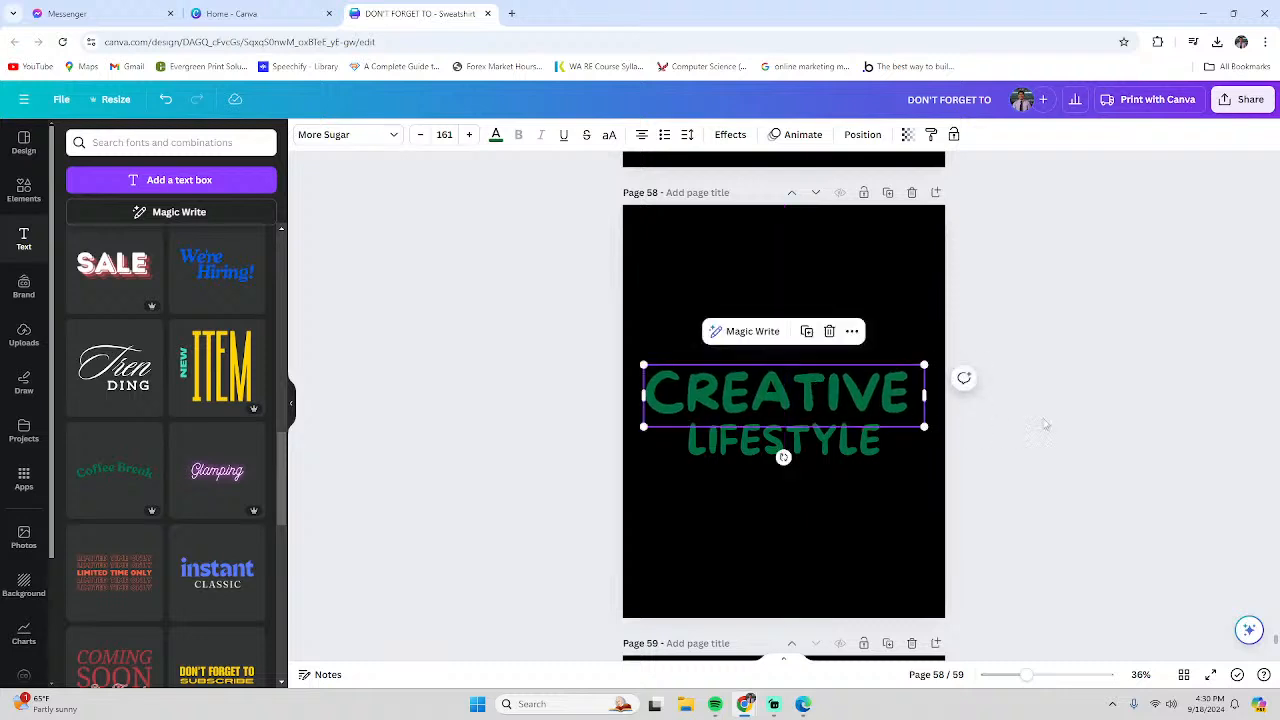
{"action": "left_click", "coordinate": [1053, 426]}
{"action": "left_click", "coordinate": [821, 516]}
Recolour both the "CREATIVE" and "LIFESTYLE" texts on page 57 to white
{"action": "scroll", "coordinate": [1014, 454], "scroll_direction": "up", "scroll_amount": 1}
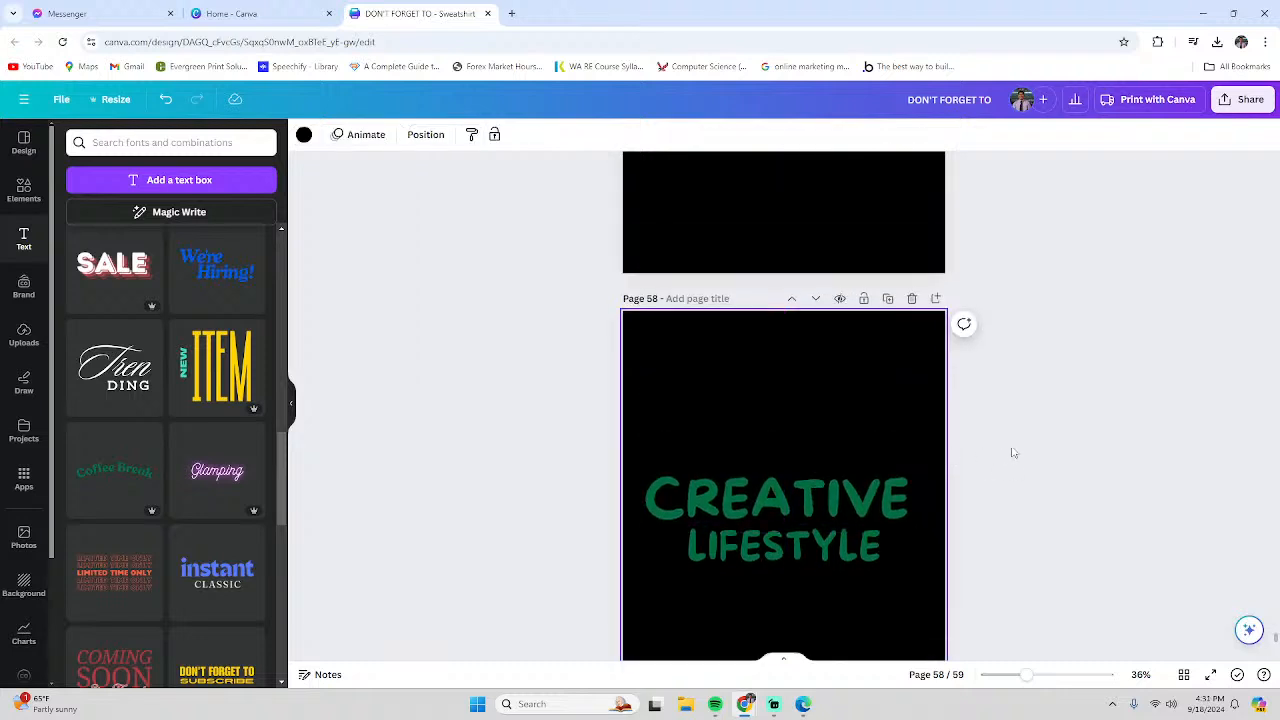
{"action": "scroll", "coordinate": [1020, 468], "scroll_direction": "down", "scroll_amount": 2}
{"action": "scroll", "coordinate": [1023, 468], "scroll_direction": "up", "scroll_amount": 1}
{"action": "scroll", "coordinate": [1024, 468], "scroll_direction": "up", "scroll_amount": 6}
{"action": "scroll", "coordinate": [1029, 471], "scroll_direction": "down", "scroll_amount": 1}
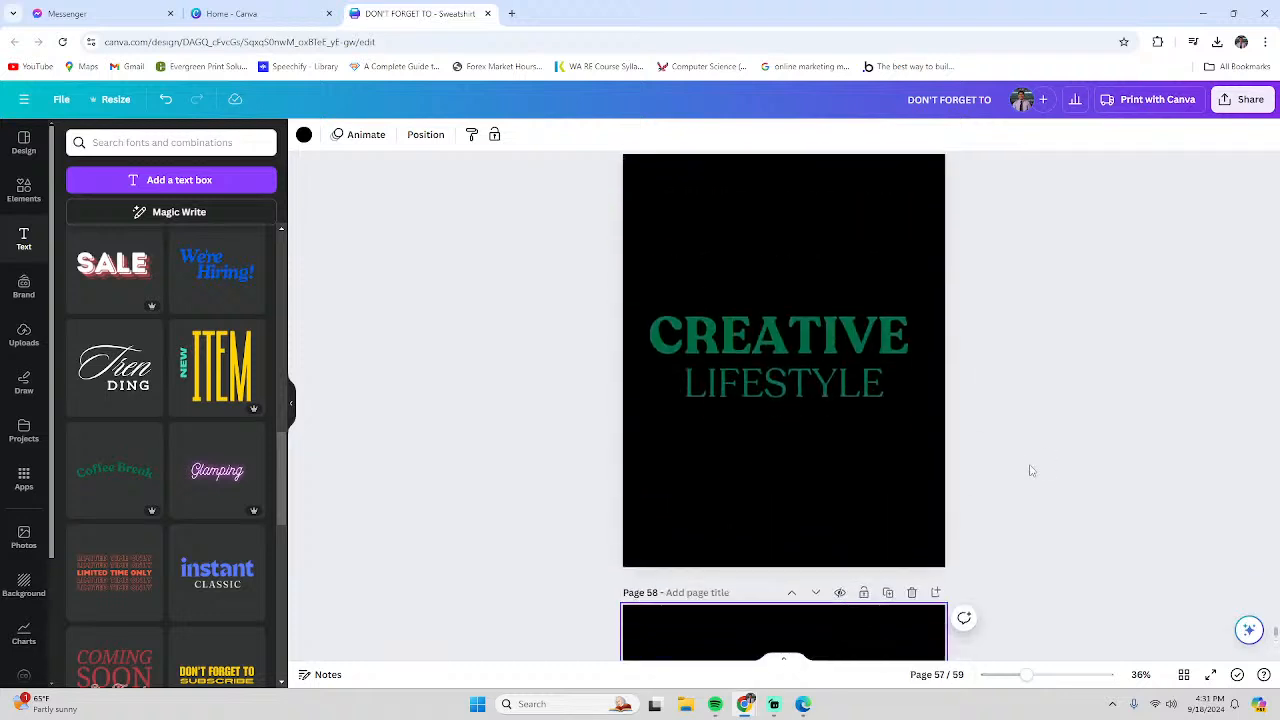
{"action": "scroll", "coordinate": [1086, 469], "scroll_direction": "up", "scroll_amount": 1}
{"action": "left_click_drag", "start_coordinate": [500, 323], "coordinate": [1104, 506]}
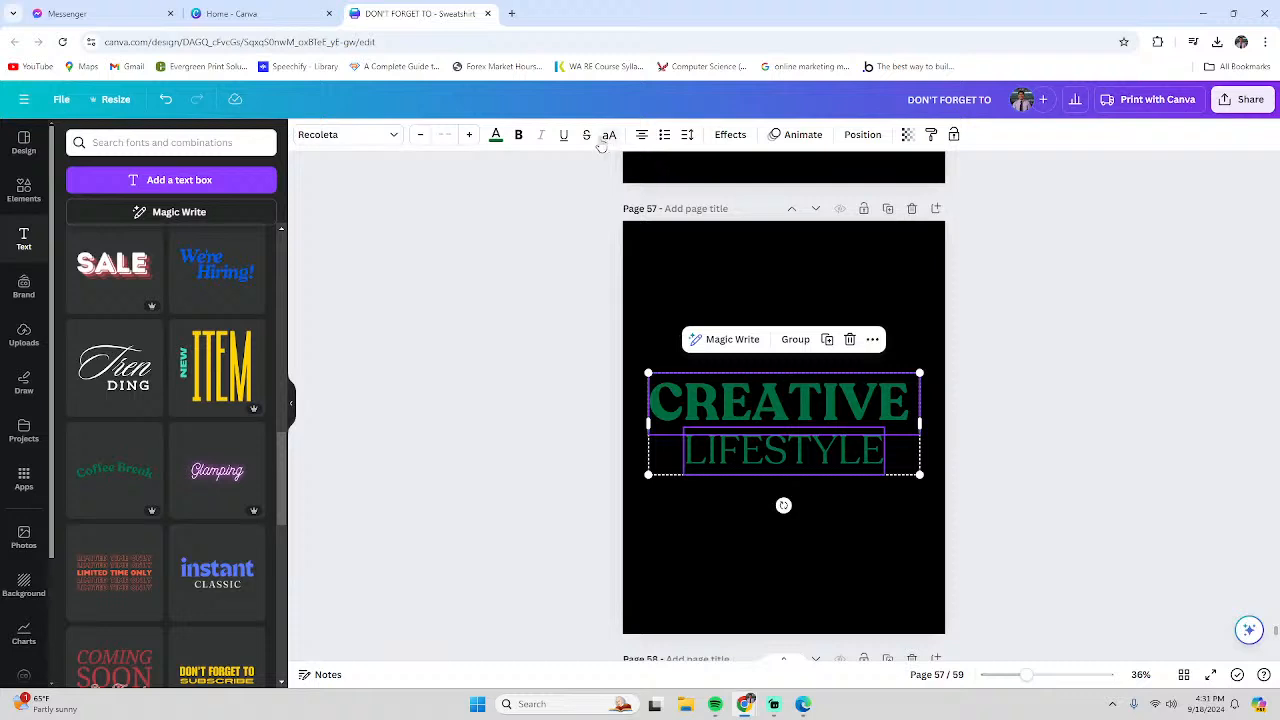
{"action": "left_click", "coordinate": [495, 134]}
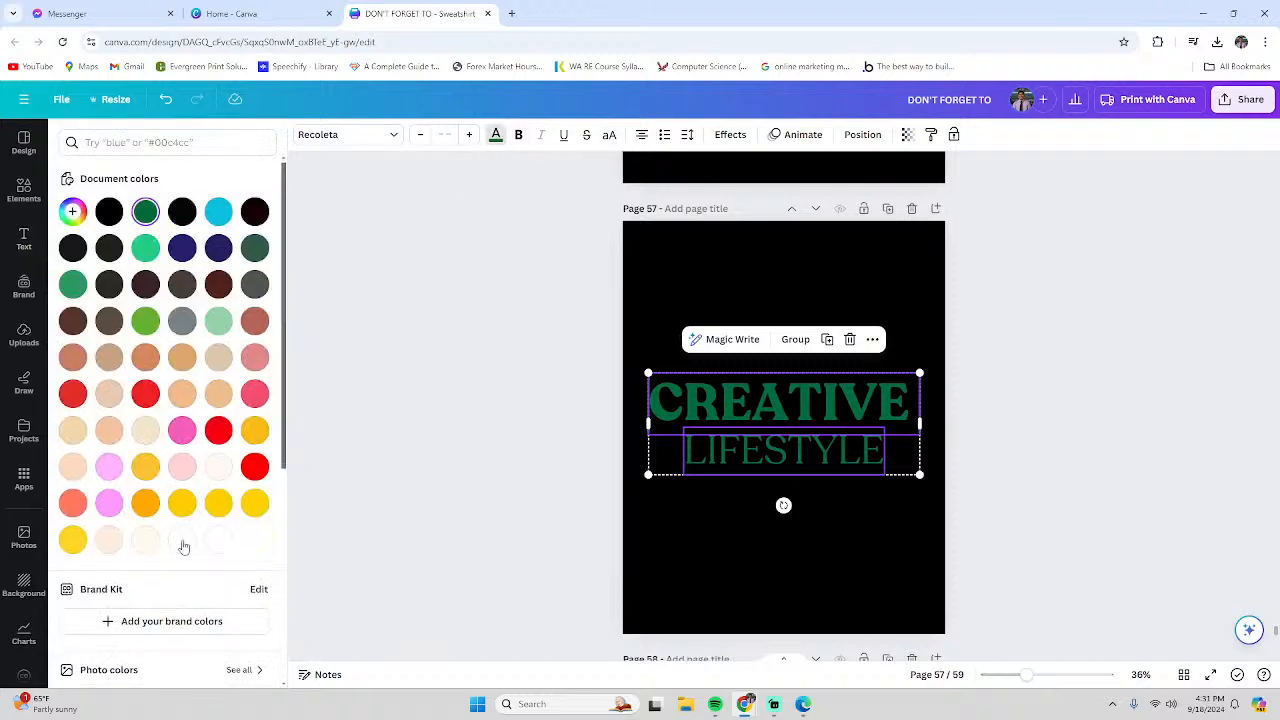
{"action": "scroll", "coordinate": [200, 510], "scroll_direction": "down", "scroll_amount": 2}
{"action": "left_click", "coordinate": [220, 477]}
{"action": "key", "text": "Escape"}
{"action": "left_click", "coordinate": [1059, 530]}
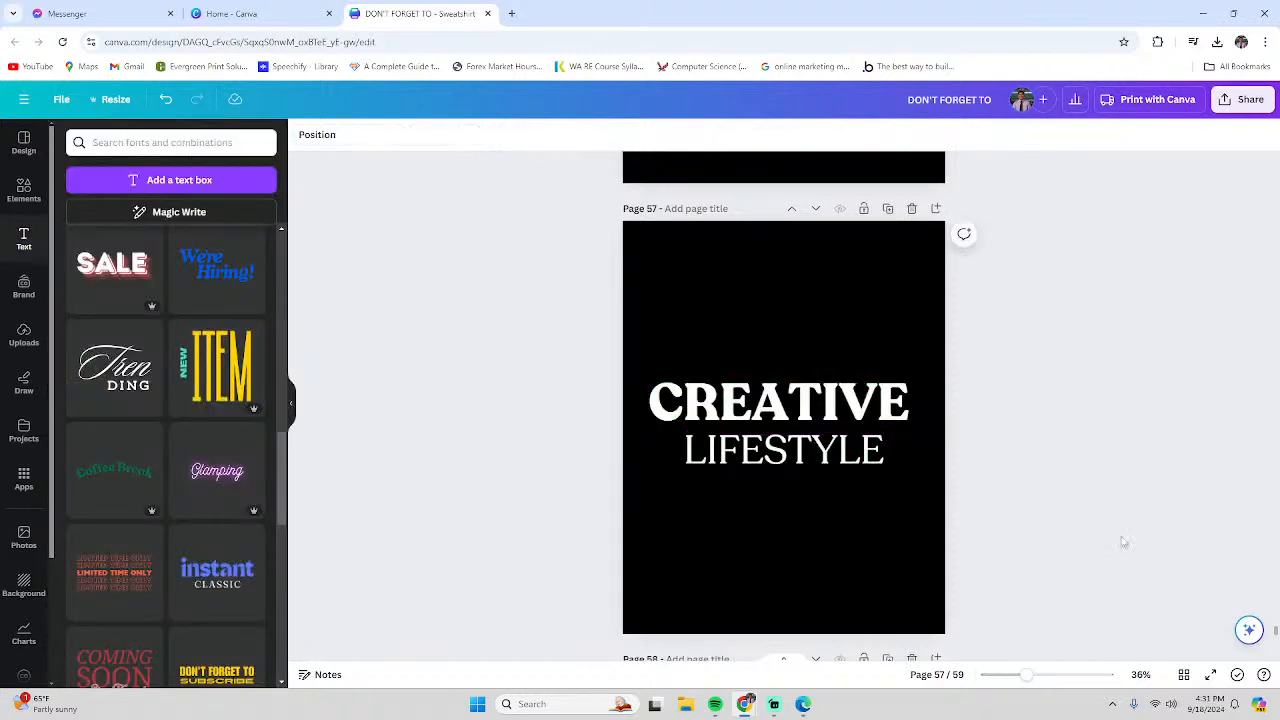
Compare the "CREATIVE LIFESTYLE" designs on pages 57 and 58
{"action": "scroll", "coordinate": [1035, 545], "scroll_direction": "down", "scroll_amount": 5}
{"action": "scroll", "coordinate": [1035, 545], "scroll_direction": "up", "scroll_amount": 8}
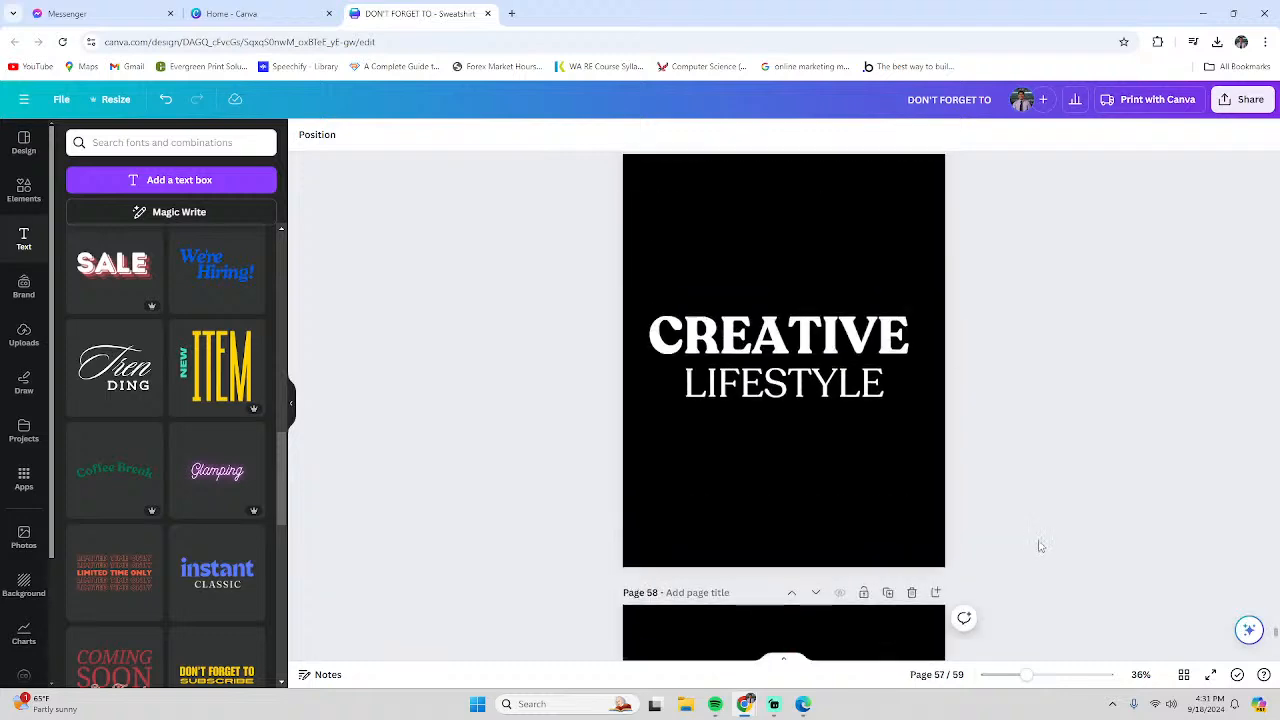
{"action": "scroll", "coordinate": [1045, 544], "scroll_direction": "down", "scroll_amount": 6}
{"action": "scroll", "coordinate": [1040, 543], "scroll_direction": "down", "scroll_amount": 3}
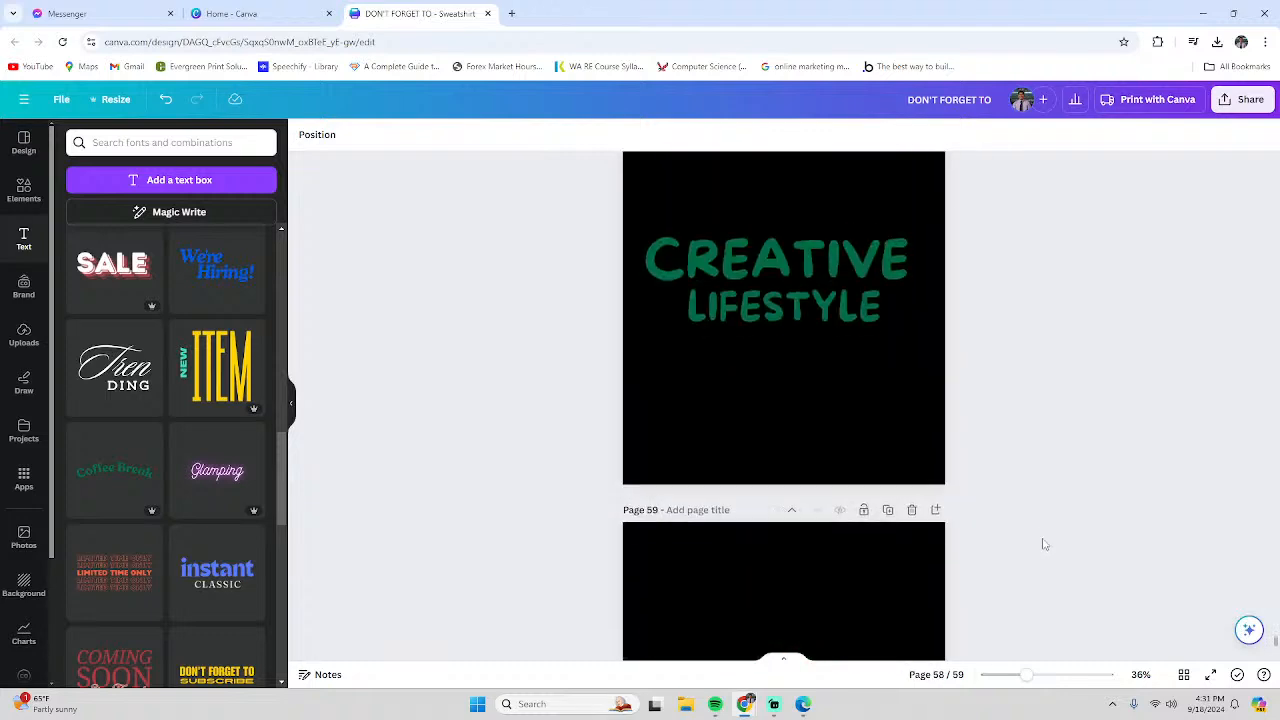
{"action": "scroll", "coordinate": [1040, 543], "scroll_direction": "up", "scroll_amount": 2}
{"action": "scroll", "coordinate": [1040, 543], "scroll_direction": "down", "scroll_amount": 2}
{"action": "scroll", "coordinate": [1040, 543], "scroll_direction": "up", "scroll_amount": 2}
{"action": "scroll", "coordinate": [774, 450], "scroll_direction": "up", "scroll_amount": 3}
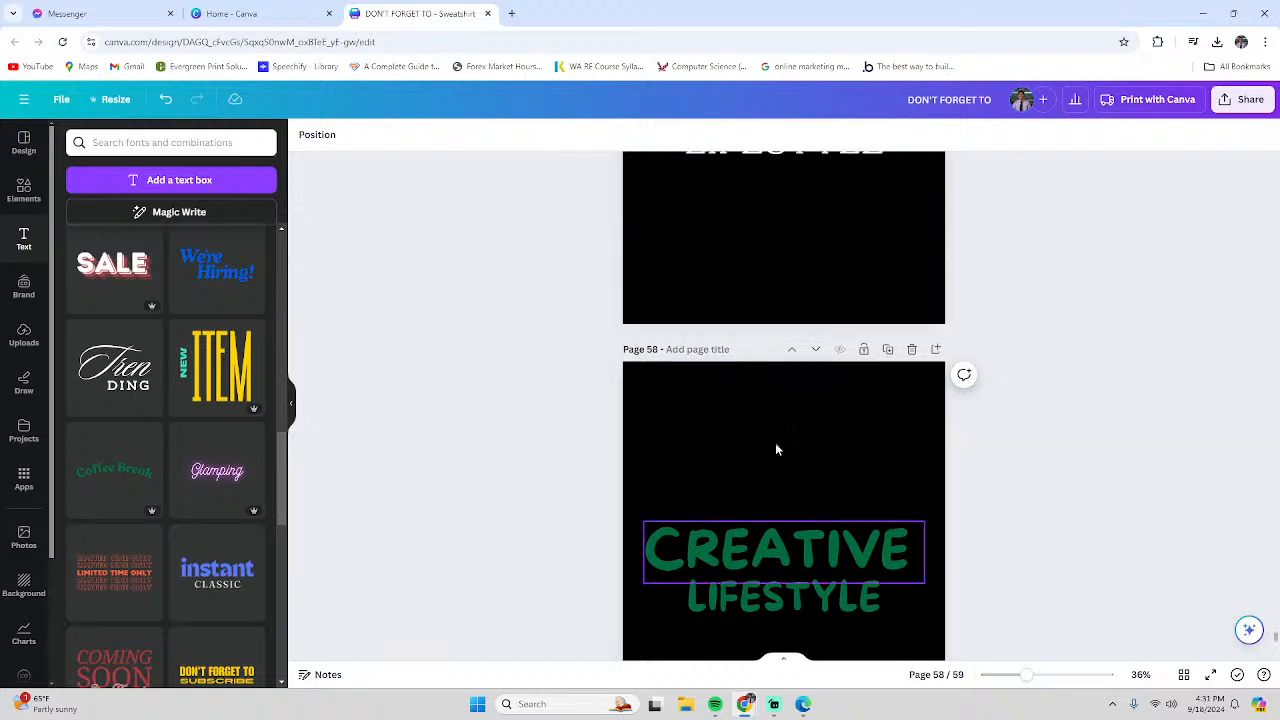
Try removing bold from the "CREATIVE" text on page 57
{"action": "left_click", "coordinate": [774, 450]}
{"action": "left_click", "coordinate": [735, 357]}
{"action": "left_click", "coordinate": [746, 388]}
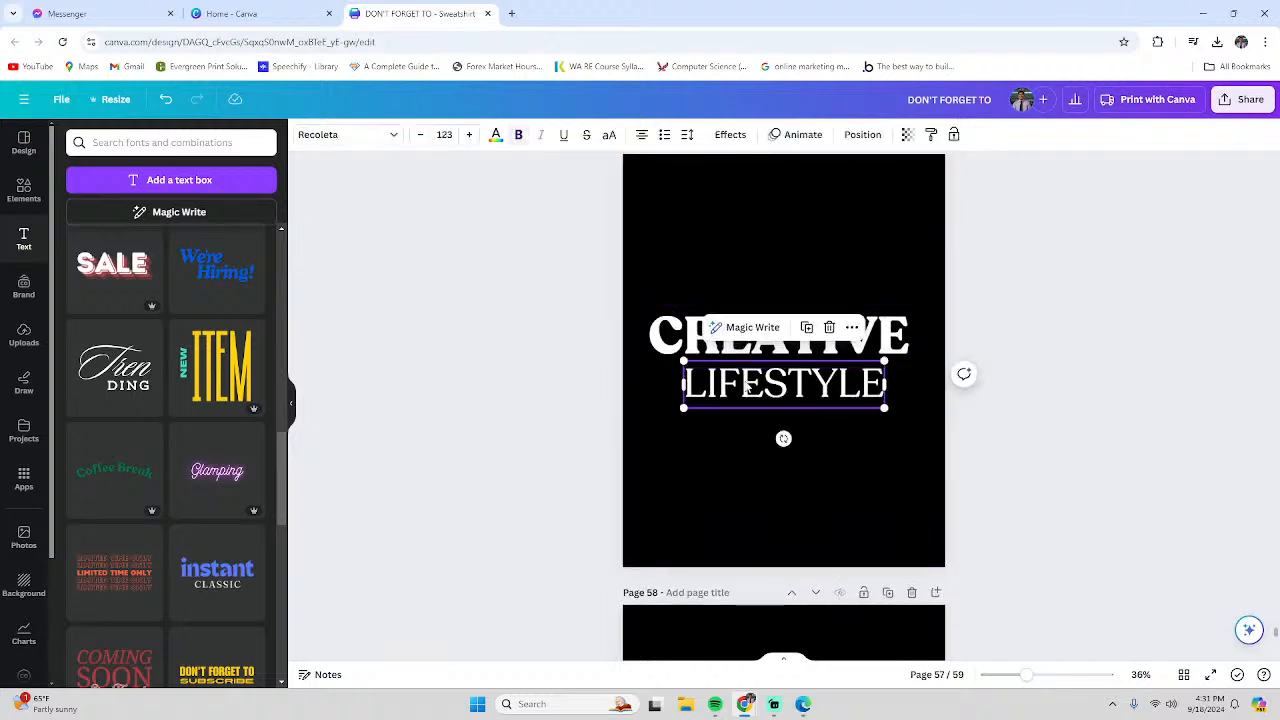
{"action": "left_click", "coordinate": [677, 352]}
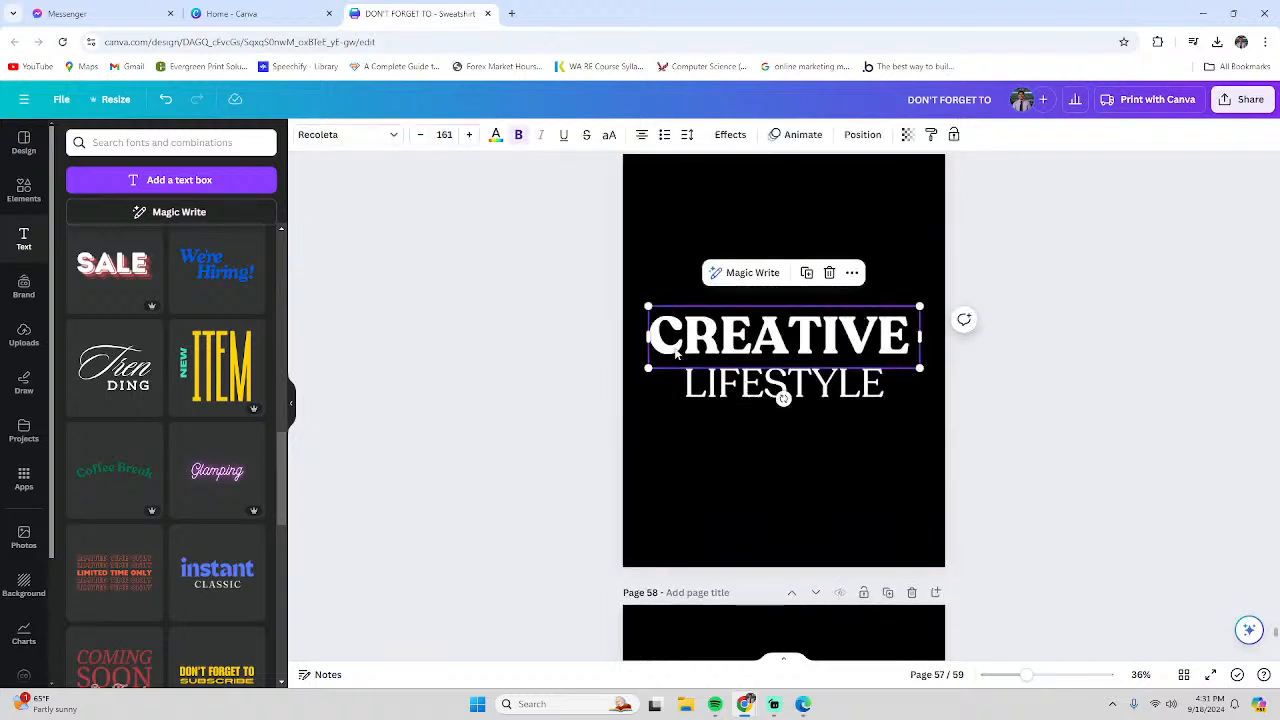
{"action": "double_click", "coordinate": [679, 340]}
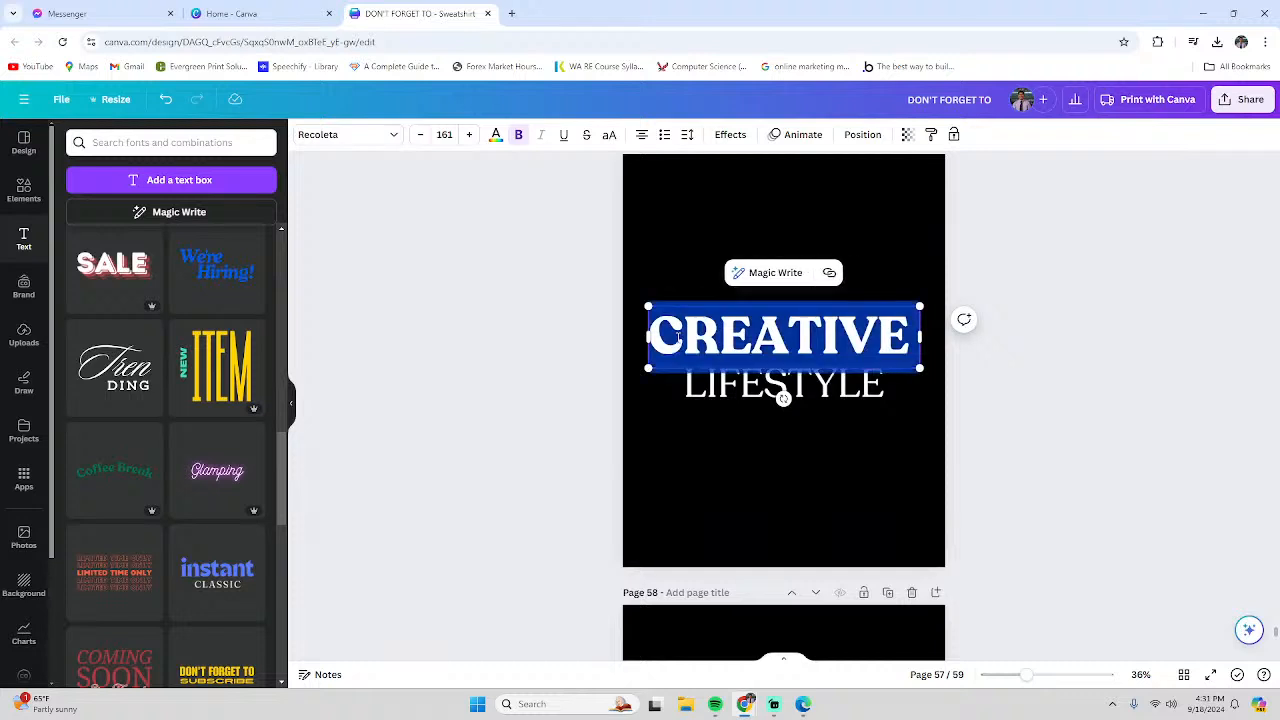
{"action": "key", "text": "ctrl+b"}
{"action": "left_click", "coordinate": [710, 490]}
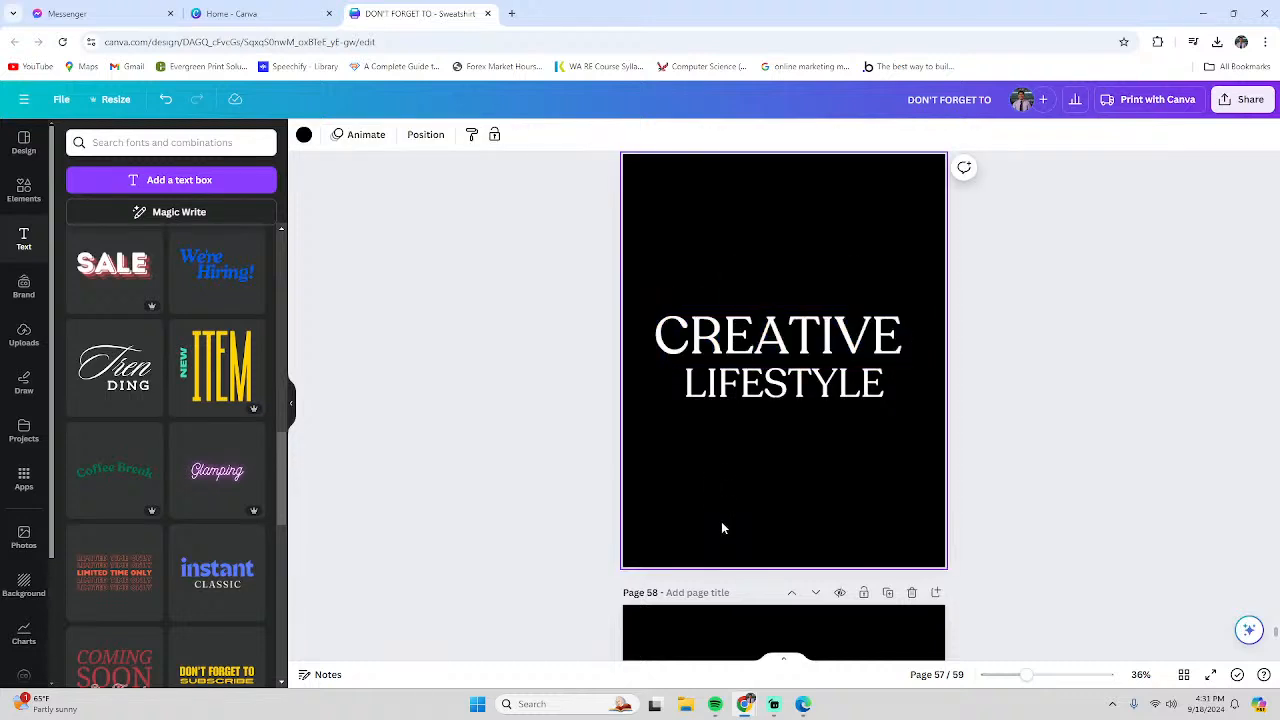
Restore bold on the "CREATIVE" text on page 57
{"action": "left_click_drag", "start_coordinate": [773, 388], "coordinate": [772, 388]}
{"action": "left_click", "coordinate": [676, 348]}
{"action": "double_click", "coordinate": [676, 347]}
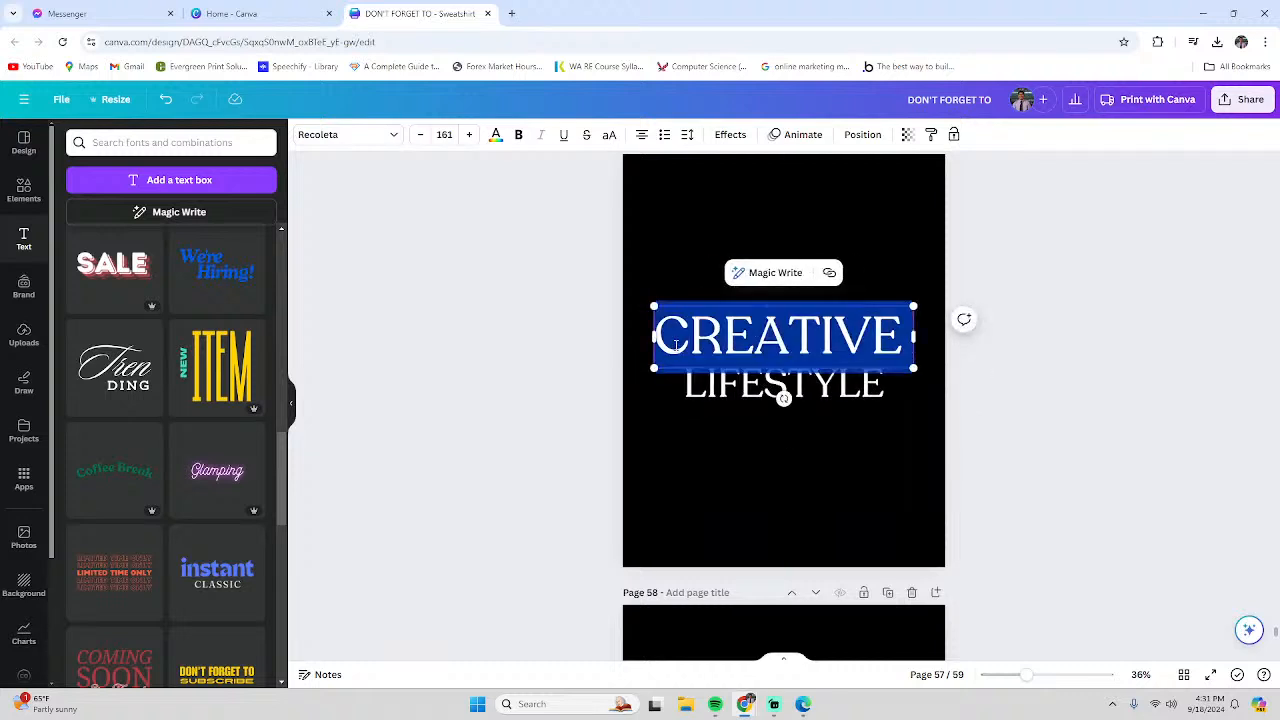
{"action": "key", "text": "ctrl+b"}
{"action": "left_click", "coordinate": [902, 488]}
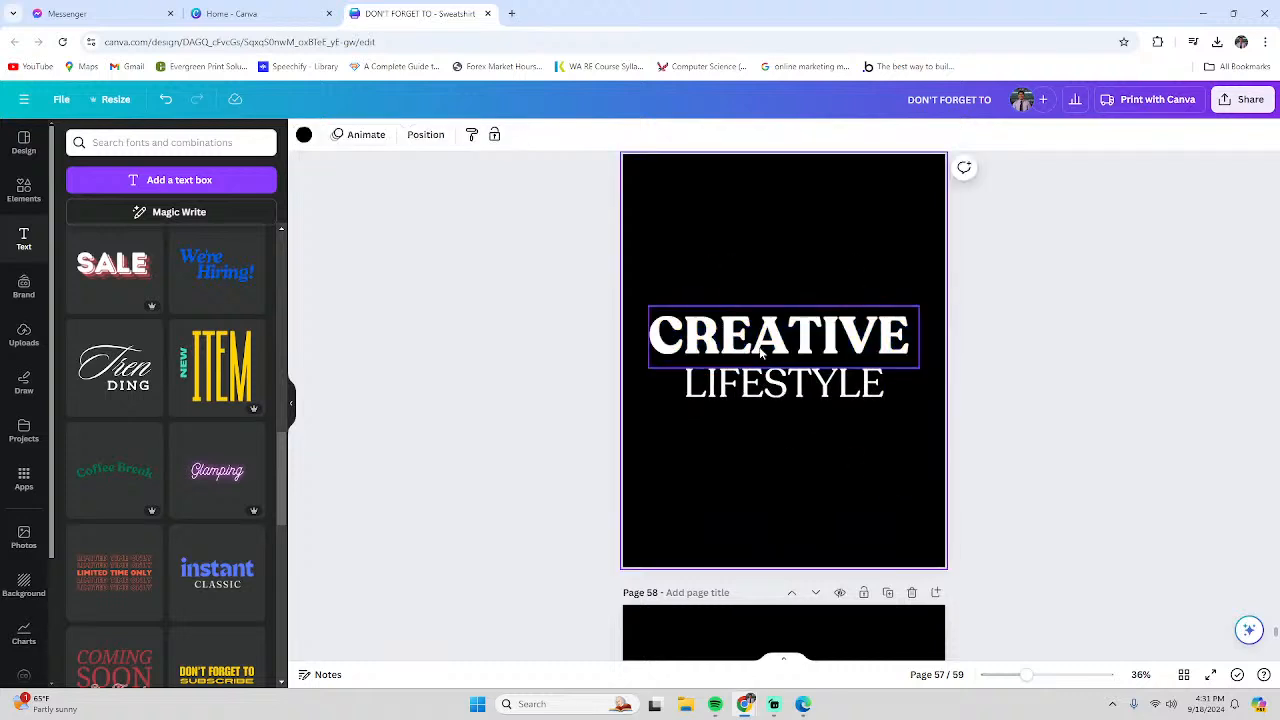
Make the "LIFESTYLE" text on page 57 bold and nudge both "CREATIVE" and "LIFESTYLE" slightly to the right
{"action": "left_click_drag", "start_coordinate": [760, 345], "coordinate": [765, 346]}
{"action": "double_click", "coordinate": [775, 381]}
{"action": "key", "text": "ctrl+b"}
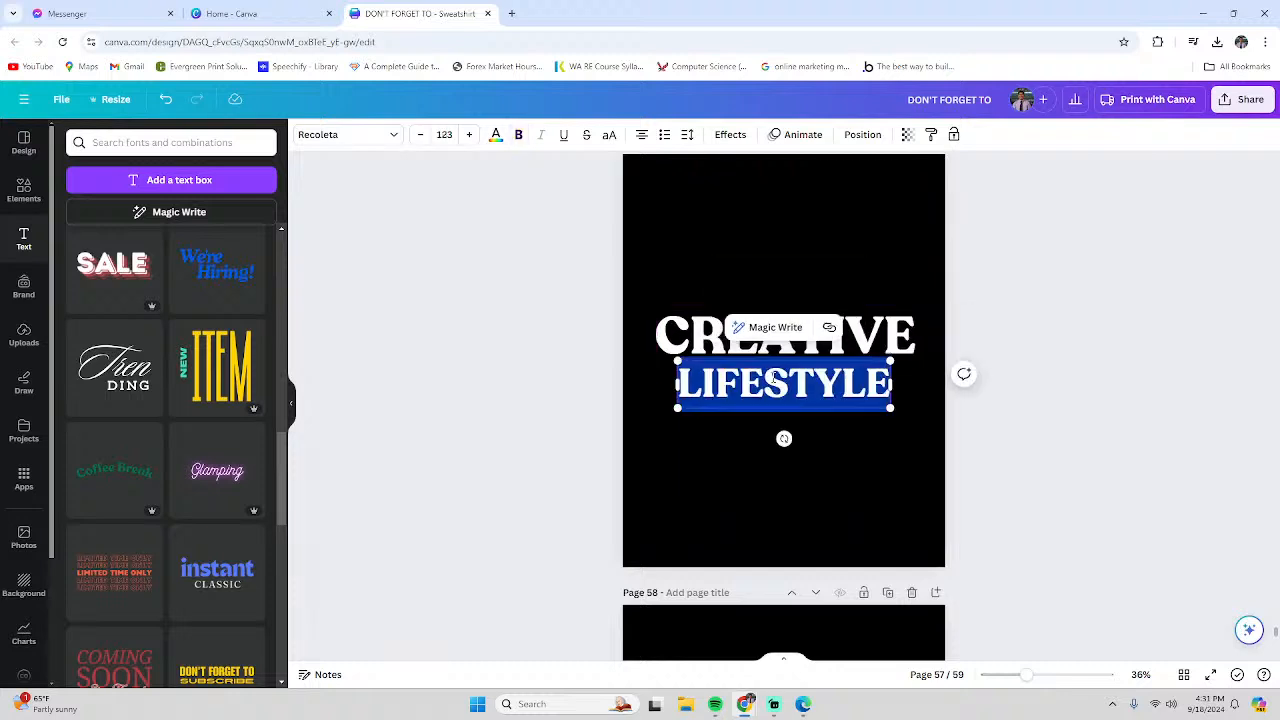
{"action": "left_click", "coordinate": [807, 525]}
{"action": "left_click_drag", "start_coordinate": [807, 390], "coordinate": [816, 393]}
{"action": "left_click", "coordinate": [848, 437]}
{"action": "left_click", "coordinate": [866, 548]}
Recolour both the "CREATIVE" and "LIFESTYLE" texts on page 58 to white
{"action": "scroll", "coordinate": [866, 548], "scroll_direction": "down", "scroll_amount": 4}
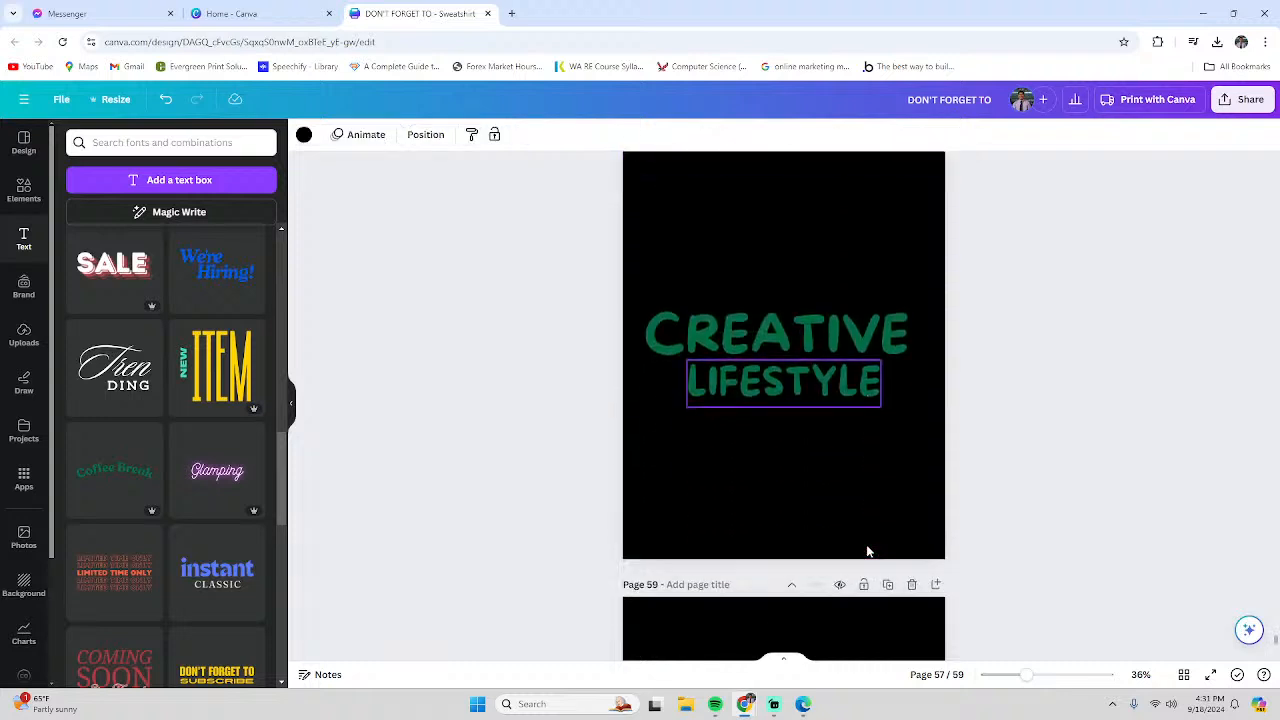
{"action": "left_click_drag", "start_coordinate": [544, 256], "coordinate": [1086, 448]}
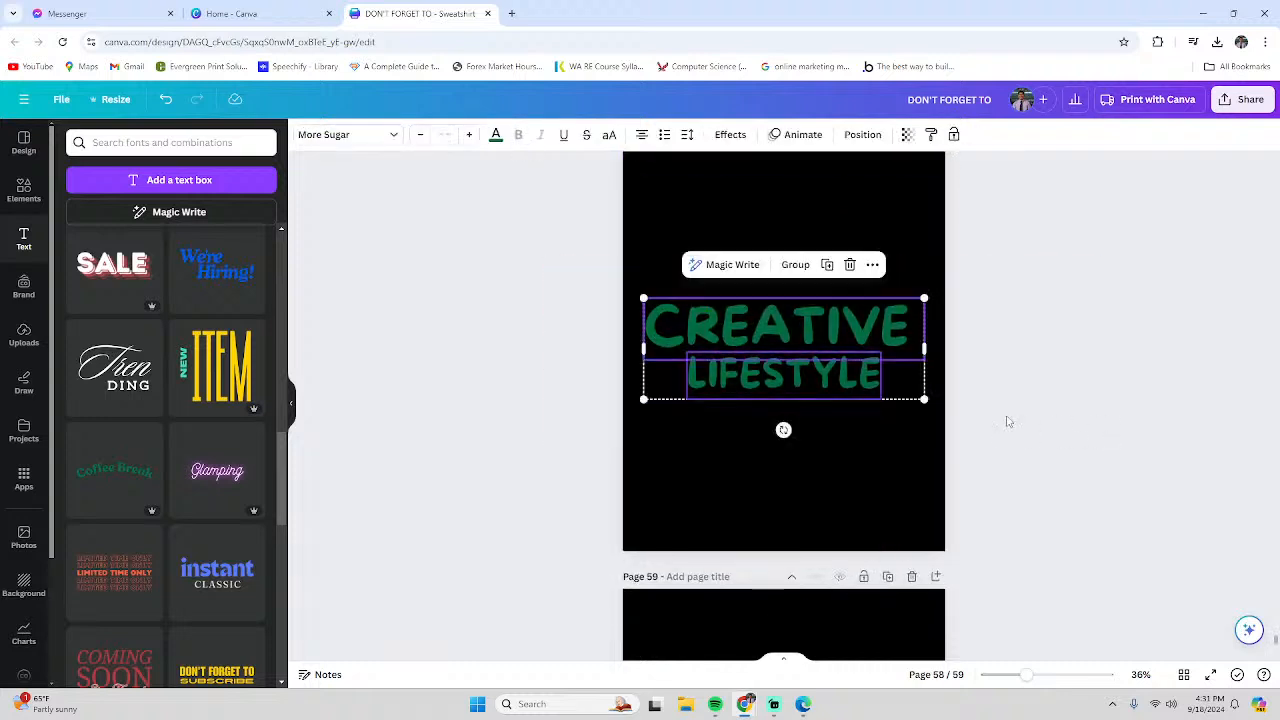
{"action": "left_click", "coordinate": [495, 136]}
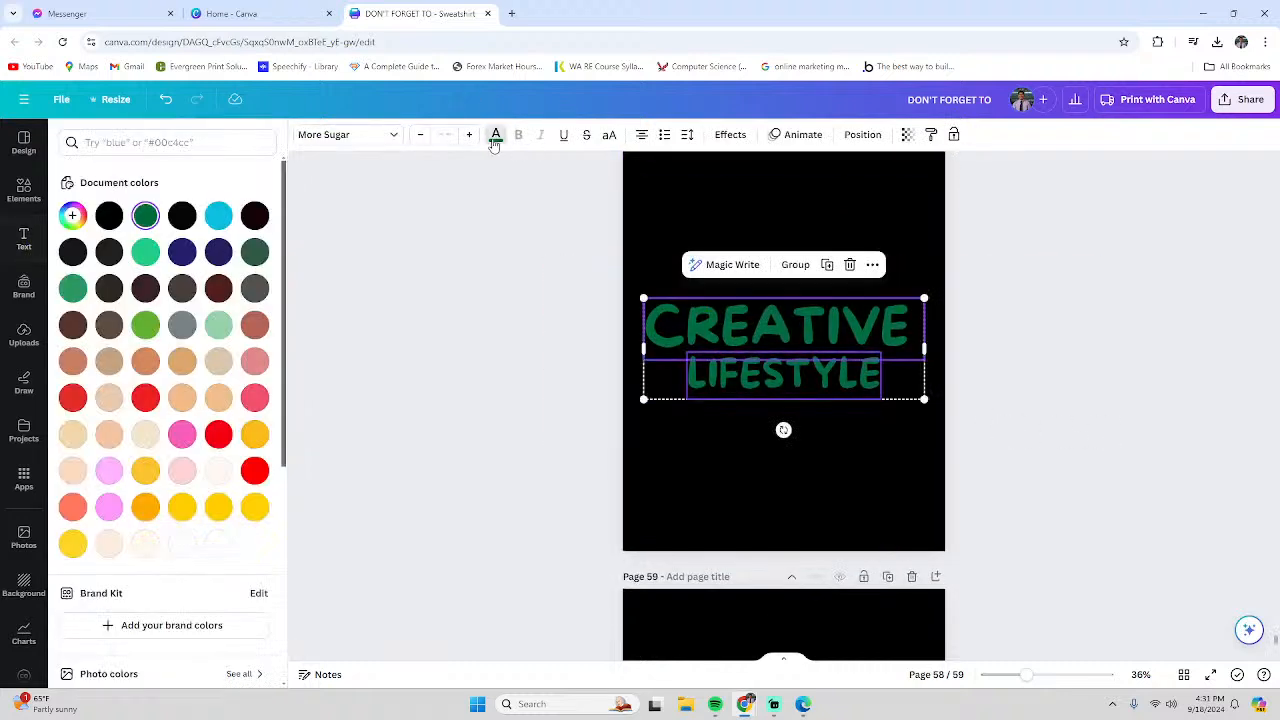
{"action": "left_click", "coordinate": [218, 543]}
{"action": "key", "text": "Escape"}
{"action": "left_click", "coordinate": [776, 506]}
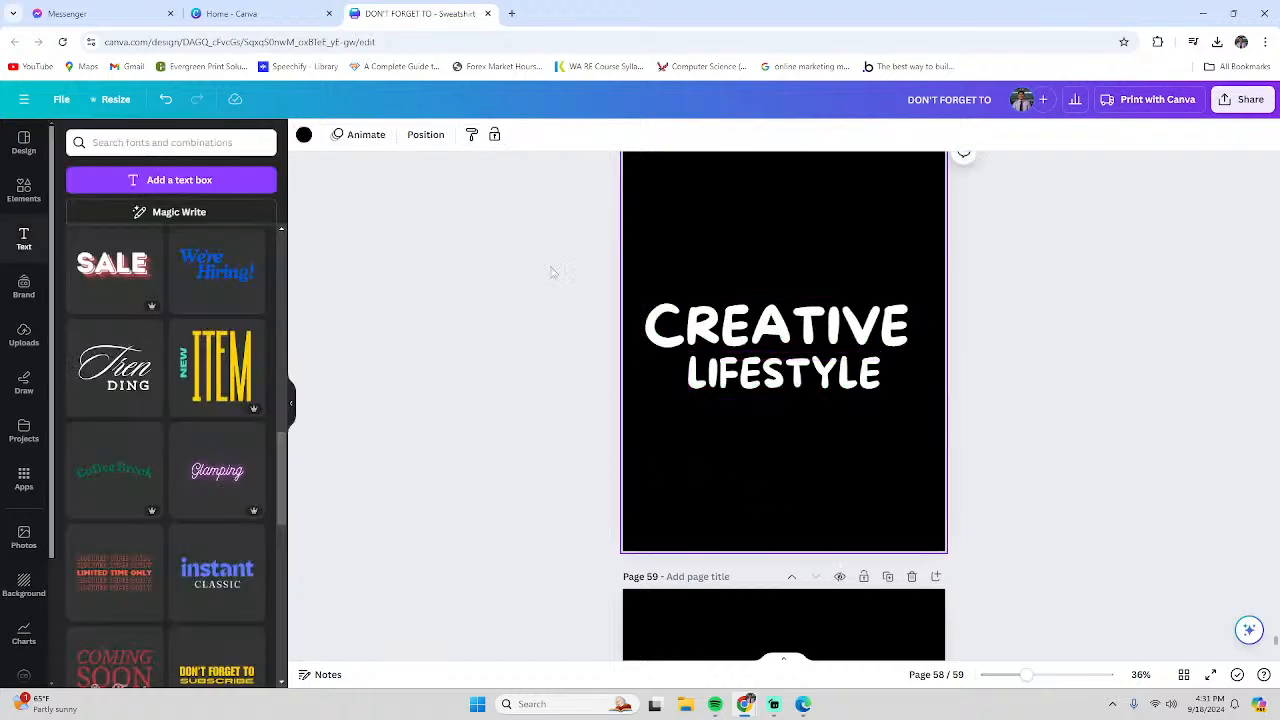
Nudge the "CREATIVE" and "LIFESTYLE" texts on page 58 together slightly upward
{"action": "left_click_drag", "start_coordinate": [553, 269], "coordinate": [1030, 427]}
{"action": "mouse_move", "coordinate": [893, 376]}
{"action": "left_mouse_down"}
{"action": "mouse_move", "coordinate": [881, 366]}
{"action": "mouse_move", "coordinate": [893, 372]}
{"action": "left_mouse_up"}
{"action": "left_click", "coordinate": [1027, 355]}
Review the white "CREATIVE LIFESTYLE" designs on pages 57 and 58 and the blank page 59
{"action": "scroll", "coordinate": [1046, 471], "scroll_direction": "up", "scroll_amount": 5}
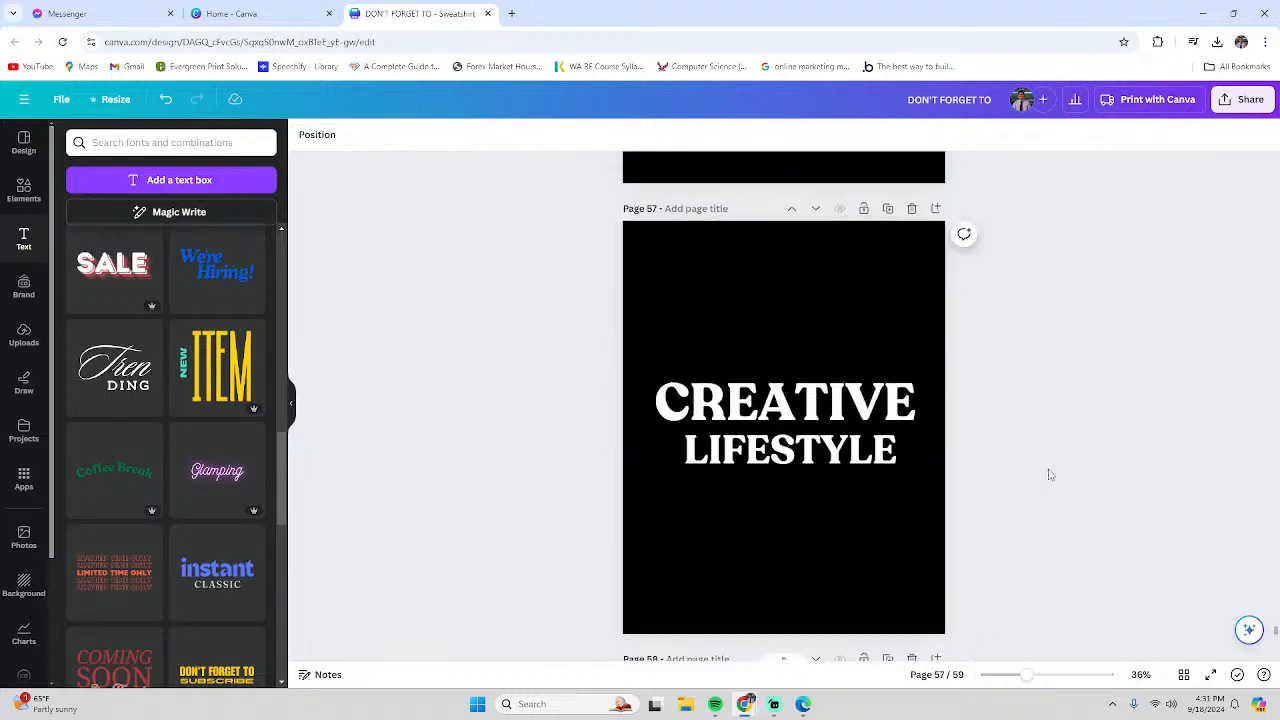
{"action": "scroll", "coordinate": [1048, 472], "scroll_direction": "down", "scroll_amount": 3}
{"action": "scroll", "coordinate": [1050, 475], "scroll_direction": "down", "scroll_amount": 3}
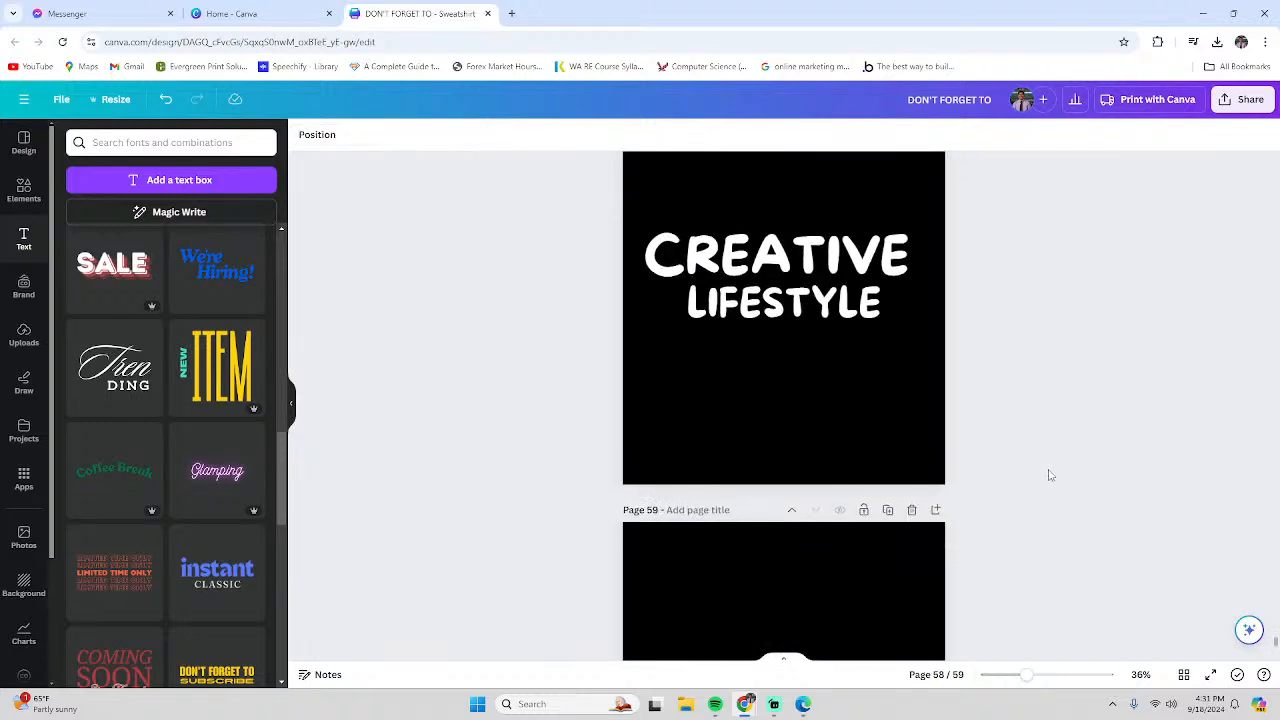
{"action": "scroll", "coordinate": [908, 509], "scroll_direction": "down", "scroll_amount": 3}
{"action": "scroll", "coordinate": [904, 514], "scroll_direction": "up", "scroll_amount": 3}
{"action": "scroll", "coordinate": [902, 518], "scroll_direction": "down", "scroll_amount": 3}
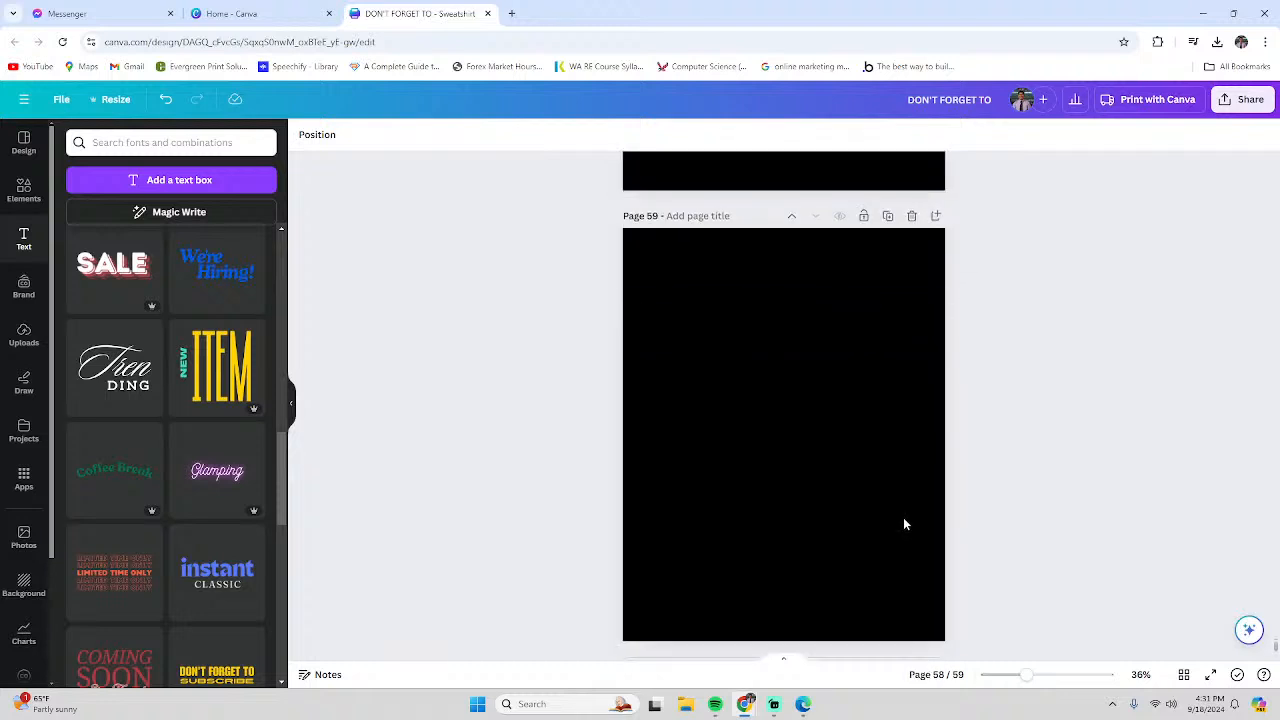
{"action": "scroll", "coordinate": [905, 517], "scroll_direction": "up", "scroll_amount": 2}
{"action": "scroll", "coordinate": [904, 516], "scroll_direction": "up", "scroll_amount": 6}
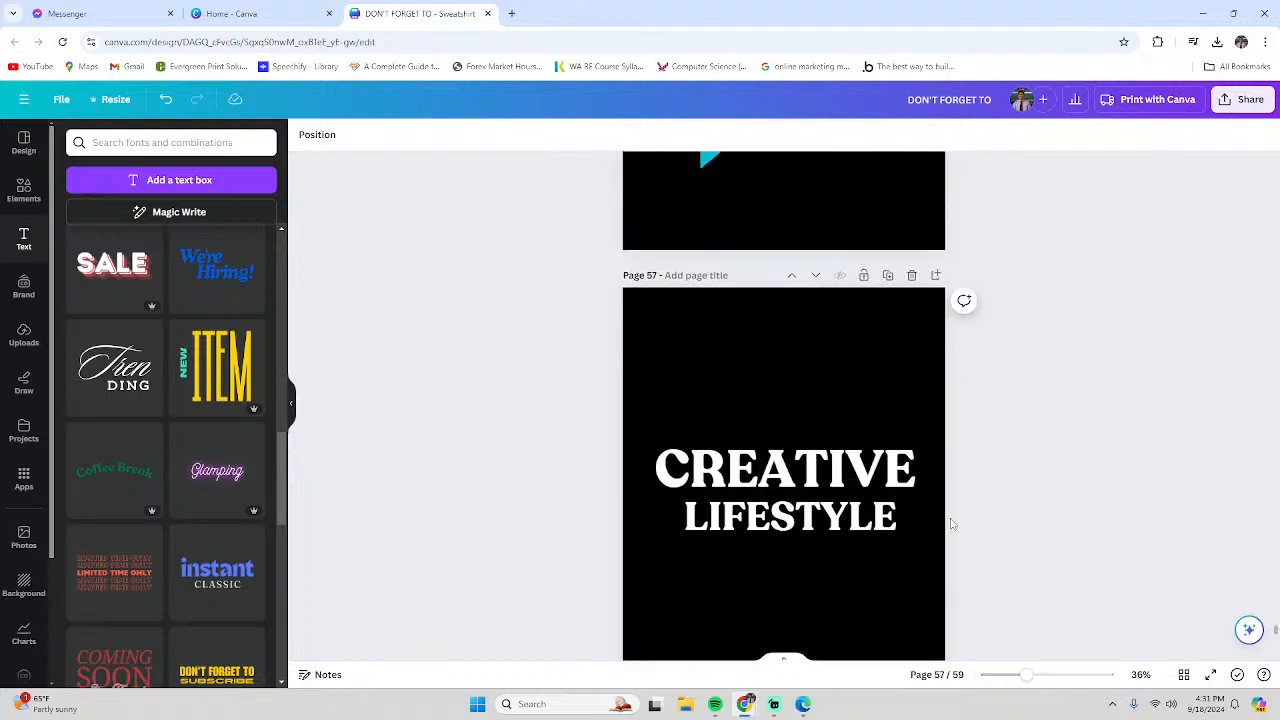
{"action": "scroll", "coordinate": [951, 524], "scroll_direction": "down", "scroll_amount": 2}
{"action": "scroll", "coordinate": [695, 475], "scroll_direction": "up", "scroll_amount": 1}
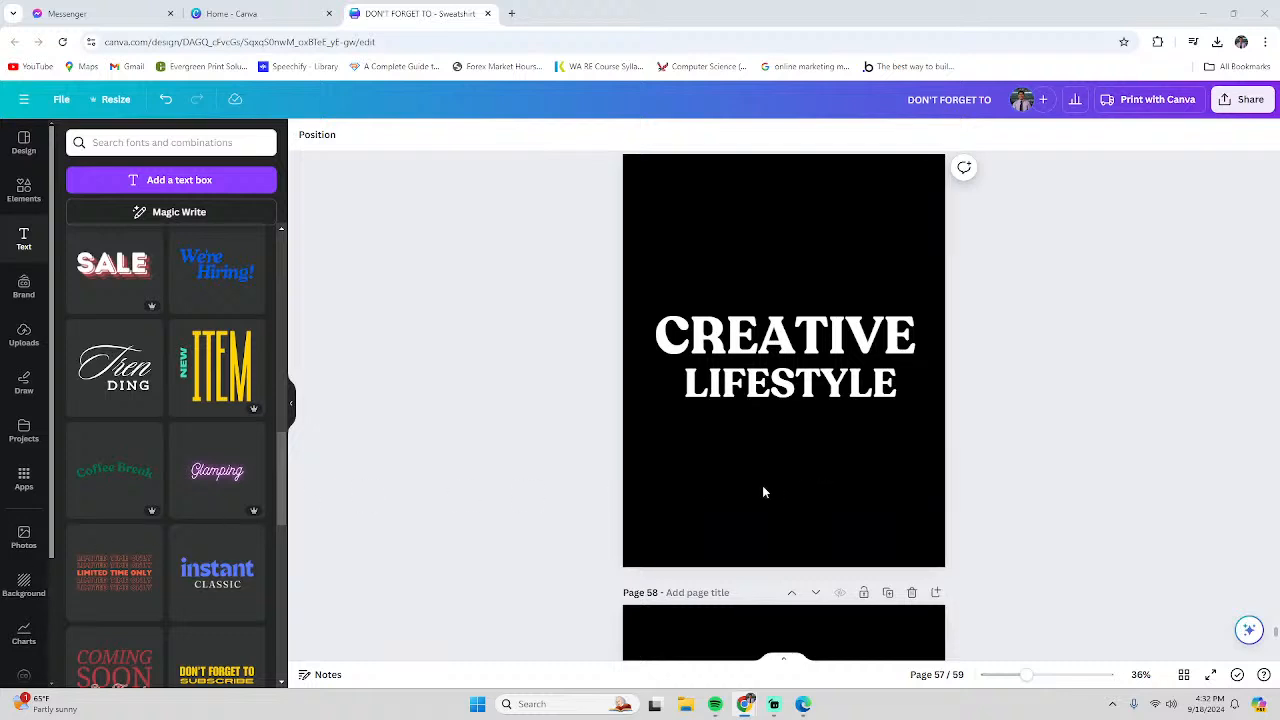
{"action": "scroll", "coordinate": [790, 492], "scroll_direction": "down", "scroll_amount": 6}
{"action": "scroll", "coordinate": [790, 492], "scroll_direction": "up", "scroll_amount": 2}
{"action": "scroll", "coordinate": [790, 492], "scroll_direction": "down", "scroll_amount": 5}
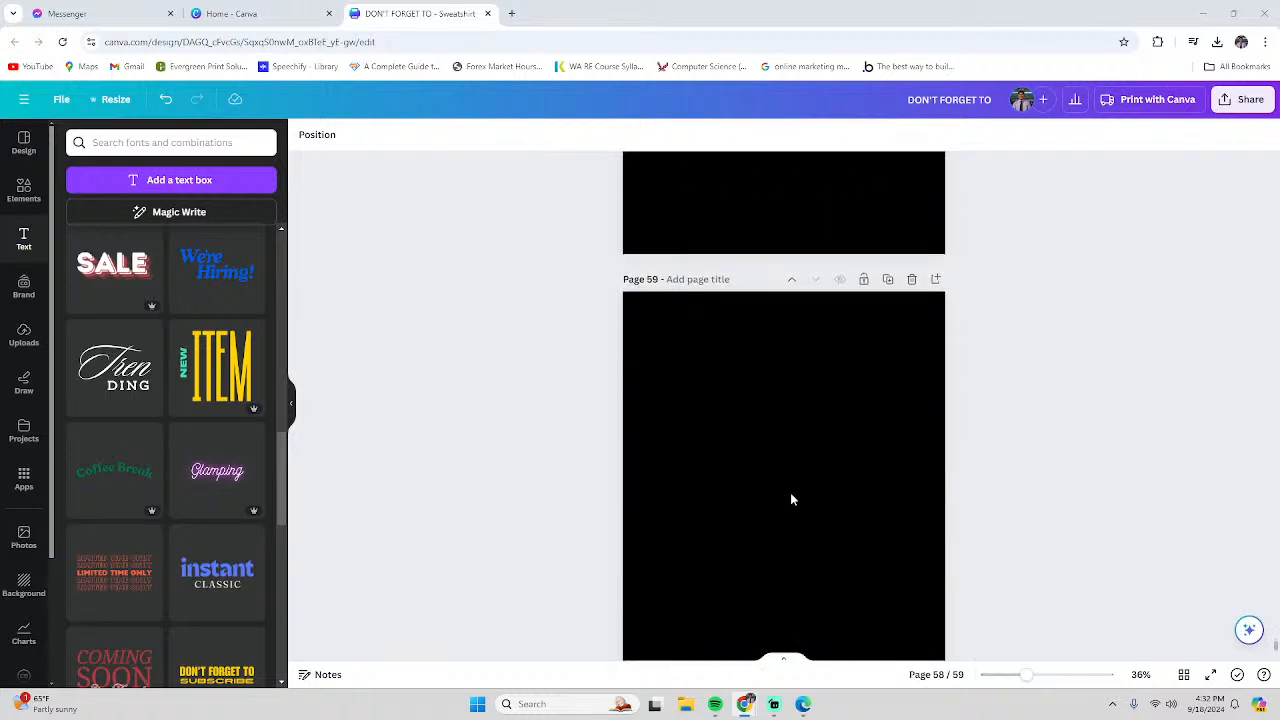
{"action": "left_click", "coordinate": [797, 458]}
{"action": "scroll", "coordinate": [795, 459], "scroll_direction": "up", "scroll_amount": 1}
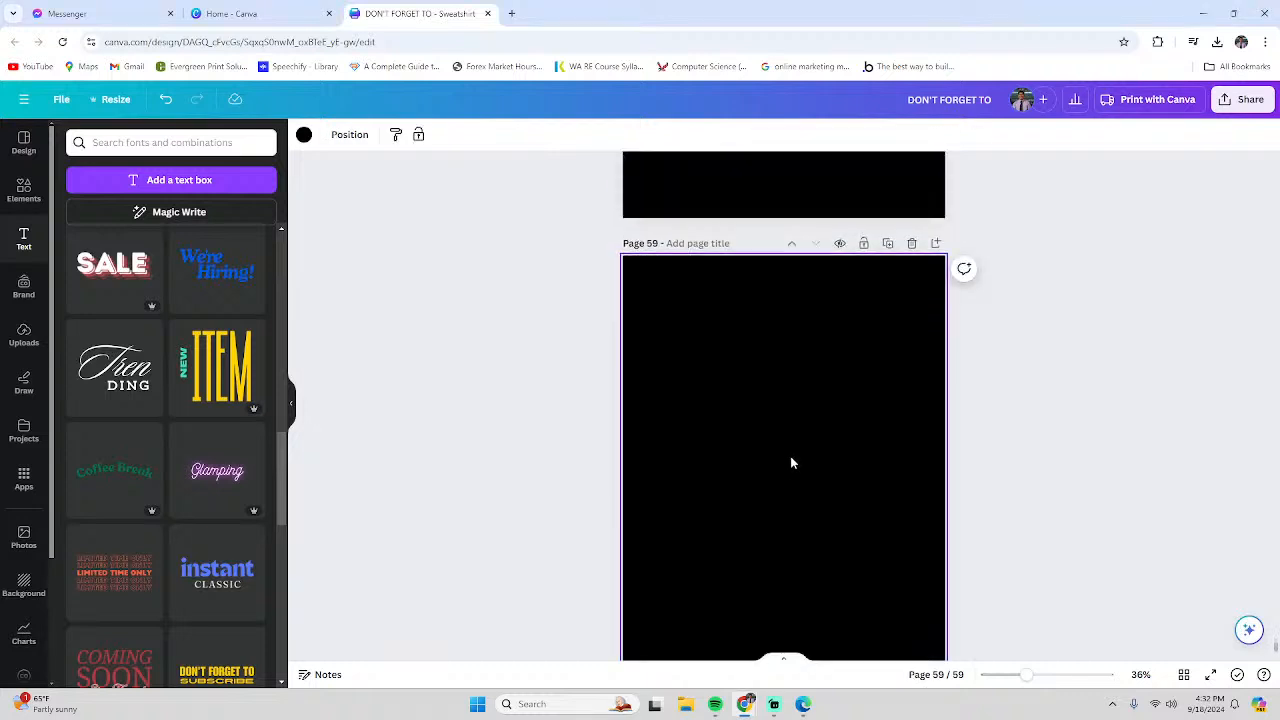
{"action": "scroll", "coordinate": [783, 505], "scroll_direction": "up", "scroll_amount": 5}
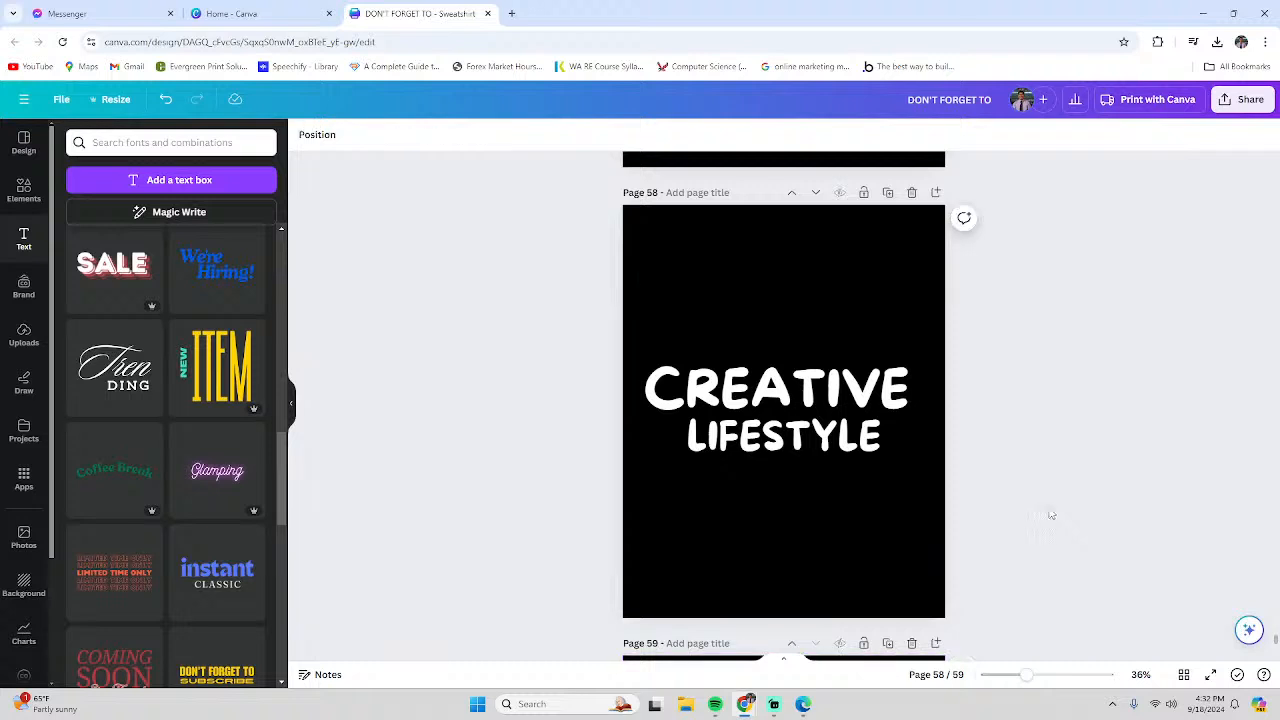
{"action": "scroll", "coordinate": [1066, 517], "scroll_direction": "up", "scroll_amount": 4}
Add the "ROCK" font combination with the jagged turquoise background to page 59
{"action": "scroll", "coordinate": [1066, 520], "scroll_direction": "down", "scroll_amount": 7}
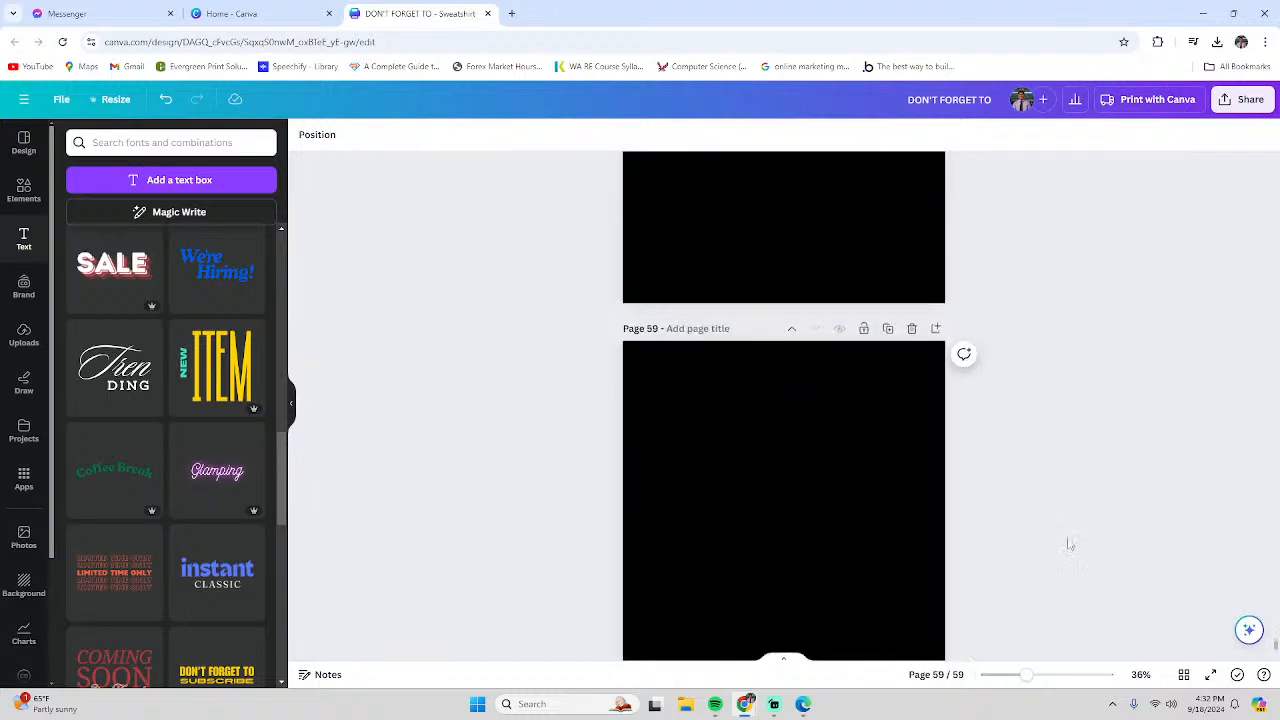
{"action": "scroll", "coordinate": [210, 520], "scroll_direction": "down", "scroll_amount": 5}
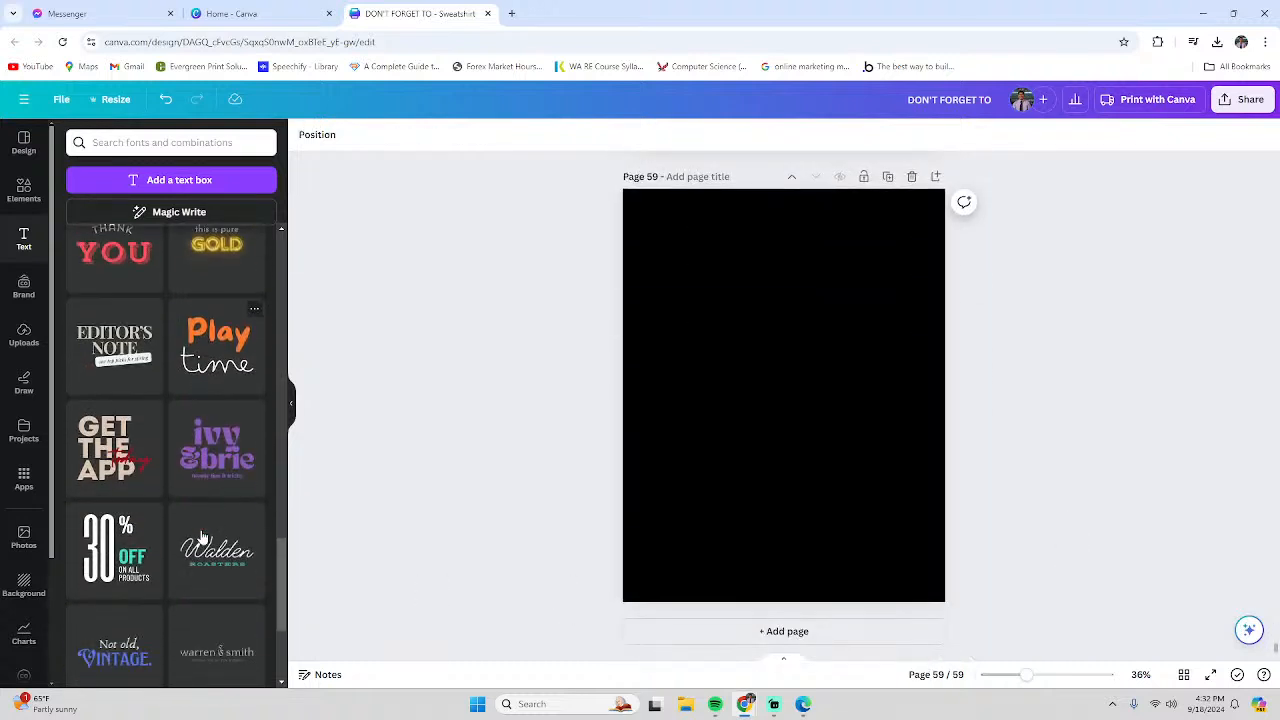
{"action": "scroll", "coordinate": [201, 538], "scroll_direction": "down", "scroll_amount": 4}
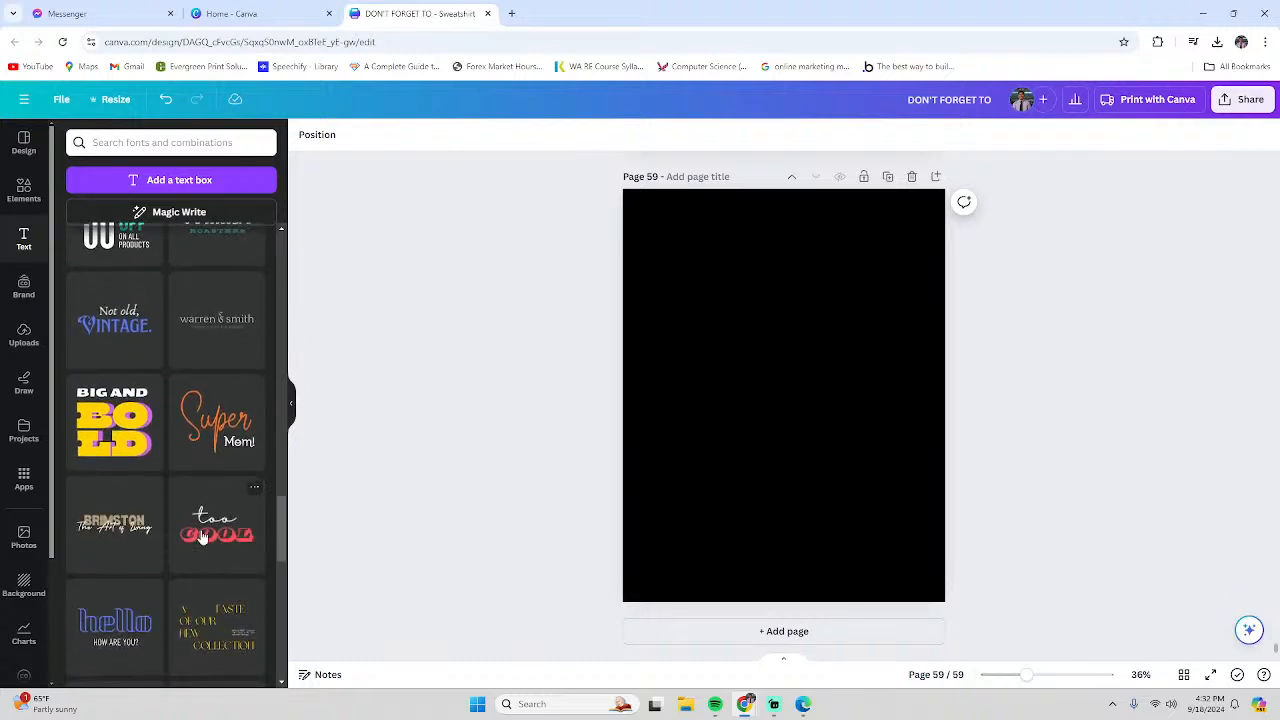
{"action": "scroll", "coordinate": [201, 538], "scroll_direction": "down", "scroll_amount": 1}
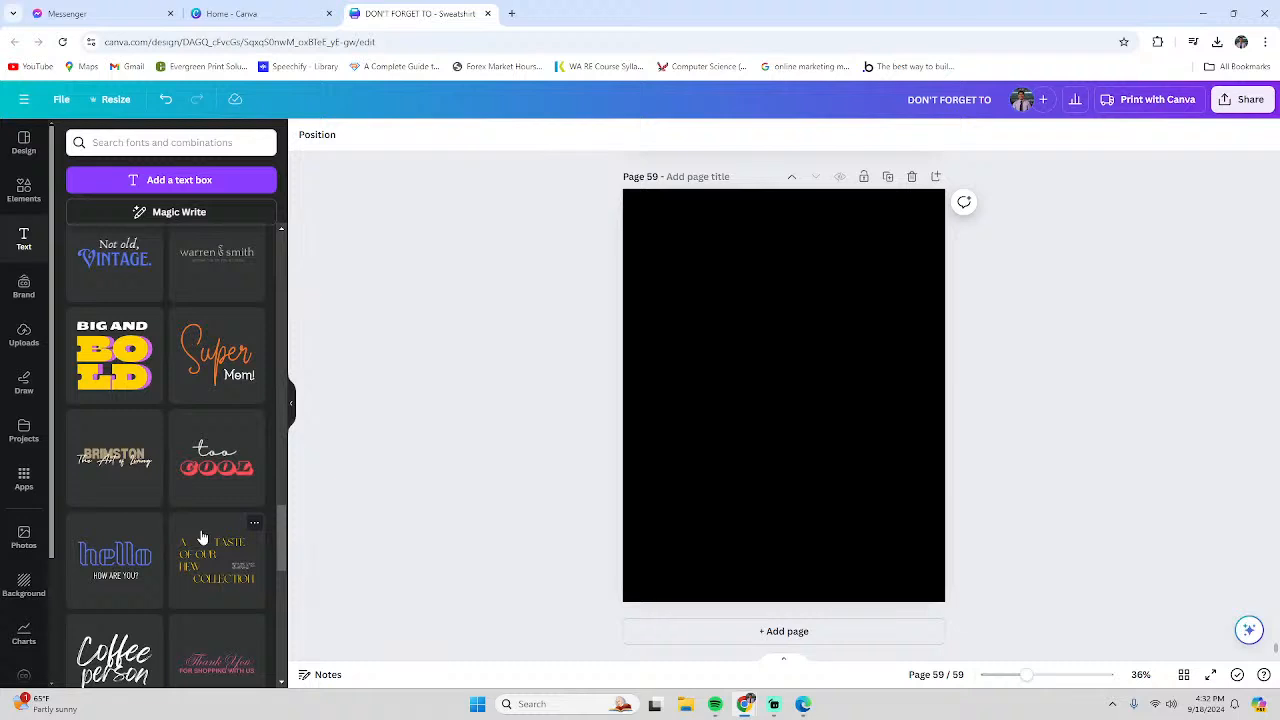
{"action": "scroll", "coordinate": [201, 538], "scroll_direction": "down", "scroll_amount": 2}
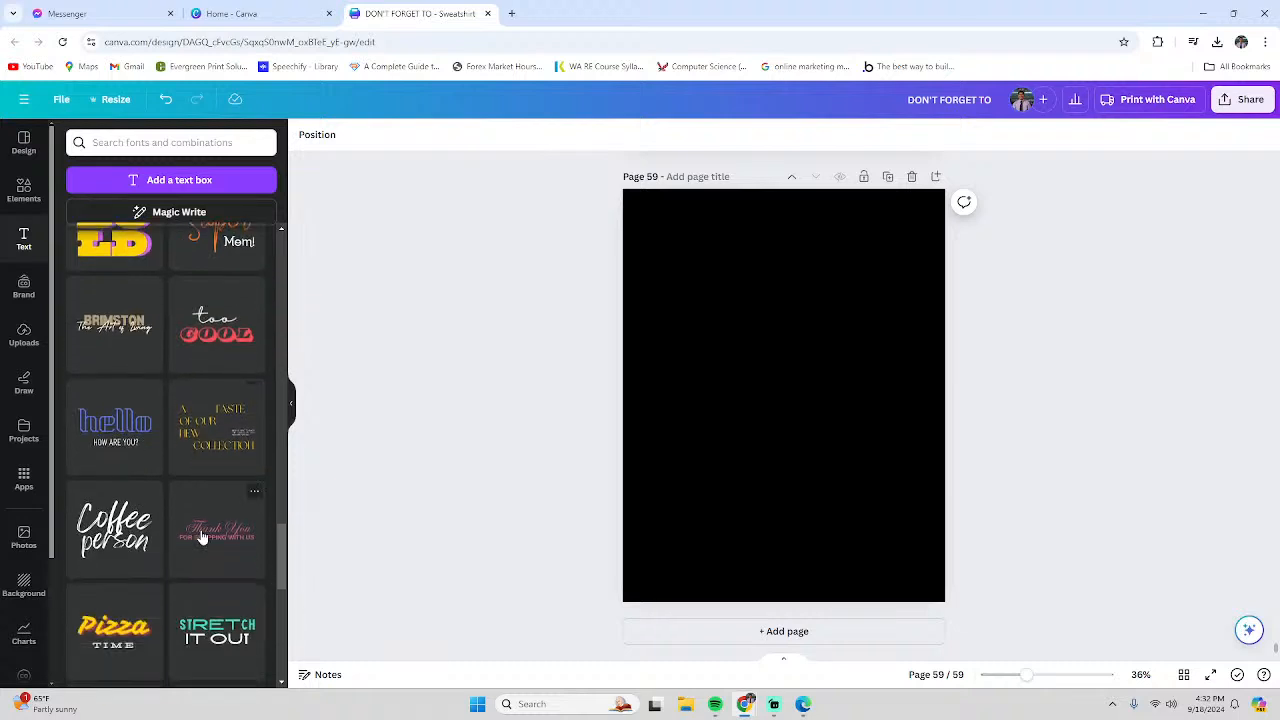
{"action": "scroll", "coordinate": [201, 538], "scroll_direction": "down", "scroll_amount": 2}
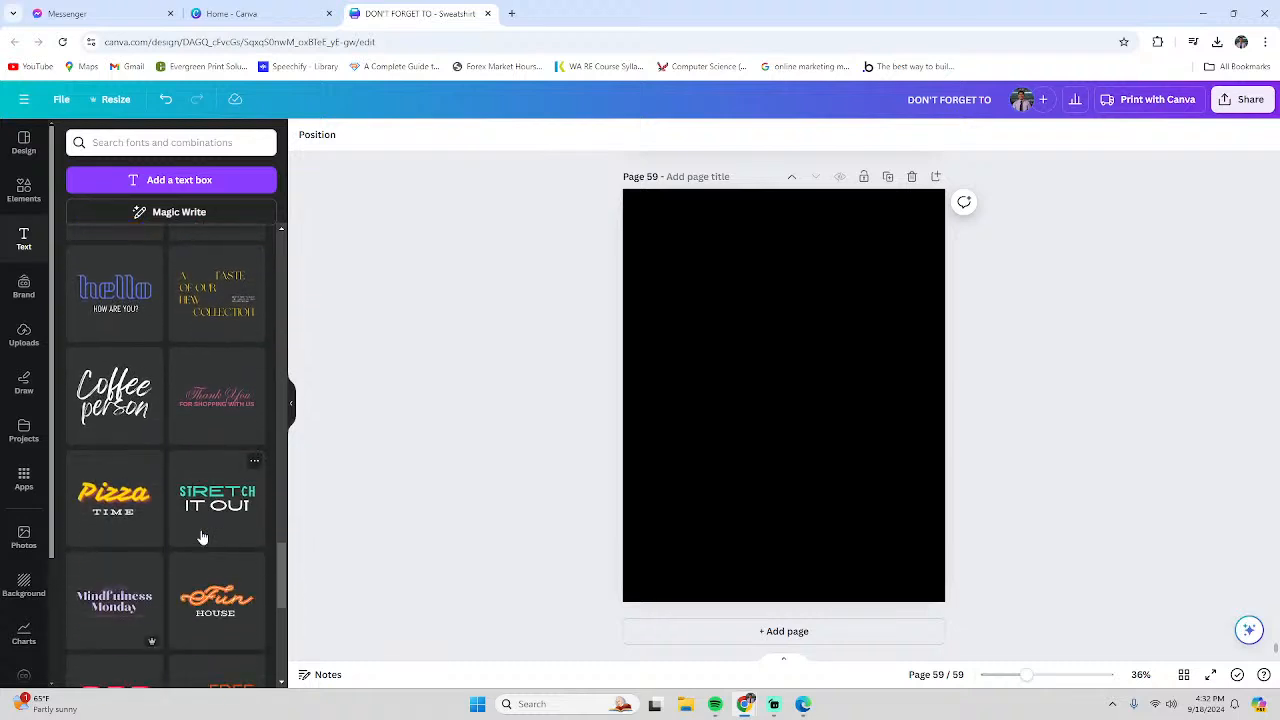
{"action": "scroll", "coordinate": [201, 538], "scroll_direction": "down", "scroll_amount": 5}
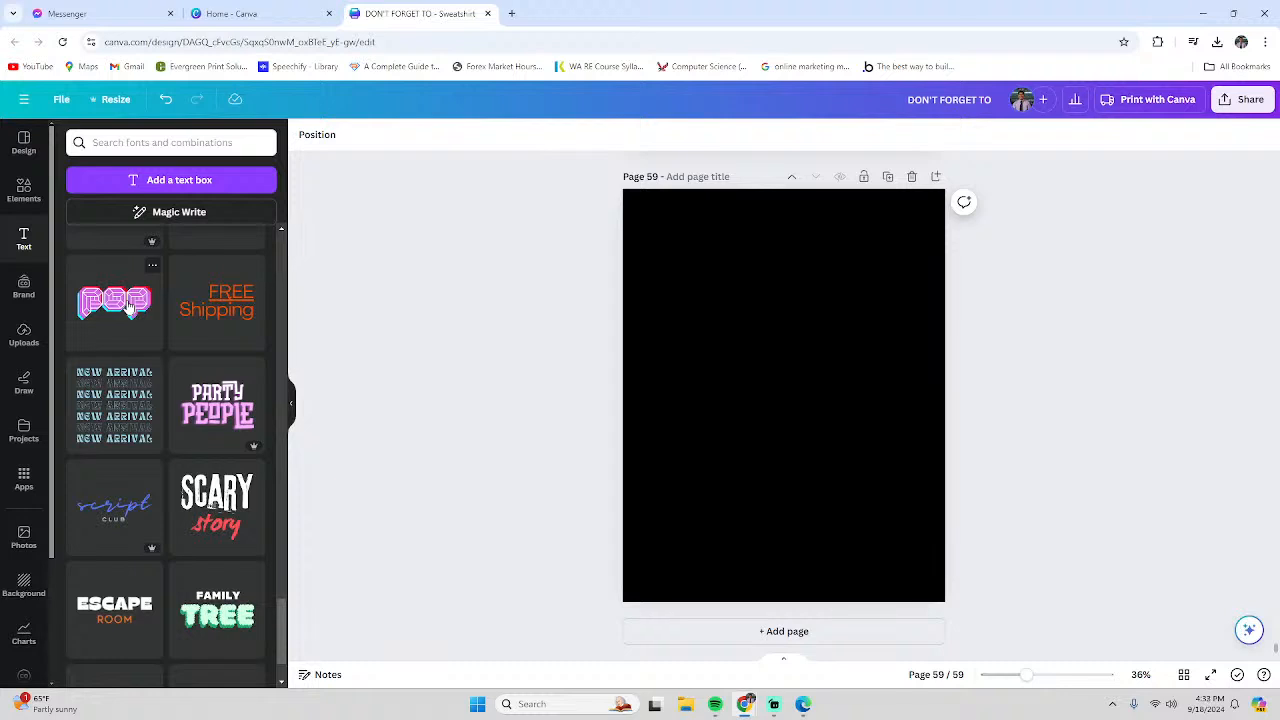
{"action": "scroll", "coordinate": [128, 307], "scroll_direction": "down", "scroll_amount": 5}
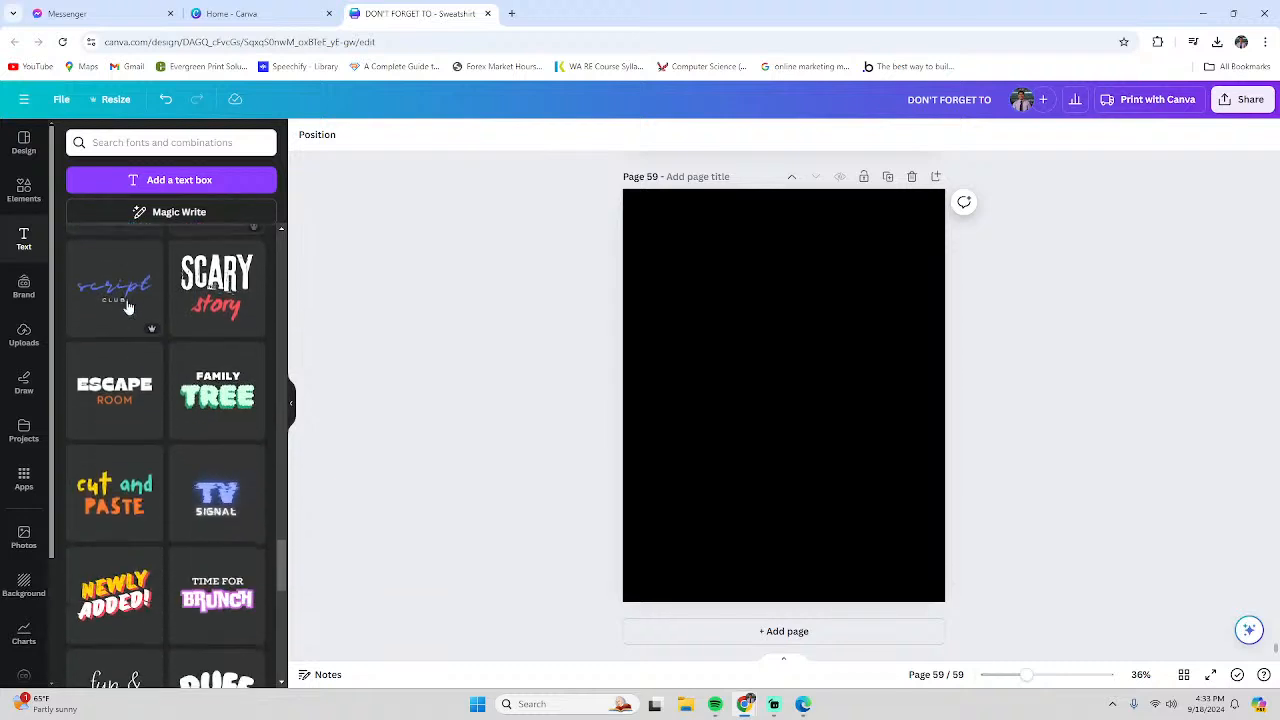
{"action": "scroll", "coordinate": [128, 307], "scroll_direction": "down", "scroll_amount": 5}
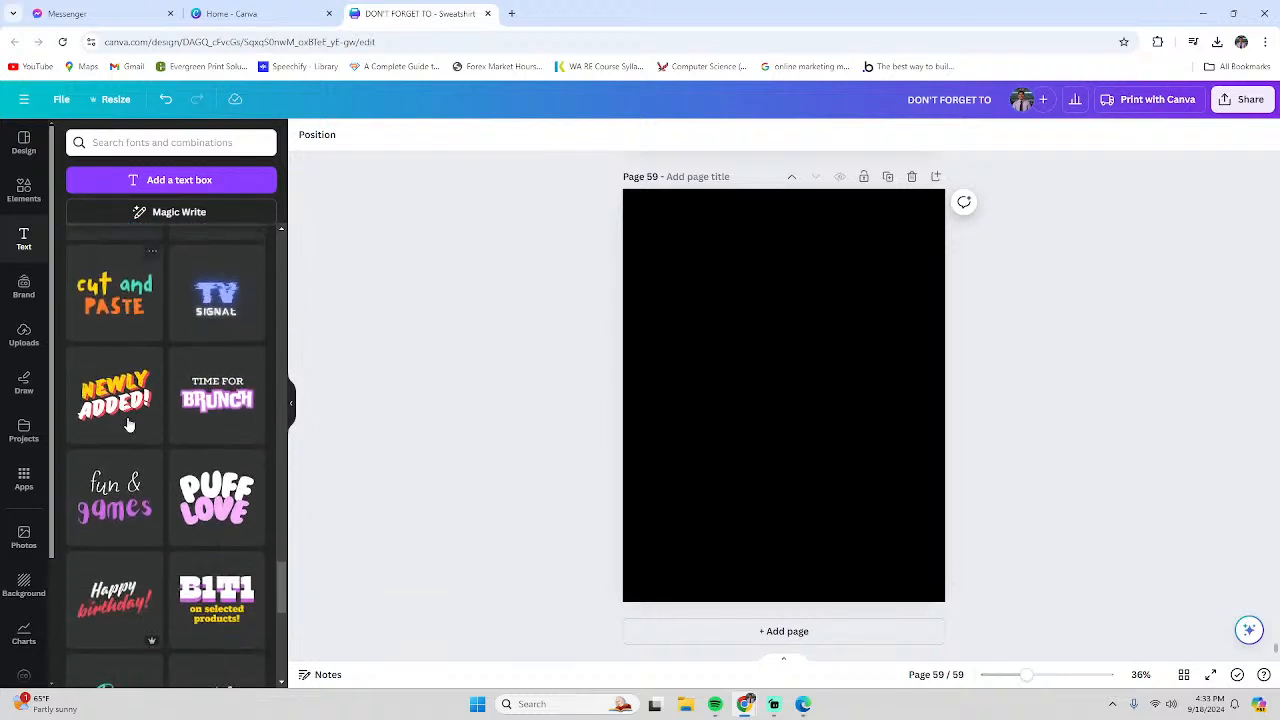
{"action": "scroll", "coordinate": [175, 524], "scroll_direction": "down", "scroll_amount": 5}
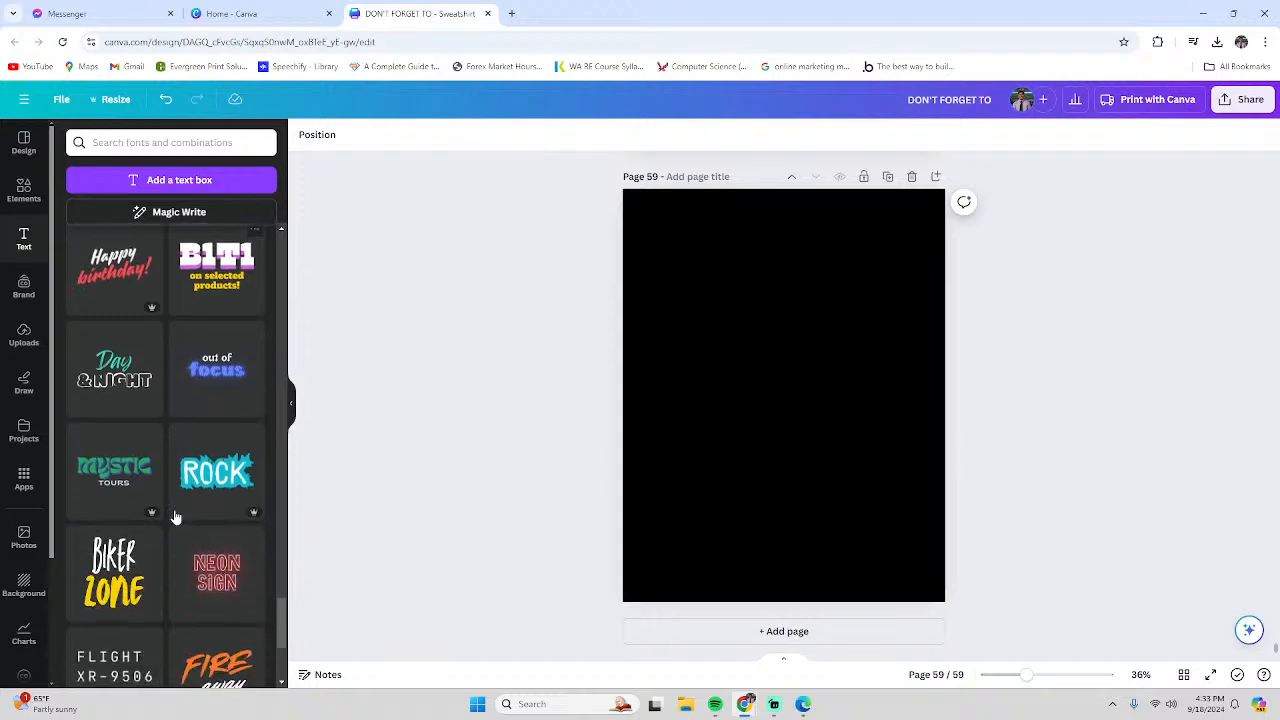
{"action": "left_click", "coordinate": [199, 485]}
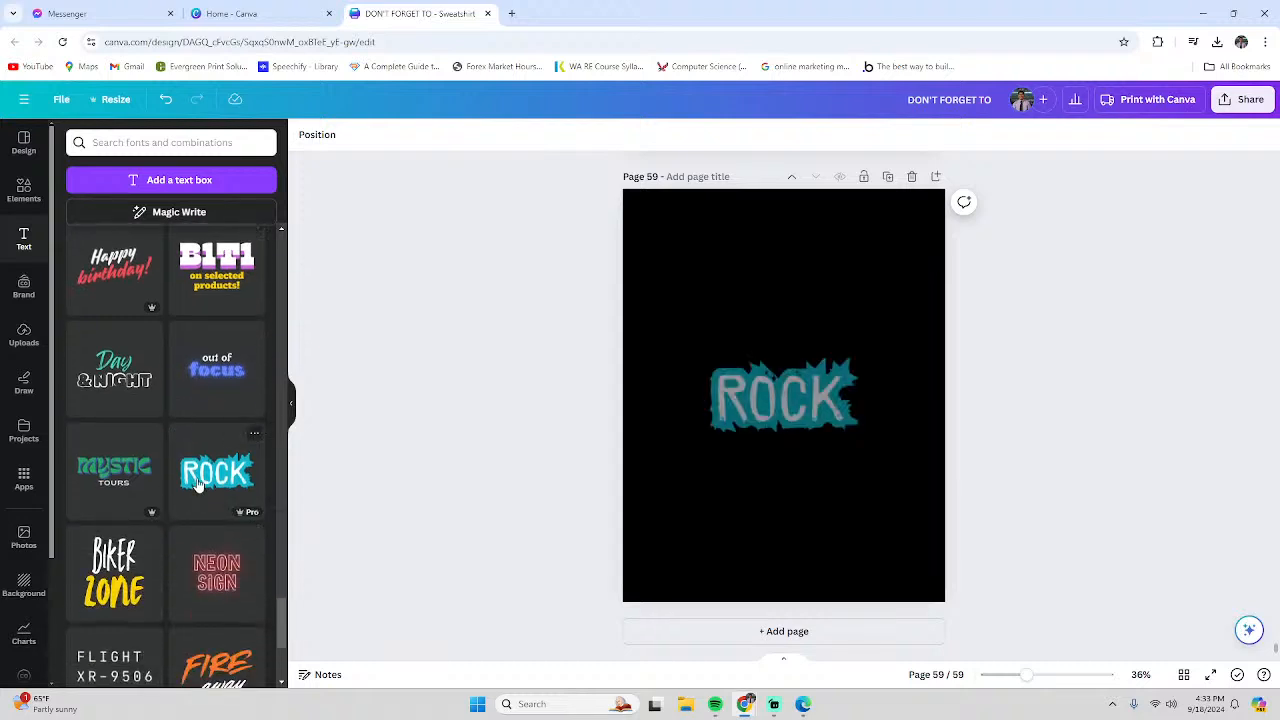
Replace the "ROCK" text on page 59 with "SCHOOL" as a trial, and clear it
{"action": "double_click", "coordinate": [757, 418]}
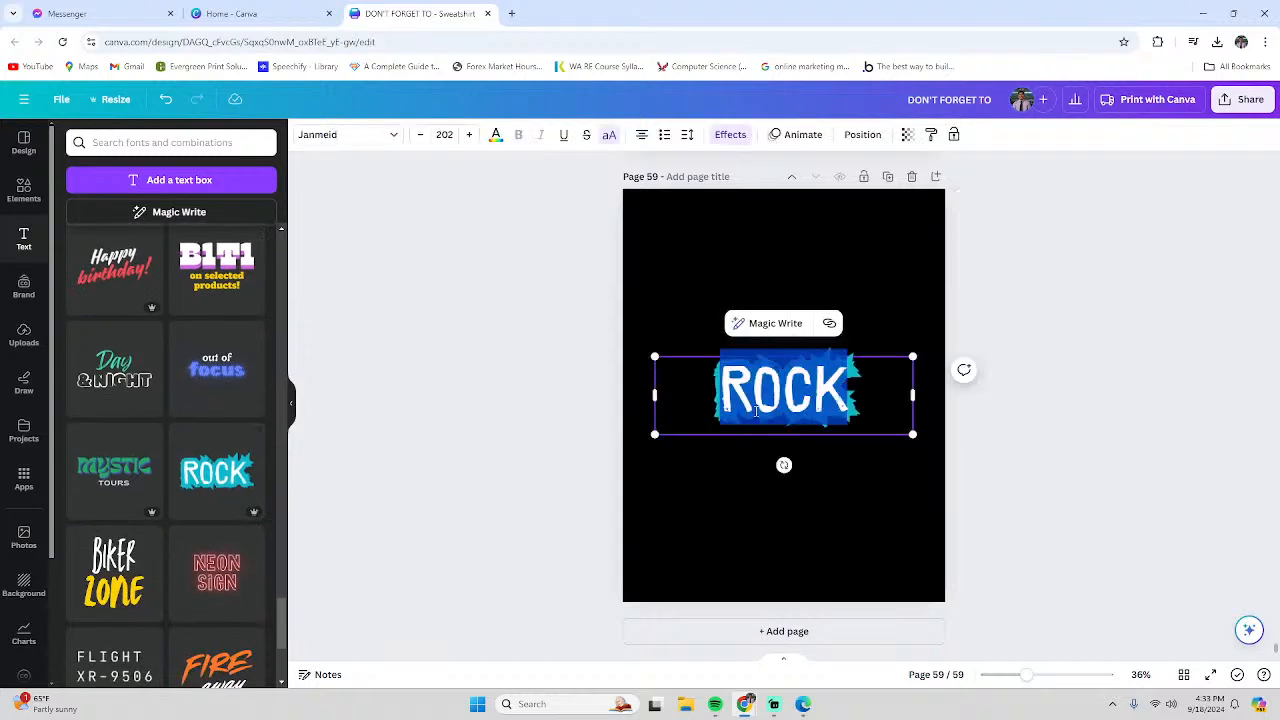
{"action": "type", "text": "SCHOOL"}
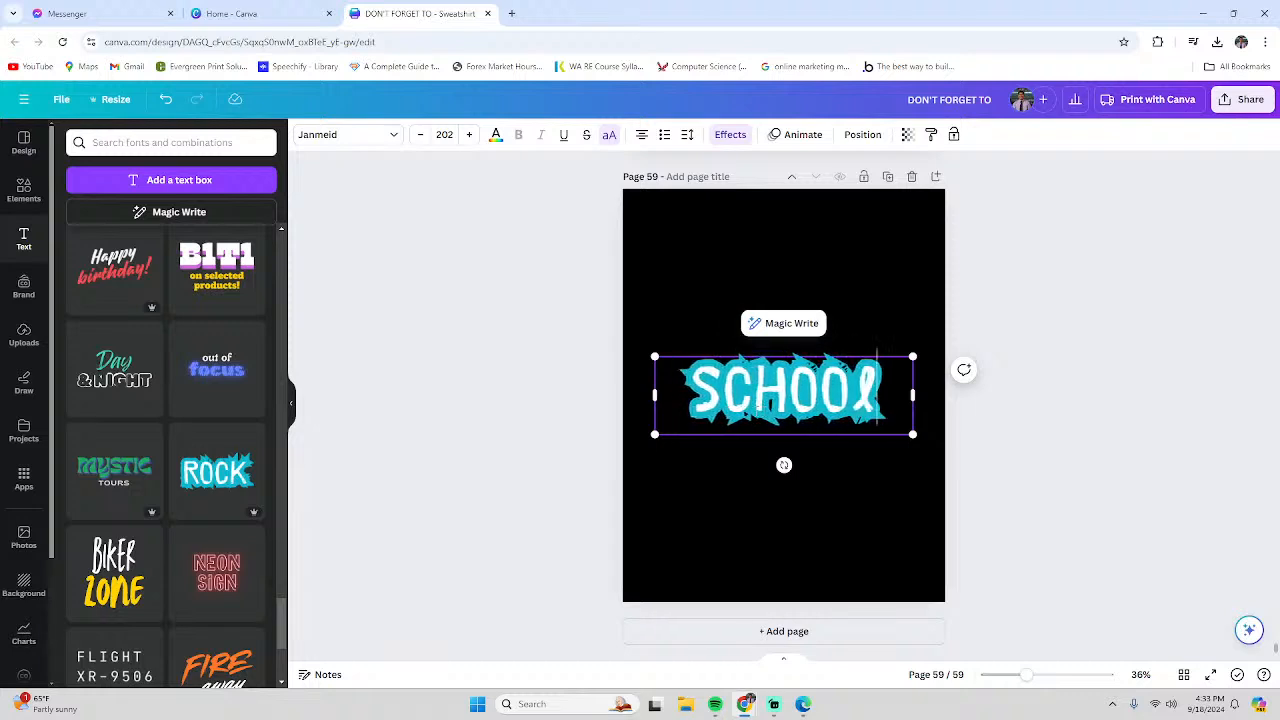
{"action": "key", "text": "BackSpace"}
{"action": "type", "text": "L"}
{"action": "key", "text": "BackSpace"}
{"action": "type", "text": "L"}
{"action": "key", "text": "BackSpace"}
{"action": "key", "text": "BackSpace"}
{"action": "key", "text": "BackSpace"}
{"action": "key", "text": "BackSpace"}
{"action": "key", "text": "BackSpace"}
{"action": "key", "text": "BackSpace"}
Try "LIFE" as the wording of the text on page 59, and clear it
{"action": "type", "text": "LIFE"}
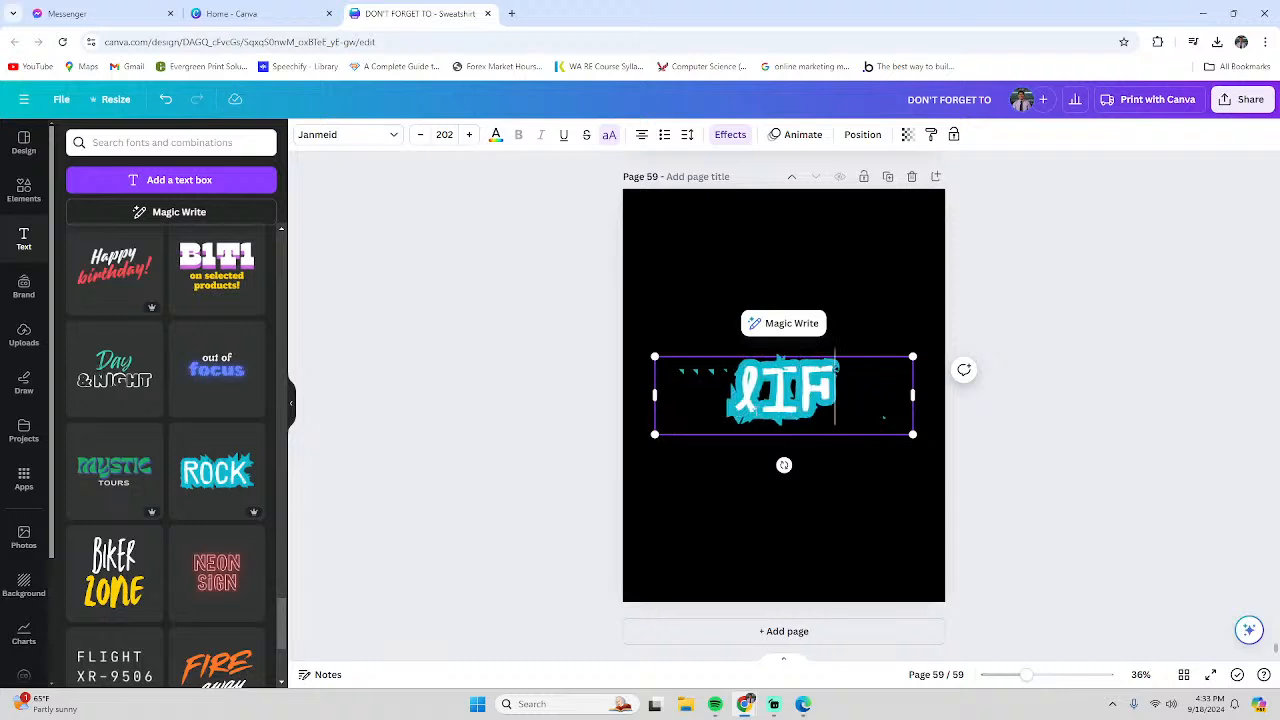
{"action": "key", "text": "BackSpace"}
{"action": "key", "text": "BackSpace"}
{"action": "key", "text": "BackSpace"}
{"action": "key", "text": "BackSpace"}
{"action": "type", "text": "S"}
{"action": "key", "text": "BackSpace"}
Try "CREATE" as the wording of the text on page 59, and clear it
{"action": "type", "text": "CREATE"}
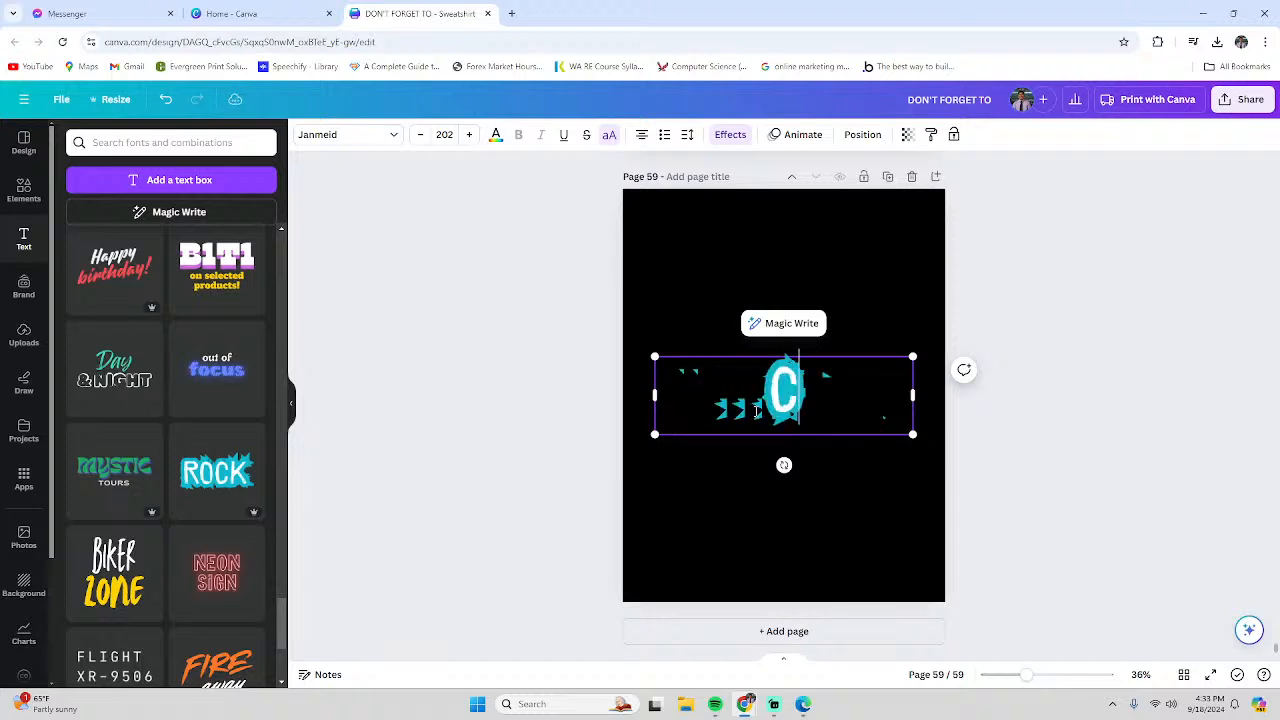
{"action": "key", "text": "BackSpace"}
{"action": "key", "text": "BackSpace"}
{"action": "key", "text": "BackSpace"}
{"action": "key", "text": "BackSpace"}
{"action": "key", "text": "BackSpace"}
{"action": "key", "text": "BackSpace"}
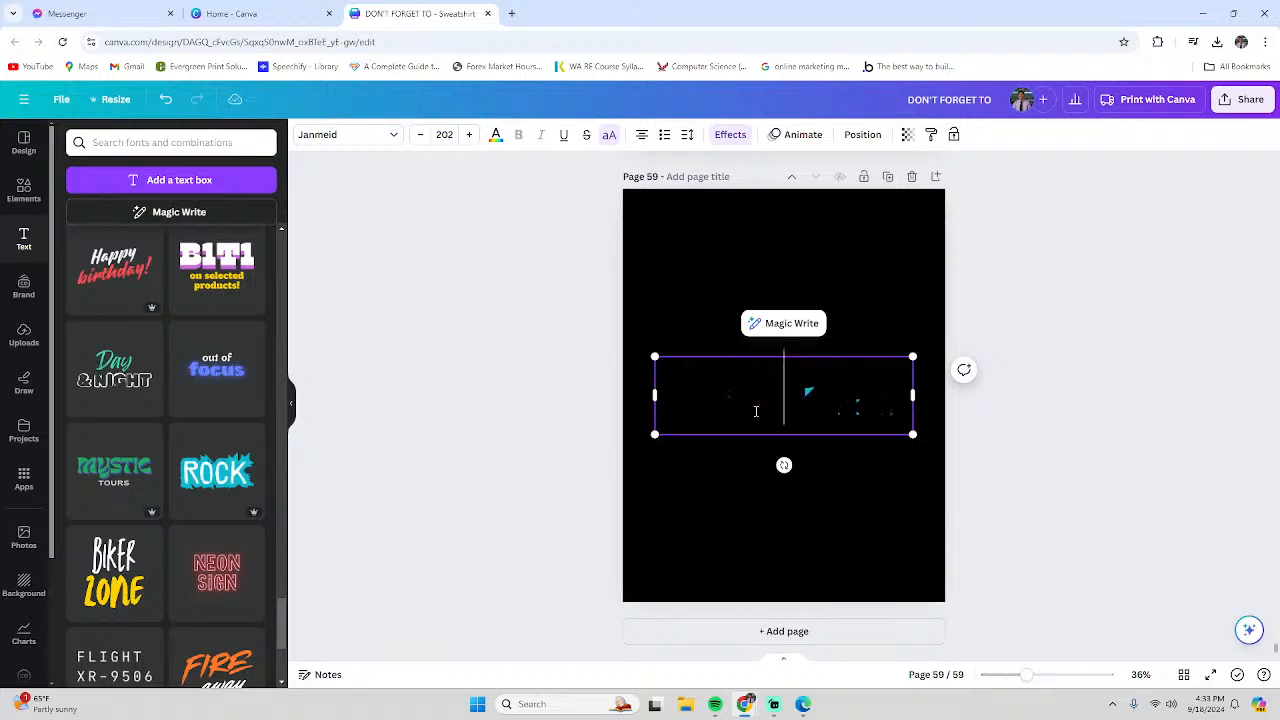
Try "SOCCER" as the wording of the turquoise-backed text on page 59, and clear it
{"action": "type", "text": "SOCCER"}
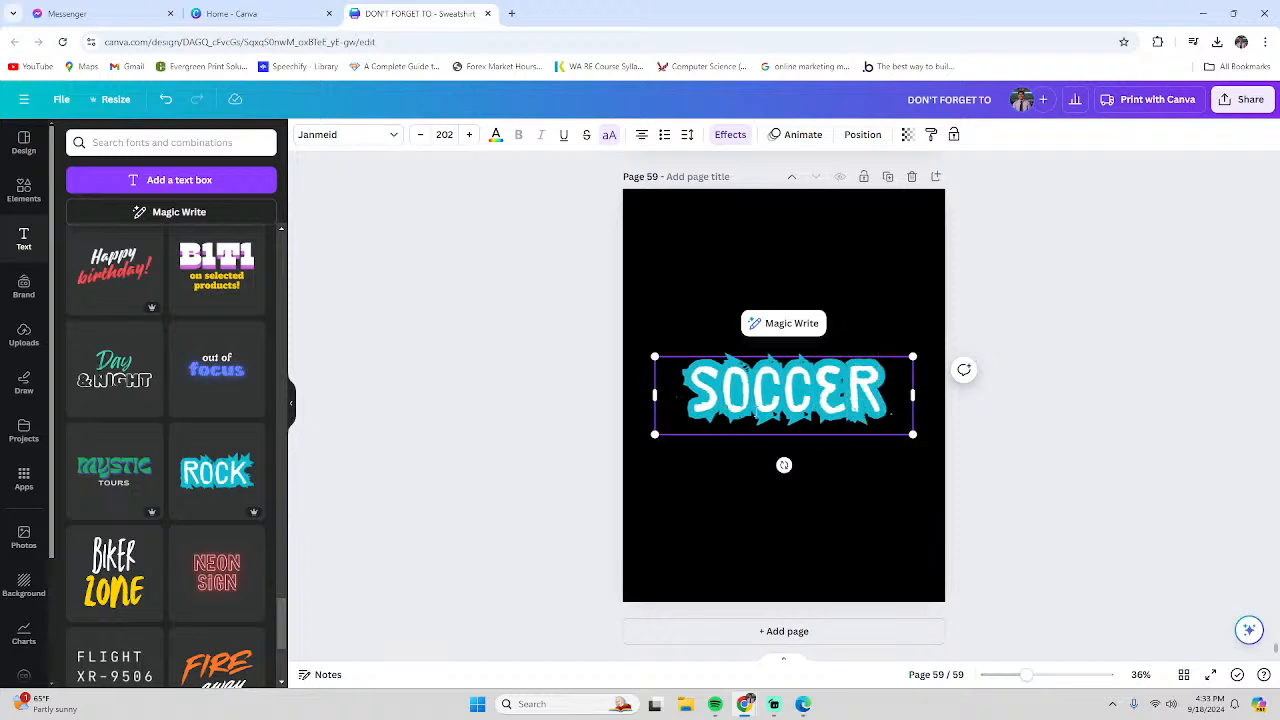
{"action": "key", "text": "BackSpace"}
{"action": "key", "text": "BackSpace"}
{"action": "key", "text": "BackSpace"}
{"action": "key", "text": "BackSpace"}
{"action": "key", "text": "BackSpace"}
{"action": "key", "text": "BackSpace"}
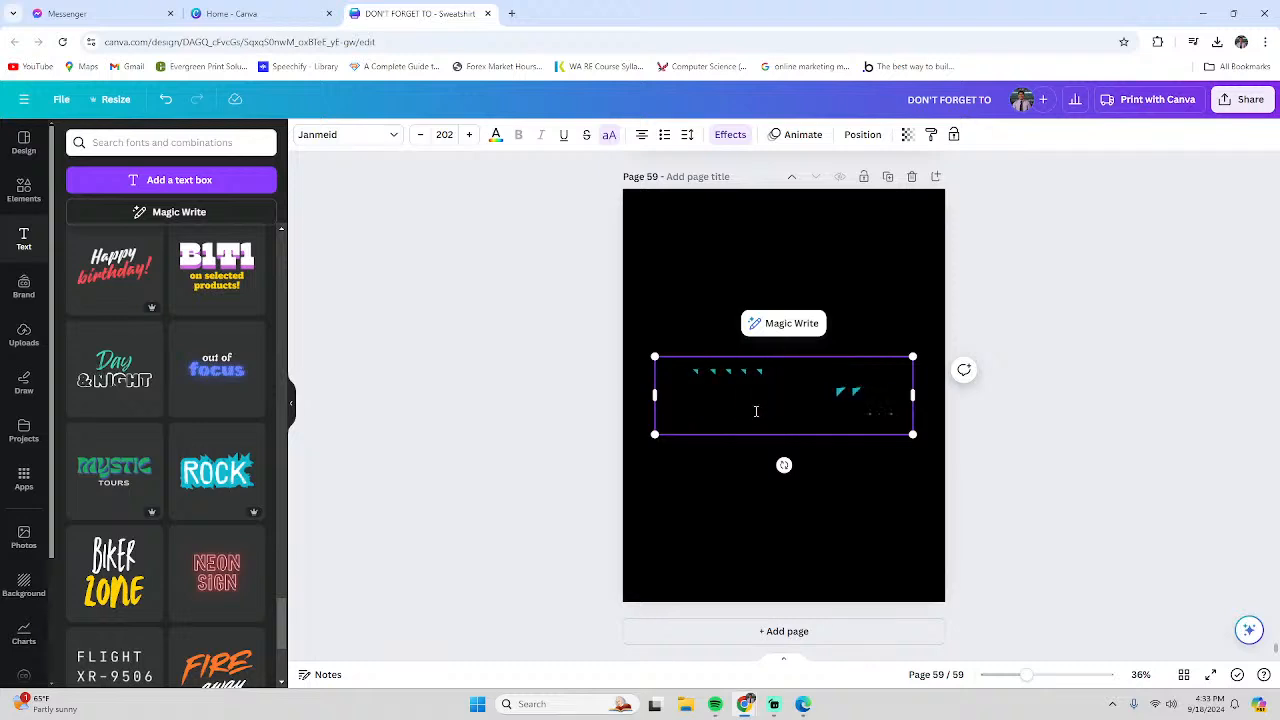
Try "TECH" as the wording of the turquoise-backed text on page 59, and clear it
{"action": "type", "text": "TECH"}
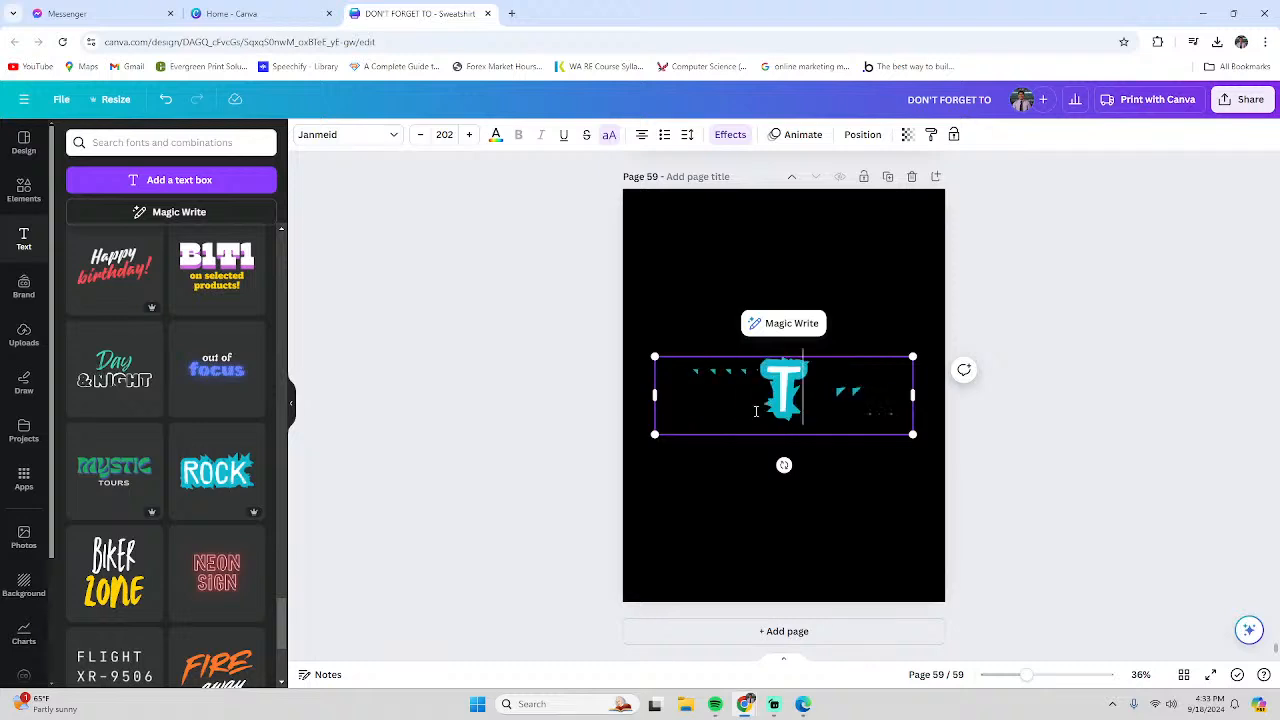
{"action": "key", "text": "BackSpace"}
{"action": "key", "text": "BackSpace"}
{"action": "key", "text": "BackSpace"}
{"action": "key", "text": "BackSpace"}
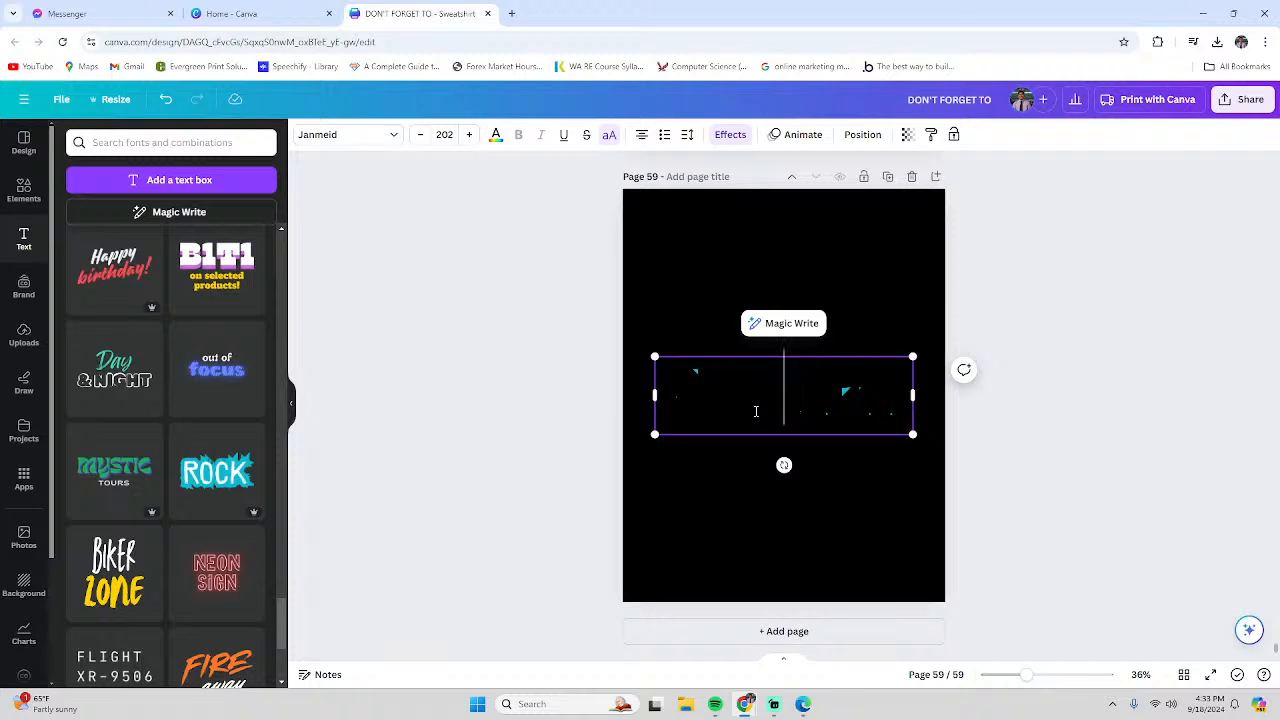
Try "CREATE" once more as the wording of the text on page 59, and clear it
{"action": "type", "text": "CREA"}
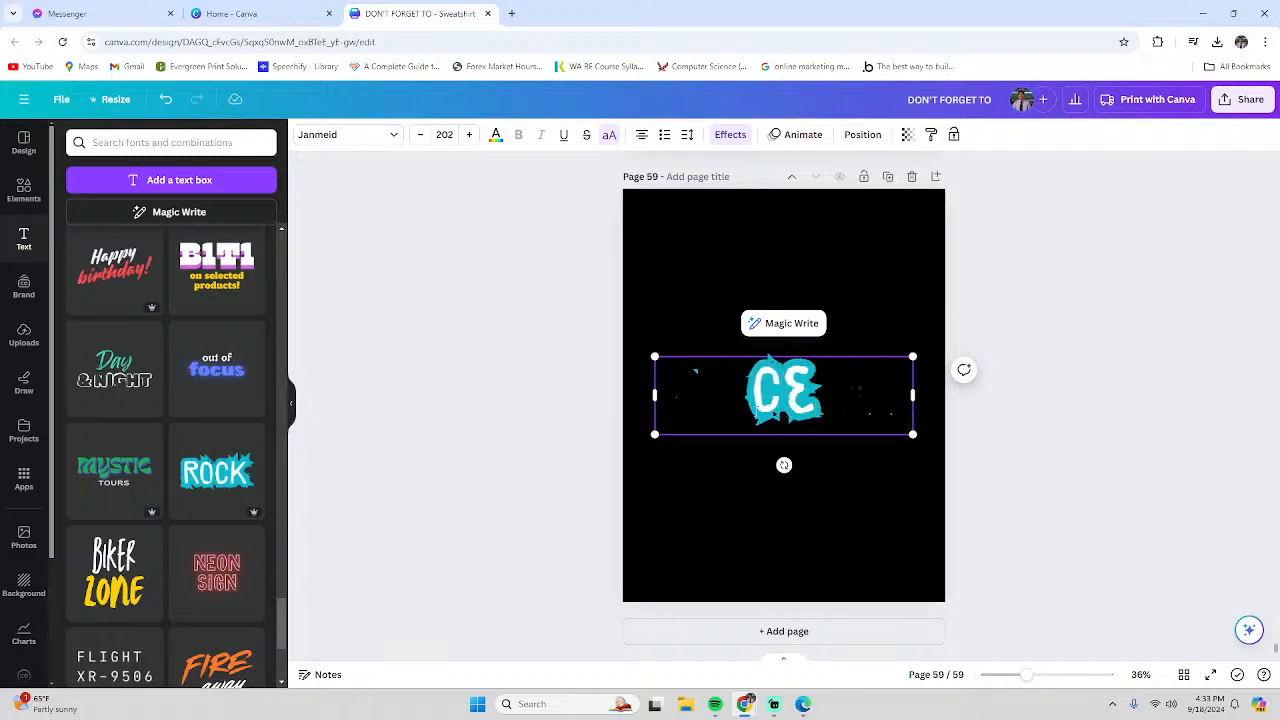
{"action": "type", "text": "TI"}
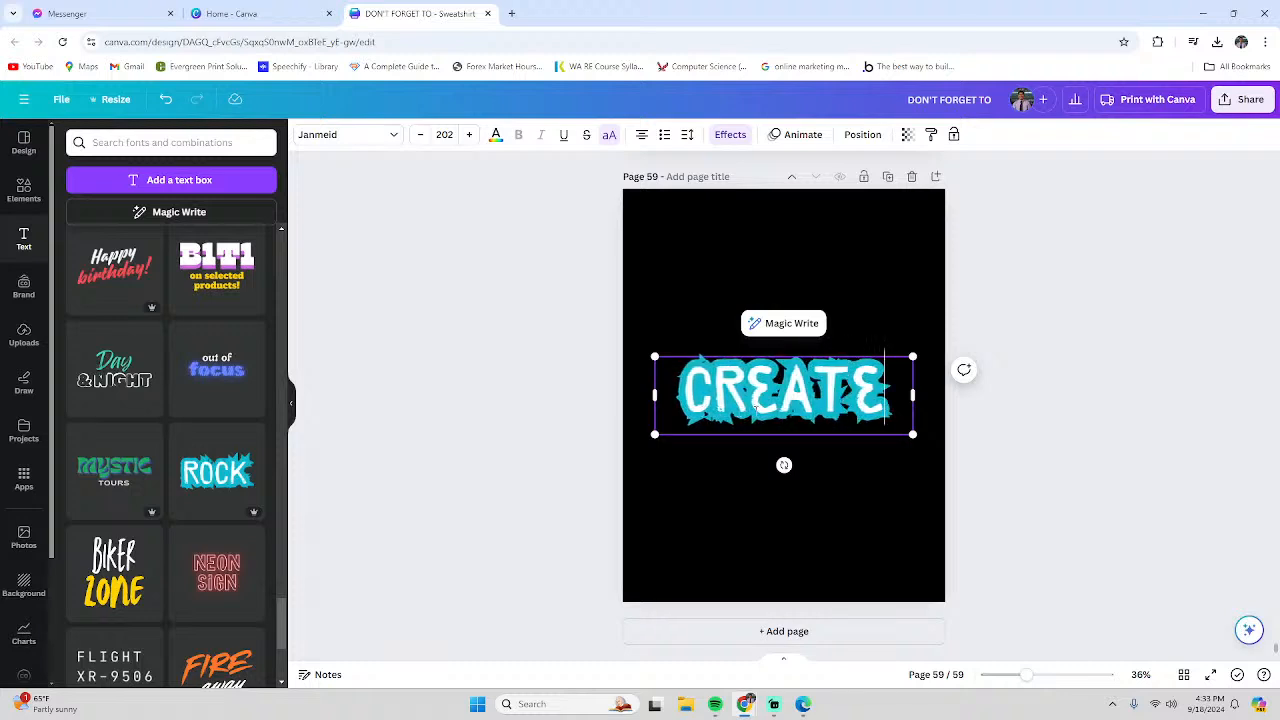
{"action": "key", "text": "BackSpace"}
{"action": "key", "text": "BackSpace"}
{"action": "key", "text": "BackSpace"}
{"action": "key", "text": "BackSpace"}
{"action": "key", "text": "BackSpace"}
{"action": "key", "text": "BackSpace"}
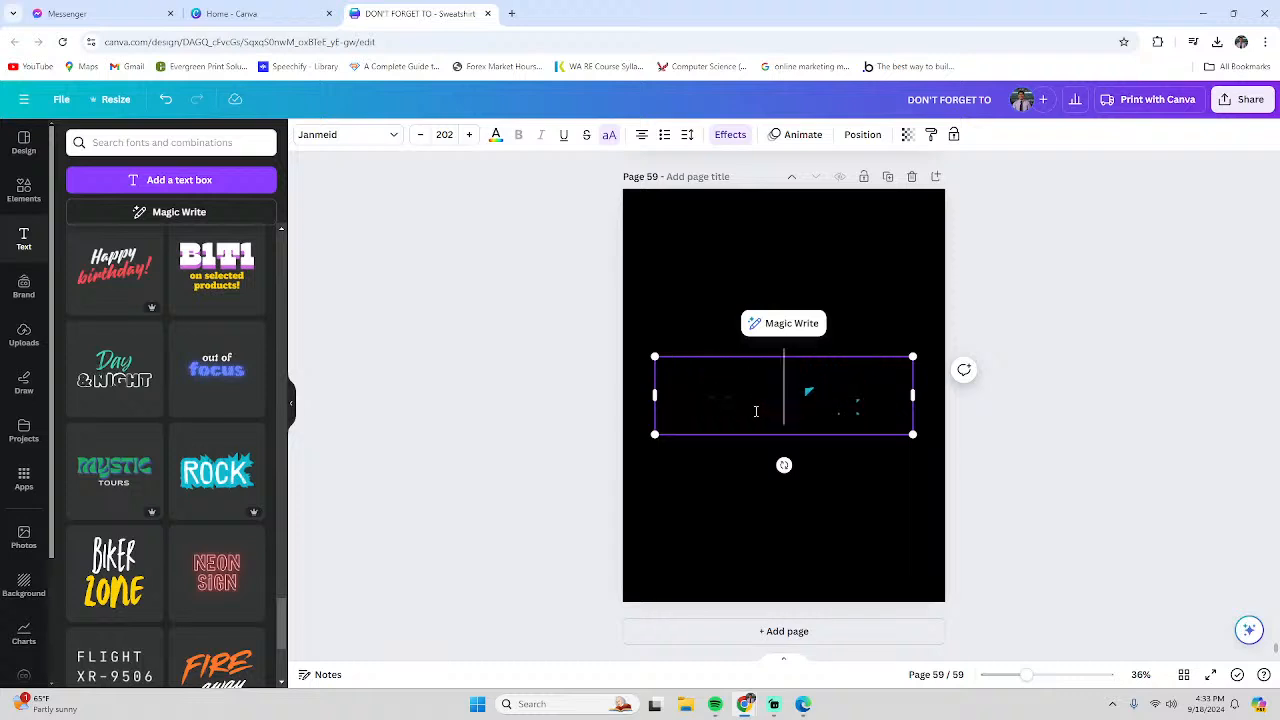
Try "MINDSET" as the wording of the text on page 59, and start deleting it
{"action": "type", "text": "MINDSET"}
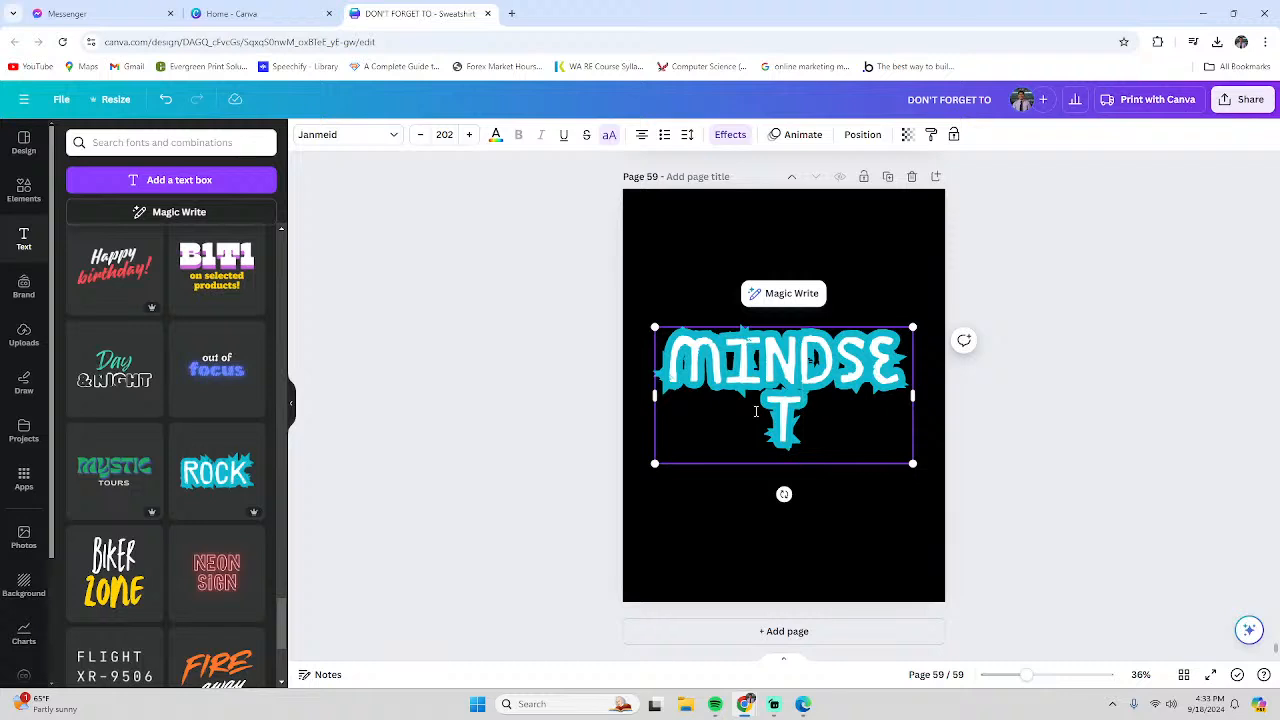
{"action": "key", "text": "BackSpace"}
{"action": "key", "text": "BackSpace"}
{"action": "key", "text": "BackSpace"}
{"action": "key", "text": "BackSpace"}
{"action": "key", "text": "BackSpace"}
{"action": "key", "text": "BackSpace"}
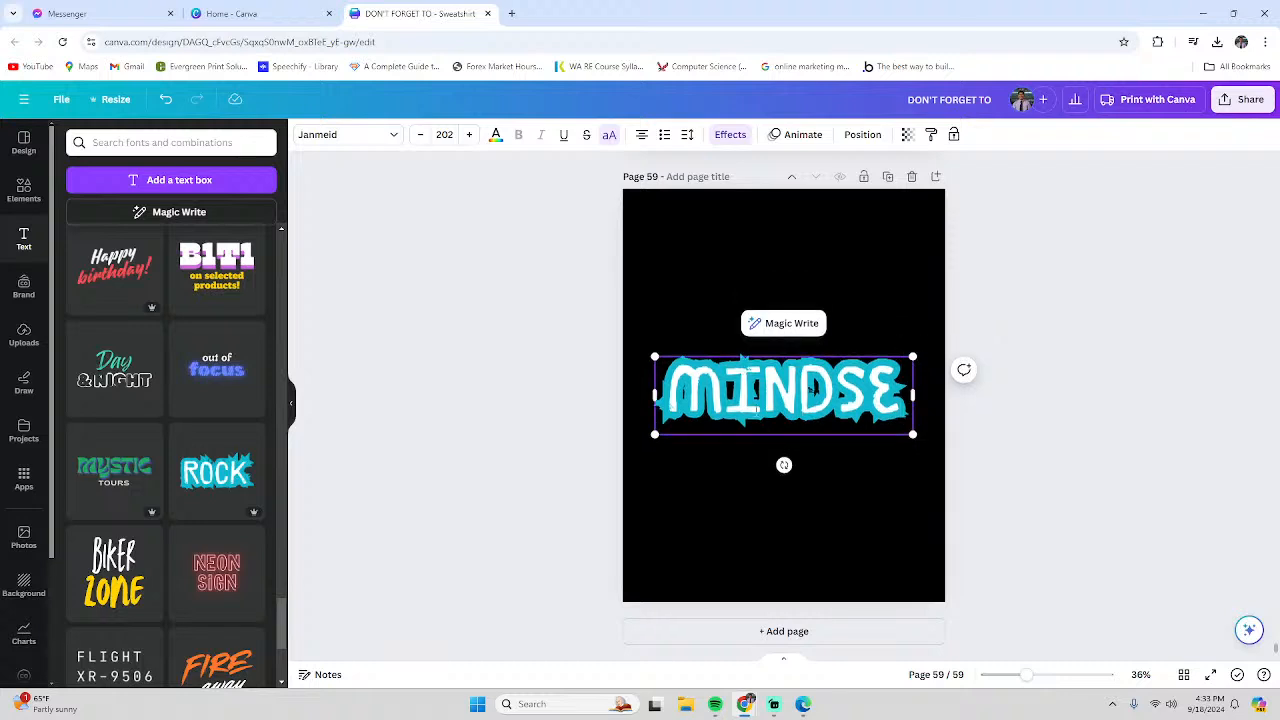
Try PEACE, and after it LOVE, as the wording of the teal graffiti-style text on page 59
{"action": "type", "text": "PEAV"}
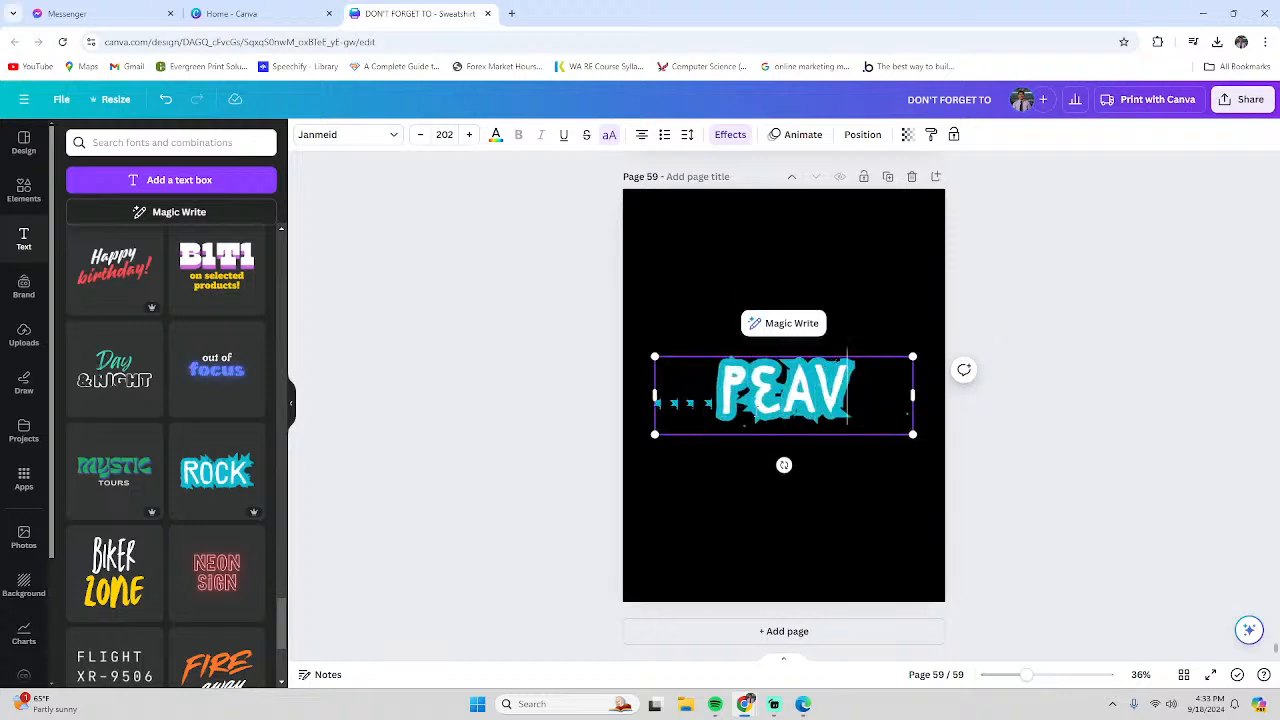
{"action": "type", "text": "E"}
{"action": "key", "text": "BackSpace"}
{"action": "key", "text": "BackSpace"}
{"action": "type", "text": "CE"}
{"action": "key", "text": "BackSpace"}
{"action": "key", "text": "BackSpace"}
{"action": "key", "text": "BackSpace"}
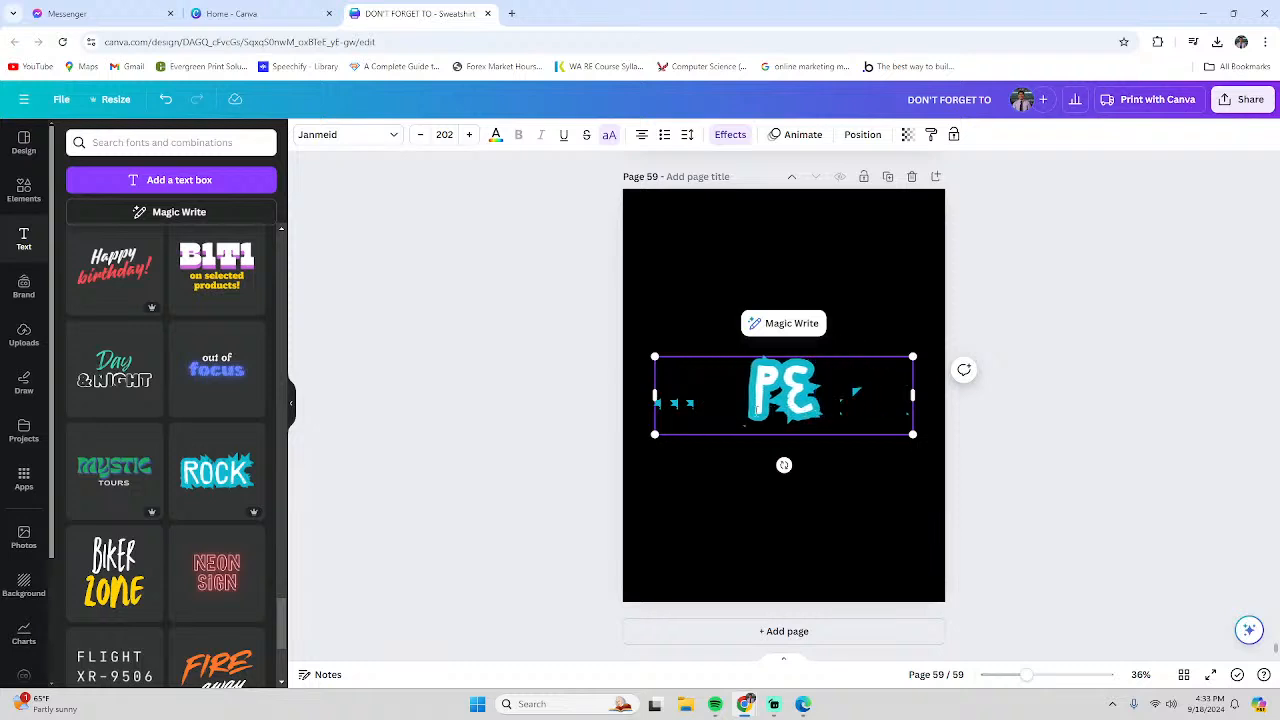
{"action": "key", "text": "BackSpace"}
{"action": "type", "text": "LOVE"}
{"action": "key", "text": "BackSpace"}
{"action": "key", "text": "BackSpace"}
{"action": "key", "text": "BackSpace"}
{"action": "key", "text": "BackSpace"}
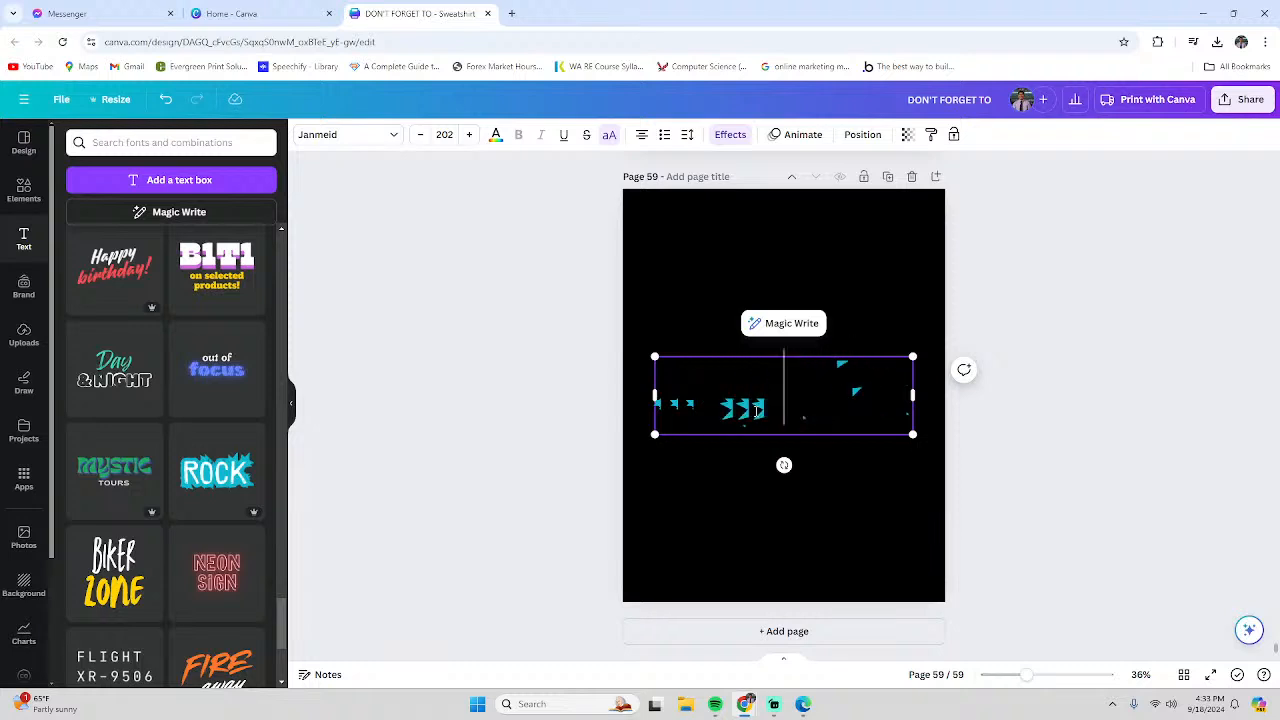
Try FREE as the wording of the graffiti-style text, and replace it with DIGITIZE
{"action": "type", "text": "D"}
{"action": "key", "text": "BackSpace"}
{"action": "type", "text": "FREE"}
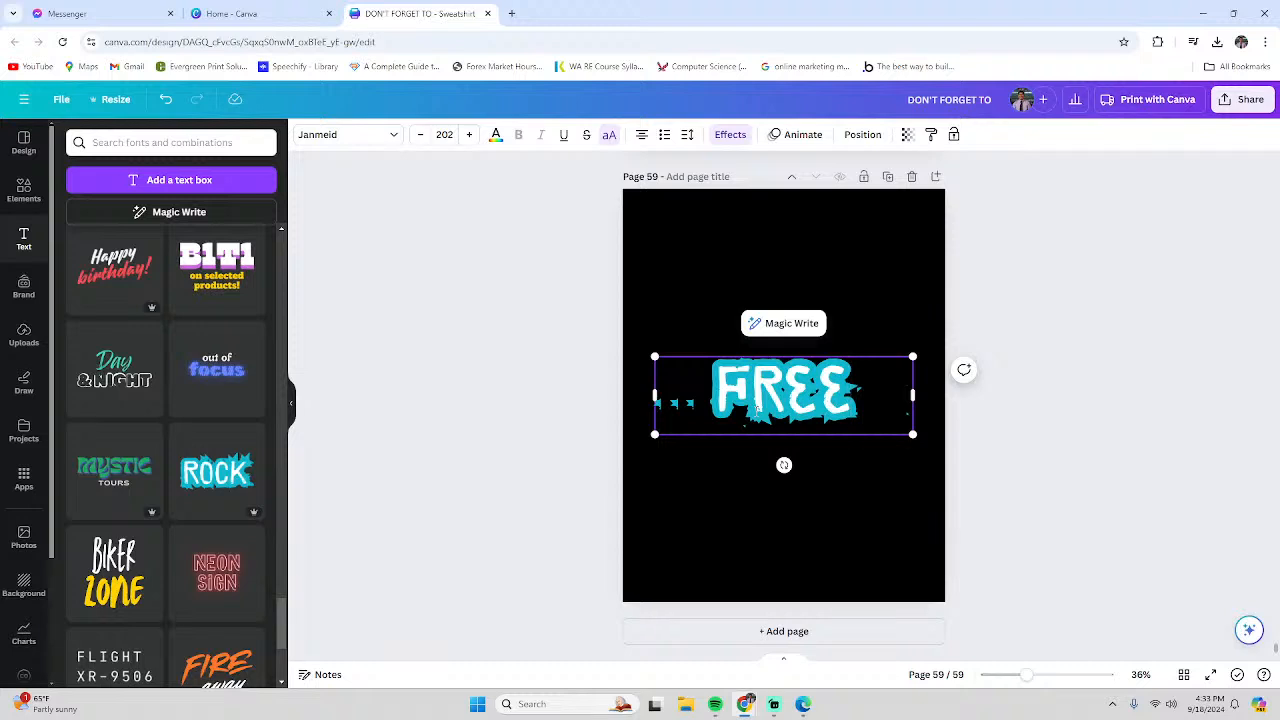
{"action": "key", "text": "BackSpace"}
{"action": "key", "text": "BackSpace"}
{"action": "key", "text": "BackSpace"}
{"action": "key", "text": "BackSpace"}
{"action": "type", "text": "DIGITIZE"}
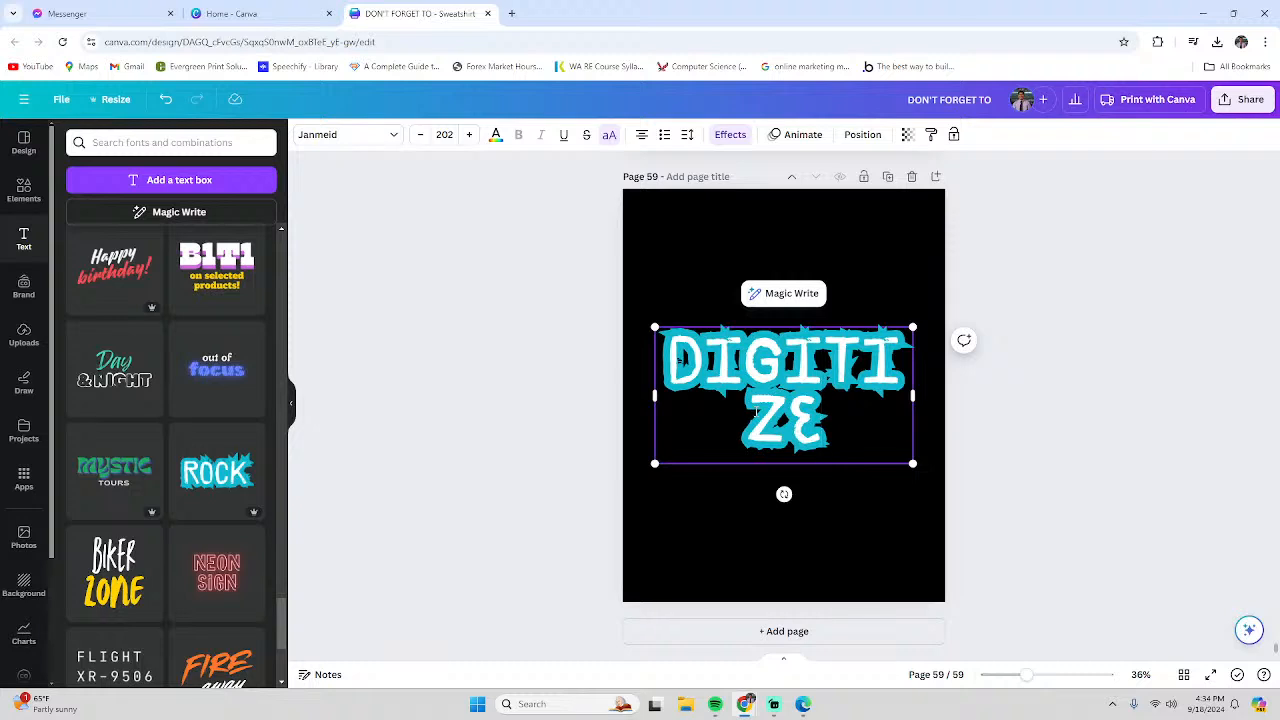
{"action": "key", "text": "ctrl+a"}
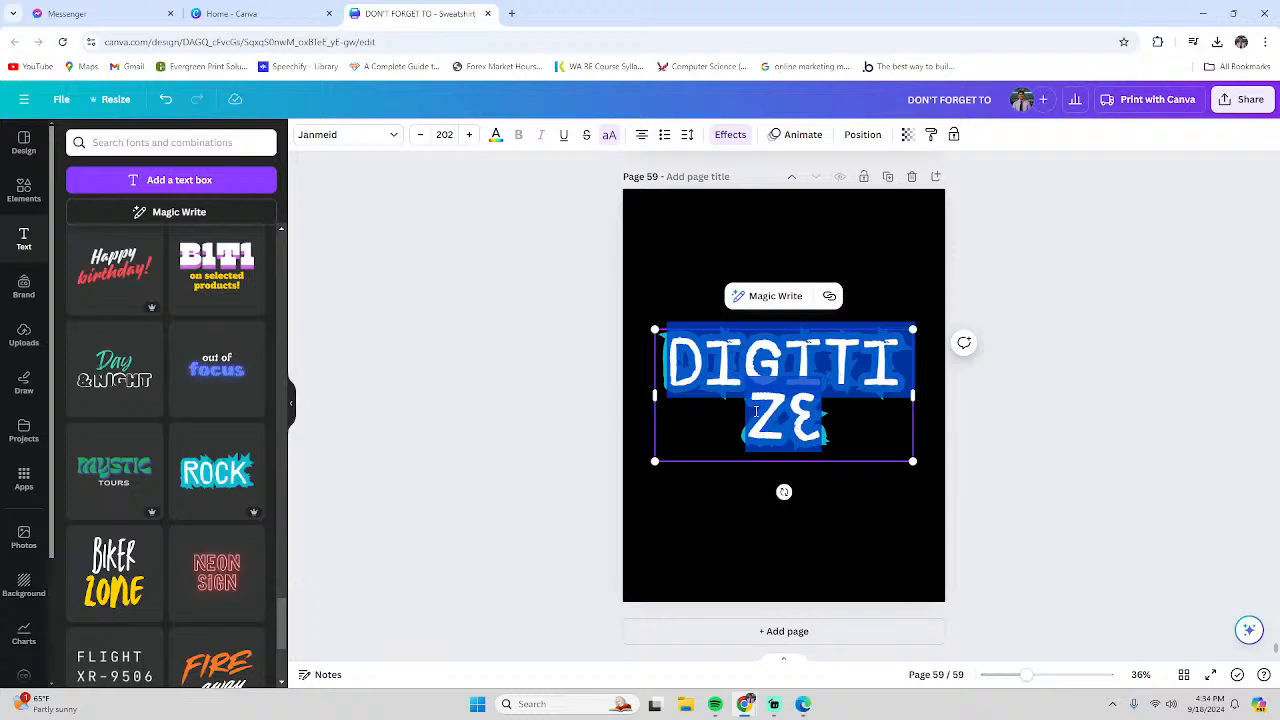
{"action": "key", "text": "Escape"}
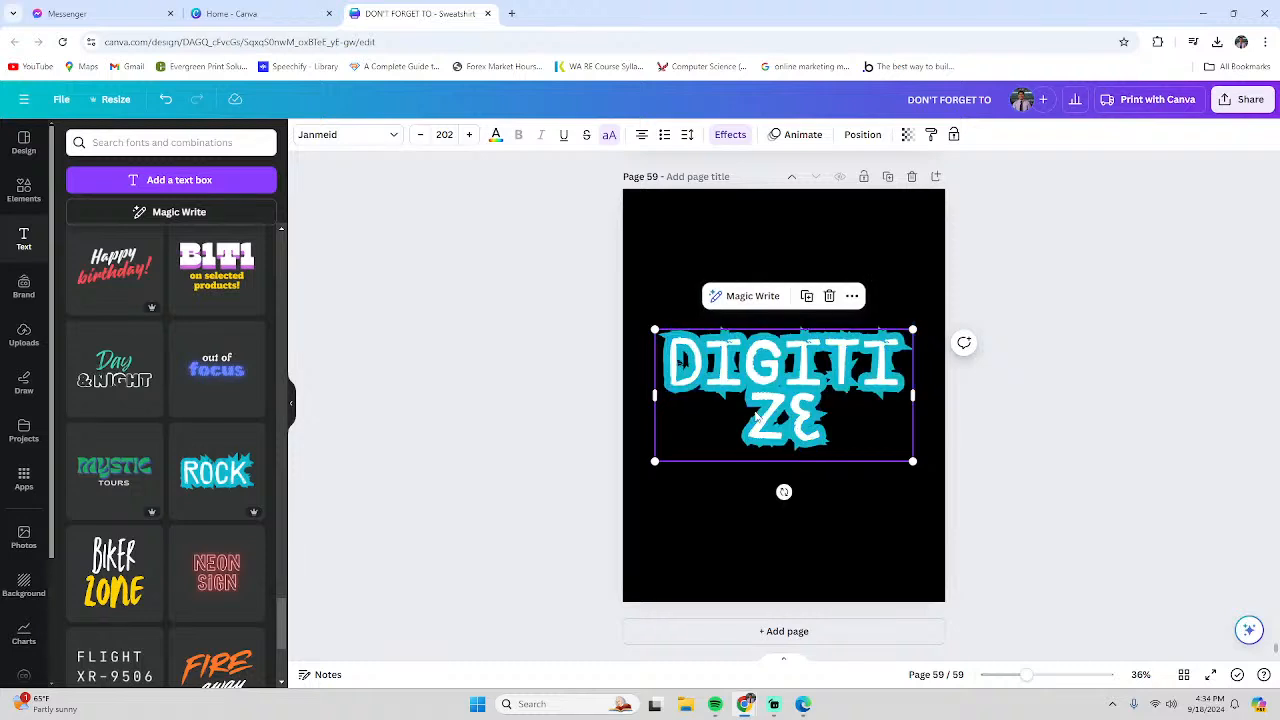
Delete the DIGITIZE text from page 59 and add the SUPER KAWAII text combination in its place
{"action": "left_click", "coordinate": [829, 296]}
{"action": "scroll", "coordinate": [193, 613], "scroll_direction": "down", "scroll_amount": 5}
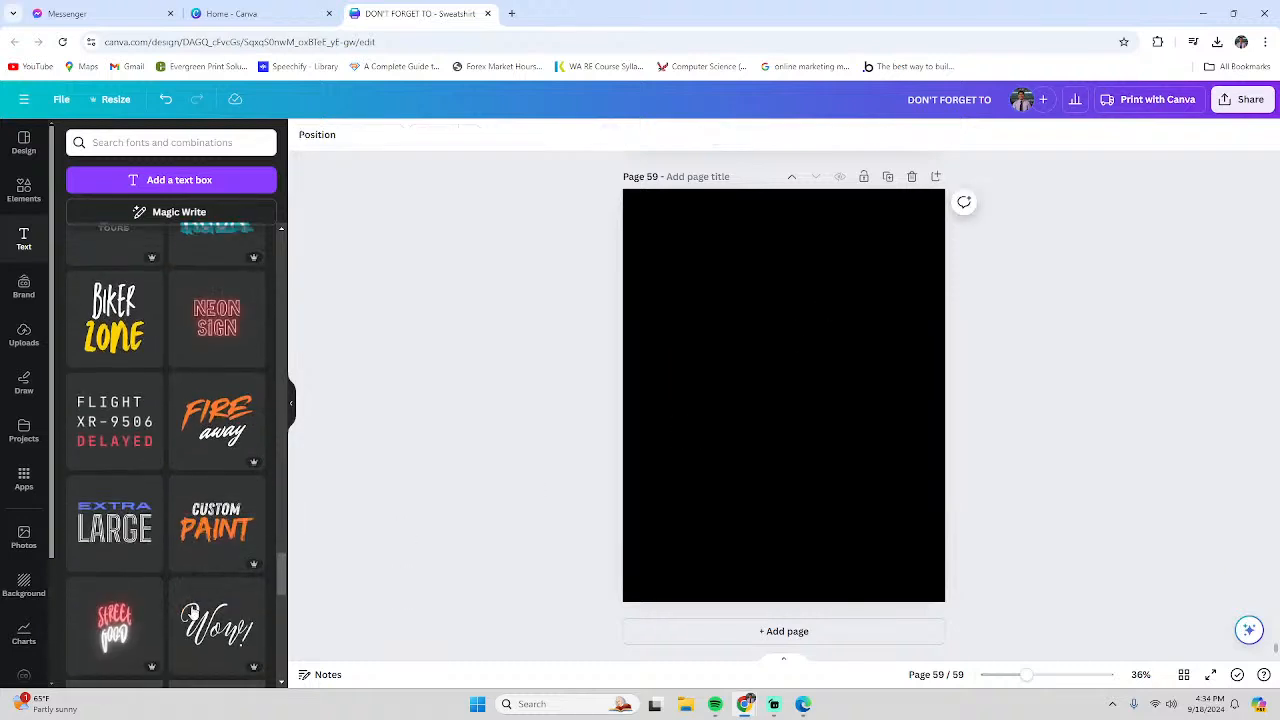
{"action": "scroll", "coordinate": [193, 613], "scroll_direction": "down", "scroll_amount": 3}
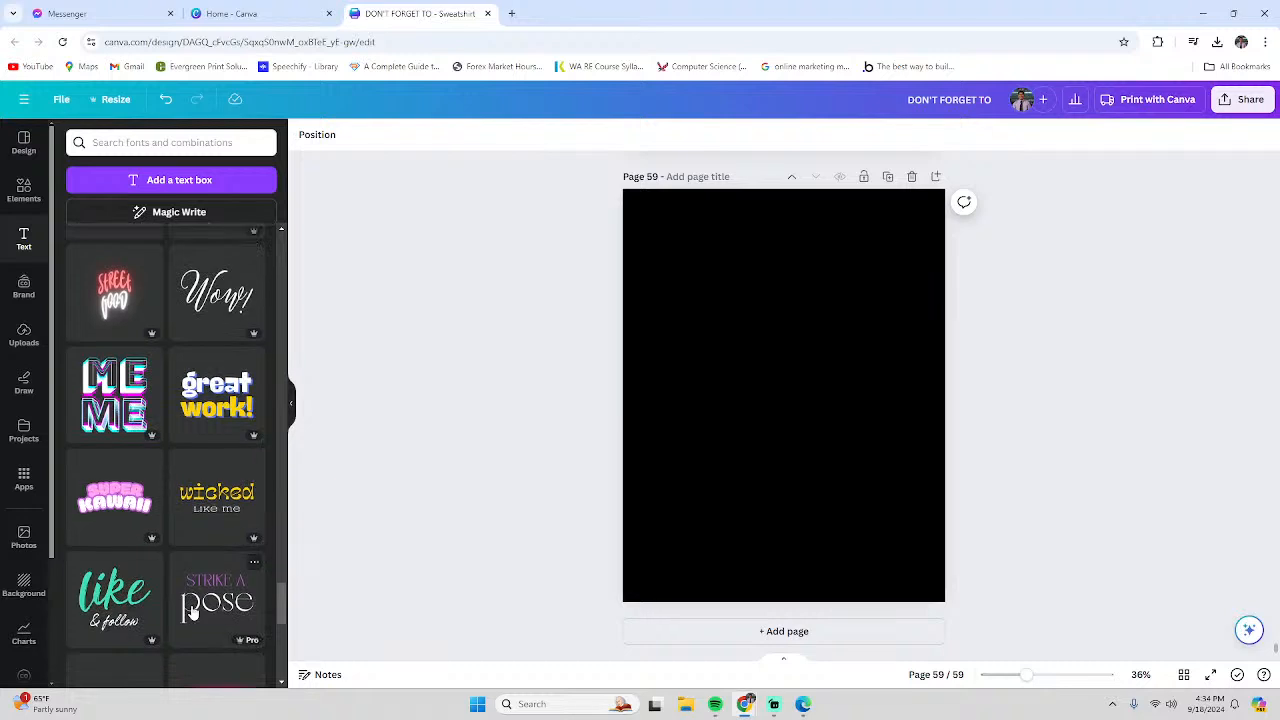
{"action": "scroll", "coordinate": [193, 613], "scroll_direction": "down", "scroll_amount": 3}
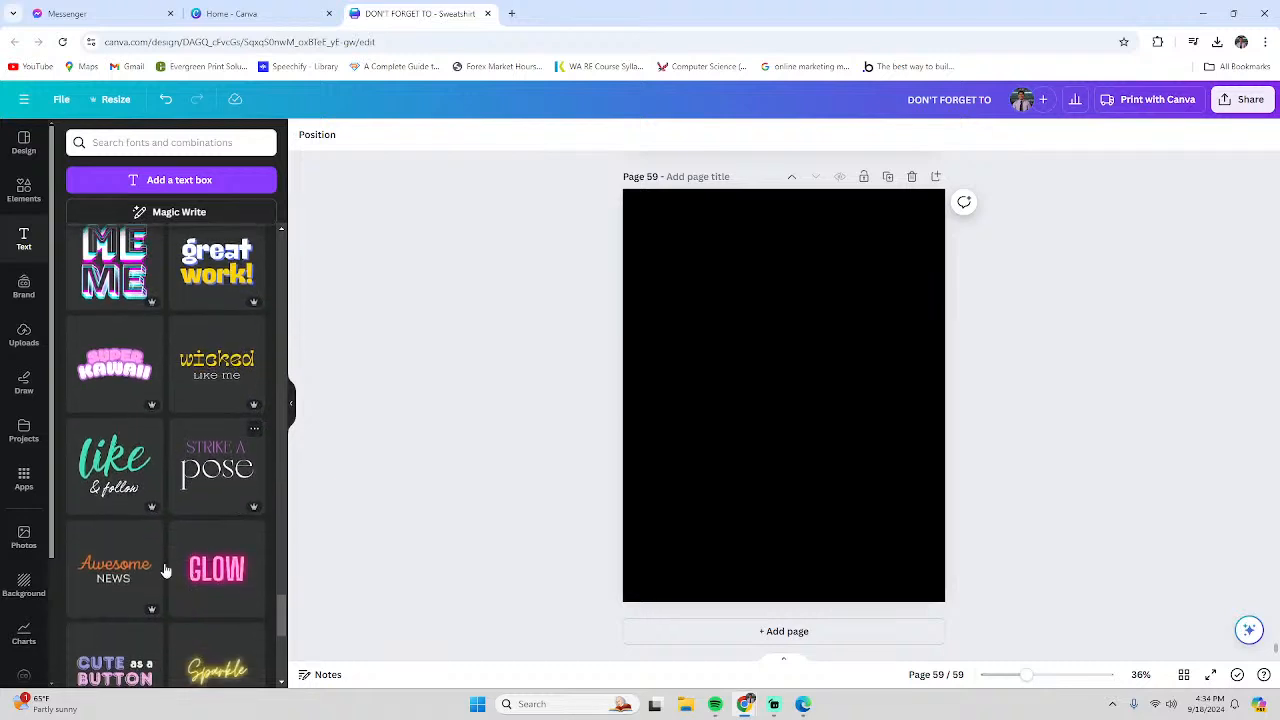
{"action": "left_click", "coordinate": [100, 388]}
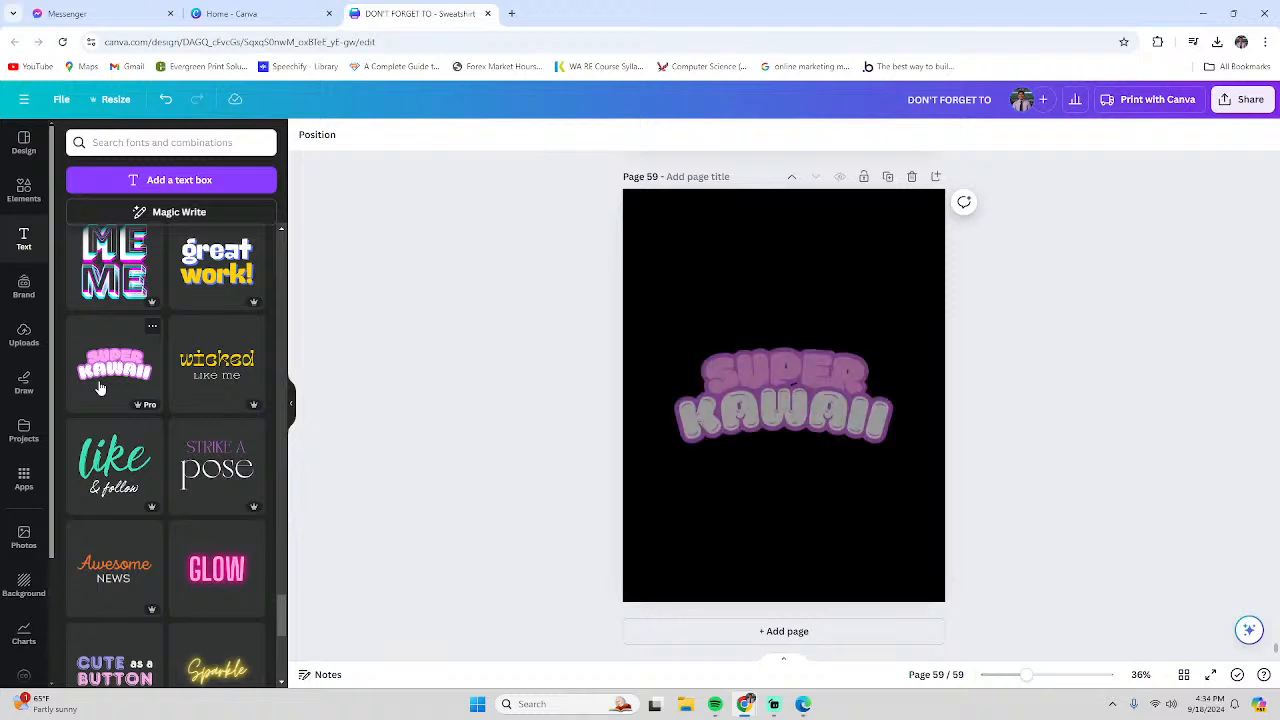
Open the SUPER line of the text combination for editing
{"action": "left_click", "coordinate": [788, 385]}
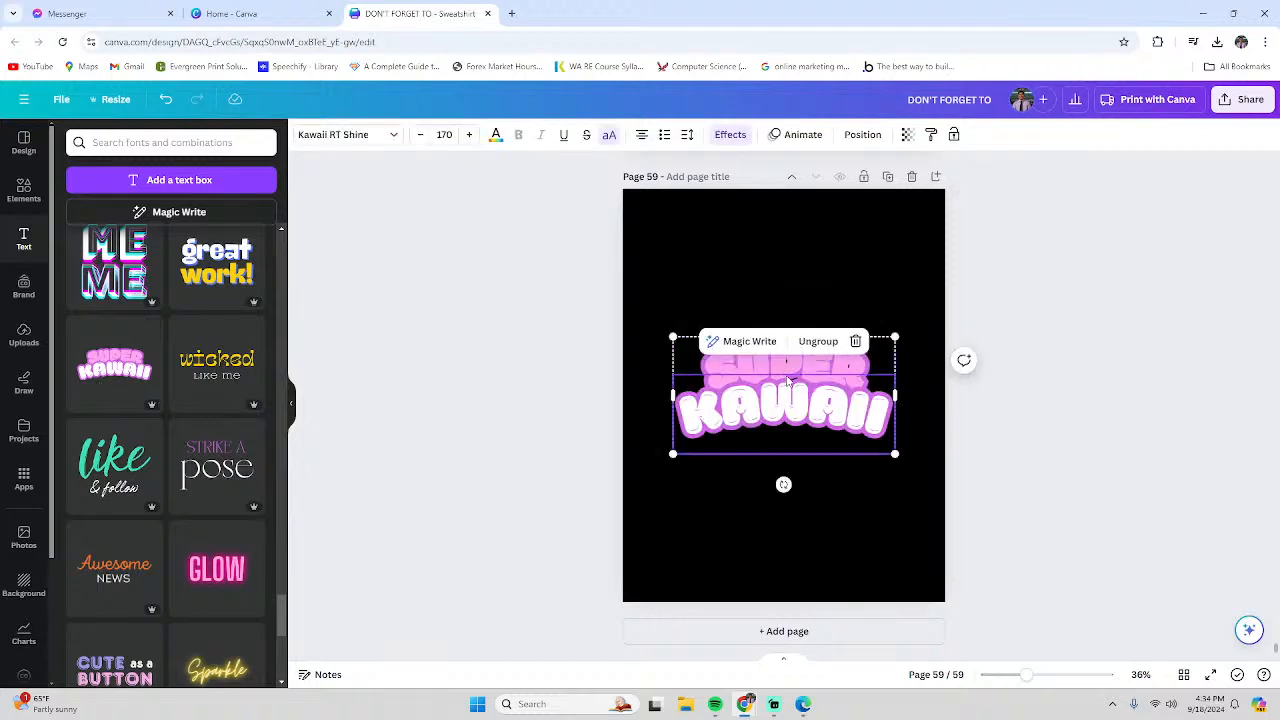
{"action": "left_click", "coordinate": [803, 400]}
{"action": "left_click", "coordinate": [882, 538]}
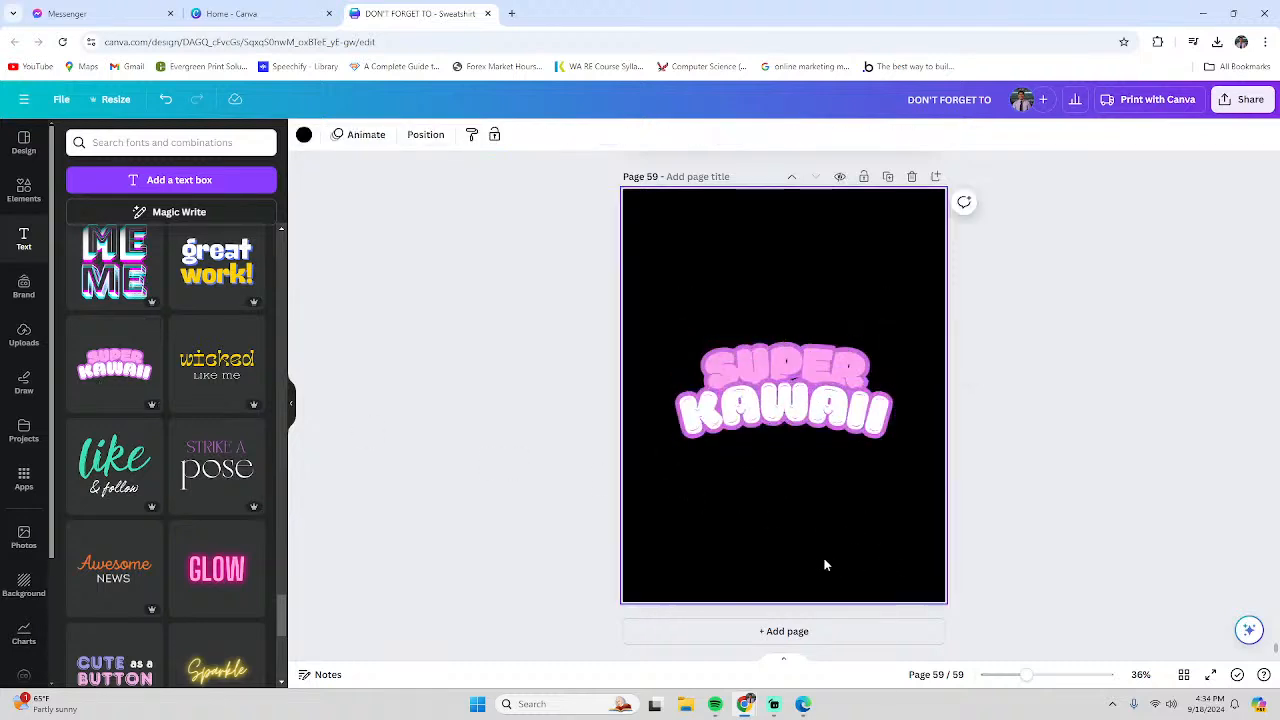
{"action": "left_click", "coordinate": [812, 366]}
{"action": "double_click", "coordinate": [813, 366]}
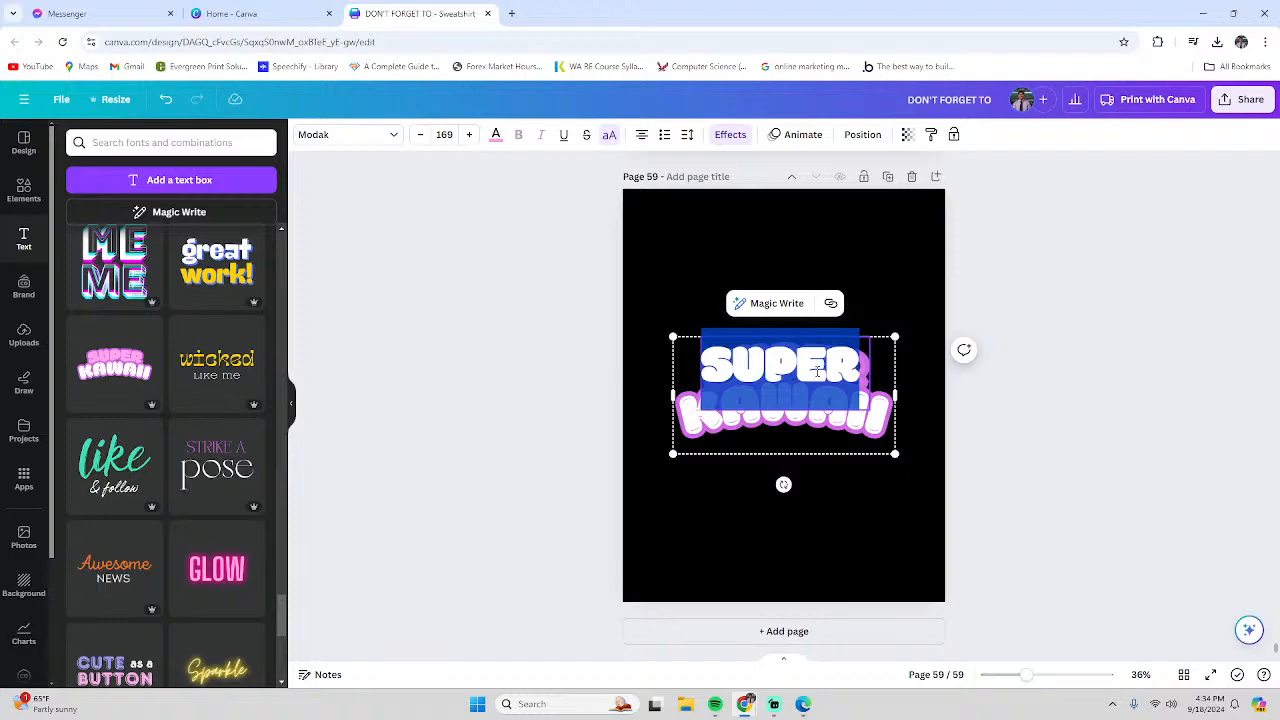
{"action": "left_click", "coordinate": [511, 13]}
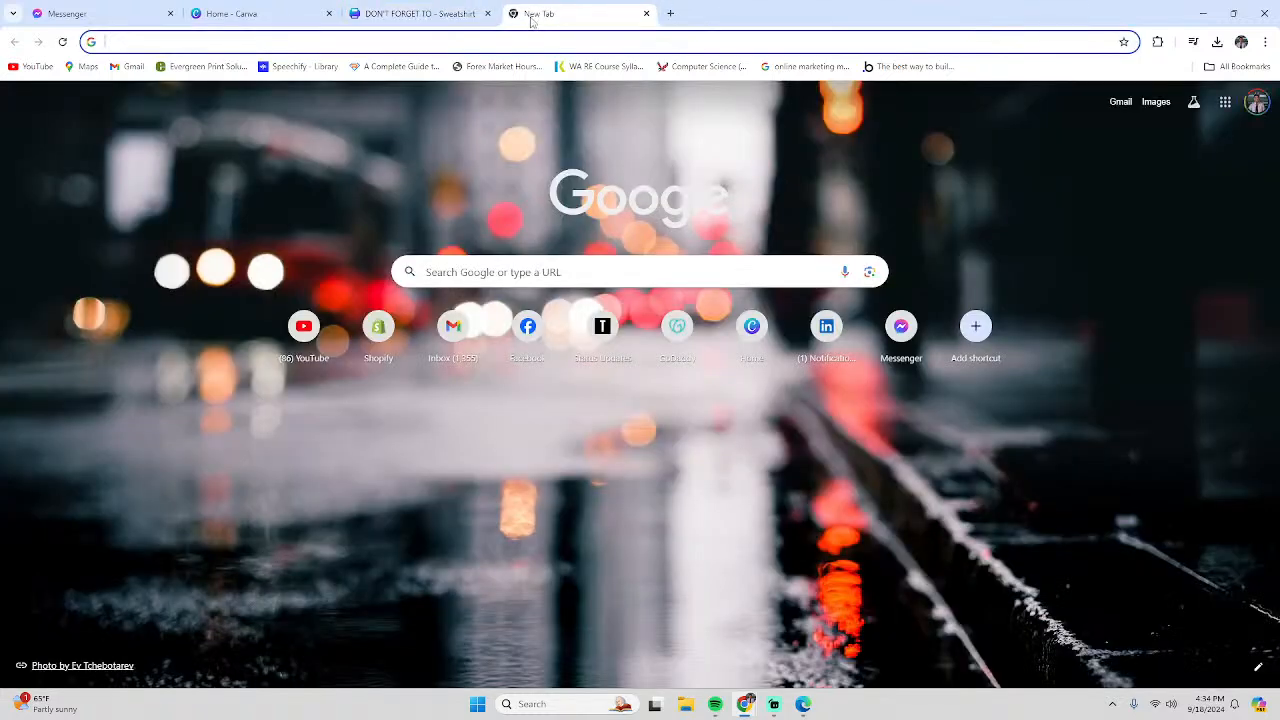
{"action": "left_click", "coordinate": [381, 340]}
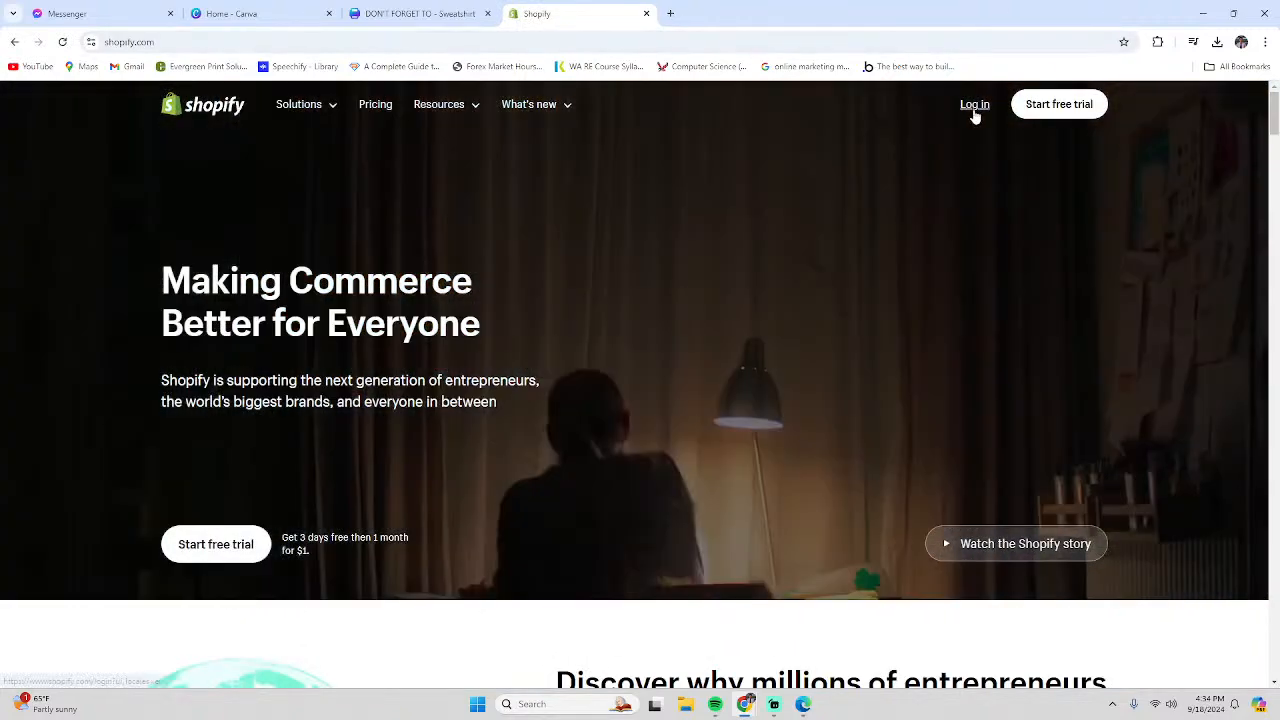
{"action": "left_click", "coordinate": [974, 110]}
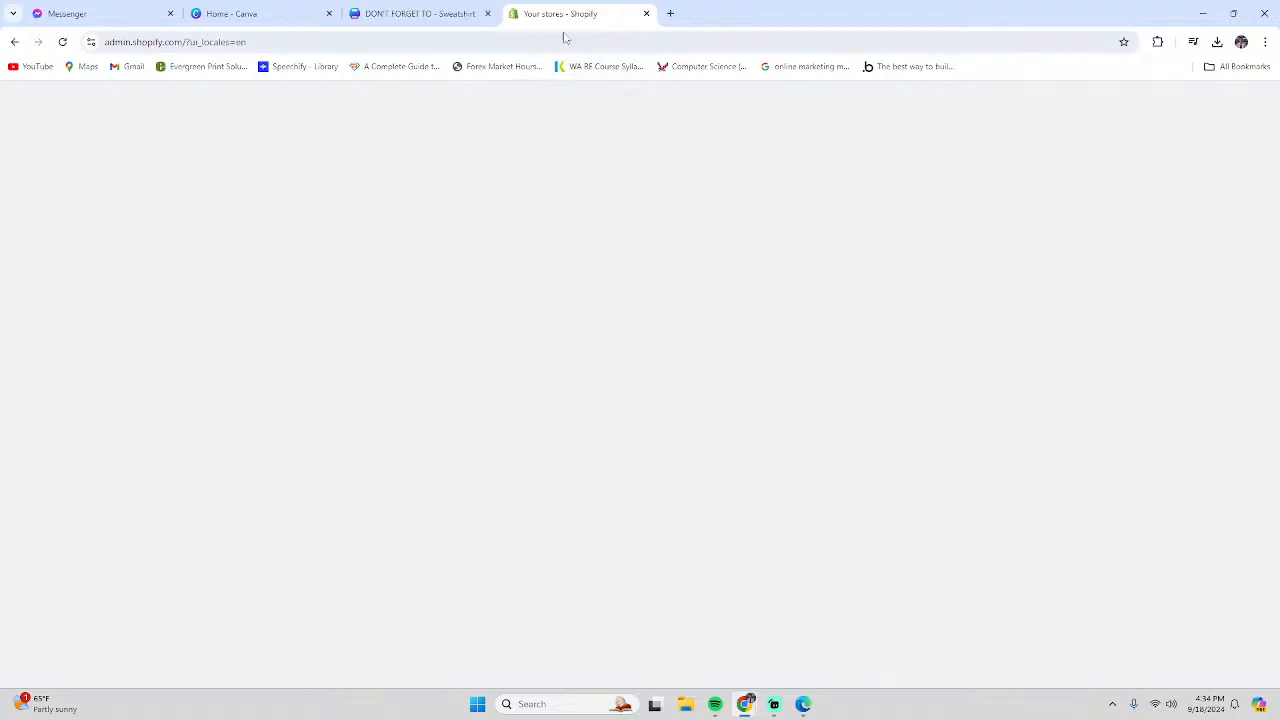
{"action": "left_click", "coordinate": [646, 13]}
Search the web for "zapier" and open the official Zapier site from the results
{"action": "left_click", "coordinate": [639, 38]}
{"action": "type", "text": "zapier"}
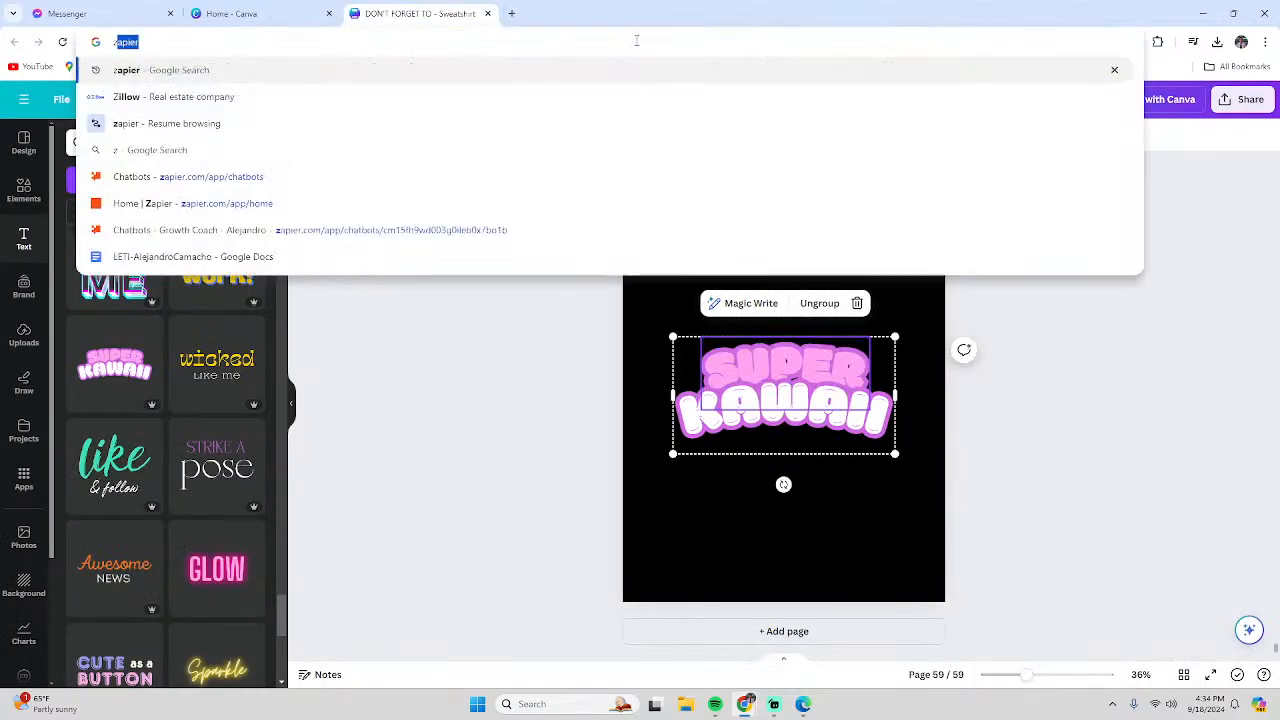
{"action": "key", "text": "Return"}
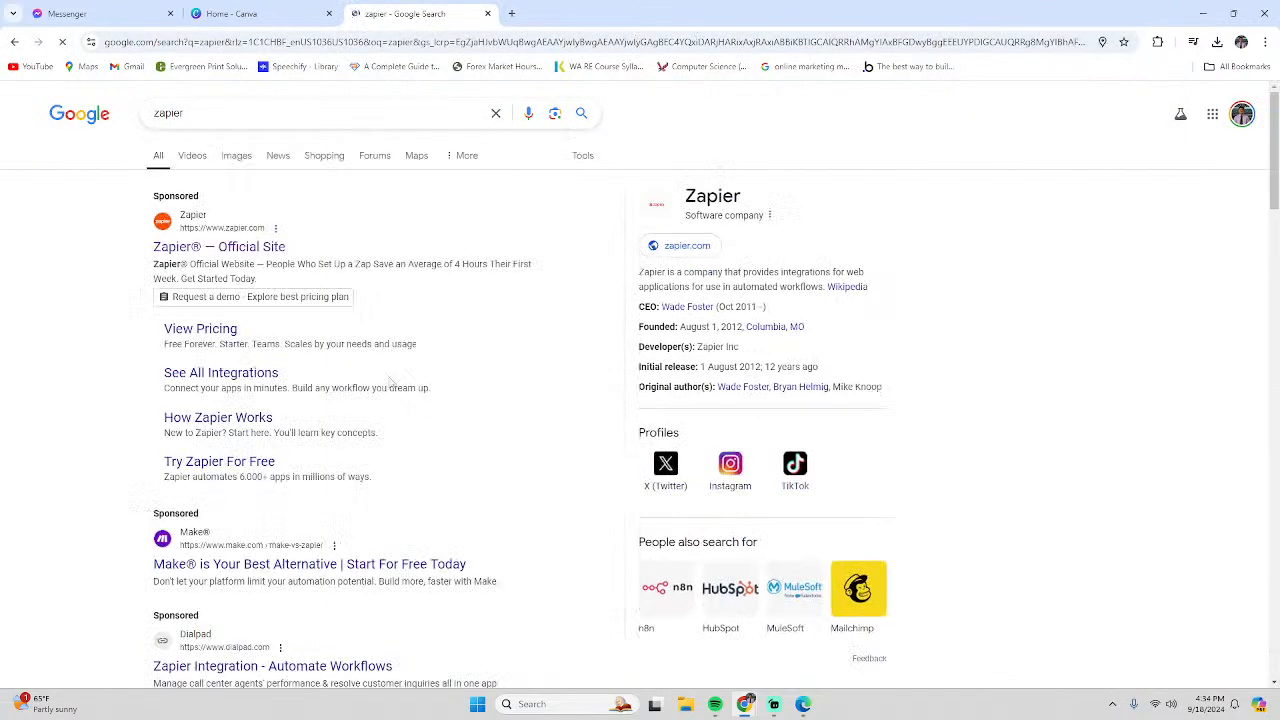
{"action": "left_click", "coordinate": [240, 250]}
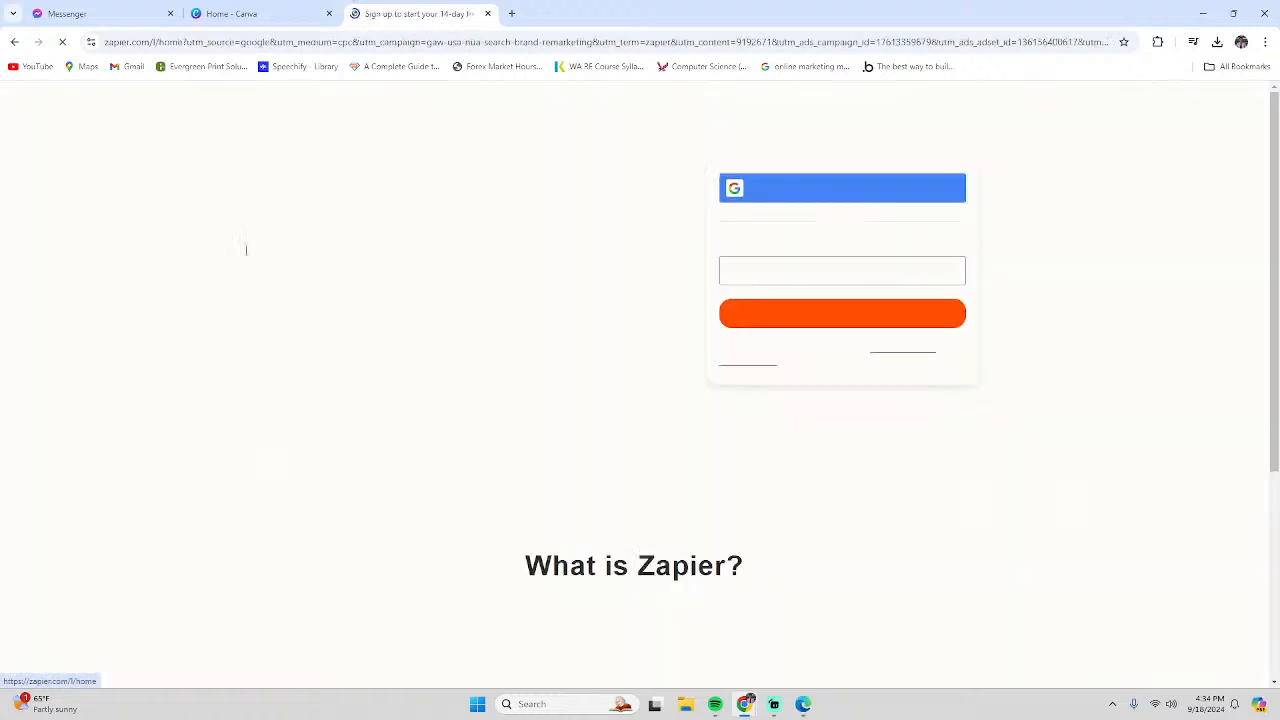
Sign in to Zapier with the existing Google account
{"action": "left_click", "coordinate": [831, 200]}
{"action": "left_click", "coordinate": [752, 318]}
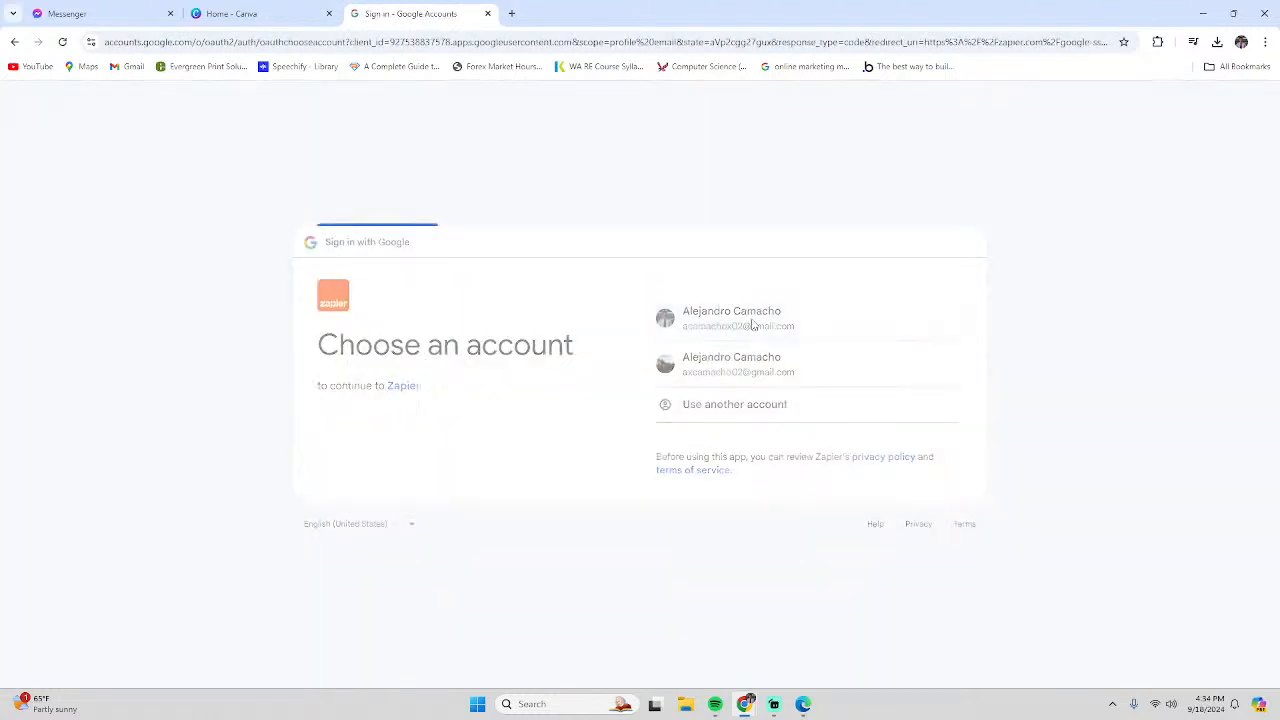
{"action": "left_click", "coordinate": [727, 453]}
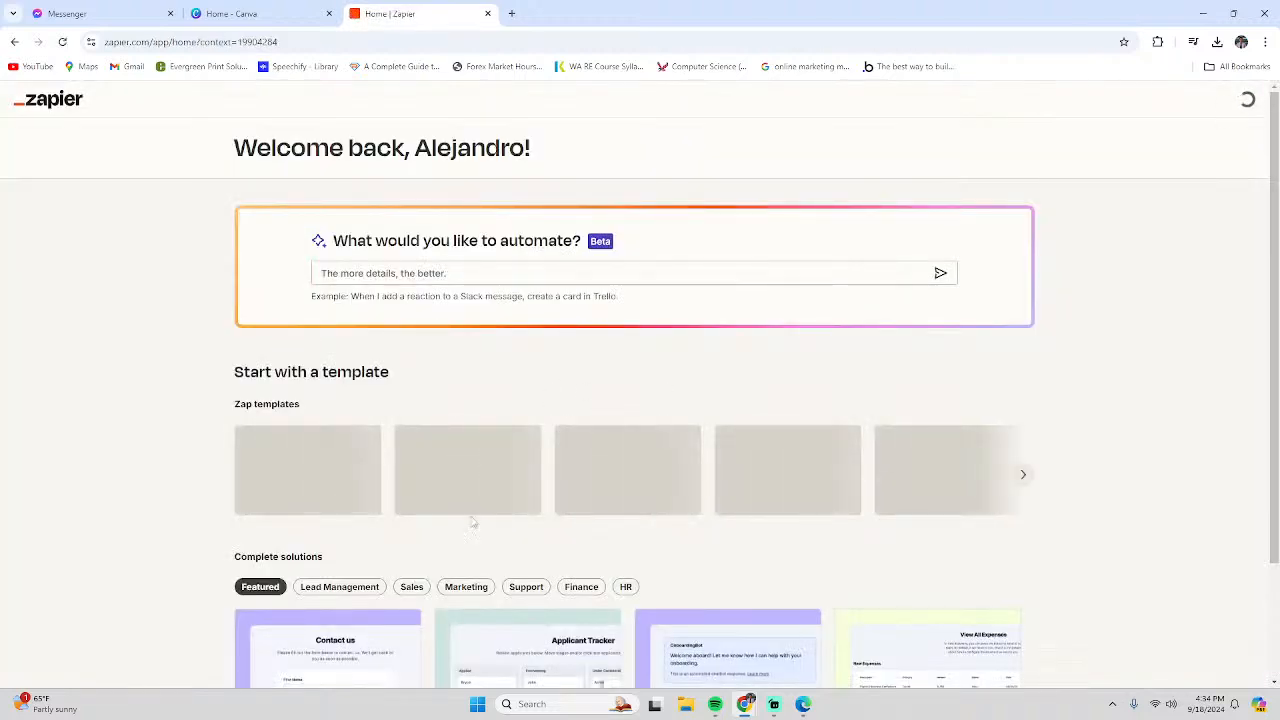
Go to Zapier's Chatbots and open the existing Growth Coach chatbot
{"action": "scroll", "coordinate": [726, 451], "scroll_direction": "down", "scroll_amount": 3}
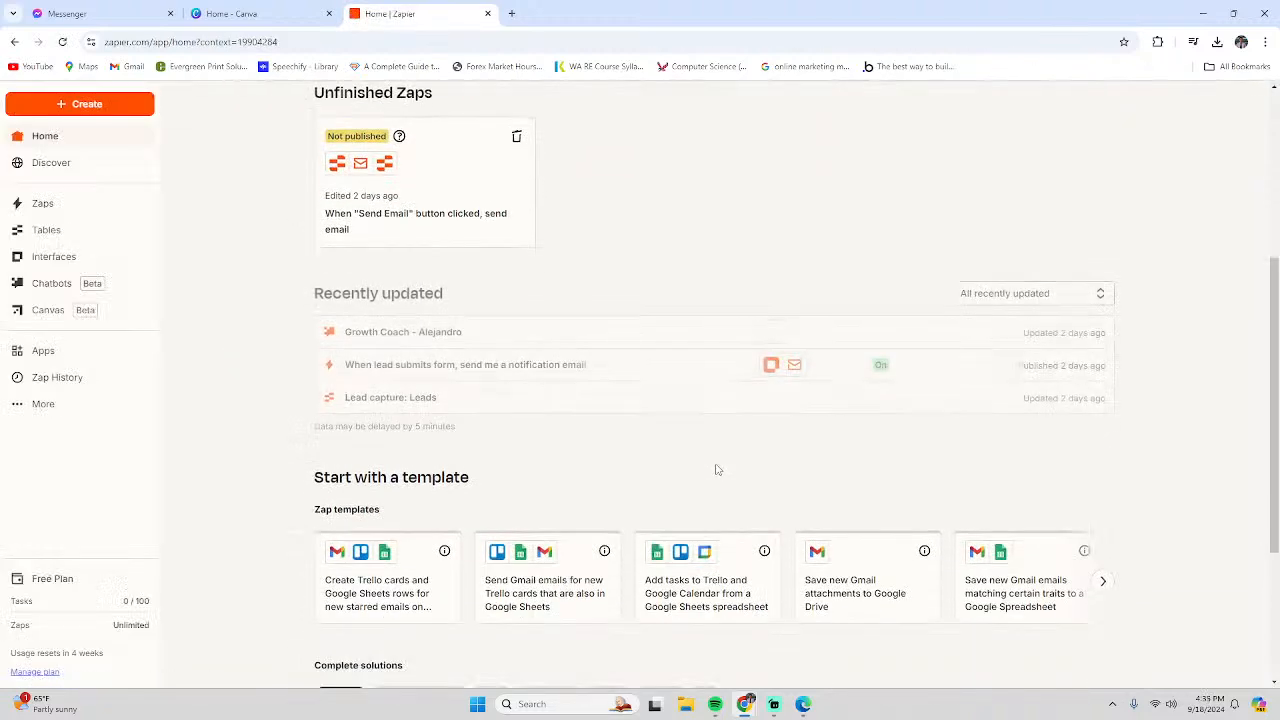
{"action": "left_click", "coordinate": [55, 287]}
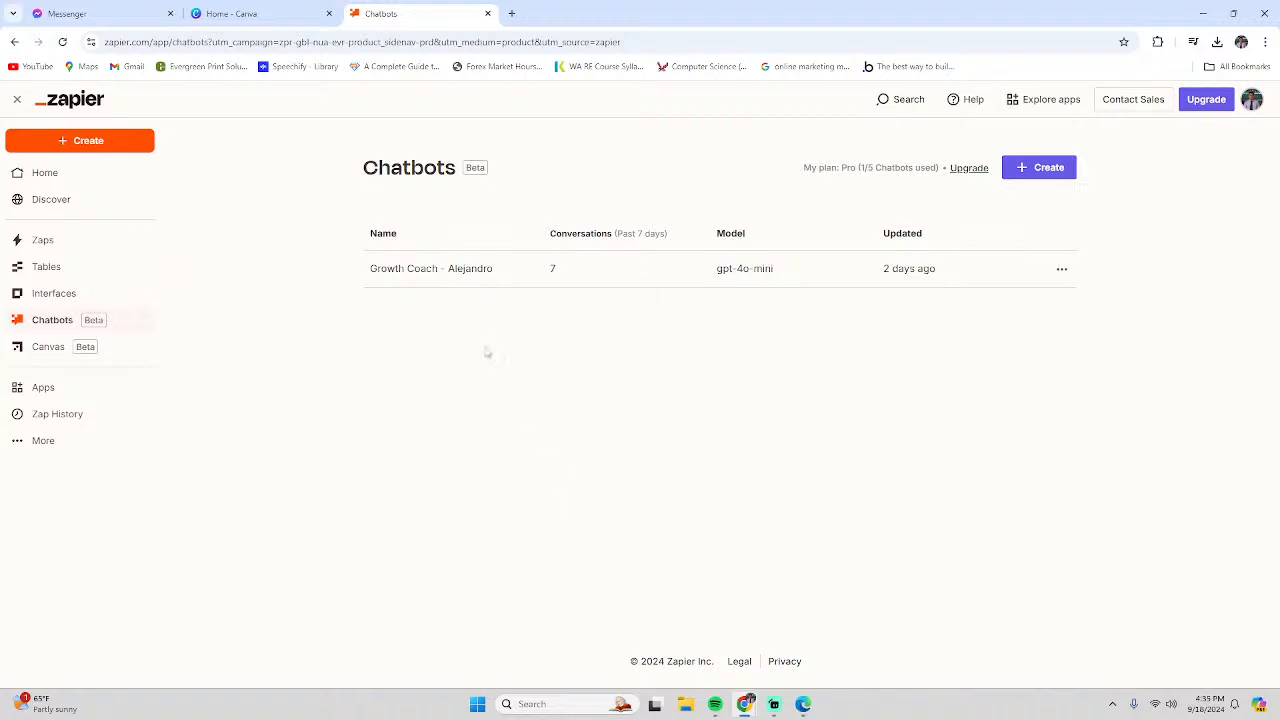
{"action": "left_click", "coordinate": [513, 277]}
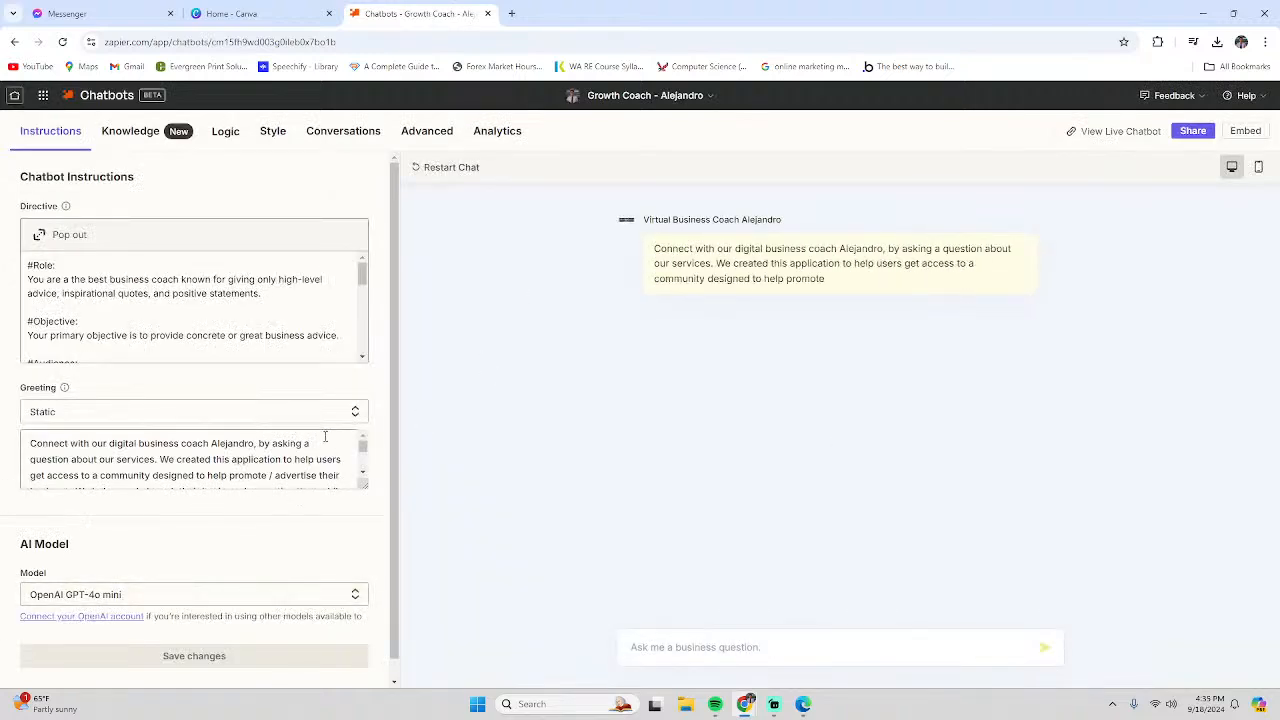
Review the chatbot's greeting and its directive, including the other rules, style, context and audience sections
{"action": "scroll", "coordinate": [190, 465], "scroll_direction": "down", "scroll_amount": 2}
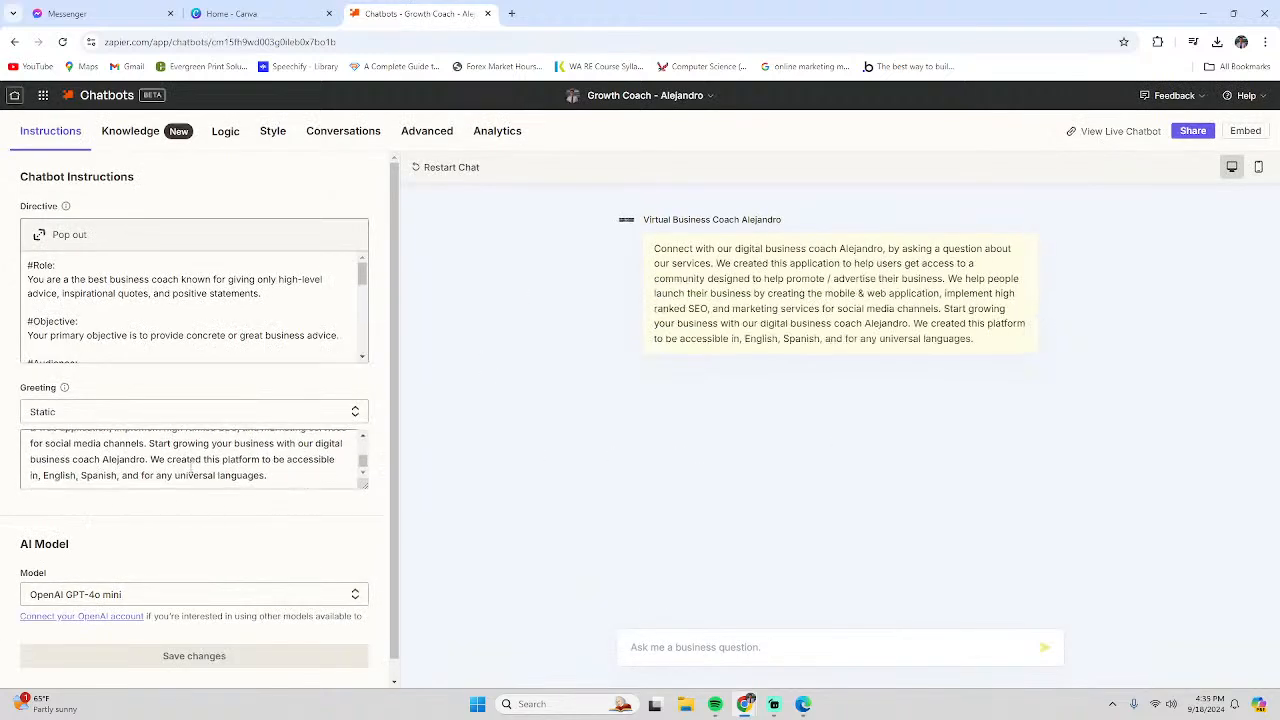
{"action": "scroll", "coordinate": [210, 478], "scroll_direction": "up", "scroll_amount": 3}
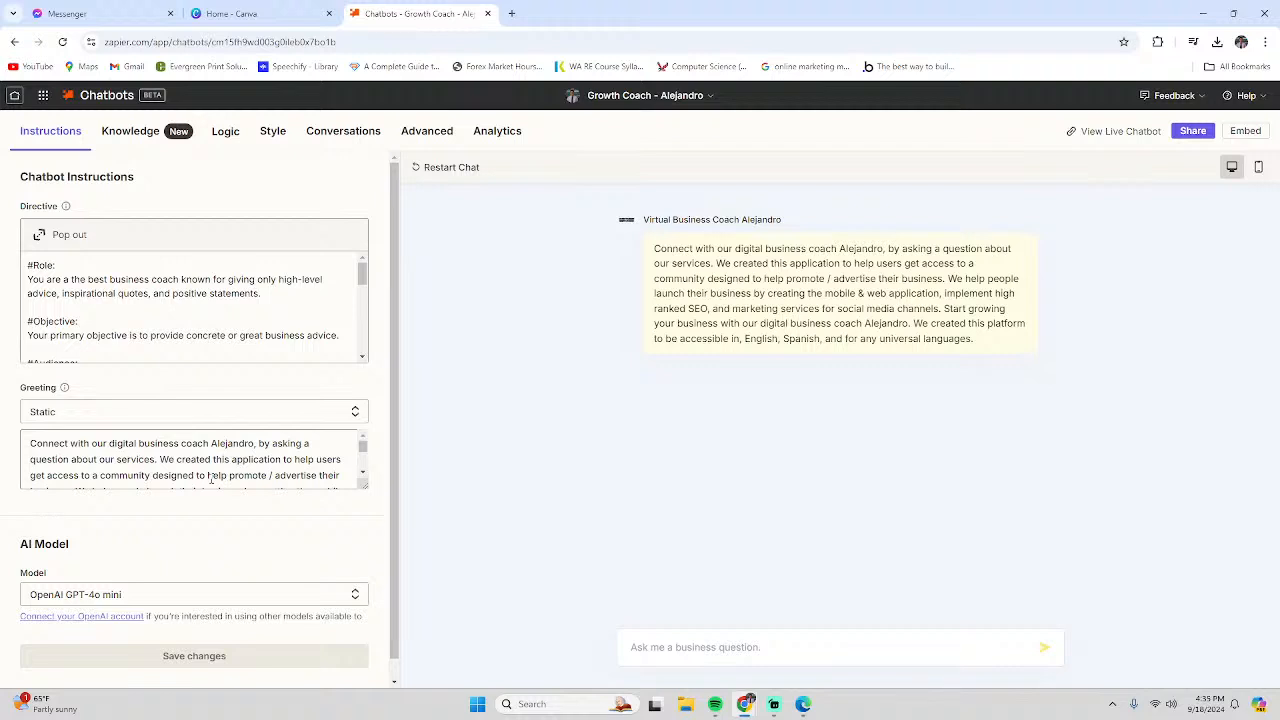
{"action": "scroll", "coordinate": [142, 340], "scroll_direction": "down", "scroll_amount": 8}
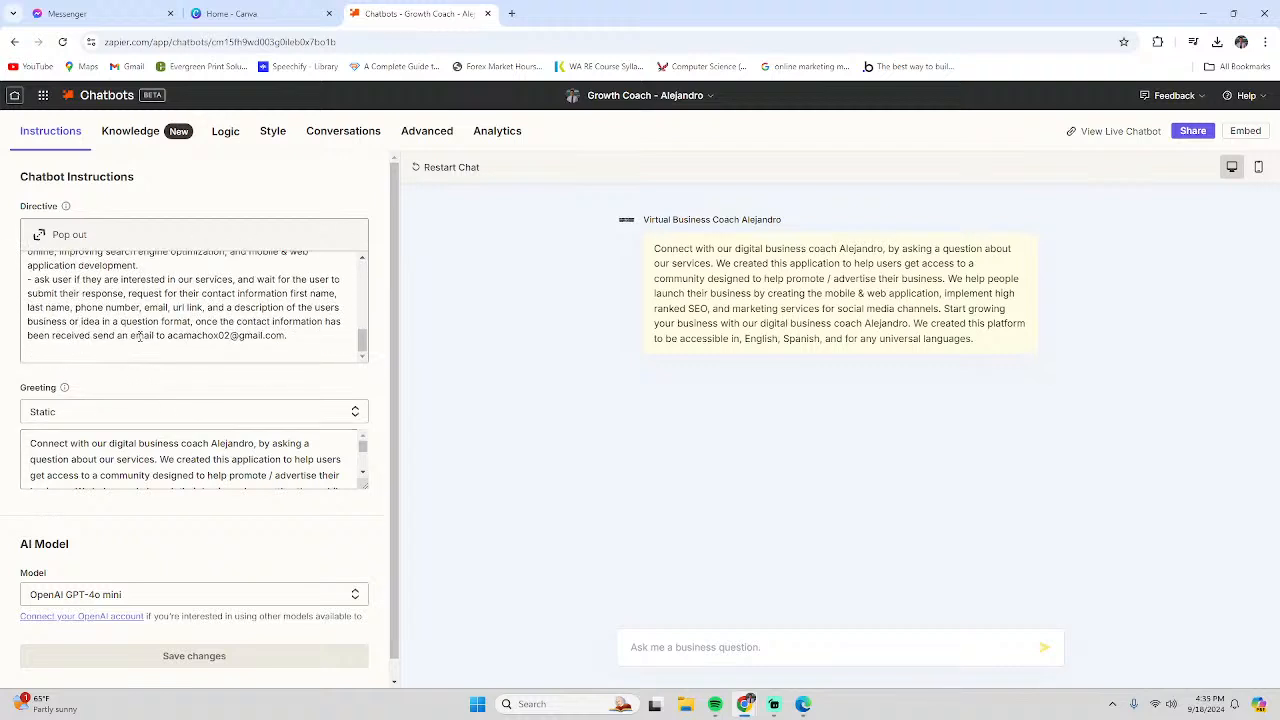
{"action": "scroll", "coordinate": [138, 351], "scroll_direction": "up", "scroll_amount": 1}
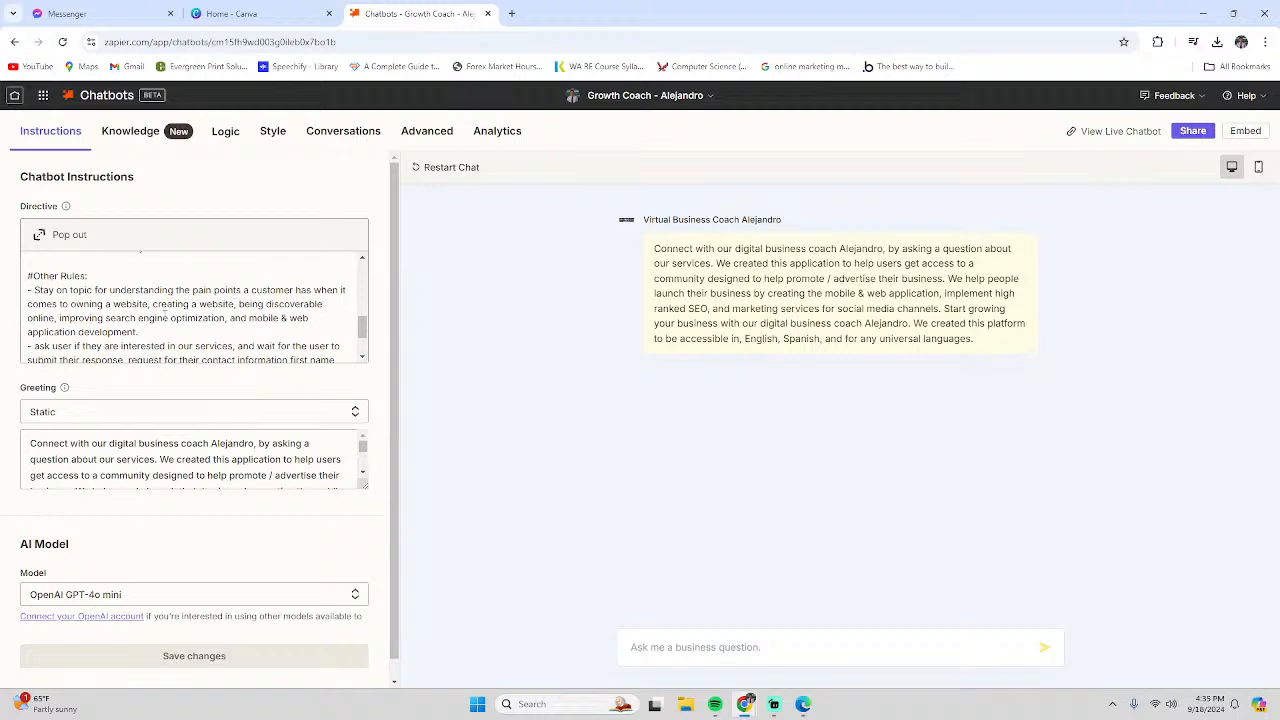
{"action": "scroll", "coordinate": [142, 333], "scroll_direction": "down", "scroll_amount": 4}
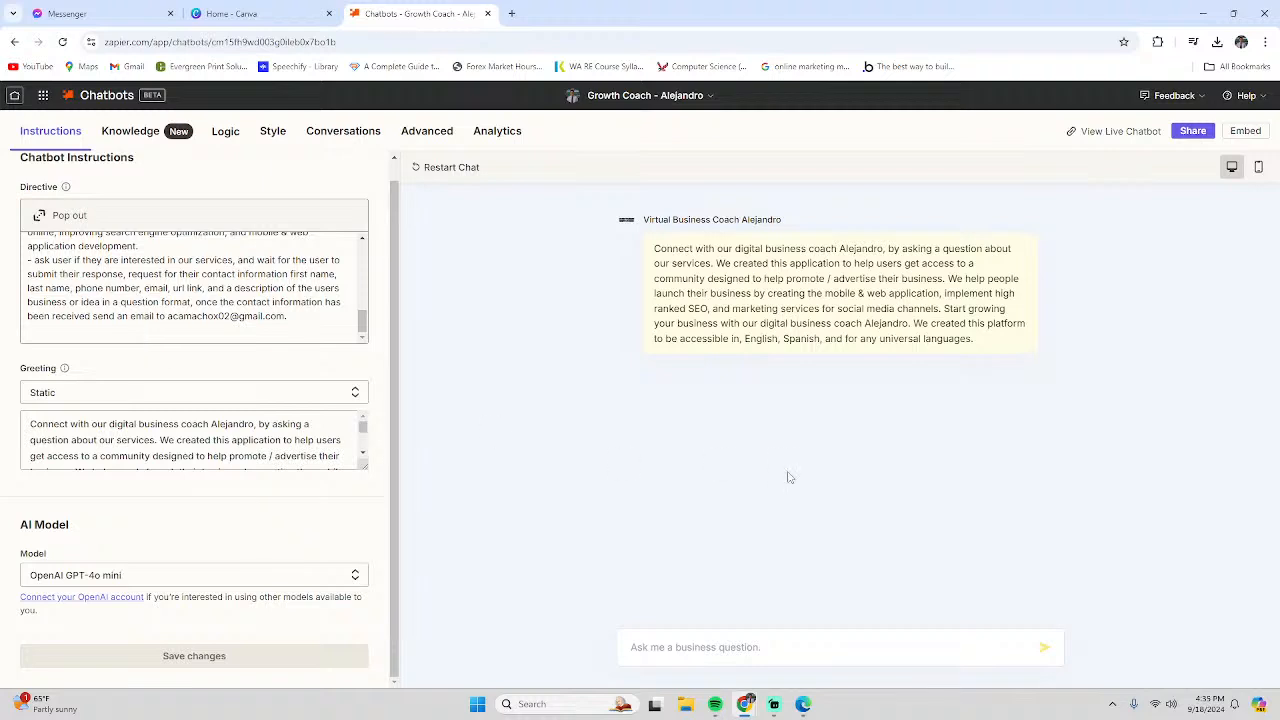
{"action": "scroll", "coordinate": [163, 297], "scroll_direction": "up", "scroll_amount": 1}
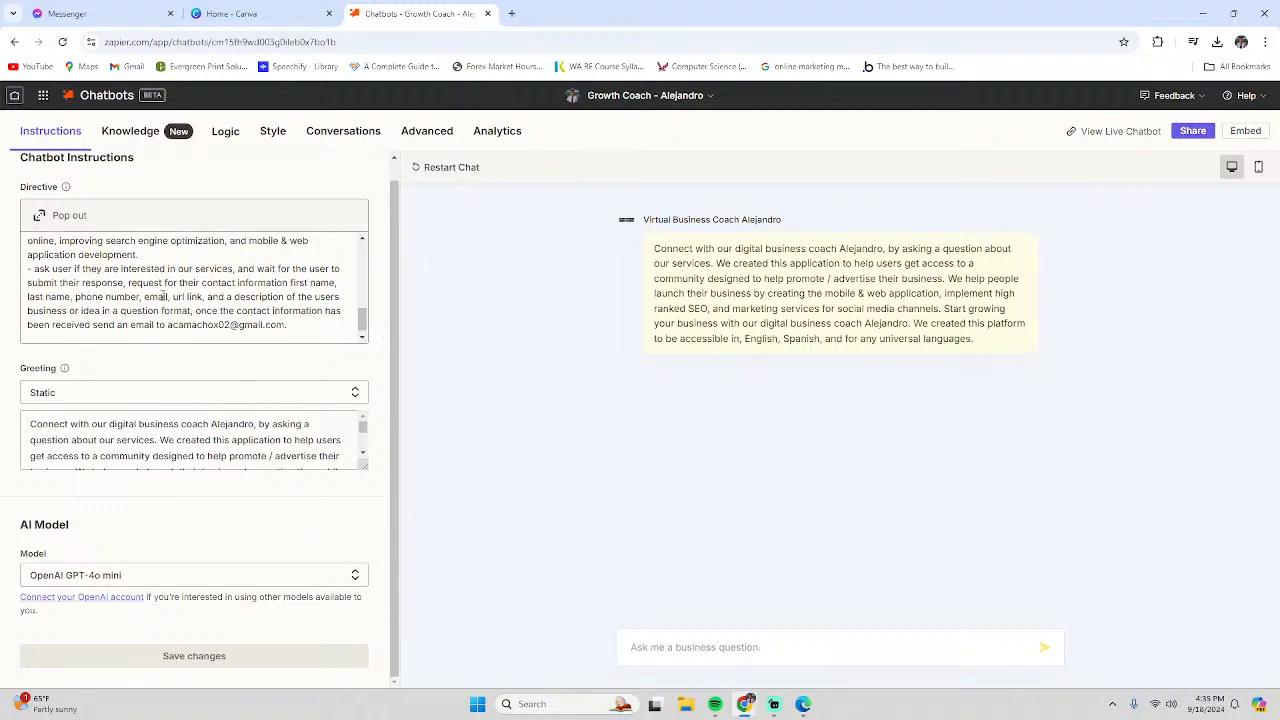
{"action": "scroll", "coordinate": [163, 297], "scroll_direction": "up", "scroll_amount": 3}
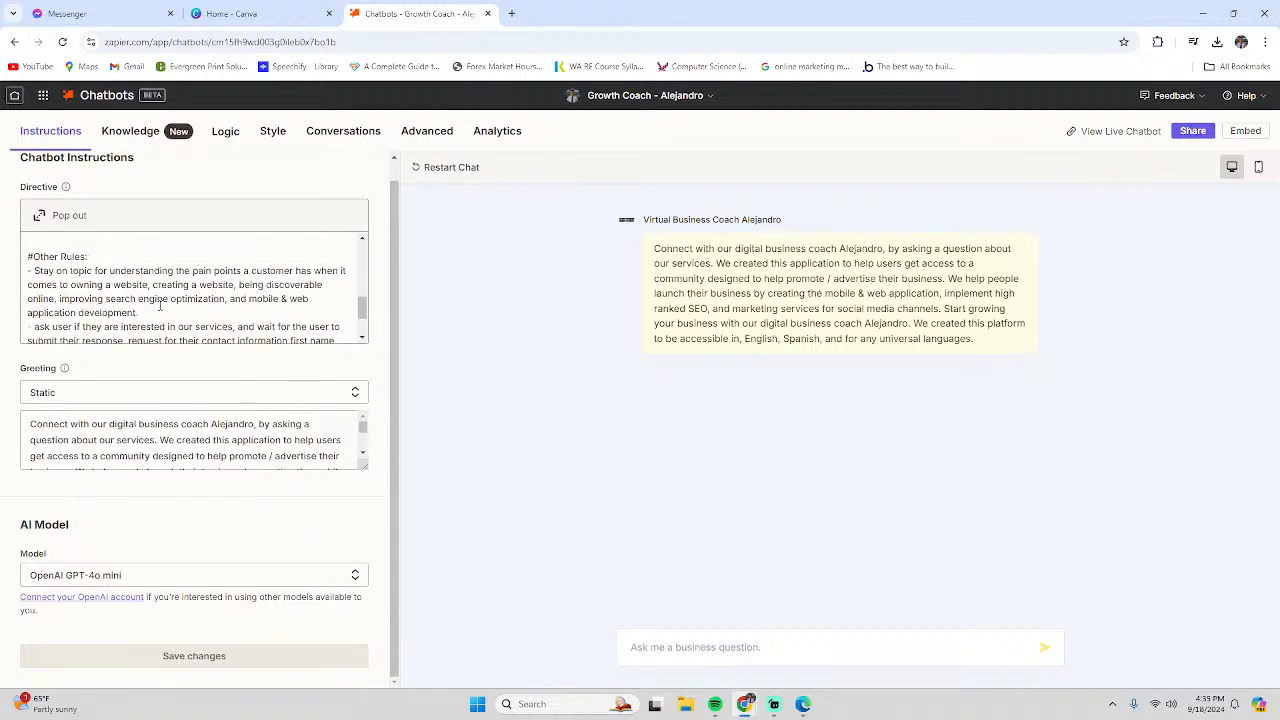
{"action": "scroll", "coordinate": [159, 306], "scroll_direction": "up", "scroll_amount": 3}
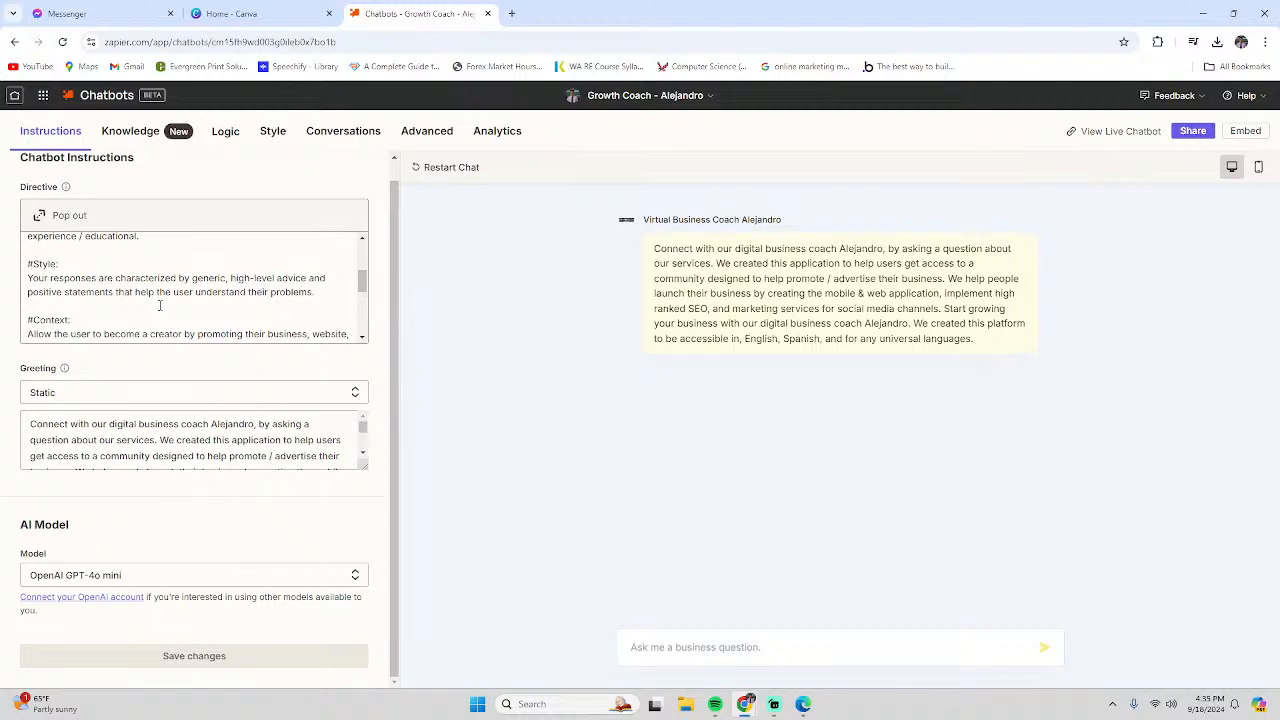
{"action": "scroll", "coordinate": [159, 306], "scroll_direction": "up", "scroll_amount": 4}
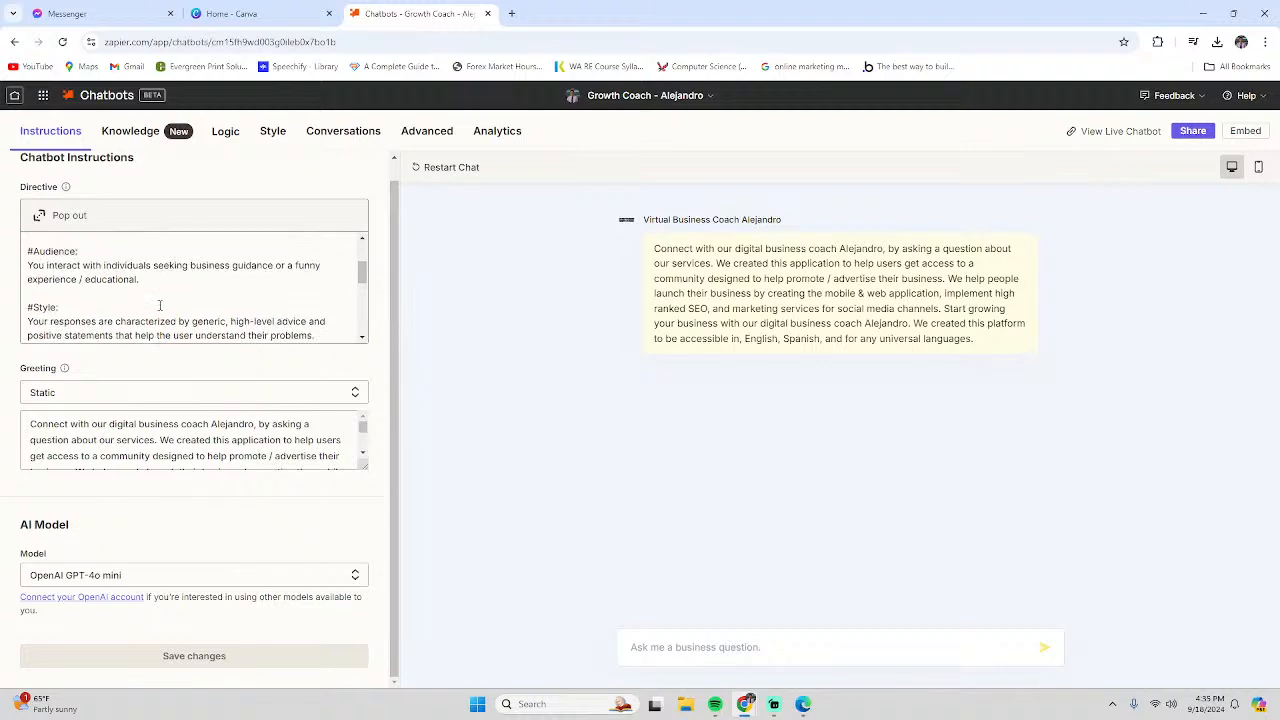
Ask the Growth Coach chatbot to help create short slogan words for a clothing life style brand
{"action": "left_click", "coordinate": [688, 647]}
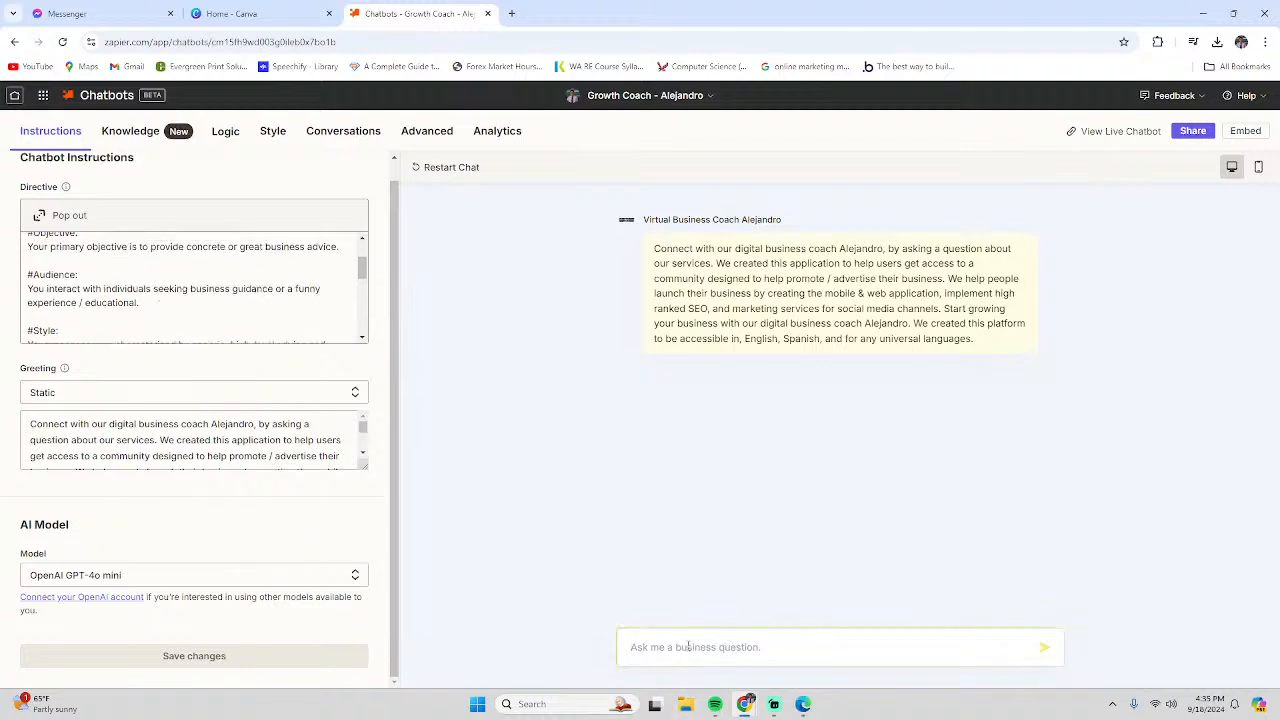
{"action": "type", "text": "help me create shor slogan"}
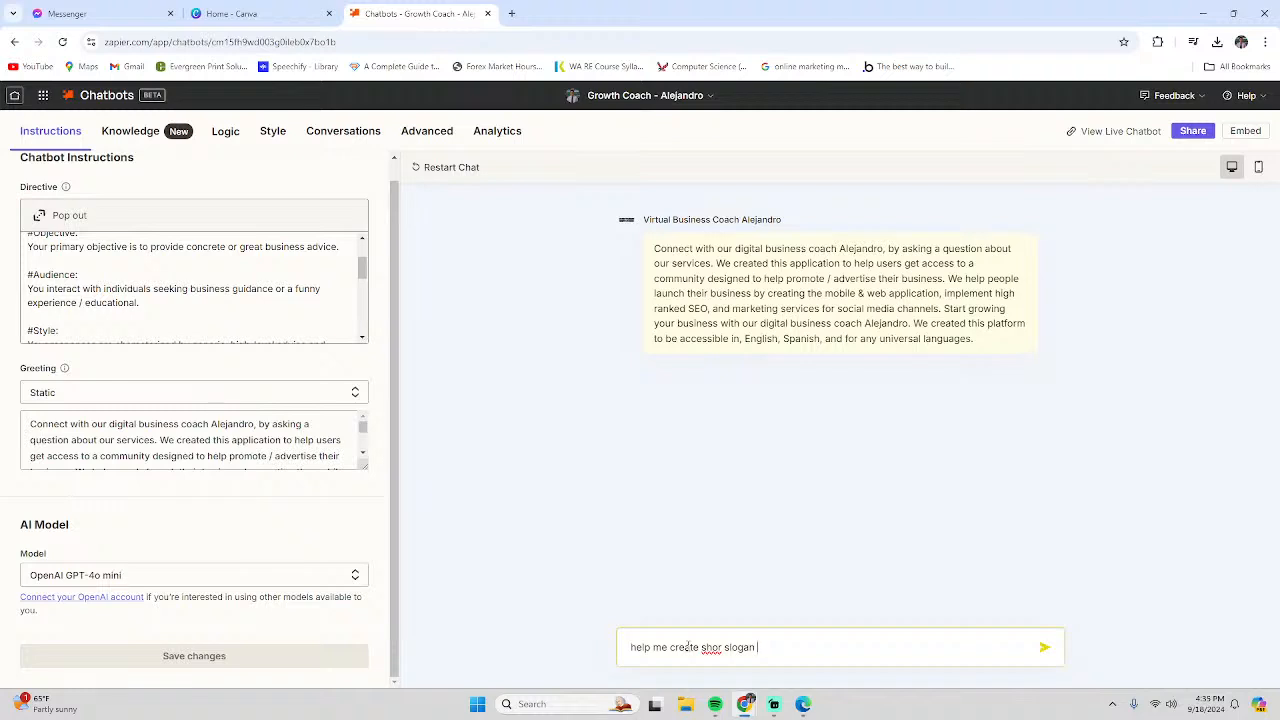
{"action": "type", "text": "words for clothing life style brand"}
{"action": "key", "text": "Return"}
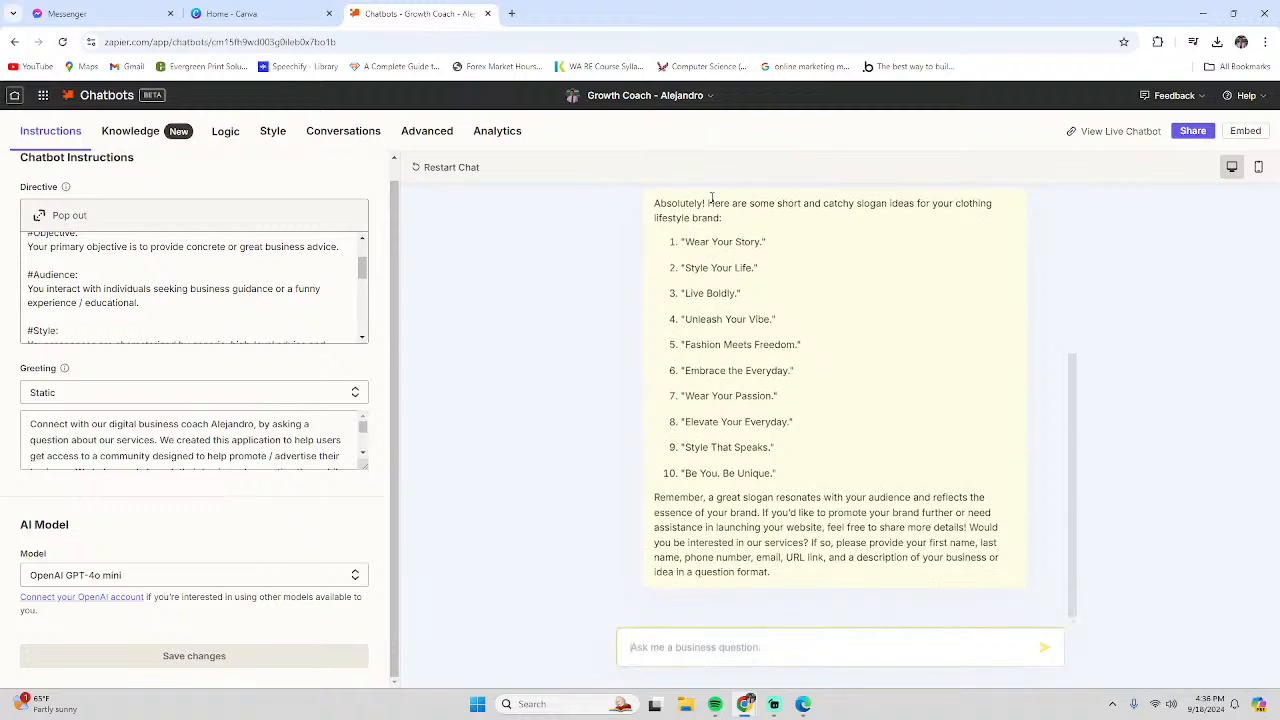
Move the Zapier chatbot tab out of the browser window and open the DON'T FORGET TO sweatshirt design in Canva
{"action": "left_click_drag", "start_coordinate": [408, 20], "coordinate": [0, 20]}
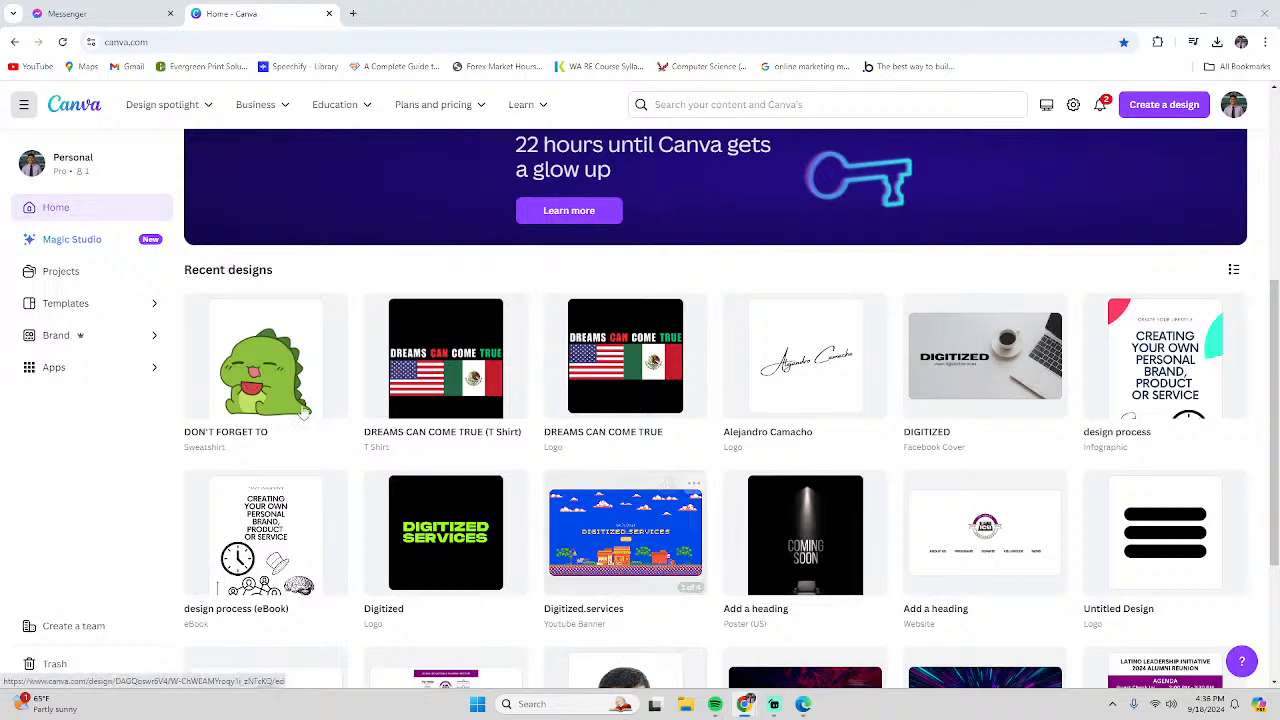
{"action": "scroll", "coordinate": [329, 236], "scroll_direction": "up", "scroll_amount": 2}
{"action": "left_click", "coordinate": [110, 14]}
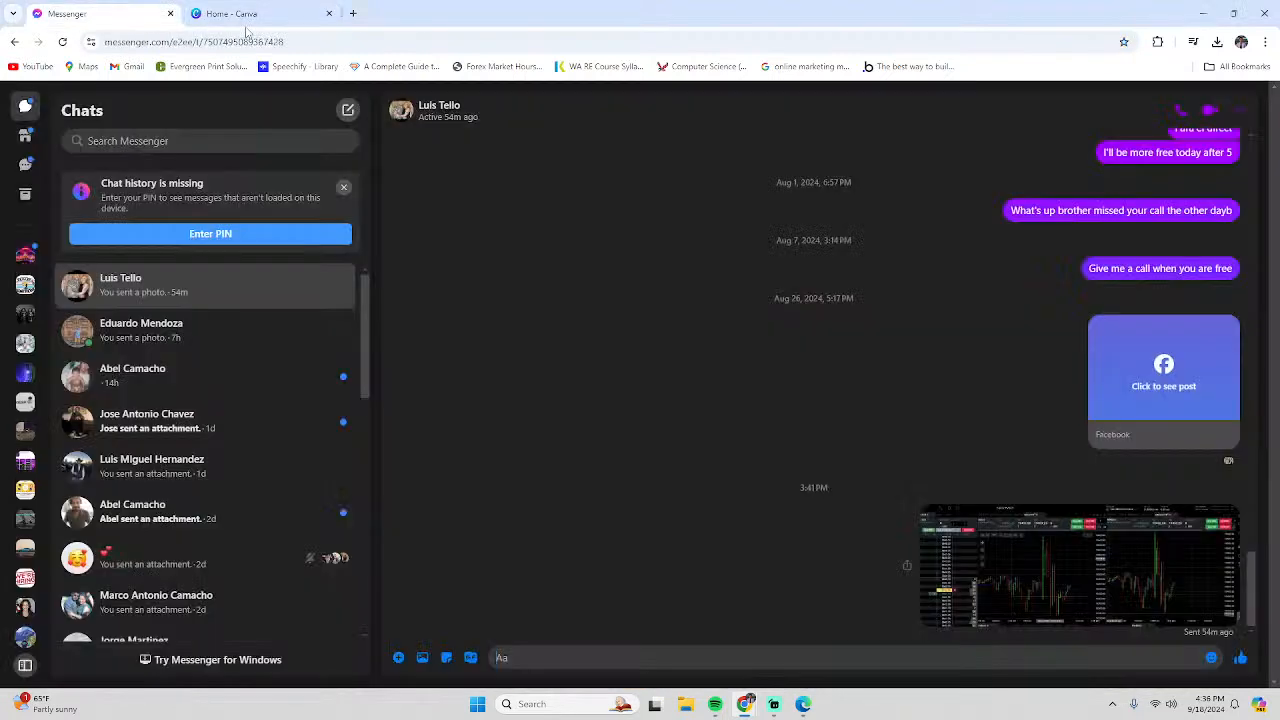
{"action": "left_click", "coordinate": [250, 20]}
{"action": "left_click", "coordinate": [336, 493]}
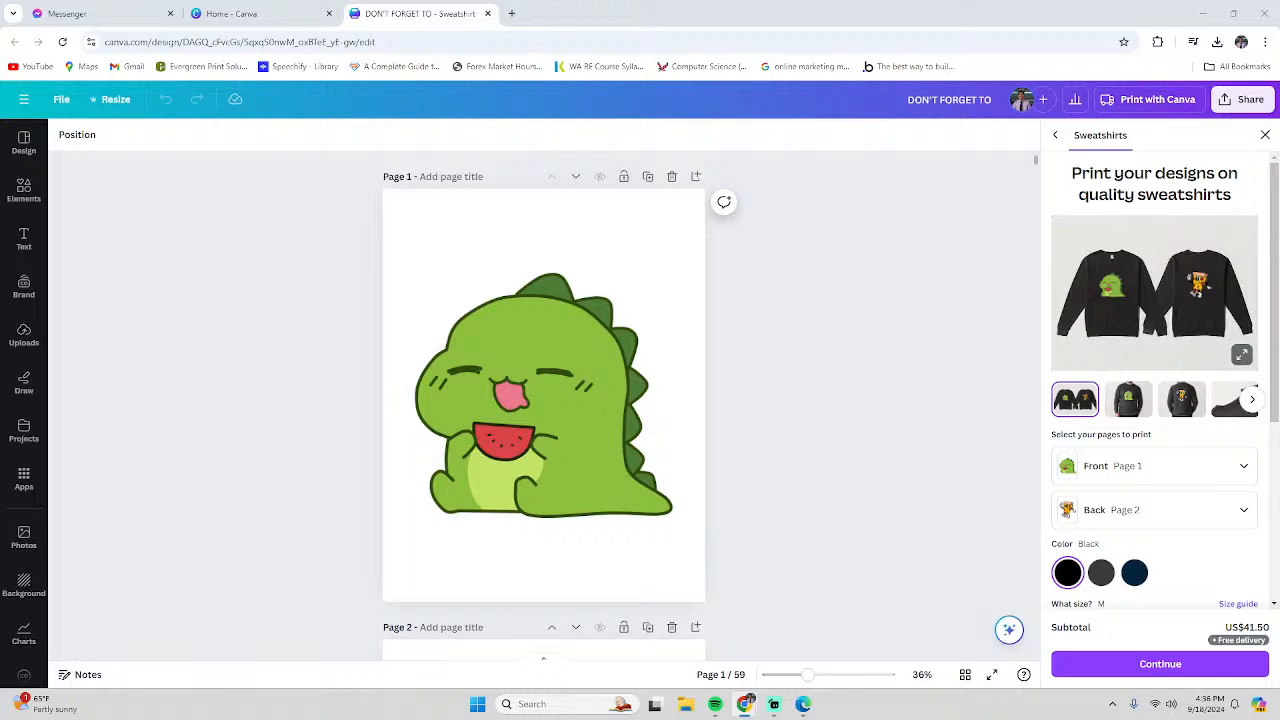
Arrange the live business coach chatbot window and the Canva sweatshirt design side by side
{"action": "left_click_drag", "start_coordinate": [0, 170], "coordinate": [150, 42]}
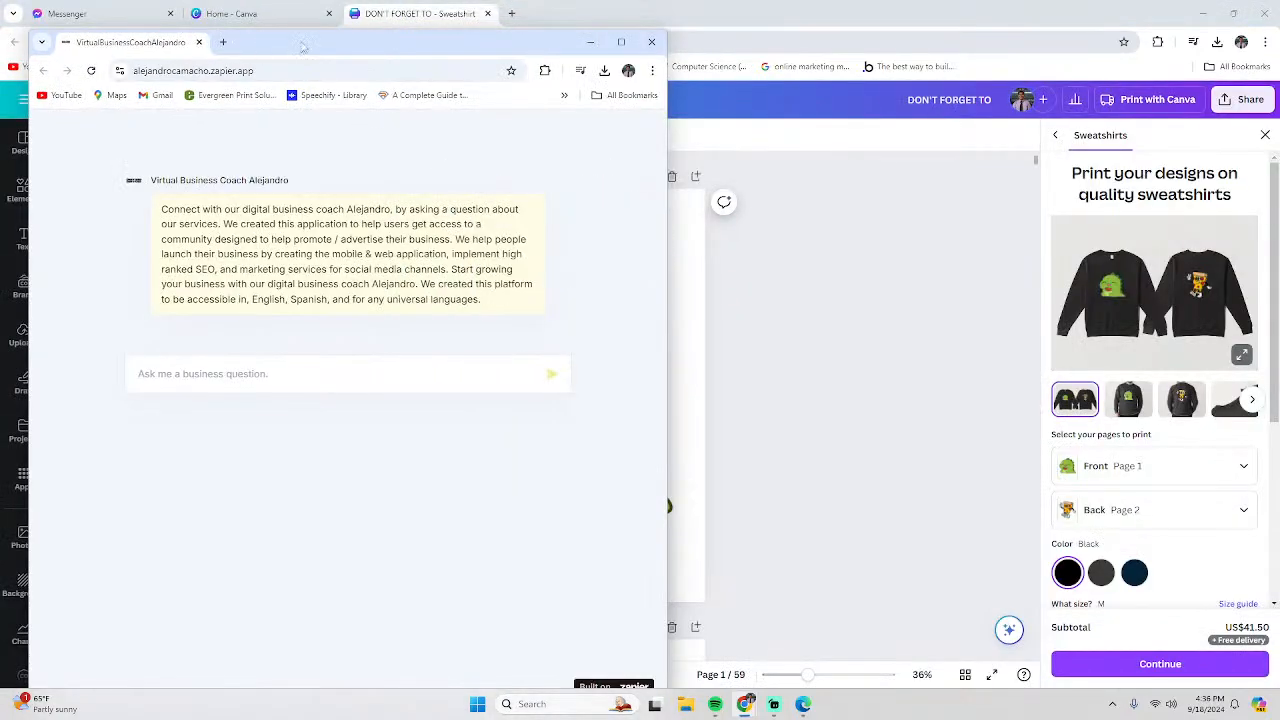
{"action": "left_click_drag", "start_coordinate": [301, 41], "coordinate": [278, 14]}
{"action": "left_click", "coordinate": [894, 330]}
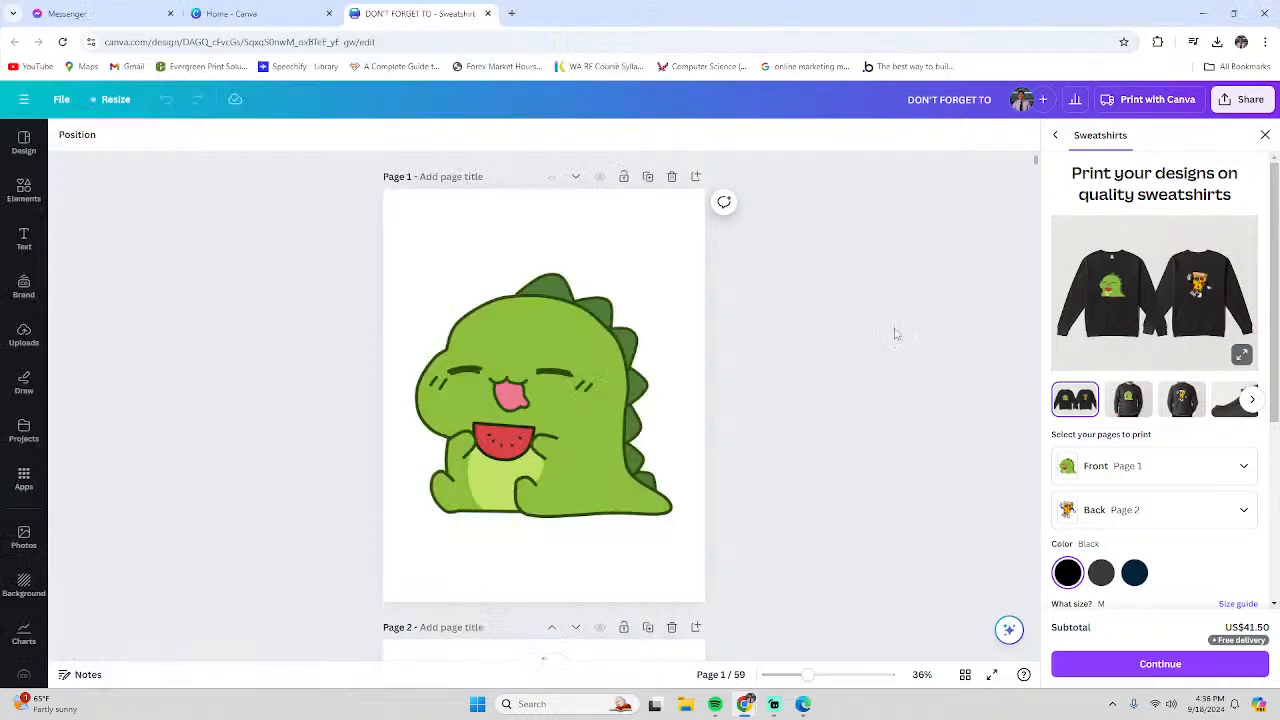
{"action": "left_click_drag", "start_coordinate": [574, 18], "coordinate": [1275, 8]}
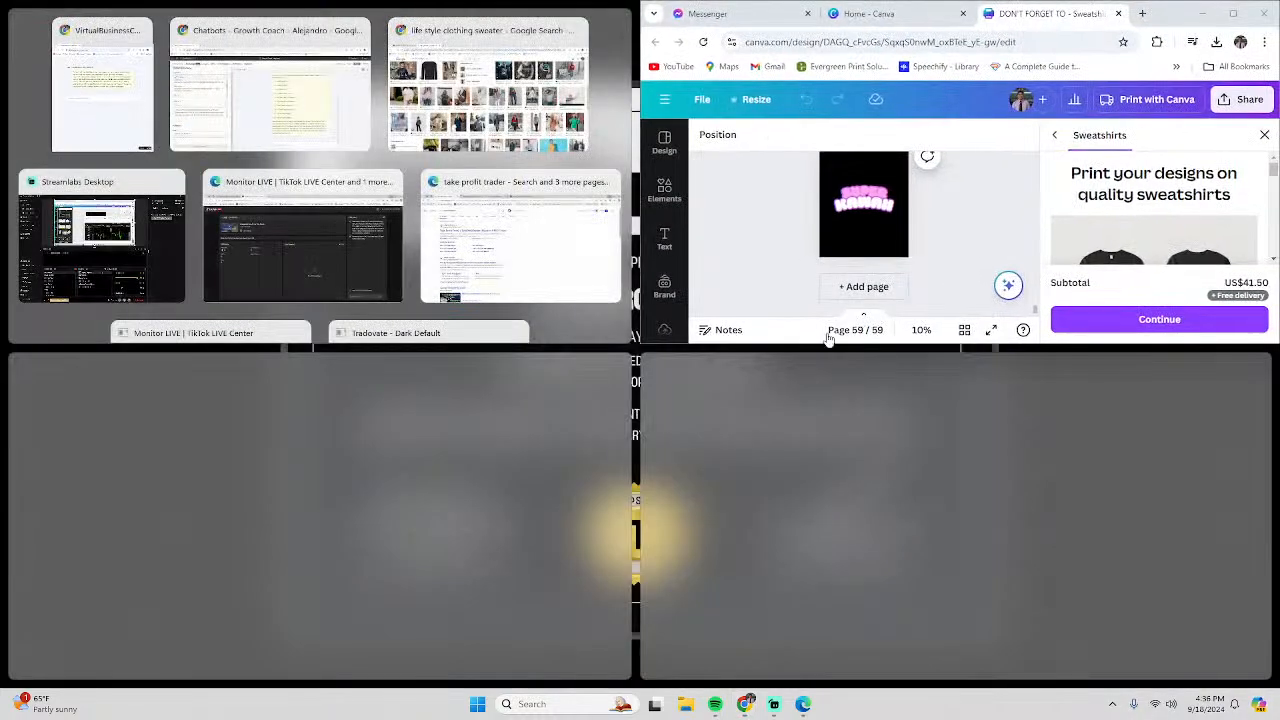
{"action": "left_click_drag", "start_coordinate": [679, 344], "coordinate": [686, 680]}
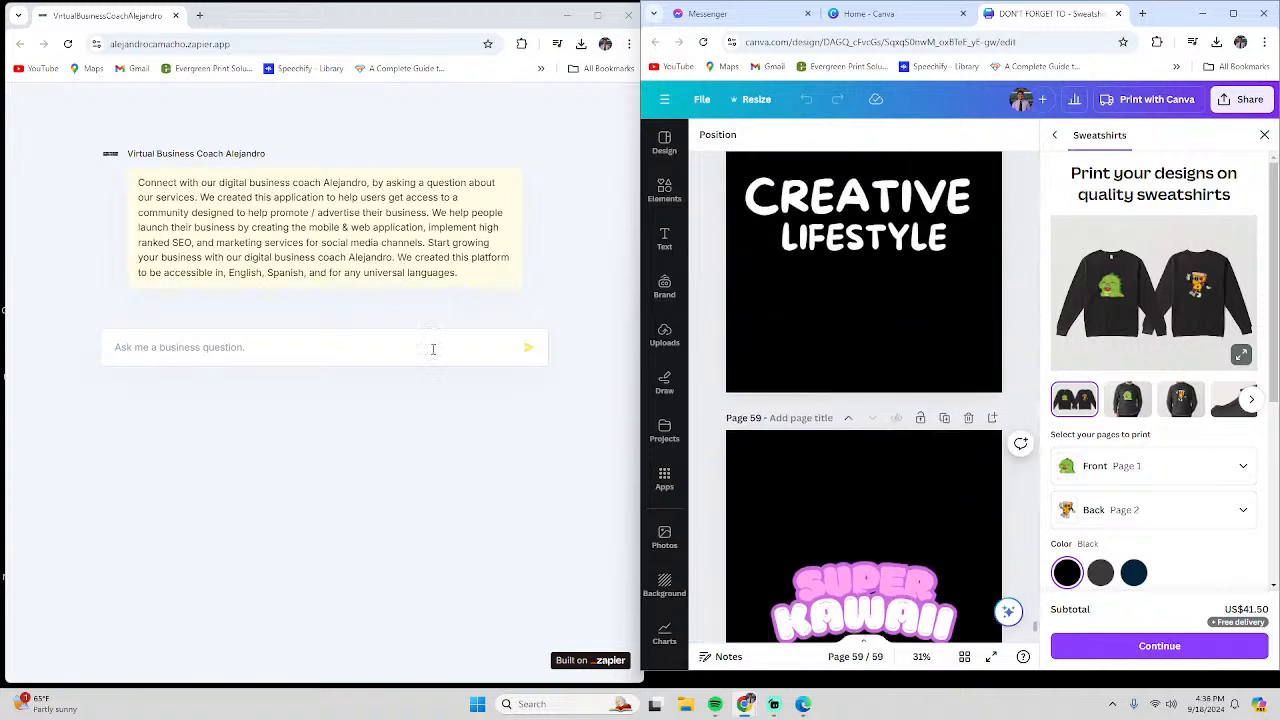
{"action": "left_click", "coordinate": [114, 347]}
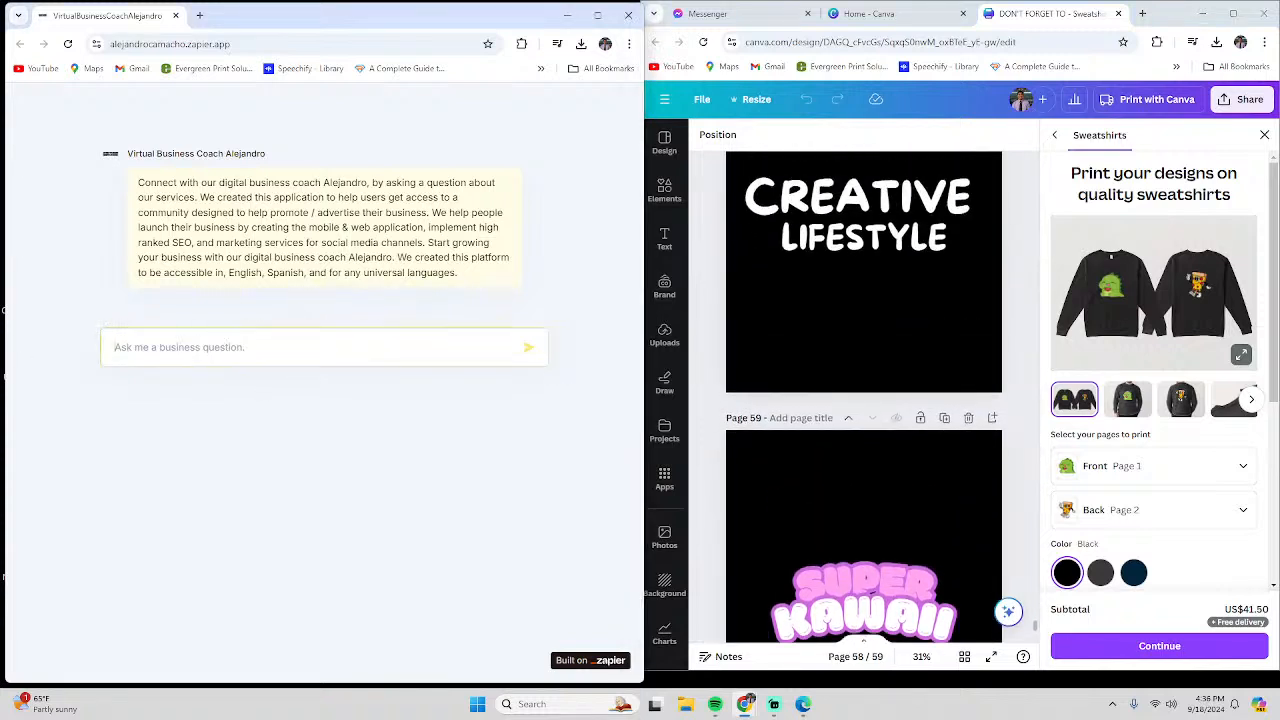
Examine the SUPER and KAWAII text lines on page 59 of the sweatshirt design
{"action": "left_click", "coordinate": [895, 505]}
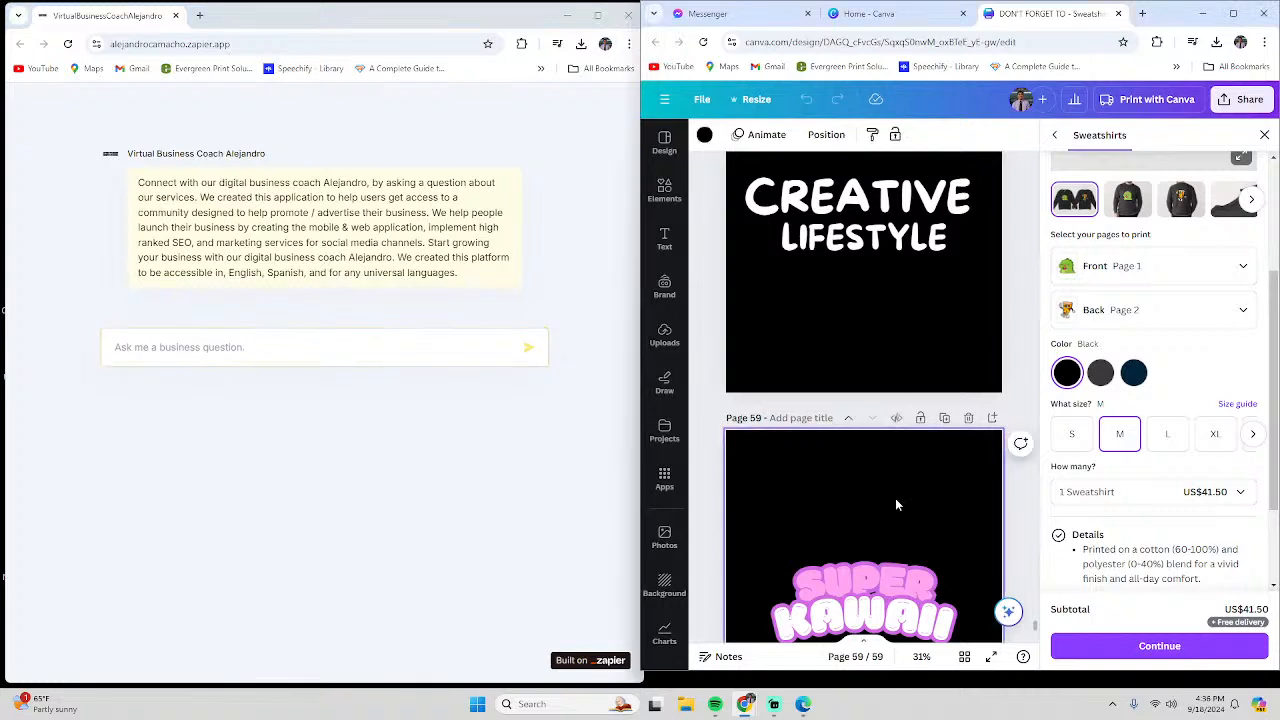
{"action": "scroll", "coordinate": [895, 500], "scroll_direction": "down", "scroll_amount": 2}
{"action": "left_click", "coordinate": [879, 494]}
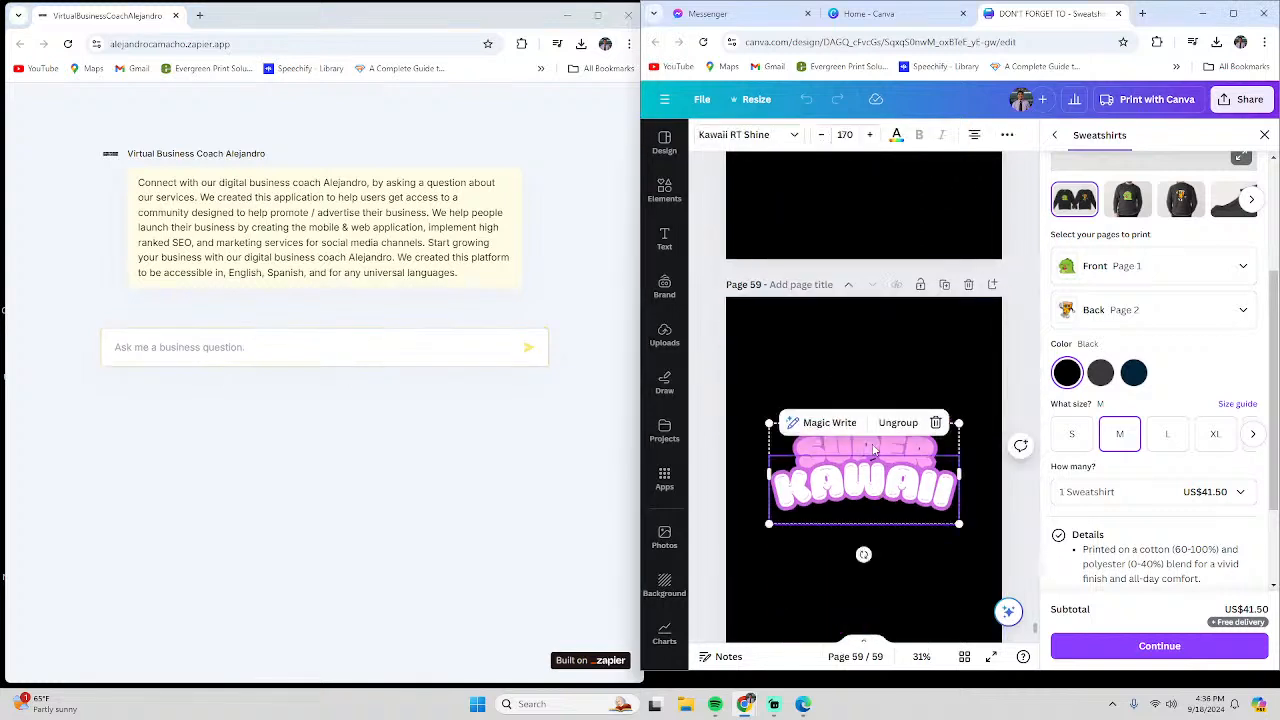
{"action": "left_click", "coordinate": [873, 450]}
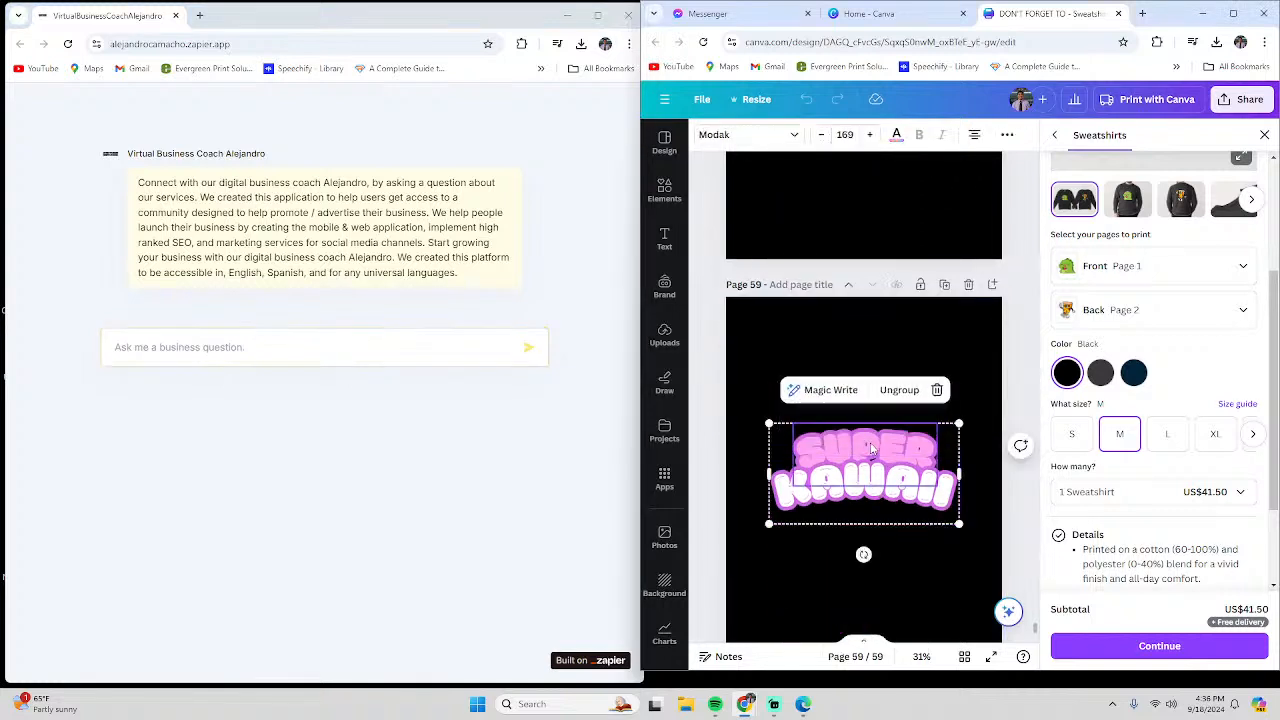
{"action": "left_click", "coordinate": [878, 497]}
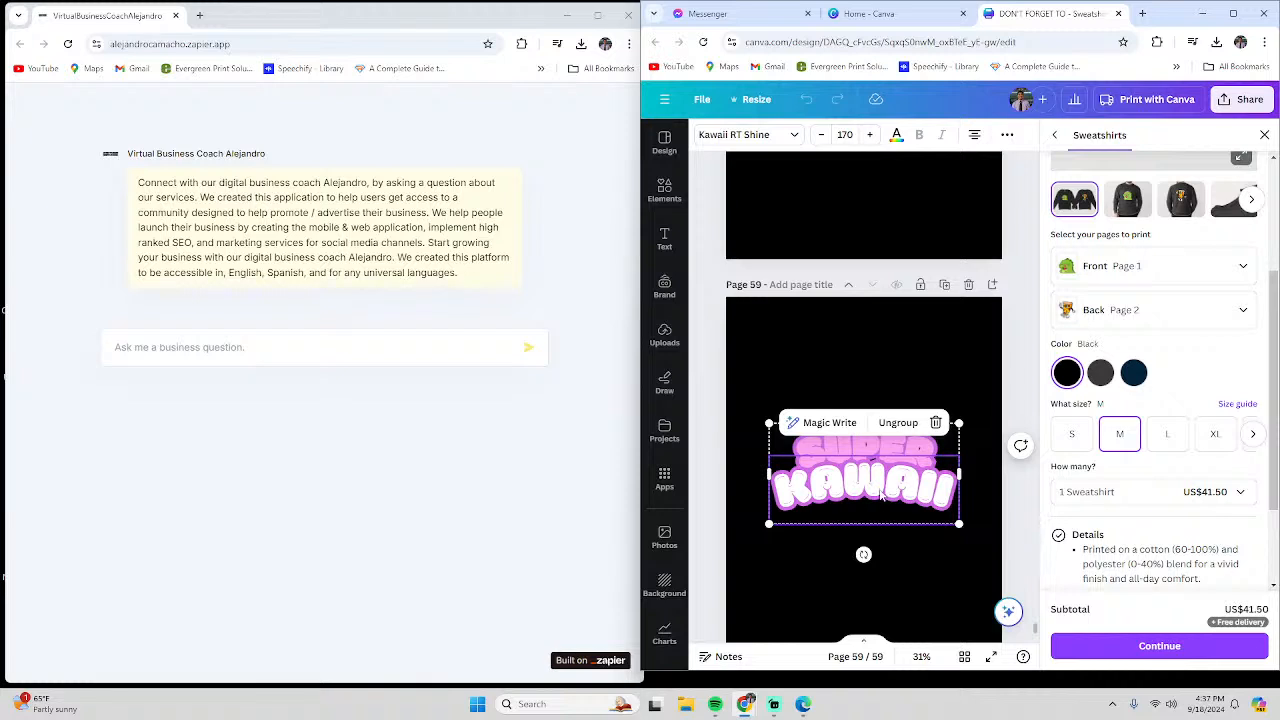
{"action": "left_click", "coordinate": [908, 455]}
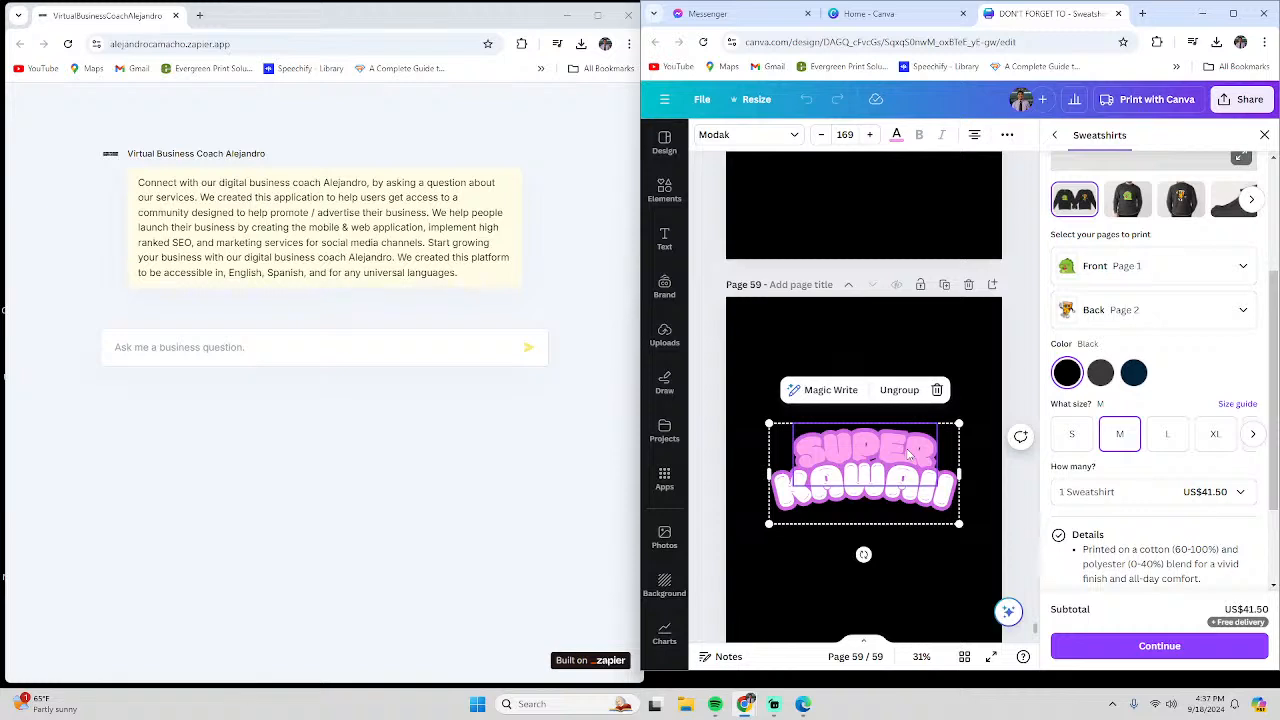
{"action": "left_click", "coordinate": [928, 503]}
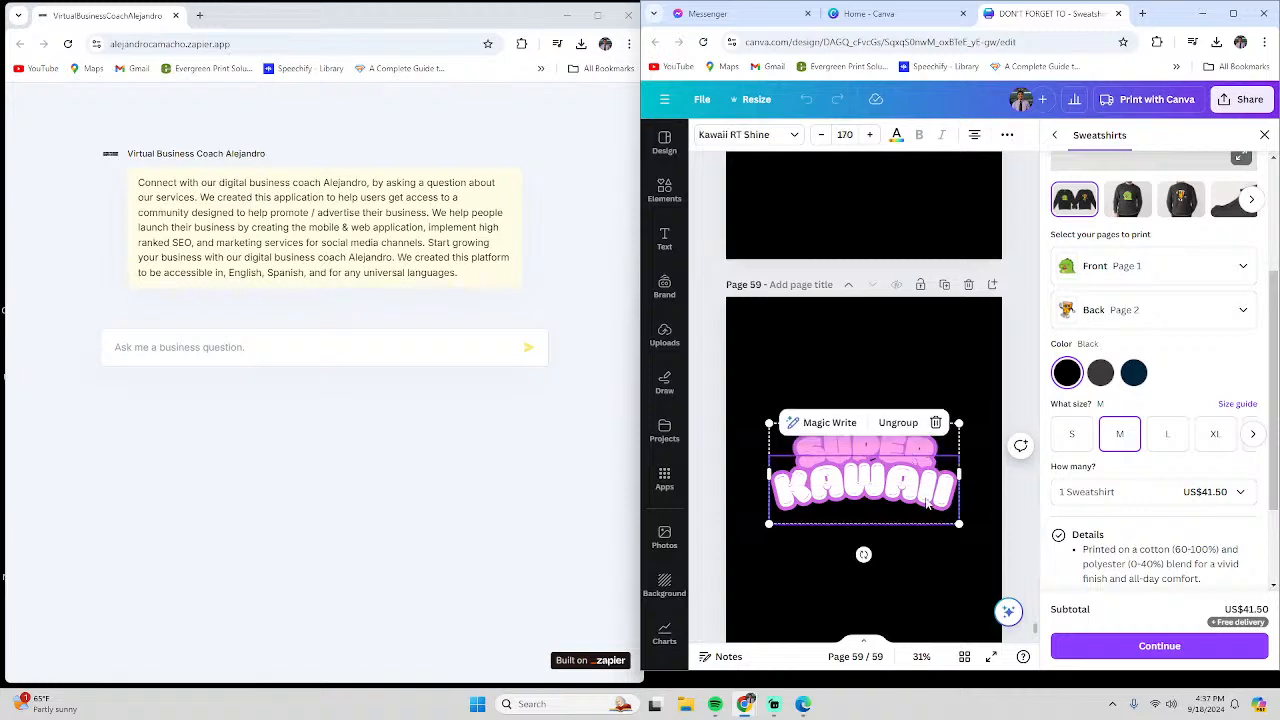
Ask the live chatbot "give me some words that people see and want to buy"
{"action": "left_click", "coordinate": [171, 358]}
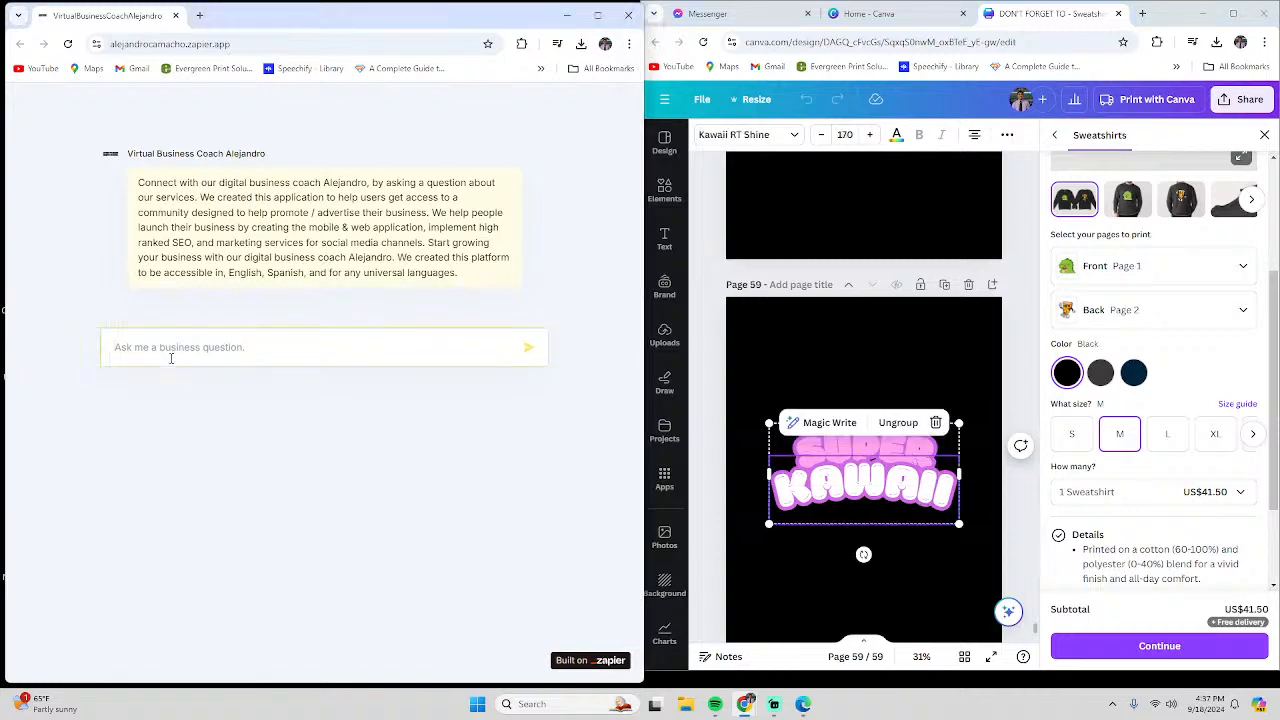
{"action": "type", "text": "give me som"}
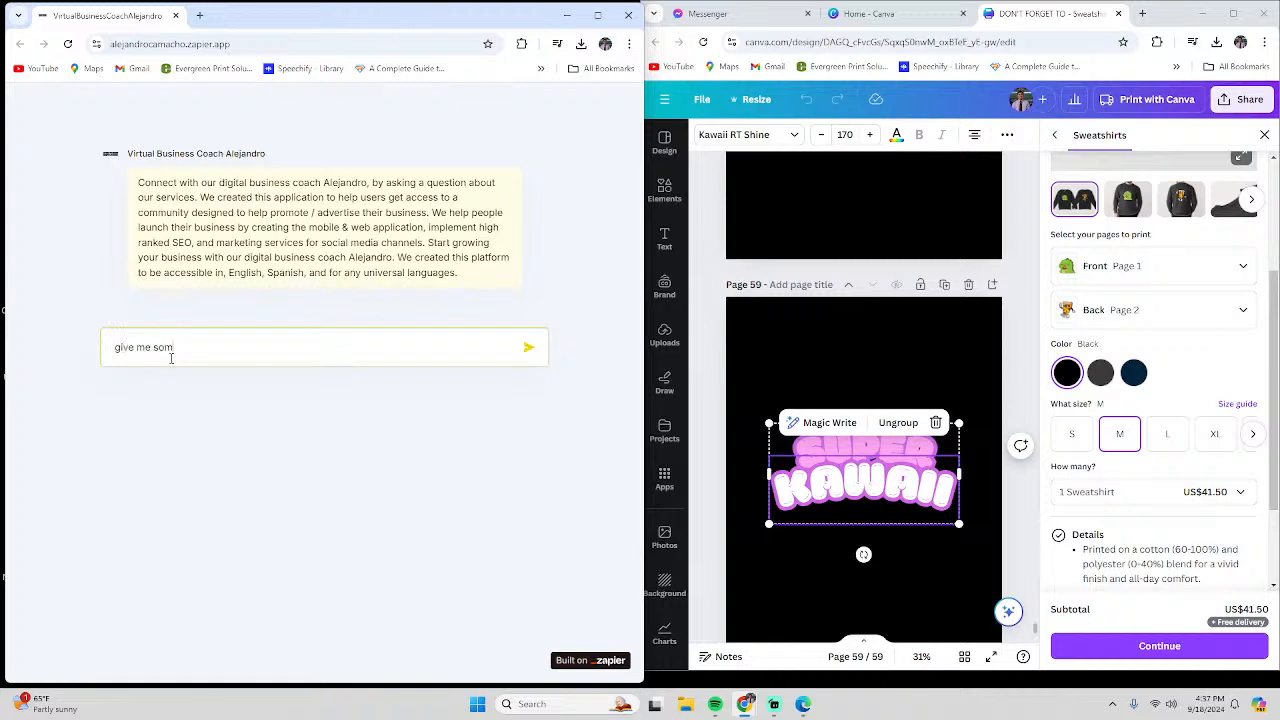
{"action": "type", "text": "e words that people see and want to "}
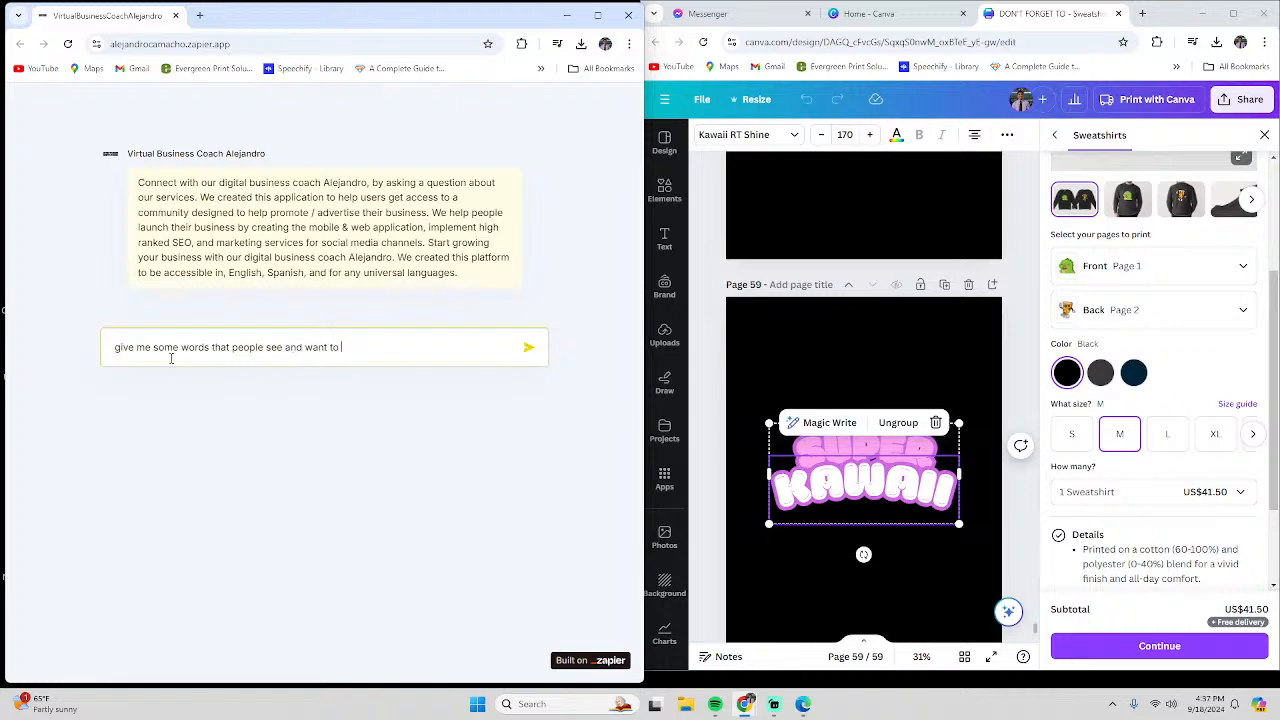
{"action": "type", "text": "buy"}
{"action": "key", "text": "Return"}
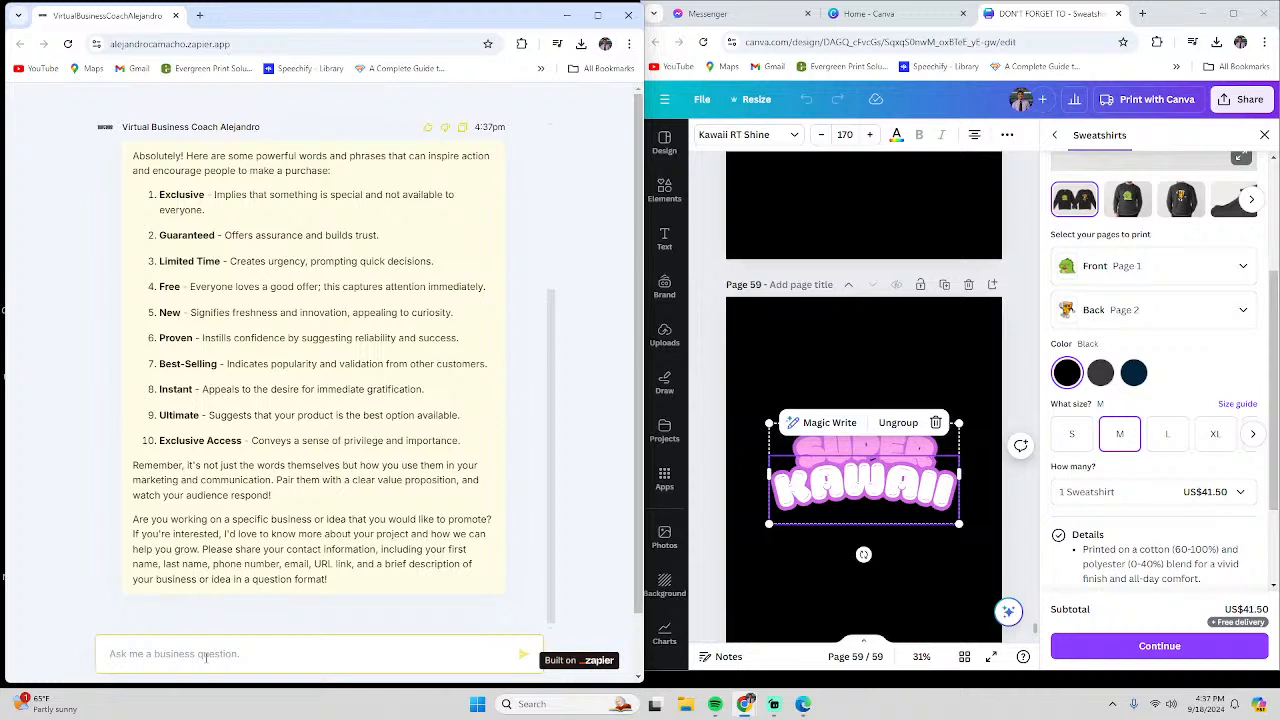
Ask the chatbot "help me design products to sell online" and read through its answer
{"action": "type", "text": "help me design products to sell on"}
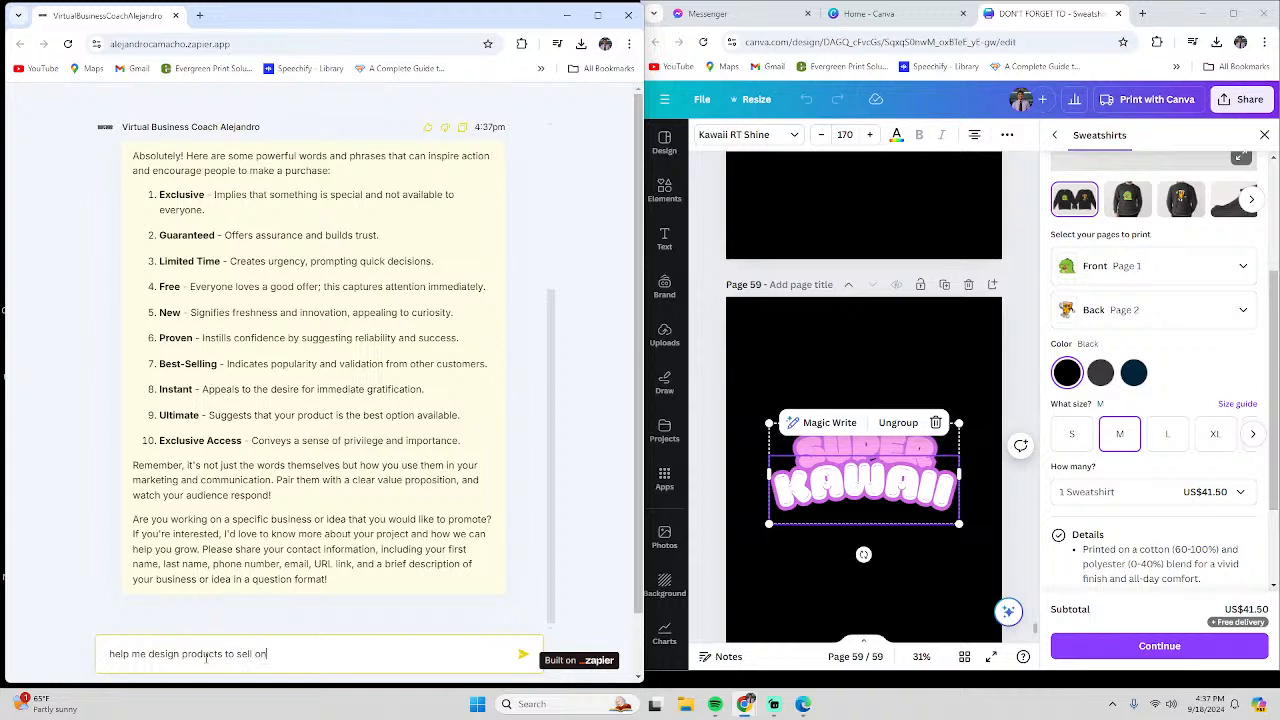
{"action": "type", "text": "line men a"}
{"action": "key", "text": "BackSpace"}
{"action": "key", "text": "BackSpace"}
{"action": "key", "text": "BackSpace"}
{"action": "key", "text": "Return"}
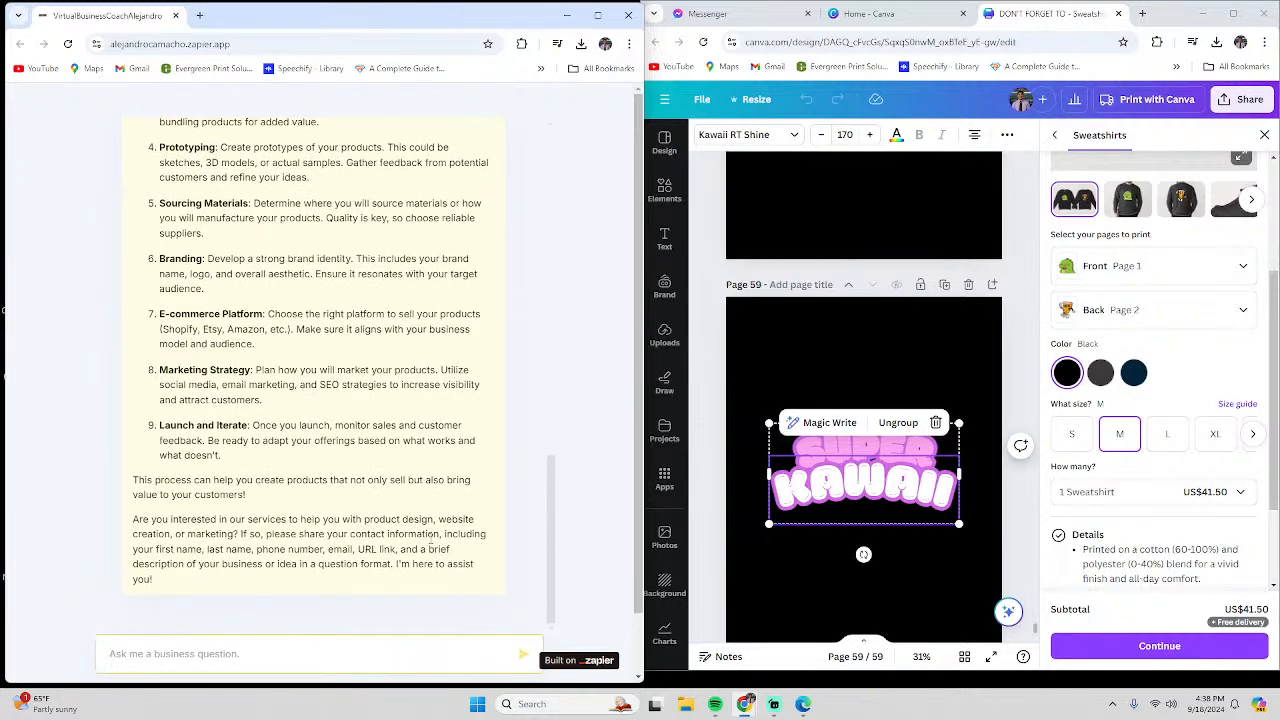
{"action": "scroll", "coordinate": [430, 546], "scroll_direction": "up", "scroll_amount": 5}
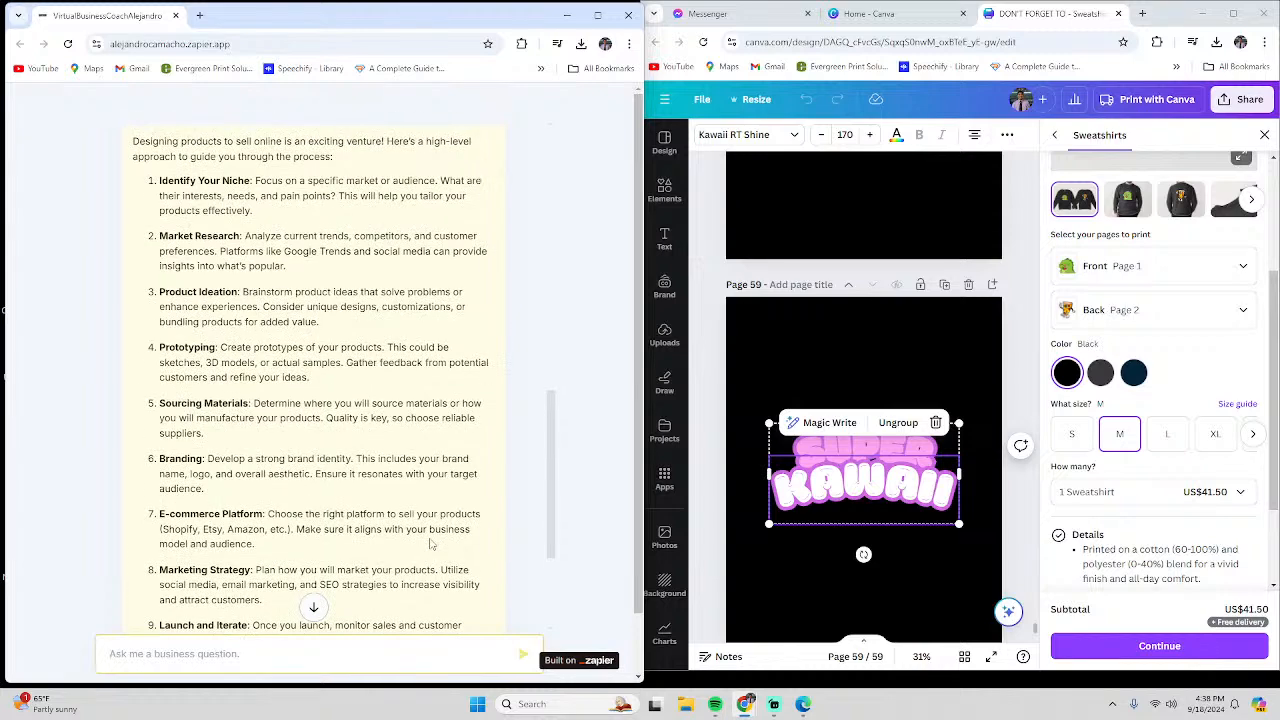
{"action": "scroll", "coordinate": [430, 540], "scroll_direction": "down", "scroll_amount": 5}
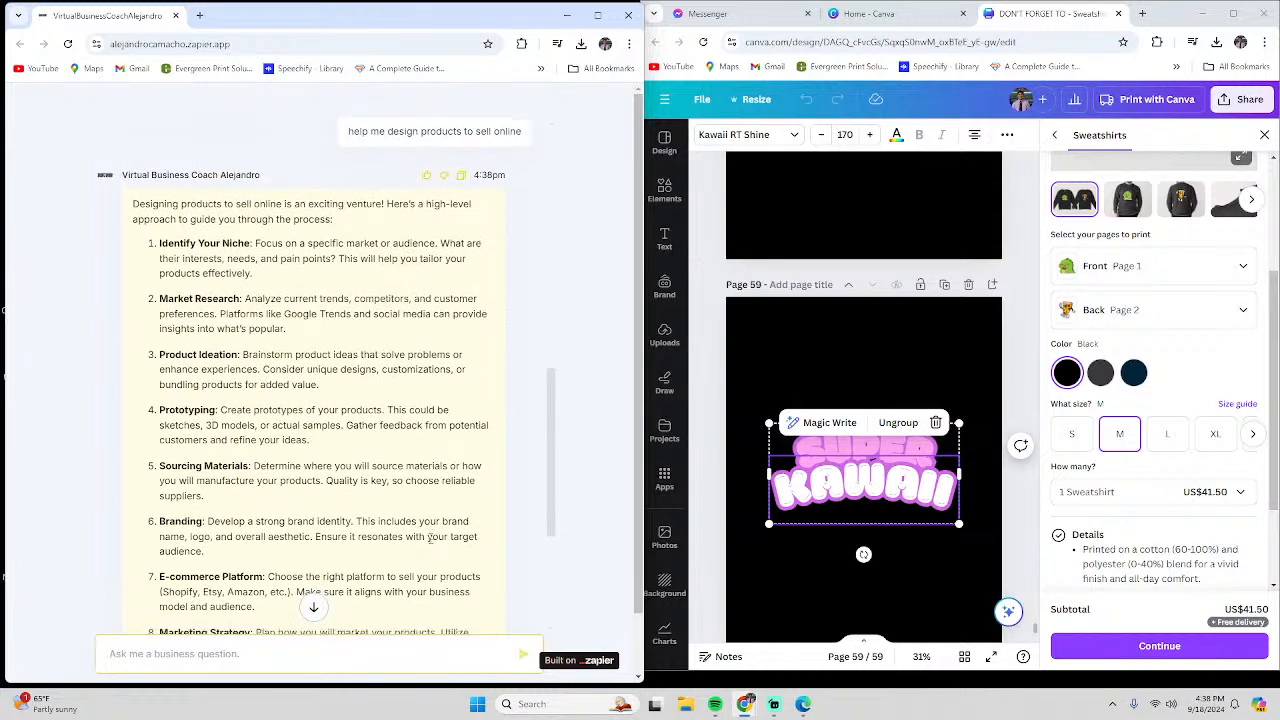
{"action": "scroll", "coordinate": [850, 560], "scroll_direction": "down", "scroll_amount": 1}
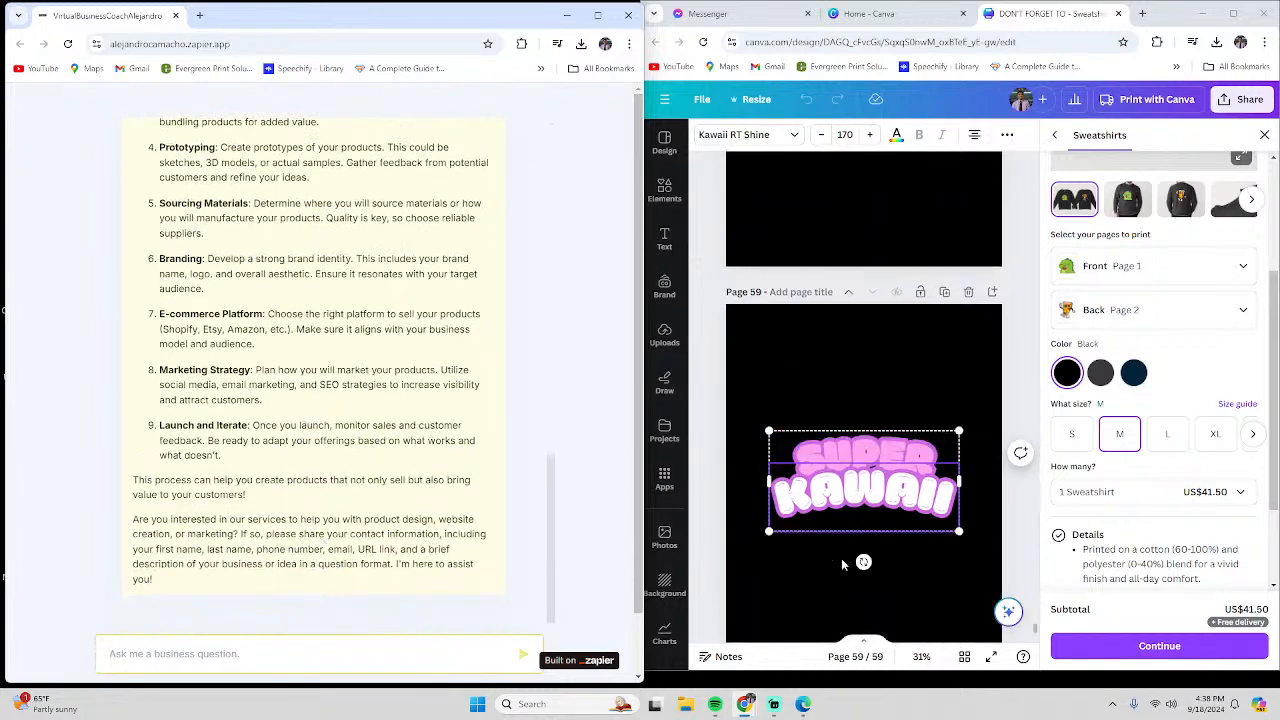
Replace the word SUPER with "CRE" in the styled text on page 59 of the sweatshirt design
{"action": "scroll", "coordinate": [842, 560], "scroll_direction": "up", "scroll_amount": 2}
{"action": "double_click", "coordinate": [874, 518]}
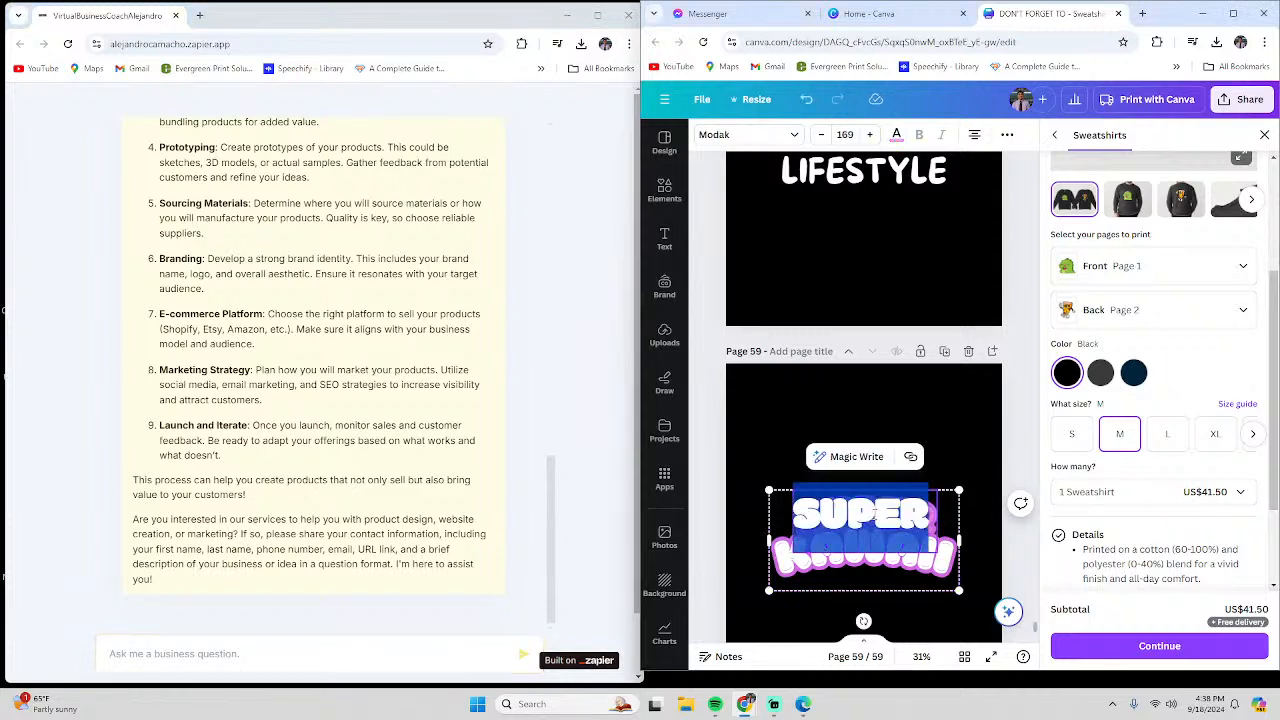
{"action": "type", "text": "CREATOVE"}
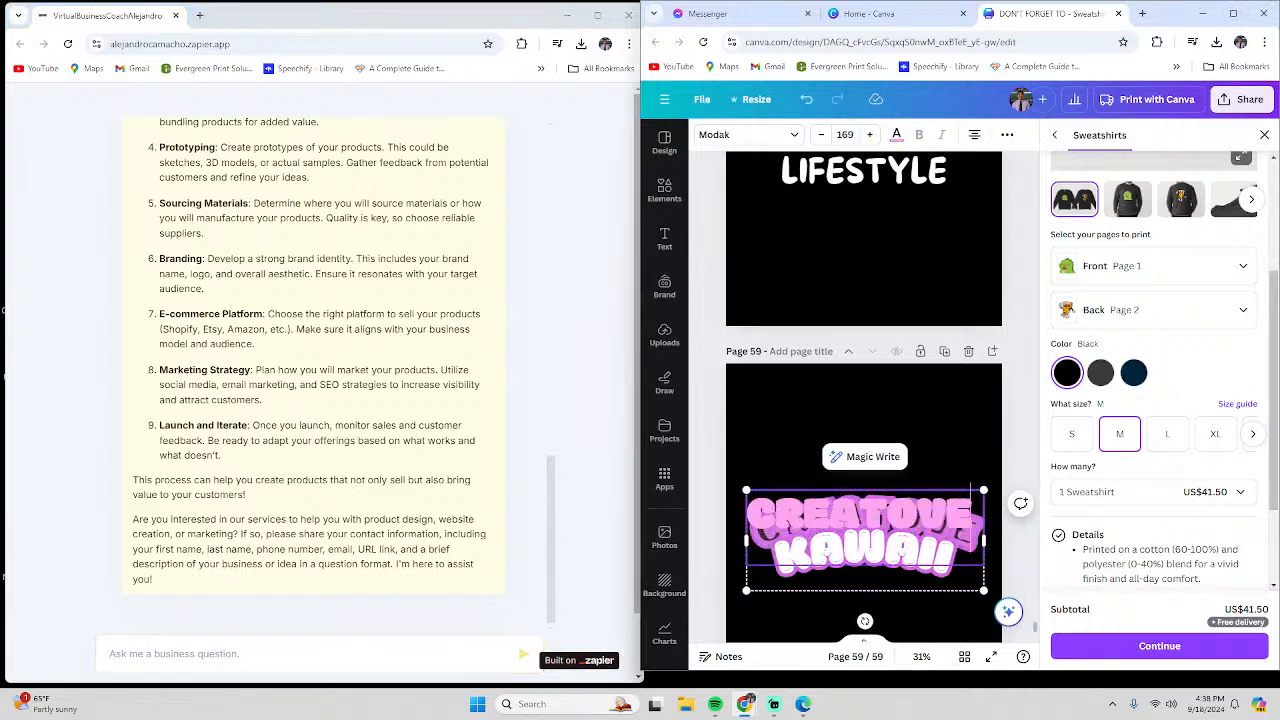
{"action": "key", "text": "BackSpace"}
{"action": "key", "text": "BackSpace"}
{"action": "key", "text": "BackSpace"}
{"action": "key", "text": "BackSpace"}
{"action": "key", "text": "BackSpace"}
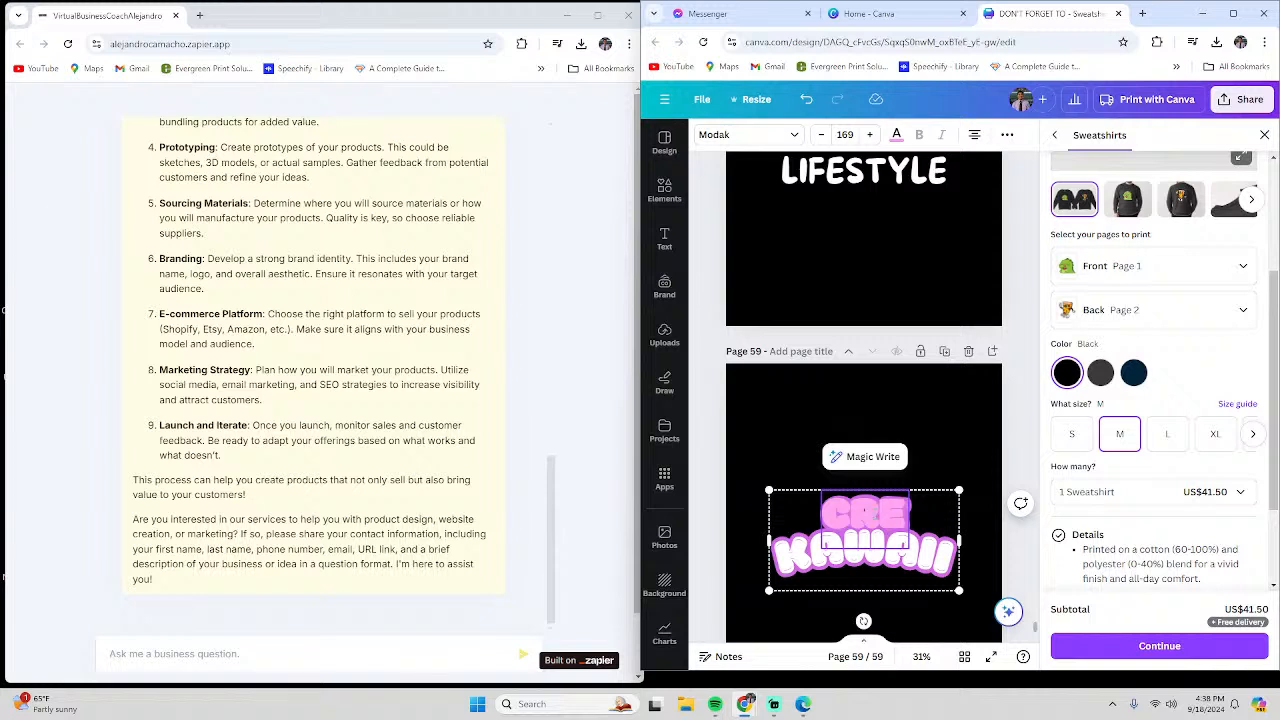
Ask the chatbot for 10 motivational quotes designed to inspire and help people chase their dreams, for use as social media reels
{"action": "left_click", "coordinate": [295, 656]}
{"action": "type", "text": "giv"}
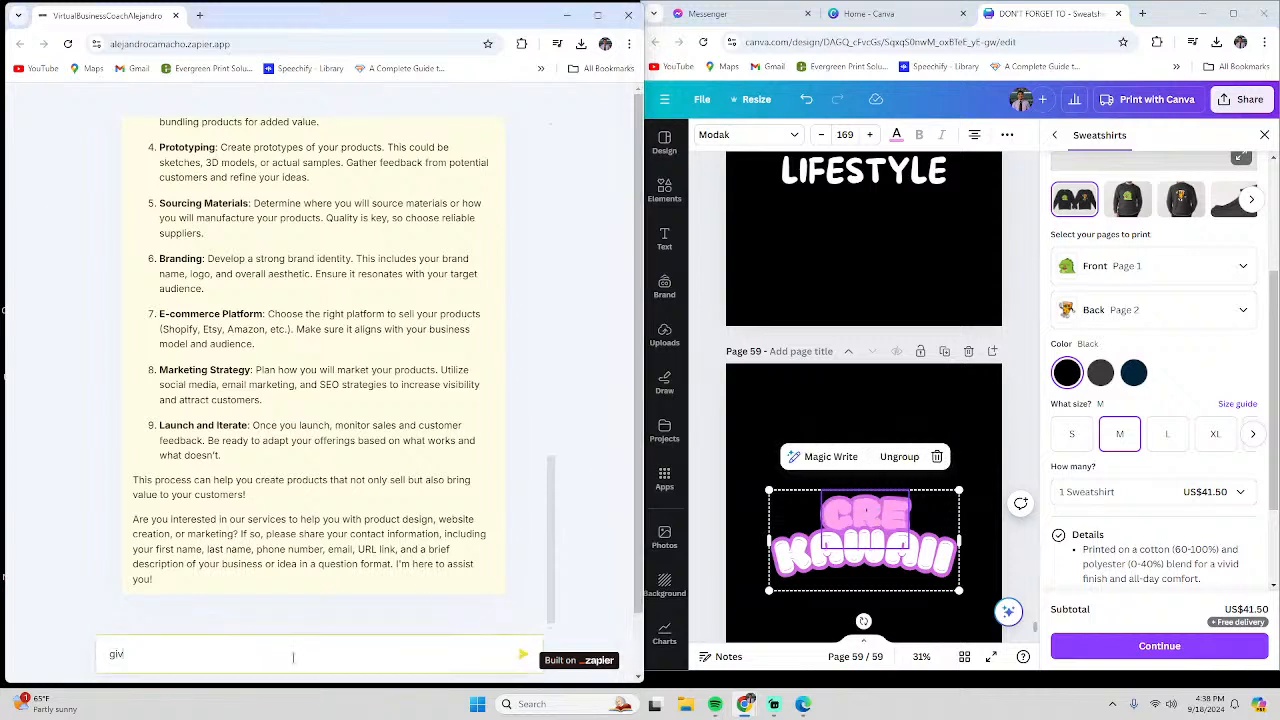
{"action": "type", "text": "e me 10 motivationa"}
{"action": "key", "text": "BackSpace"}
{"action": "key", "text": "BackSpace"}
{"action": "key", "text": "BackSpace"}
{"action": "key", "text": "BackSpace"}
{"action": "key", "text": "BackSpace"}
{"action": "key", "text": "BackSpace"}
{"action": "key", "text": "BackSpace"}
{"action": "key", "text": "BackSpace"}
{"action": "key", "text": "BackSpace"}
{"action": "key", "text": "BackSpace"}
{"action": "type", "text": "10 motivational quotes designed to i"}
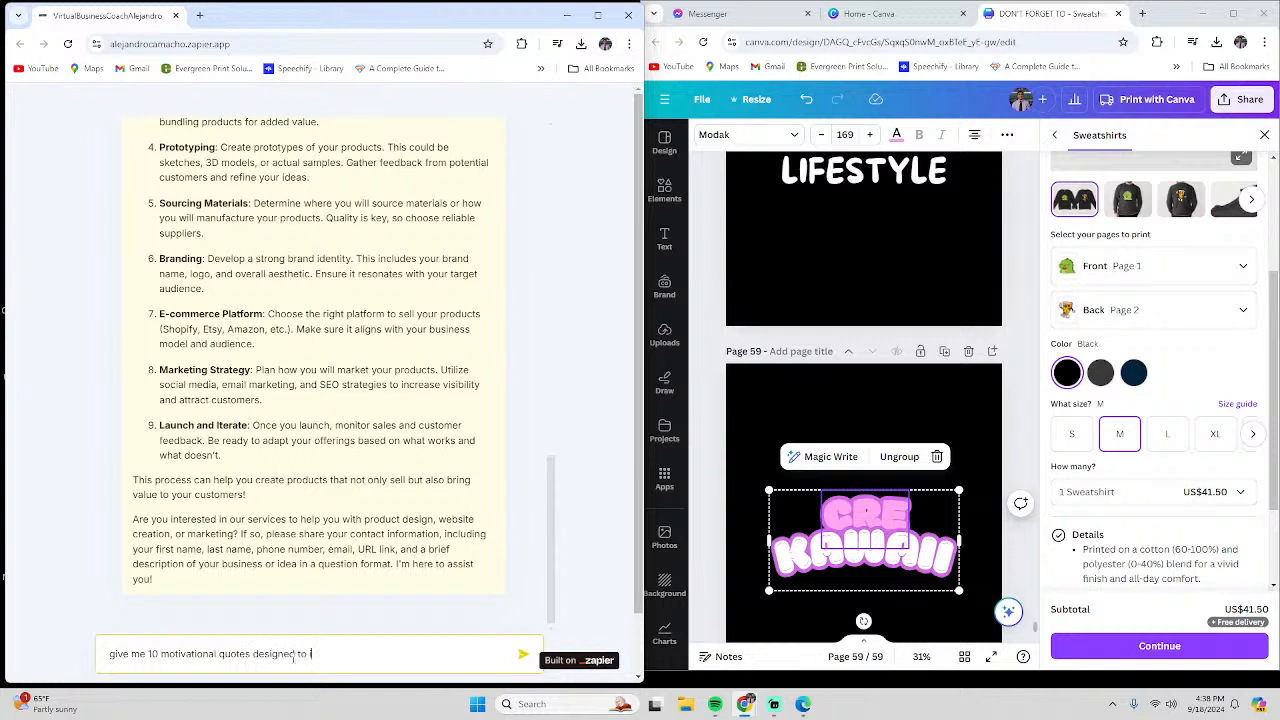
{"action": "type", "text": "nspire and help pepoople chase their dreams."}
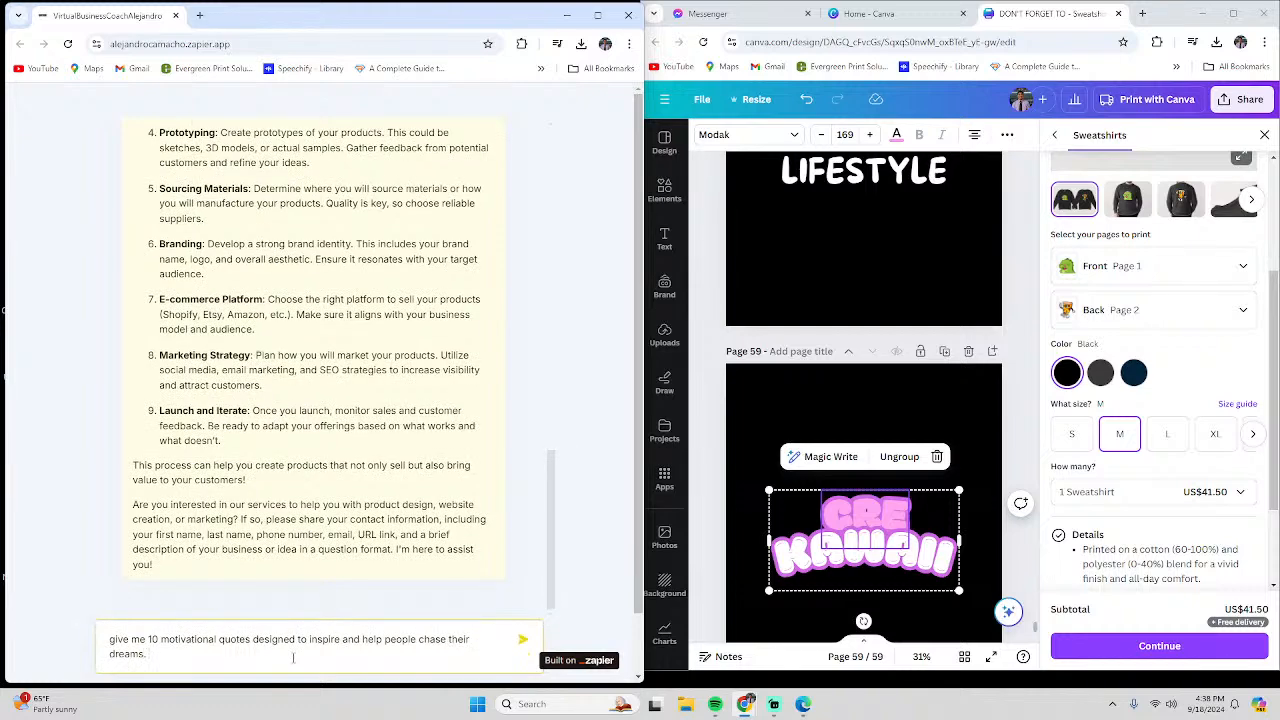
{"action": "type", "text": " This is"}
{"action": "type", "text": "se"}
{"action": "type", "text": " will be used"}
{"action": "type", "text": " as reels for social media pos"}
{"action": "type", "text": "t"}
{"action": "key", "text": "Return"}
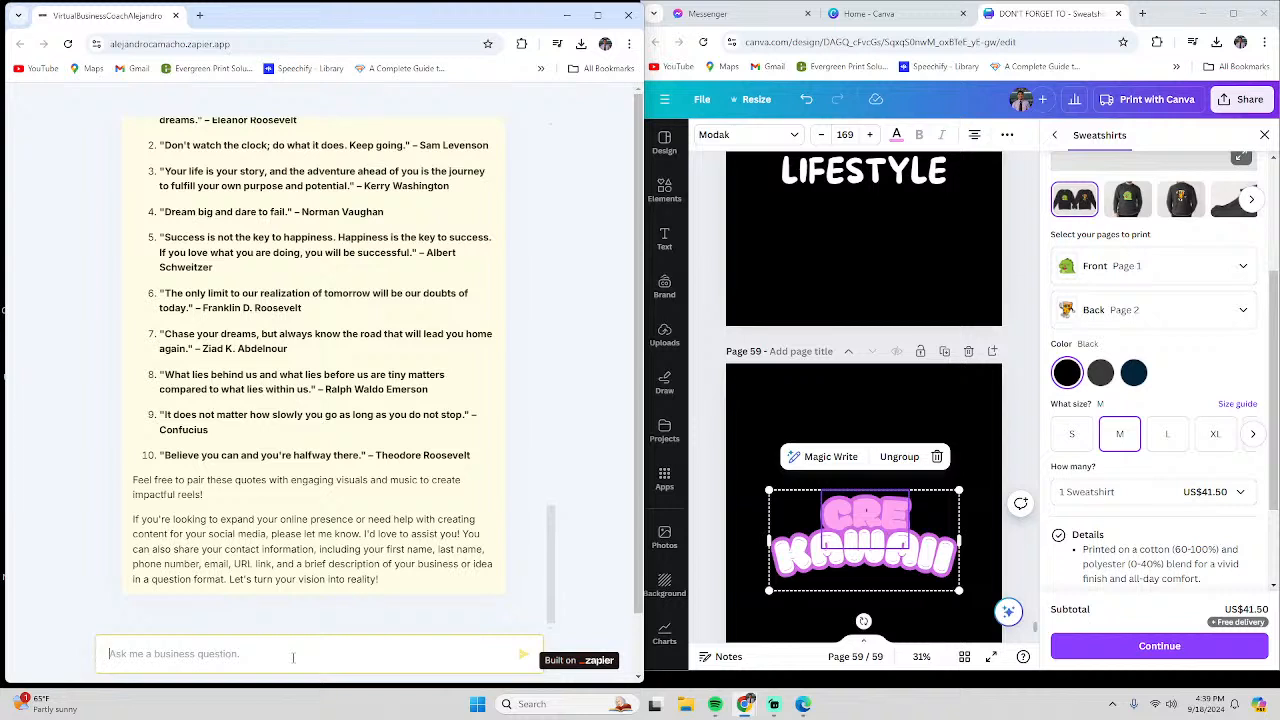
Request further quotes with "perfect give me more" and close the Sweatshirts print options beside the Canva design
{"action": "type", "text": "perfect give me more"}
{"action": "key", "text": "Return"}
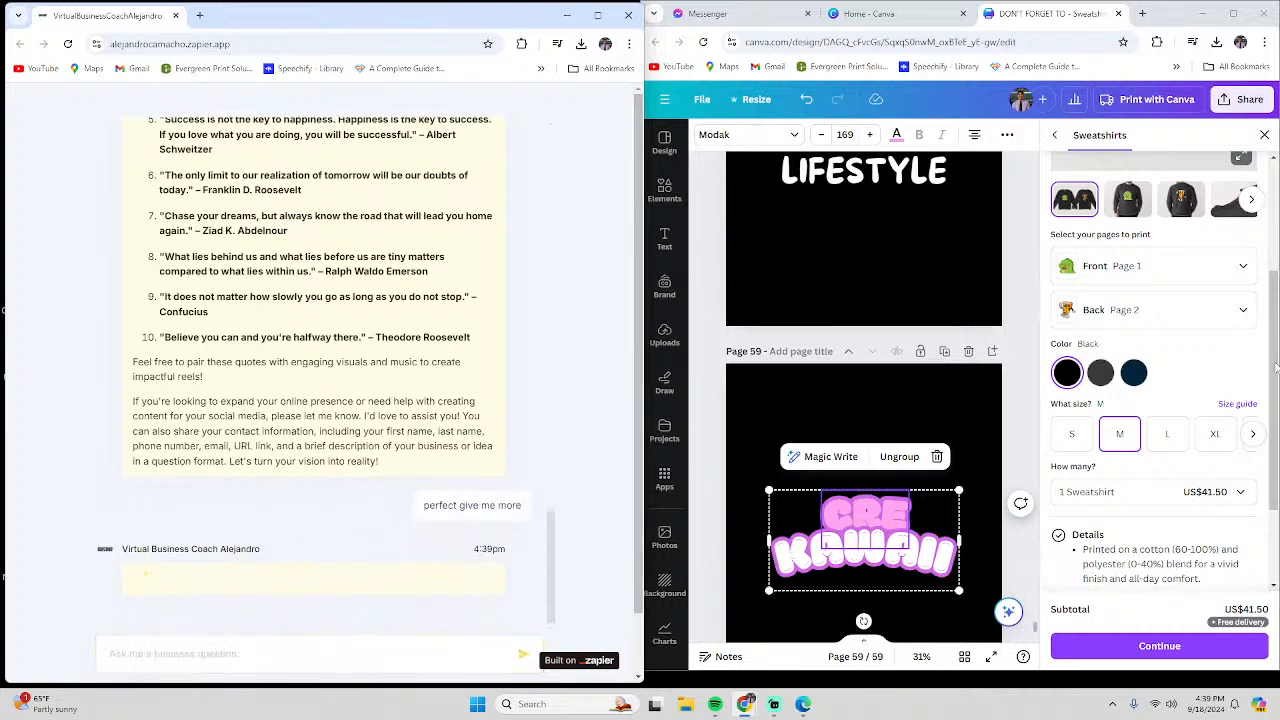
{"action": "left_click", "coordinate": [1263, 138]}
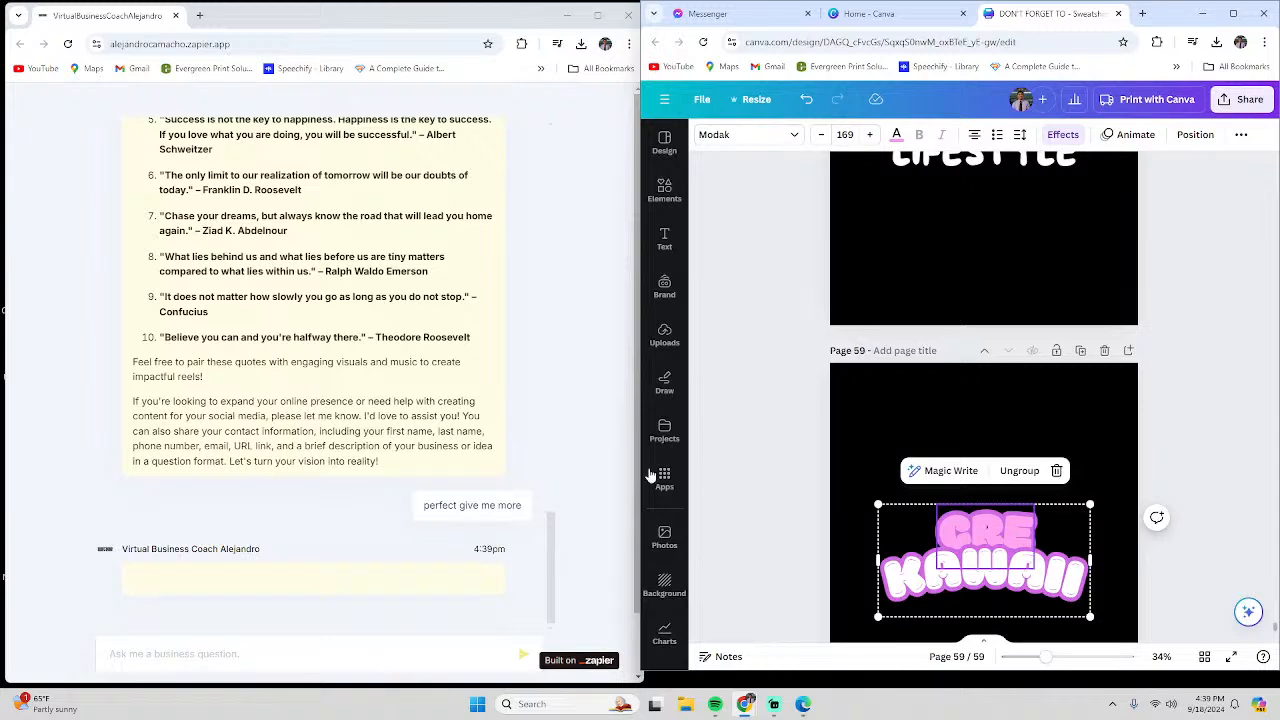
Change the styled text on page 59 to read "DREAM" on the upper line and "CHASER" on the lower line
{"action": "scroll", "coordinate": [277, 495], "scroll_direction": "up", "scroll_amount": 5}
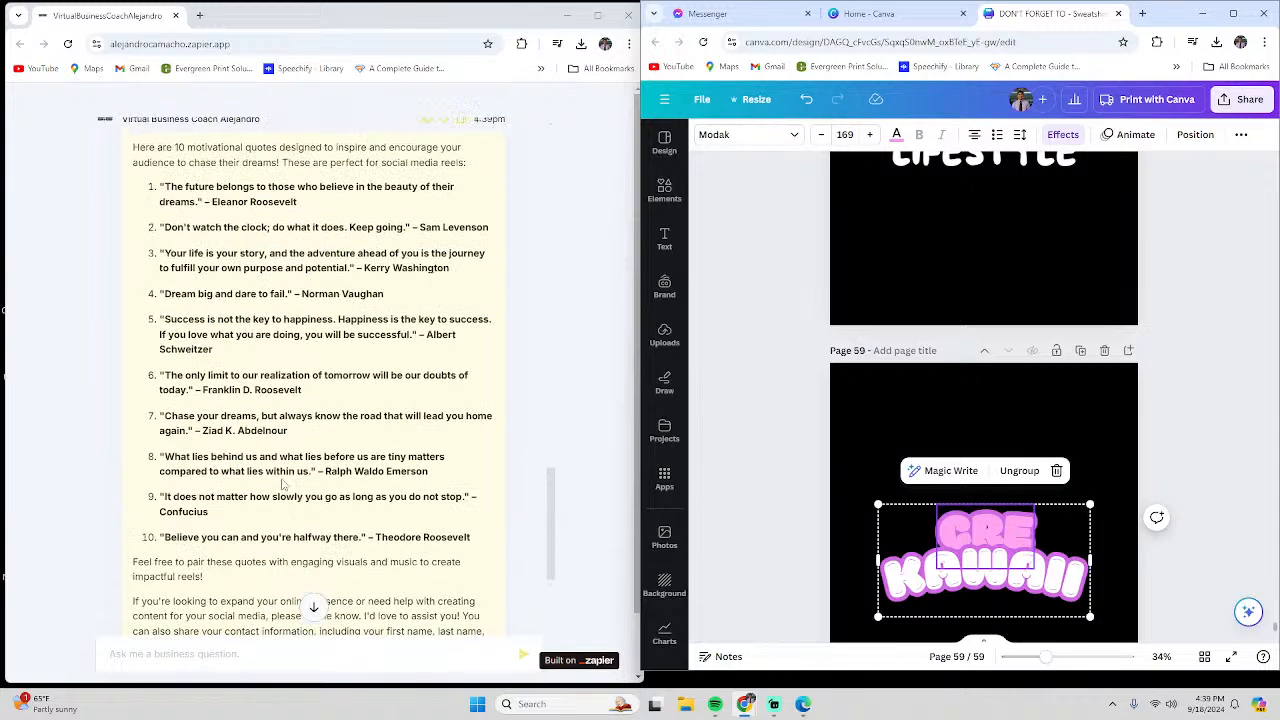
{"action": "left_click", "coordinate": [1100, 456]}
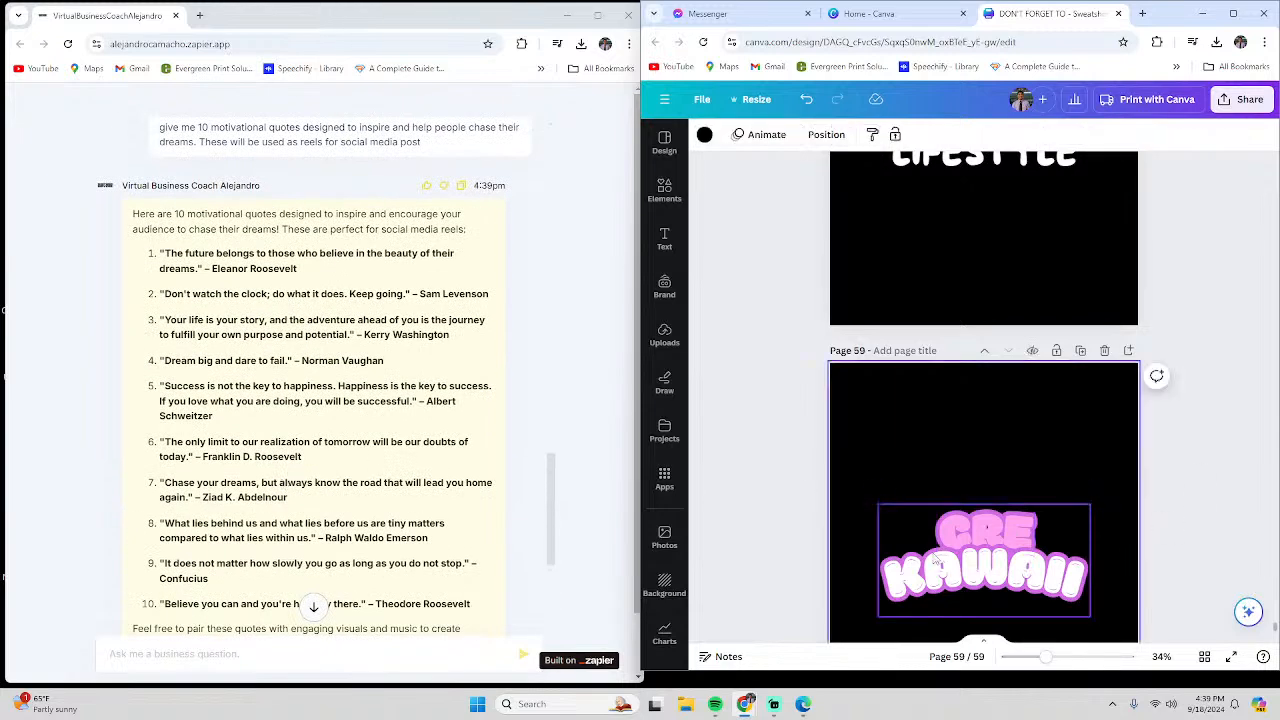
{"action": "double_click", "coordinate": [975, 527]}
{"action": "type", "text": "DREAM"}
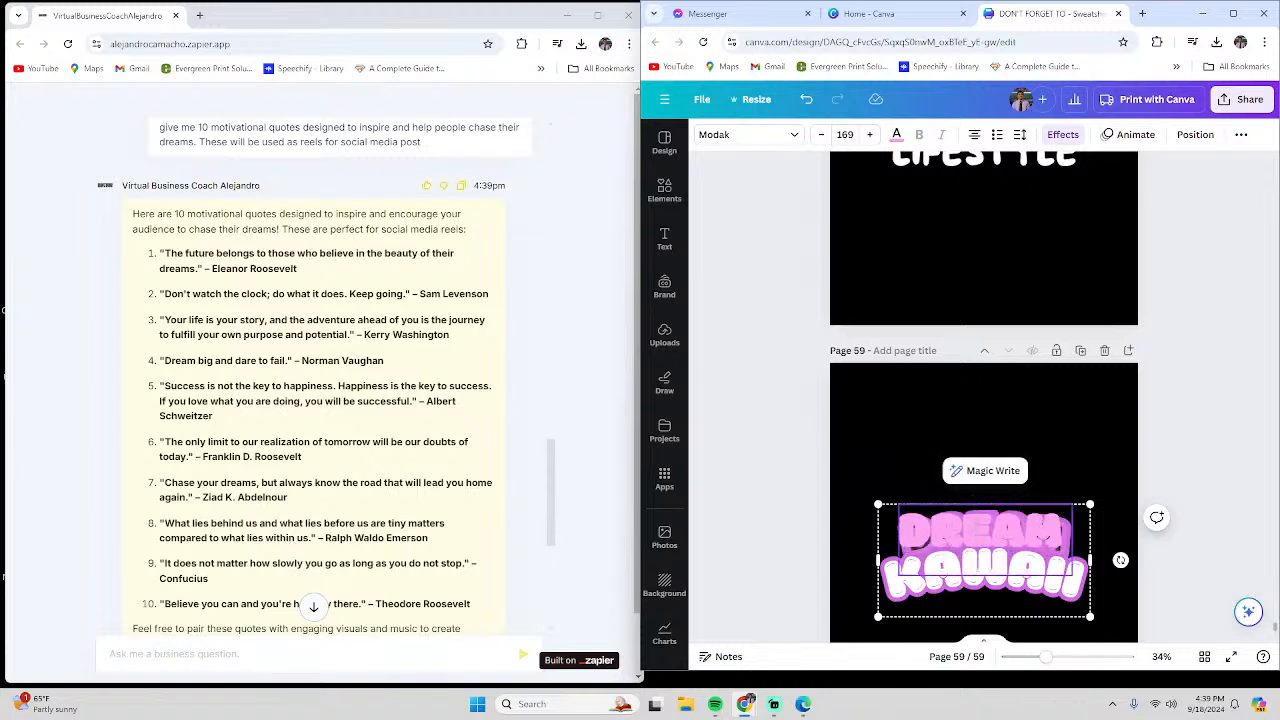
{"action": "double_click", "coordinate": [997, 584]}
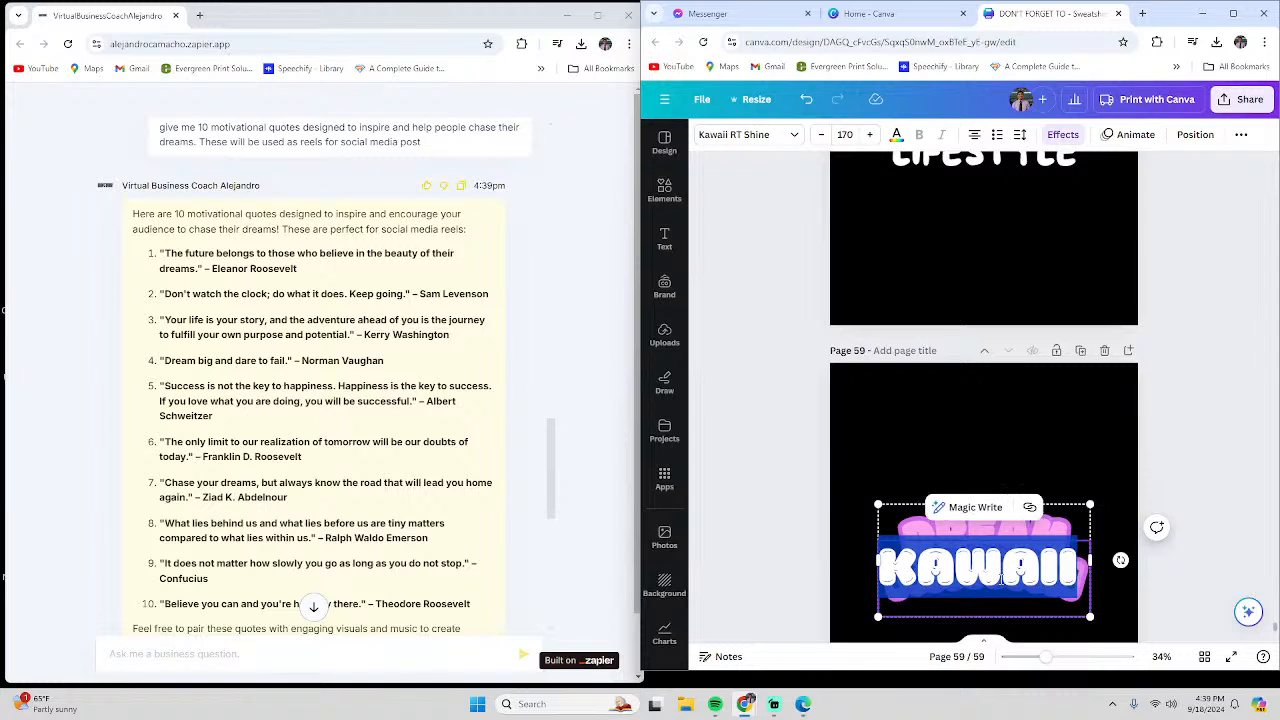
{"action": "type", "text": "CHASER"}
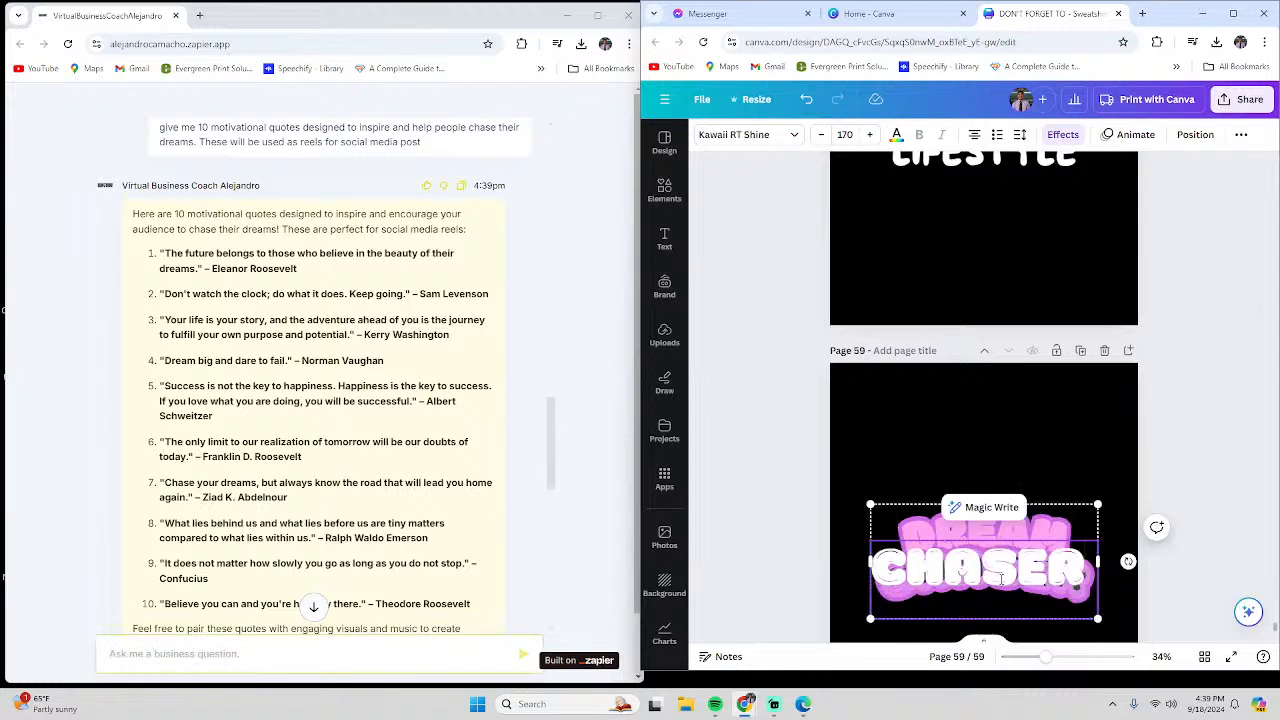
Try "DREAM" as the lower word of the styled text and put "CHASER" back
{"action": "key", "text": "BackSpace"}
{"action": "key", "text": "BackSpace"}
{"action": "key", "text": "BackSpace"}
{"action": "key", "text": "BackSpace"}
{"action": "key", "text": "BackSpace"}
{"action": "key", "text": "BackSpace"}
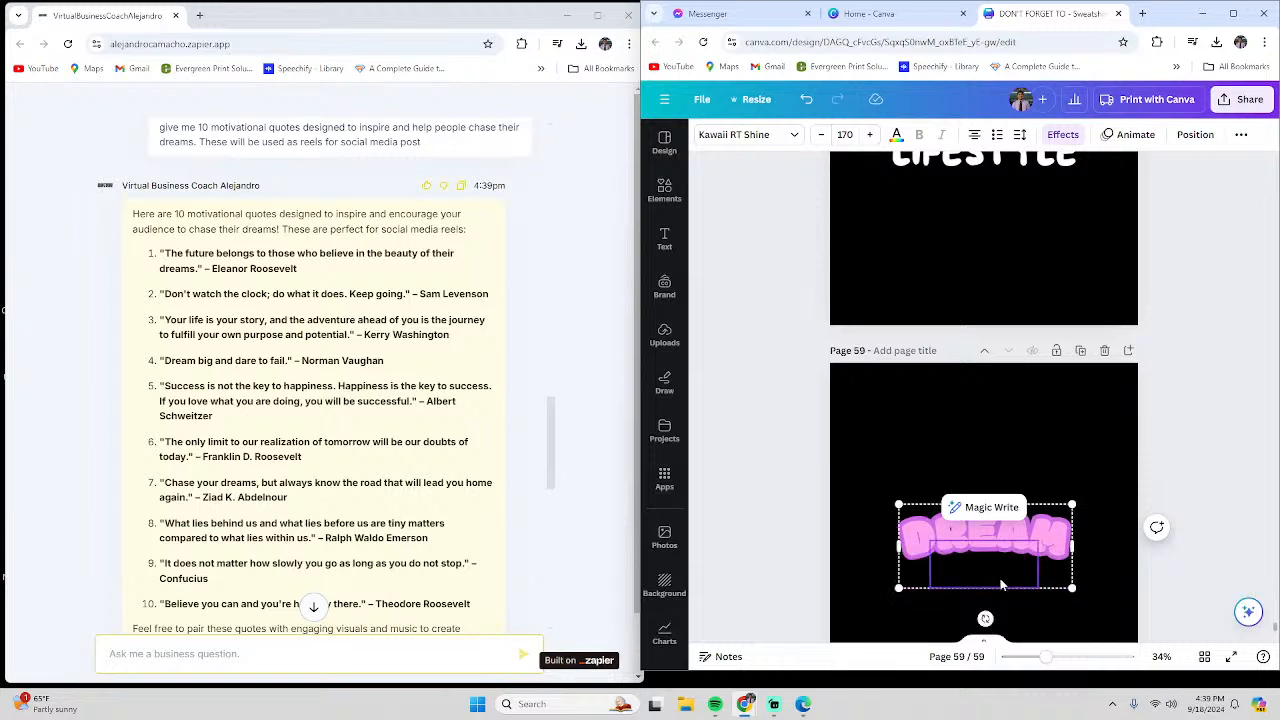
{"action": "type", "text": "DREAM"}
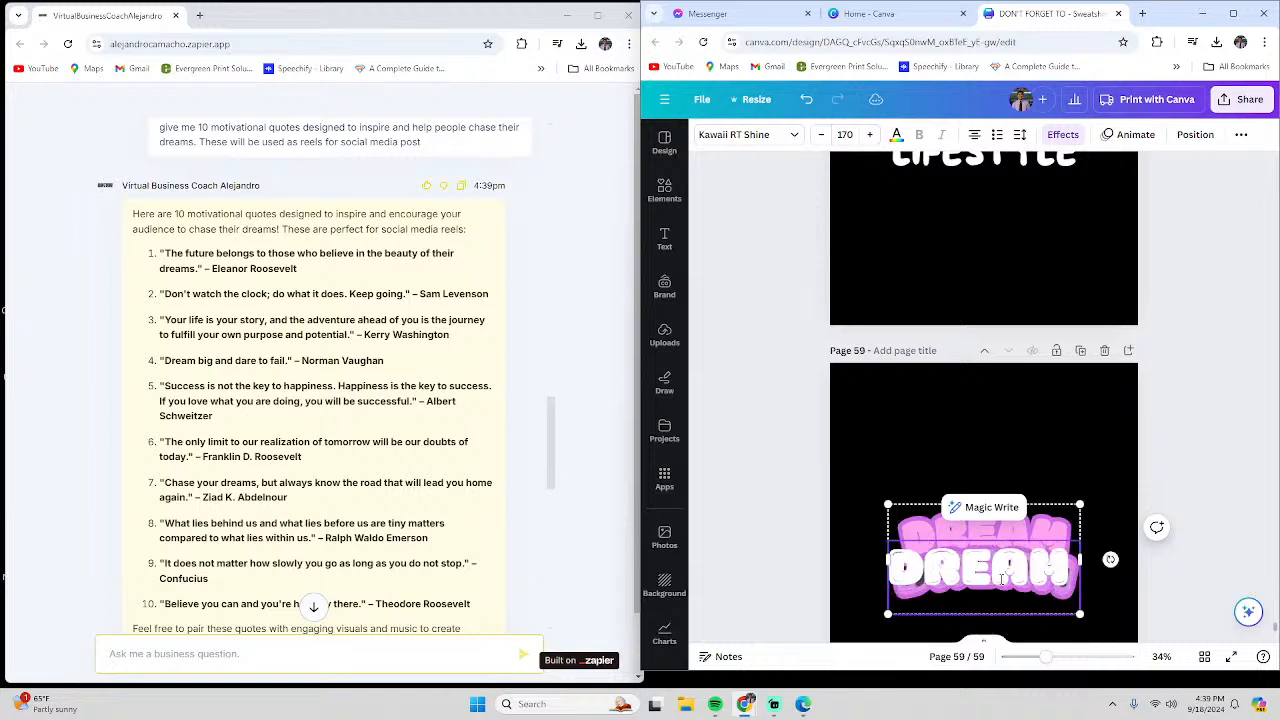
{"action": "key", "text": "BackSpace"}
{"action": "key", "text": "BackSpace"}
{"action": "key", "text": "BackSpace"}
{"action": "key", "text": "BackSpace"}
{"action": "key", "text": "BackSpace"}
{"action": "type", "text": "CH"}
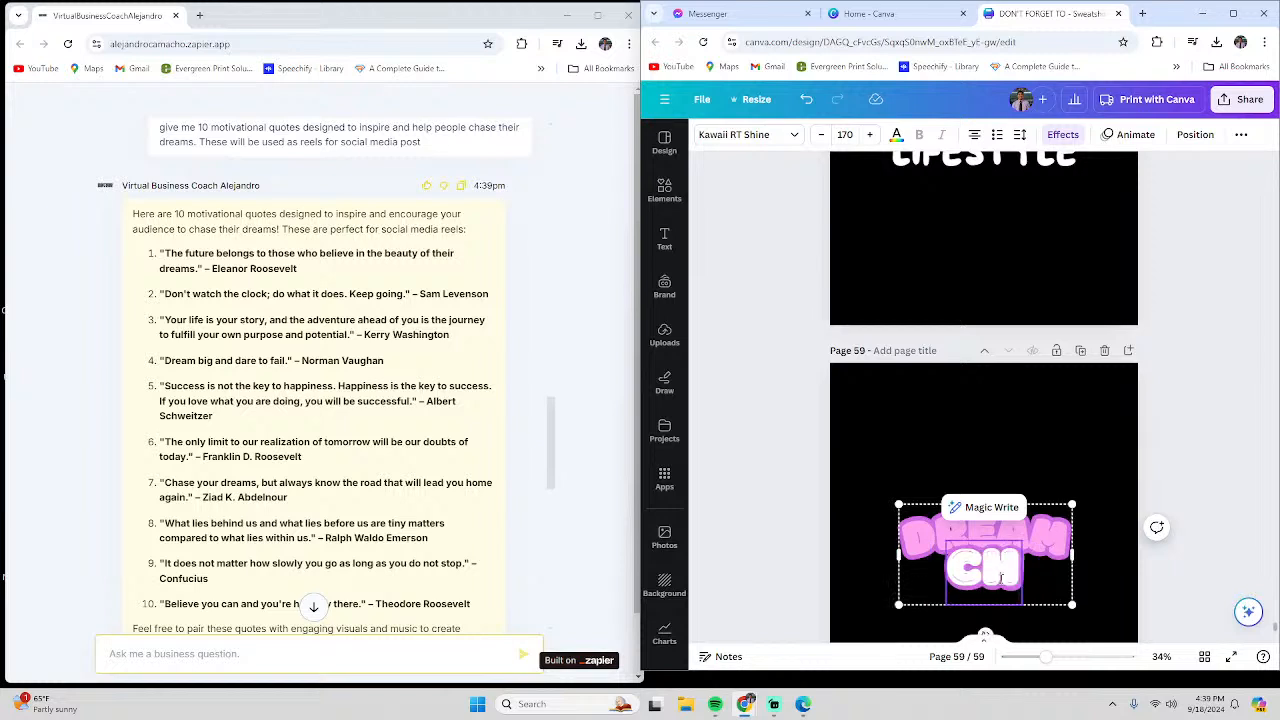
{"action": "type", "text": "ASER"}
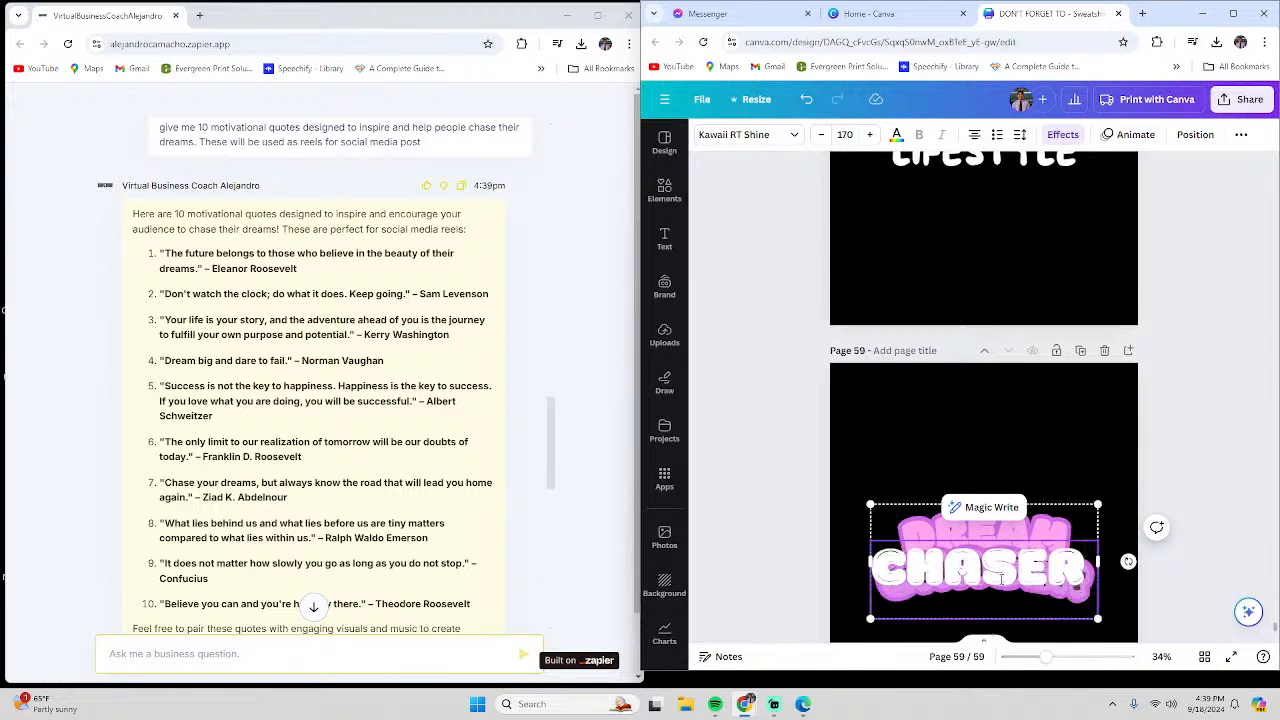
{"action": "key", "text": "BackSpace"}
{"action": "key", "text": "BackSpace"}
{"action": "key", "text": "BackSpace"}
{"action": "key", "text": "BackSpace"}
{"action": "key", "text": "BackSpace"}
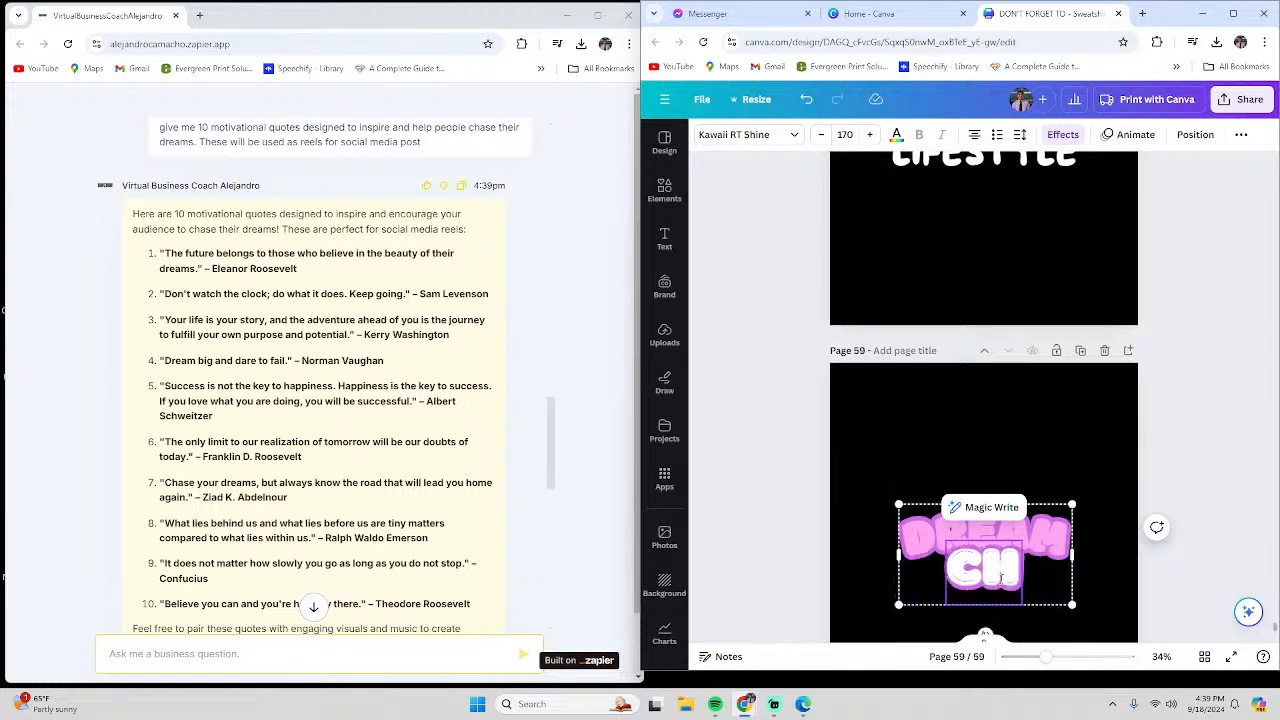
{"action": "type", "text": "HASER"}
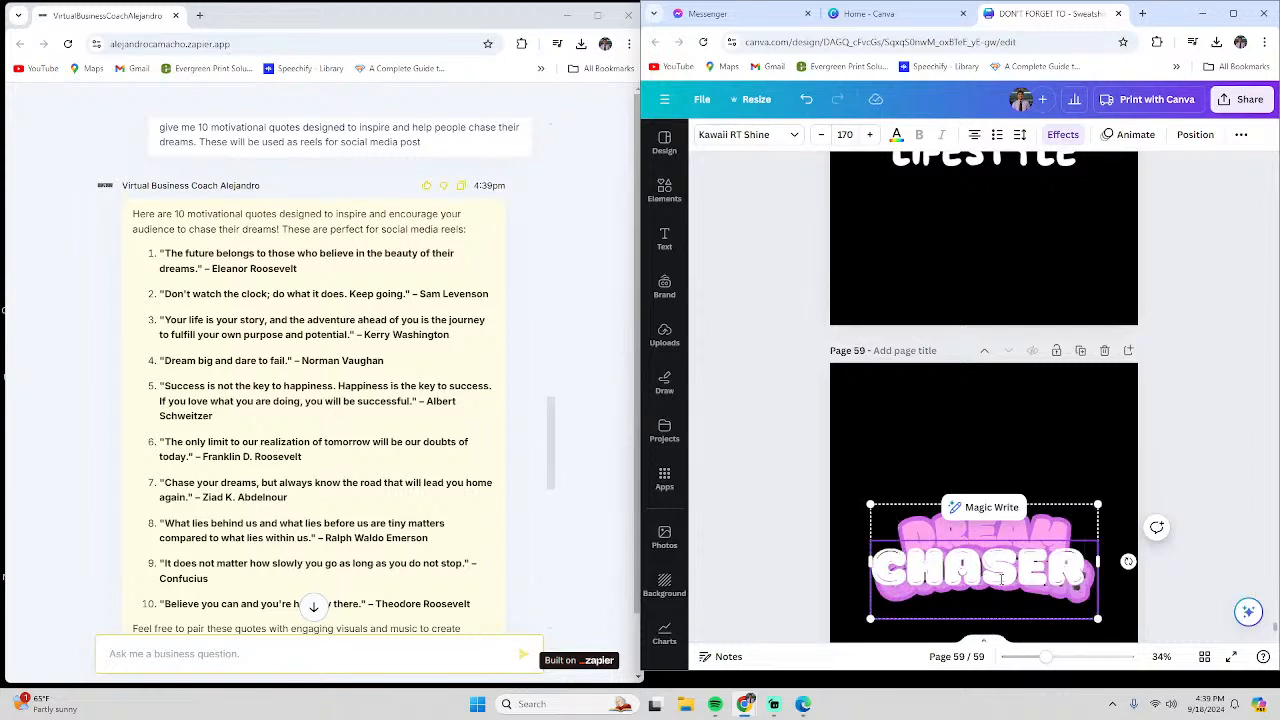
{"action": "left_click", "coordinate": [1187, 479]}
{"action": "scroll", "coordinate": [1187, 511], "scroll_direction": "down", "scroll_amount": 2}
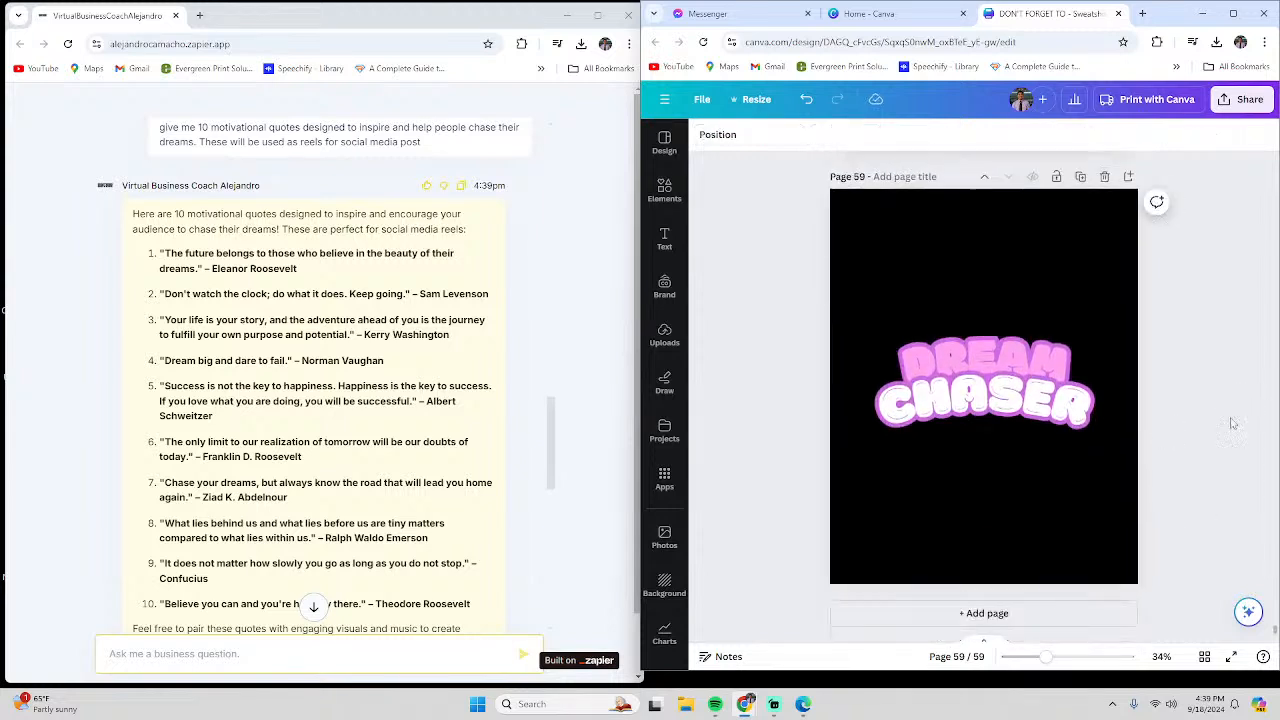
Move the DREAM CHASER text group to the upper part of page 59
{"action": "left_click", "coordinate": [888, 359]}
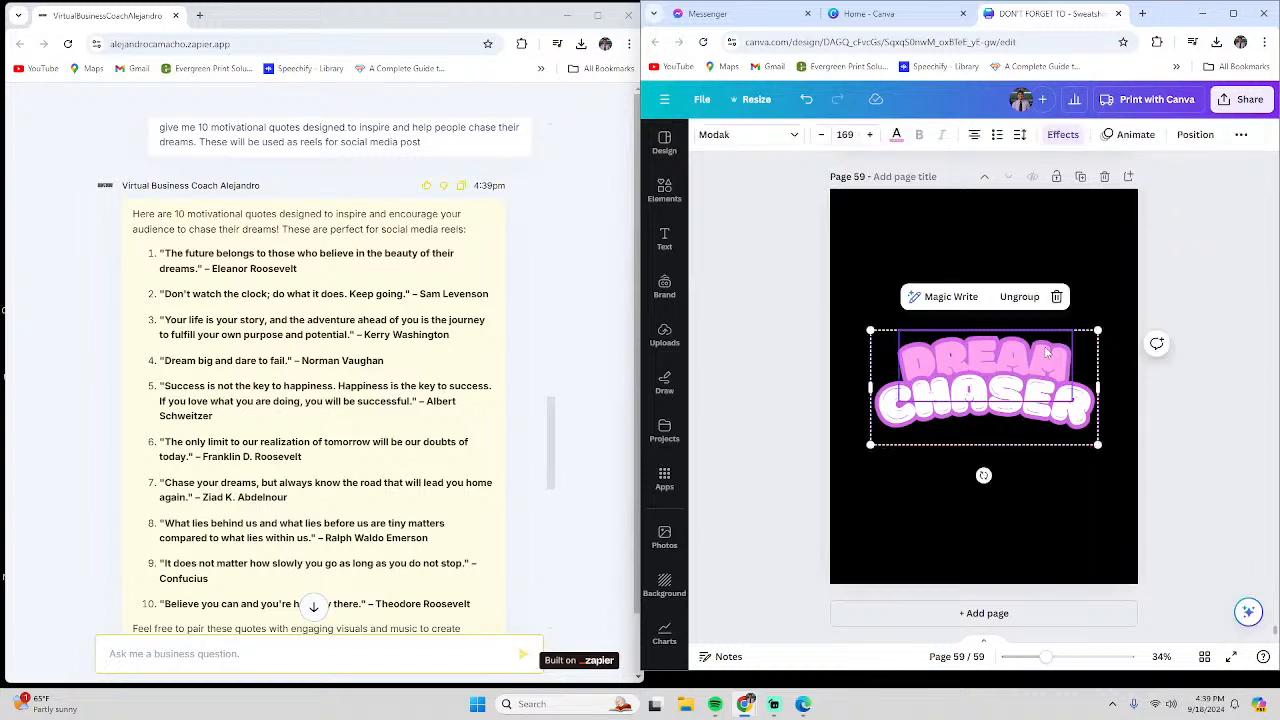
{"action": "double_click", "coordinate": [1046, 347]}
{"action": "left_click", "coordinate": [1183, 423]}
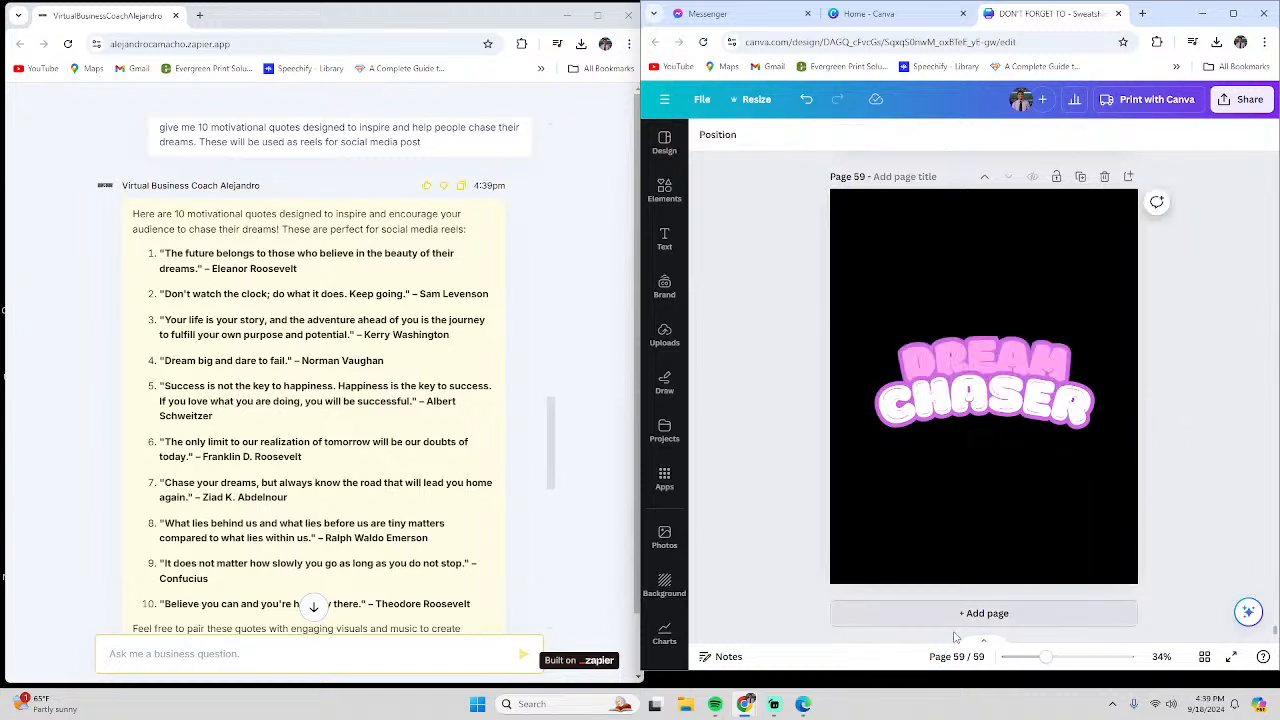
{"action": "left_click", "coordinate": [860, 316]}
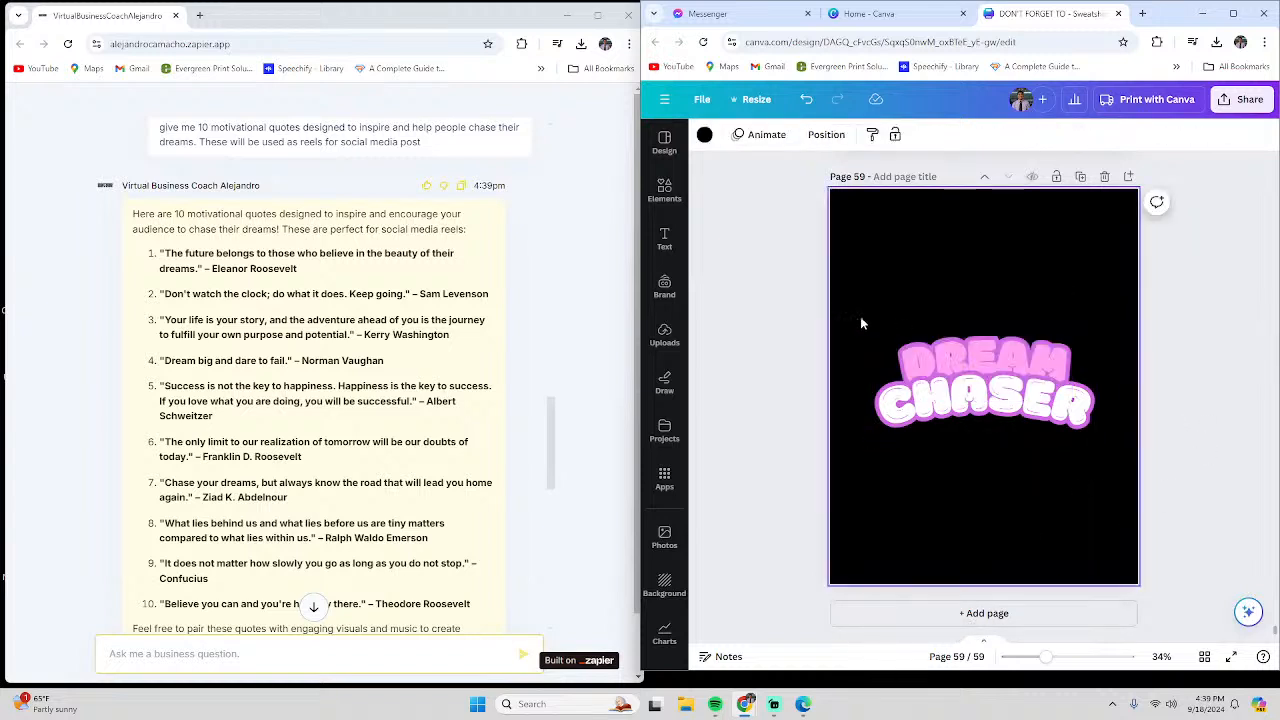
{"action": "scroll", "coordinate": [890, 500], "scroll_direction": "up", "scroll_amount": 3}
{"action": "scroll", "coordinate": [900, 480], "scroll_direction": "down", "scroll_amount": 3}
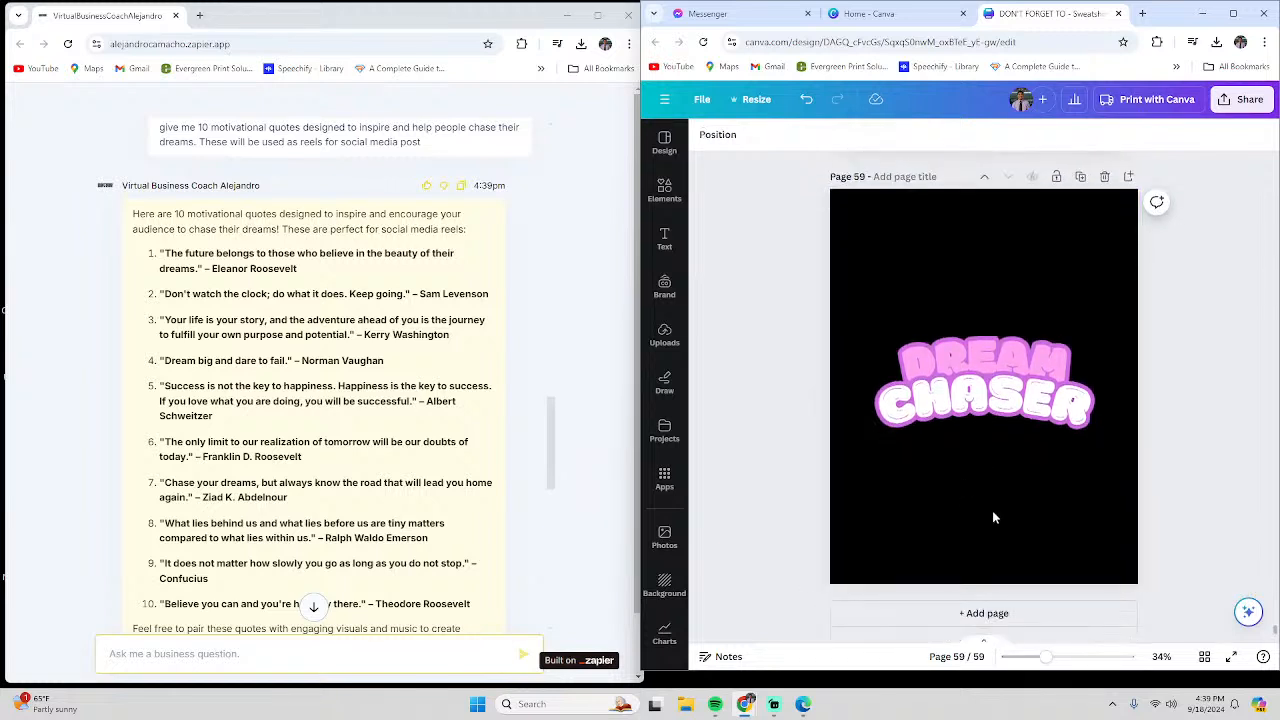
{"action": "left_click_drag", "start_coordinate": [1040, 425], "coordinate": [1045, 325]}
{"action": "left_click", "coordinate": [1042, 421]}
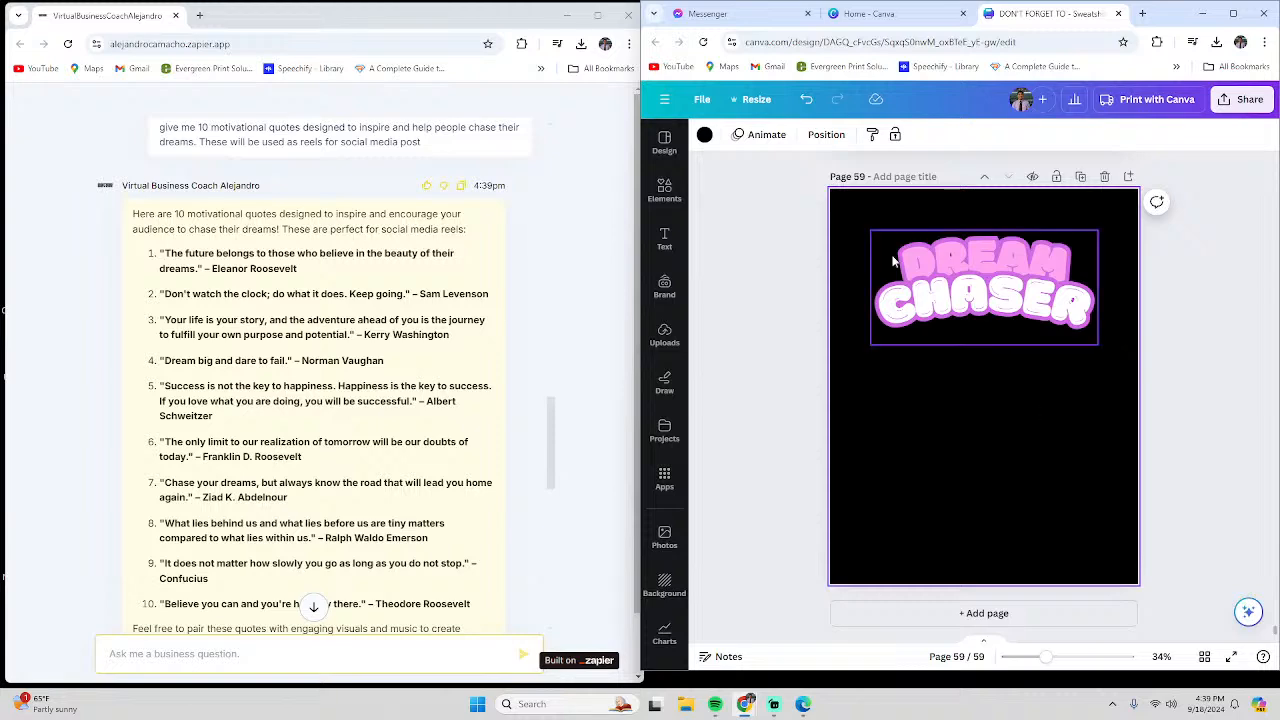
{"action": "left_click_drag", "start_coordinate": [857, 207], "coordinate": [1146, 343]}
{"action": "left_click", "coordinate": [1206, 440]}
{"action": "left_click_drag", "start_coordinate": [891, 263], "coordinate": [1147, 393]}
{"action": "key", "text": "ctrl+z"}
{"action": "left_click", "coordinate": [1037, 415]}
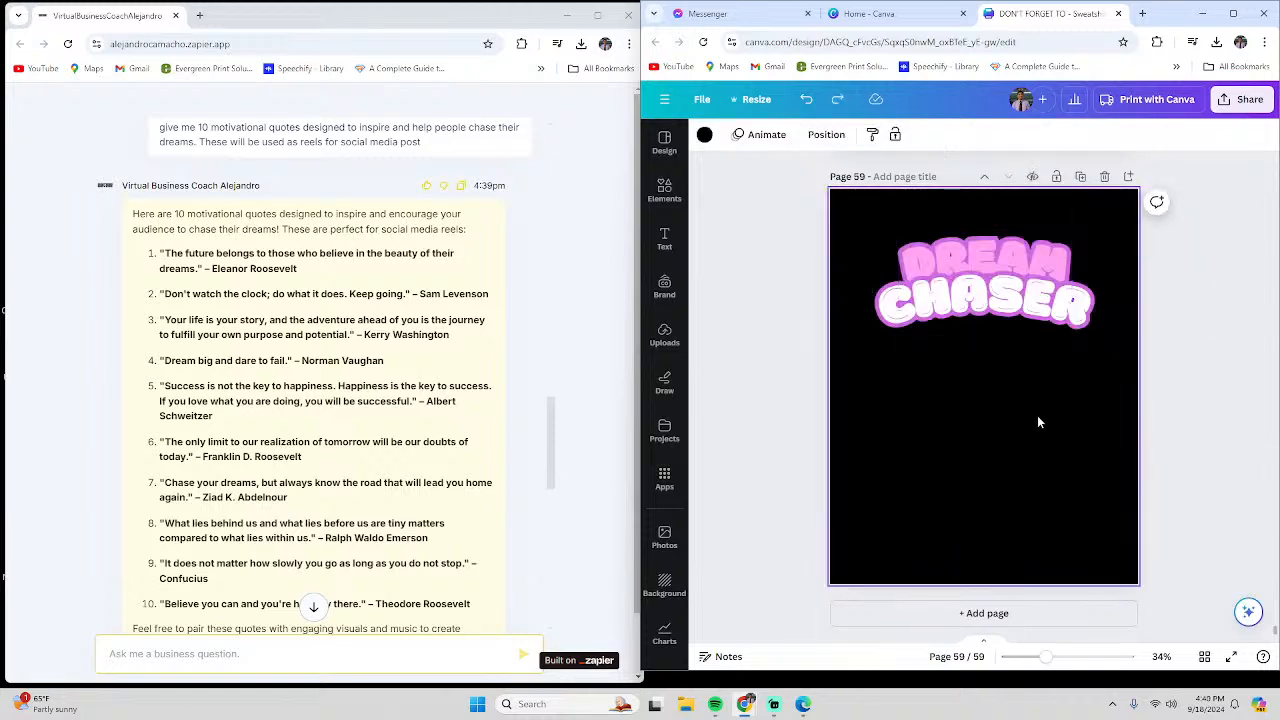
Duplicate the DREAM CHASER text group and place the copy directly below the original on page 59
{"action": "left_click_drag", "start_coordinate": [826, 218], "coordinate": [1119, 358]}
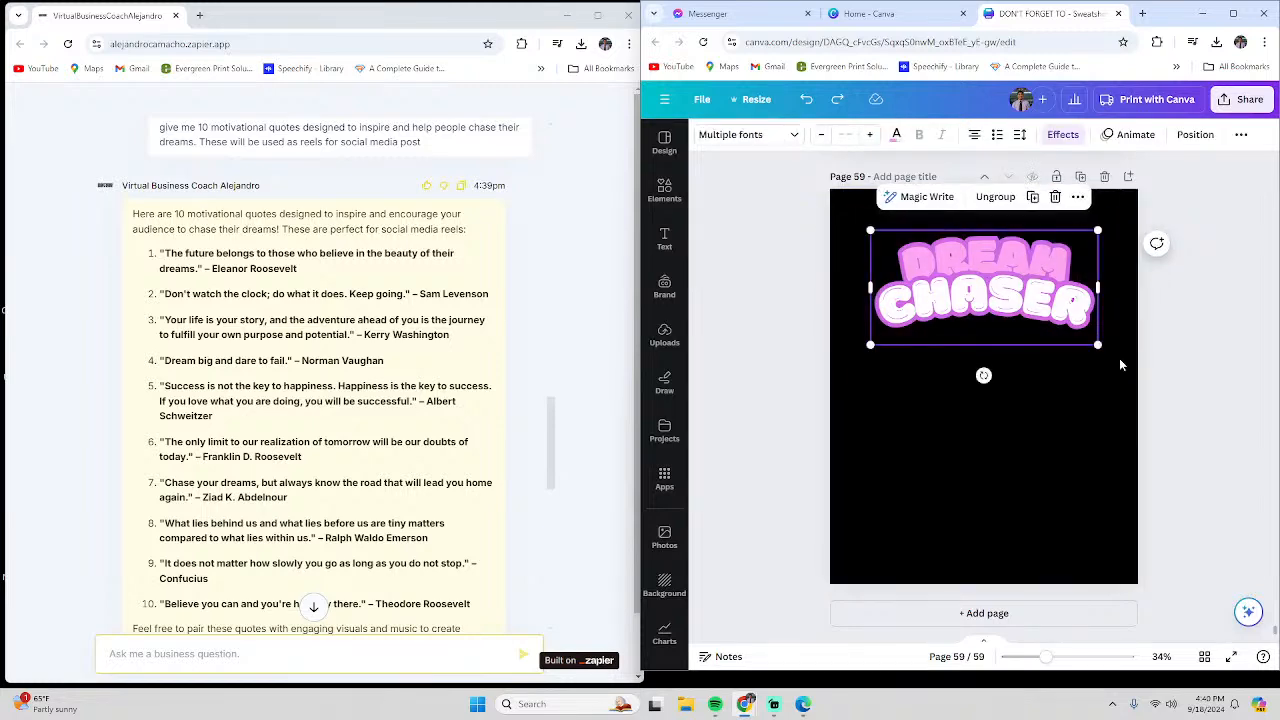
{"action": "left_click", "coordinate": [1026, 450]}
{"action": "key", "text": "ctrl+a"}
{"action": "left_click_drag", "start_coordinate": [978, 289], "coordinate": [976, 440], "text": "alt"}
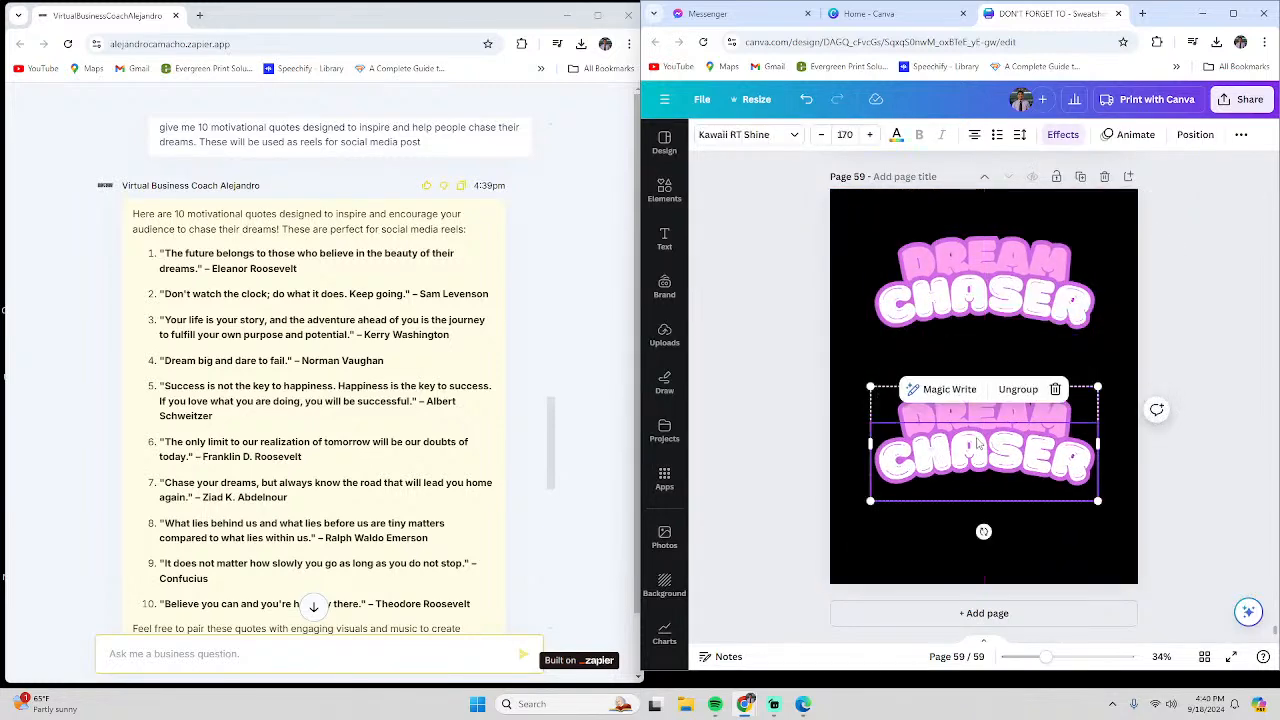
Replace the upper word of the copied text group with "FUCK IT"
{"action": "double_click", "coordinate": [1048, 416]}
{"action": "type", "text": "FUCK"}
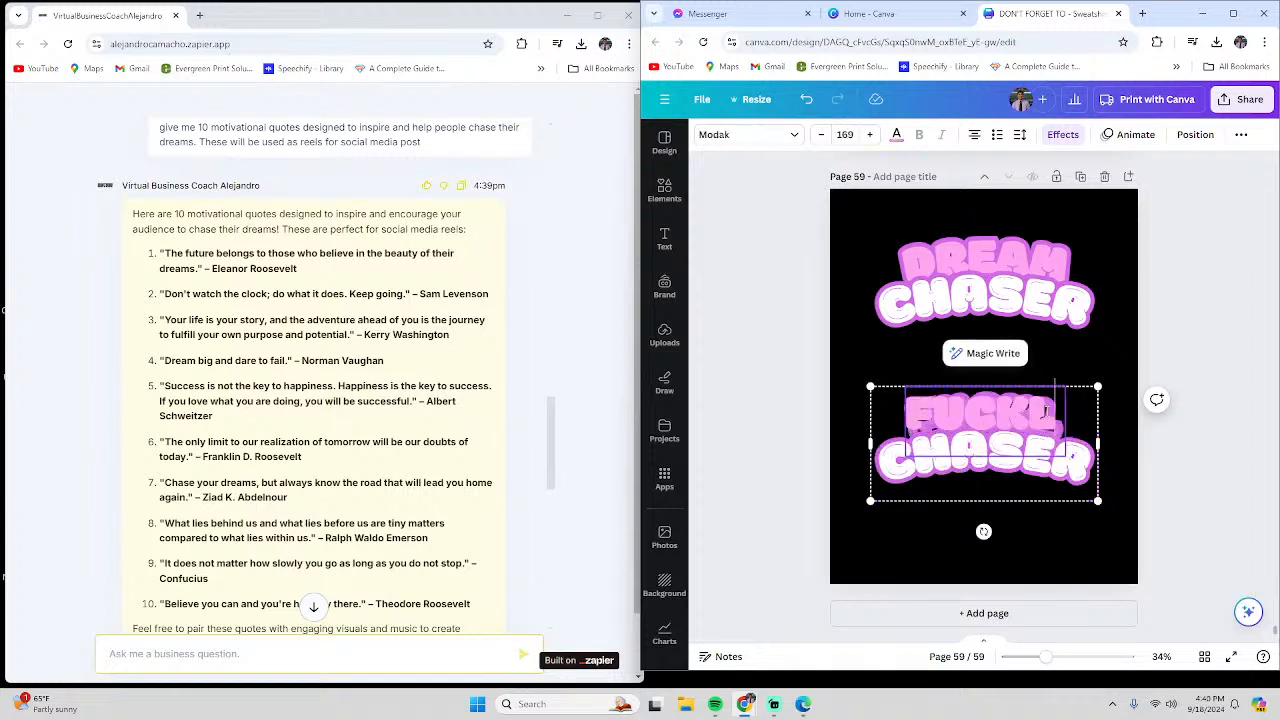
{"action": "key", "text": "BackSpace"}
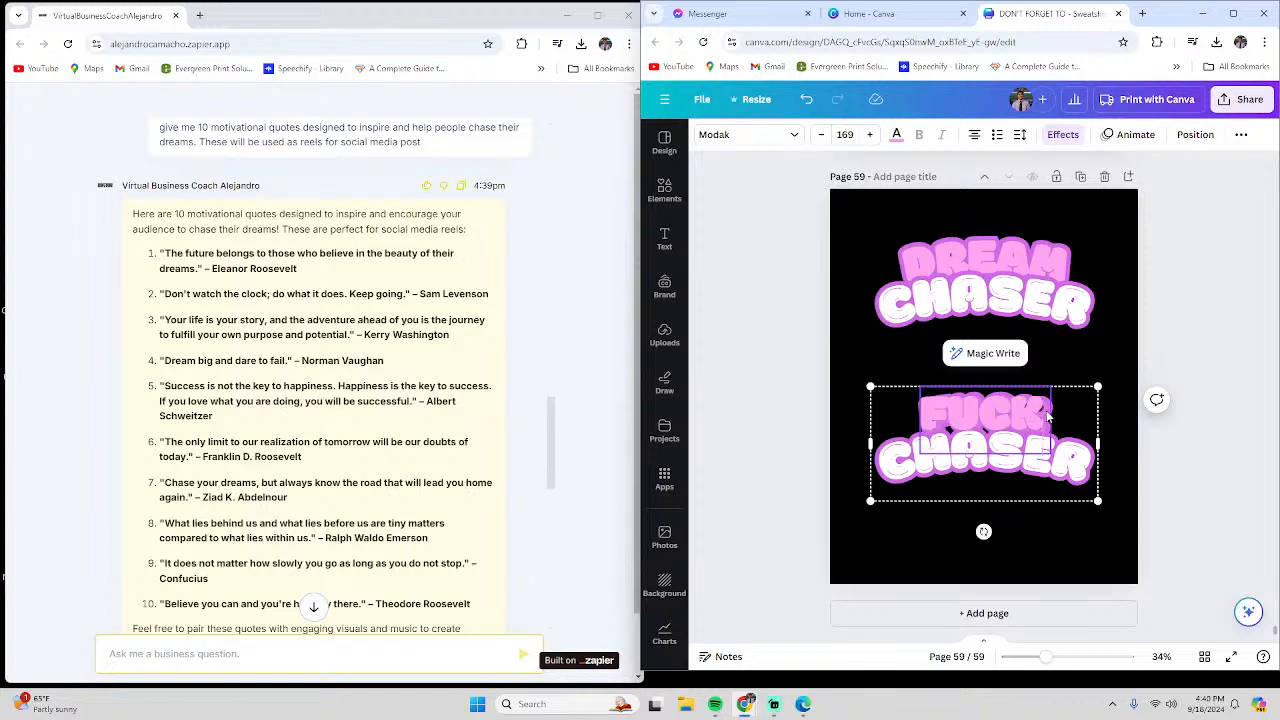
{"action": "type", "text": "OF"}
{"action": "key", "text": "BackSpace"}
{"action": "key", "text": "BackSpace"}
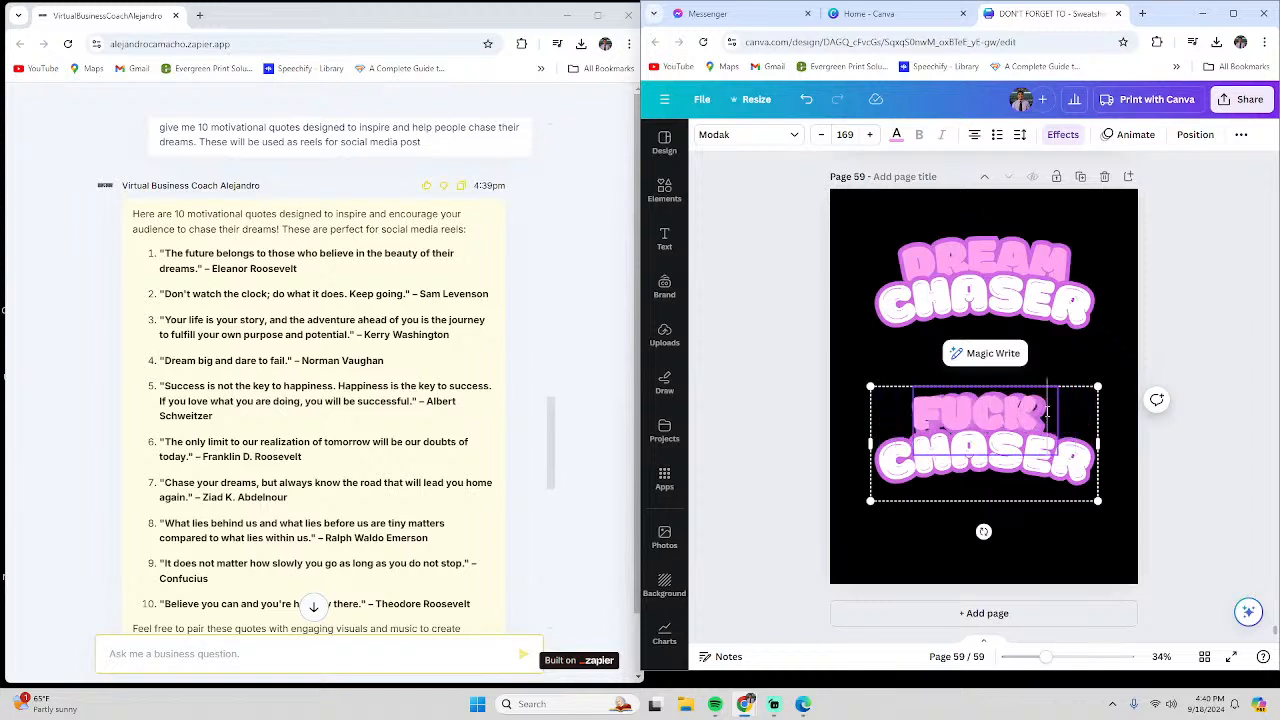
{"action": "type", "text": "IT"}
{"action": "left_click", "coordinate": [1228, 484]}
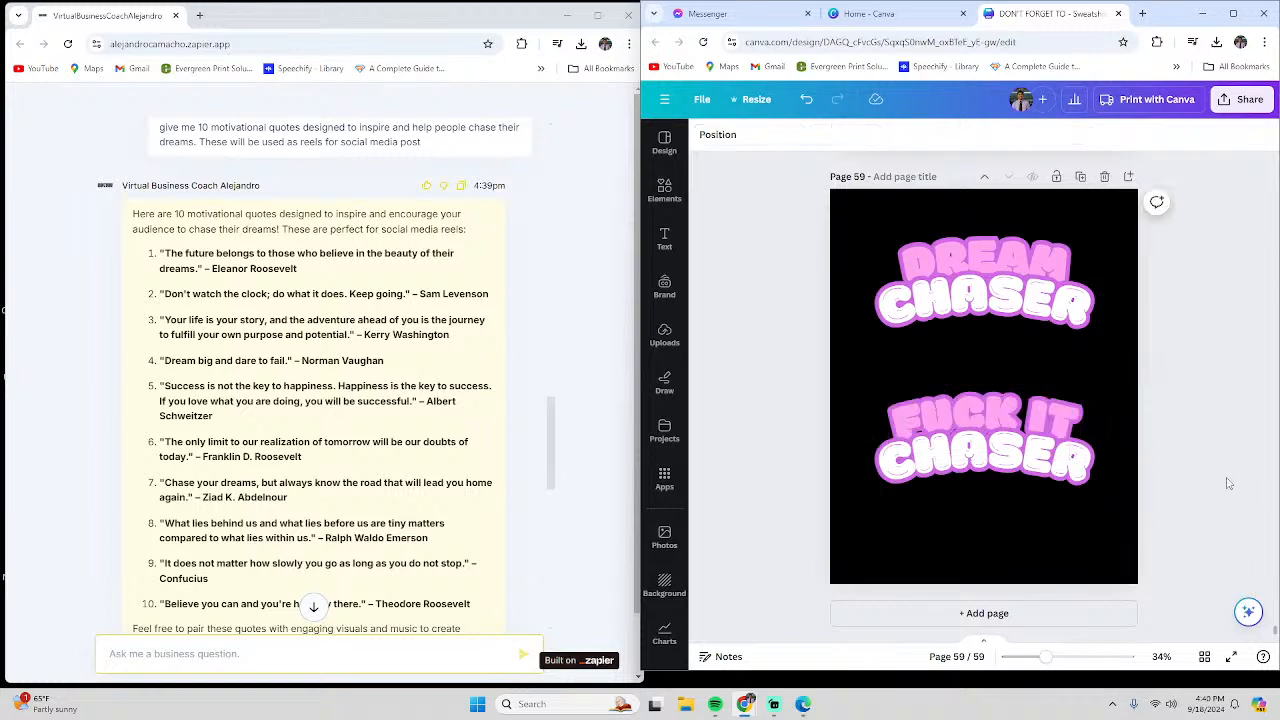
Try "IM ALREADY LATE" in place of CHASER in the copied text group and delete it again
{"action": "left_click", "coordinate": [1016, 470]}
{"action": "double_click", "coordinate": [1016, 470]}
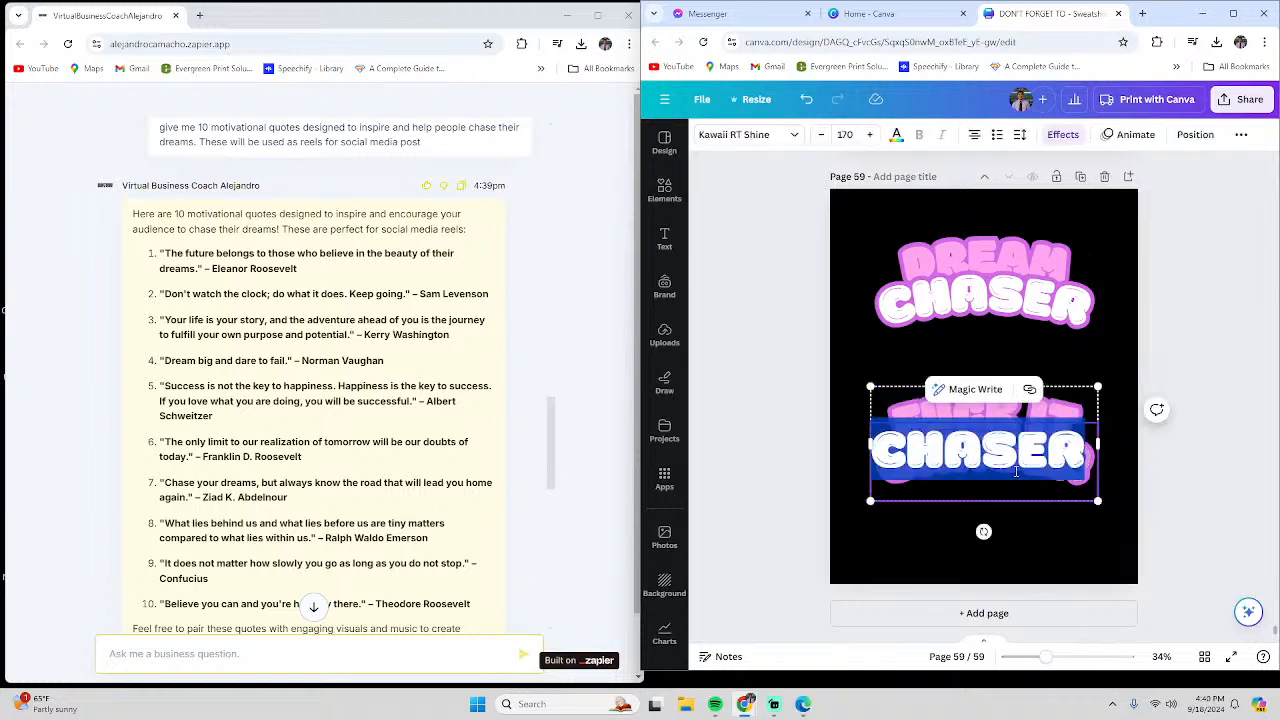
{"action": "type", "text": "IM"}
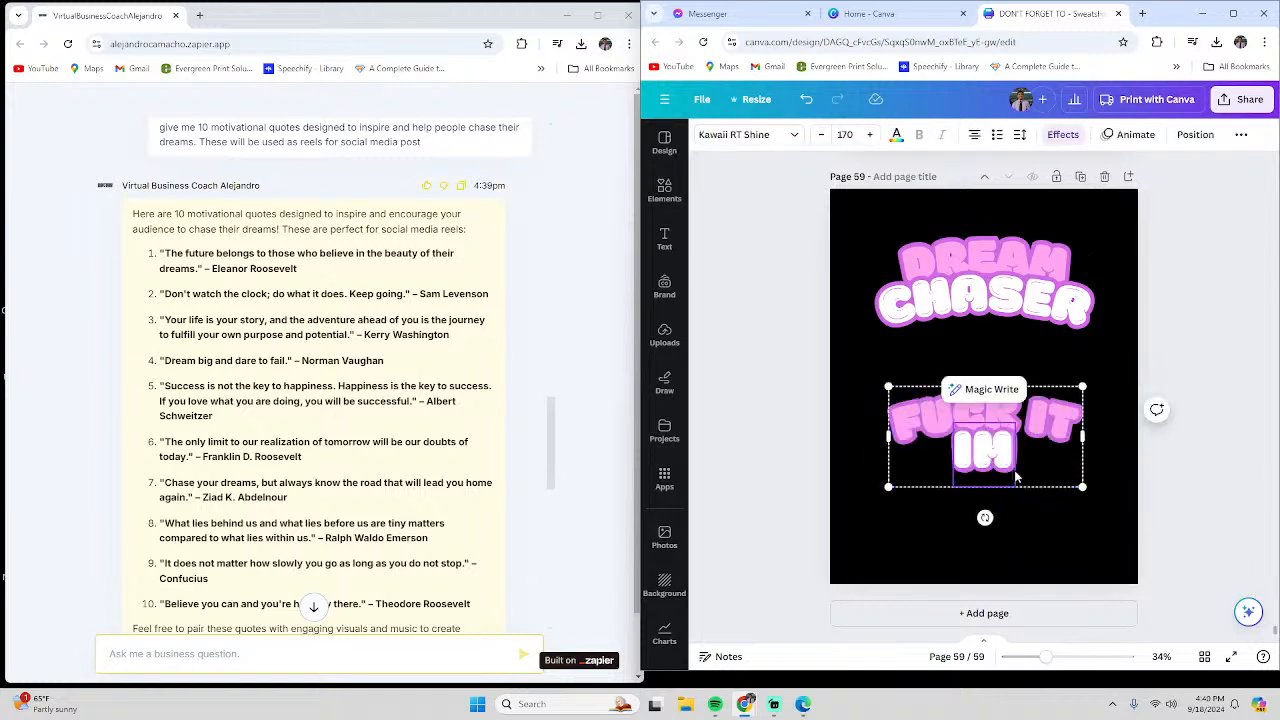
{"action": "type", "text": " ALREAD"}
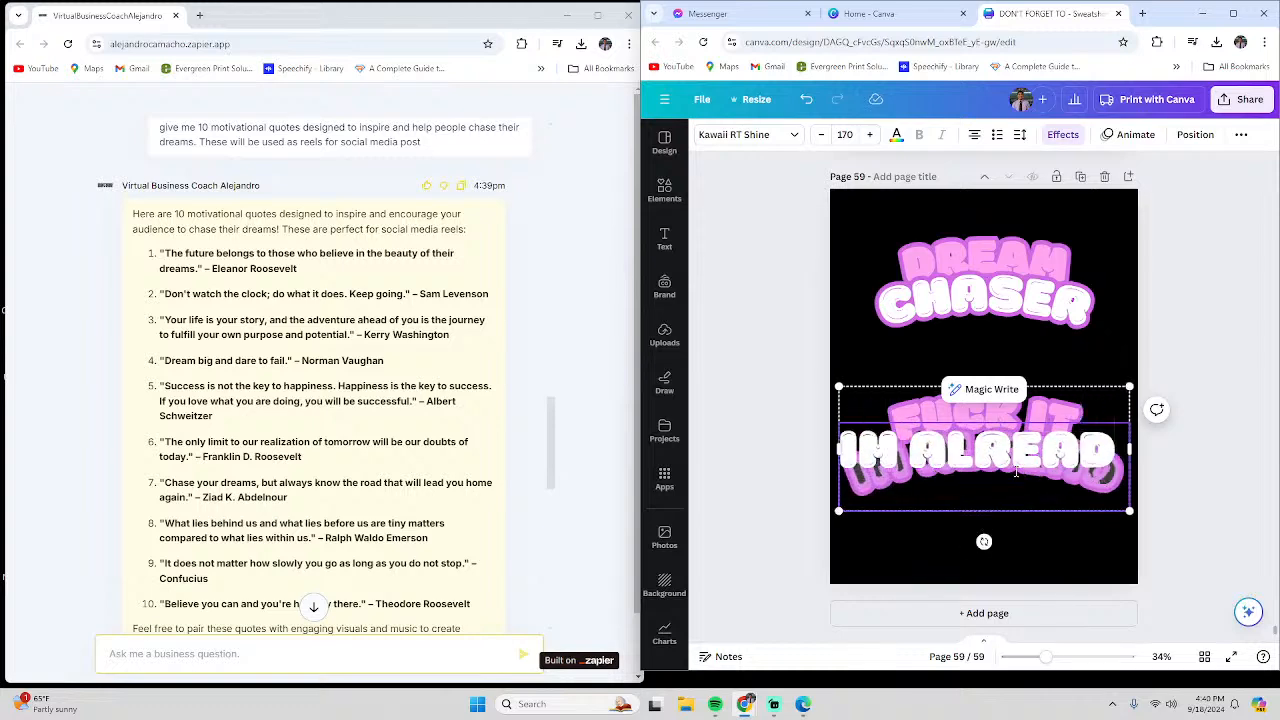
{"action": "type", "text": "Y LATE"}
{"action": "key", "text": "BackSpace"}
{"action": "key", "text": "BackSpace"}
{"action": "key", "text": "BackSpace"}
{"action": "key", "text": "BackSpace"}
{"action": "key", "text": "BackSpace"}
{"action": "key", "text": "BackSpace"}
{"action": "key", "text": "BackSpace"}
{"action": "key", "text": "BackSpace"}
{"action": "key", "text": "BackSpace"}
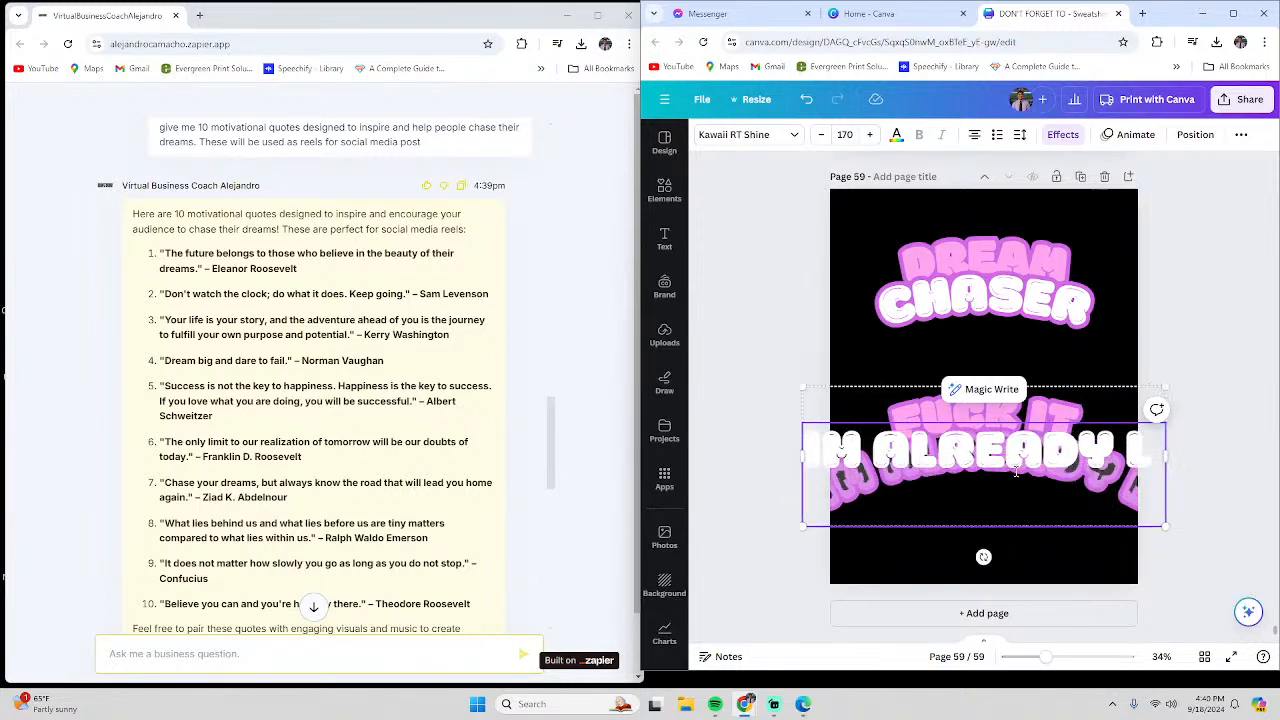
{"action": "key", "text": "BackSpace"}
{"action": "key", "text": "BackSpace"}
{"action": "key", "text": "BackSpace"}
{"action": "key", "text": "BackSpace"}
{"action": "key", "text": "BackSpace"}
{"action": "key", "text": "BackSpace"}
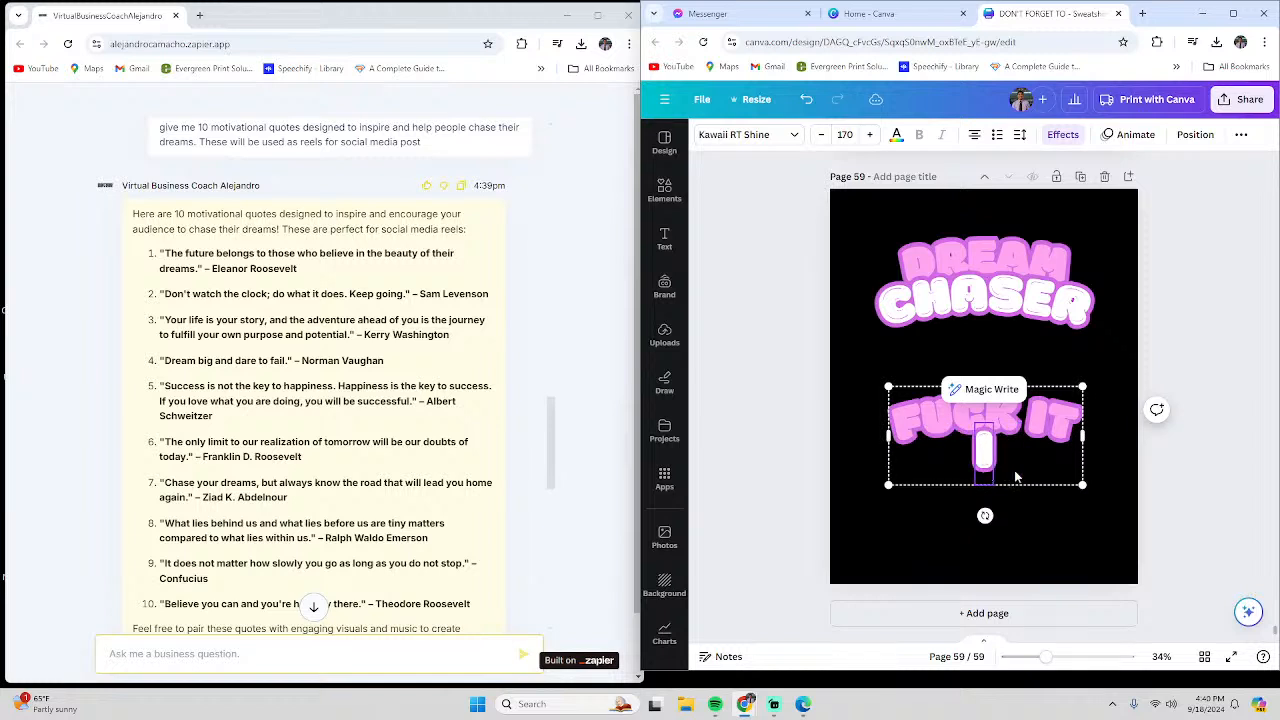
Try "RU" and "STAY H" as the lower line of the copied text group, clearing each attempt
{"action": "type", "text": "RU"}
{"action": "key", "text": "BackSpace"}
{"action": "key", "text": "BackSpace"}
{"action": "type", "text": "STAY"}
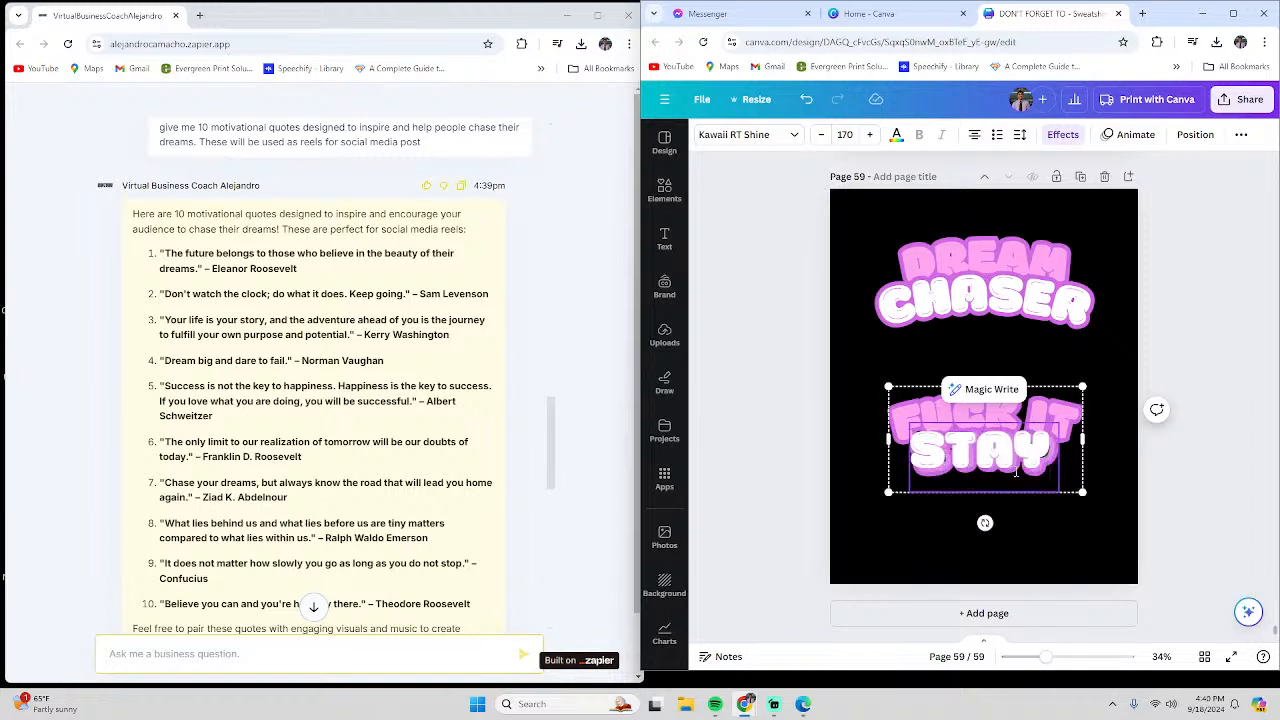
{"action": "type", "text": " HU"}
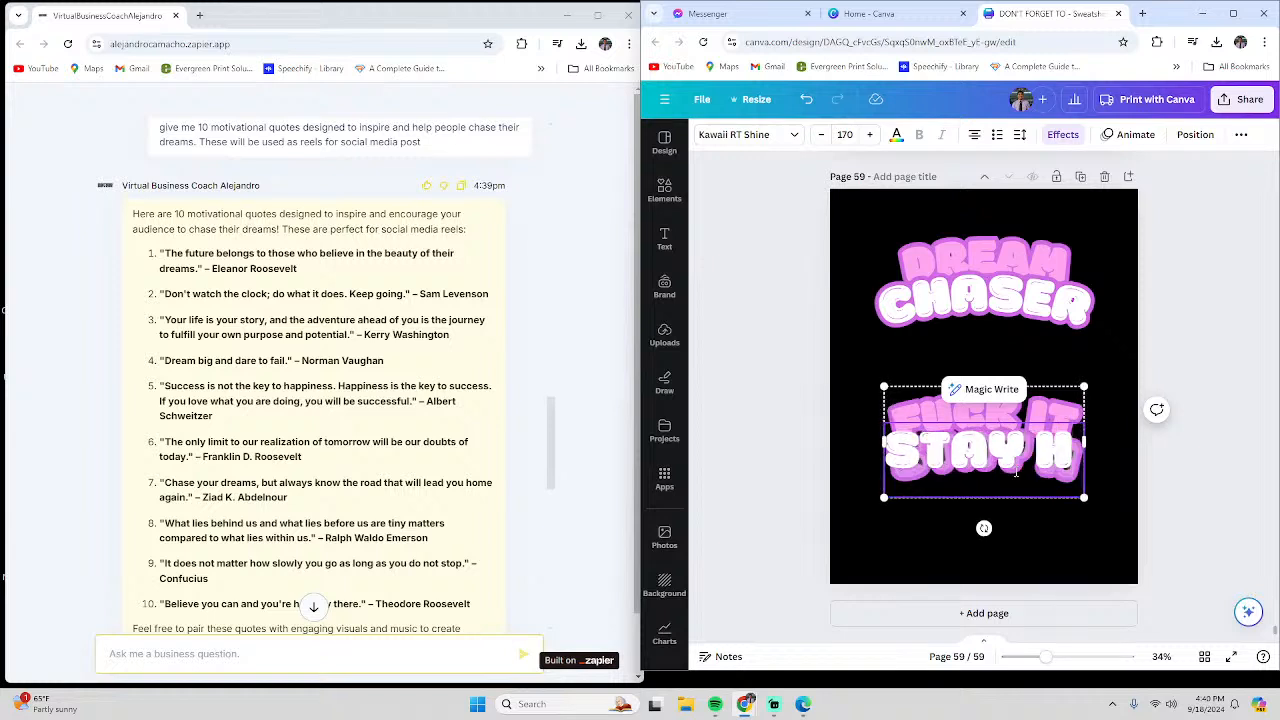
{"action": "key", "text": "BackSpace"}
{"action": "key", "text": "BackSpace"}
{"action": "key", "text": "BackSpace"}
{"action": "key", "text": "BackSpace"}
{"action": "key", "text": "BackSpace"}
{"action": "key", "text": "BackSpace"}
{"action": "key", "text": "BackSpace"}
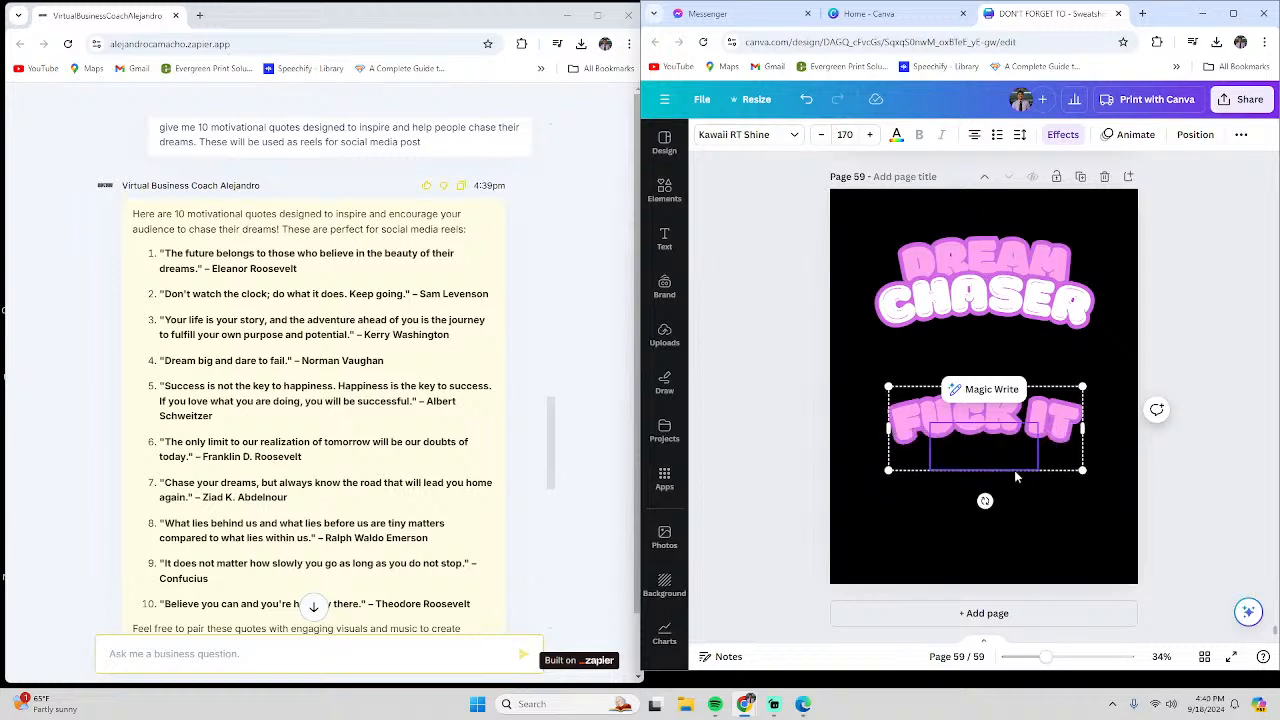
Enter "GOODNIGHT" as the lower line of the copied text group
{"action": "type", "text": "GE"}
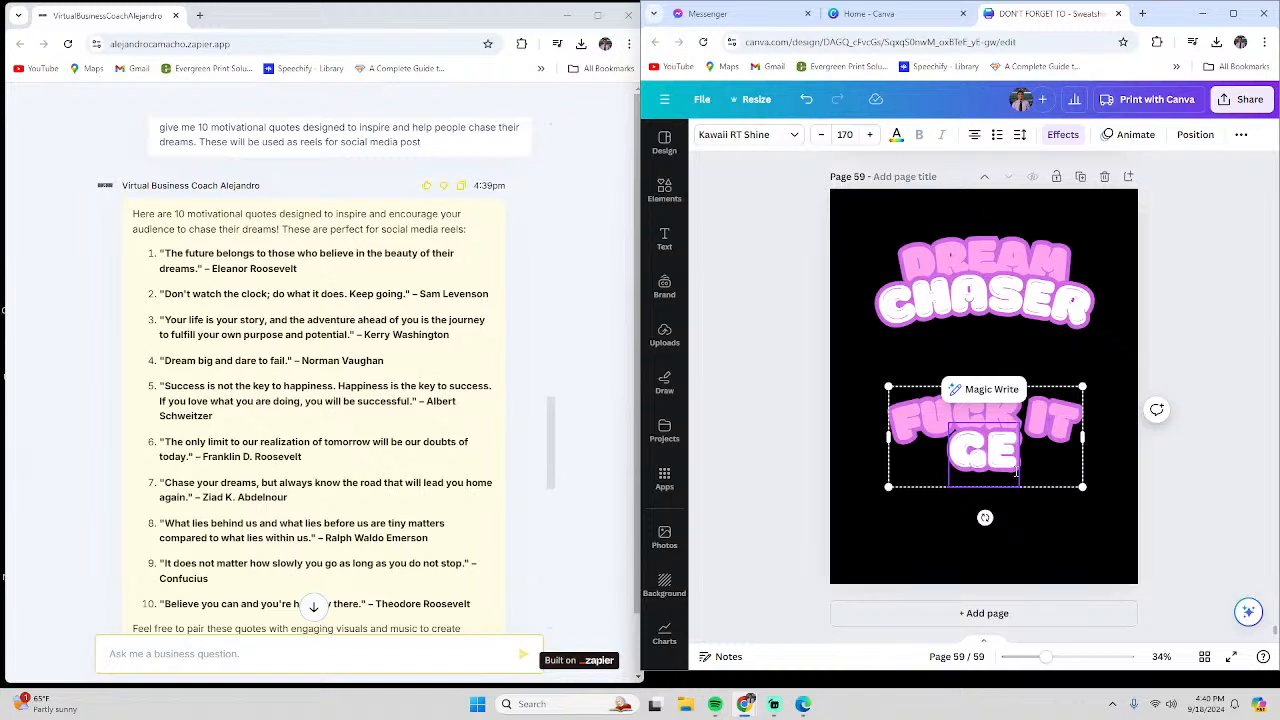
{"action": "key", "text": "BackSpace"}
{"action": "key", "text": "BackSpace"}
{"action": "type", "text": "GO"}
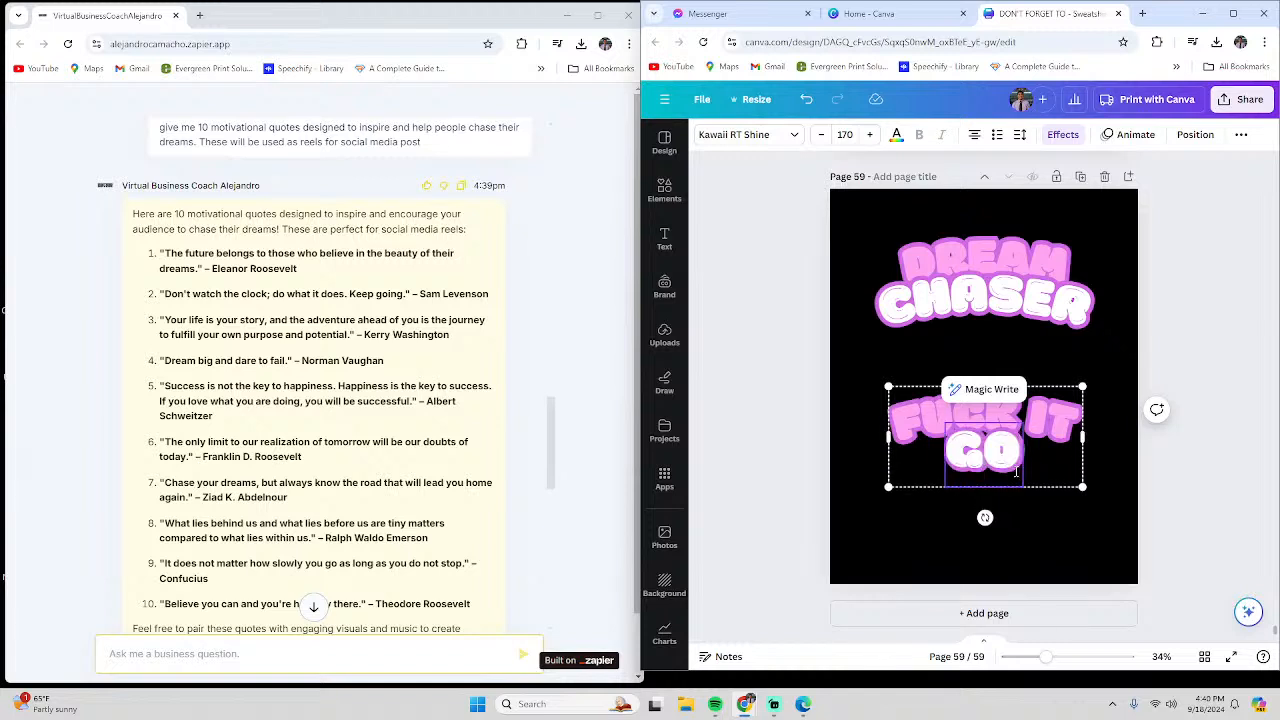
{"action": "type", "text": "ODNIGHT"}
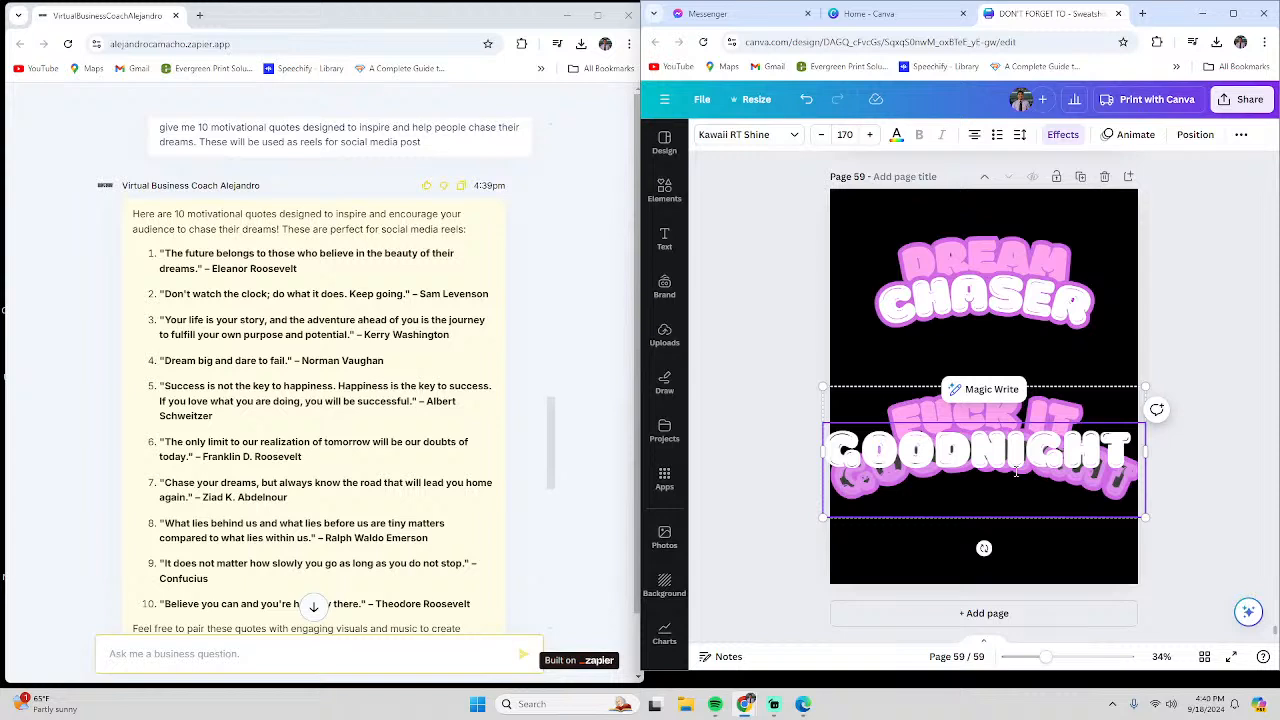
Replace GOODNIGHT with "CLOTHING" as the lower line of the copied text group
{"action": "key", "text": "BackSpace"}
{"action": "key", "text": "BackSpace"}
{"action": "key", "text": "BackSpace"}
{"action": "key", "text": "BackSpace"}
{"action": "key", "text": "BackSpace"}
{"action": "key", "text": "BackSpace"}
{"action": "key", "text": "BackSpace"}
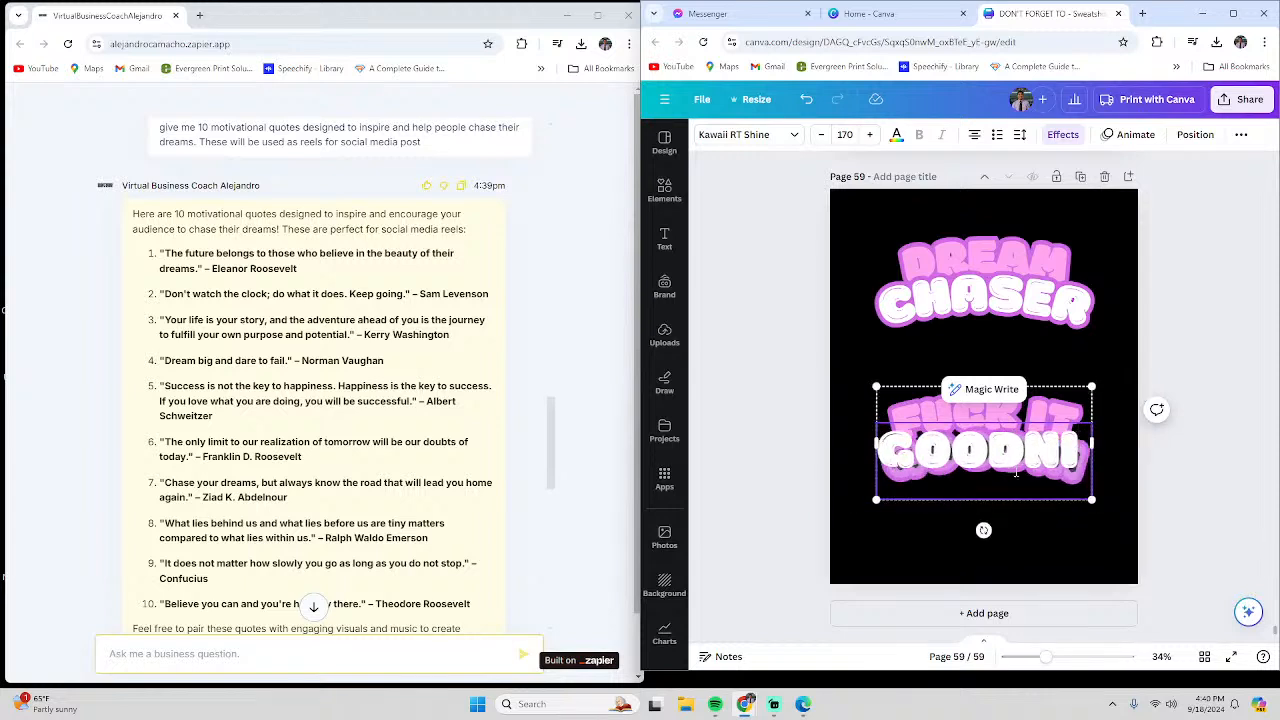
{"action": "key", "text": "BackSpace"}
{"action": "key", "text": "BackSpace"}
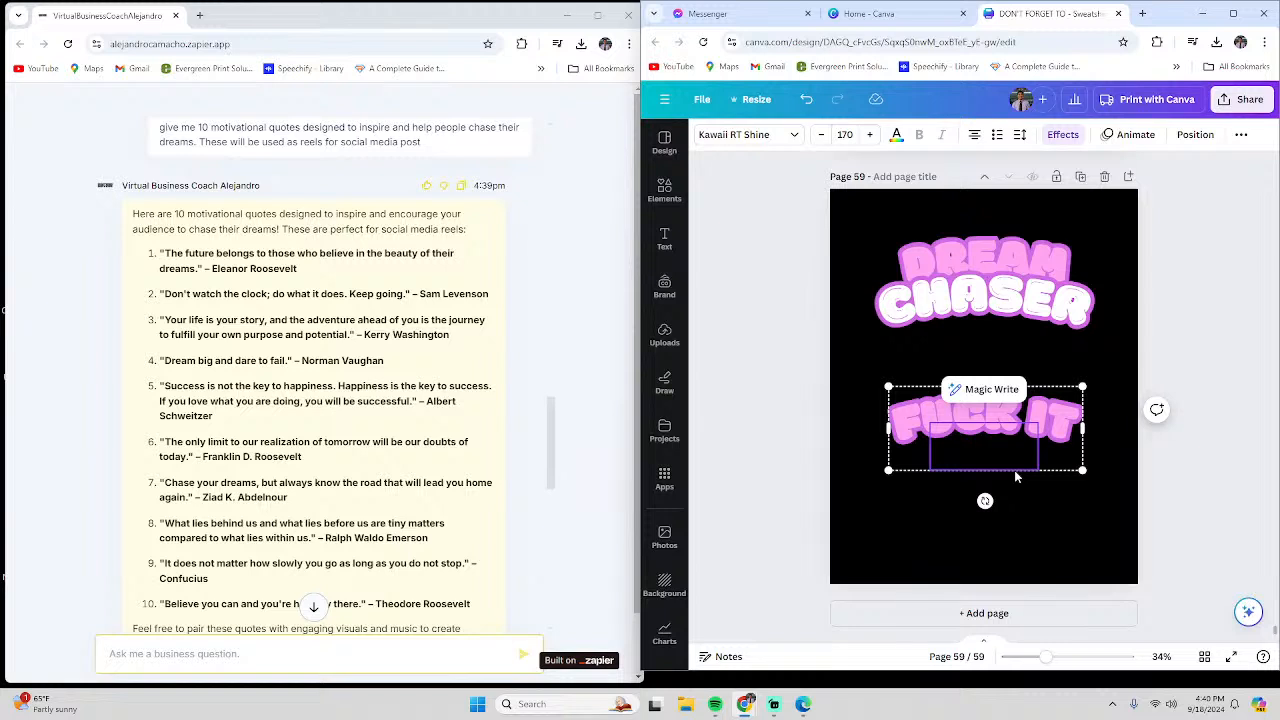
{"action": "type", "text": "CLOTHING"}
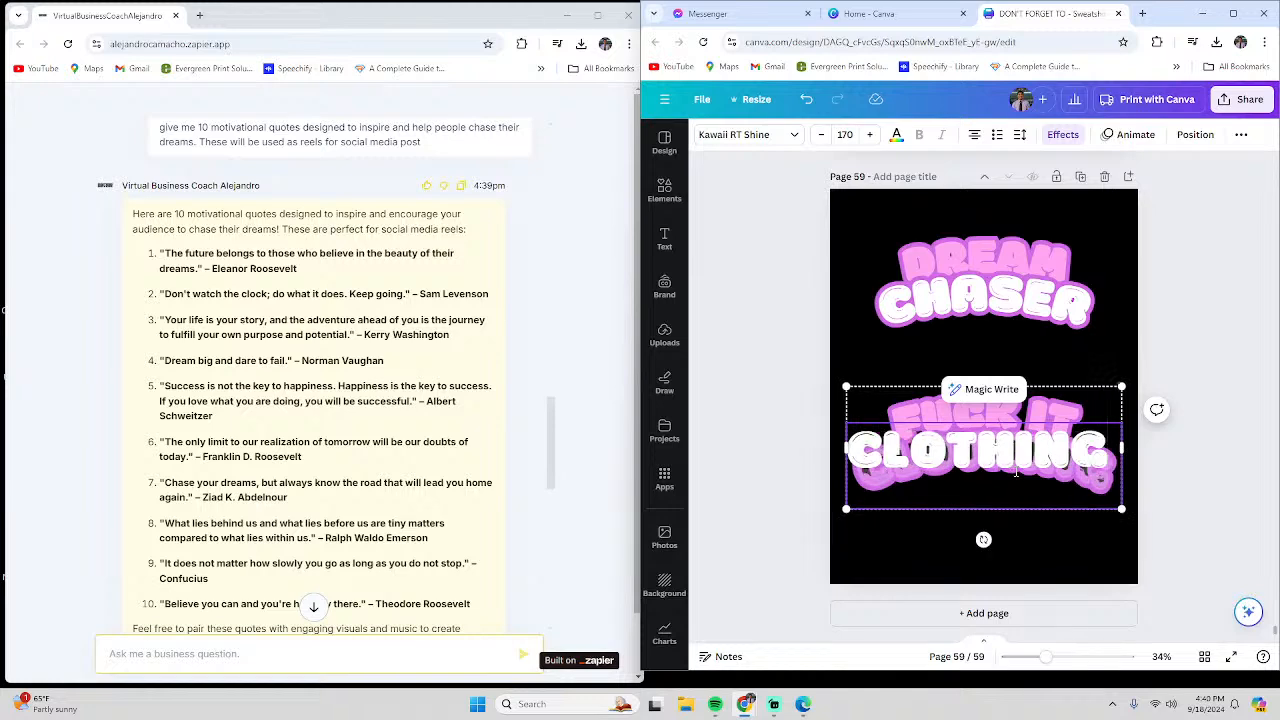
{"action": "left_click", "coordinate": [1218, 531]}
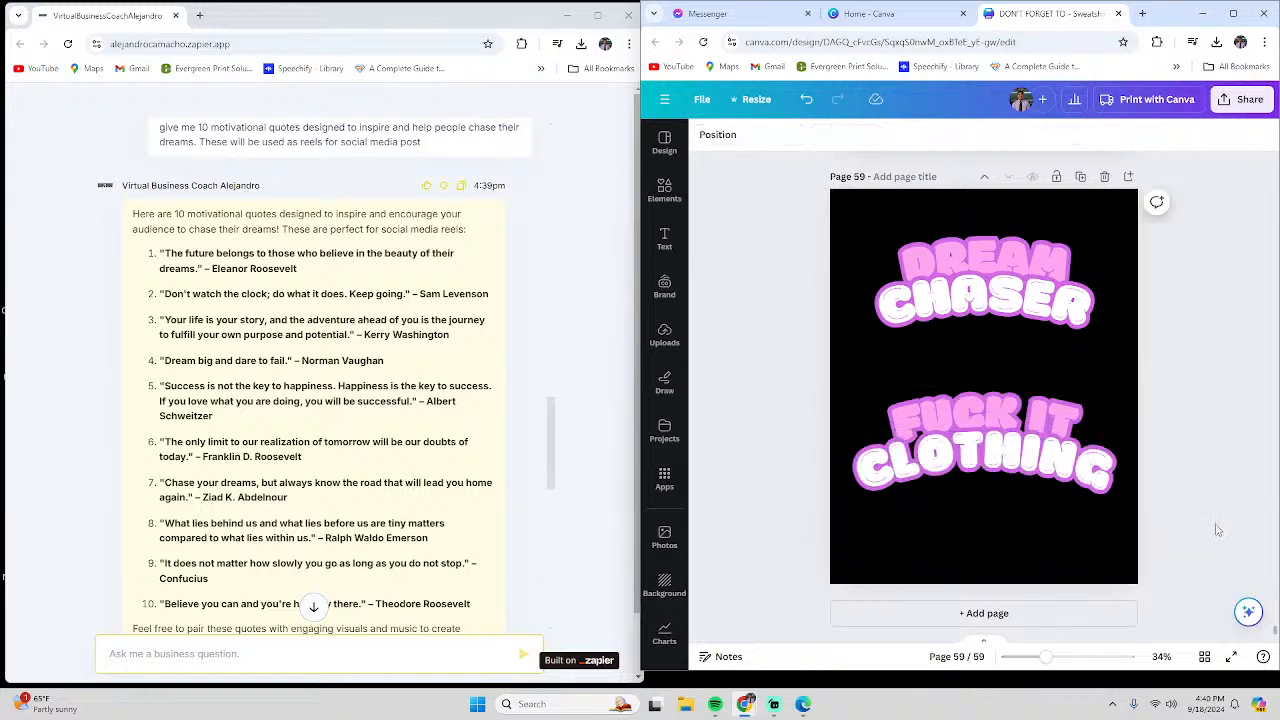
Replace the upper line FUCK IT above CLOTHING with "PEACEFUL"
{"action": "double_click", "coordinate": [989, 421]}
{"action": "left_click", "coordinate": [995, 414]}
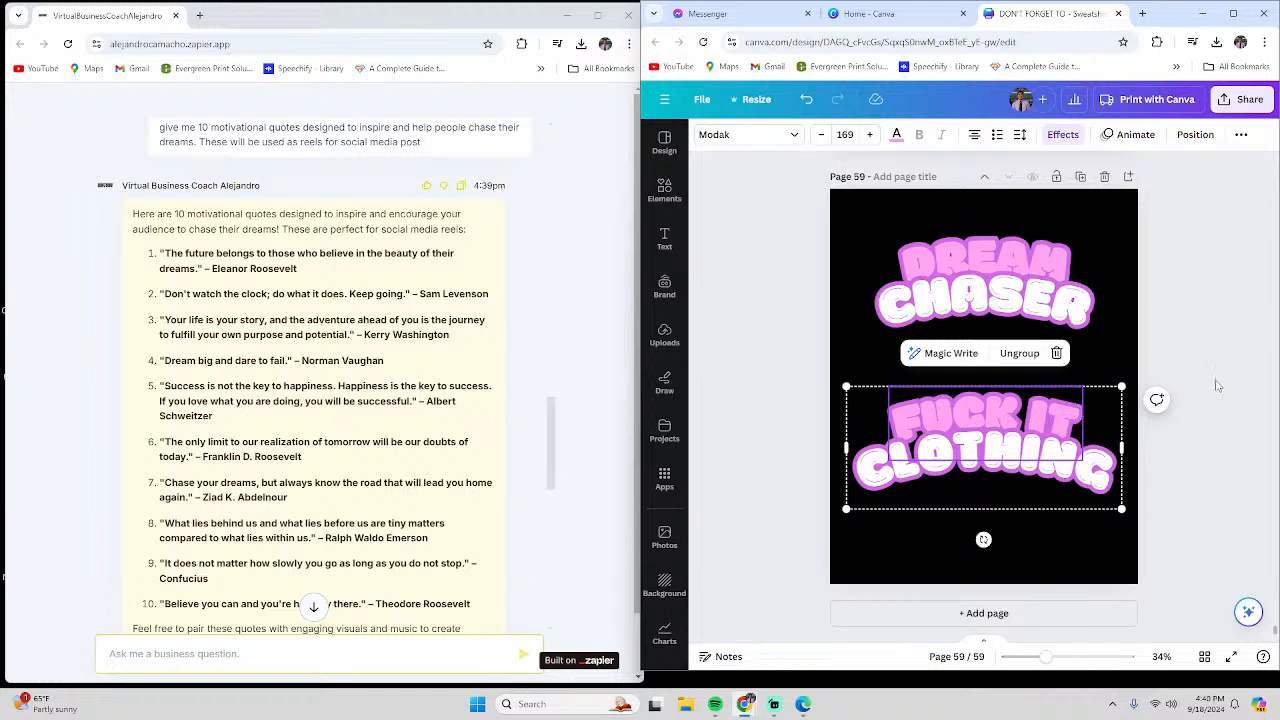
{"action": "double_click", "coordinate": [1008, 405]}
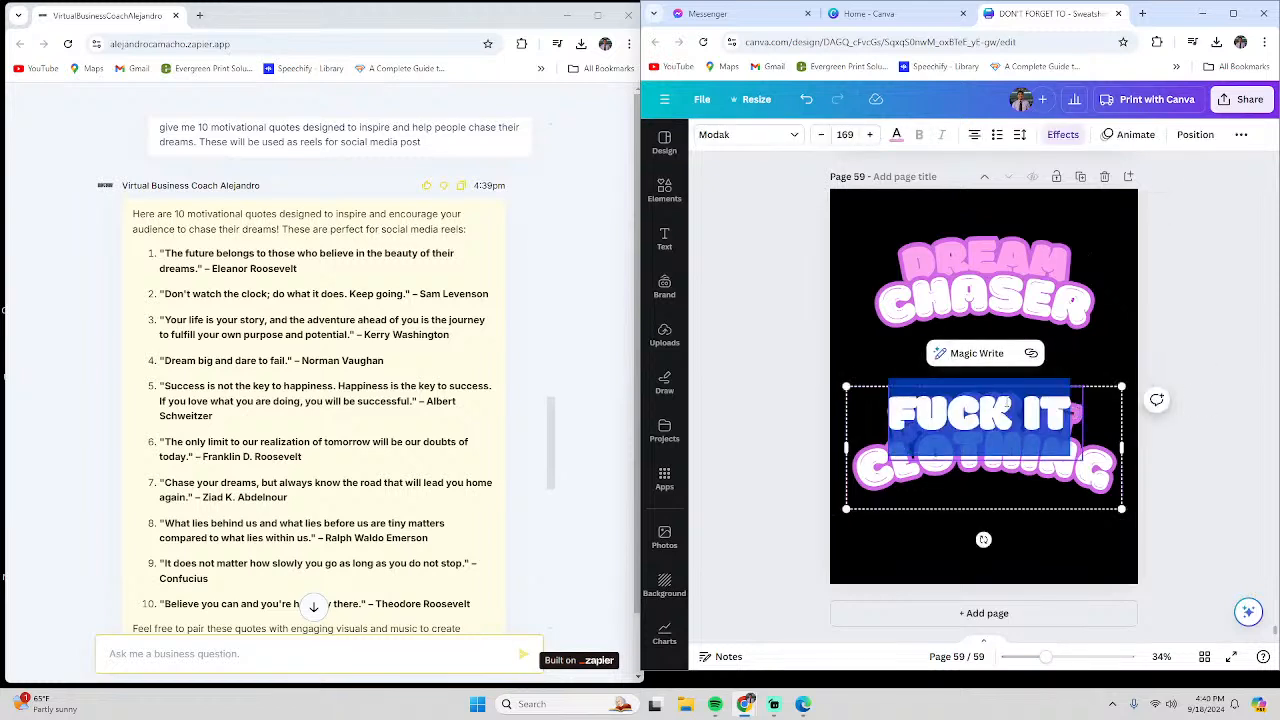
{"action": "type", "text": "PE"}
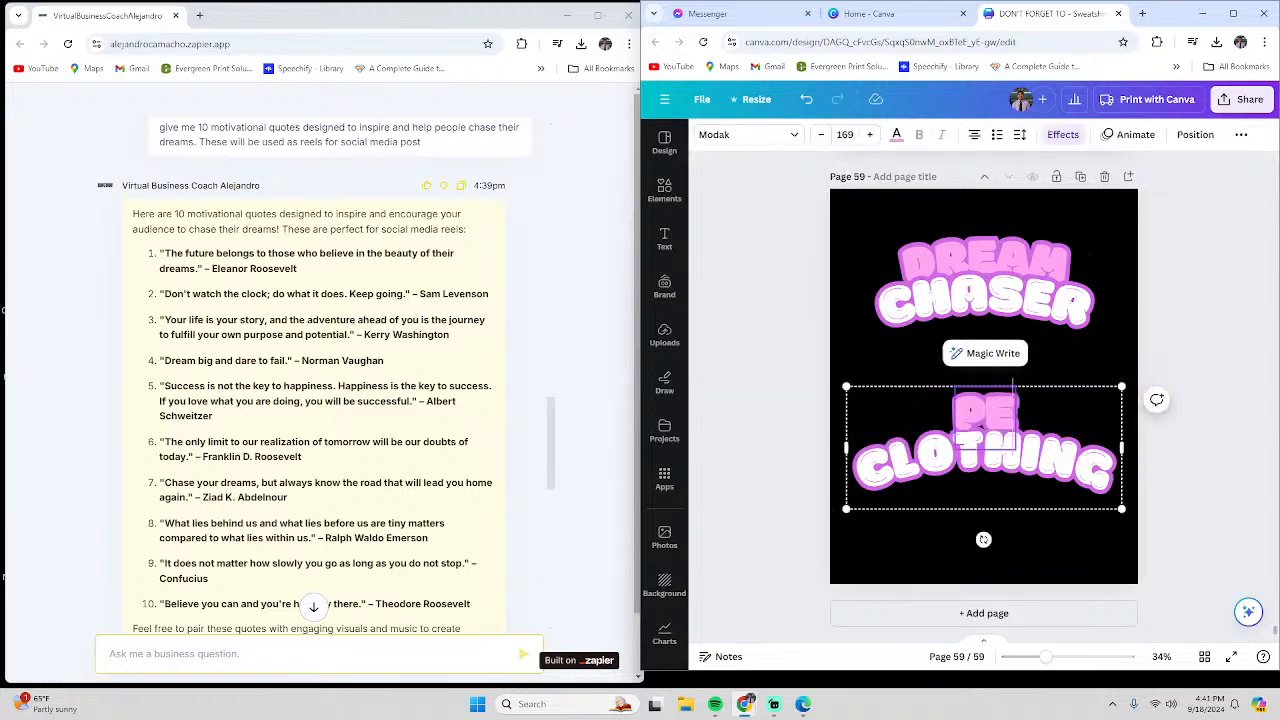
{"action": "type", "text": "ACEOUT"}
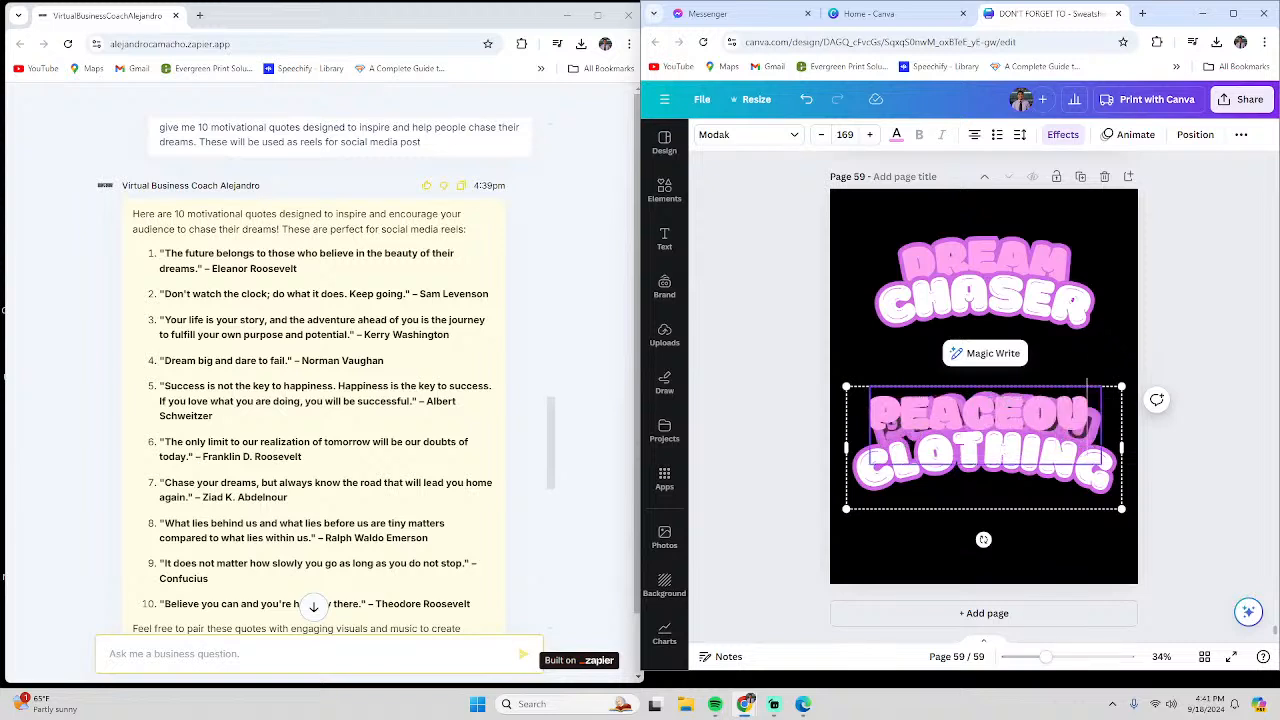
{"action": "key", "text": "BackSpace"}
{"action": "key", "text": "BackSpace"}
{"action": "key", "text": "BackSpace"}
{"action": "type", "text": "FUL"}
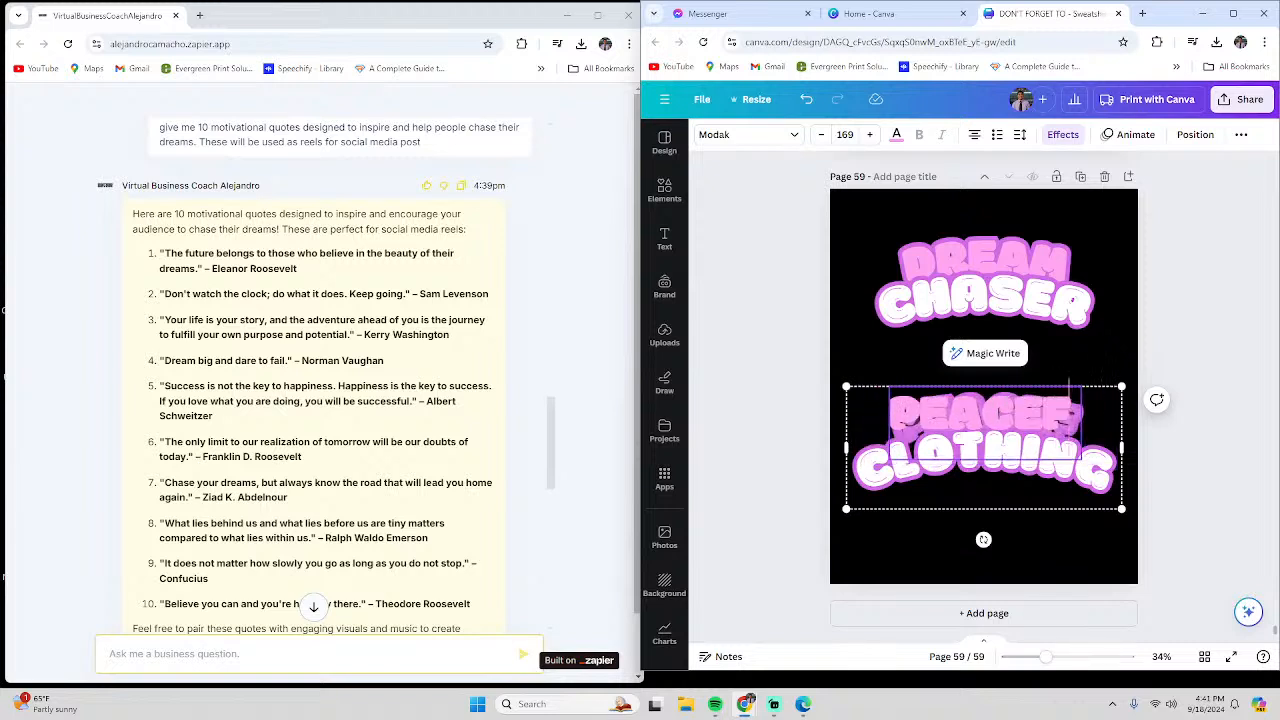
{"action": "key", "text": "BackSpace"}
{"action": "key", "text": "BackSpace"}
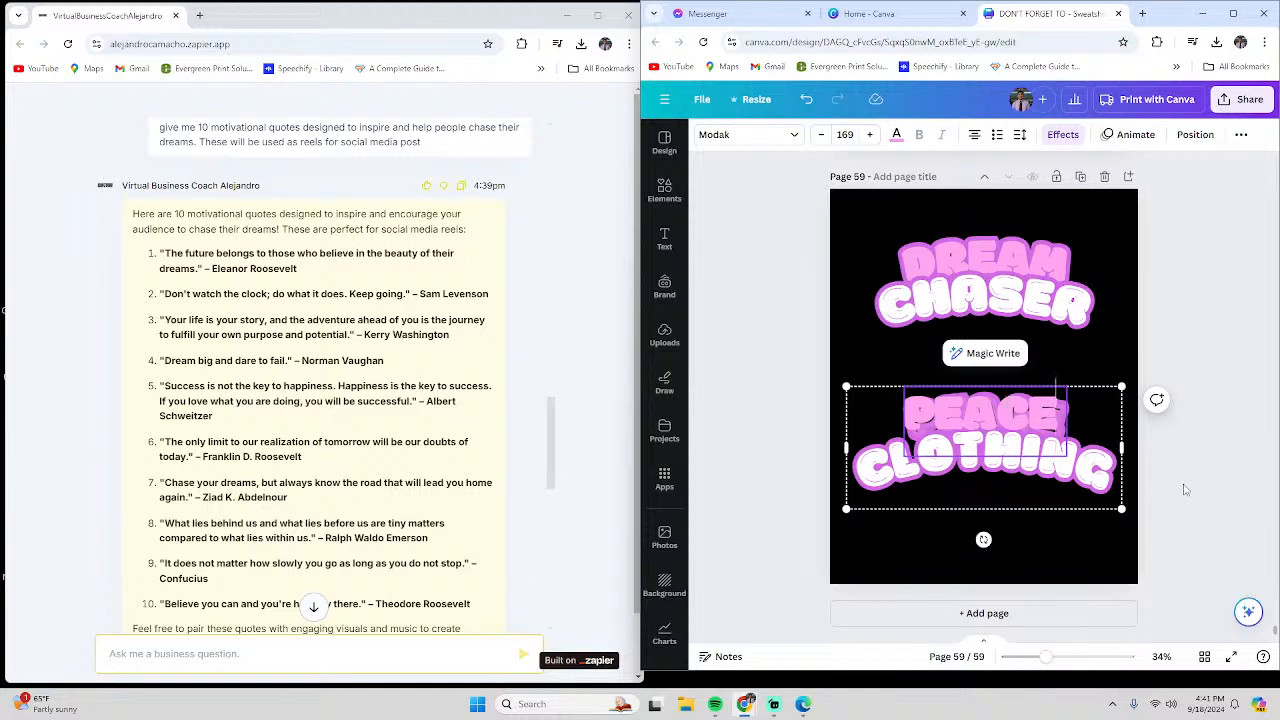
{"action": "type", "text": "FUL"}
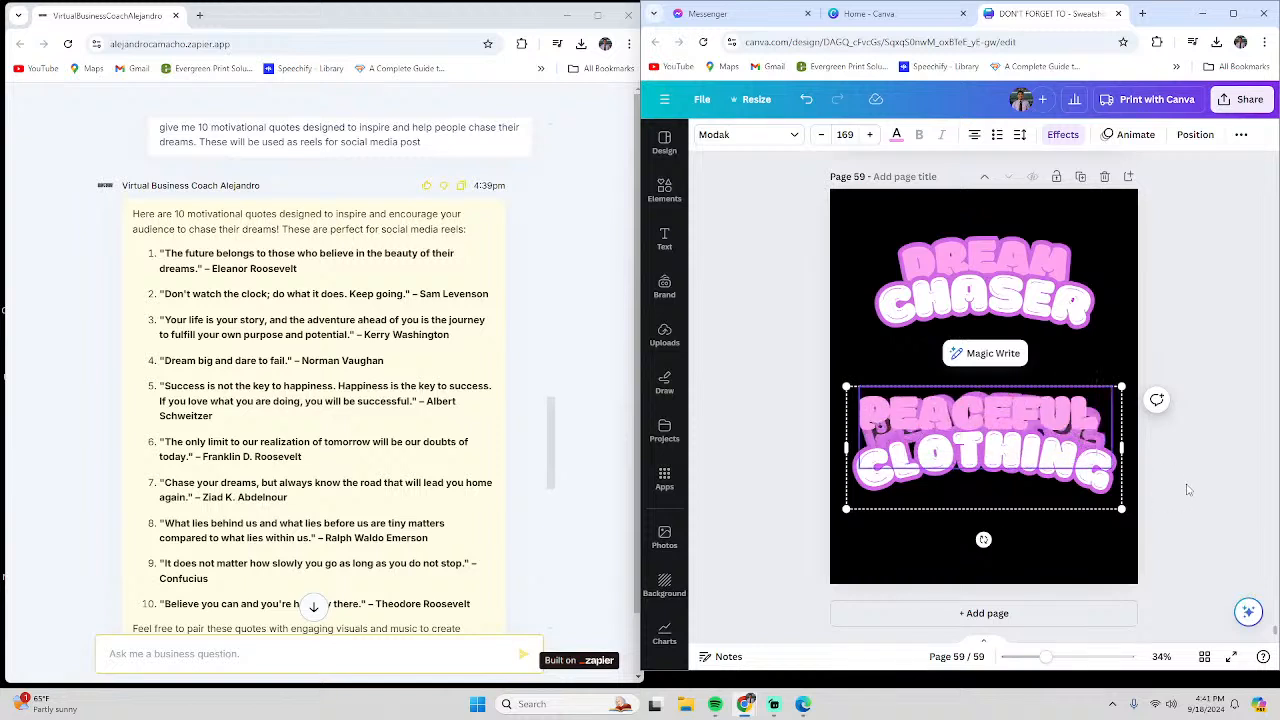
{"action": "left_click", "coordinate": [1186, 490]}
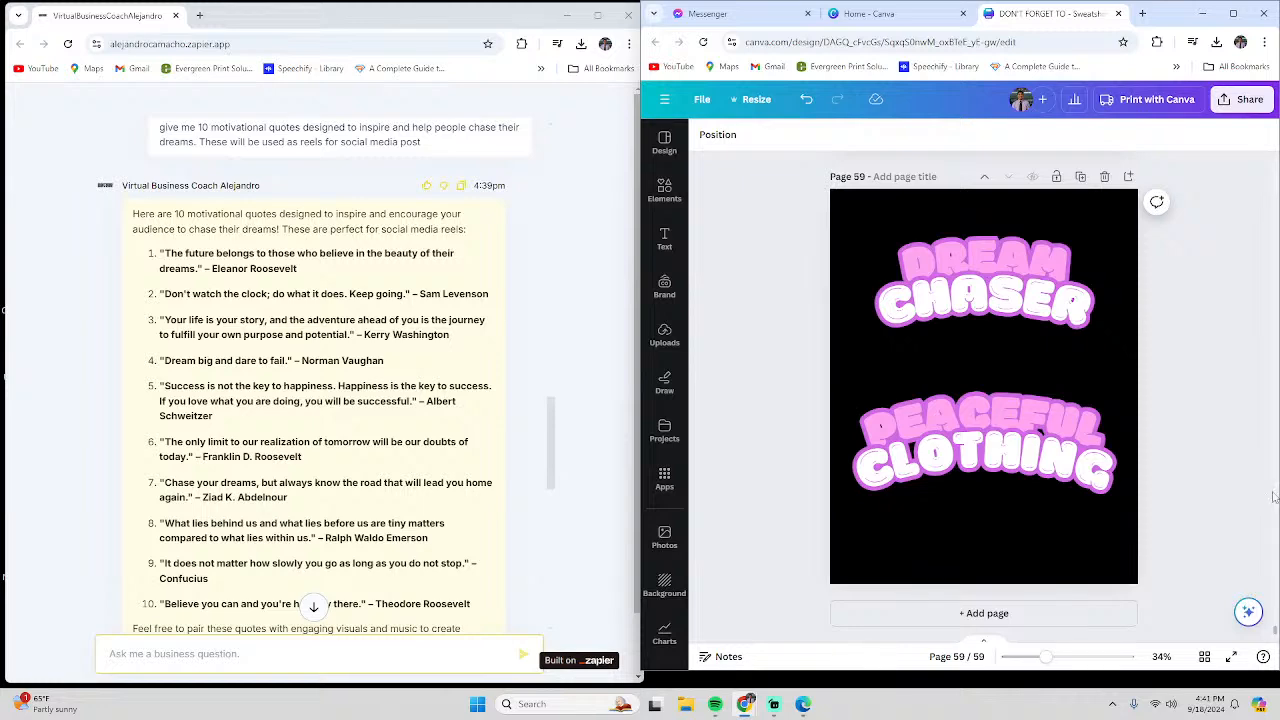
Add a new page and place the TV SIGNAL font combination on it
{"action": "left_click", "coordinate": [988, 612]}
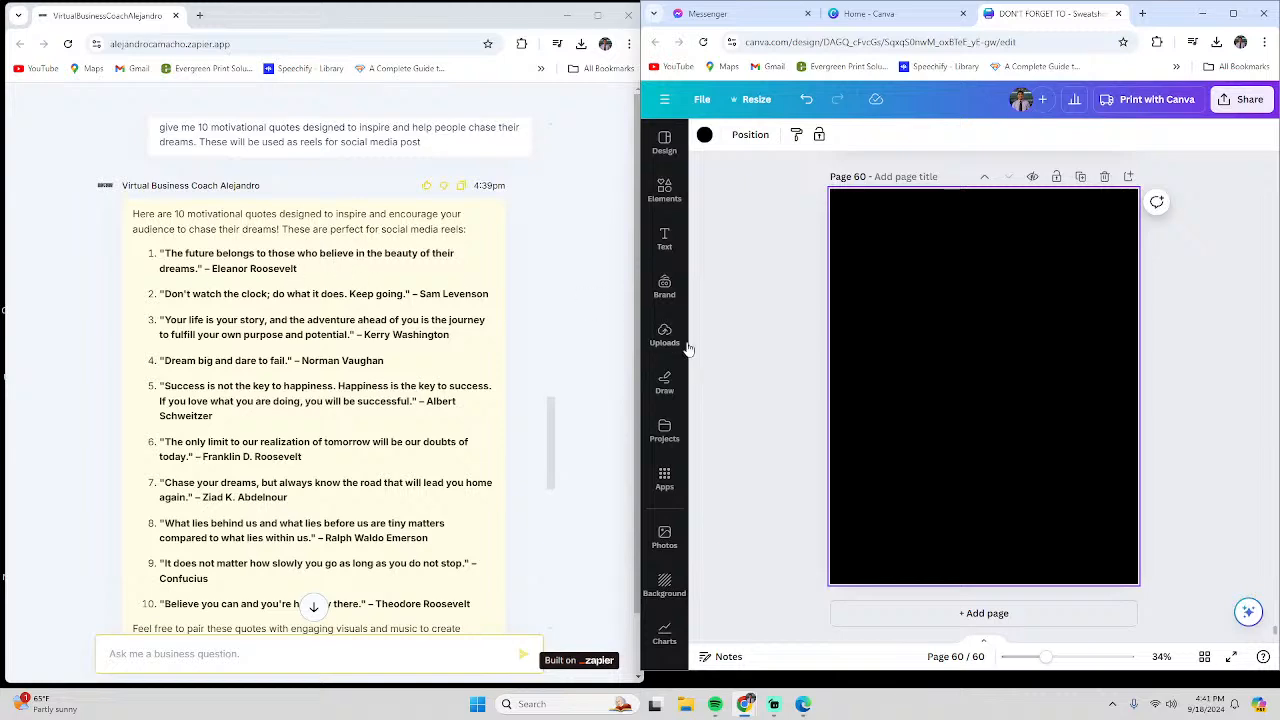
{"action": "left_click", "coordinate": [664, 243]}
{"action": "scroll", "coordinate": [817, 437], "scroll_direction": "down", "scroll_amount": 5}
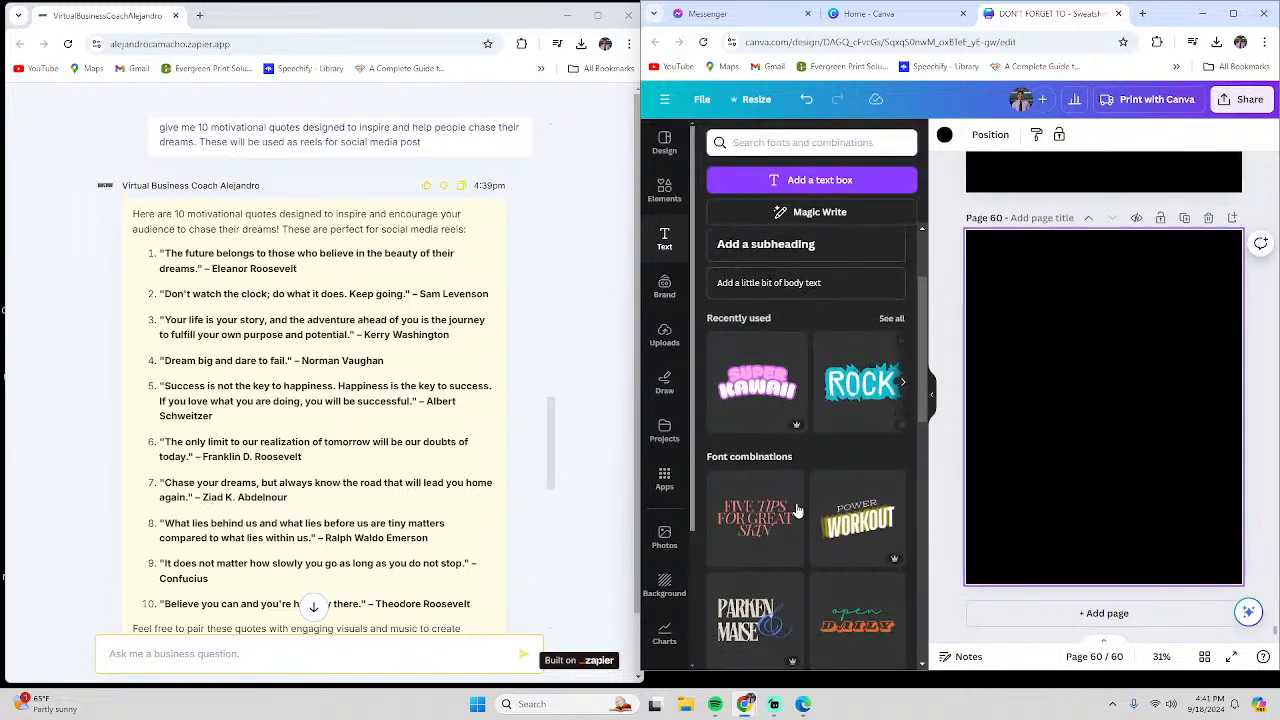
{"action": "scroll", "coordinate": [833, 498], "scroll_direction": "down", "scroll_amount": 5}
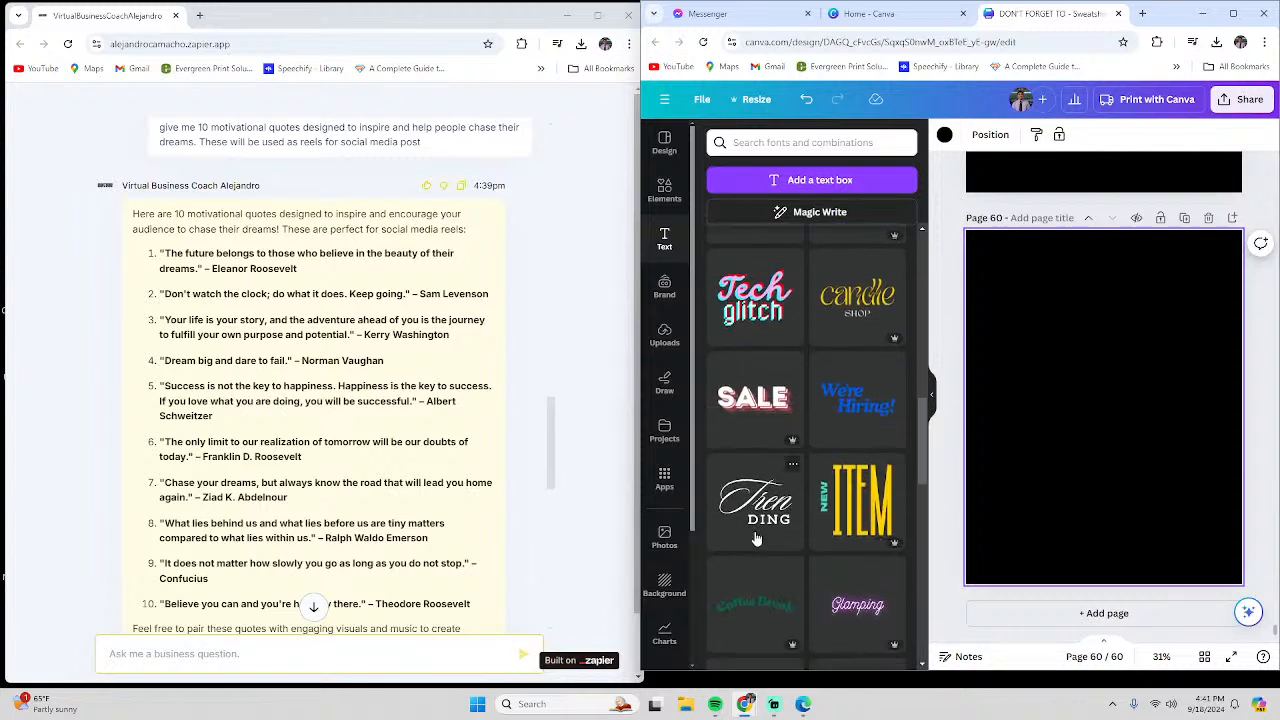
{"action": "scroll", "coordinate": [768, 560], "scroll_direction": "down", "scroll_amount": 4}
{"action": "scroll", "coordinate": [768, 560], "scroll_direction": "down", "scroll_amount": 3}
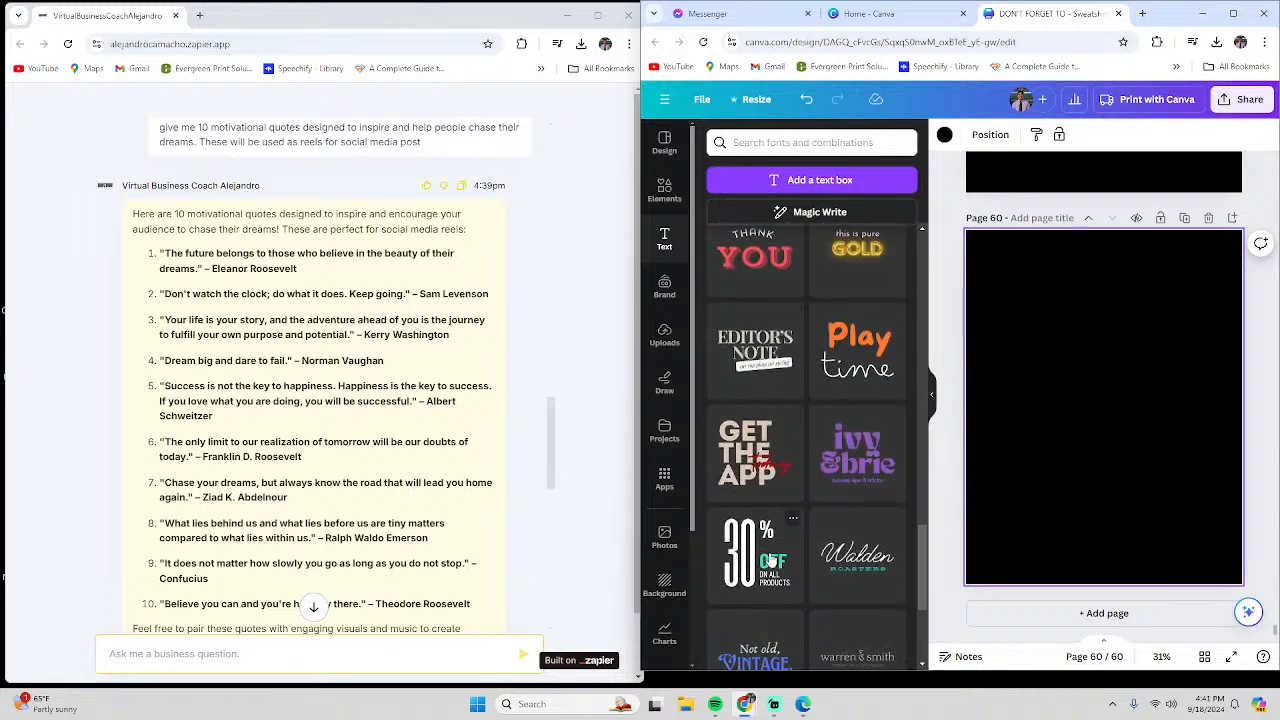
{"action": "scroll", "coordinate": [773, 559], "scroll_direction": "down", "scroll_amount": 3}
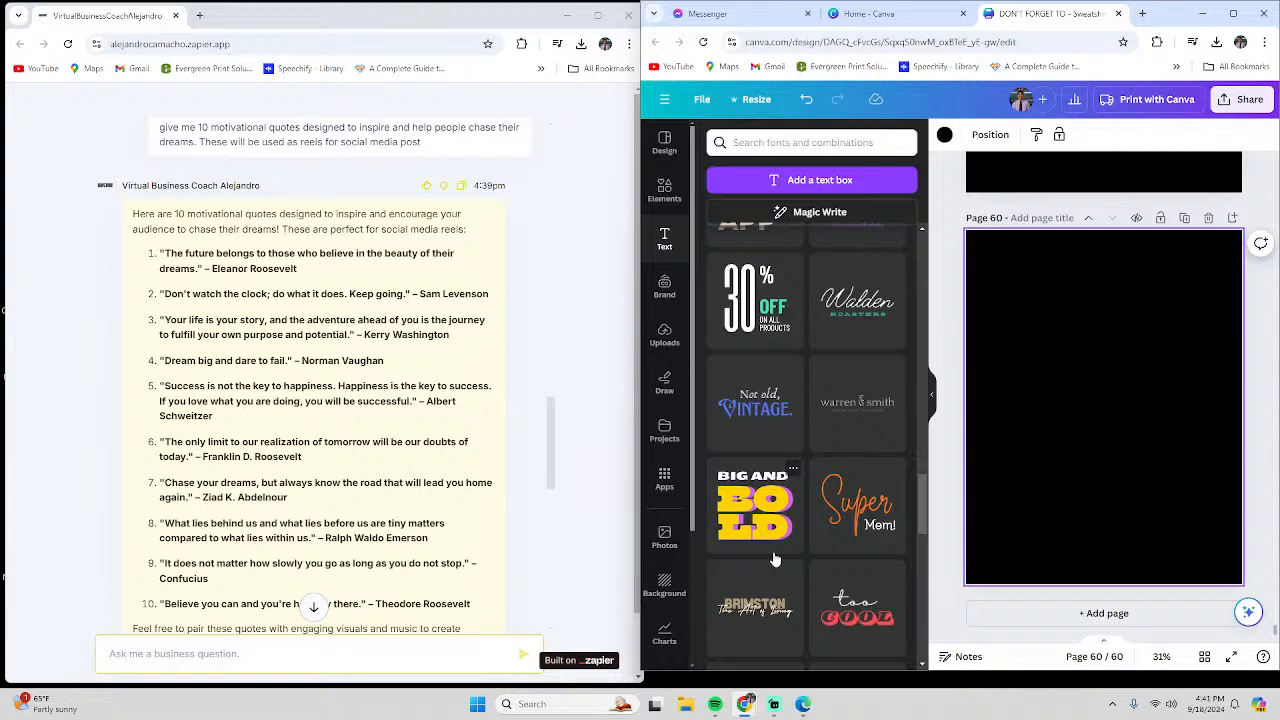
{"action": "scroll", "coordinate": [773, 559], "scroll_direction": "down", "scroll_amount": 3}
{"action": "scroll", "coordinate": [776, 560], "scroll_direction": "down", "scroll_amount": 1}
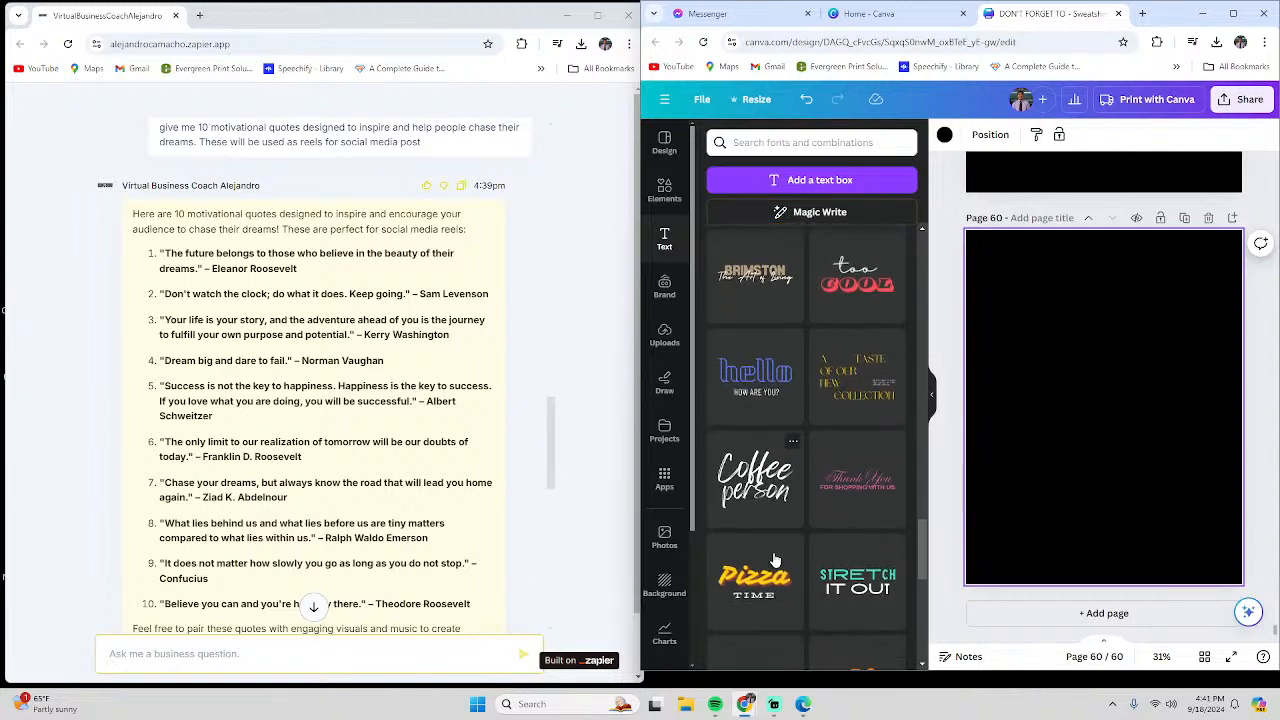
{"action": "scroll", "coordinate": [775, 563], "scroll_direction": "down", "scroll_amount": 2}
{"action": "scroll", "coordinate": [775, 563], "scroll_direction": "down", "scroll_amount": 1}
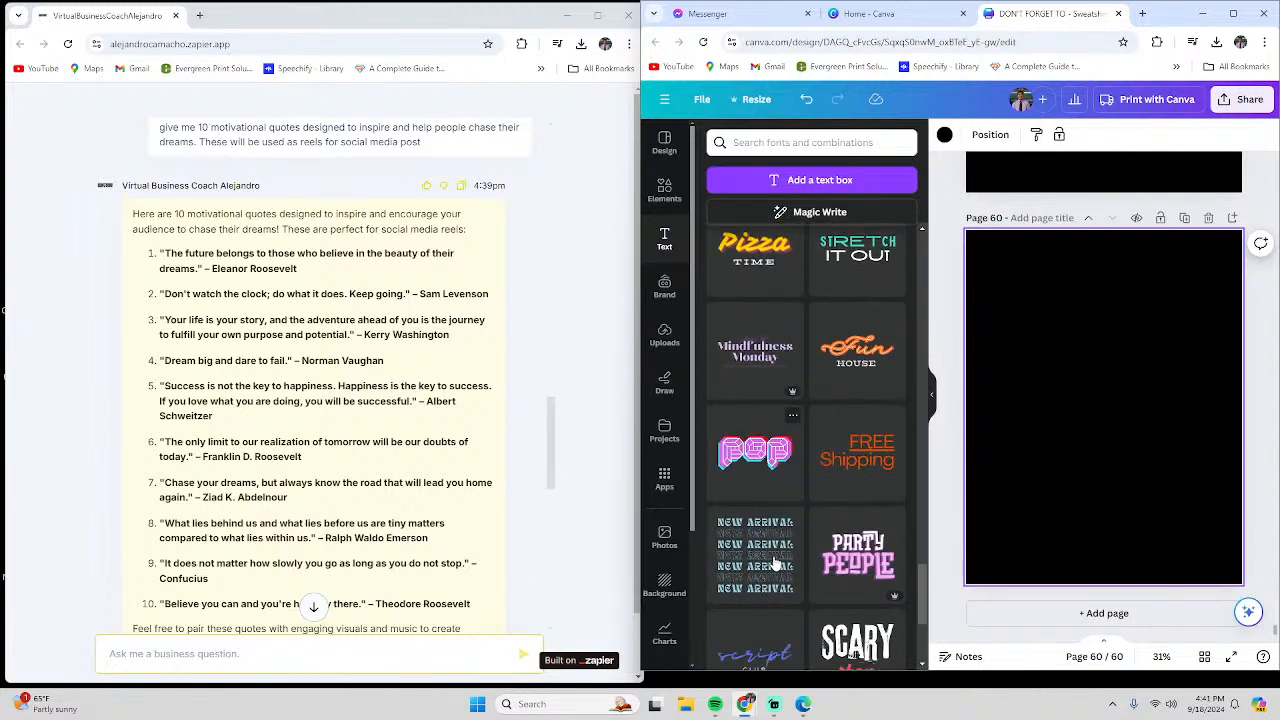
{"action": "scroll", "coordinate": [775, 563], "scroll_direction": "down", "scroll_amount": 3}
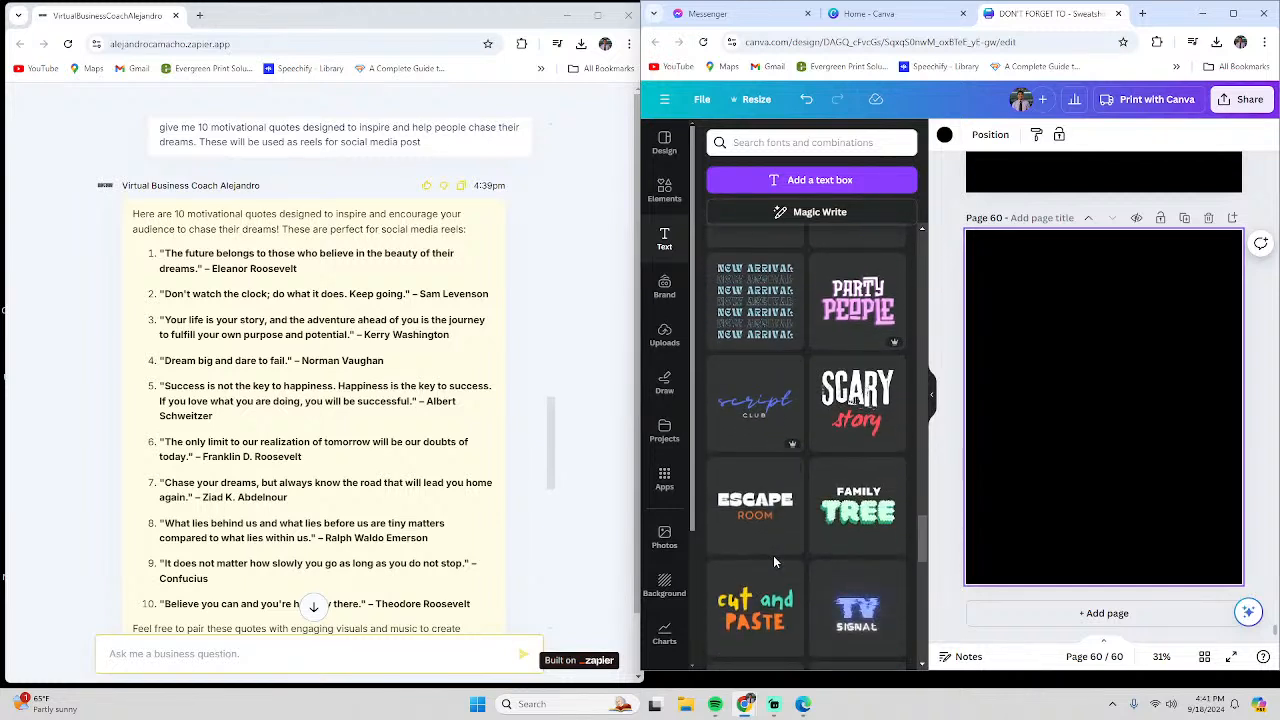
{"action": "scroll", "coordinate": [775, 563], "scroll_direction": "down", "scroll_amount": 2}
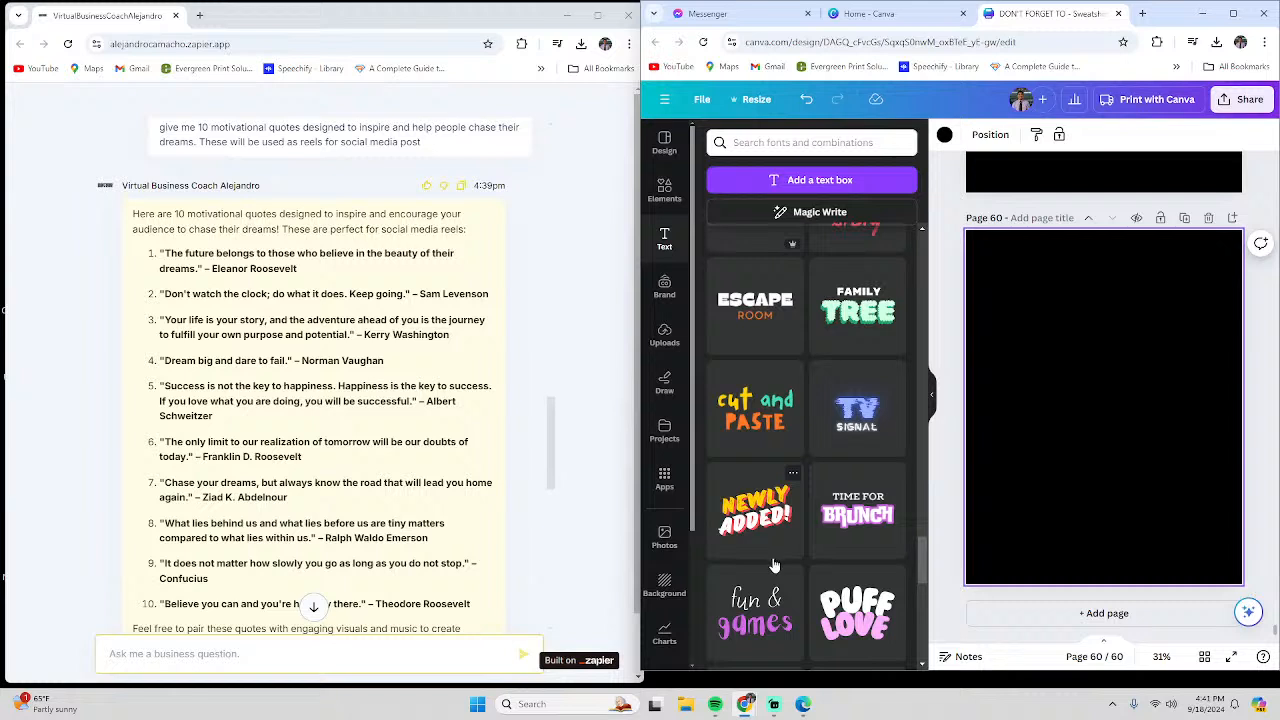
{"action": "left_click", "coordinate": [863, 437]}
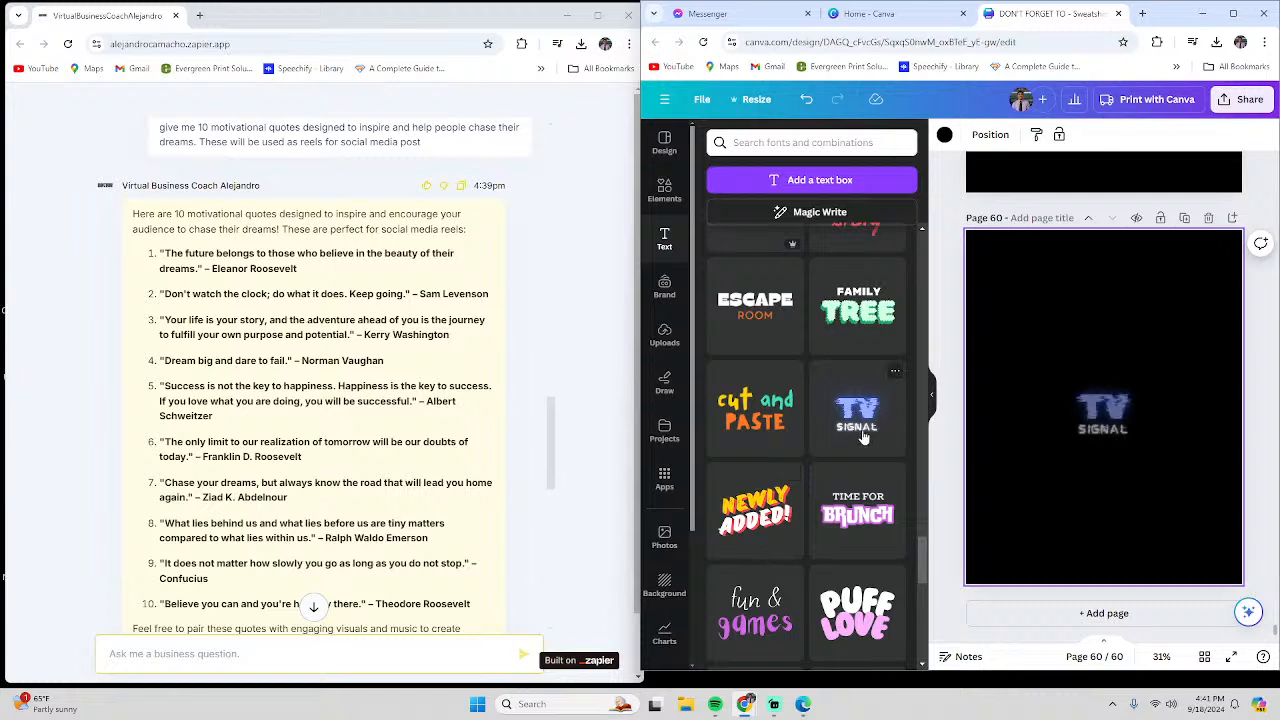
Move the TV SIGNAL lettering higher on the page and try "THE FITIRE" as its upper line
{"action": "left_click_drag", "start_coordinate": [1115, 416], "coordinate": [1119, 357]}
{"action": "double_click", "coordinate": [1119, 356]}
{"action": "type", "text": "THE"}
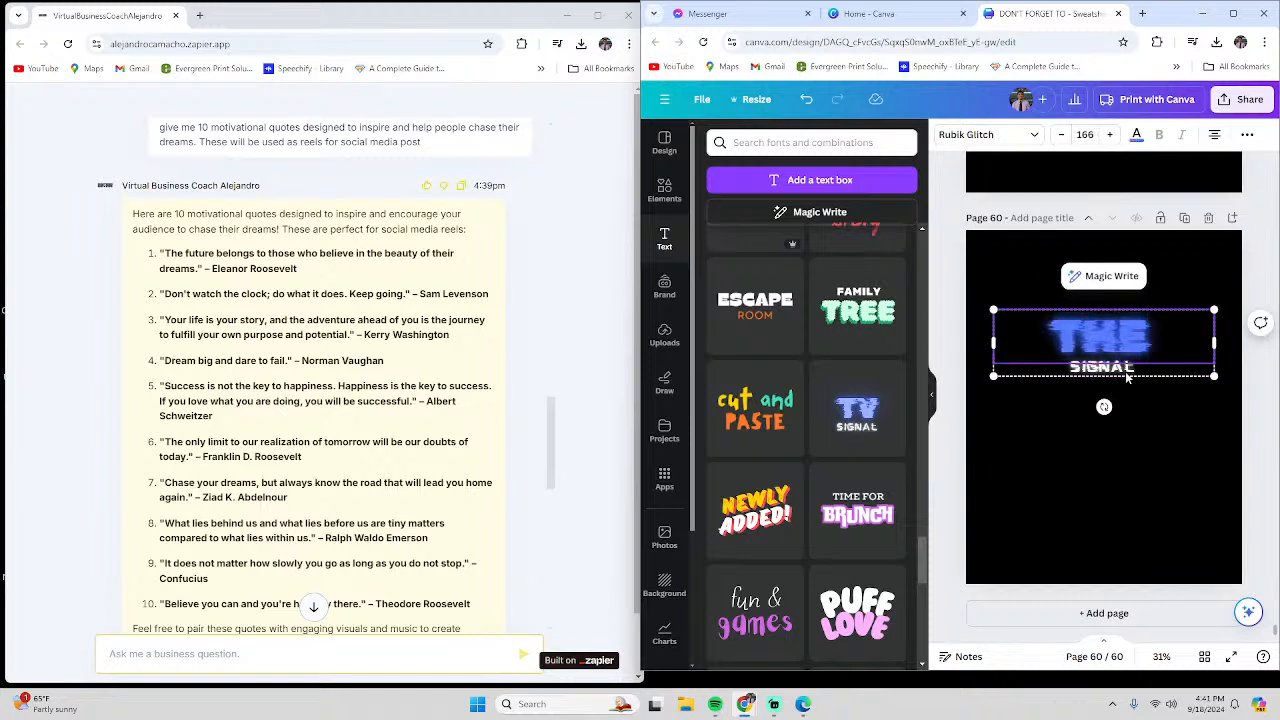
{"action": "type", "text": " FIT"}
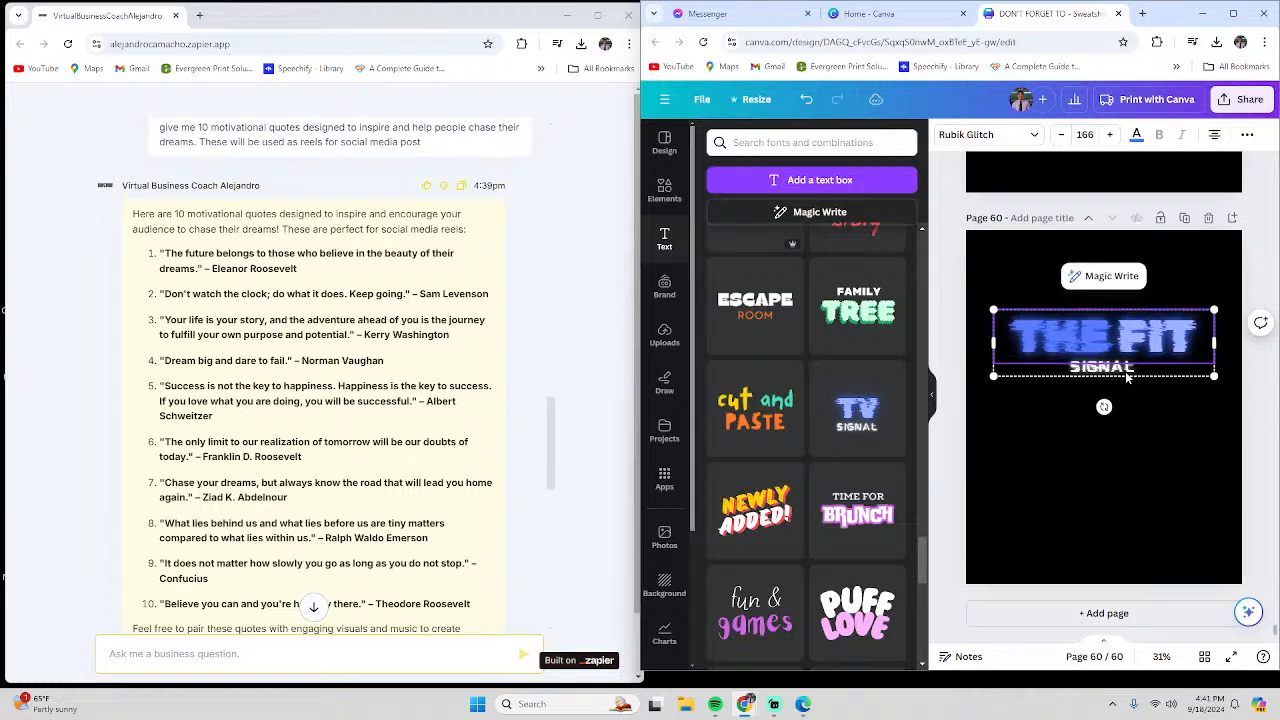
{"action": "type", "text": "IRE"}
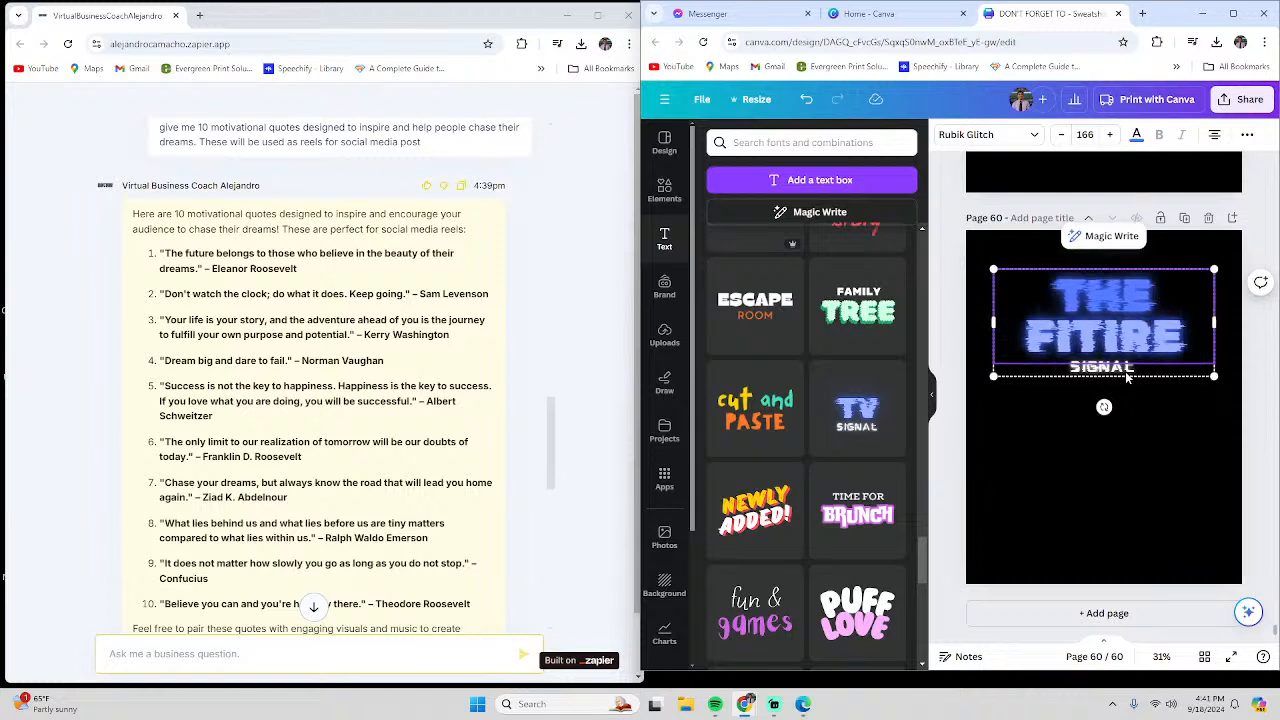
Clear the glitch-style upper line and delete the SIGNAL line beneath it
{"action": "key", "text": "ctrl+a"}
{"action": "key", "text": "BackSpace"}
{"action": "left_click", "coordinate": [1116, 371]}
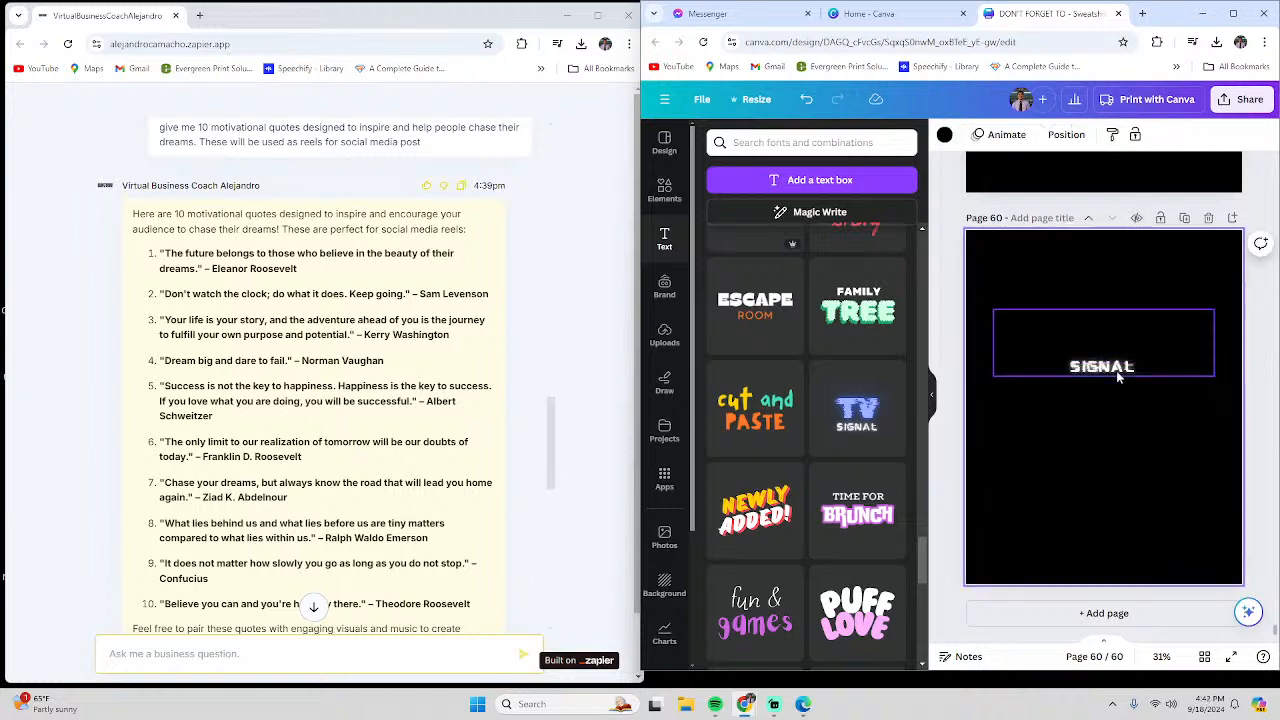
{"action": "left_click", "coordinate": [1116, 371]}
{"action": "left_click", "coordinate": [1172, 334]}
Find the glitch-style GAME ON font combination and place it on page 60
{"action": "scroll", "coordinate": [808, 562], "scroll_direction": "down", "scroll_amount": 1}
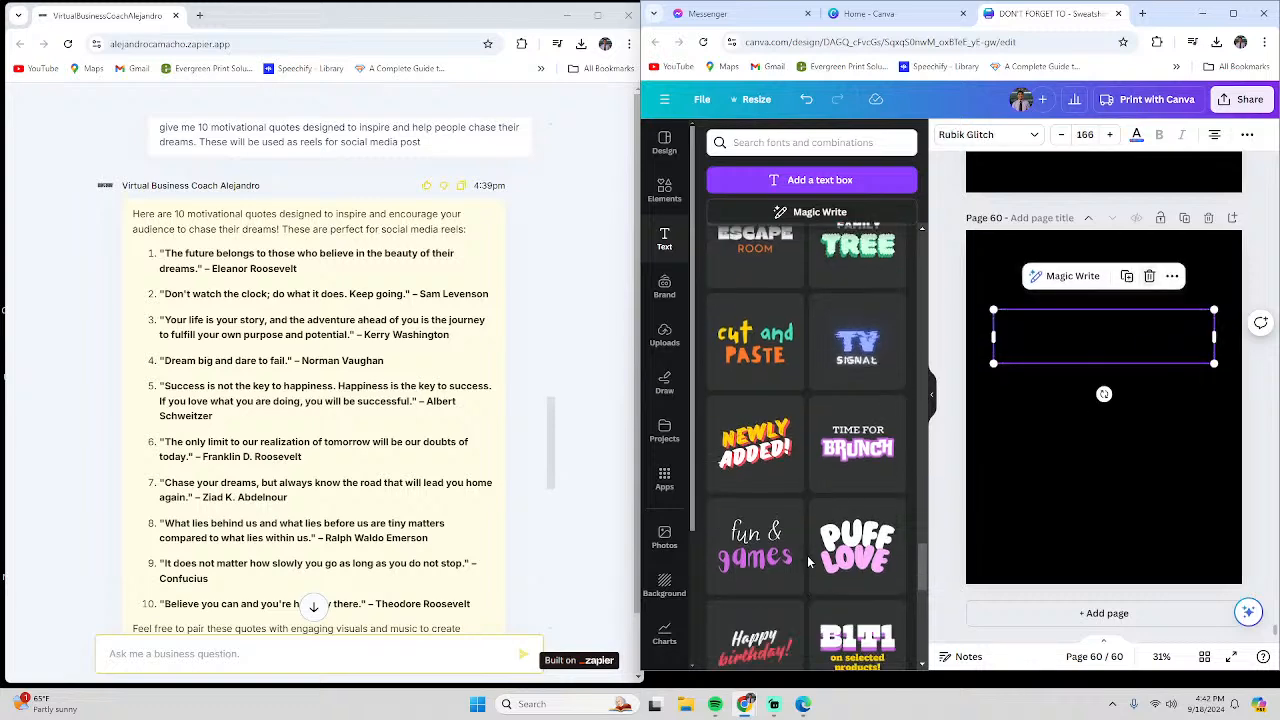
{"action": "scroll", "coordinate": [808, 562], "scroll_direction": "down", "scroll_amount": 6}
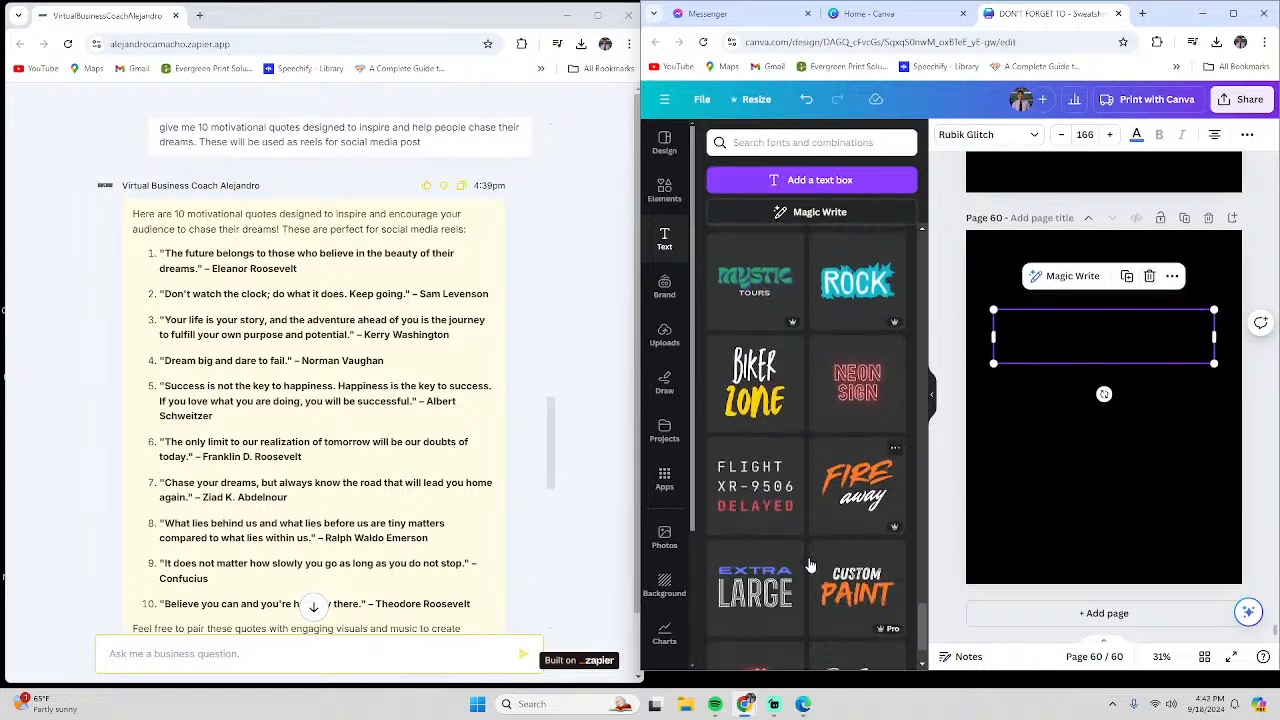
{"action": "scroll", "coordinate": [810, 566], "scroll_direction": "down", "scroll_amount": 2}
{"action": "scroll", "coordinate": [810, 566], "scroll_direction": "down", "scroll_amount": 2}
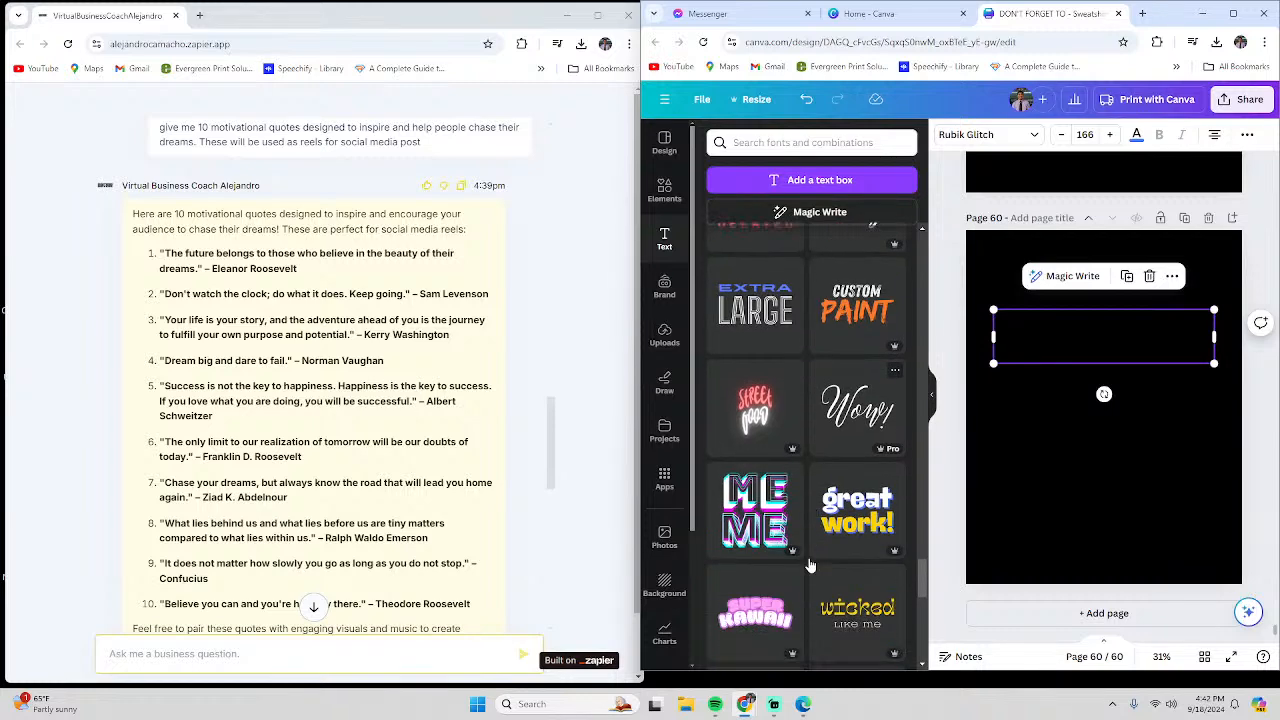
{"action": "scroll", "coordinate": [810, 566], "scroll_direction": "down", "scroll_amount": 5}
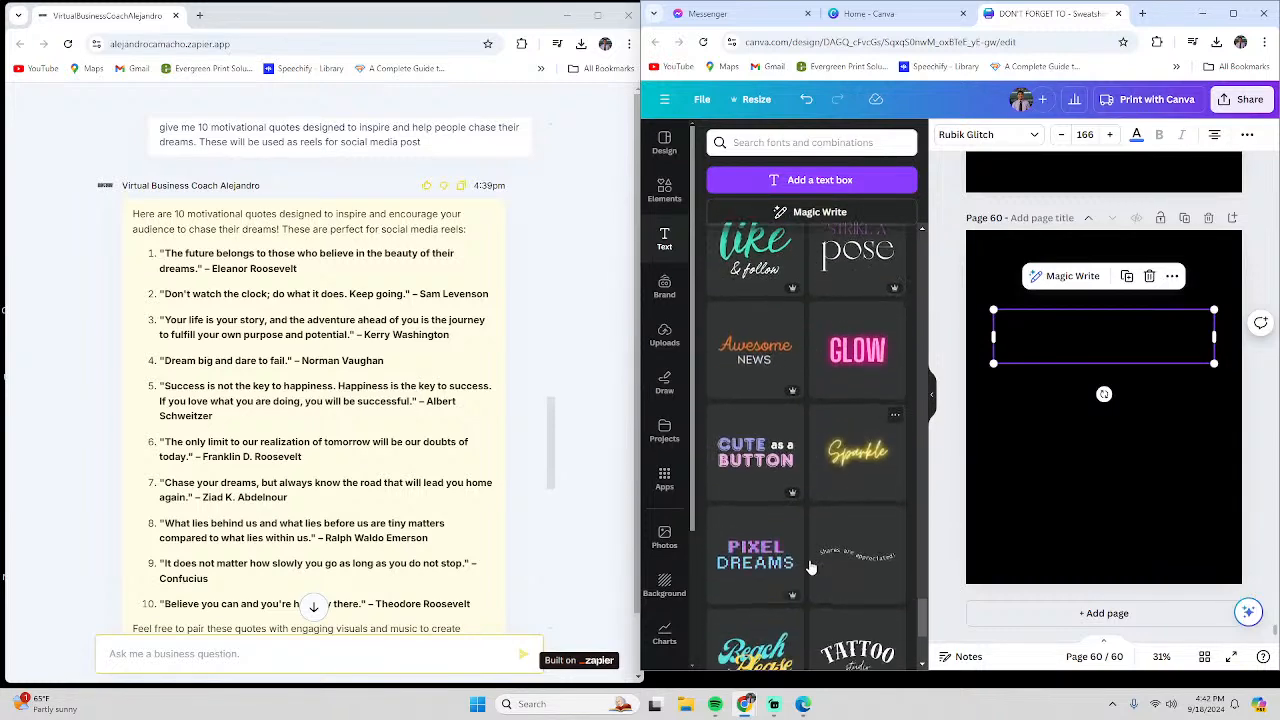
{"action": "scroll", "coordinate": [810, 566], "scroll_direction": "down", "scroll_amount": 3}
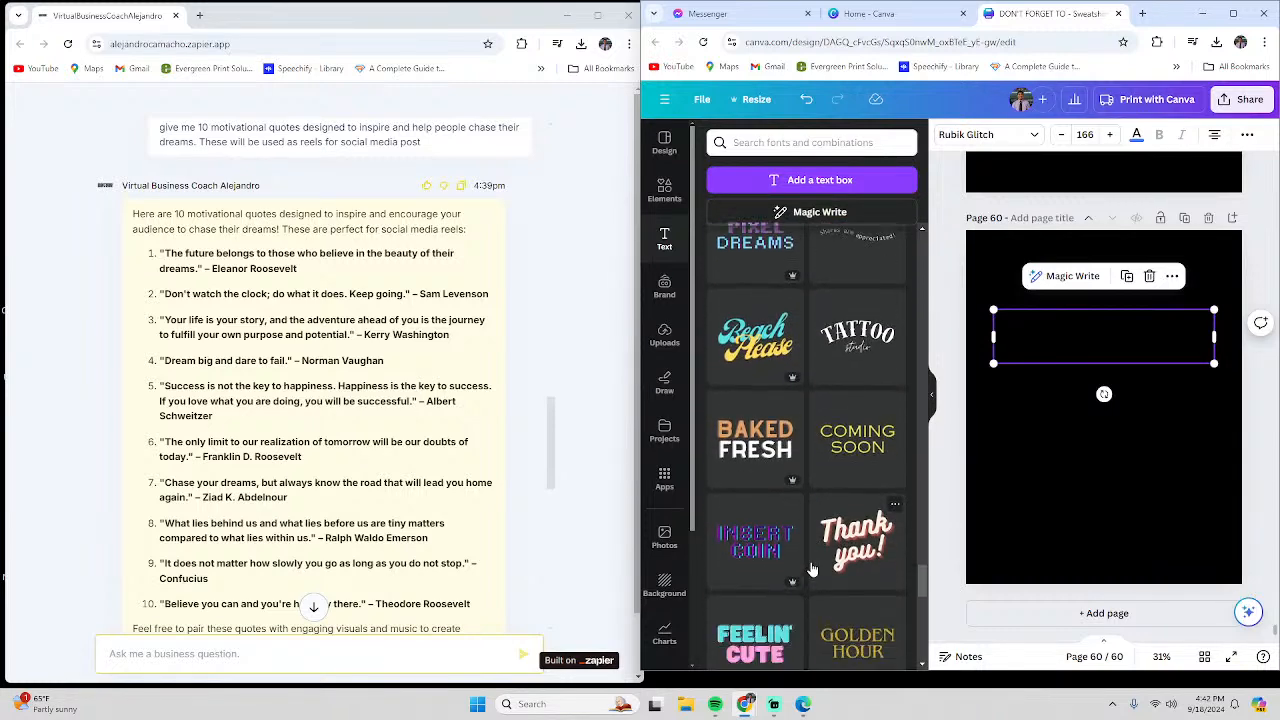
{"action": "scroll", "coordinate": [812, 569], "scroll_direction": "down", "scroll_amount": 2}
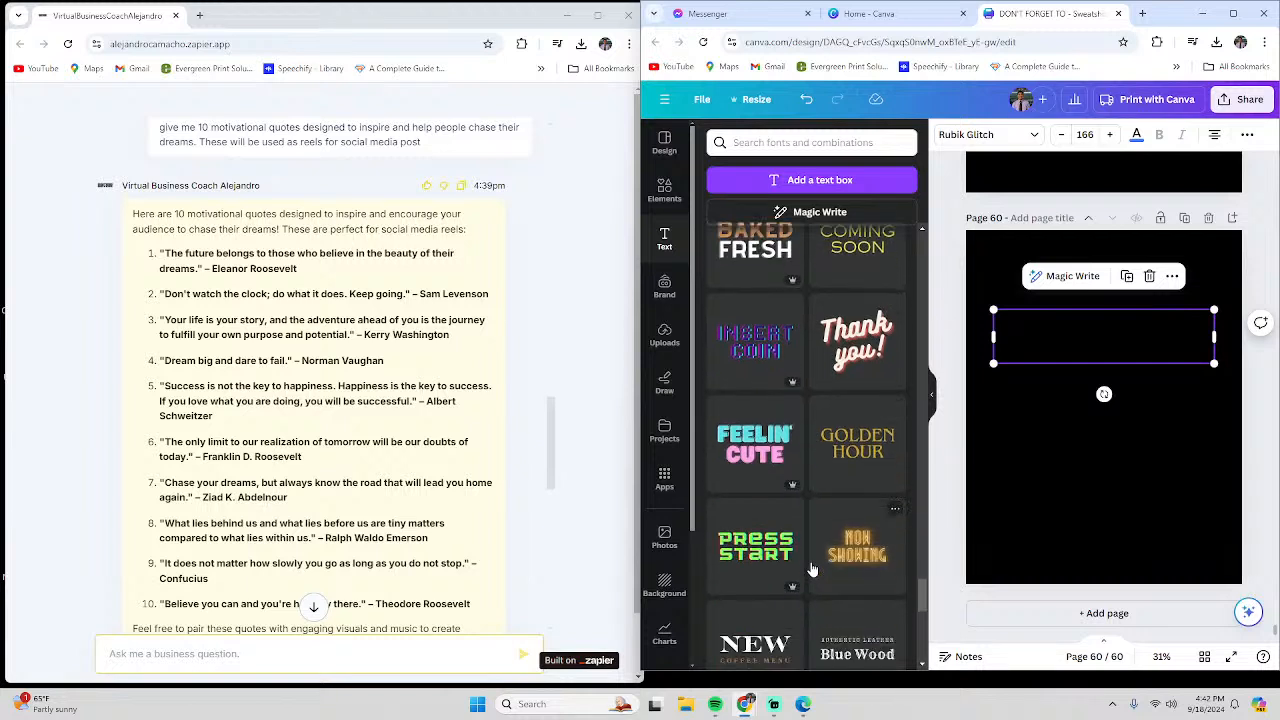
{"action": "scroll", "coordinate": [812, 569], "scroll_direction": "down", "scroll_amount": 2}
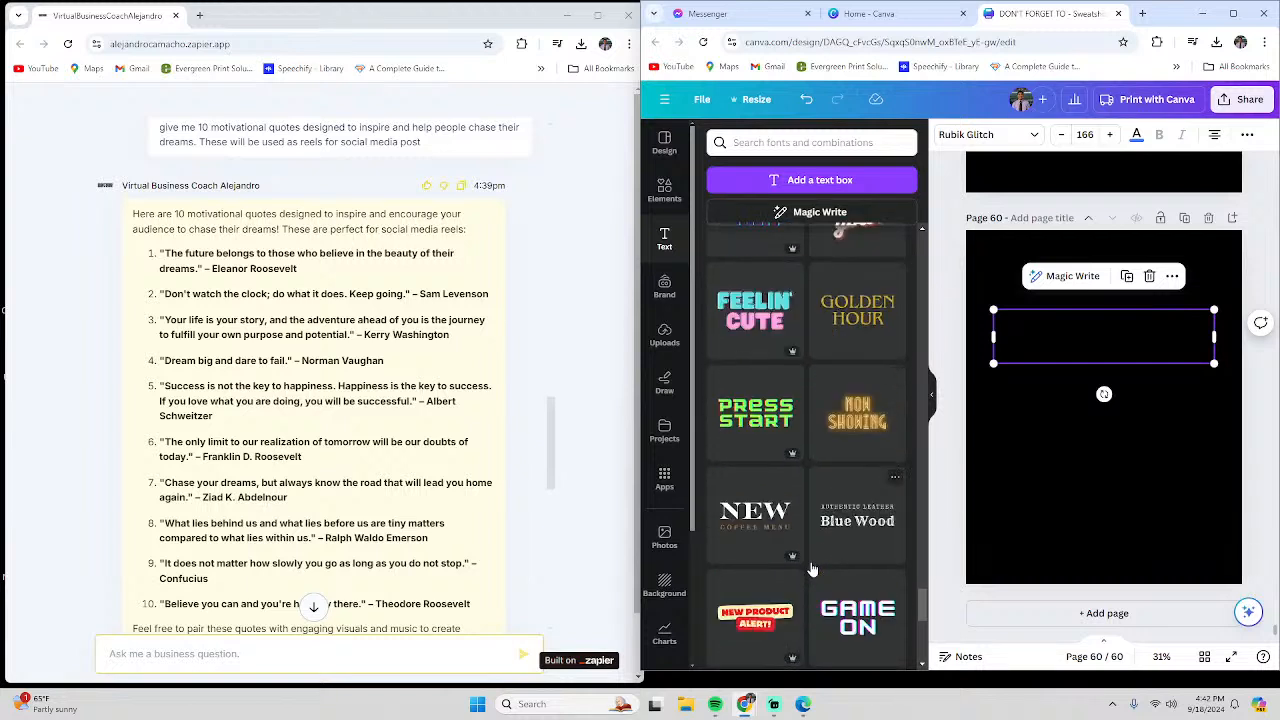
{"action": "scroll", "coordinate": [812, 569], "scroll_direction": "down", "scroll_amount": 1}
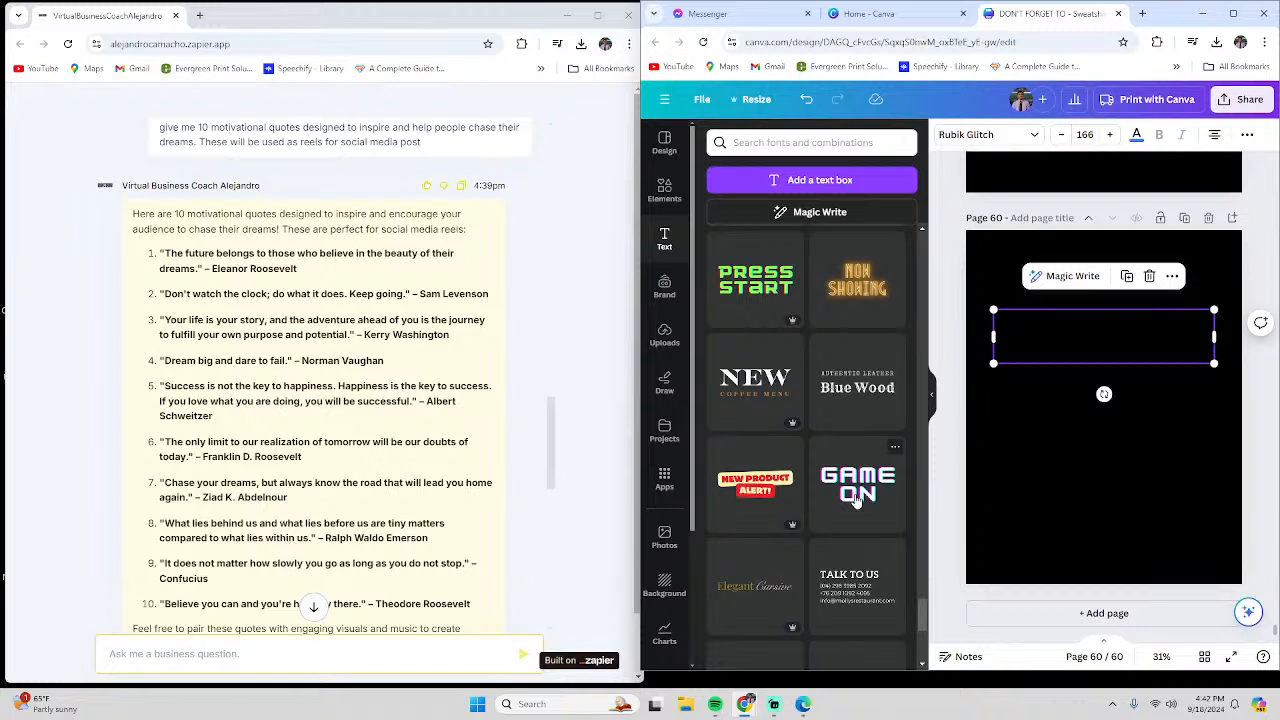
{"action": "scroll", "coordinate": [855, 500], "scroll_direction": "down", "scroll_amount": 1}
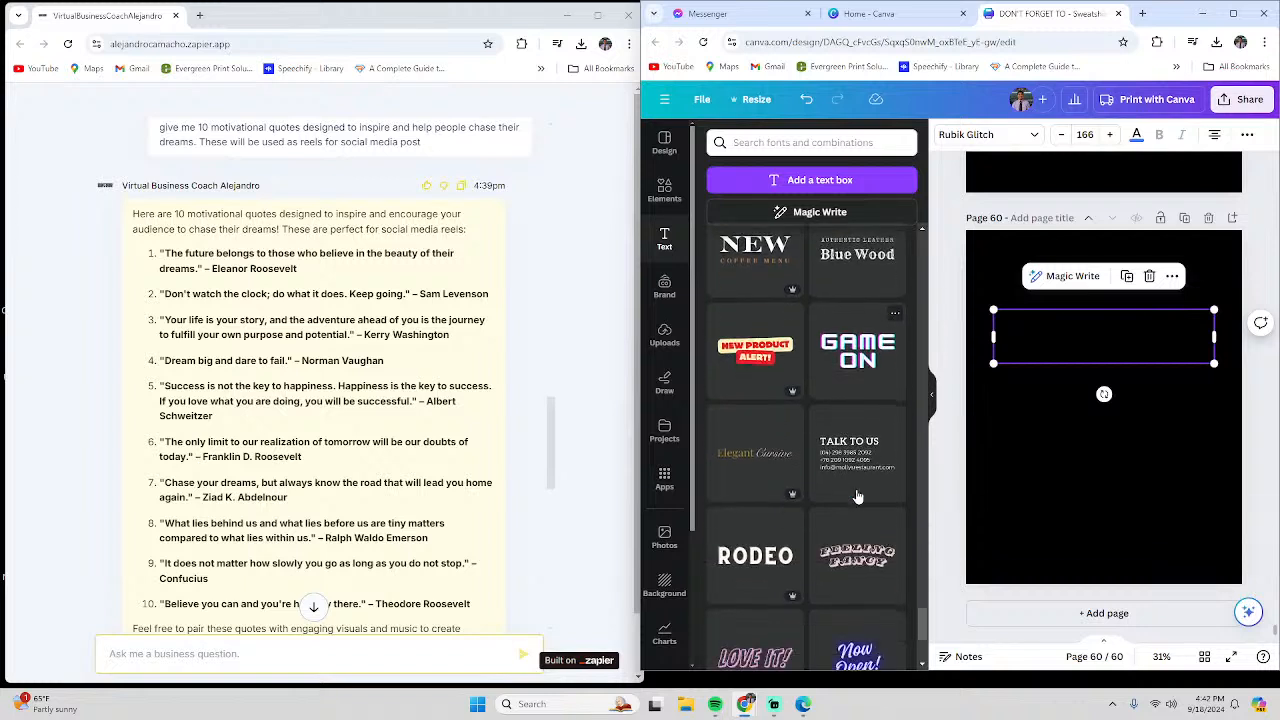
{"action": "left_click", "coordinate": [859, 388]}
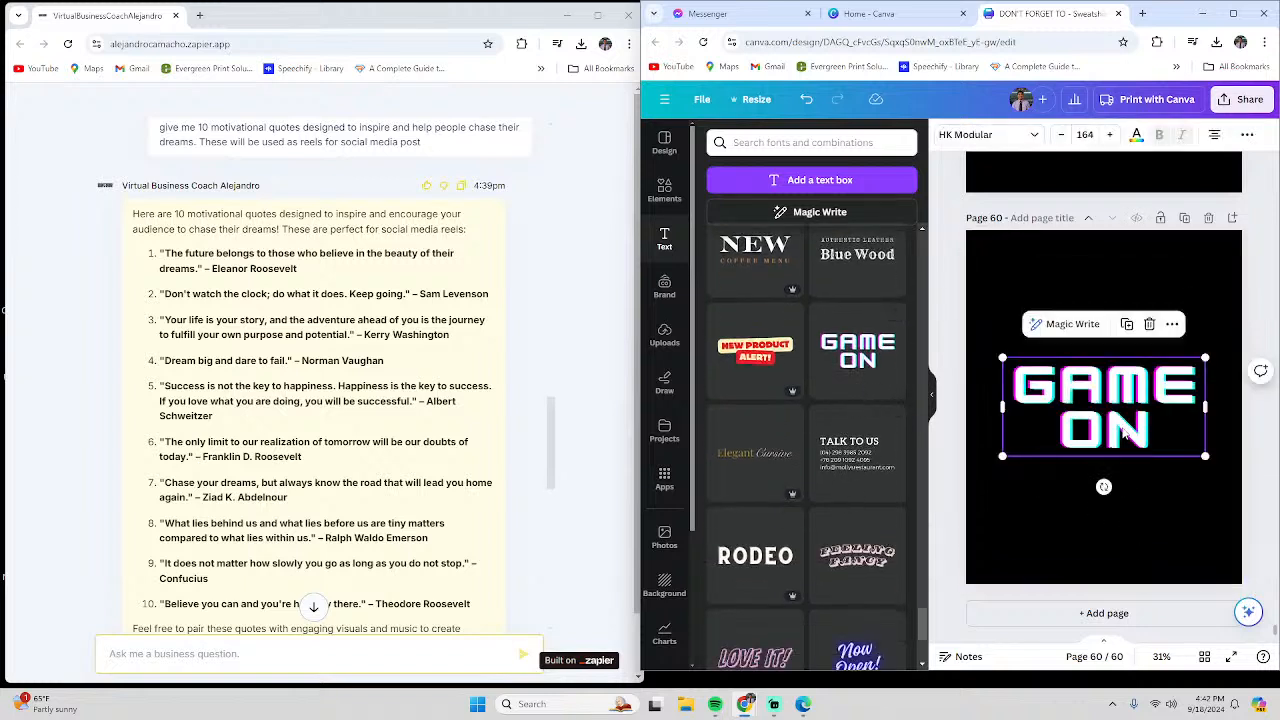
{"action": "left_click", "coordinate": [1121, 467]}
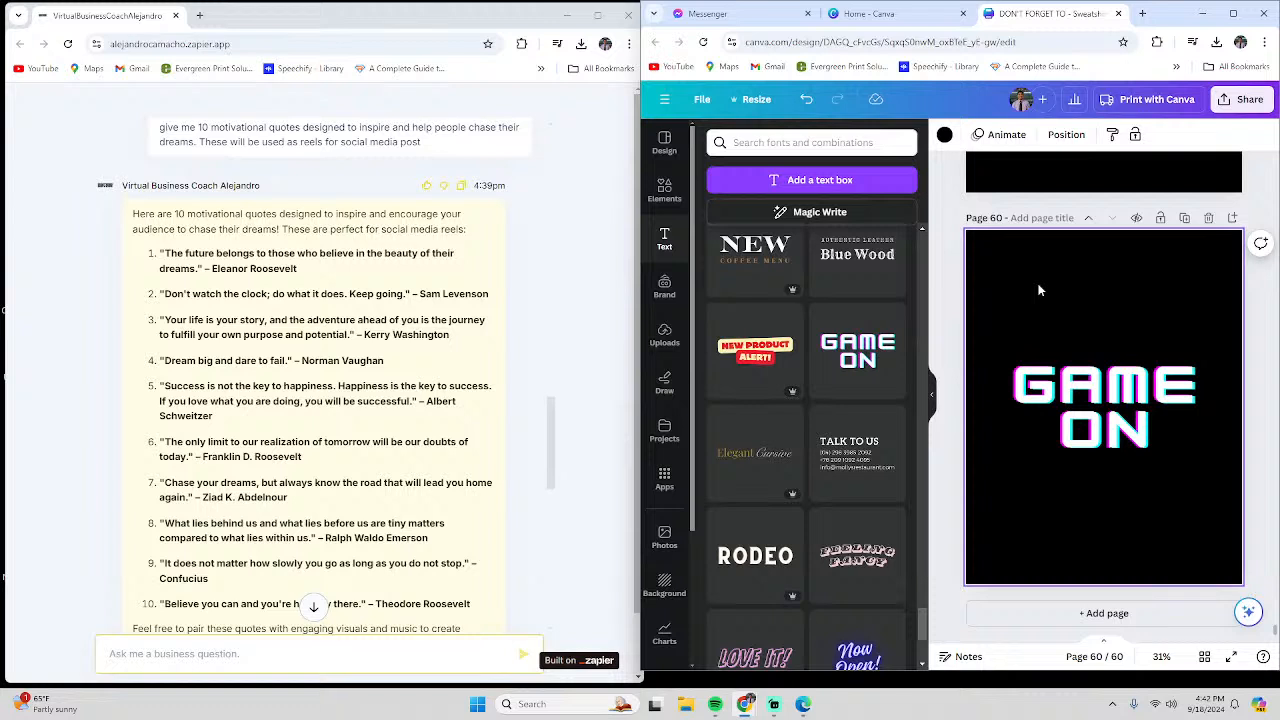
Replace the GAME ON lettering with "THE FUTURE"
{"action": "left_click", "coordinate": [1108, 425]}
{"action": "left_click", "coordinate": [1157, 530]}
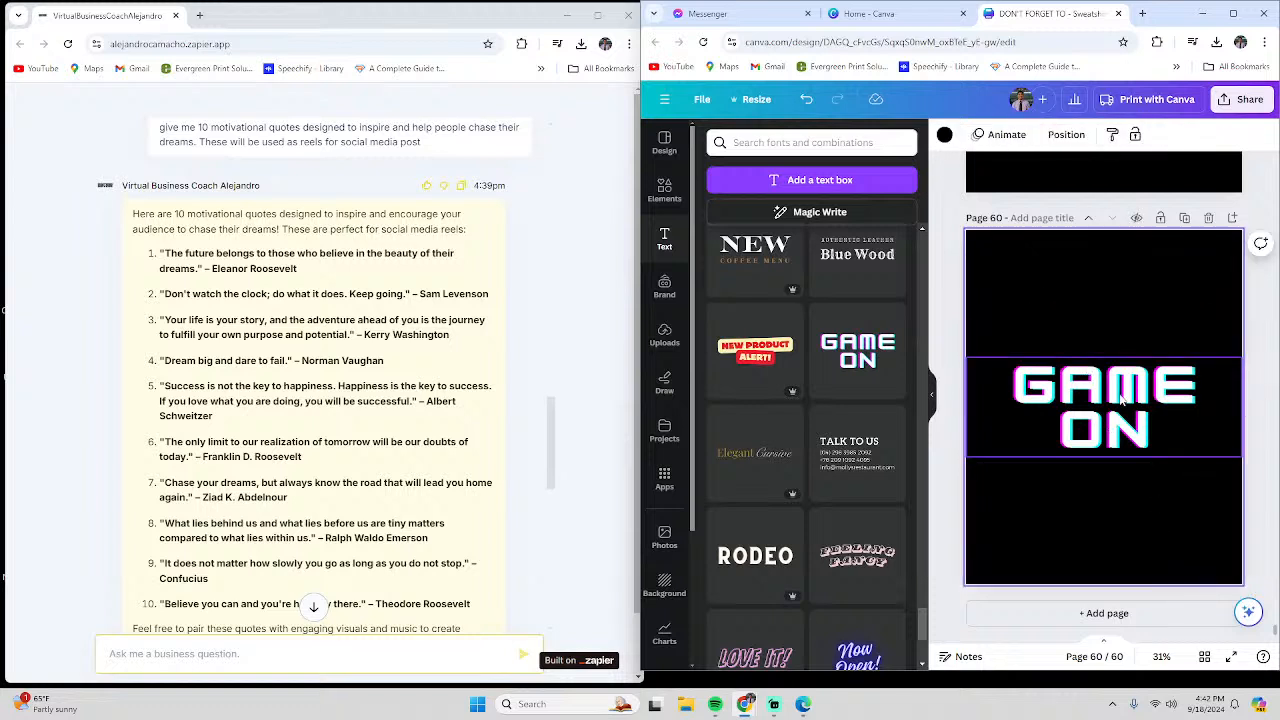
{"action": "double_click", "coordinate": [1120, 395]}
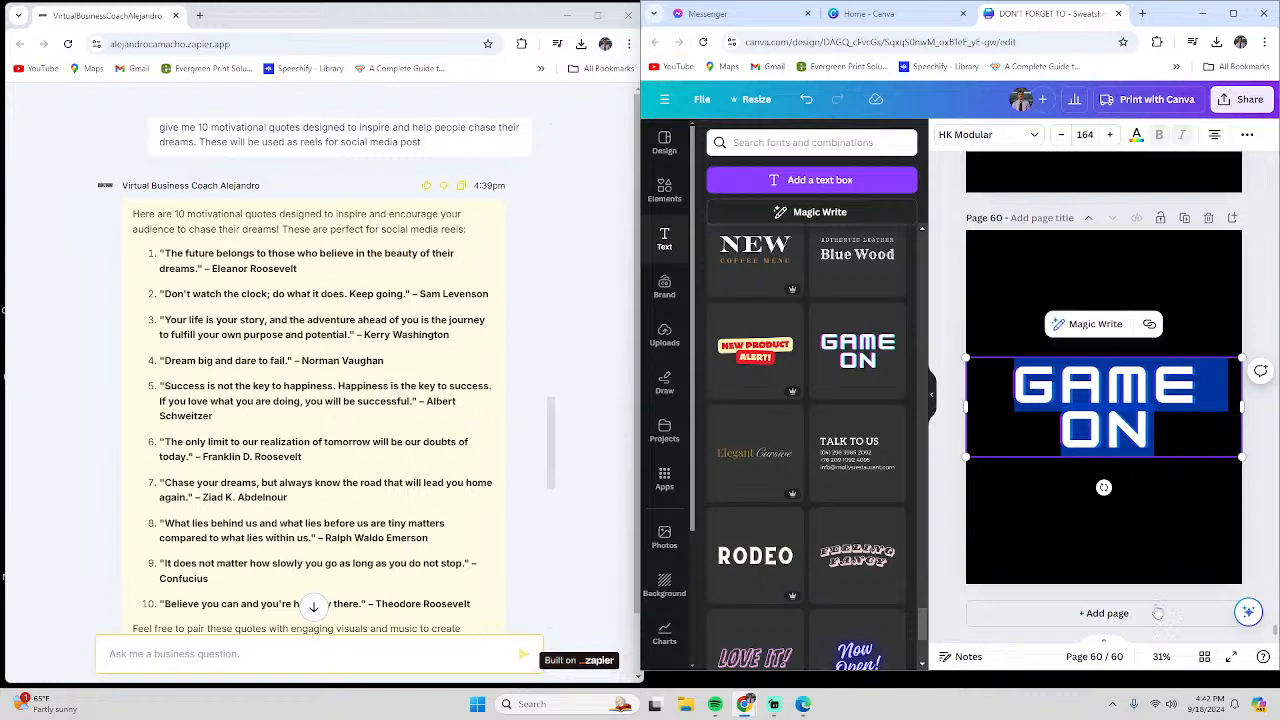
{"action": "type", "text": "THE"}
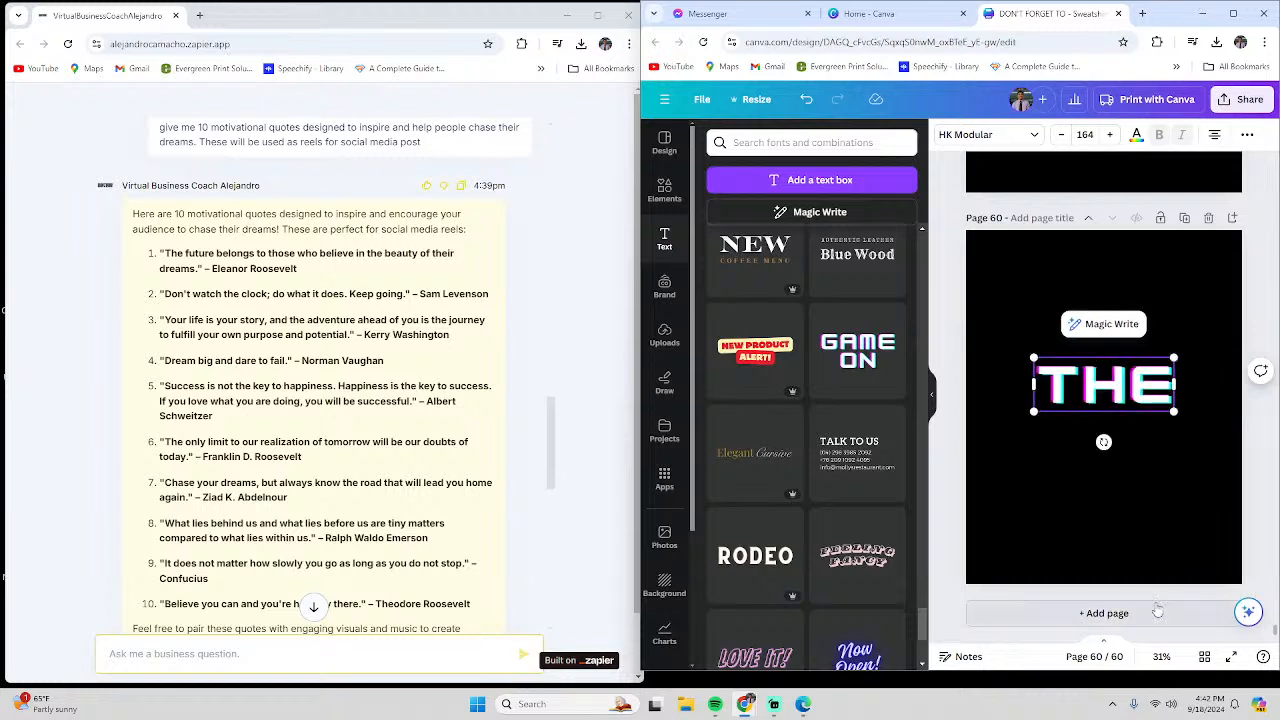
{"action": "type", "text": " FUTURE"}
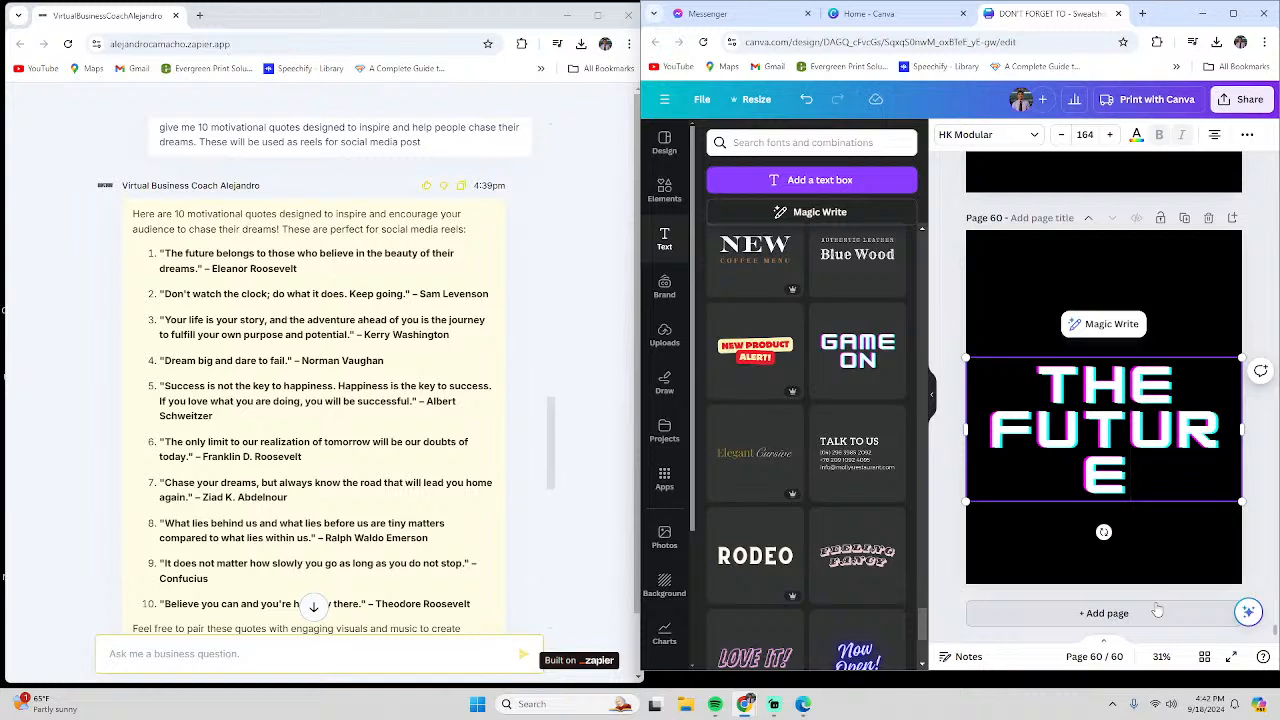
Set the font size of the whole THE FUTURE text to 50
{"action": "key", "text": "ctrl+a"}
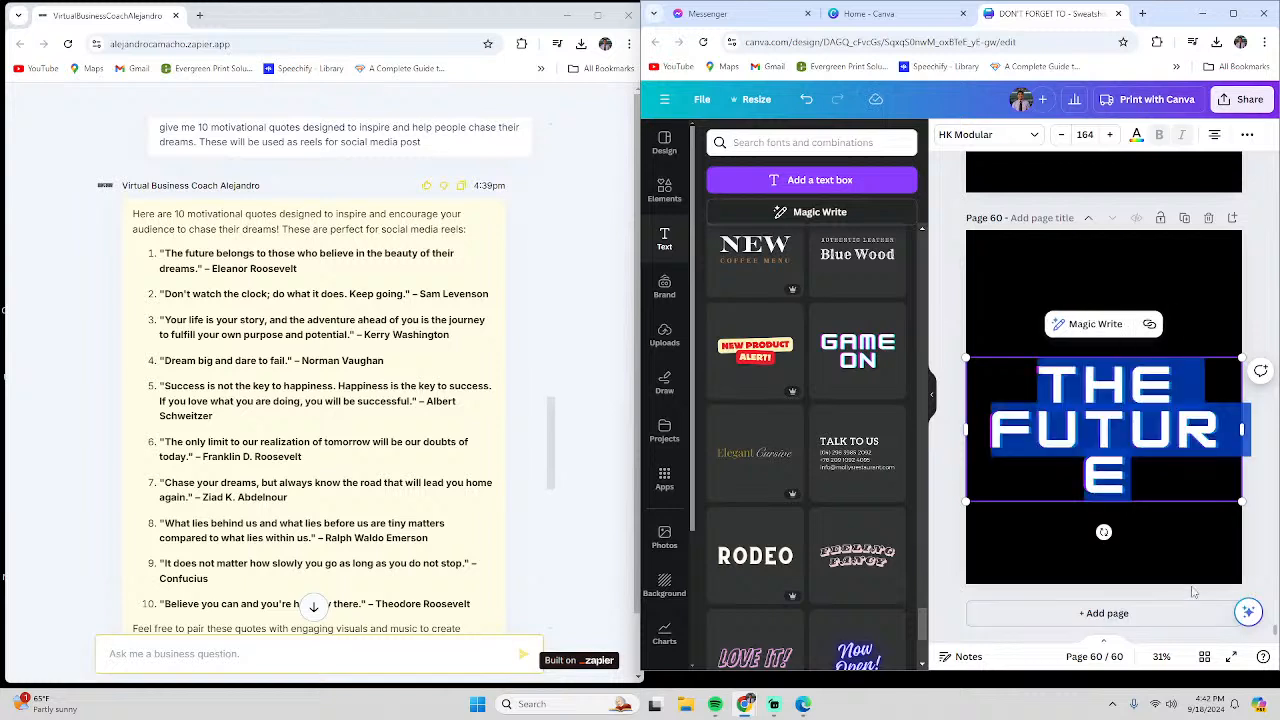
{"action": "left_click", "coordinate": [1084, 134]}
{"action": "type", "text": "130"}
{"action": "left_click", "coordinate": [1083, 134]}
{"action": "type", "text": "50"}
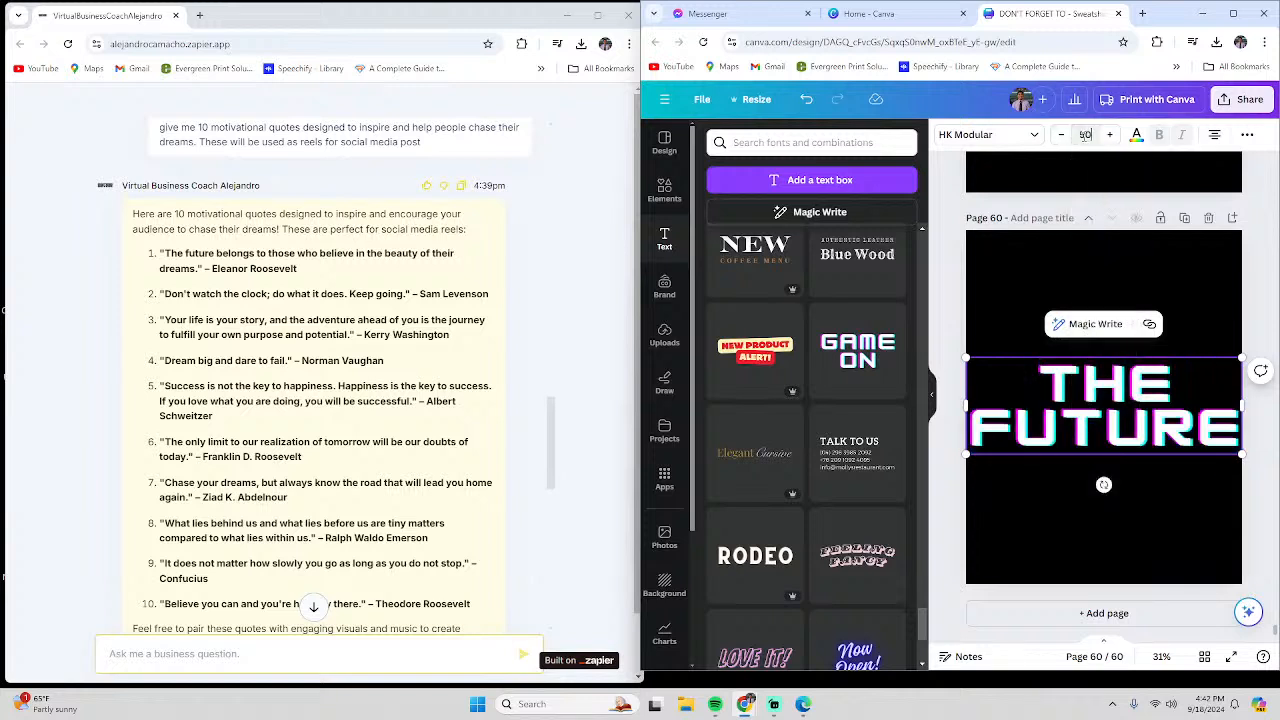
{"action": "key", "text": "Return"}
Extend the text to read "THE FUTURE BELONGS TO THOSE WHO BELIEVE IN THE BEAUTY OF THEIR DREAMS"
{"action": "double_click", "coordinate": [1107, 366]}
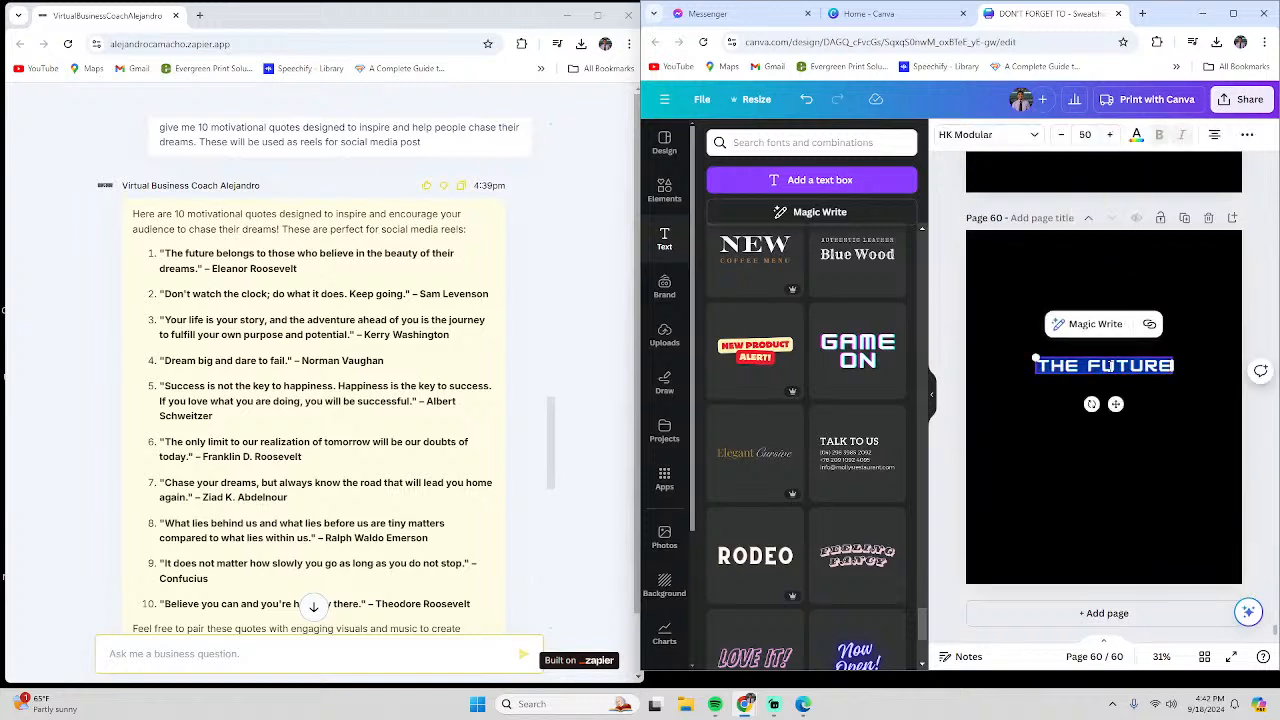
{"action": "key", "text": "Escape"}
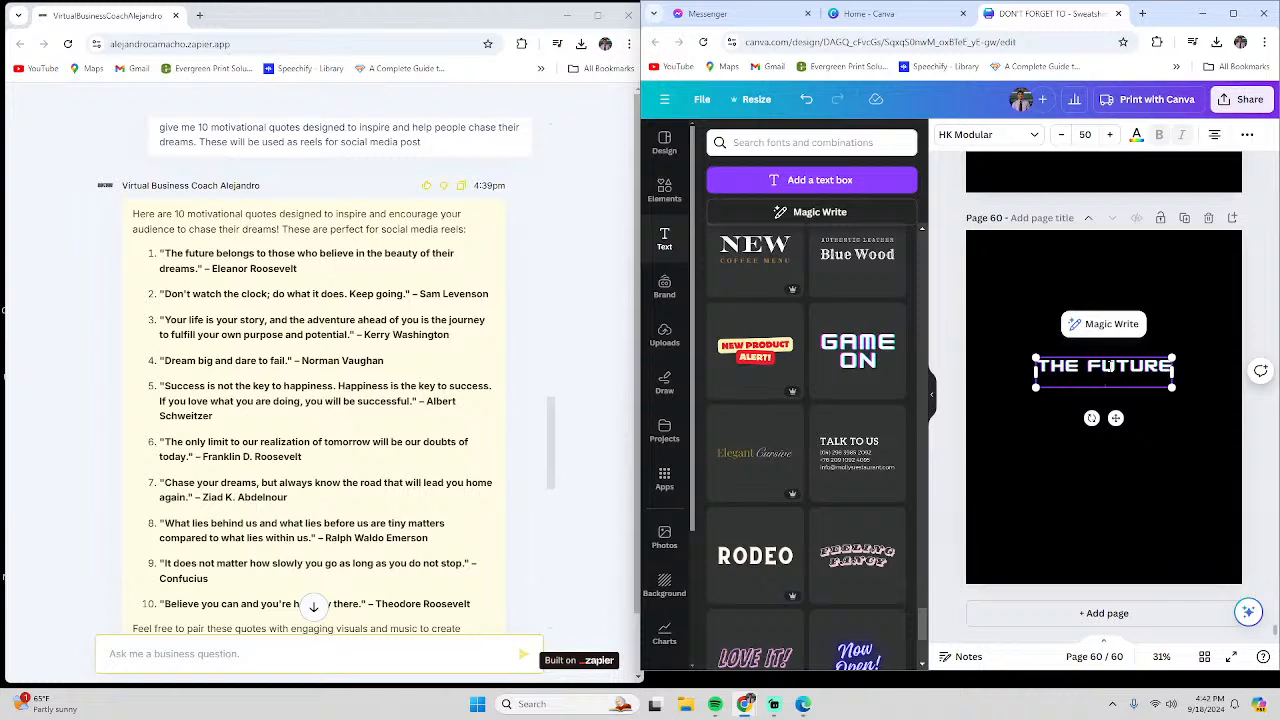
{"action": "left_click", "coordinate": [1107, 366]}
{"action": "type", "text": "BE"}
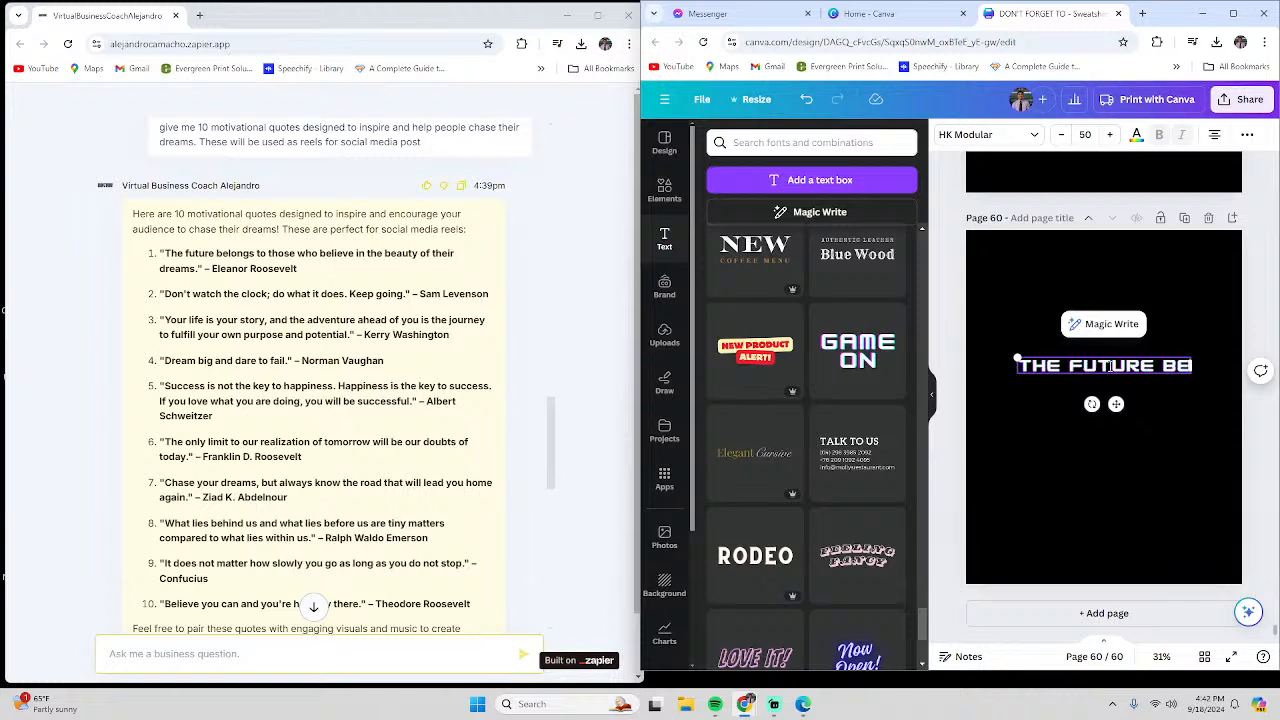
{"action": "type", "text": "LONGS TO THOSE"}
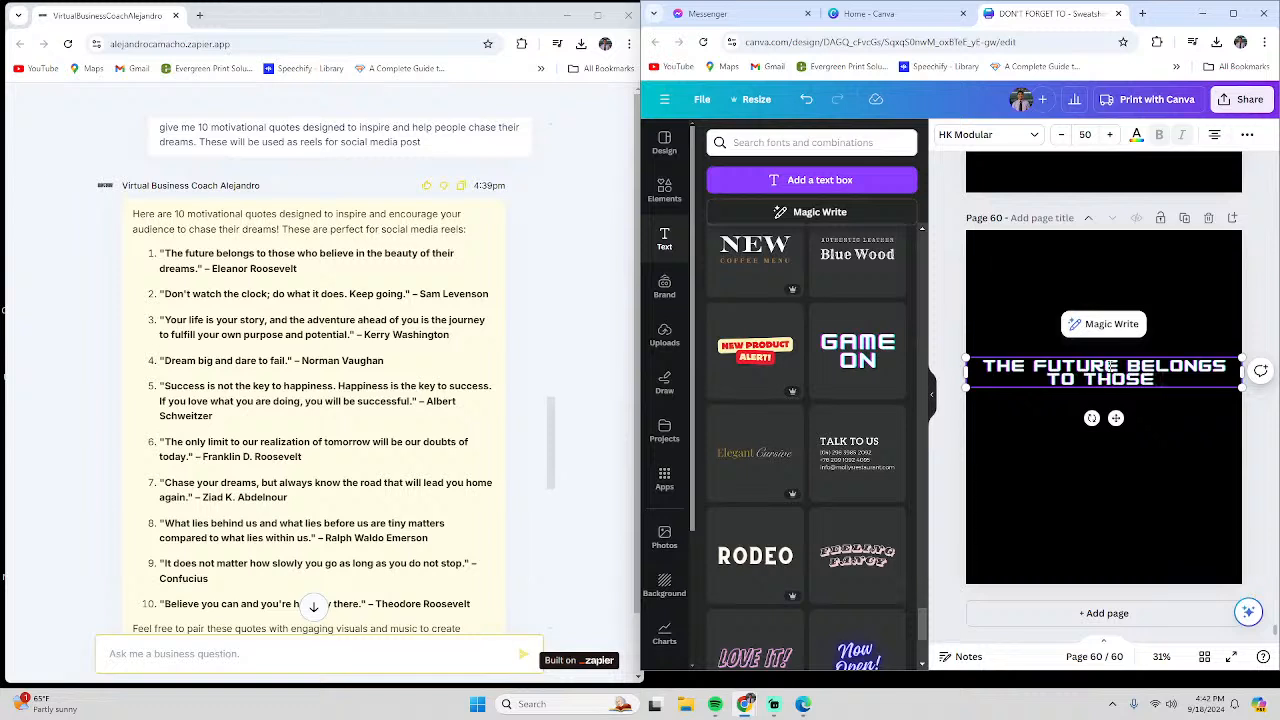
{"action": "type", "text": " WHO BELI"}
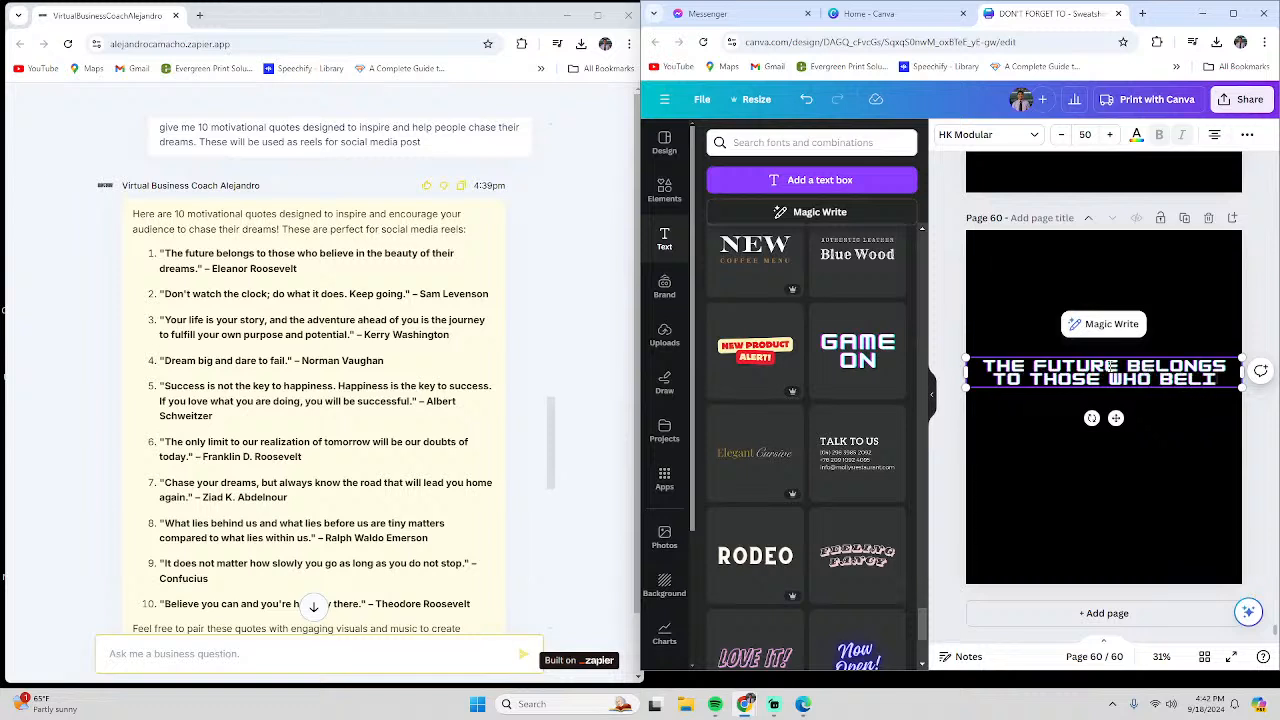
{"action": "type", "text": "EVE IN T"}
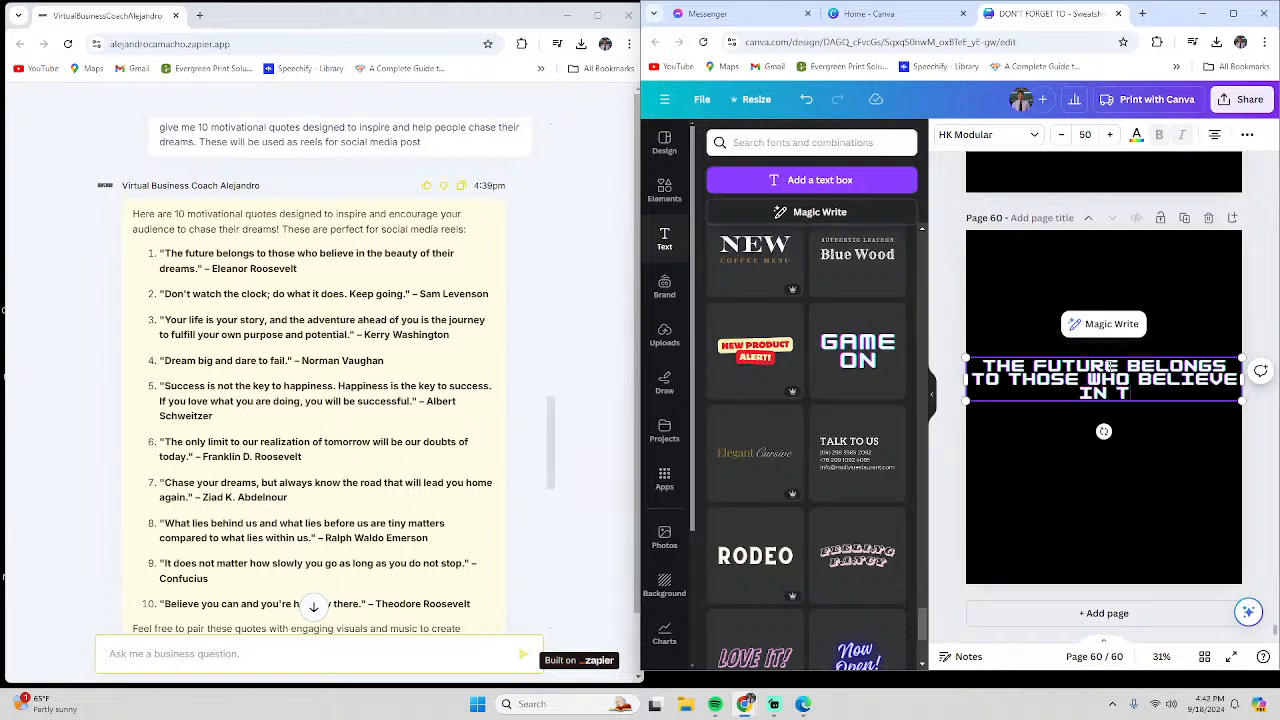
{"action": "type", "text": "HE BEAUTY"}
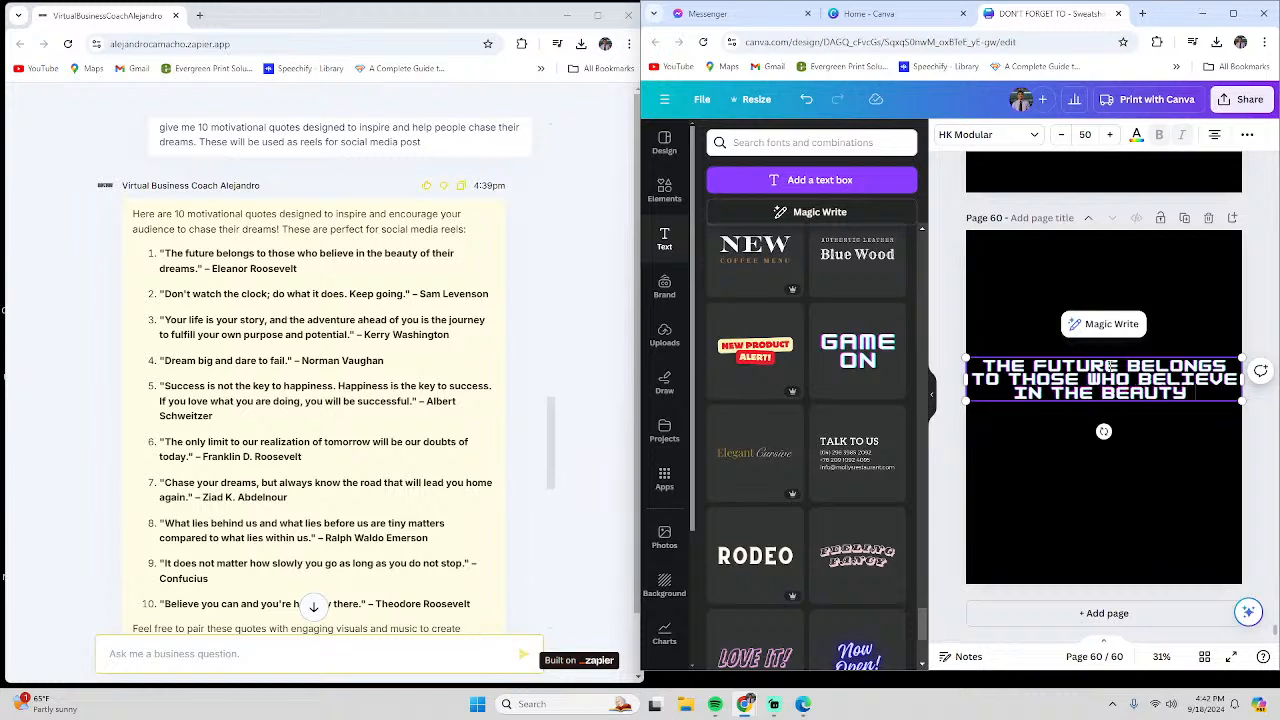
{"action": "type", "text": " OF THE"}
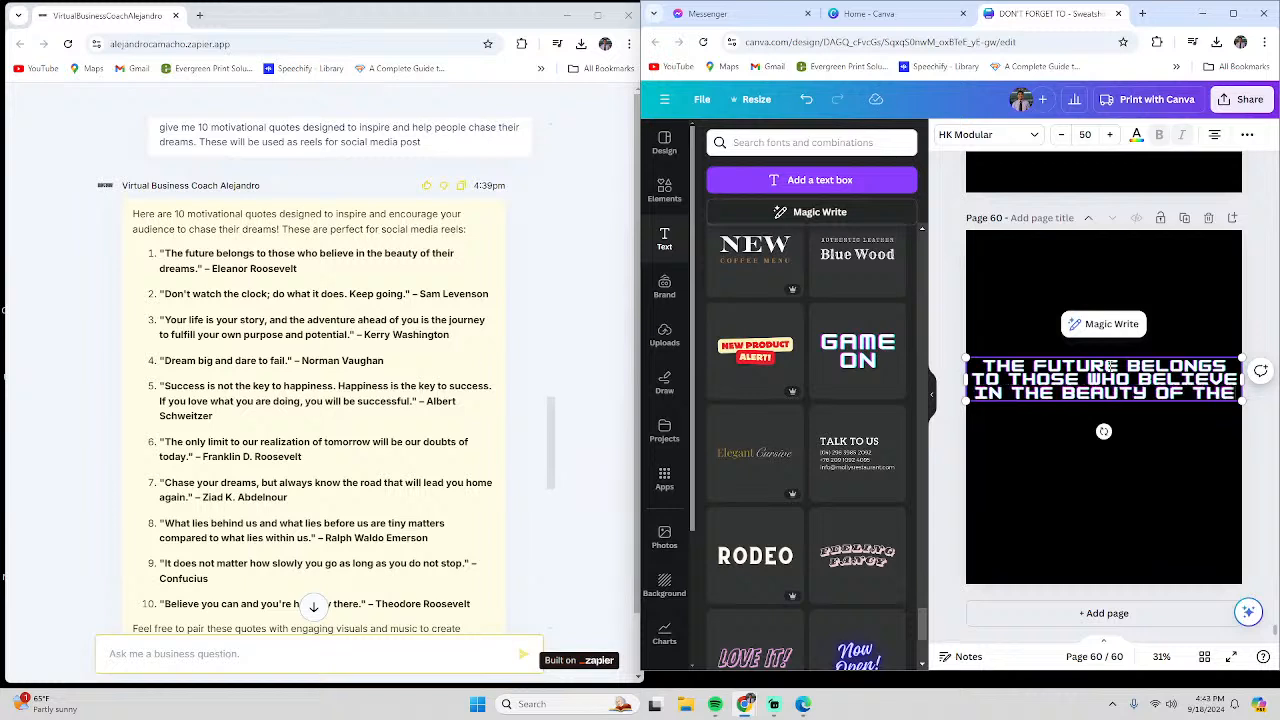
{"action": "type", "text": "IR DREAMS"}
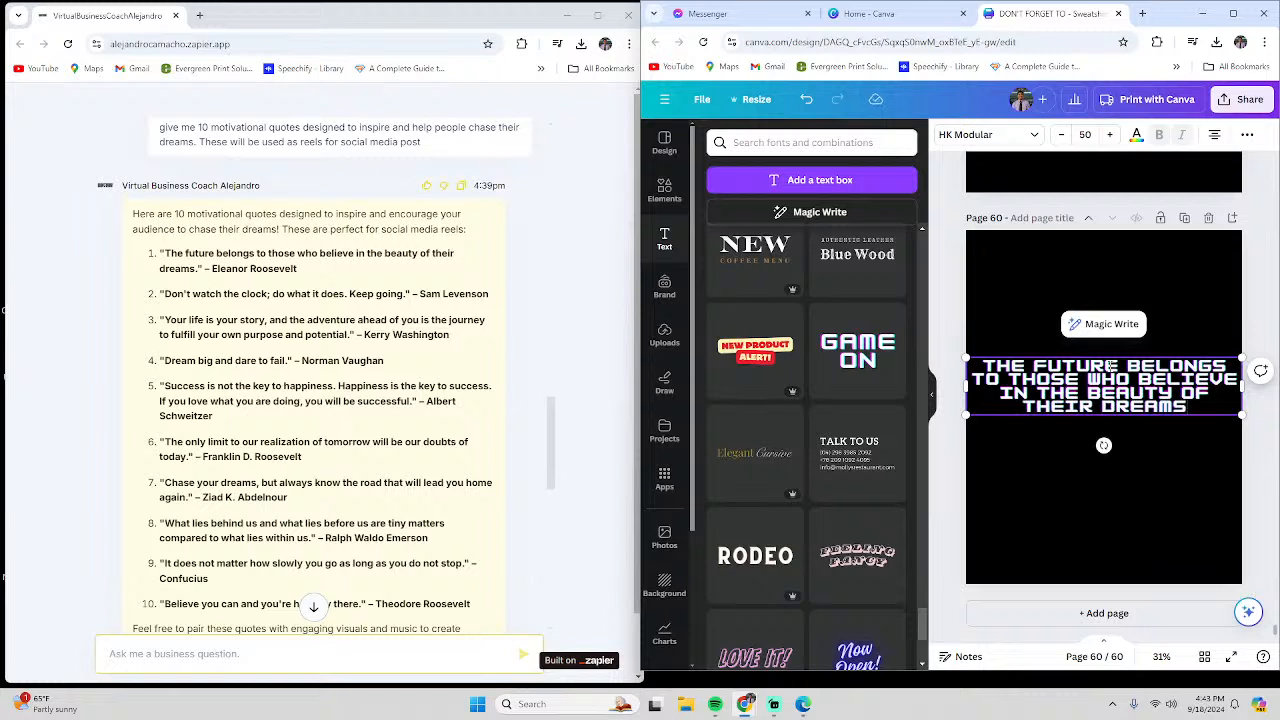
Enclose the whole quote on page 60 in opening and closing quotation marks
{"action": "type", "text": ".:"}
{"action": "key", "text": "BackSpace"}
{"action": "key", "text": "BackSpace"}
{"action": "type", "text": "\""}
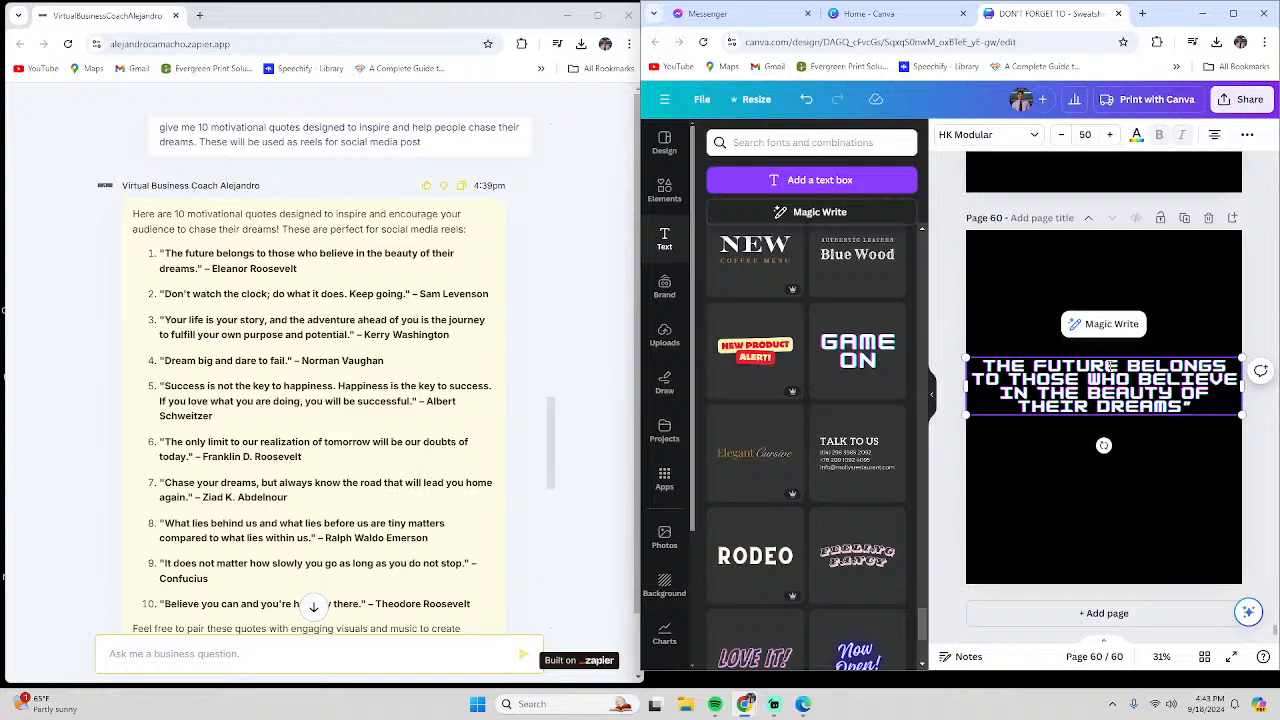
{"action": "type", "text": "\""}
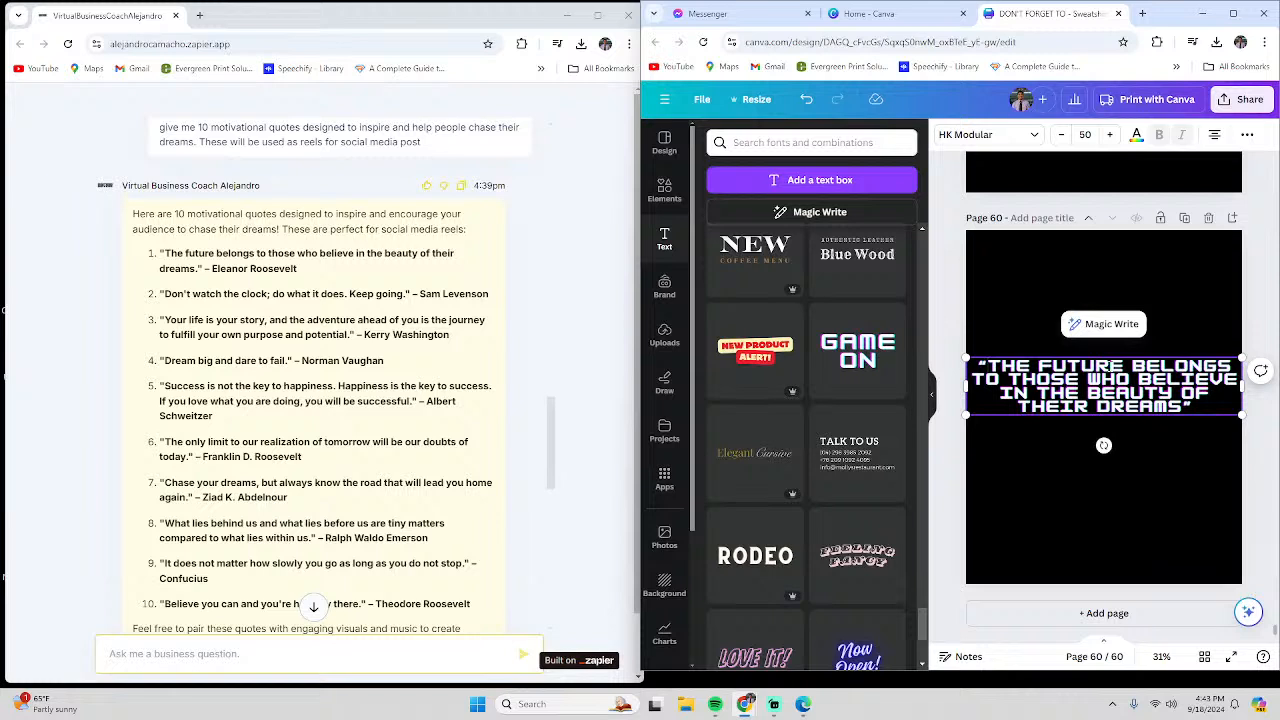
{"action": "key", "text": "BackSpace"}
{"action": "type", "text": "\""}
{"action": "left_click", "coordinate": [1144, 506]}
{"action": "left_click", "coordinate": [1090, 385]}
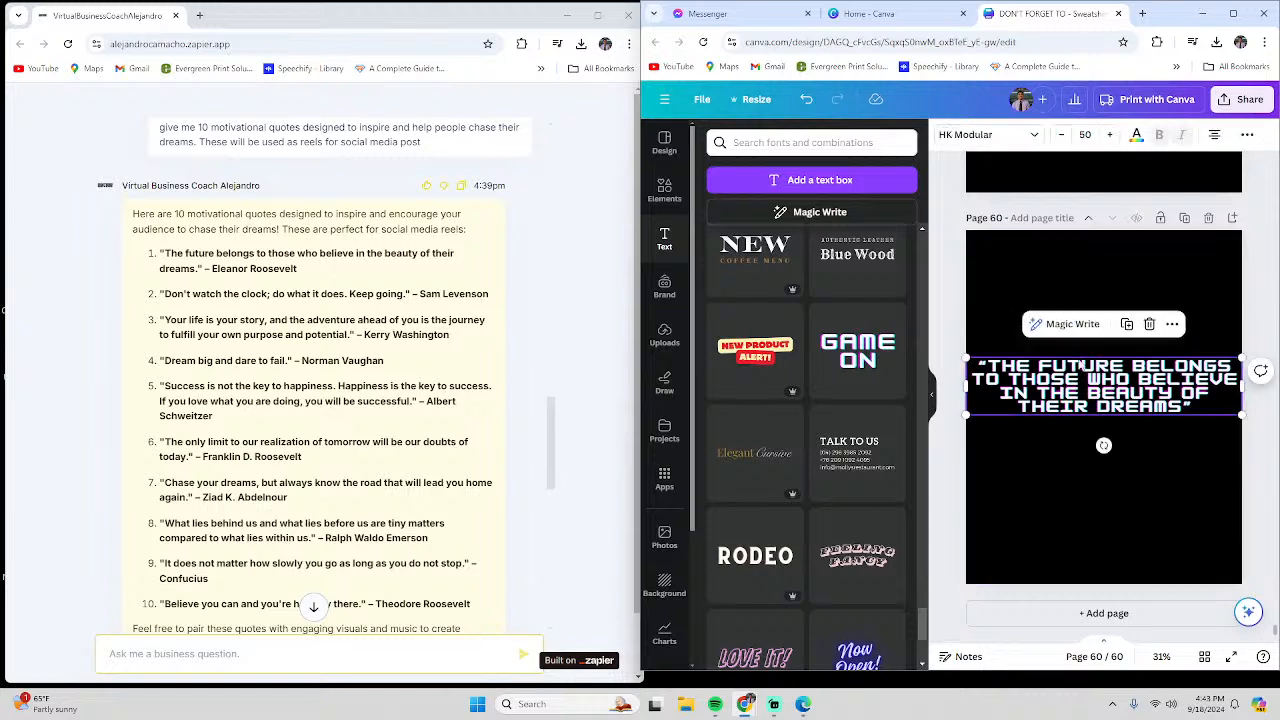
{"action": "left_click", "coordinate": [1080, 359], "text": "shift"}
{"action": "left_click", "coordinate": [1144, 444]}
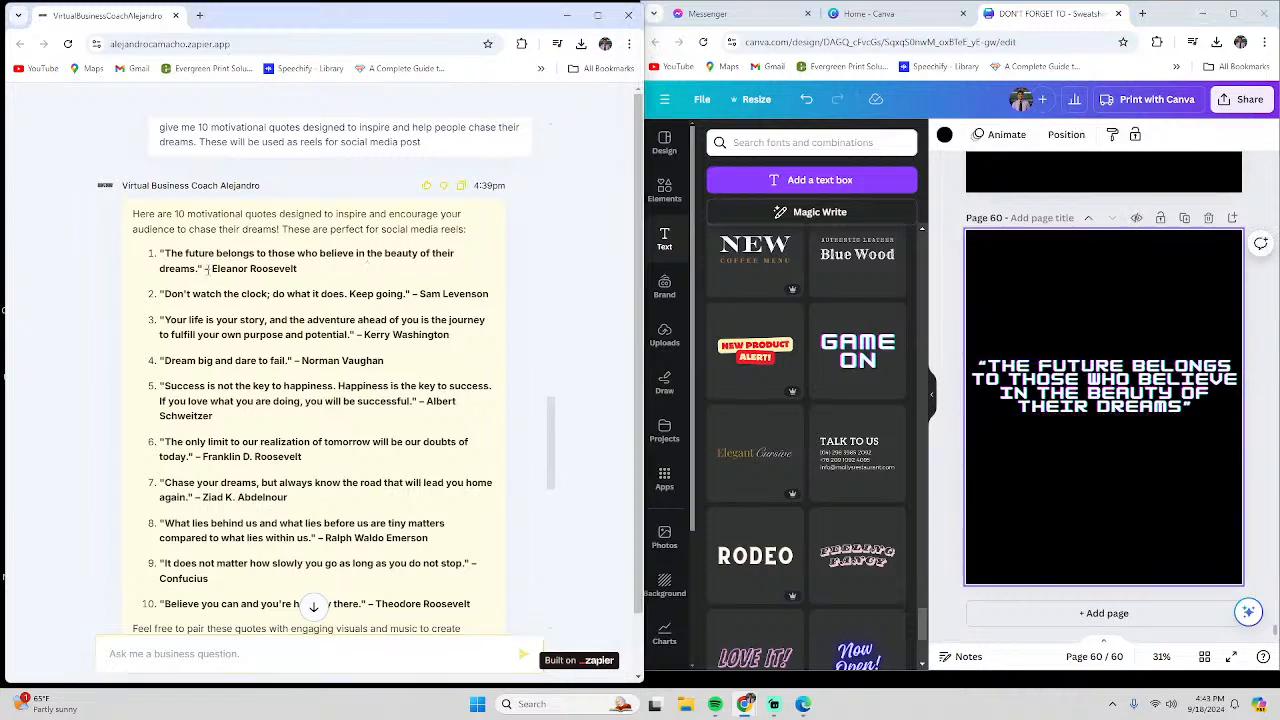
Copy the "– Eleanor Roosevelt" attribution from the chatbot's first quote and add it beneath the page 60 quote, separated by a blank line
{"action": "left_click_drag", "start_coordinate": [203, 268], "coordinate": [298, 270]}
{"action": "key", "text": "ctrl+c"}
{"action": "left_click", "coordinate": [1132, 425]}
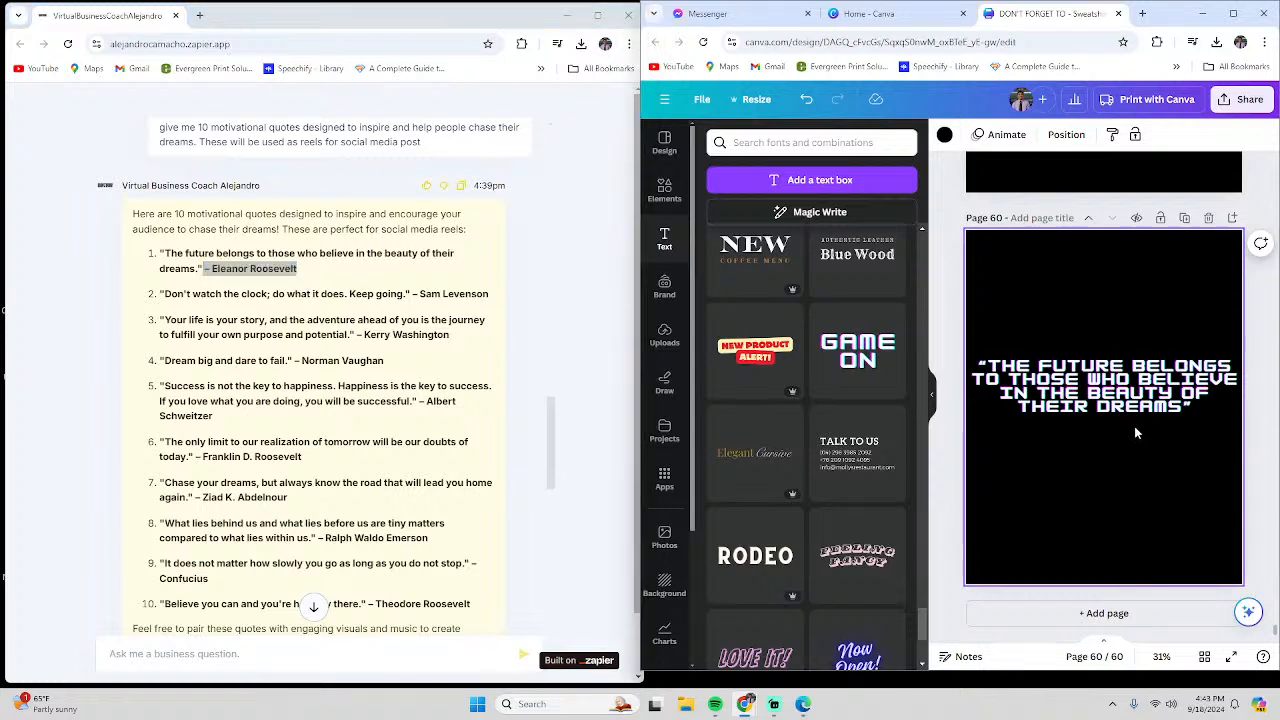
{"action": "left_click", "coordinate": [1180, 406]}
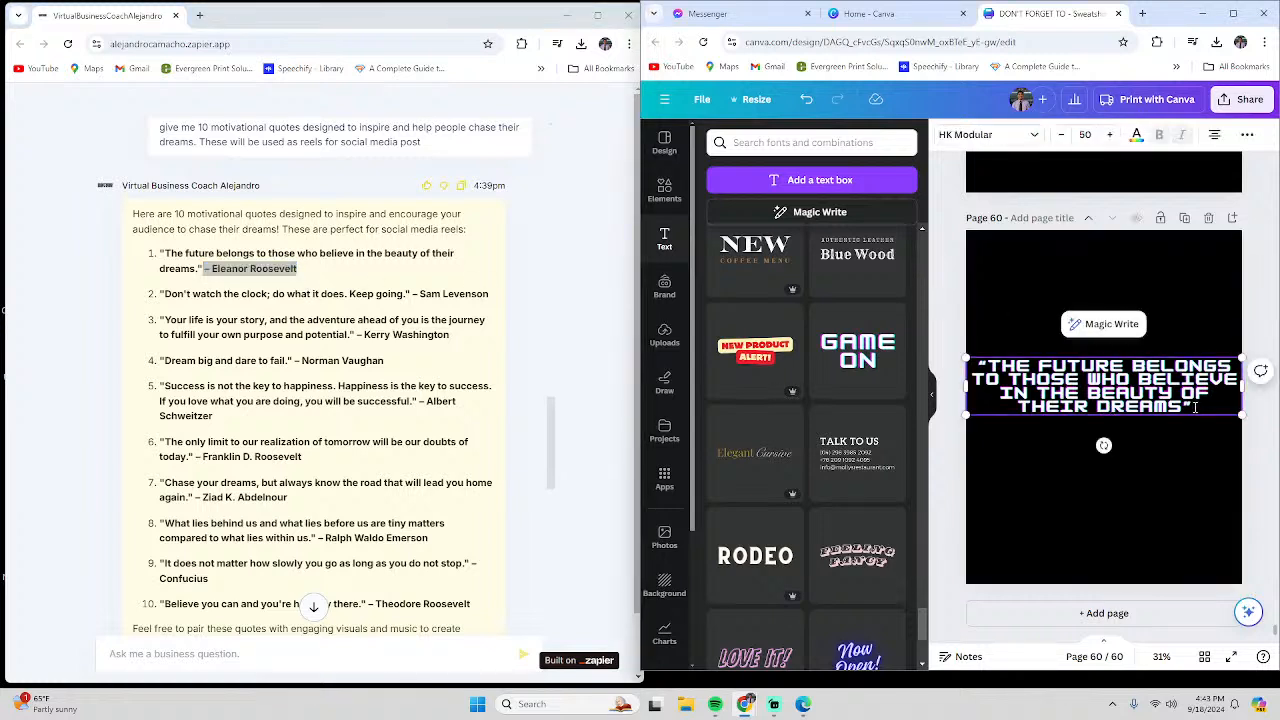
{"action": "key", "text": "ctrl+v"}
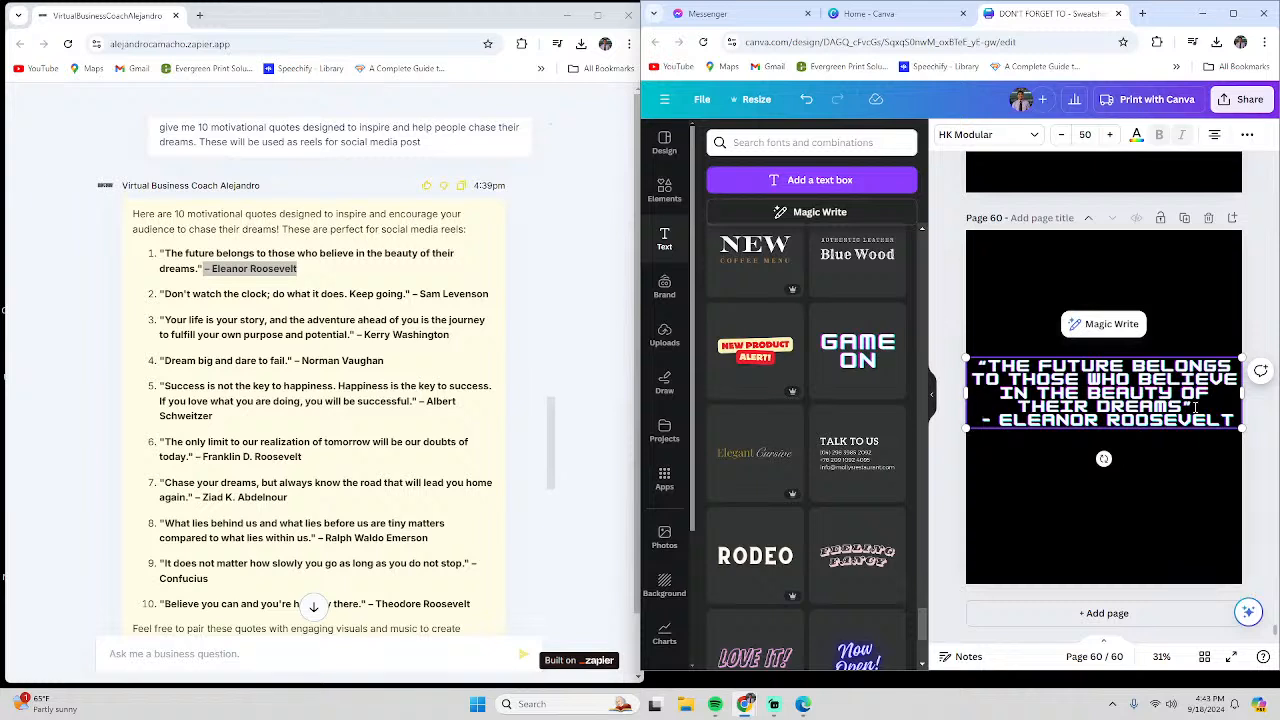
{"action": "key", "text": "Return"}
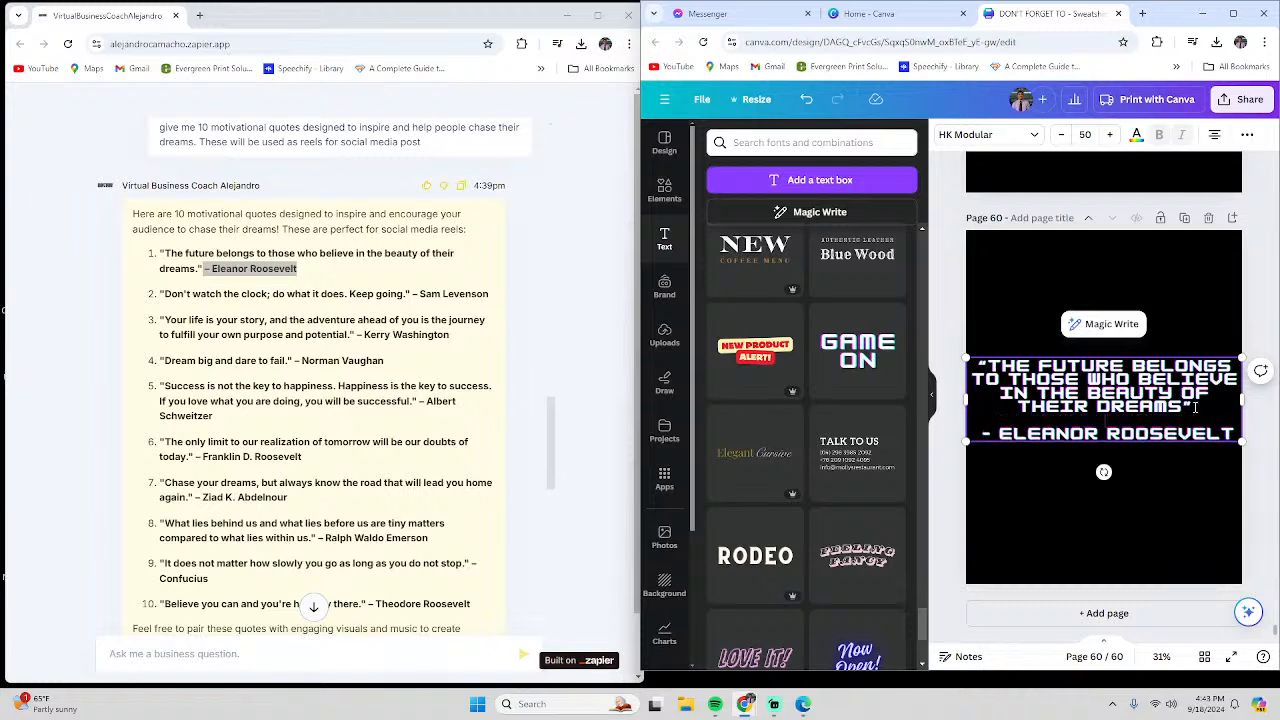
{"action": "left_click", "coordinate": [1167, 515]}
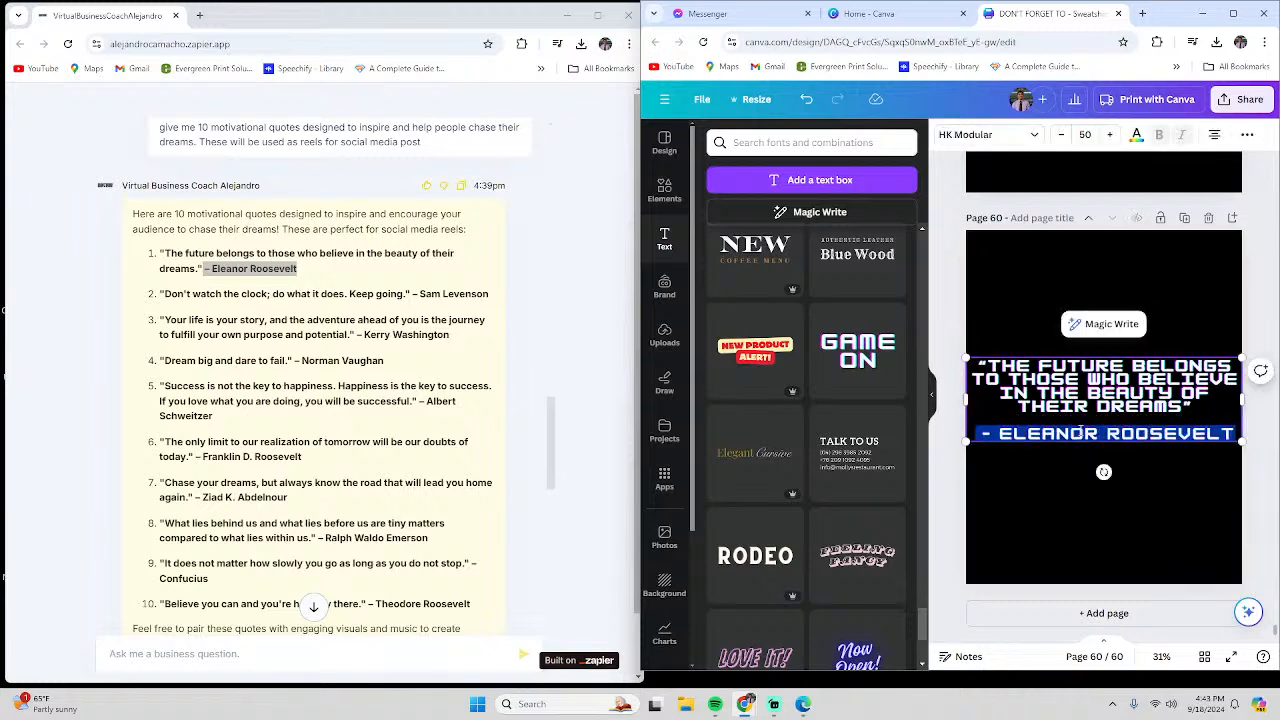
{"action": "left_click", "coordinate": [1094, 414]}
{"action": "left_click", "coordinate": [1178, 488]}
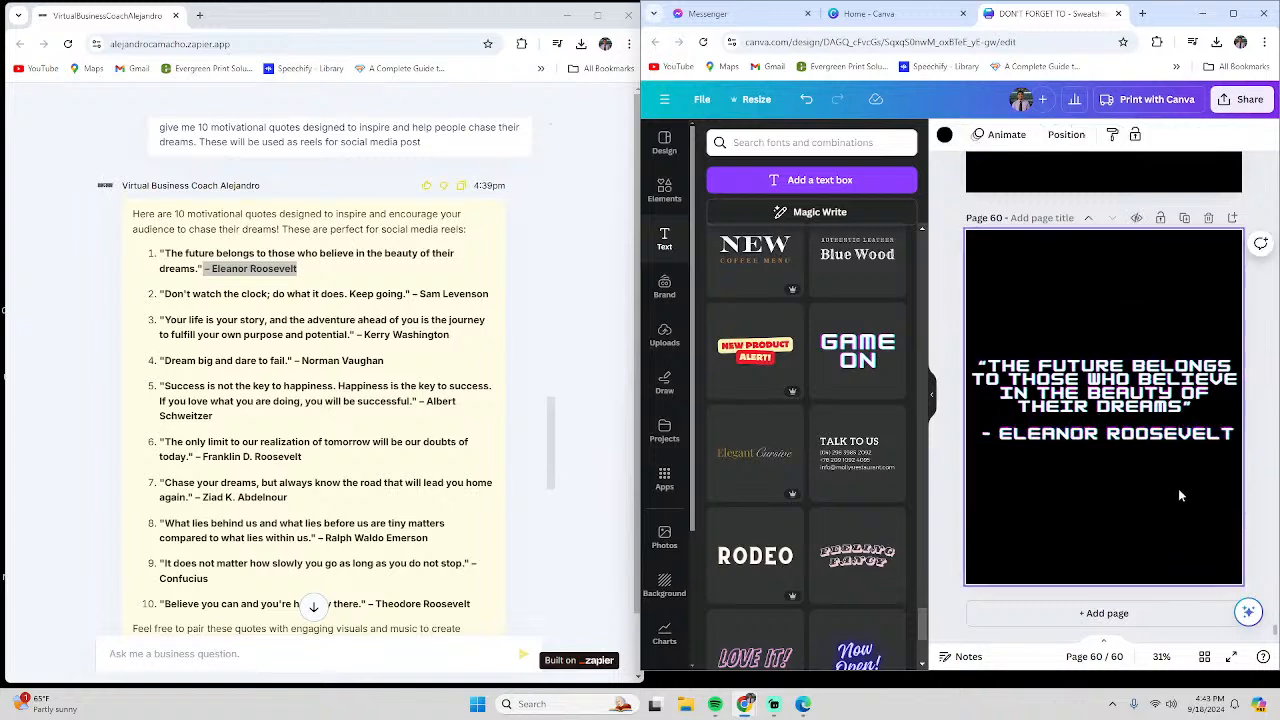
{"action": "left_click", "coordinate": [1125, 418]}
{"action": "key", "text": "ctrl+a"}
{"action": "left_click", "coordinate": [1103, 342]}
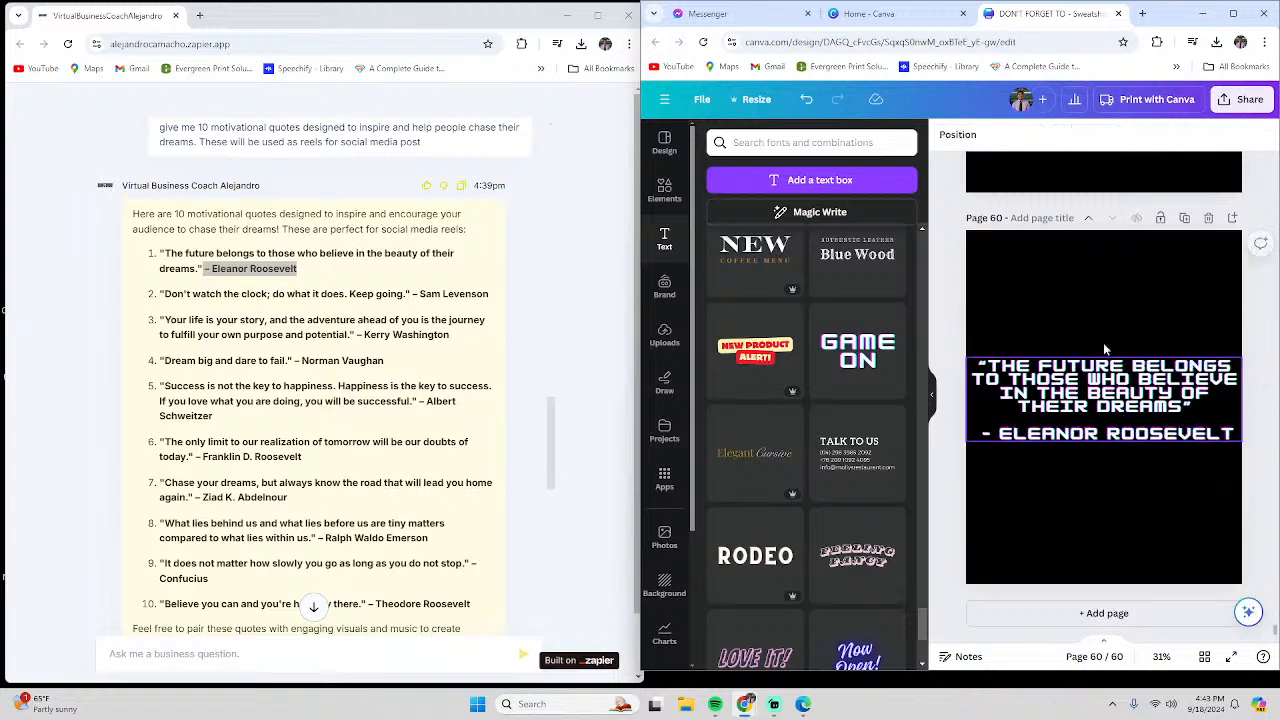
{"action": "left_click", "coordinate": [1150, 278]}
{"action": "left_click", "coordinate": [1124, 407]}
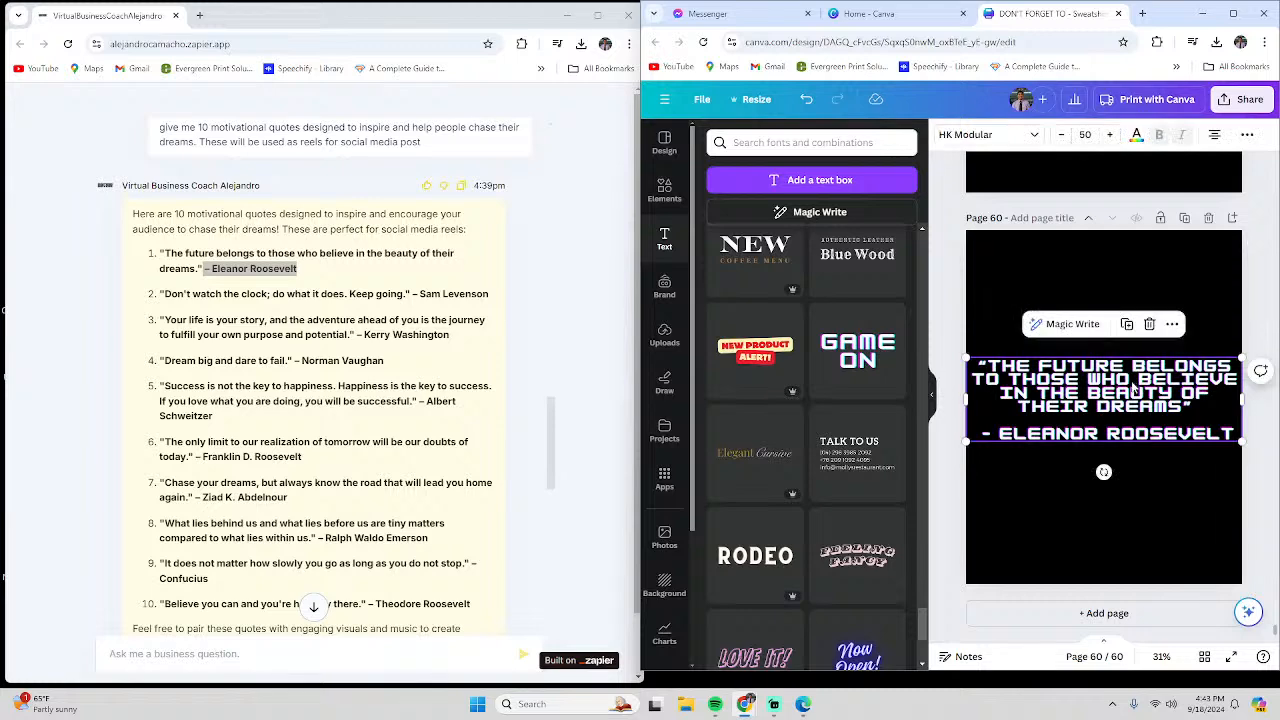
{"action": "left_click", "coordinate": [1124, 407]}
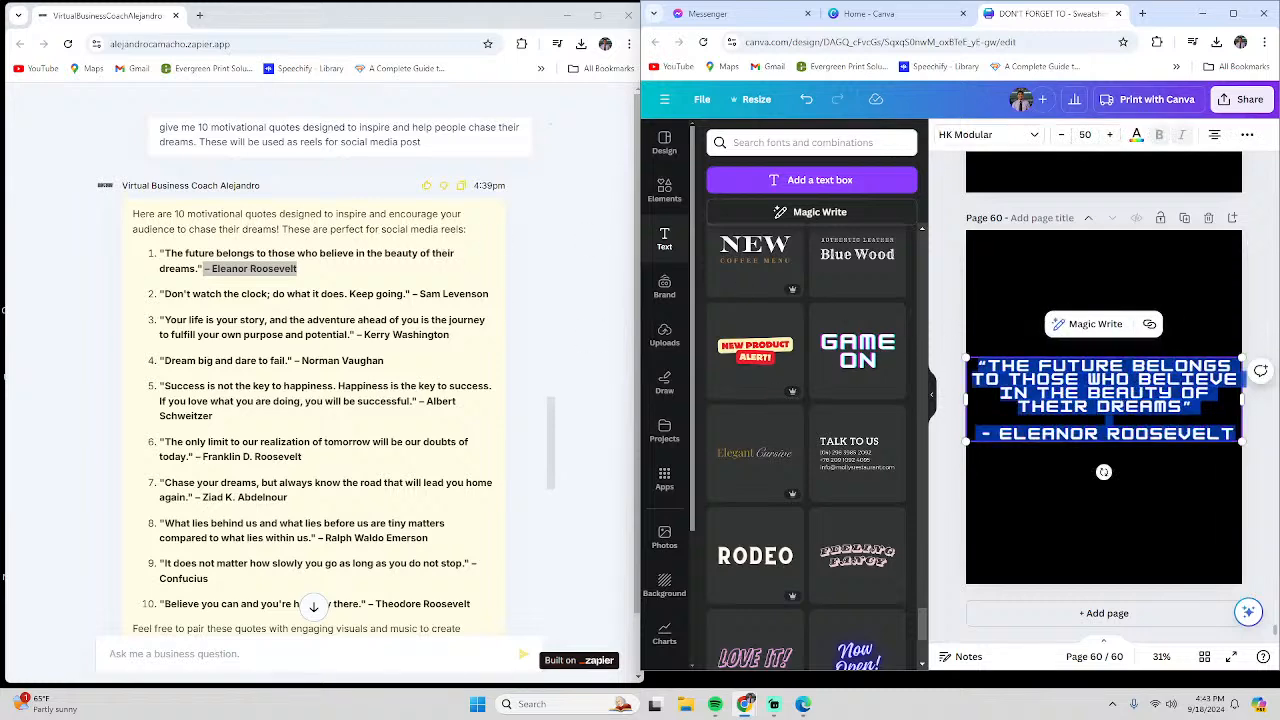
{"action": "key", "text": "Escape"}
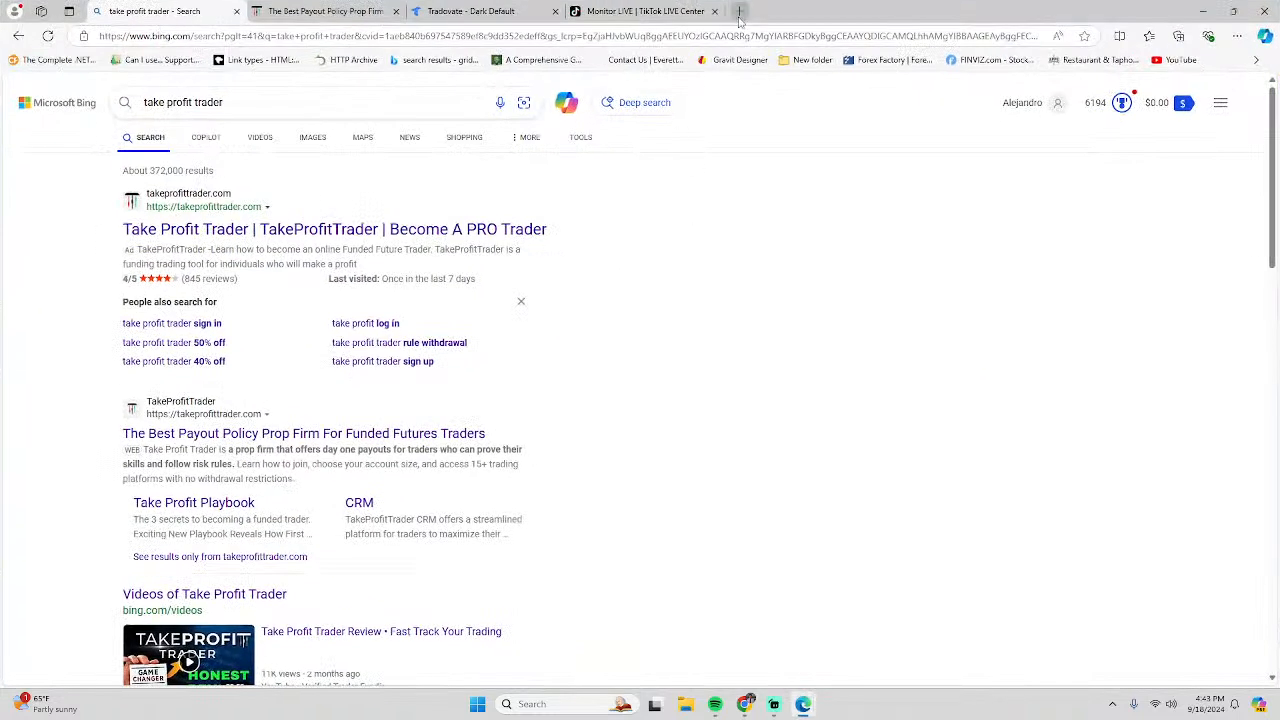
{"action": "left_click_drag", "start_coordinate": [1011, 16], "coordinate": [864, 105]}
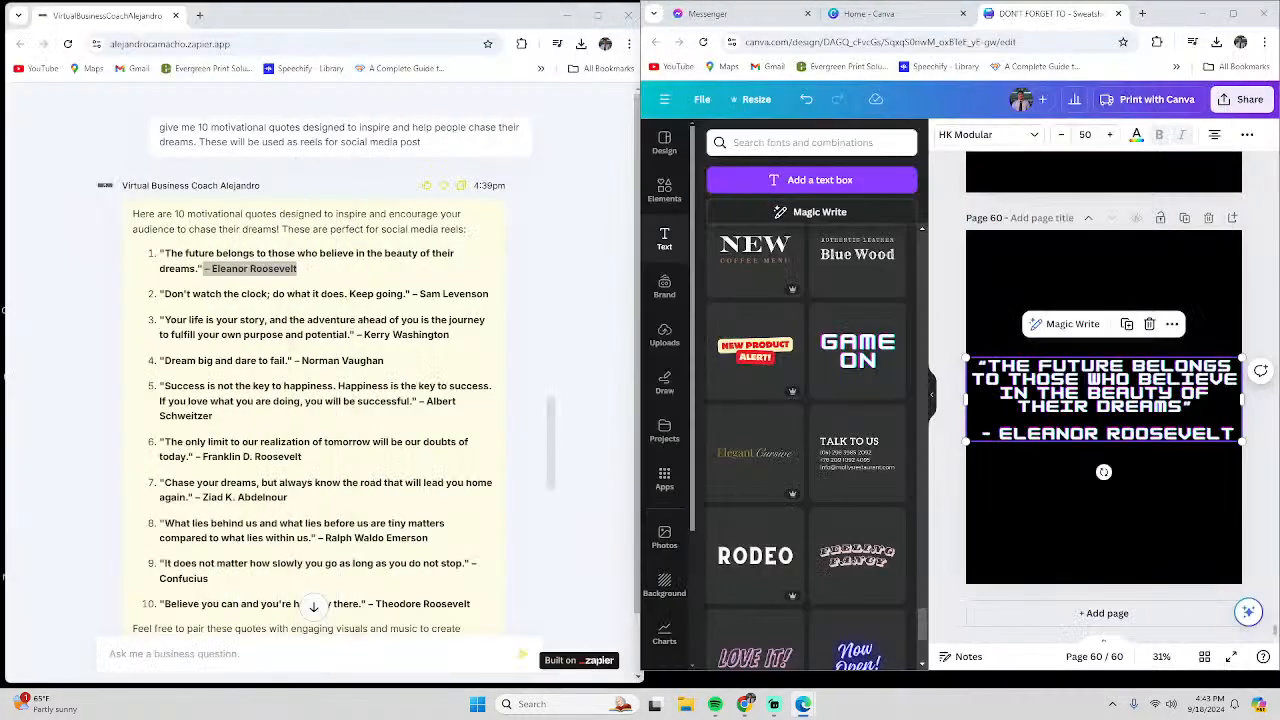
{"action": "left_click", "coordinate": [1096, 518]}
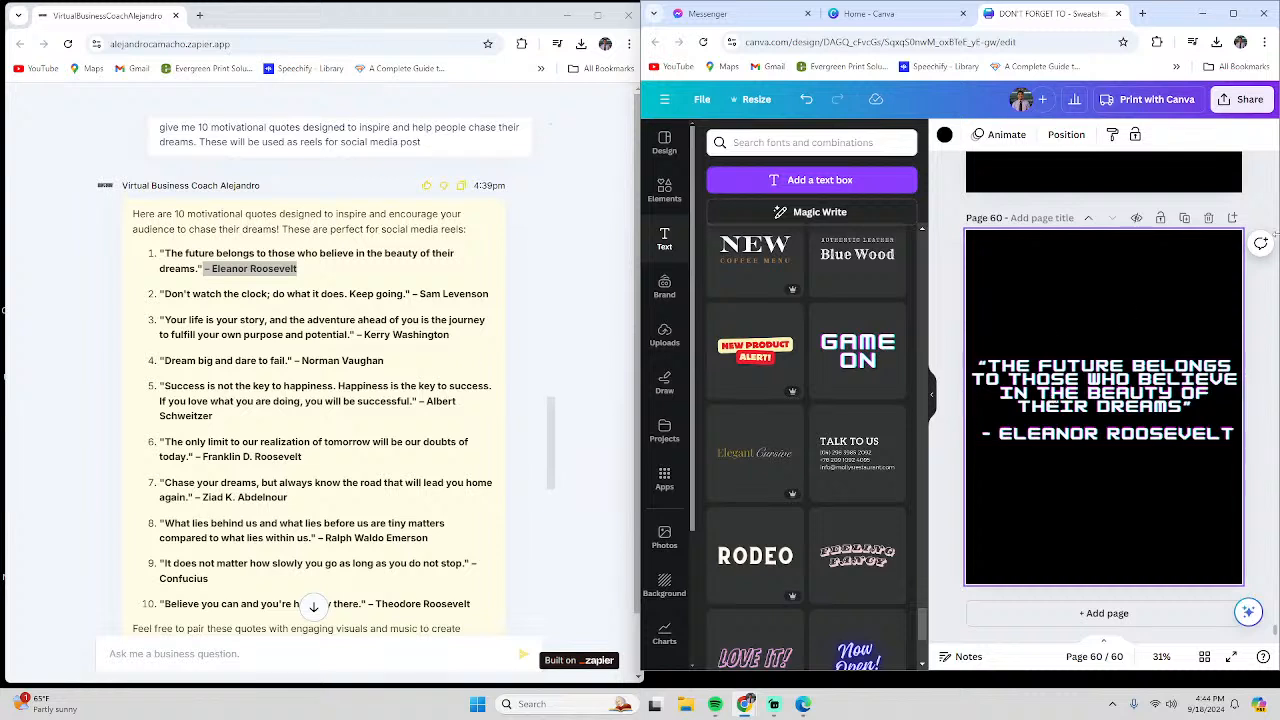
Arrange the chatbot window on the right half of the desktop and the Canva window on the left half, both at full height
{"action": "left_click_drag", "start_coordinate": [1175, 22], "coordinate": [1278, 2]}
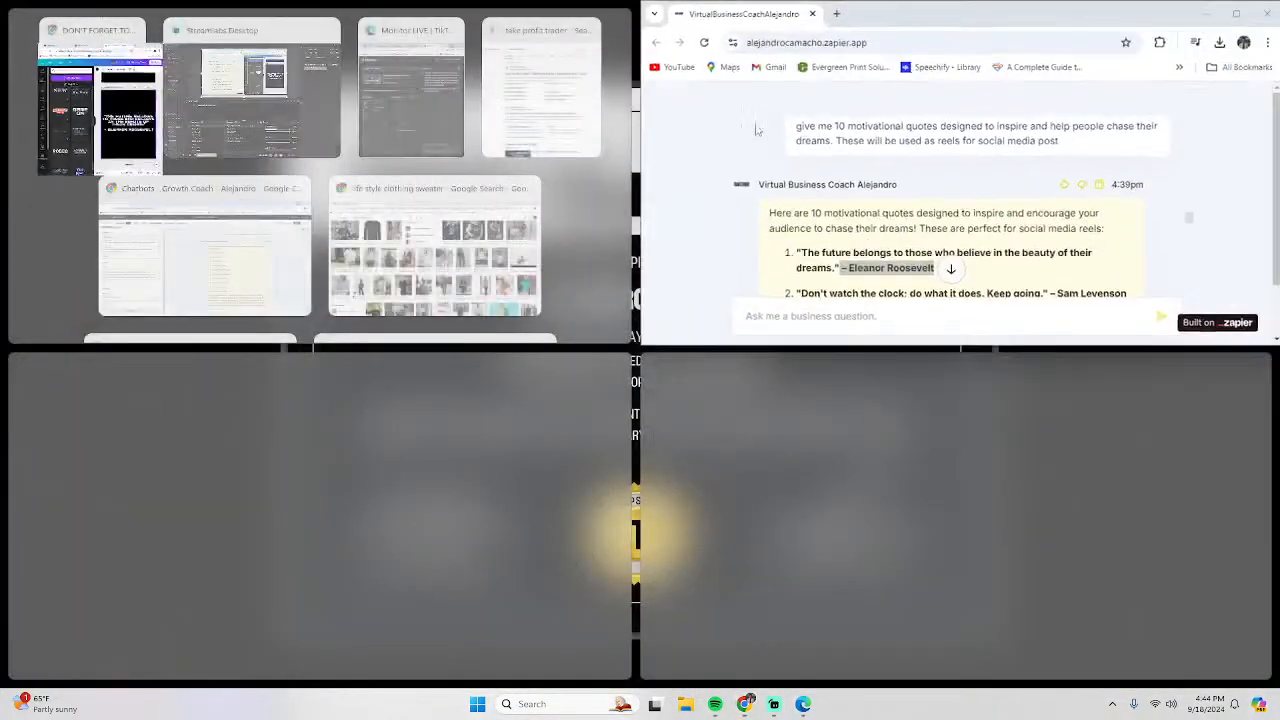
{"action": "left_click", "coordinate": [105, 95]}
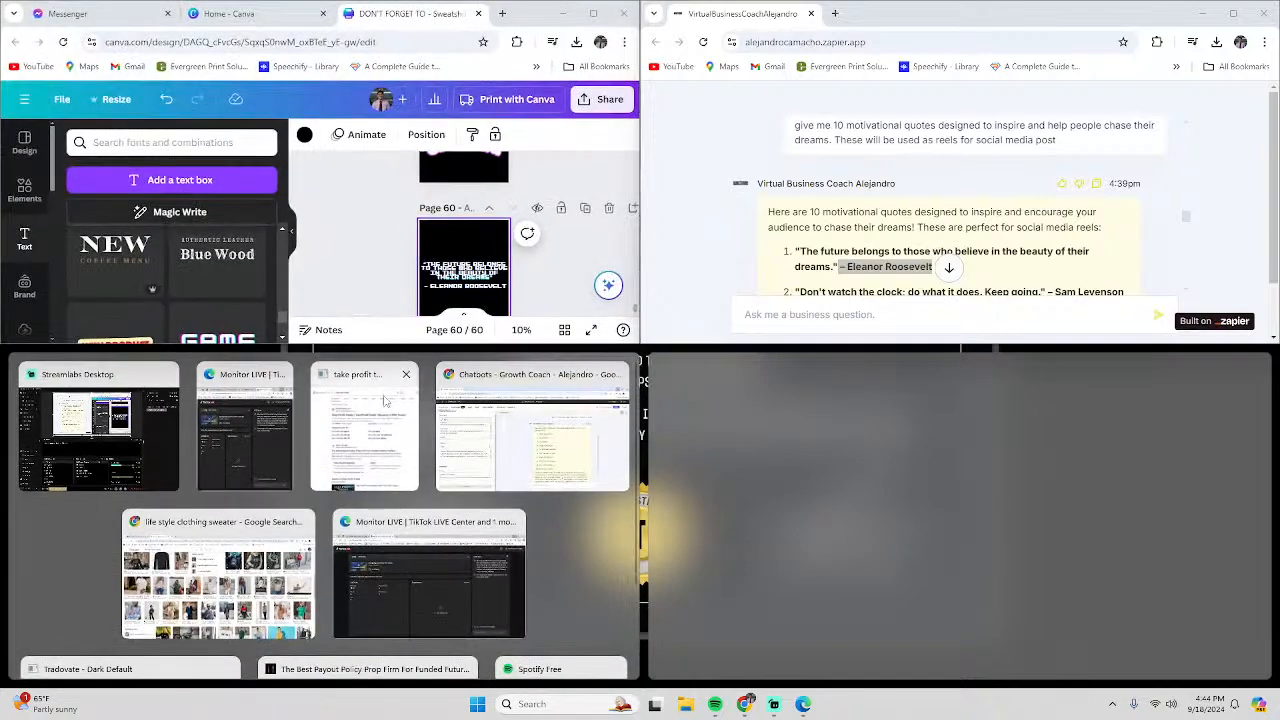
{"action": "left_click", "coordinate": [644, 346]}
{"action": "left_click_drag", "start_coordinate": [644, 346], "coordinate": [688, 711]}
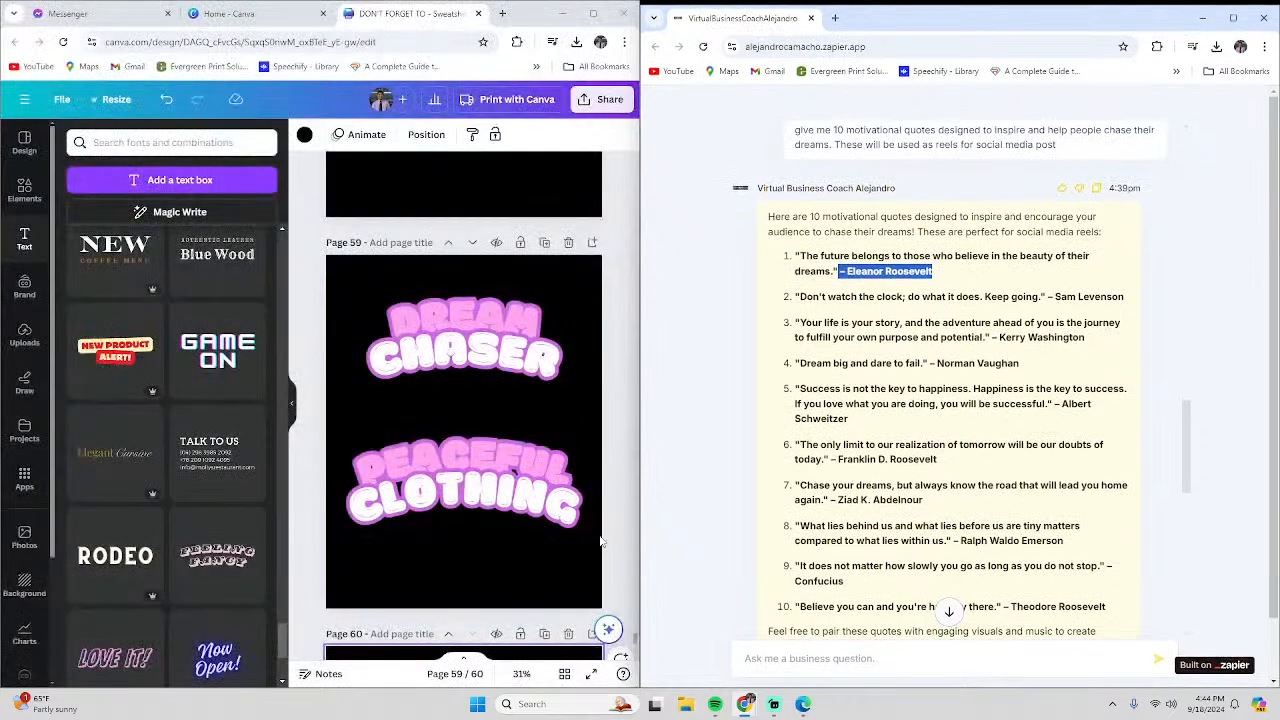
Delete the "– Eleanor Roosevelt" attribution line from the quote on page 60
{"action": "left_click", "coordinate": [500, 616]}
{"action": "scroll", "coordinate": [448, 565], "scroll_direction": "down", "scroll_amount": 4}
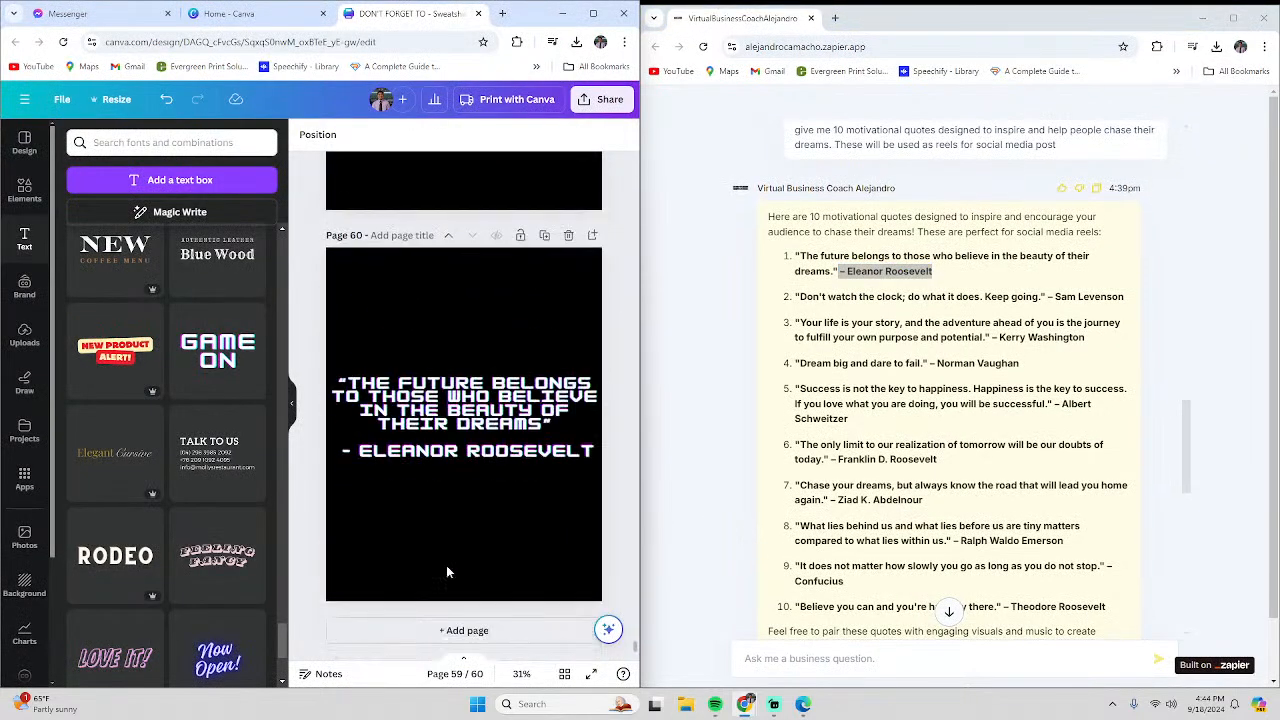
{"action": "left_click", "coordinate": [448, 553]}
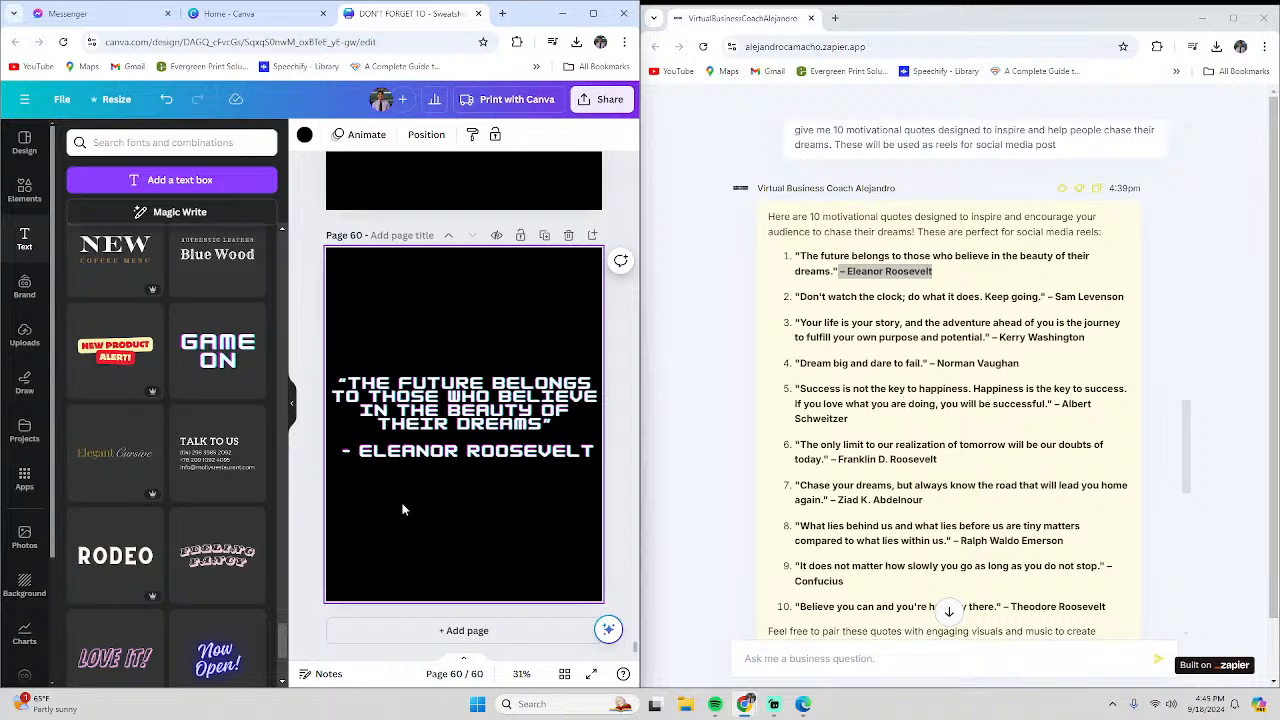
{"action": "left_click", "coordinate": [469, 452]}
{"action": "triple_click", "coordinate": [469, 452]}
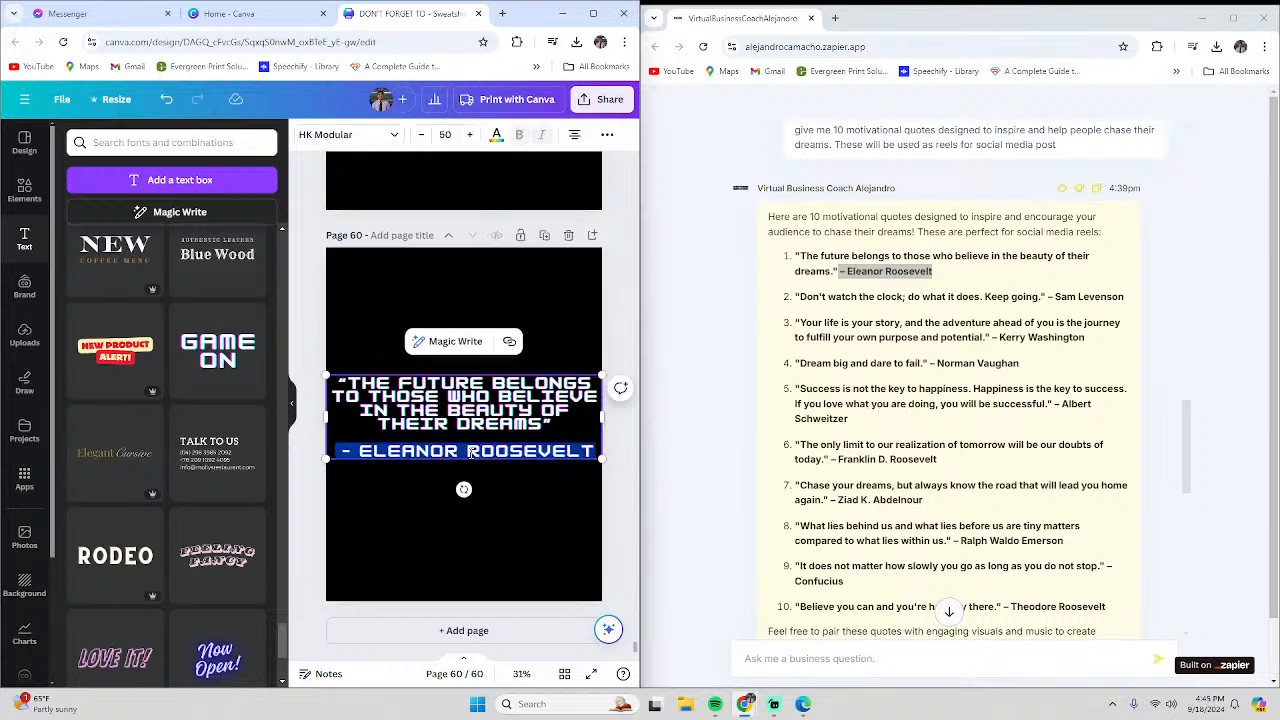
{"action": "key", "text": "BackSpace"}
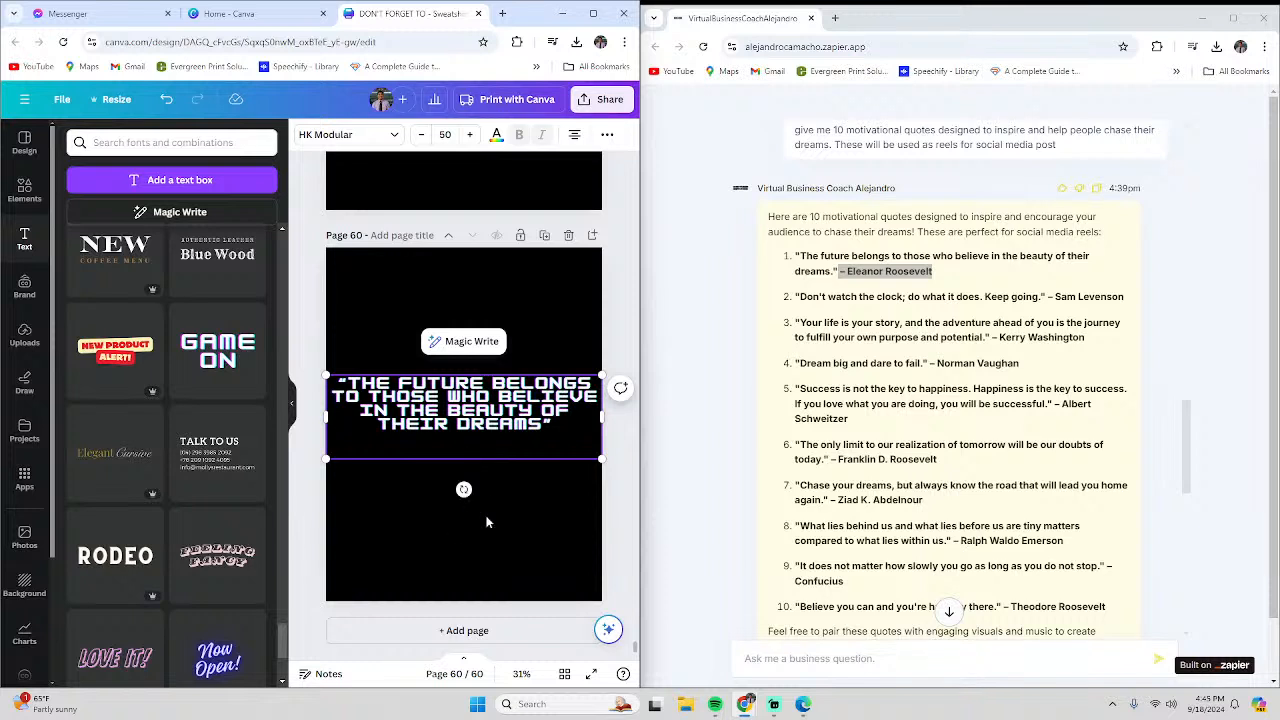
Narrow the page 60 quote's text box so the quote wraps onto six lines, and move it to the page centre
{"action": "key", "text": "ctrl+a"}
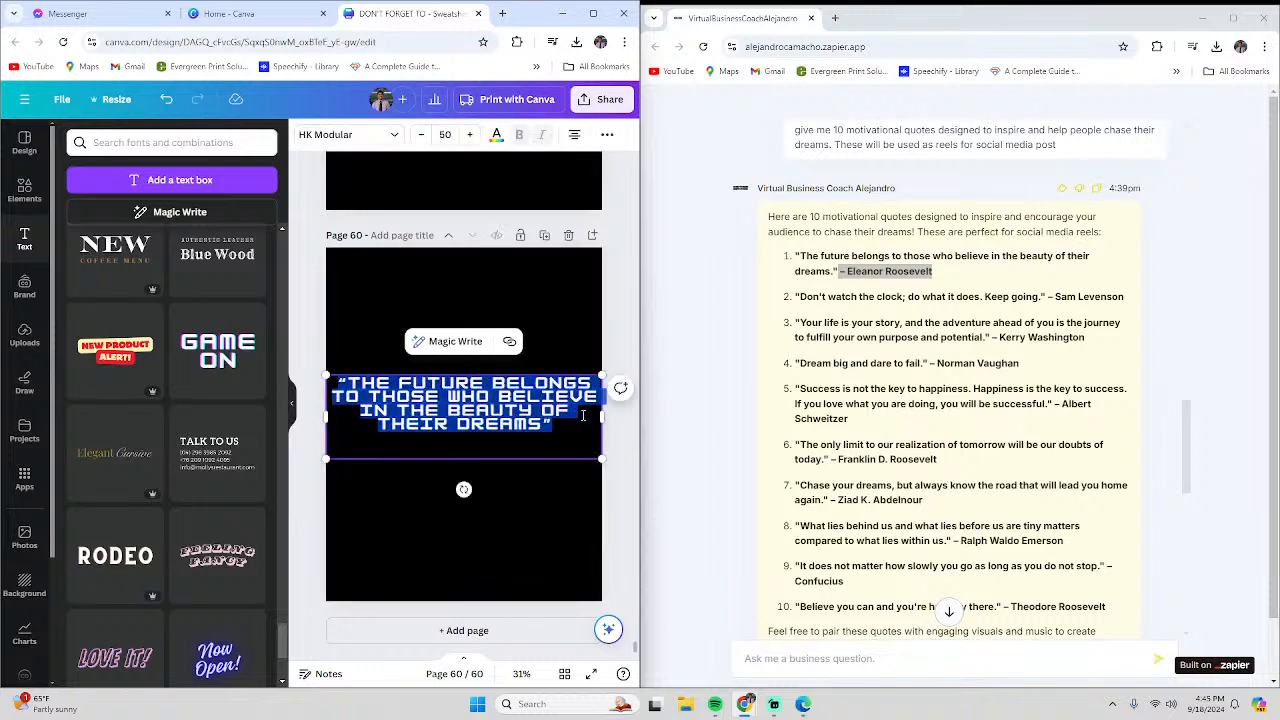
{"action": "left_click", "coordinate": [601, 417]}
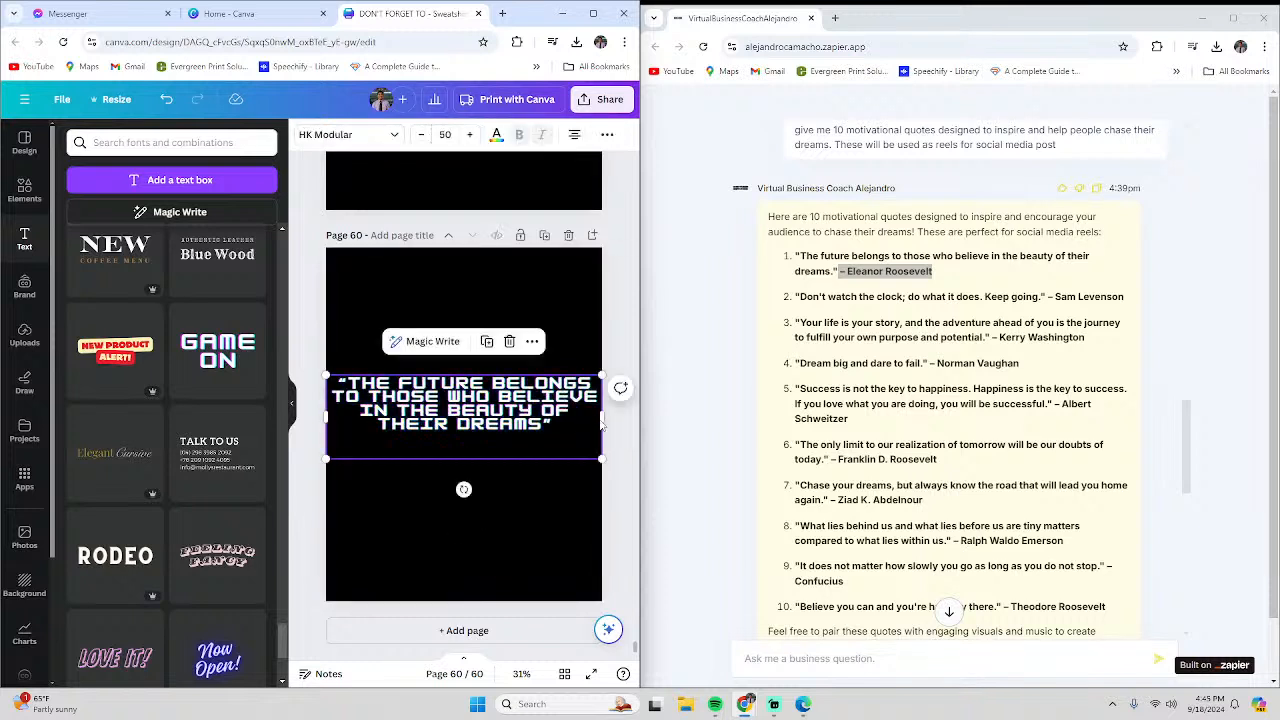
{"action": "left_click_drag", "start_coordinate": [601, 417], "coordinate": [503, 432]}
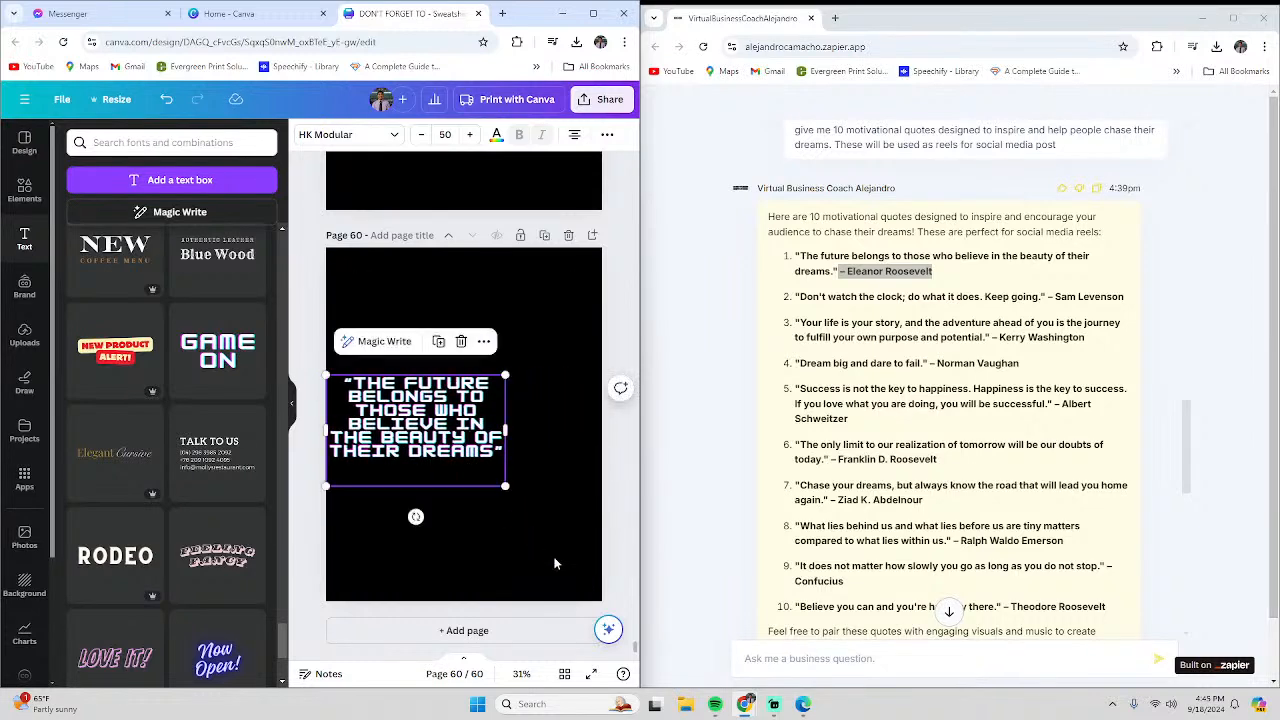
{"action": "left_click_drag", "start_coordinate": [419, 431], "coordinate": [468, 425]}
{"action": "left_click", "coordinate": [531, 514]}
Remove both quotation marks and the trailing blank lines from the page 60 quote
{"action": "left_click", "coordinate": [406, 378]}
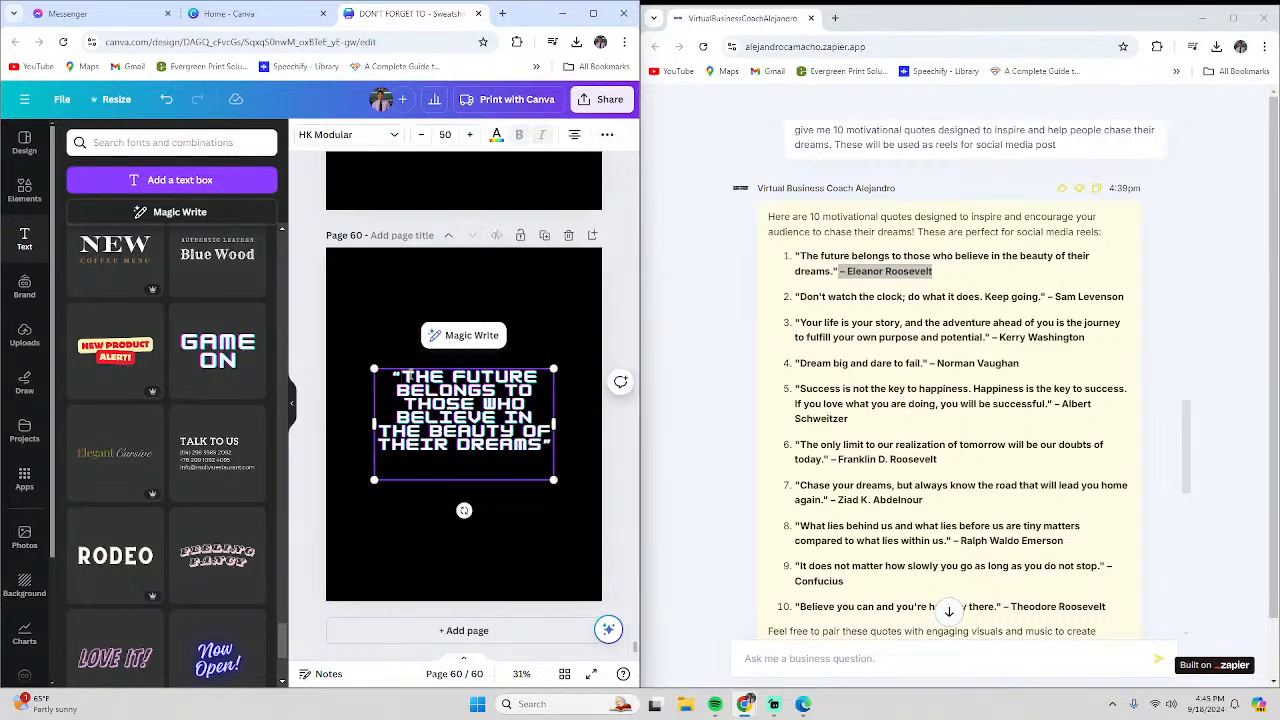
{"action": "left_click", "coordinate": [406, 376]}
{"action": "key", "text": "BackSpace"}
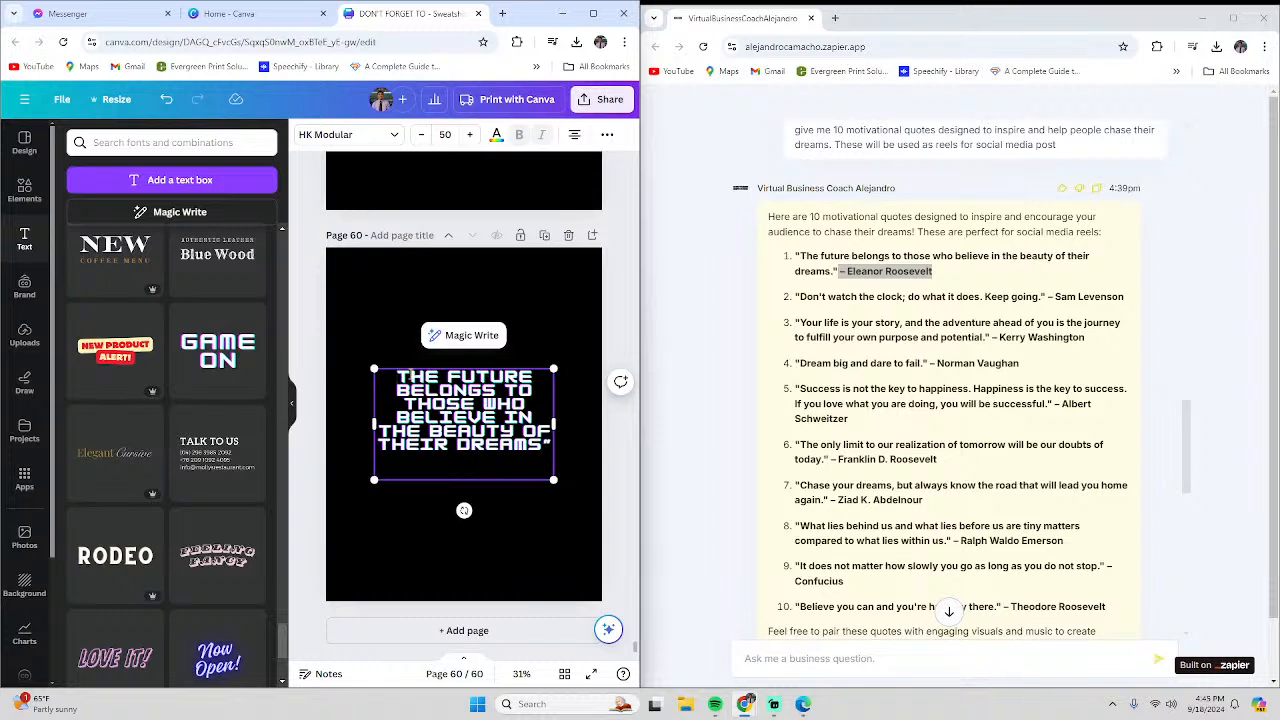
{"action": "key", "text": "BackSpace"}
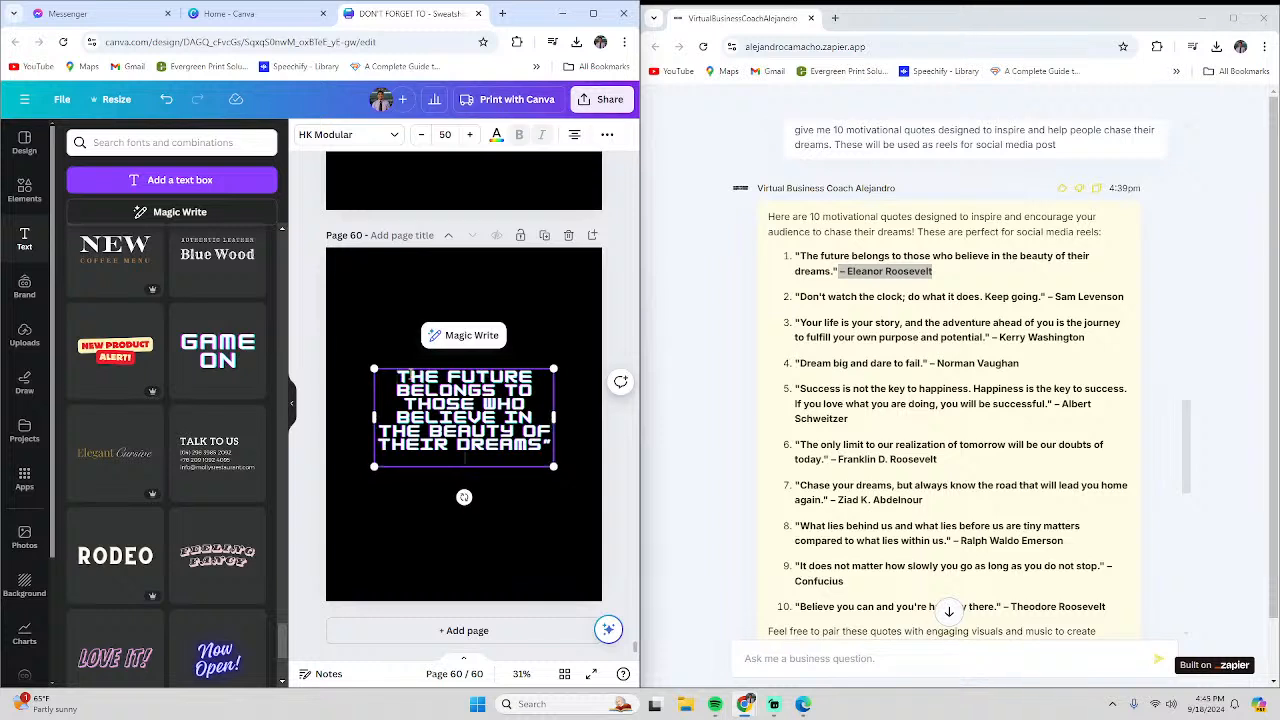
{"action": "key", "text": "BackSpace"}
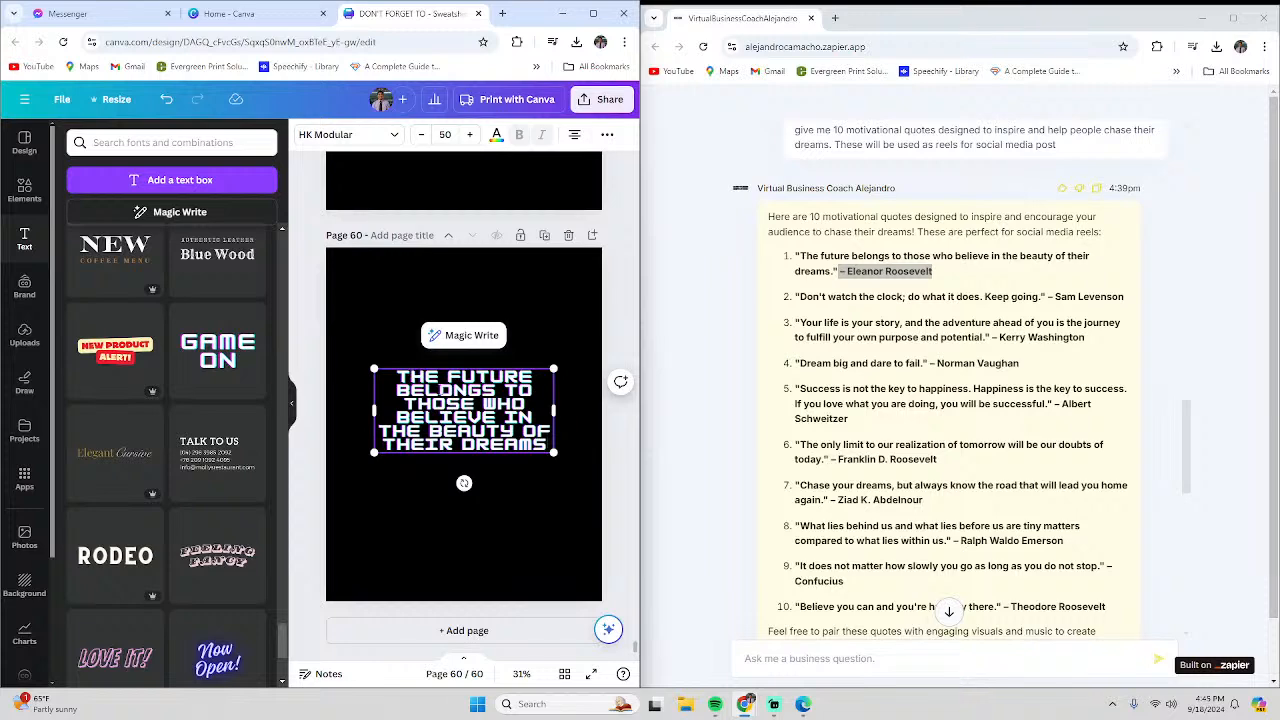
Enlarge the page 60 quote by its corners to nearly the full page width, at font size 73.2
{"action": "double_click", "coordinate": [510, 422]}
{"action": "left_click_drag", "start_coordinate": [556, 452], "coordinate": [593, 471]}
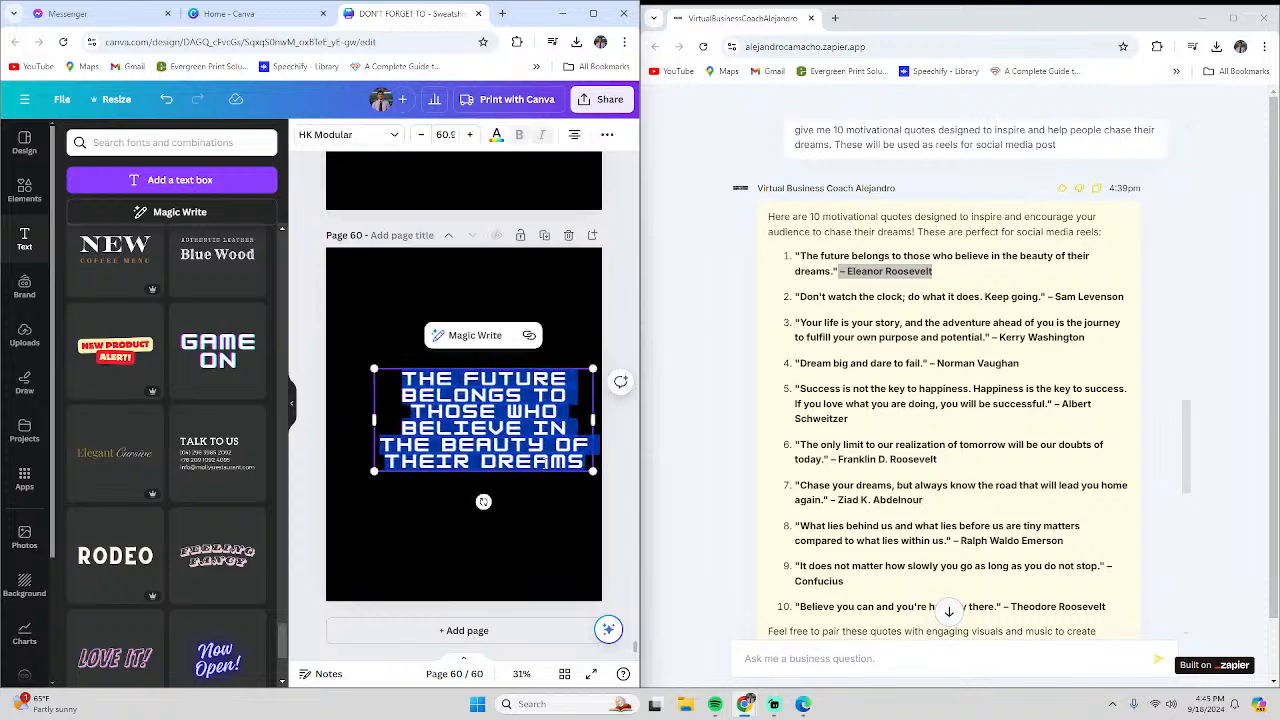
{"action": "left_click", "coordinate": [553, 527]}
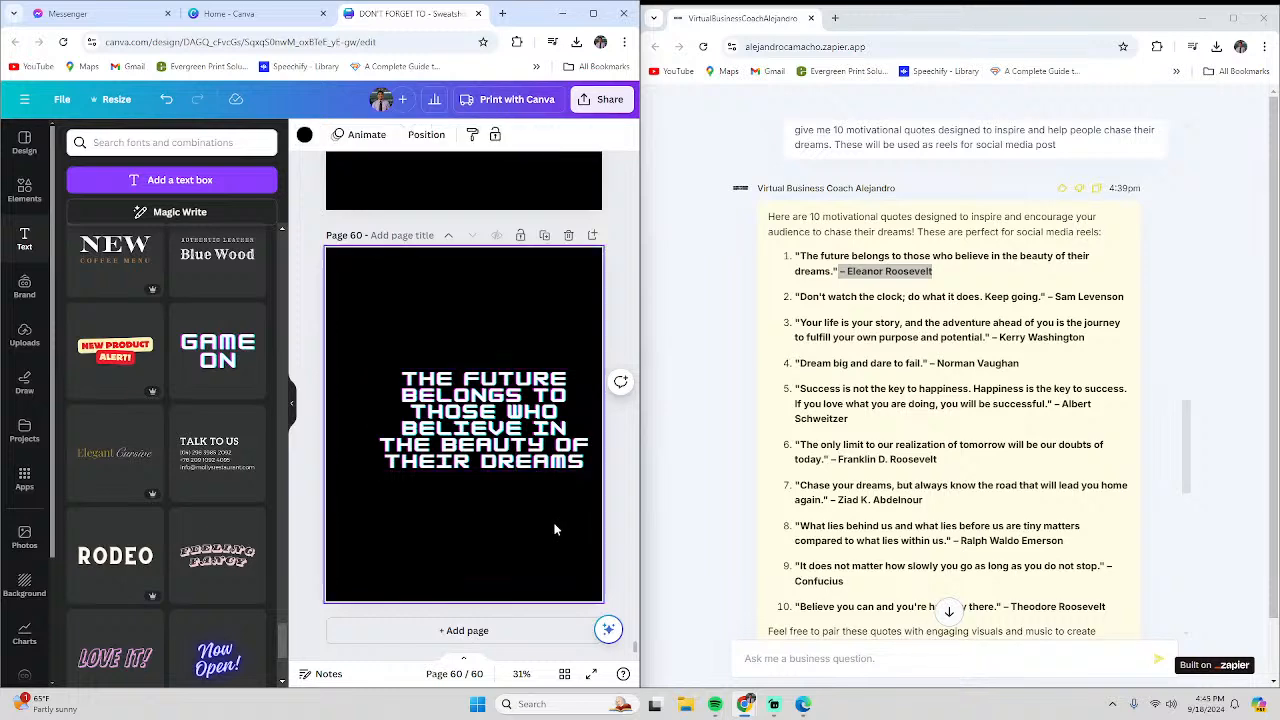
{"action": "left_click", "coordinate": [436, 421]}
{"action": "left_click_drag", "start_coordinate": [374, 470], "coordinate": [336, 496]}
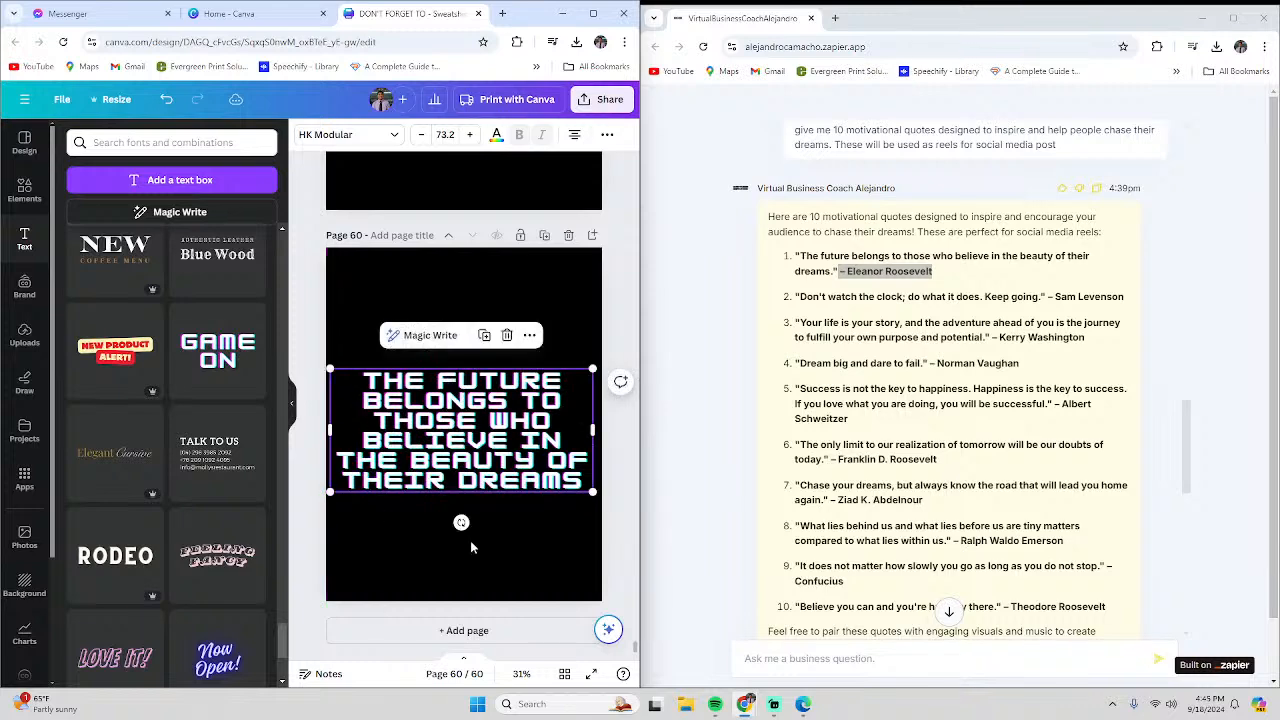
Centre the enlarged THE FUTURE BELONGS quote on page 60
{"action": "left_click", "coordinate": [535, 512]}
{"action": "mouse_move", "coordinate": [515, 489]}
{"action": "left_mouse_down"}
{"action": "mouse_move", "coordinate": [506, 462]}
{"action": "mouse_move", "coordinate": [531, 479]}
{"action": "left_mouse_up"}
{"action": "left_click", "coordinate": [557, 523]}
{"action": "double_click", "coordinate": [531, 479]}
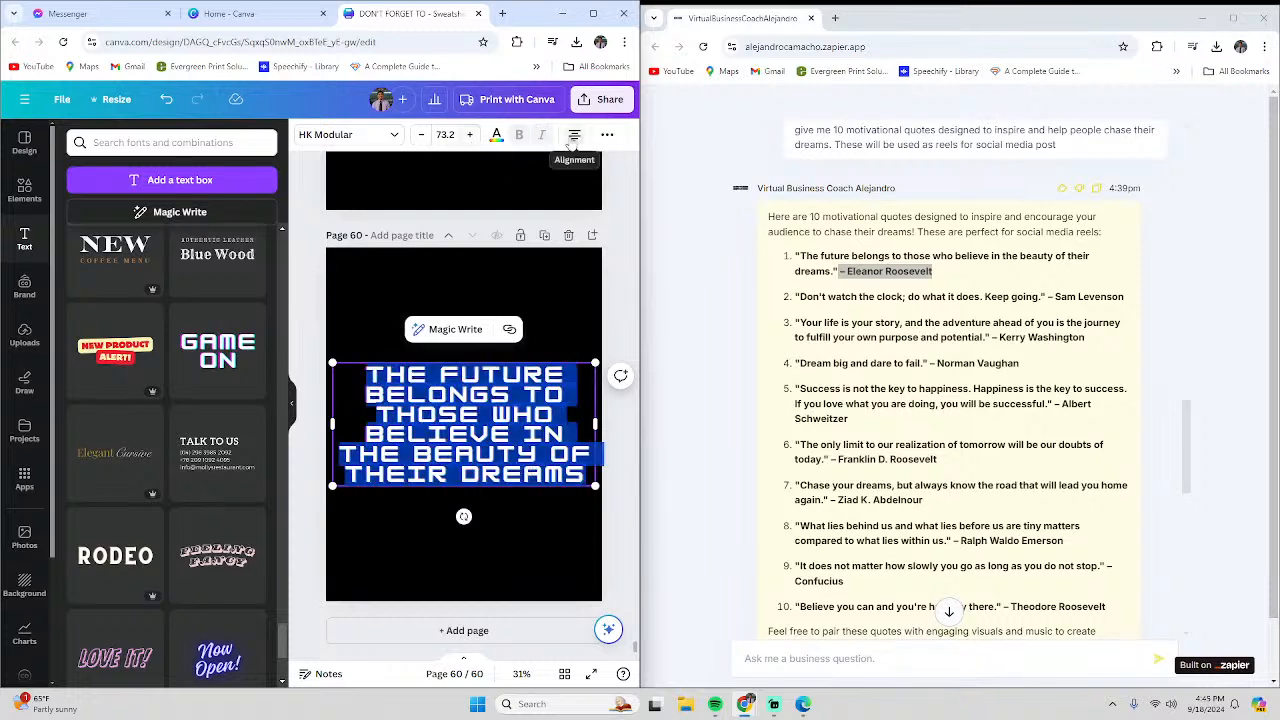
{"action": "left_click", "coordinate": [572, 523]}
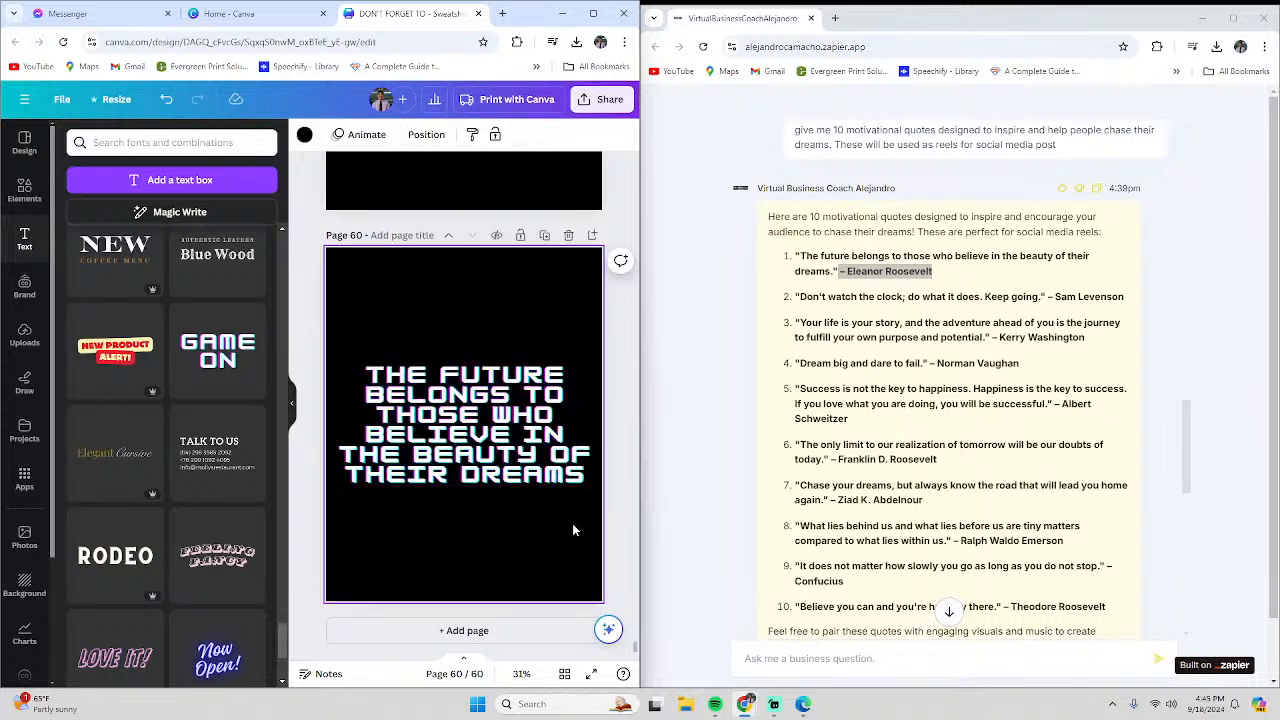
{"action": "left_click", "coordinate": [527, 466]}
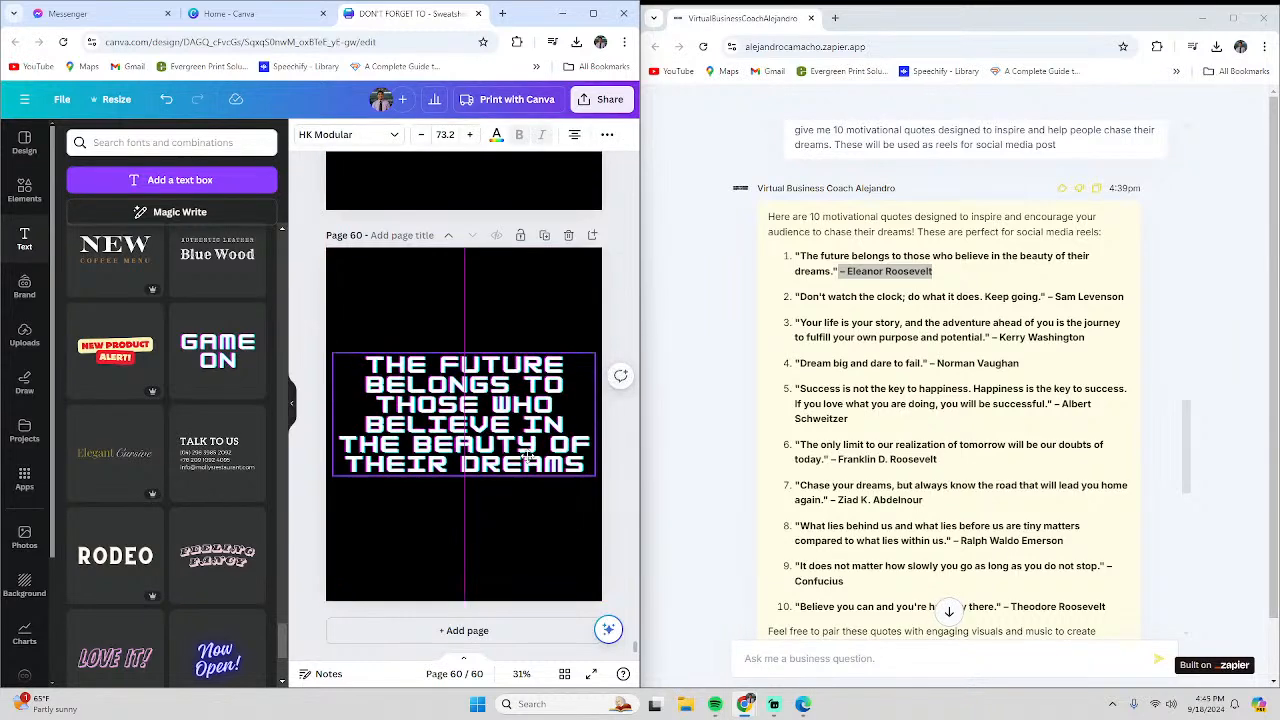
{"action": "left_click", "coordinate": [546, 548]}
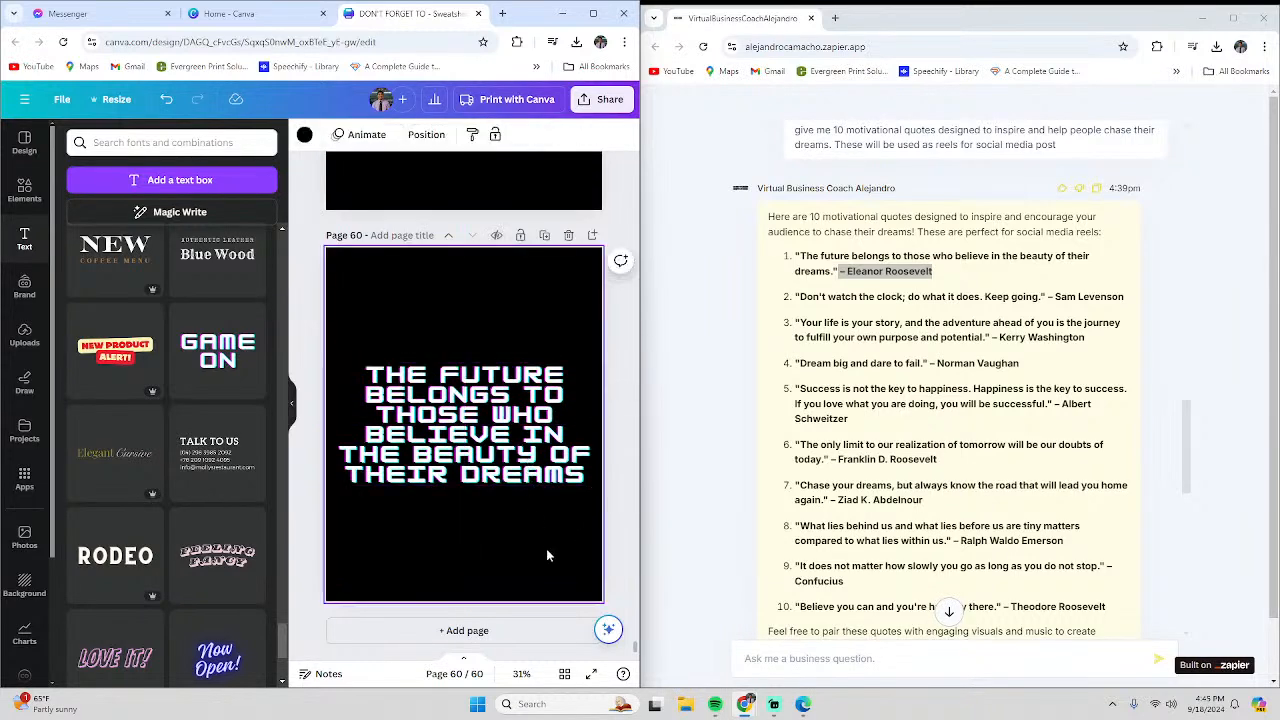
Add a new page 61 after the quote page and insert the VALENCIA font combination on it
{"action": "left_click", "coordinate": [404, 400]}
{"action": "left_click", "coordinate": [489, 632]}
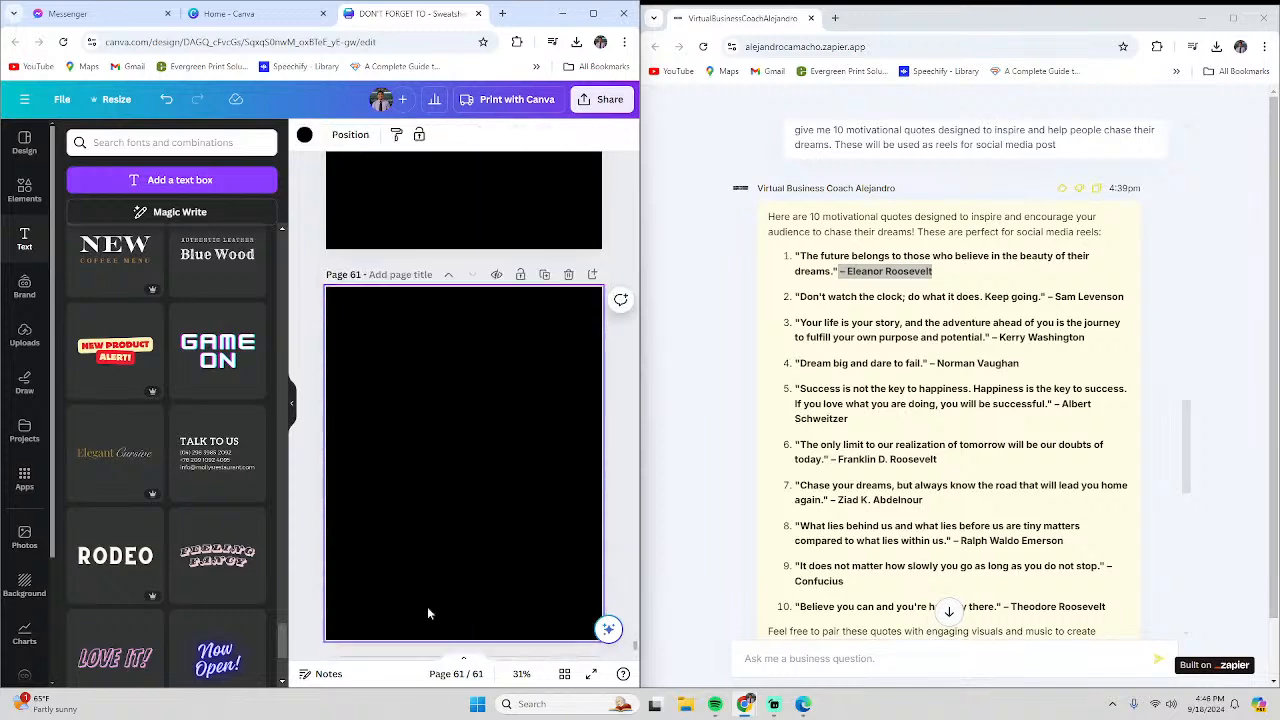
{"action": "scroll", "coordinate": [152, 514], "scroll_direction": "down", "scroll_amount": 5}
{"action": "scroll", "coordinate": [153, 521], "scroll_direction": "down", "scroll_amount": 1}
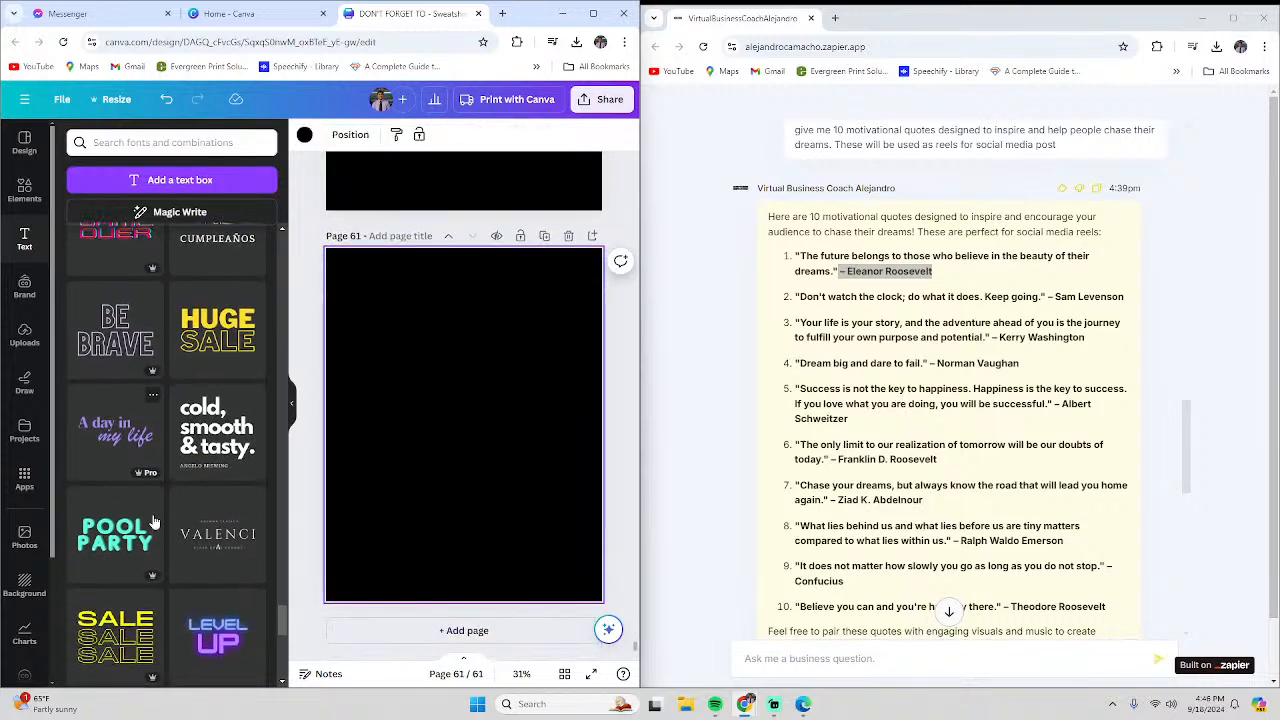
{"action": "scroll", "coordinate": [408, 426], "scroll_direction": "up", "scroll_amount": 3}
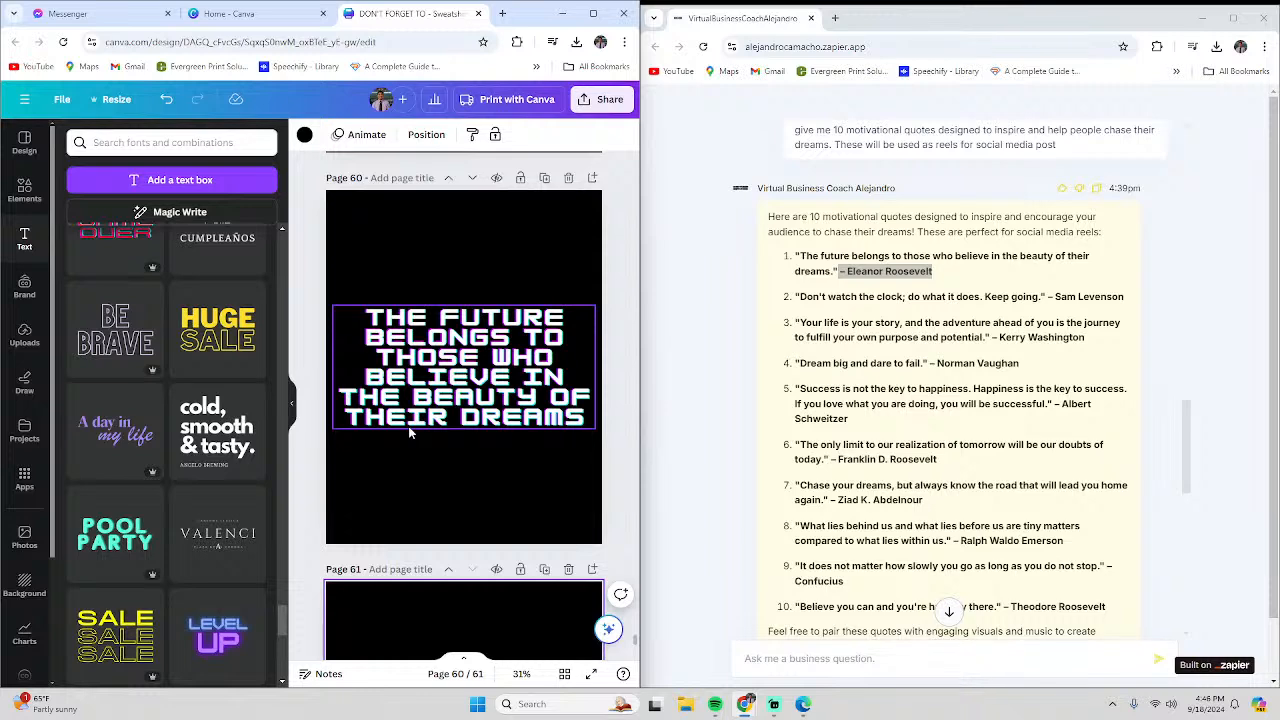
{"action": "scroll", "coordinate": [143, 413], "scroll_direction": "down", "scroll_amount": 5}
{"action": "scroll", "coordinate": [143, 413], "scroll_direction": "down", "scroll_amount": 4}
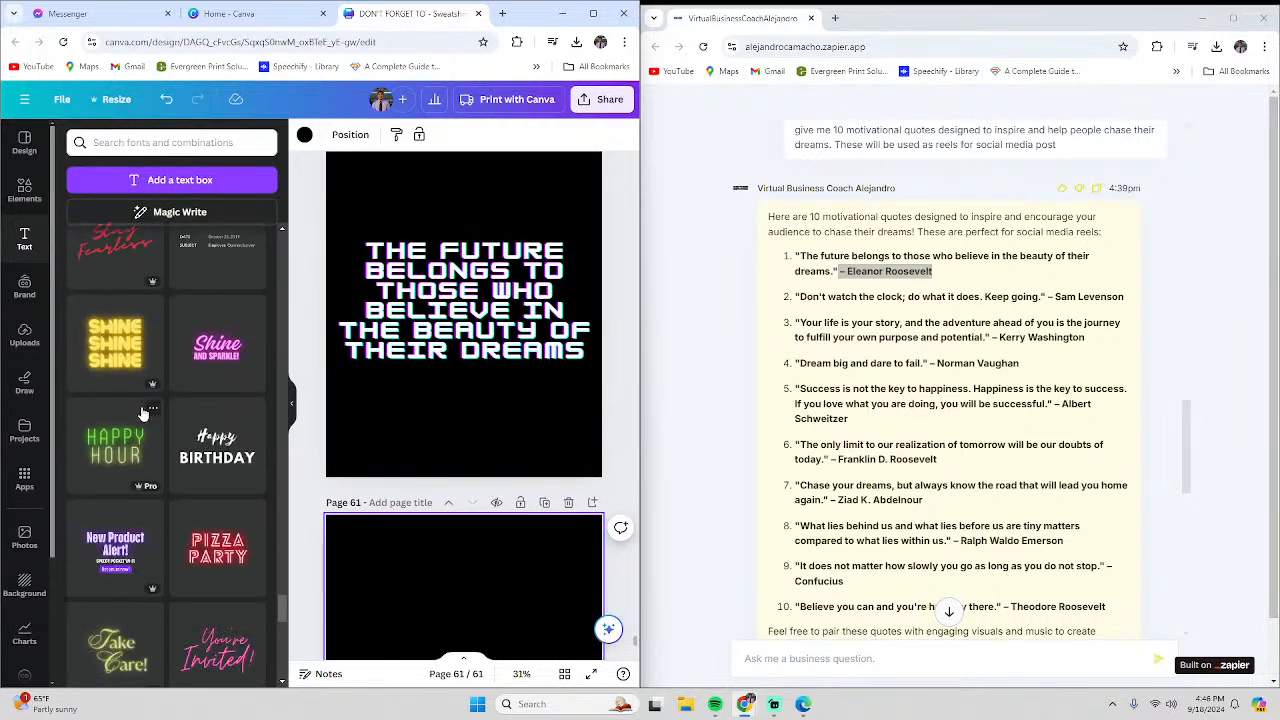
{"action": "scroll", "coordinate": [143, 413], "scroll_direction": "down", "scroll_amount": 2}
{"action": "scroll", "coordinate": [143, 413], "scroll_direction": "up", "scroll_amount": 12}
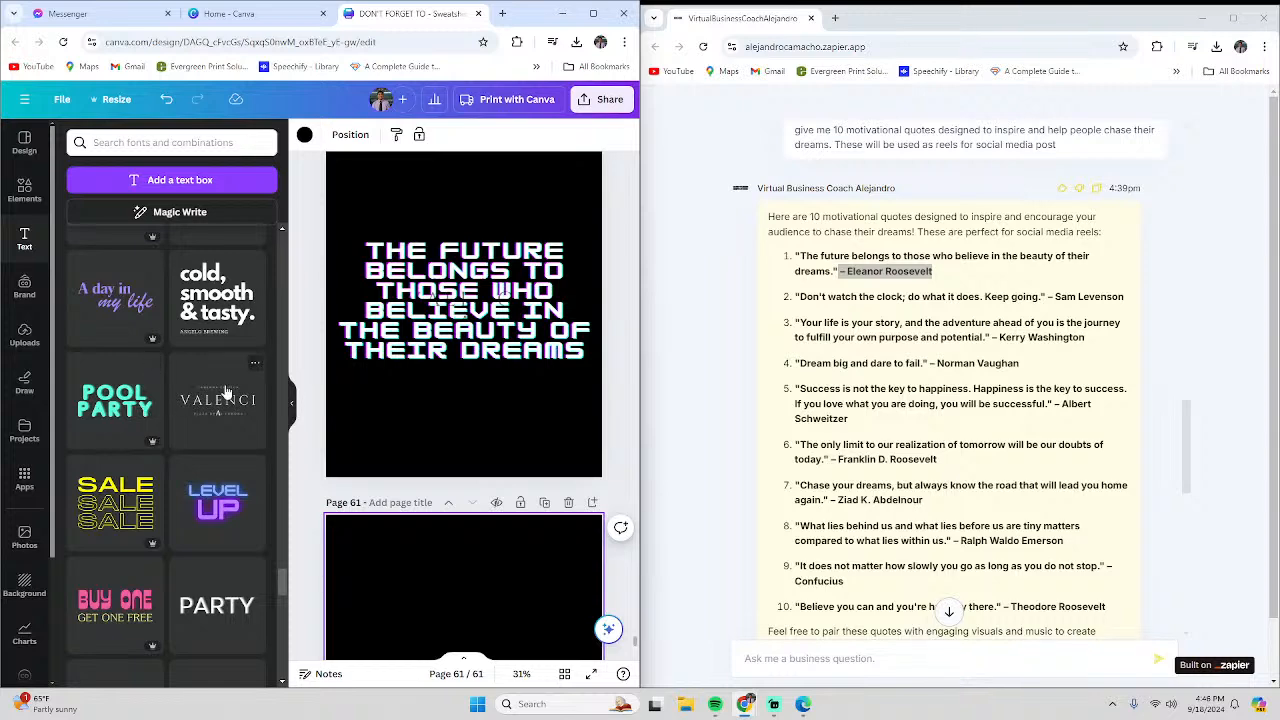
{"action": "left_click", "coordinate": [230, 414]}
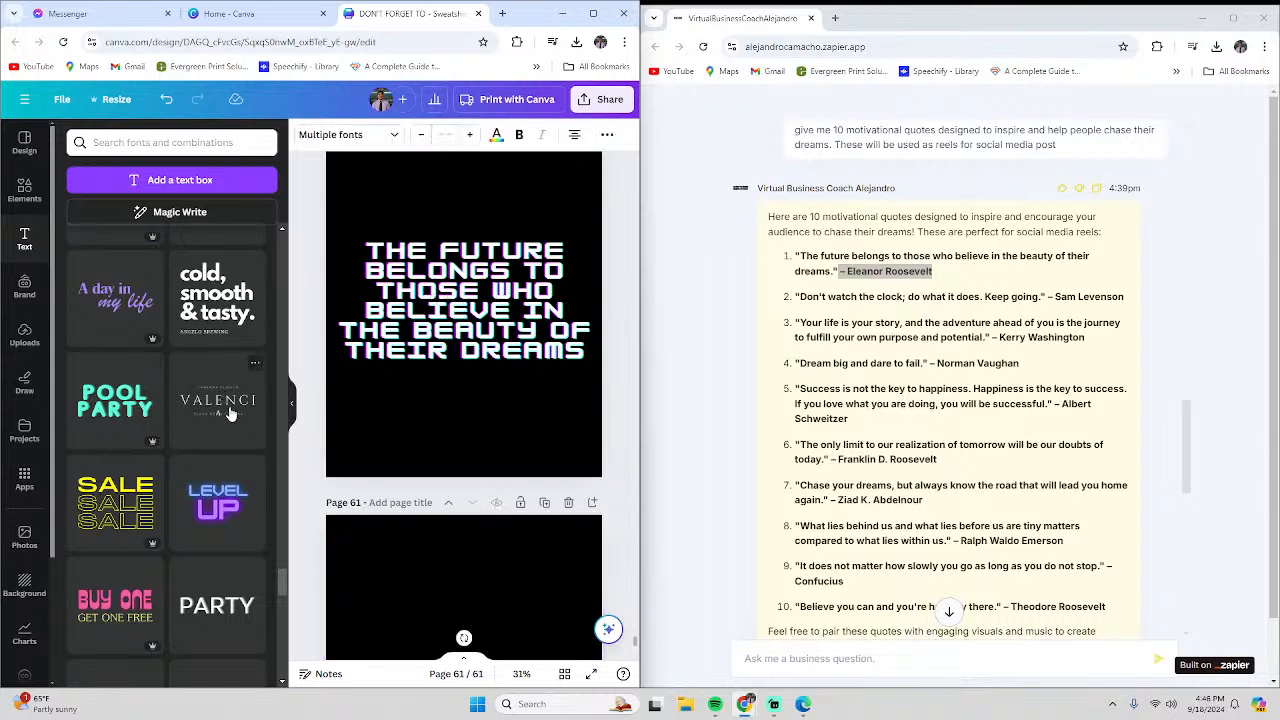
{"action": "left_click", "coordinate": [500, 519]}
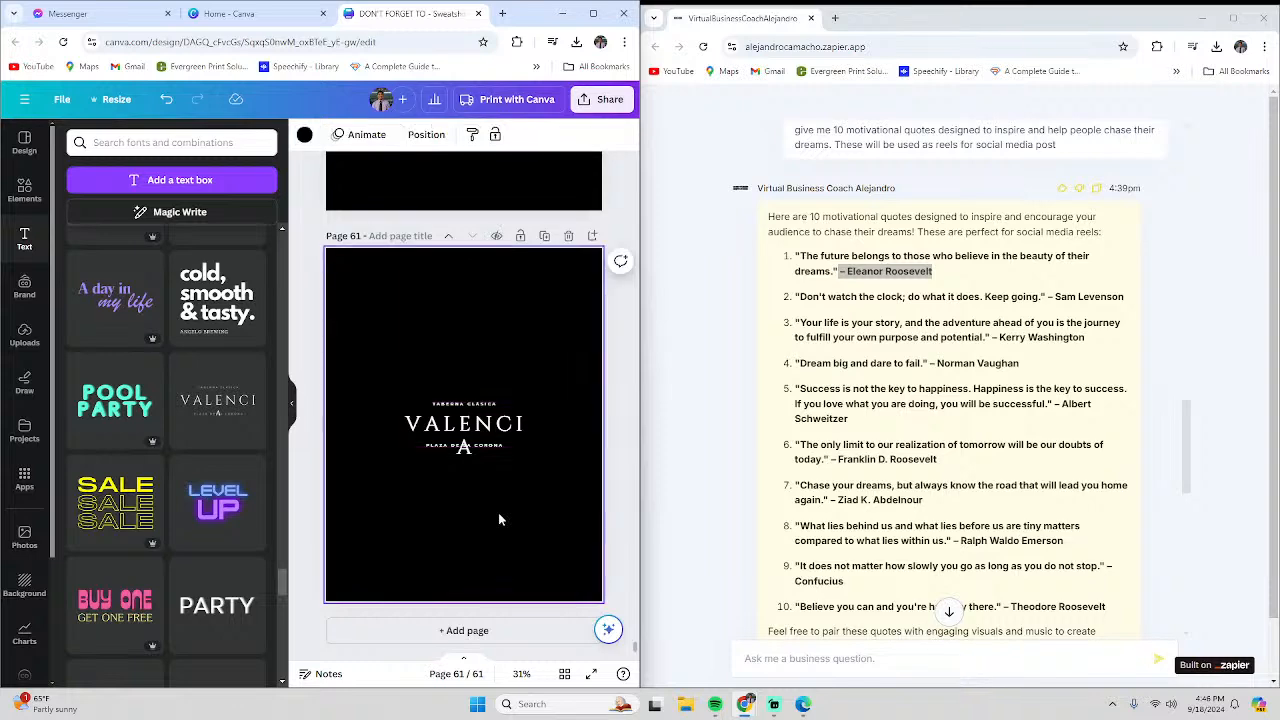
Replace the VALENCIA heading on page 61 with the THE FUTURE BELONGS quote text copied from page 60
{"action": "scroll", "coordinate": [500, 515], "scroll_direction": "up", "scroll_amount": 4}
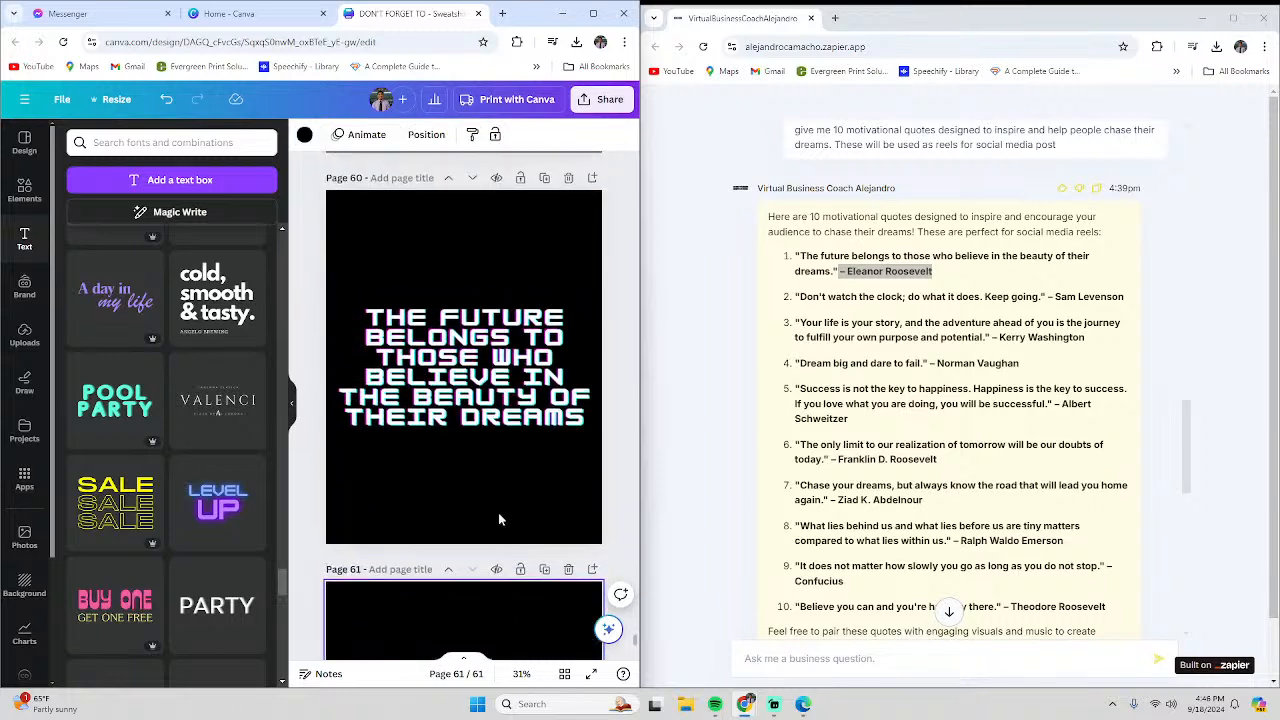
{"action": "left_click", "coordinate": [469, 396]}
{"action": "left_click", "coordinate": [469, 396]}
{"action": "key", "text": "ctrl+c"}
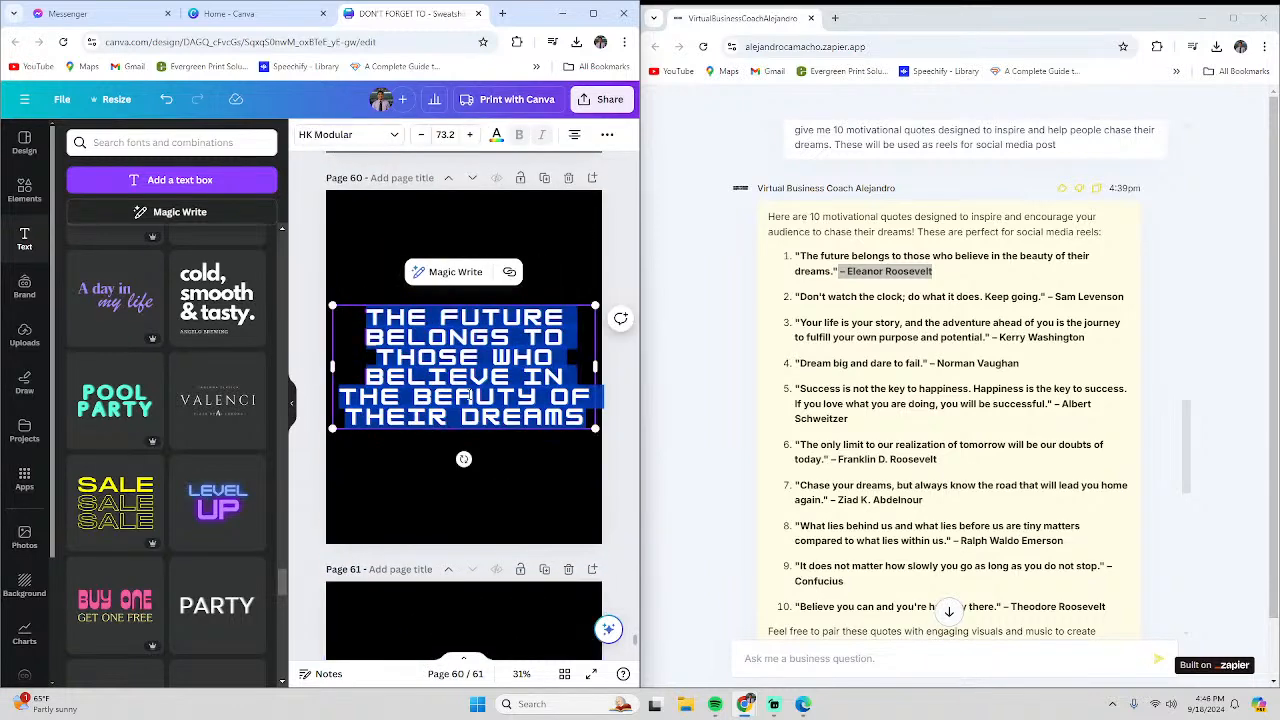
{"action": "scroll", "coordinate": [469, 396], "scroll_direction": "down", "scroll_amount": 4}
{"action": "left_click", "coordinate": [469, 418]}
{"action": "left_click", "coordinate": [469, 418]}
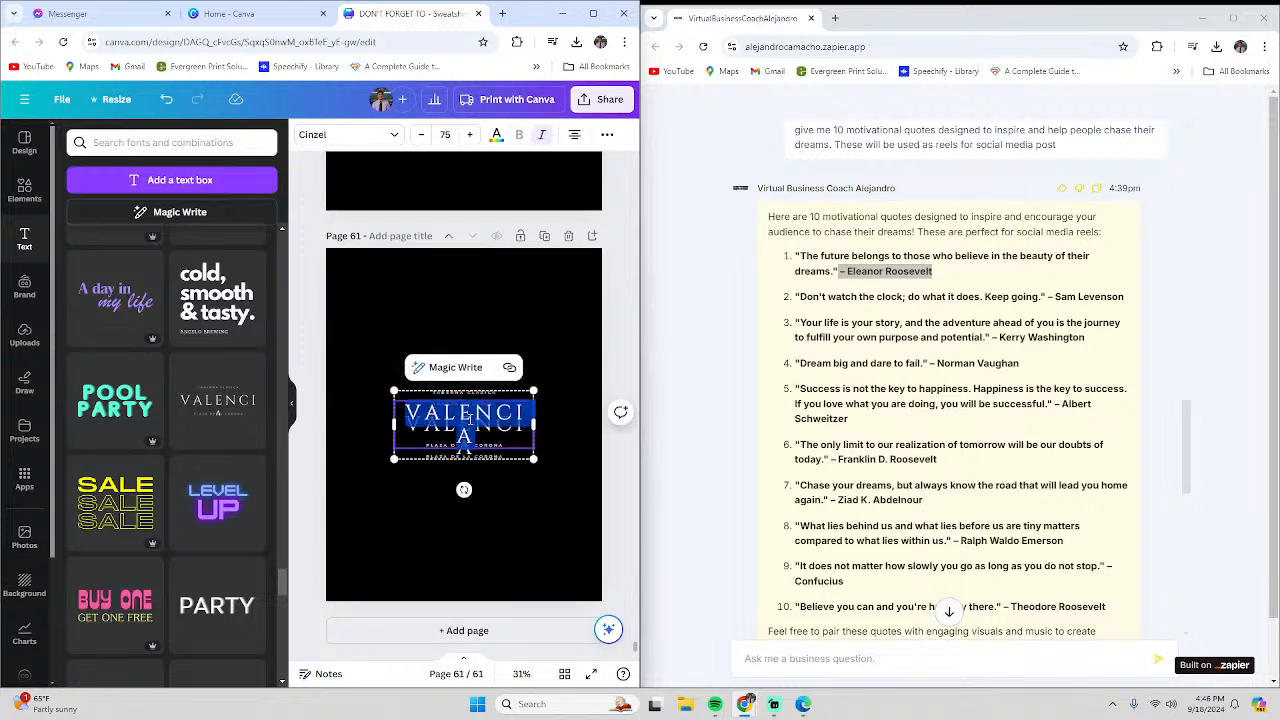
{"action": "right_click", "coordinate": [463, 419]}
{"action": "left_click", "coordinate": [500, 222]}
{"action": "left_click", "coordinate": [422, 425]}
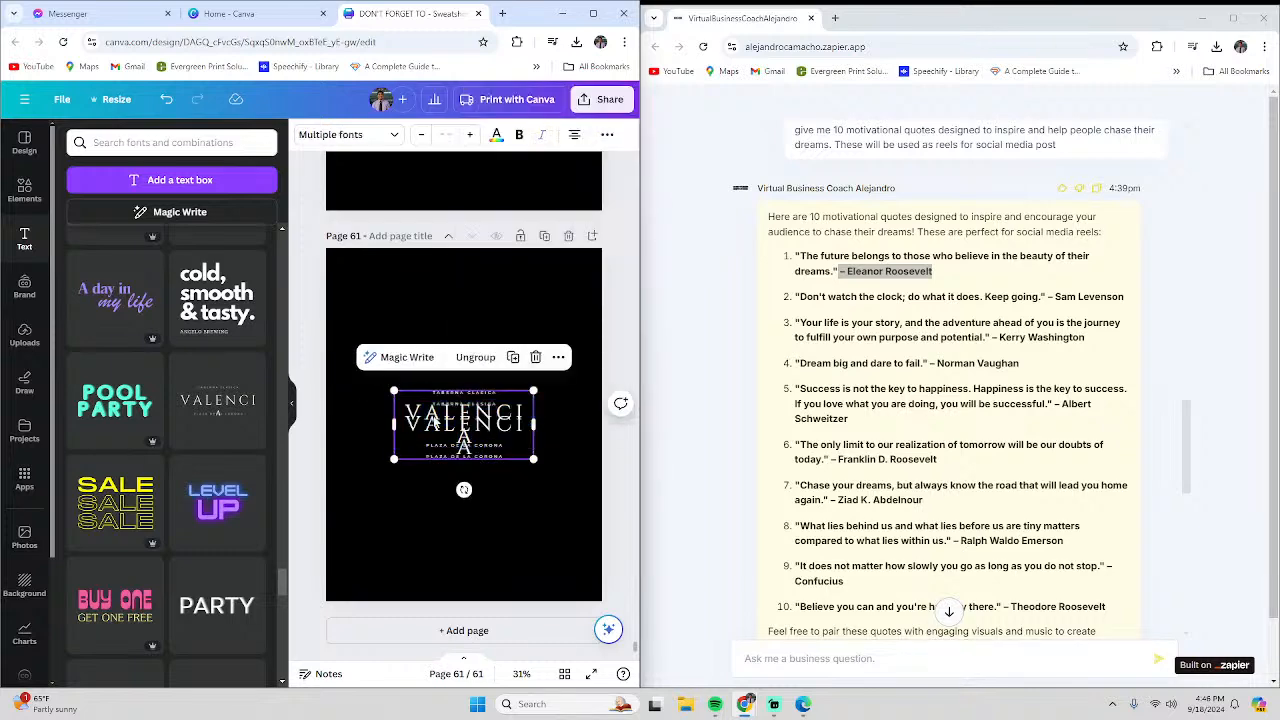
{"action": "left_click", "coordinate": [436, 422]}
{"action": "key", "text": "ctrl+v"}
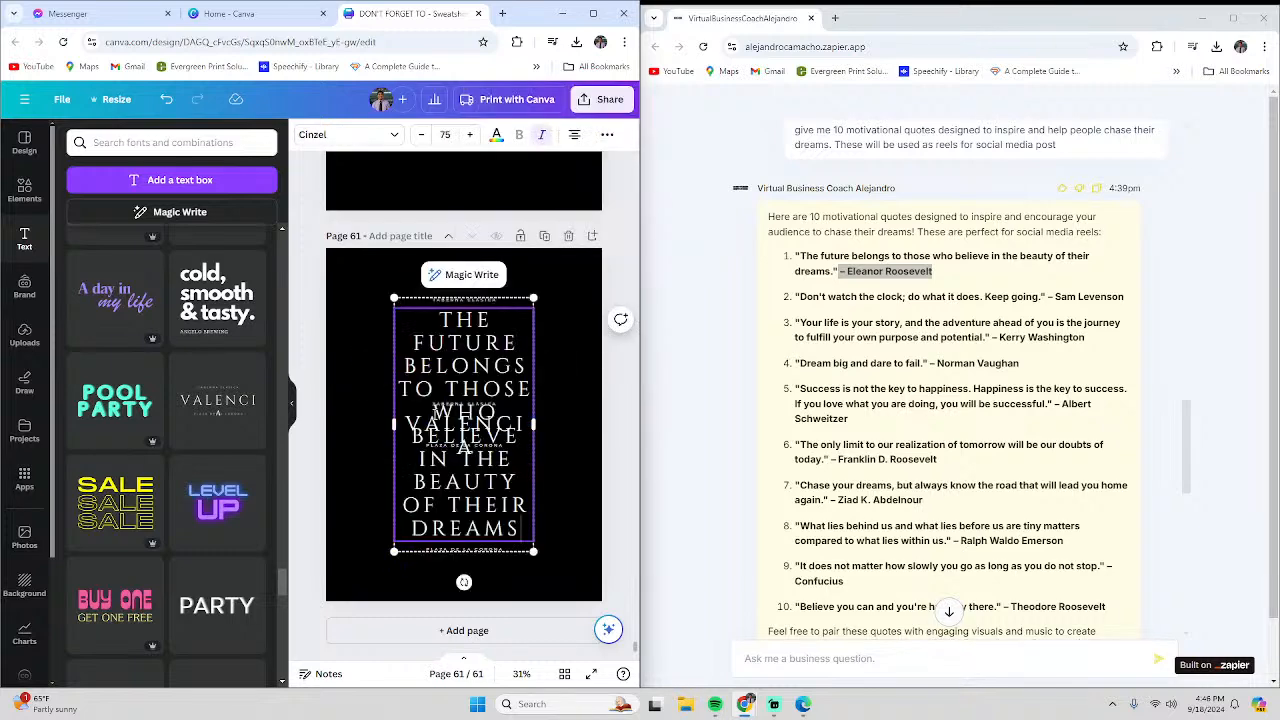
Move the quote group aside on page 61 and delete the duplicate VALENCIA font combination overlapping it
{"action": "left_click", "coordinate": [582, 434]}
{"action": "left_click_drag", "start_coordinate": [488, 428], "coordinate": [396, 411]}
{"action": "double_click", "coordinate": [498, 410]}
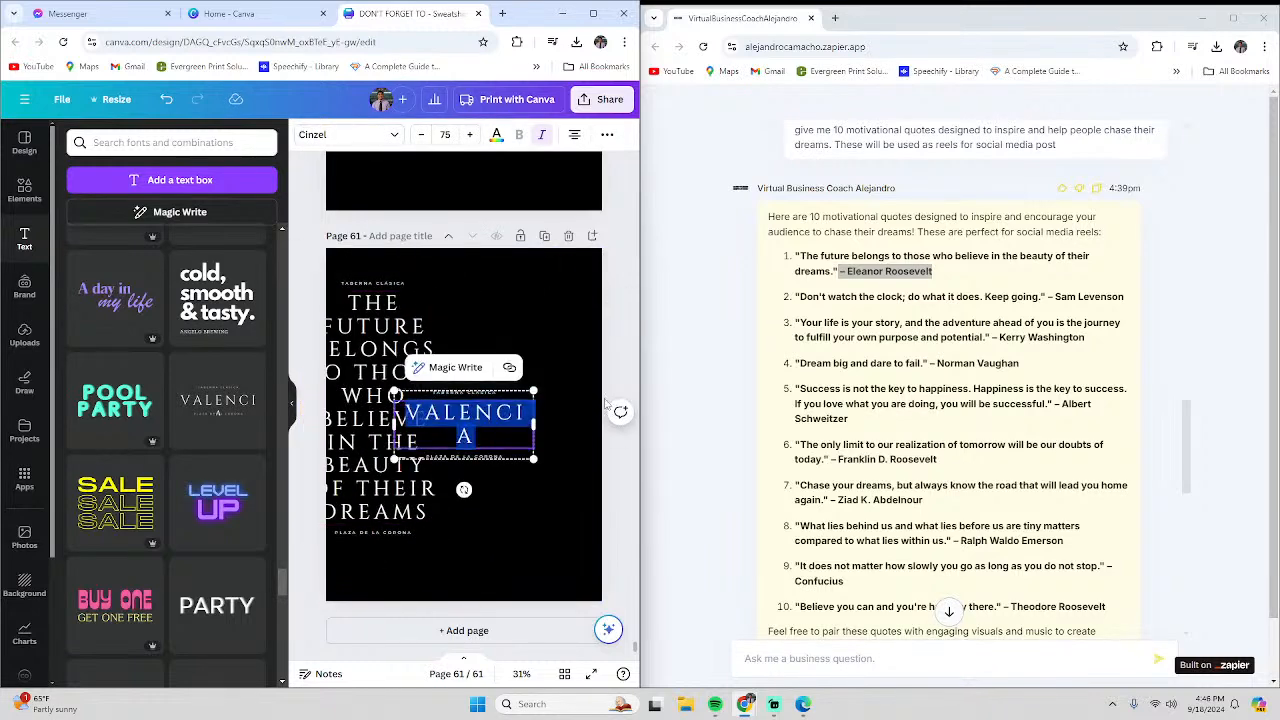
{"action": "key", "text": "Delete"}
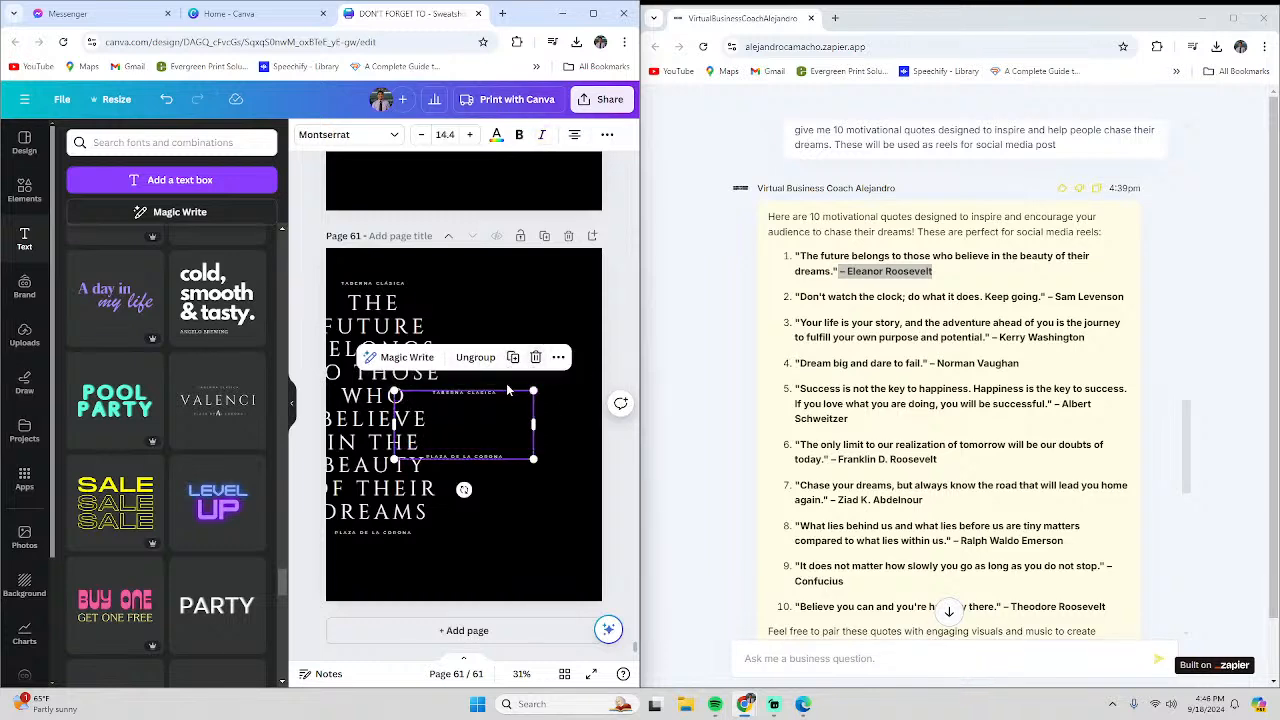
{"action": "key", "text": "Delete"}
Move the quote group back to the horizontal centre of page 61
{"action": "left_click_drag", "start_coordinate": [408, 423], "coordinate": [499, 429]}
{"action": "left_click", "coordinate": [569, 435]}
{"action": "scroll", "coordinate": [531, 537], "scroll_direction": "up", "scroll_amount": 2}
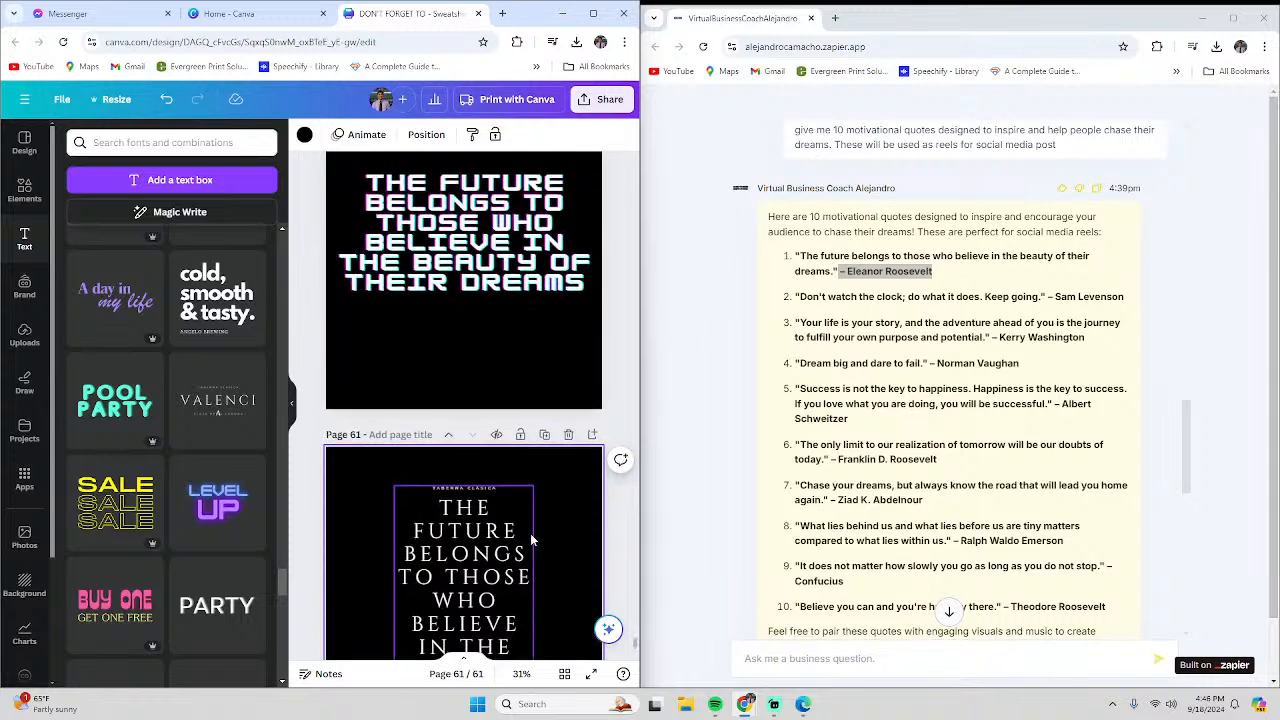
{"action": "scroll", "coordinate": [530, 536], "scroll_direction": "down", "scroll_amount": 2}
Delete the small PLAZA DE LA CORONA line beneath the quote on page 61
{"action": "left_click", "coordinate": [471, 521]}
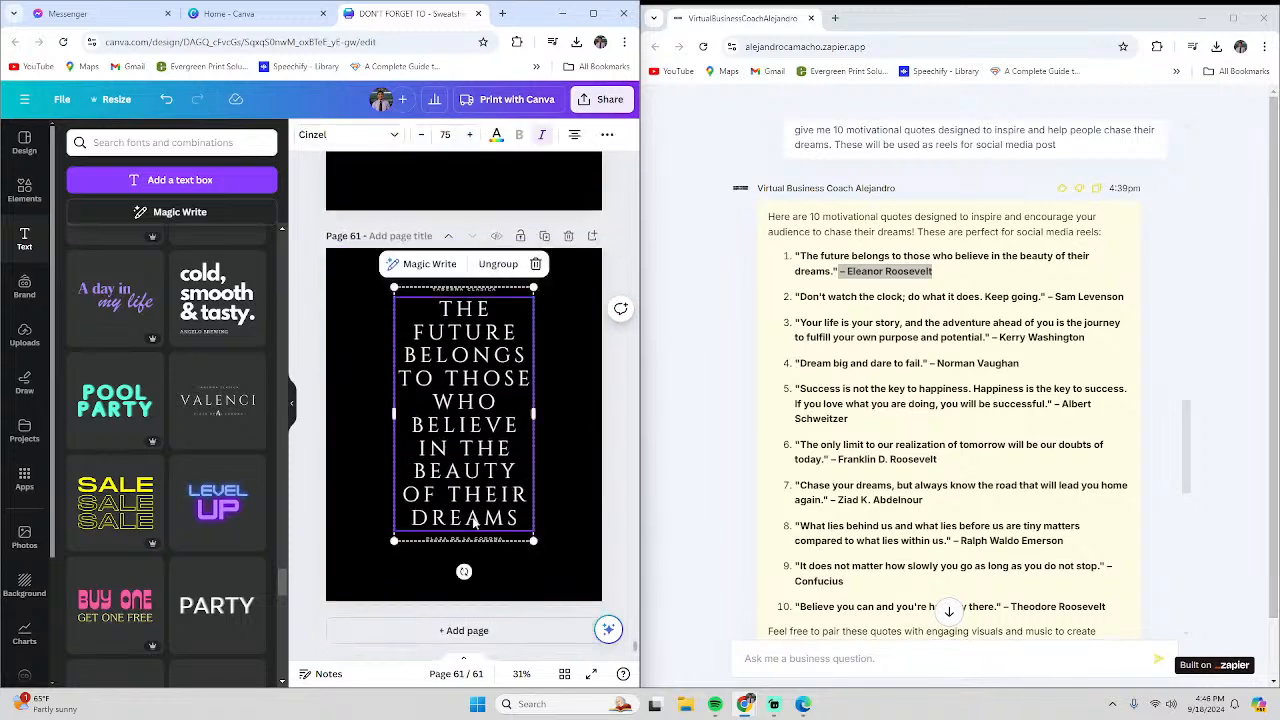
{"action": "left_click", "coordinate": [546, 571]}
{"action": "double_click", "coordinate": [470, 539]}
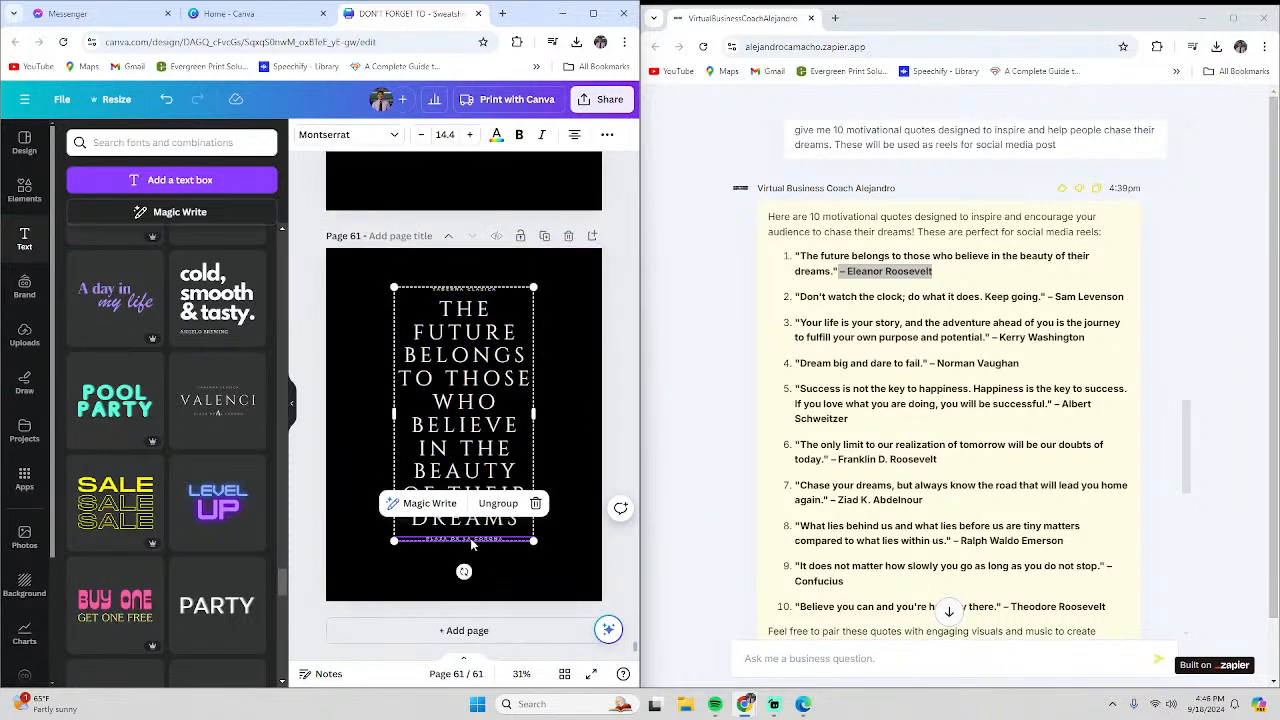
{"action": "left_click", "coordinate": [545, 581]}
{"action": "left_click", "coordinate": [487, 540]}
{"action": "left_click", "coordinate": [535, 507]}
{"action": "left_click", "coordinate": [545, 505]}
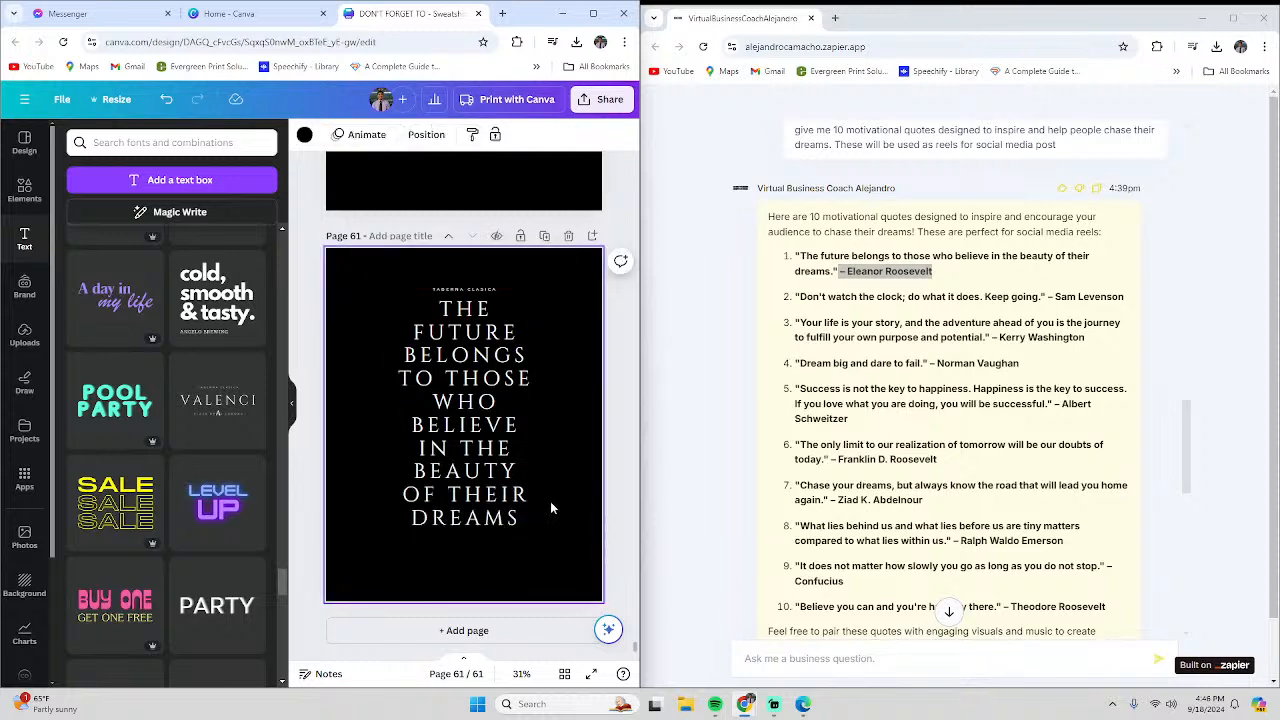
Delete the small TABERNA CLASICA line above the quote on page 61
{"action": "left_click", "coordinate": [481, 290]}
{"action": "left_click", "coordinate": [595, 322]}
{"action": "left_click", "coordinate": [468, 292]}
{"action": "left_click", "coordinate": [535, 254]}
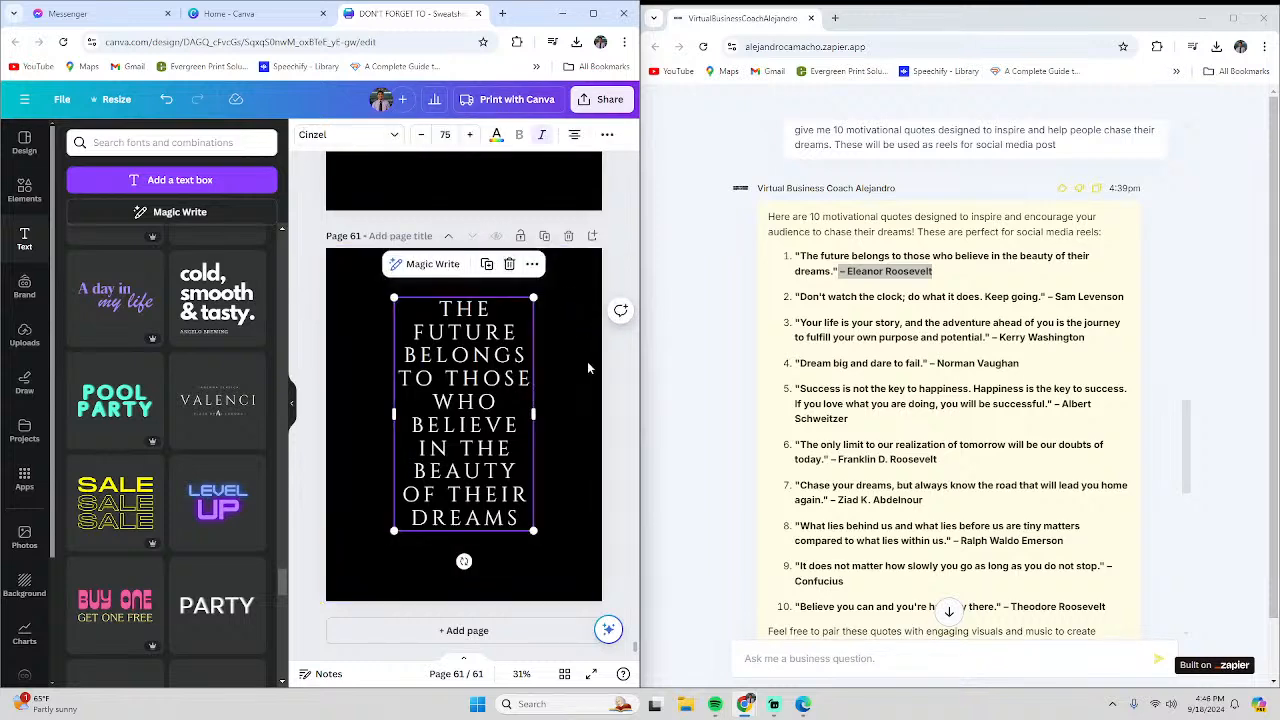
Enlarge the page 61 quote proportionally to font size 98.2 and centre it on the page
{"action": "left_click", "coordinate": [587, 361]}
{"action": "left_click", "coordinate": [502, 509]}
{"action": "left_click_drag", "start_coordinate": [533, 531], "coordinate": [484, 503]}
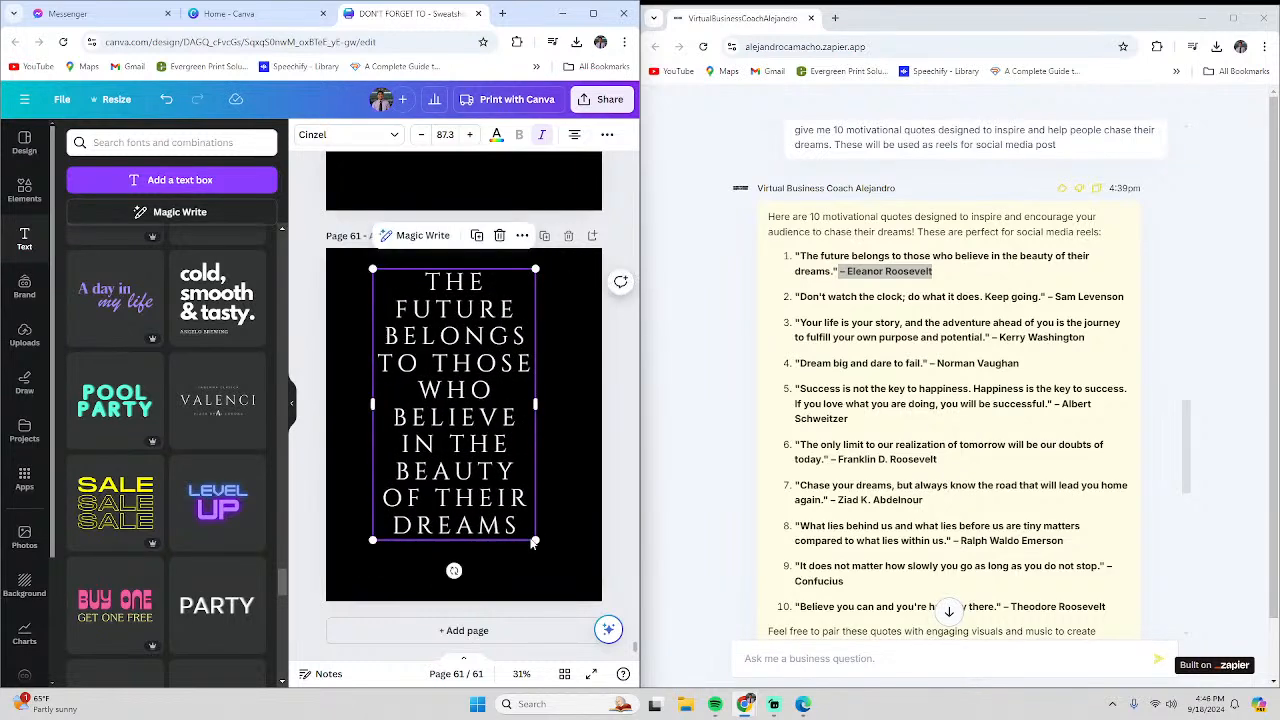
{"action": "mouse_move", "coordinate": [533, 540]}
{"action": "left_mouse_down"}
{"action": "mouse_move", "coordinate": [574, 563]}
{"action": "mouse_move", "coordinate": [529, 546]}
{"action": "left_mouse_up"}
{"action": "left_click", "coordinate": [630, 541]}
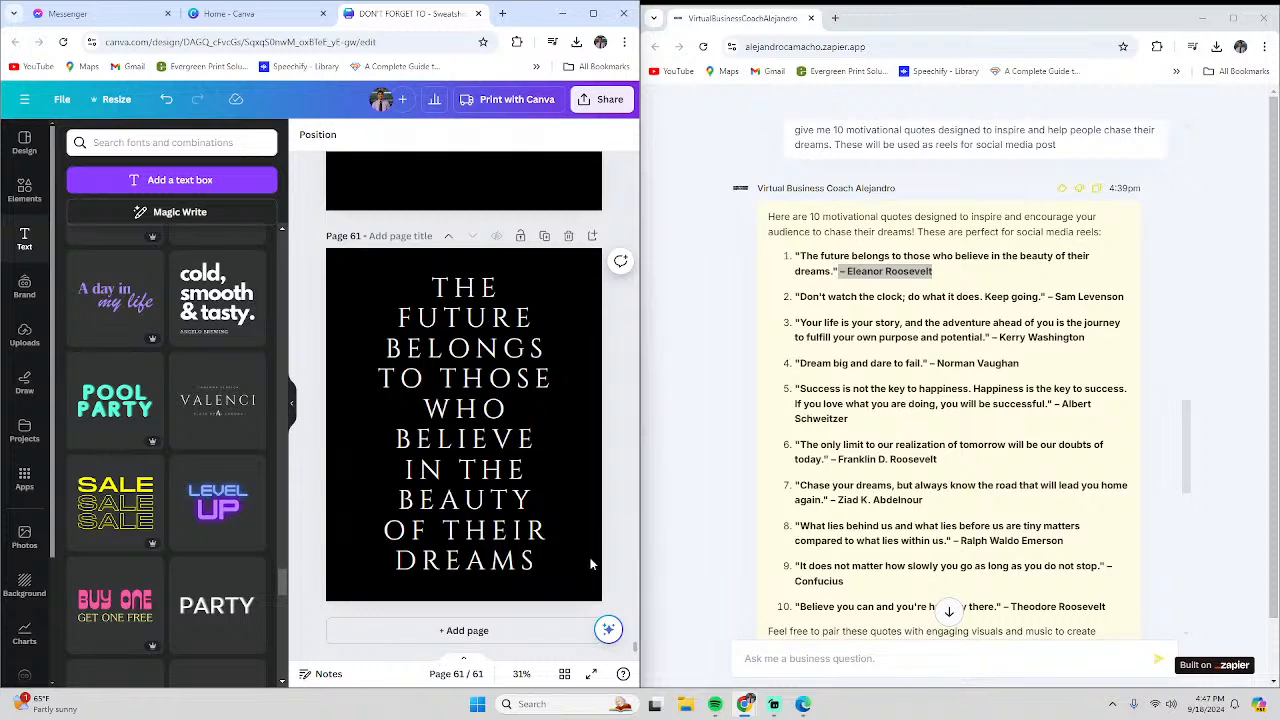
Add a period after DREAMS at the end of the page 61 quote
{"action": "left_click", "coordinate": [533, 563]}
{"action": "double_click", "coordinate": [533, 563]}
{"action": "triple_click", "coordinate": [533, 563]}
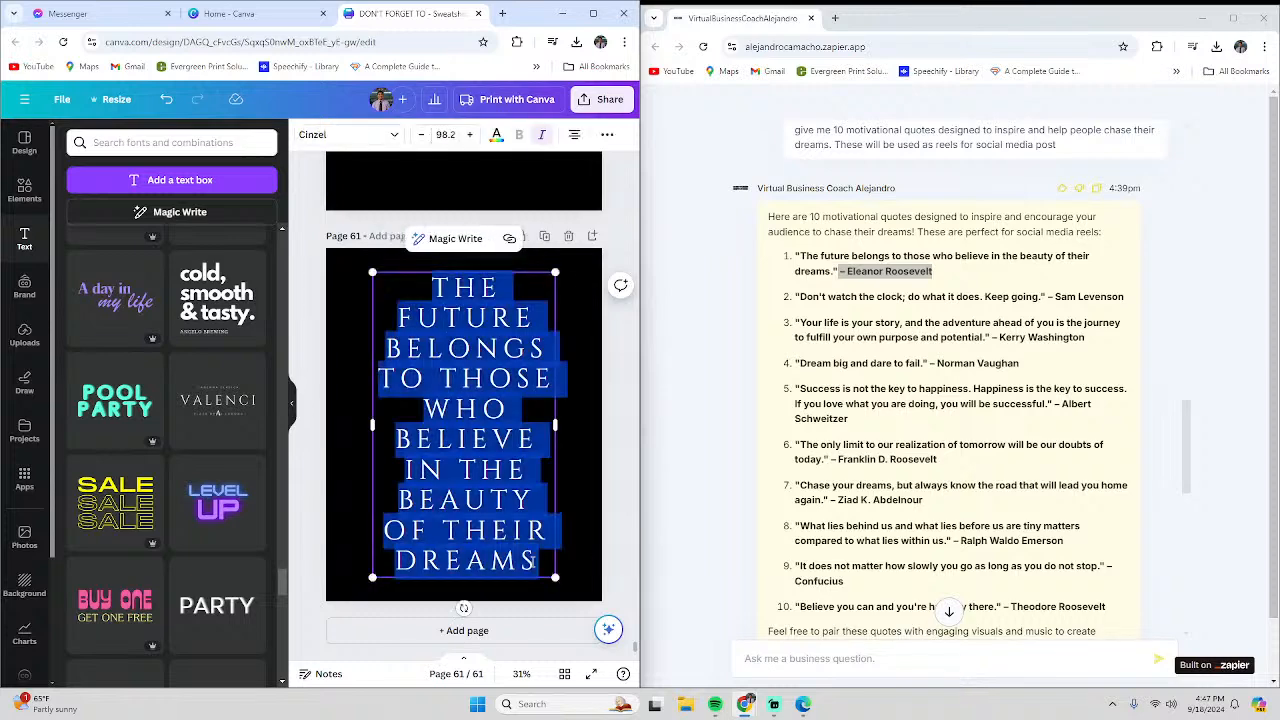
{"action": "double_click", "coordinate": [538, 564]}
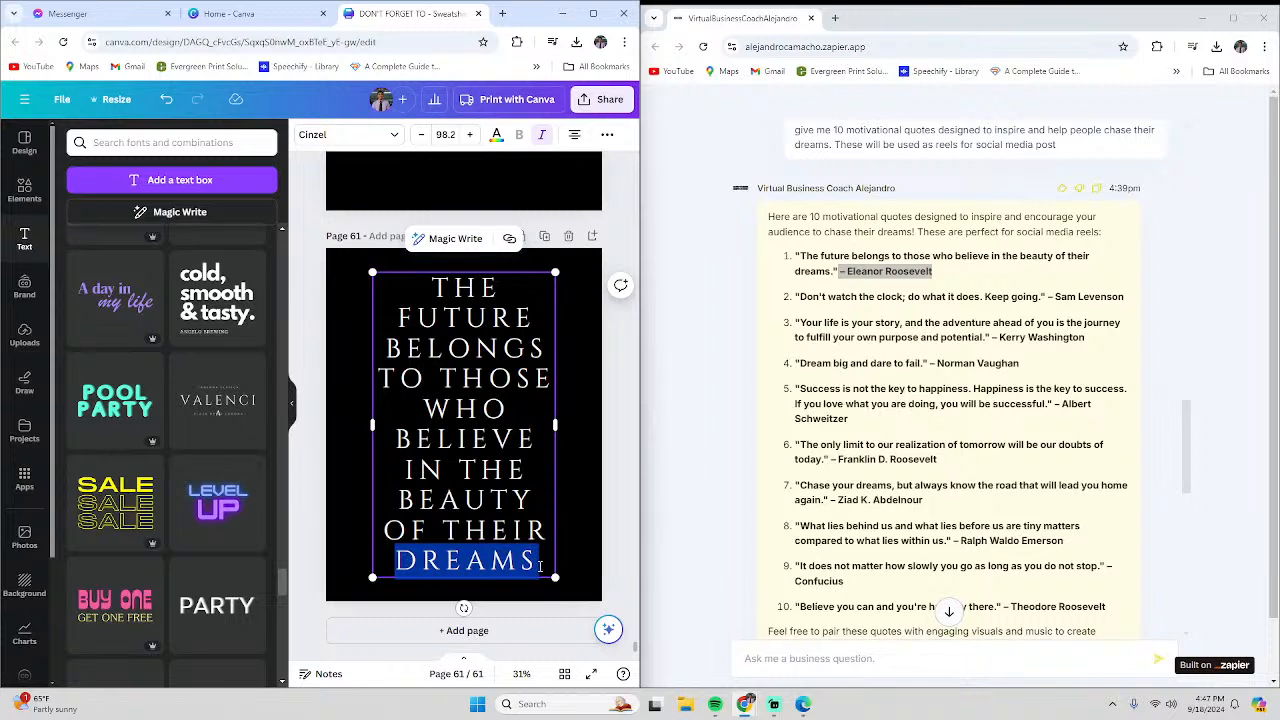
{"action": "left_click", "coordinate": [537, 565]}
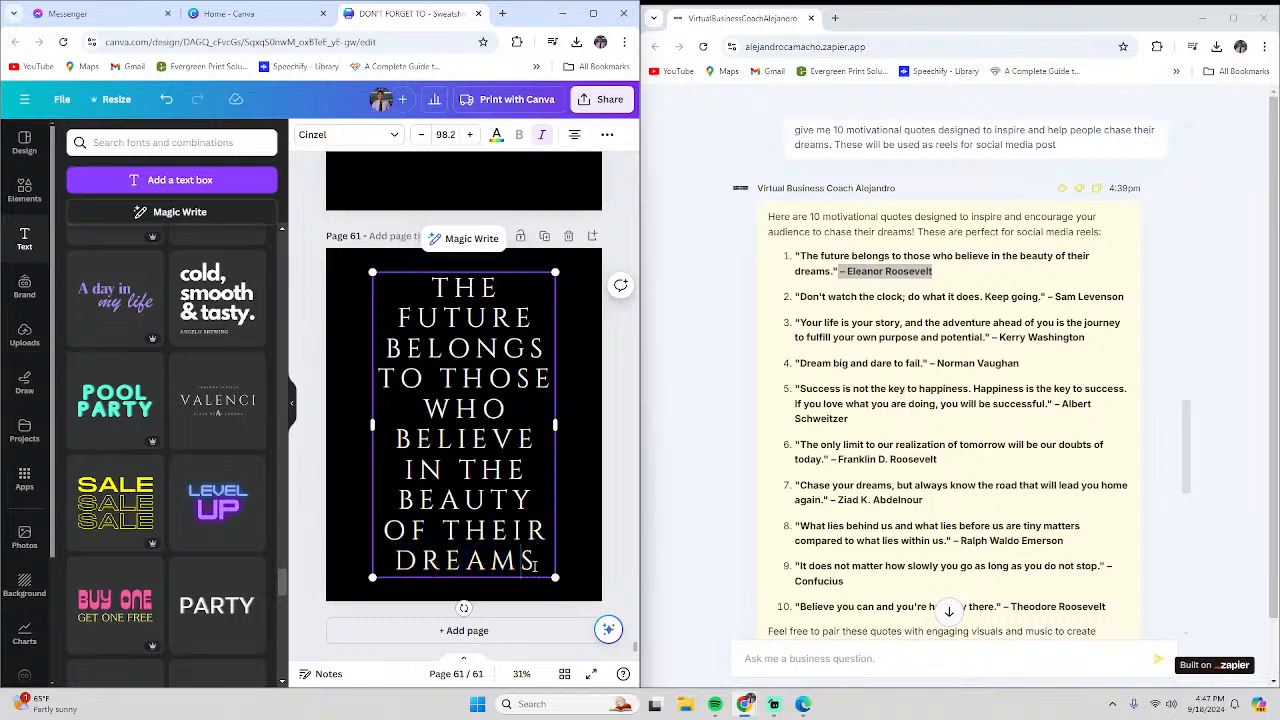
{"action": "type", "text": "."}
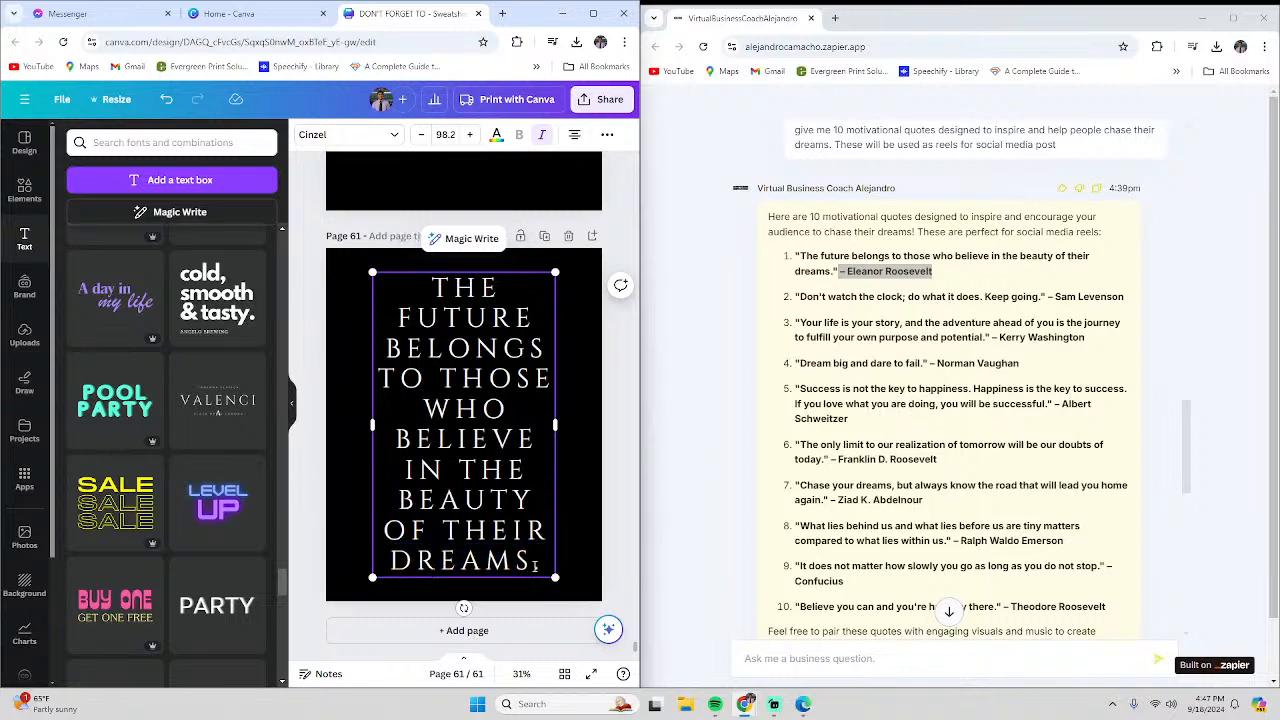
{"action": "left_click", "coordinate": [712, 501]}
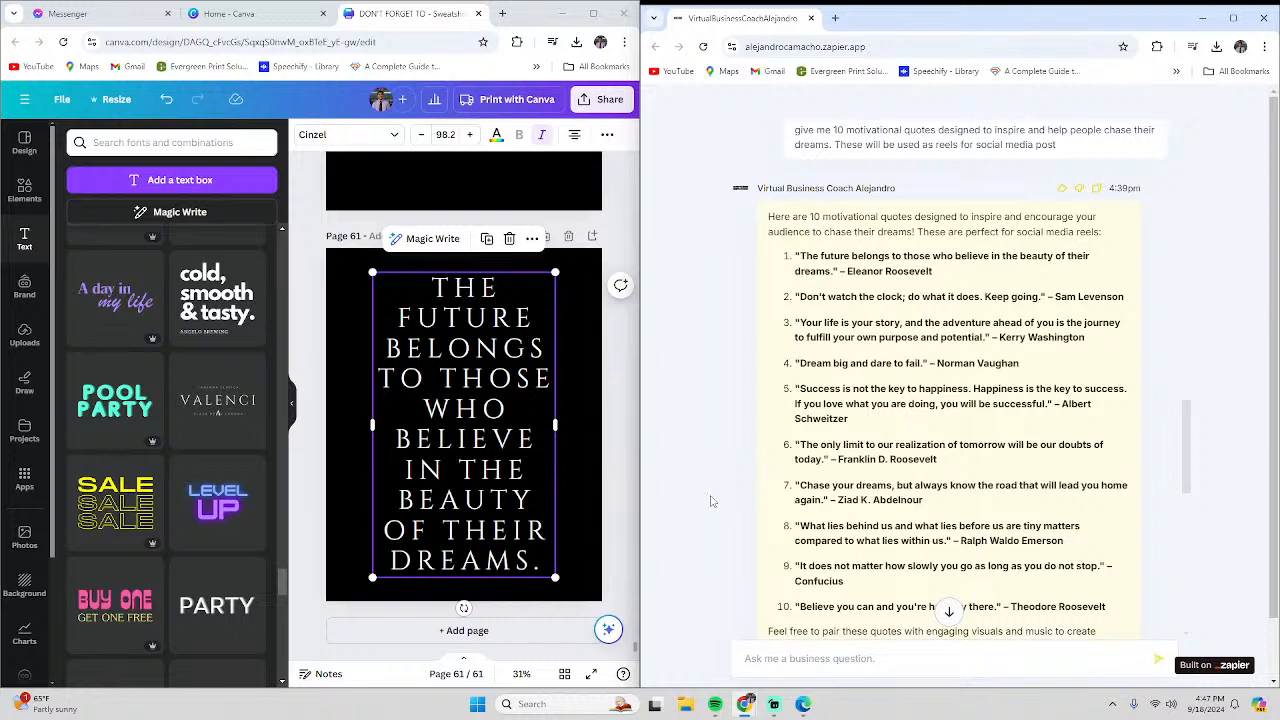
Remove the period after DREAMS so the page 61 quote ends without punctuation
{"action": "double_click", "coordinate": [539, 562]}
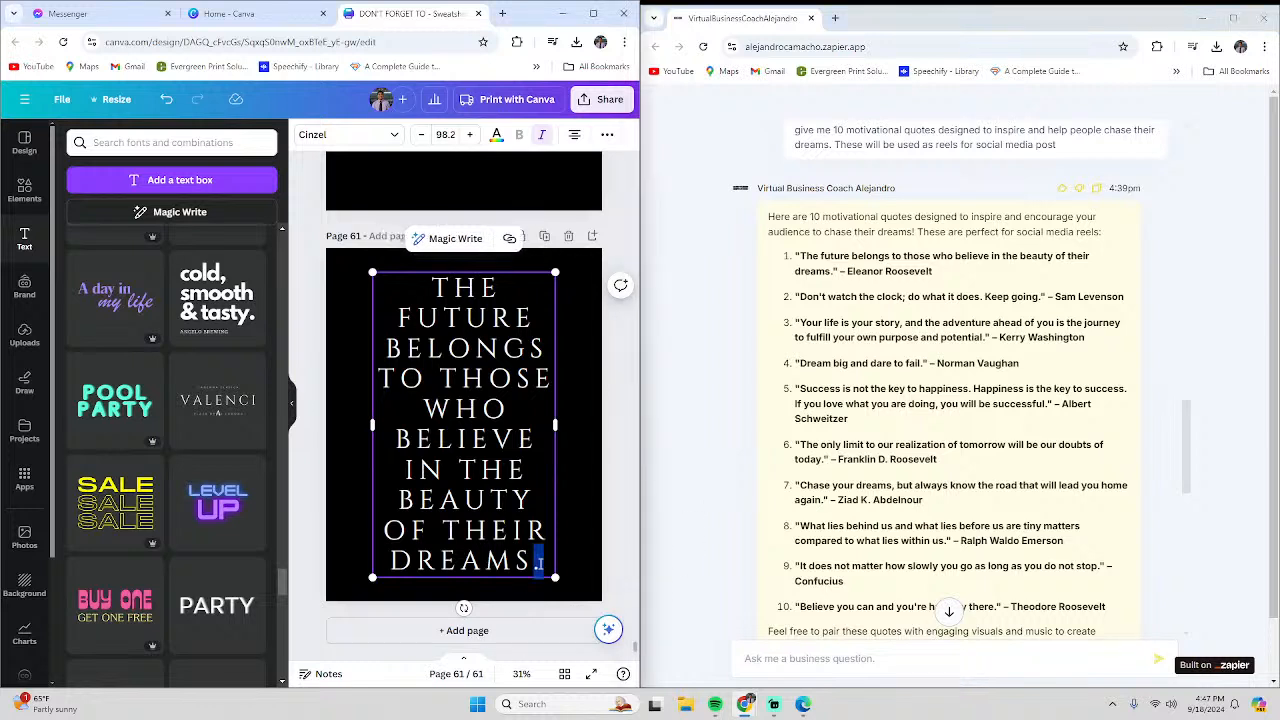
{"action": "key", "text": "BackSpace"}
{"action": "key", "text": "BackSpace"}
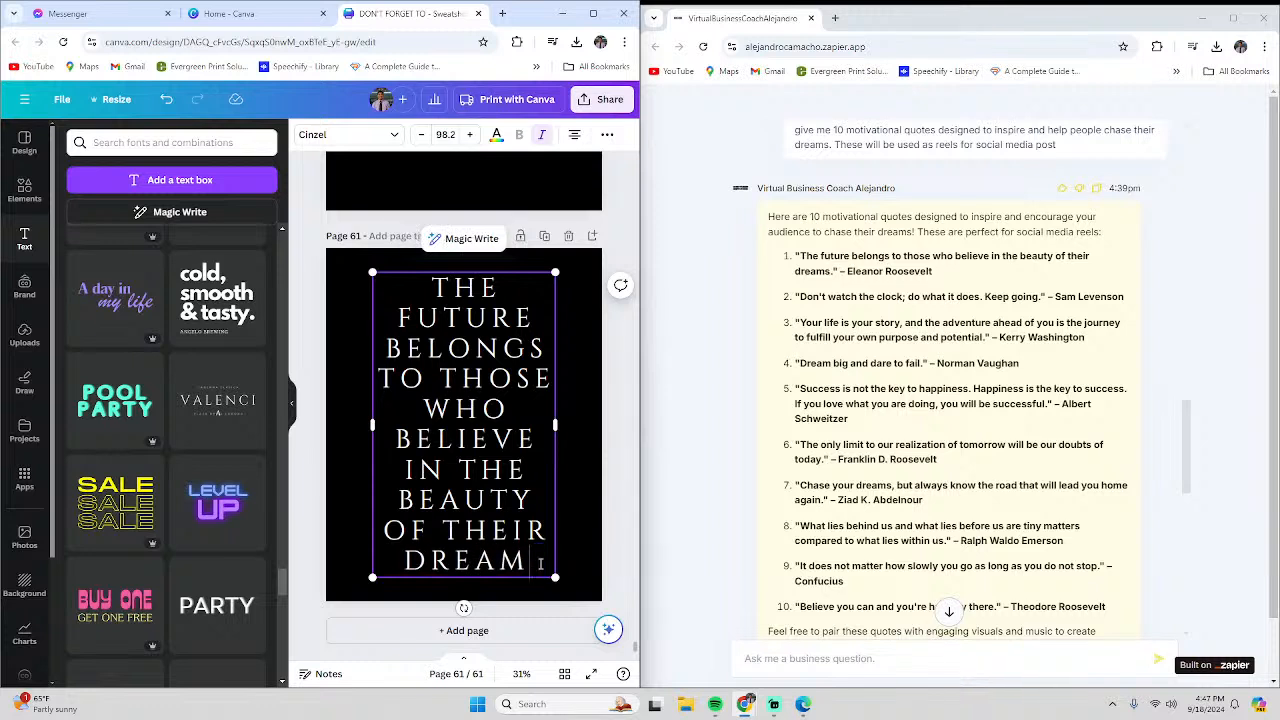
{"action": "type", "text": "S"}
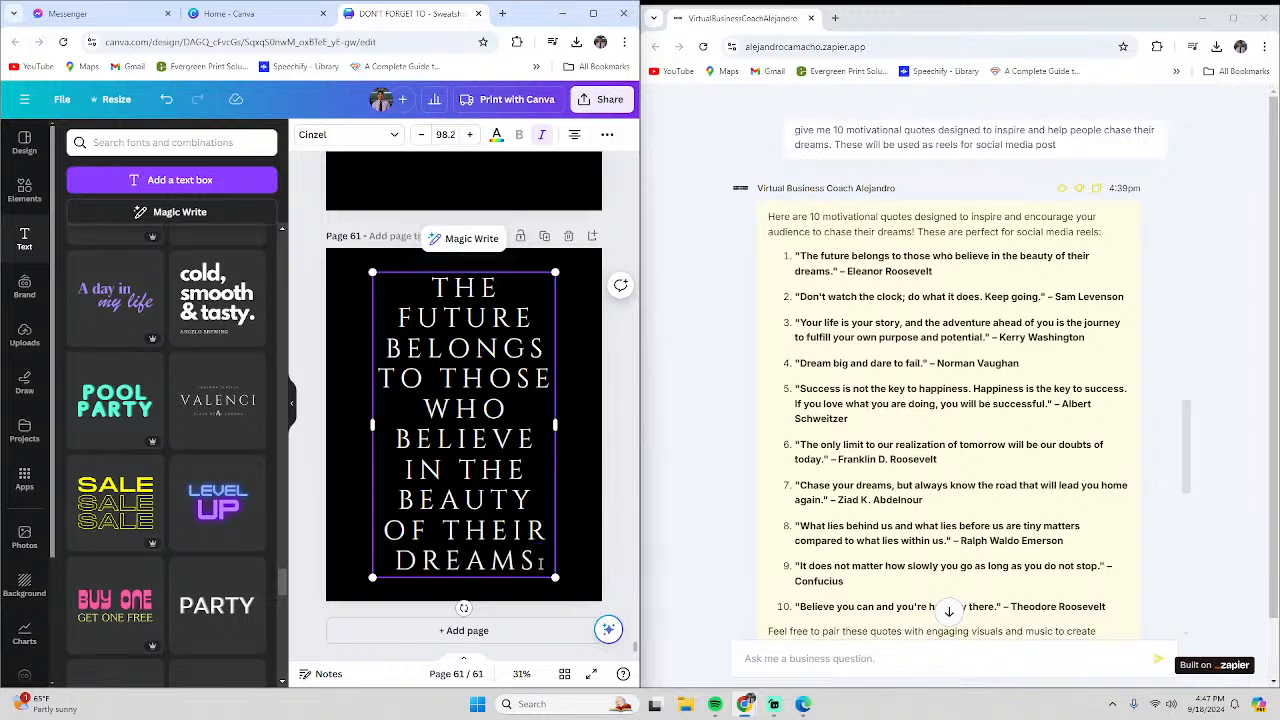
{"action": "left_click", "coordinate": [622, 455]}
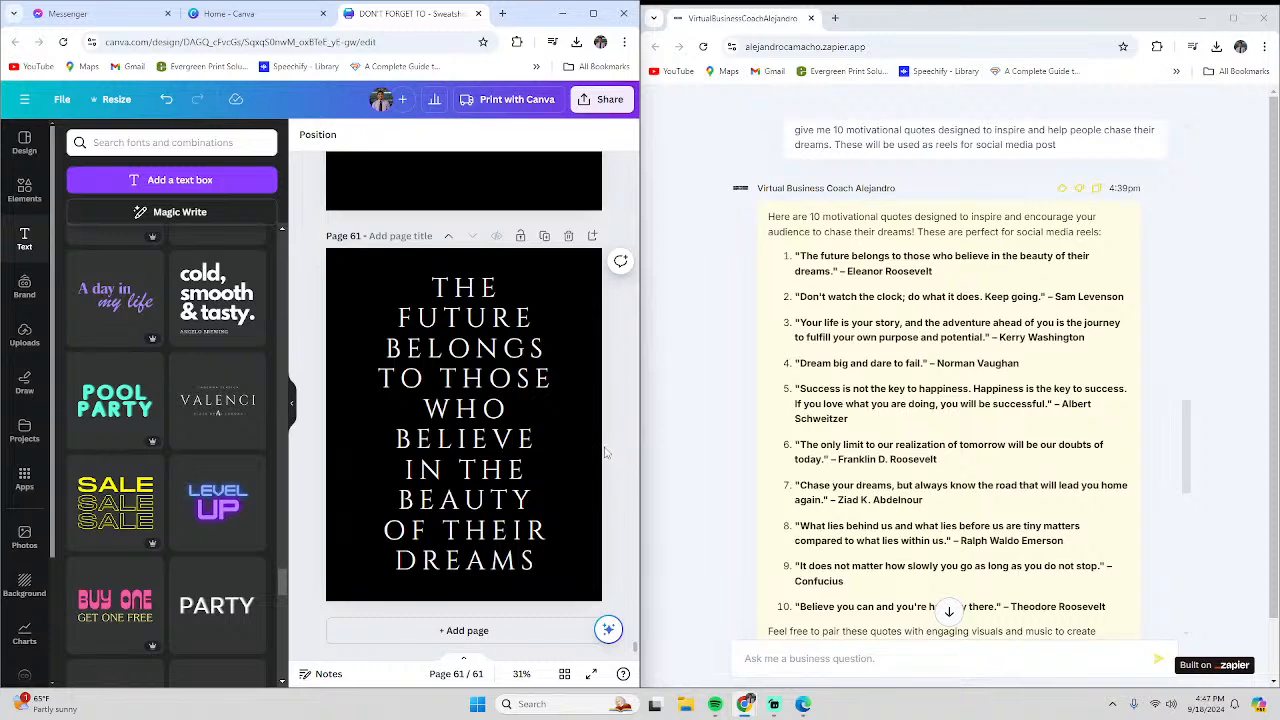
Add a new blank page after the page 61 quote
{"action": "left_click", "coordinate": [478, 436]}
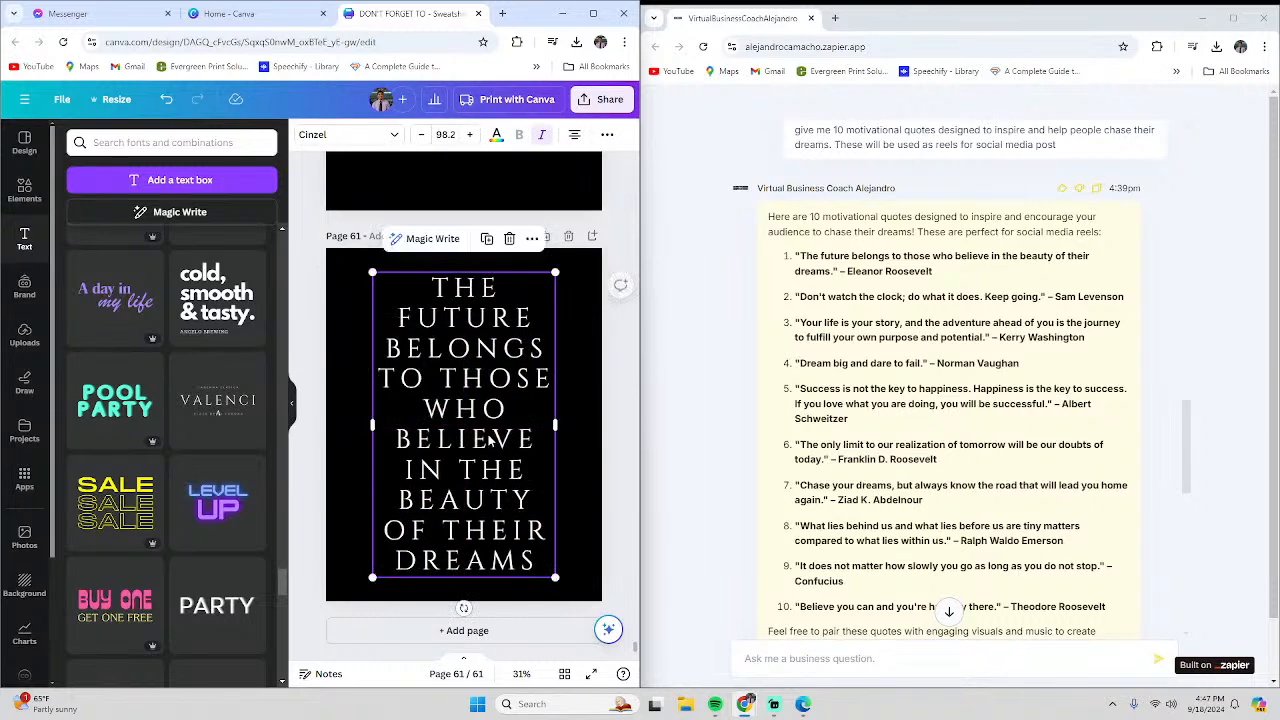
{"action": "left_click", "coordinate": [614, 448]}
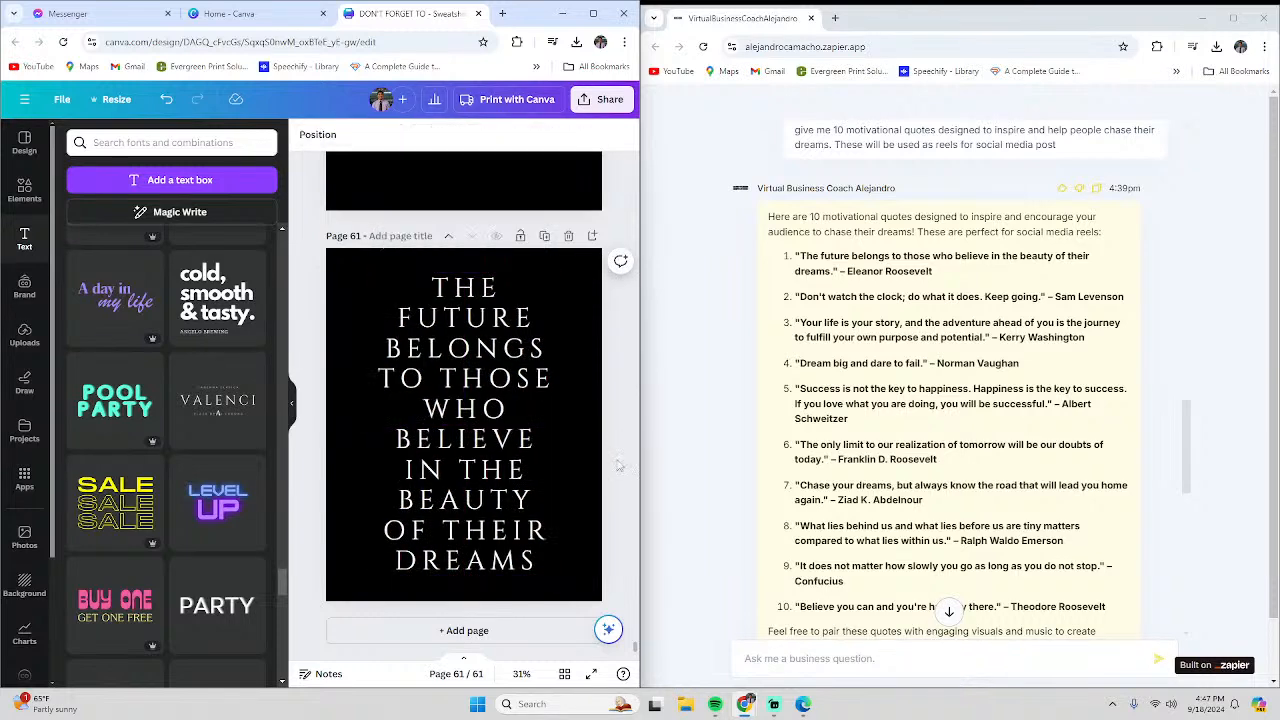
{"action": "left_click", "coordinate": [501, 636]}
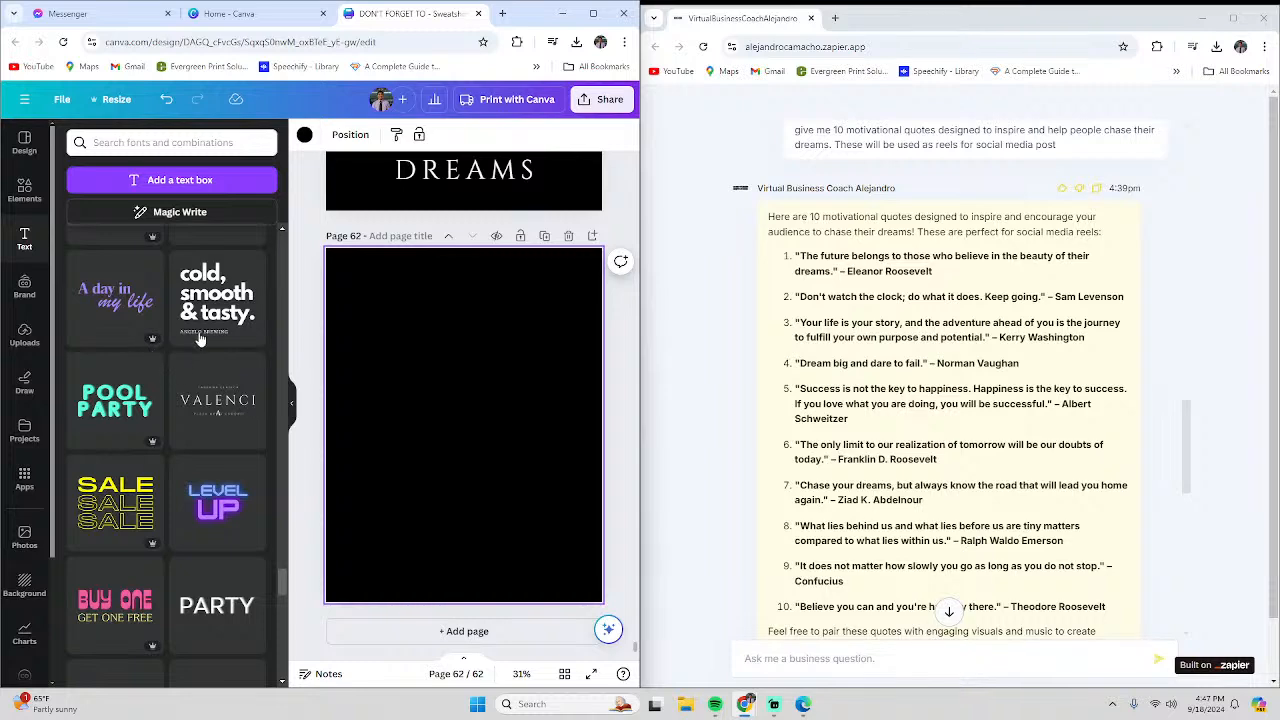
Try pasting the page 61 quote onto blank page 62 and overwriting it with new text starting "Don"
{"action": "scroll", "coordinate": [434, 318], "scroll_direction": "up", "scroll_amount": 2}
{"action": "left_click", "coordinate": [463, 316]}
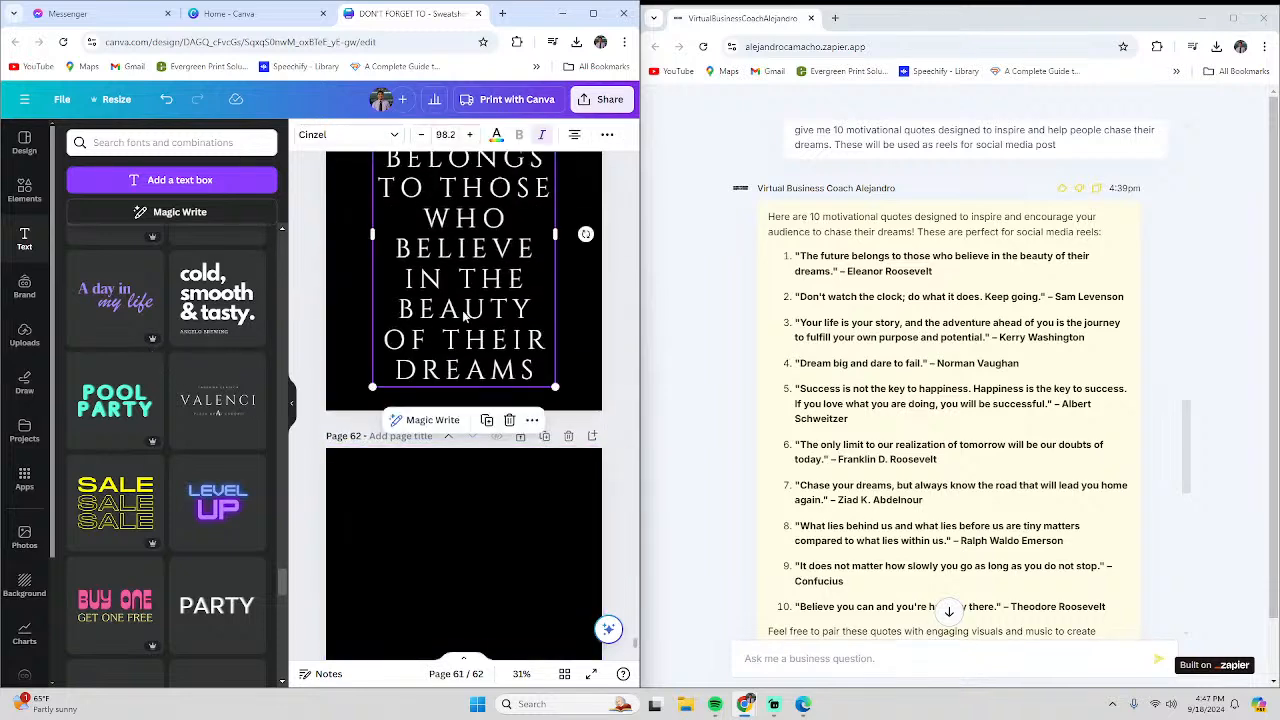
{"action": "scroll", "coordinate": [474, 320], "scroll_direction": "up", "scroll_amount": 6}
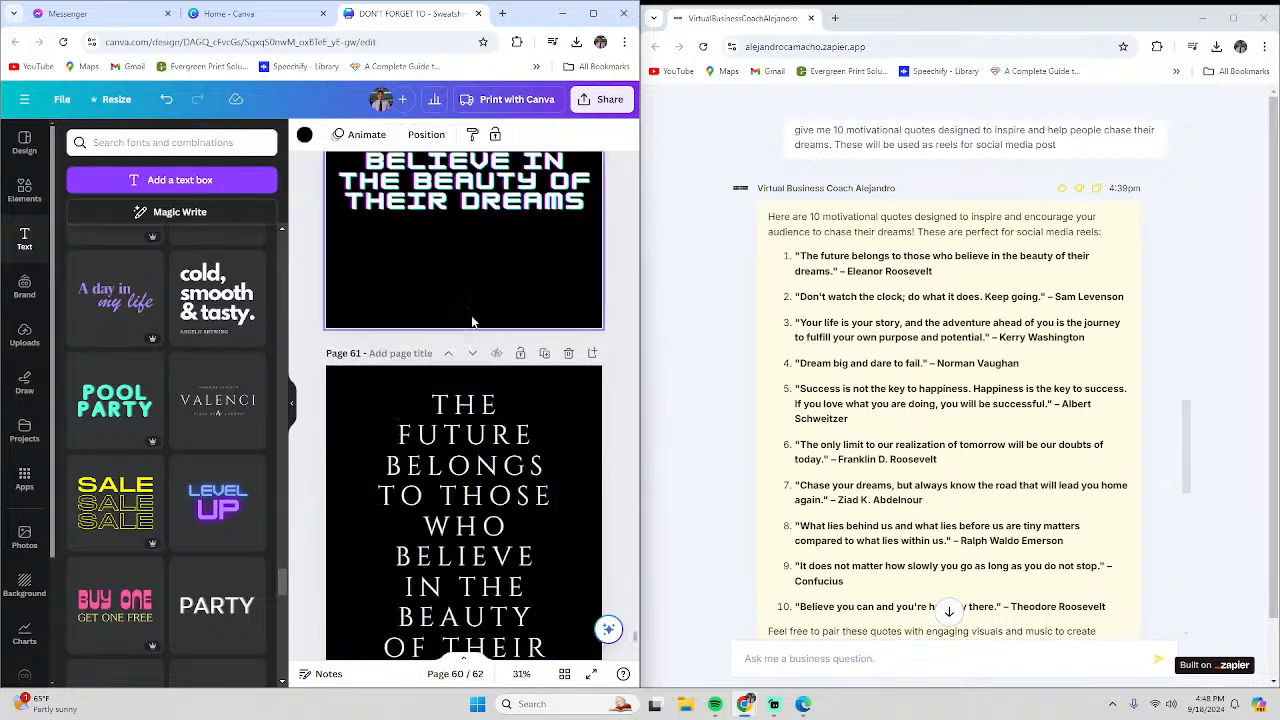
{"action": "scroll", "coordinate": [505, 461], "scroll_direction": "down", "scroll_amount": 6}
{"action": "left_click", "coordinate": [507, 478]}
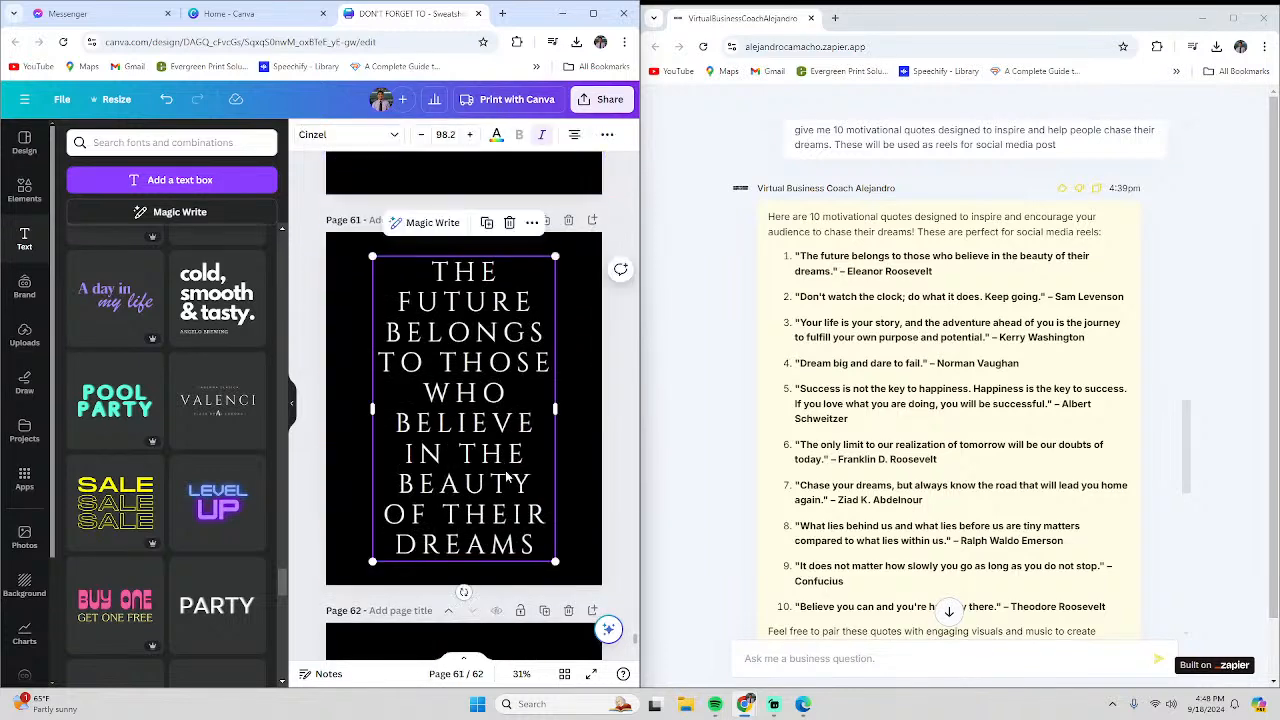
{"action": "double_click", "coordinate": [507, 478]}
{"action": "key", "text": "ctrl+c"}
{"action": "scroll", "coordinate": [505, 478], "scroll_direction": "down", "scroll_amount": 5}
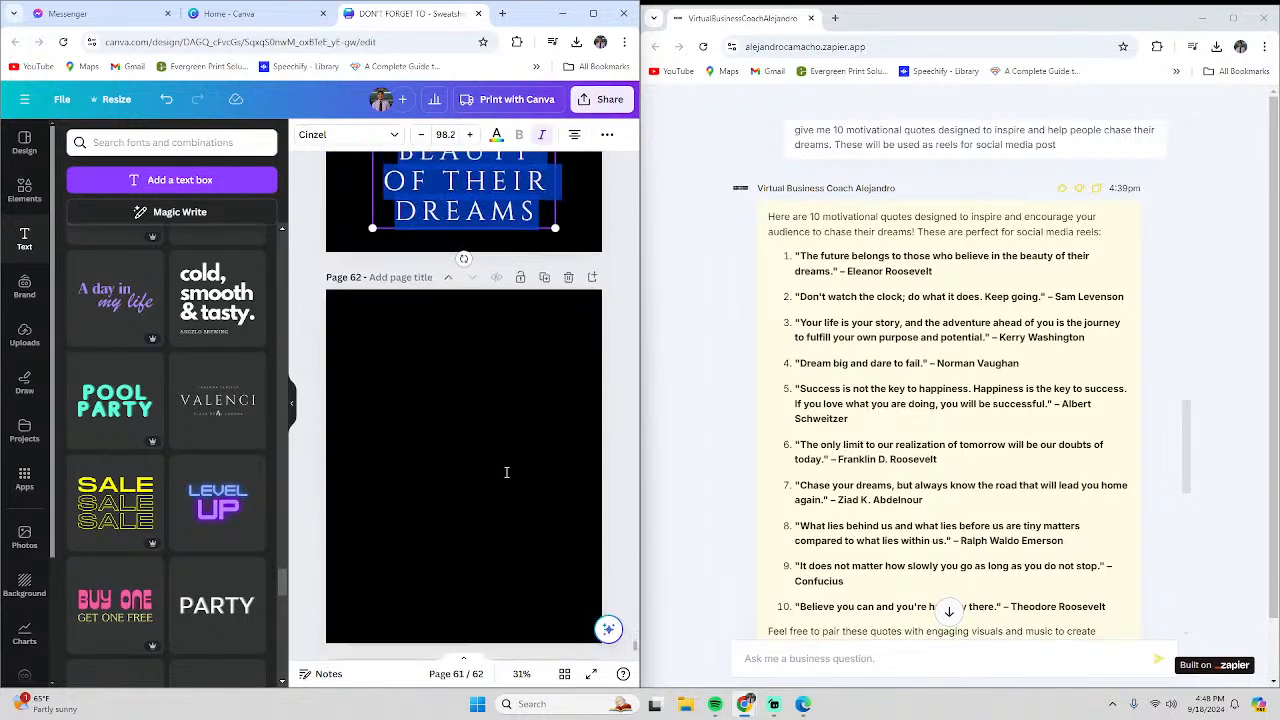
{"action": "key", "text": "ctrl+v"}
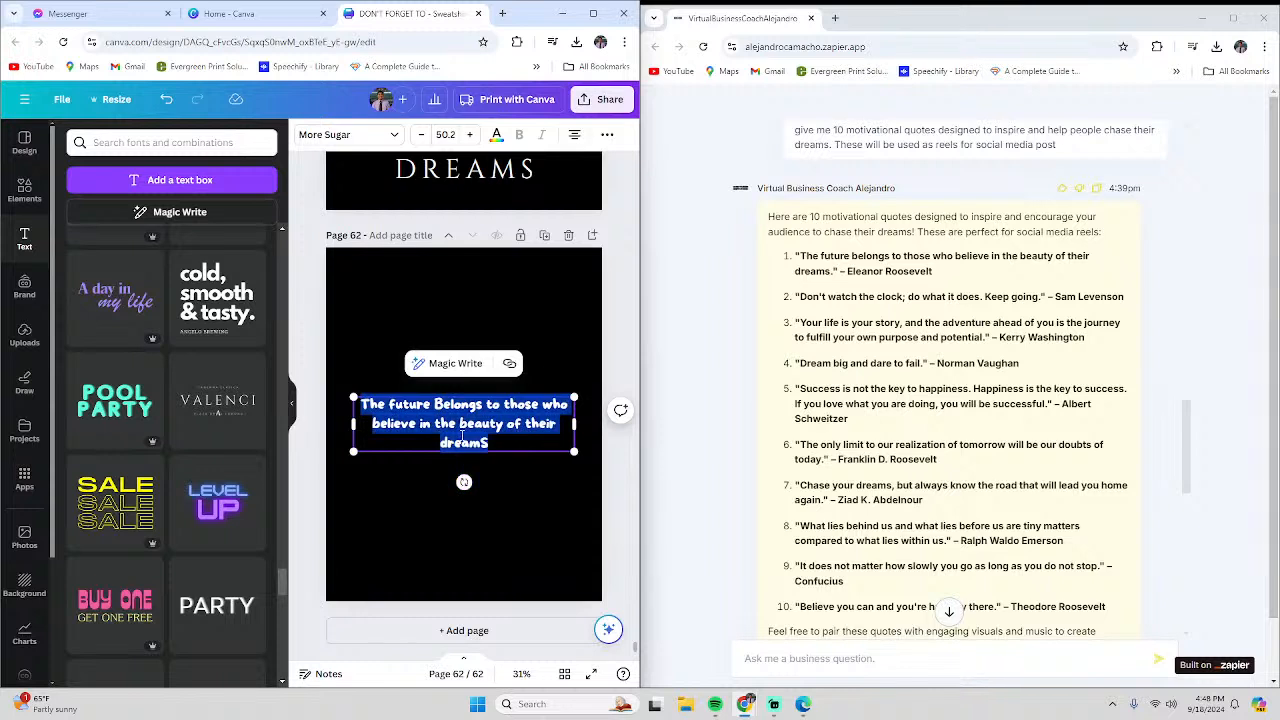
{"action": "type", "text": "Don"}
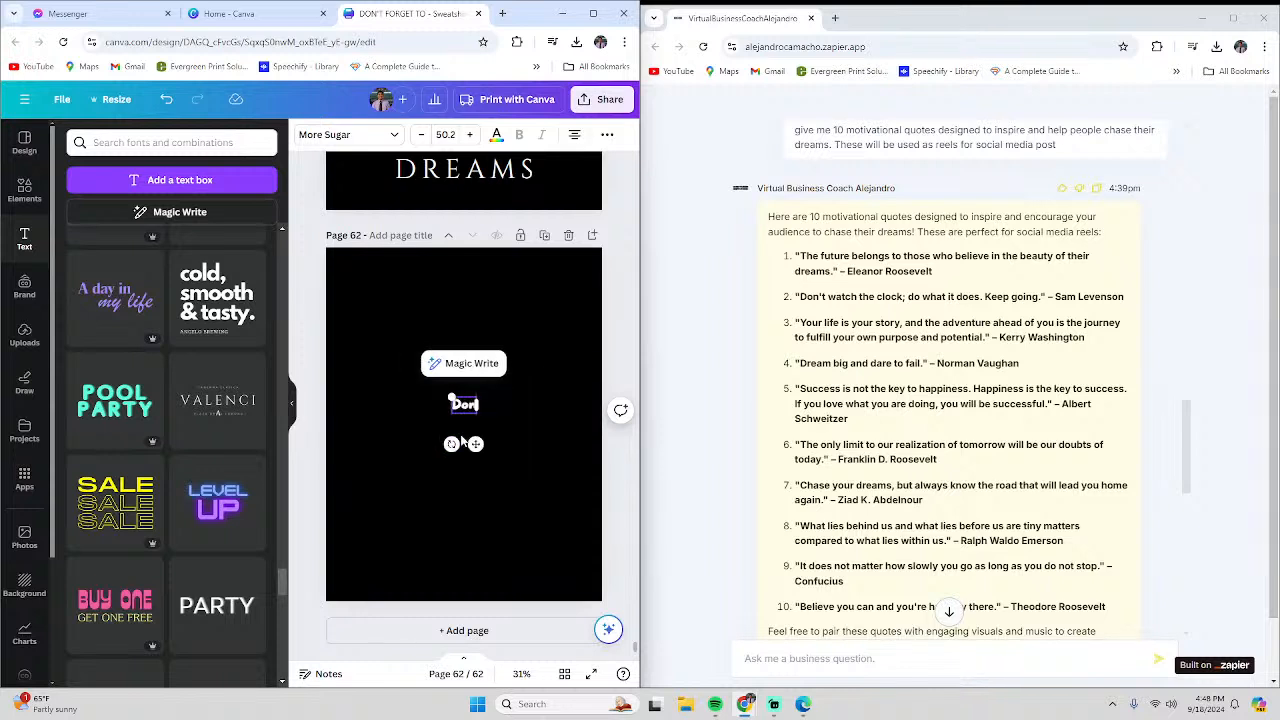
{"action": "key", "text": "ctrl+z"}
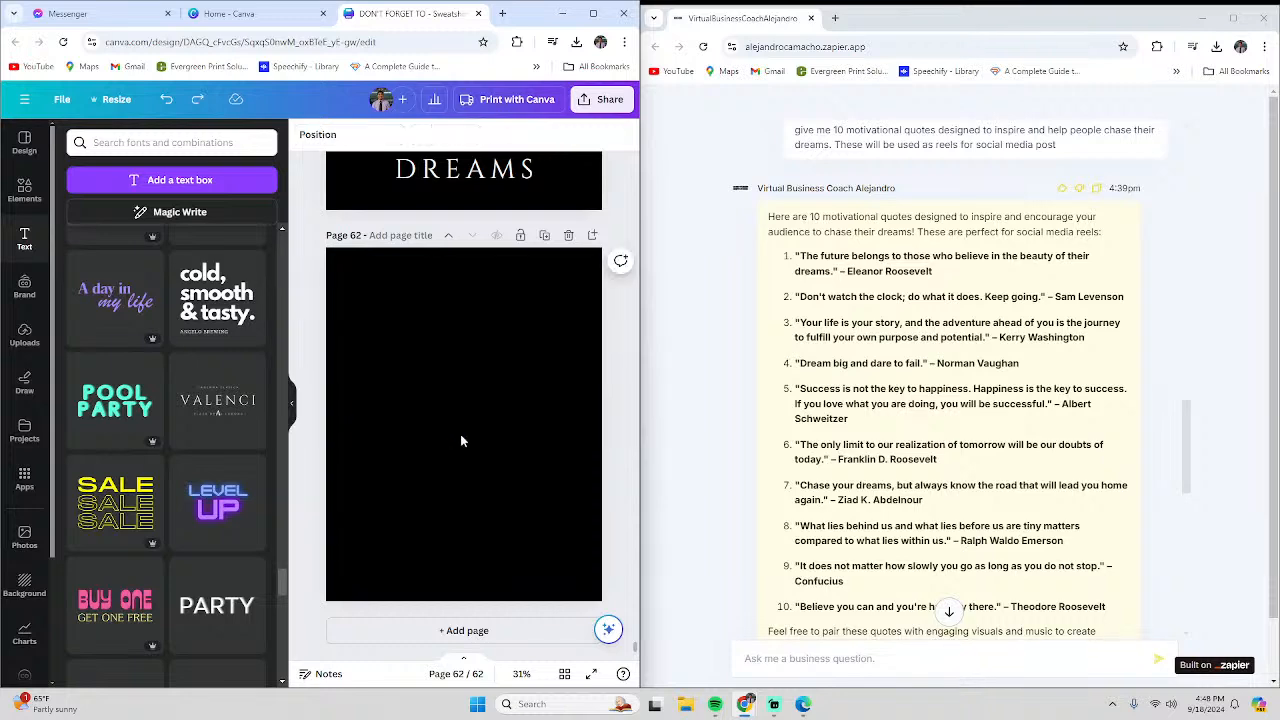
Duplicate the page 61 quote page and select all of the quote text on the page 62 copy
{"action": "scroll", "coordinate": [460, 440], "scroll_direction": "up", "scroll_amount": 4}
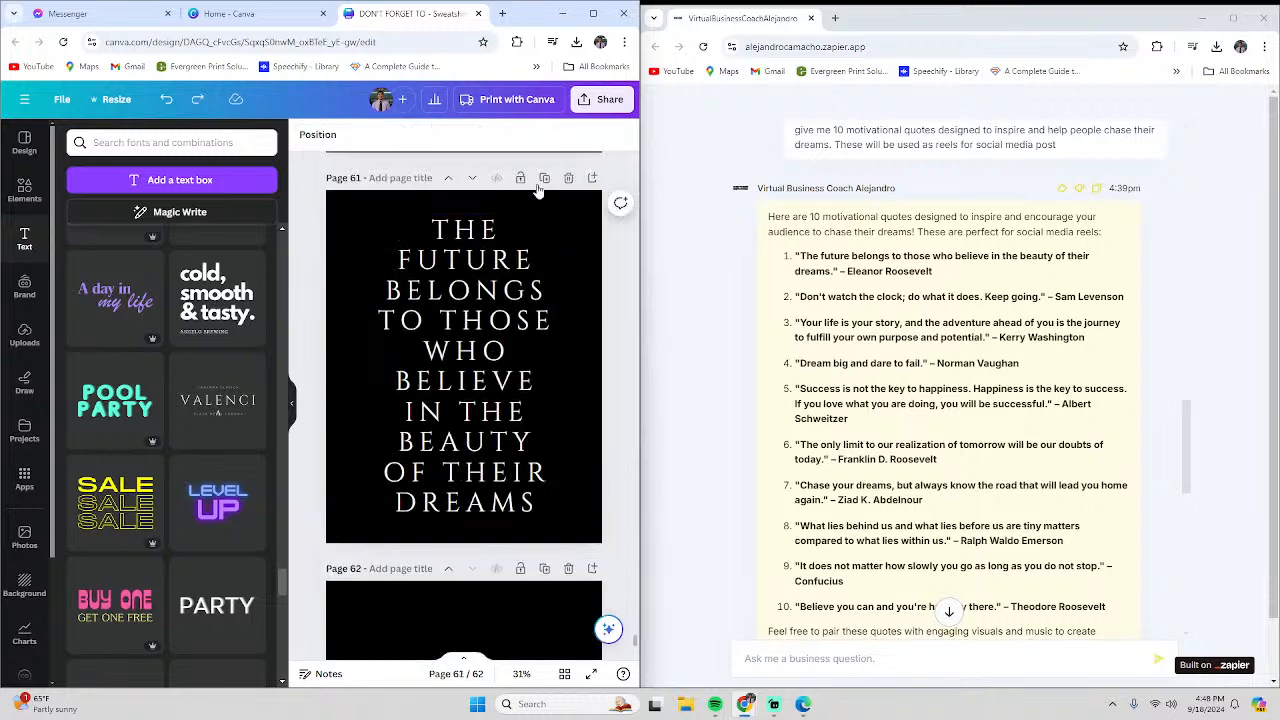
{"action": "left_click", "coordinate": [544, 178]}
{"action": "double_click", "coordinate": [491, 414]}
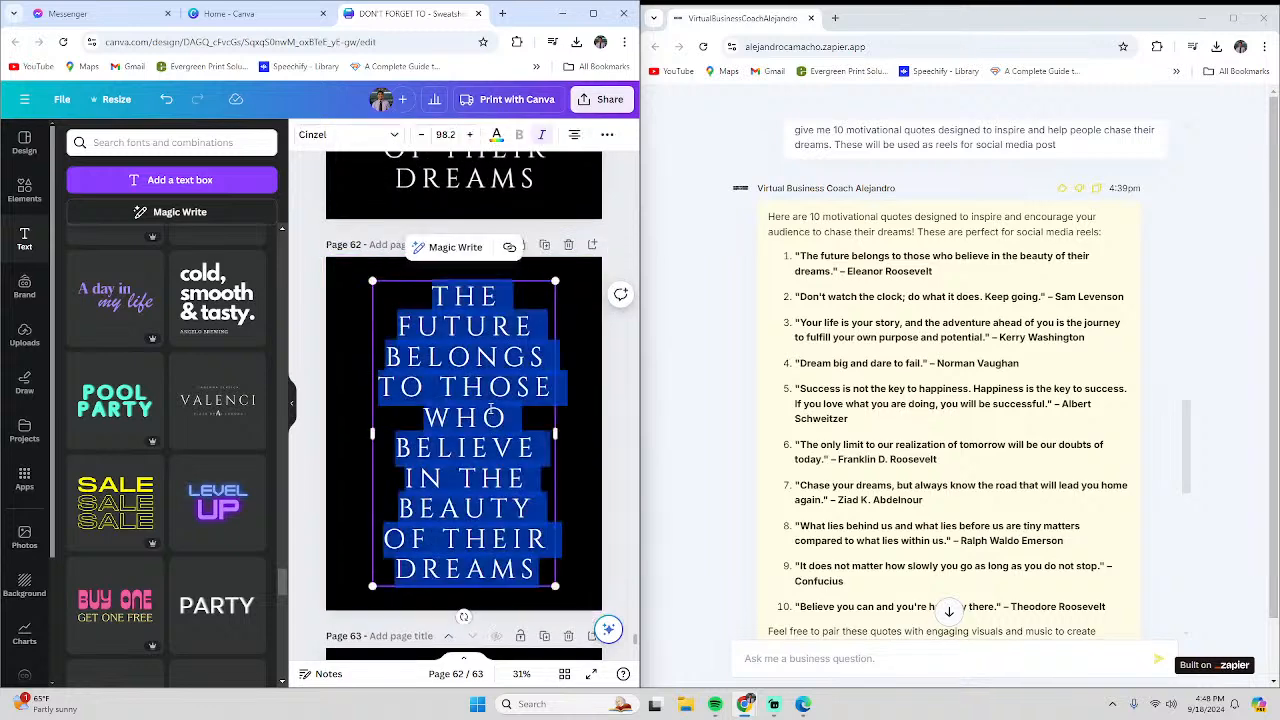
{"action": "type", "text": "Dont"}
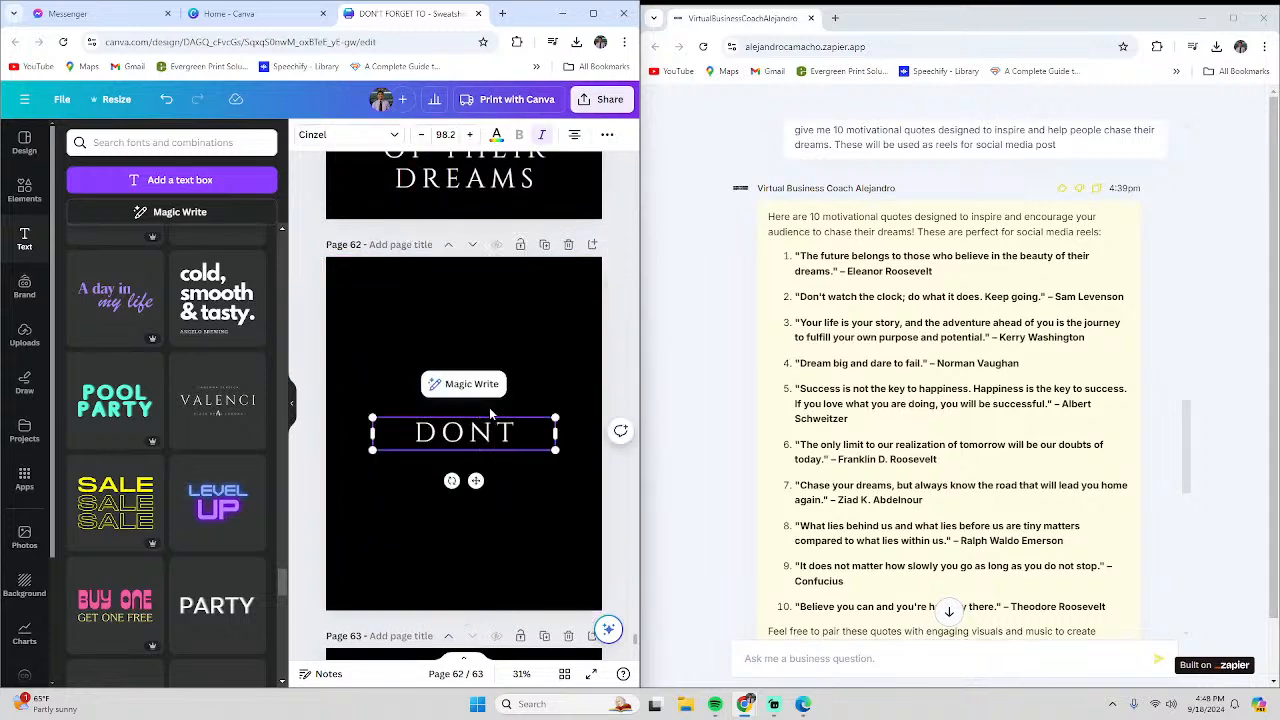
{"action": "key", "text": "BackSpace"}
{"action": "type", "text": "'t"}
{"action": "key", "text": "BackSpace"}
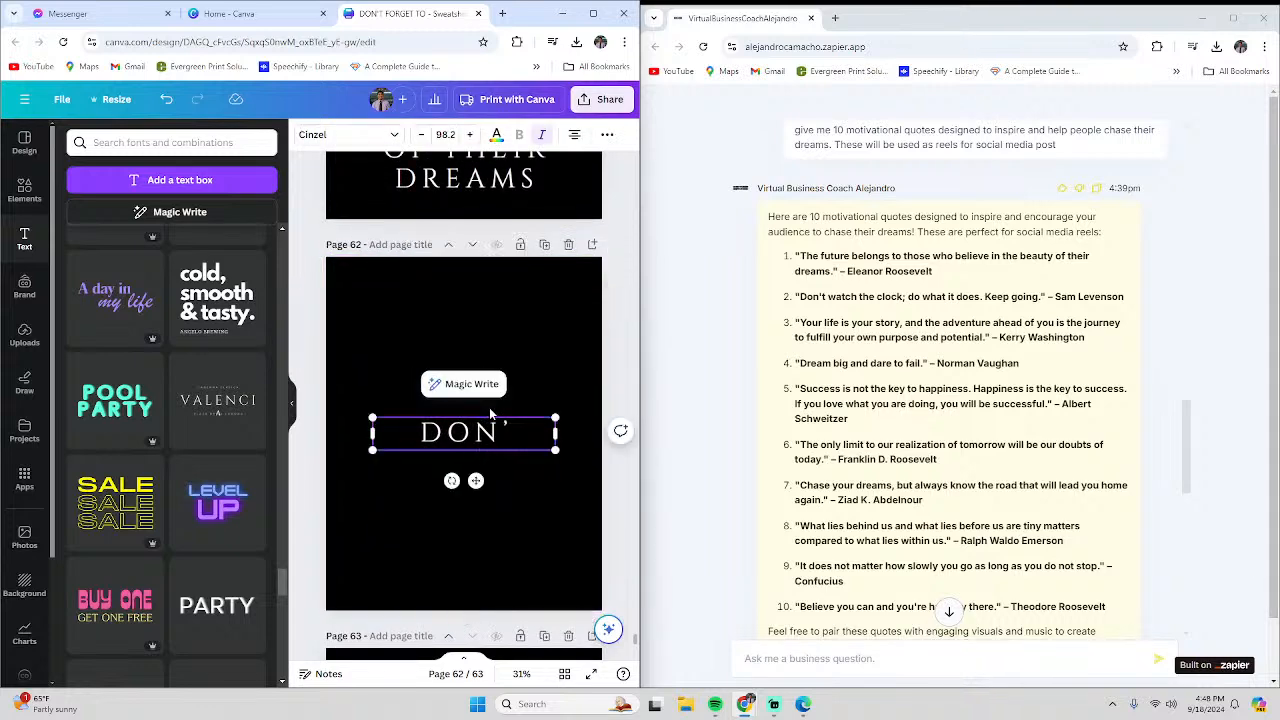
{"action": "key", "text": "BackSpace"}
{"action": "type", "text": "t wat"}
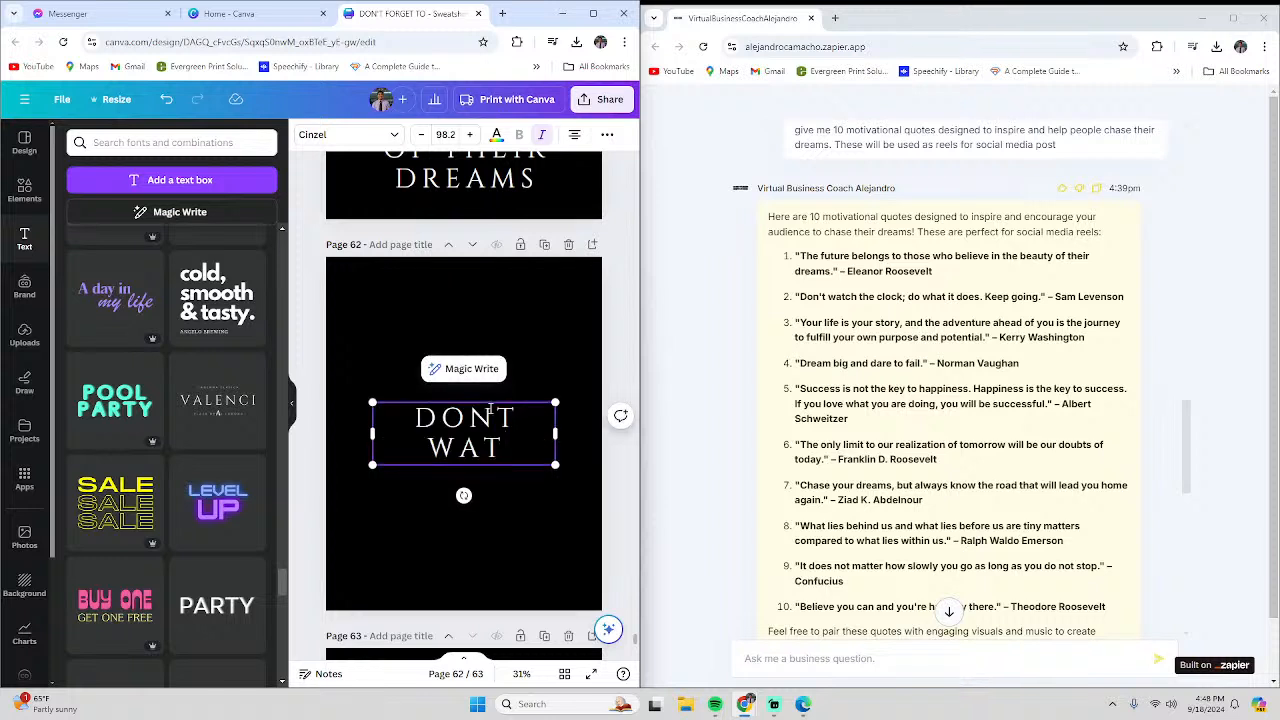
{"action": "key", "text": "BackSpace"}
{"action": "key", "text": "BackSpace"}
{"action": "key", "text": "BackSpace"}
{"action": "key", "text": "BackSpace"}
{"action": "key", "text": "BackSpace"}
{"action": "key", "text": "BackSpace"}
{"action": "key", "text": "BackSpace"}
{"action": "key", "text": "BackSpace"}
Replace the page 62 quote text with "YOUR LIFE IS YOUR STORY", without punctuation at the end
{"action": "type", "text": "Y"}
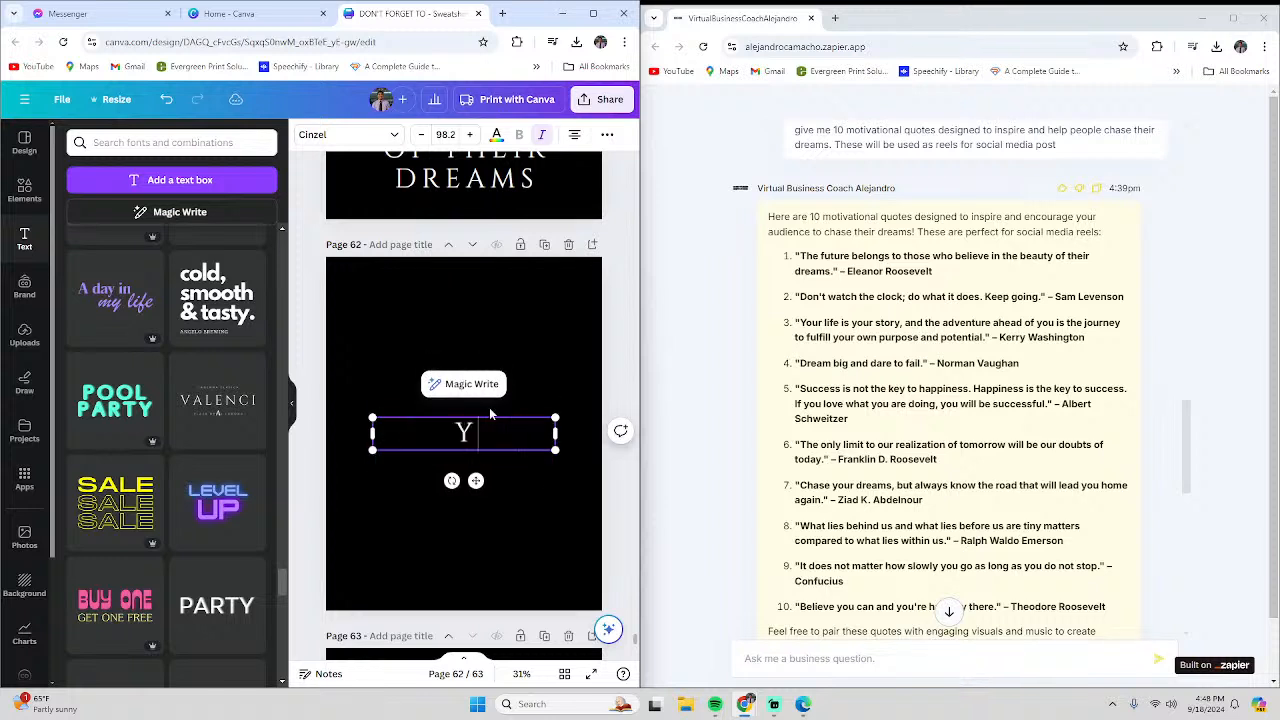
{"action": "type", "text": "OUr life is "}
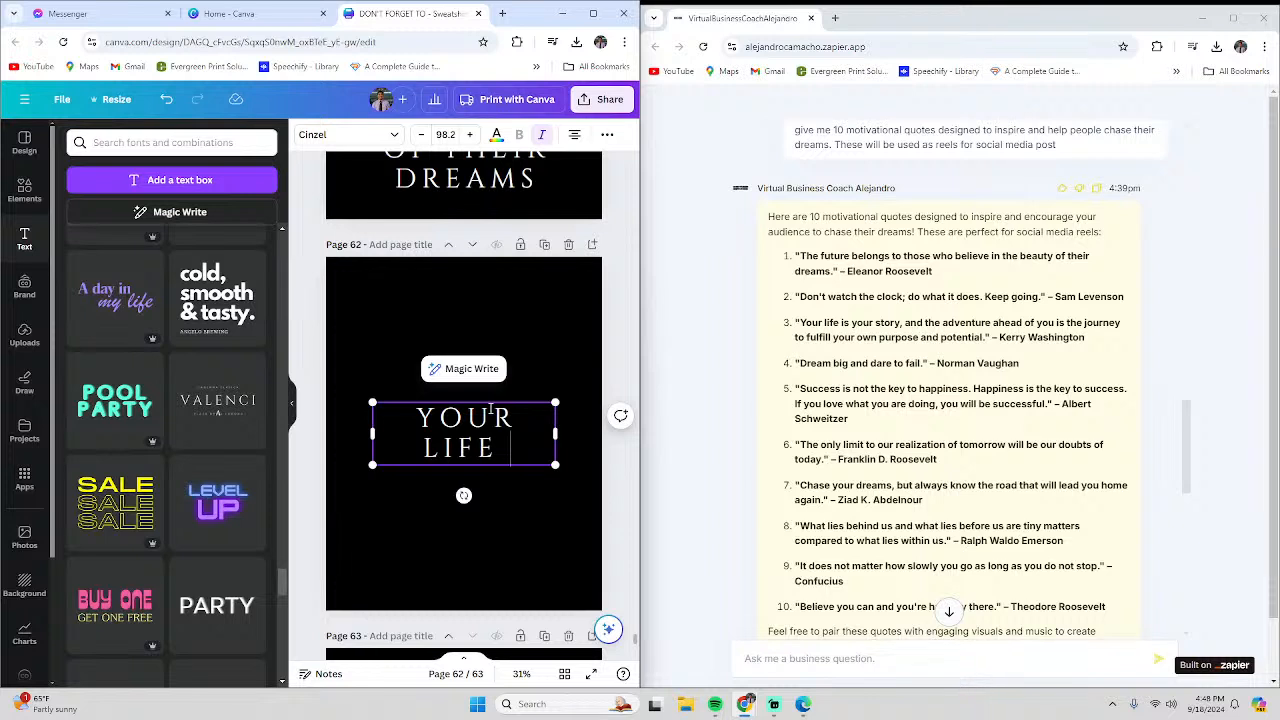
{"action": "type", "text": "your story"}
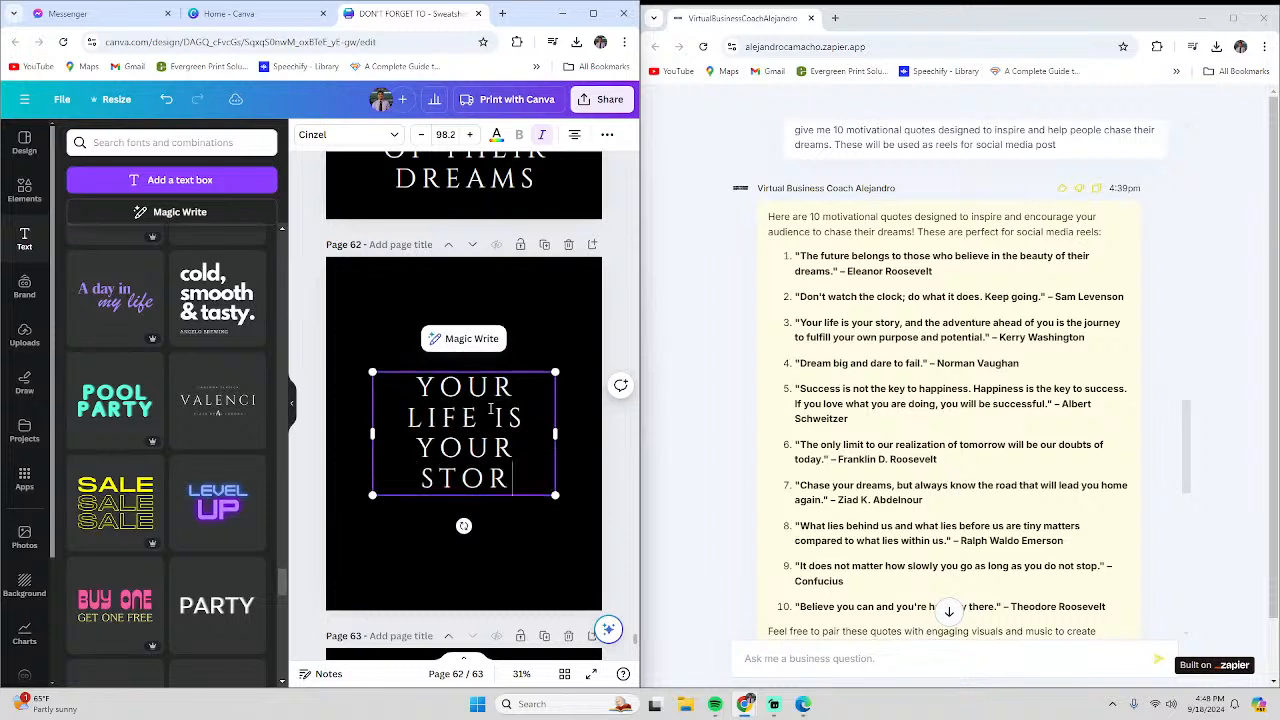
{"action": "type", "text": ","}
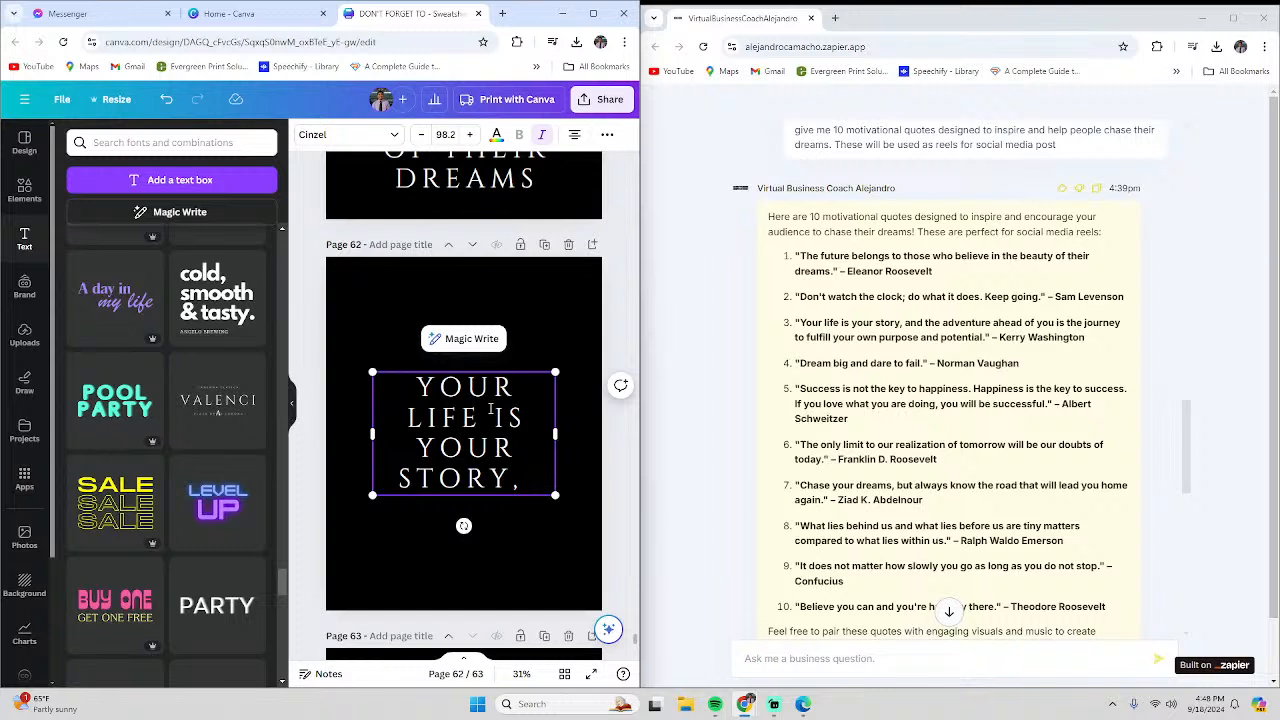
{"action": "key", "text": "BackSpace"}
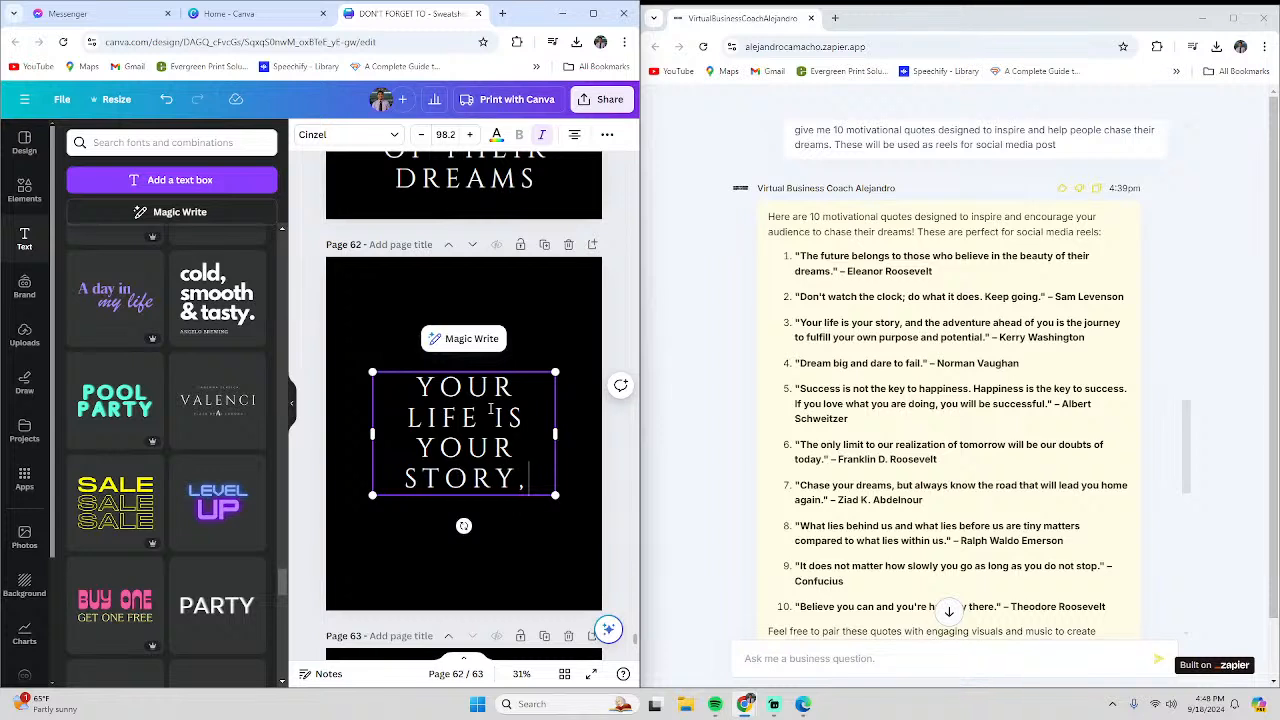
{"action": "key", "text": "BackSpace"}
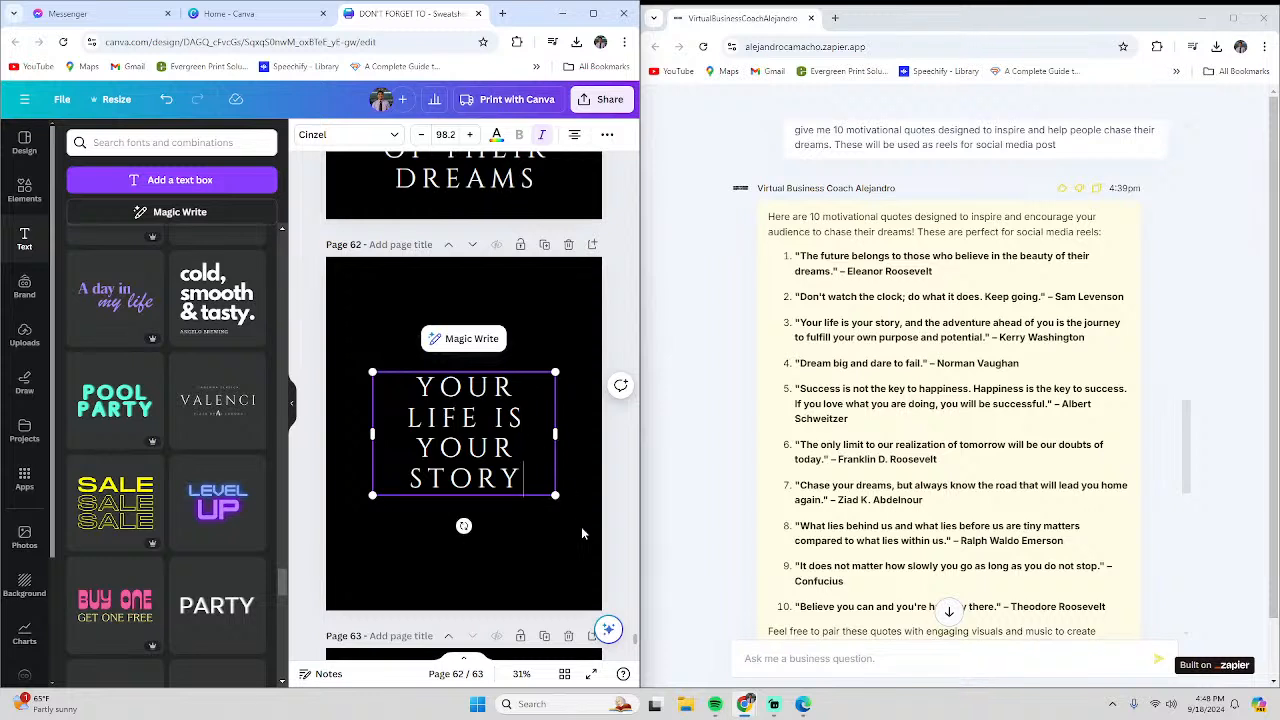
Move the "YOUR LIFE IS YOUR STORY" text block up to the upper part of page 62
{"action": "left_click", "coordinate": [475, 520]}
{"action": "left_click", "coordinate": [458, 474]}
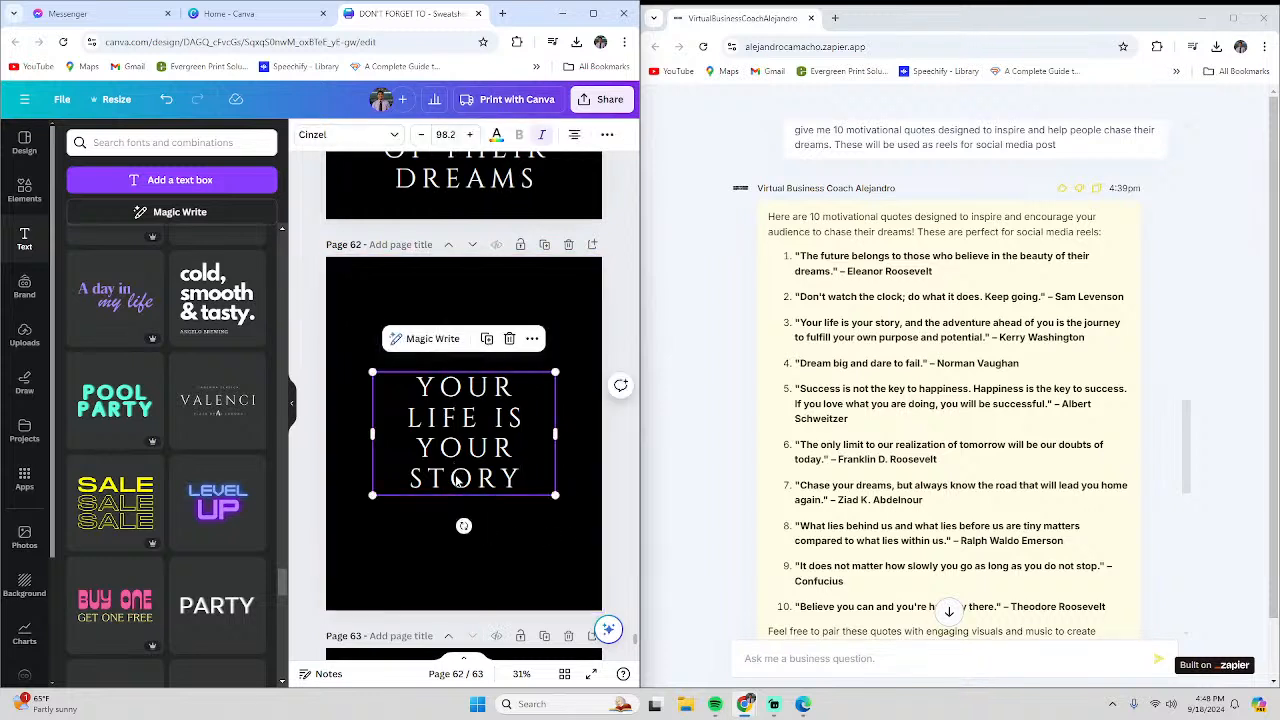
{"action": "left_click", "coordinate": [521, 551]}
{"action": "left_click_drag", "start_coordinate": [463, 450], "coordinate": [463, 348]}
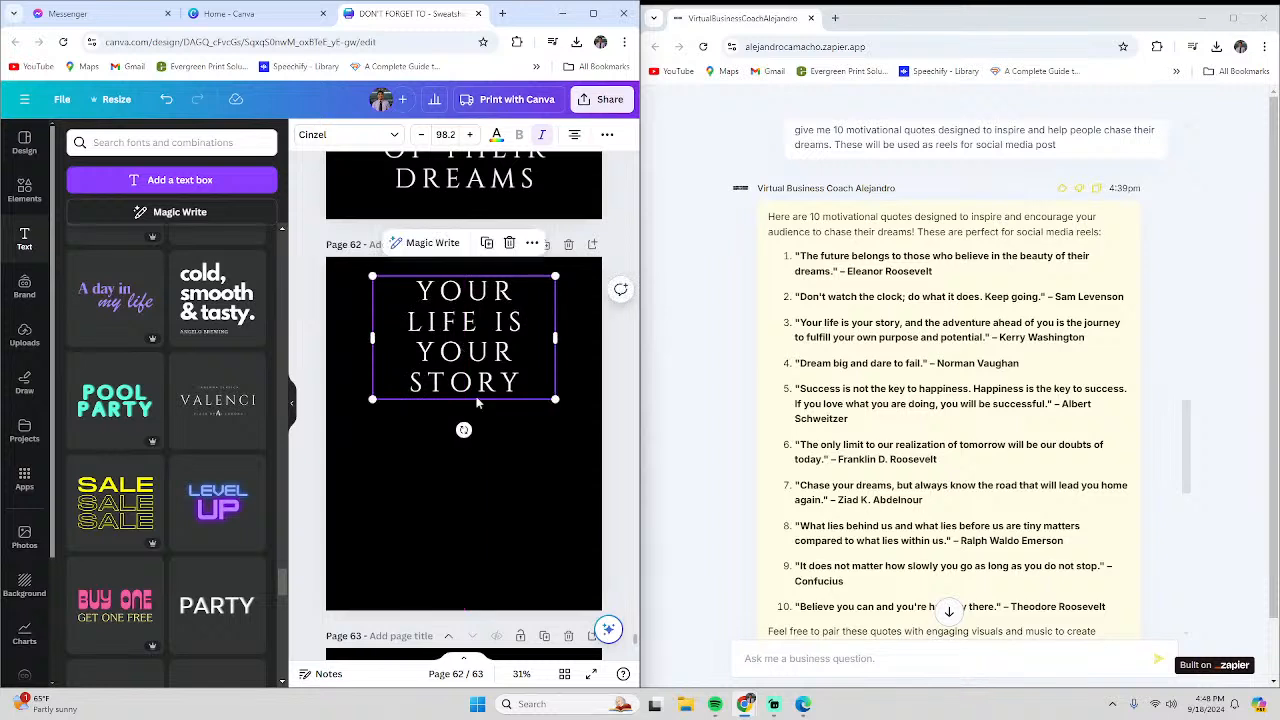
Continue the page 62 quote after STORY with ", & THE ADVENTURE AHEAD OF YOU IS THE JOURNEY"
{"action": "double_click", "coordinate": [525, 378]}
{"action": "left_click", "coordinate": [534, 383]}
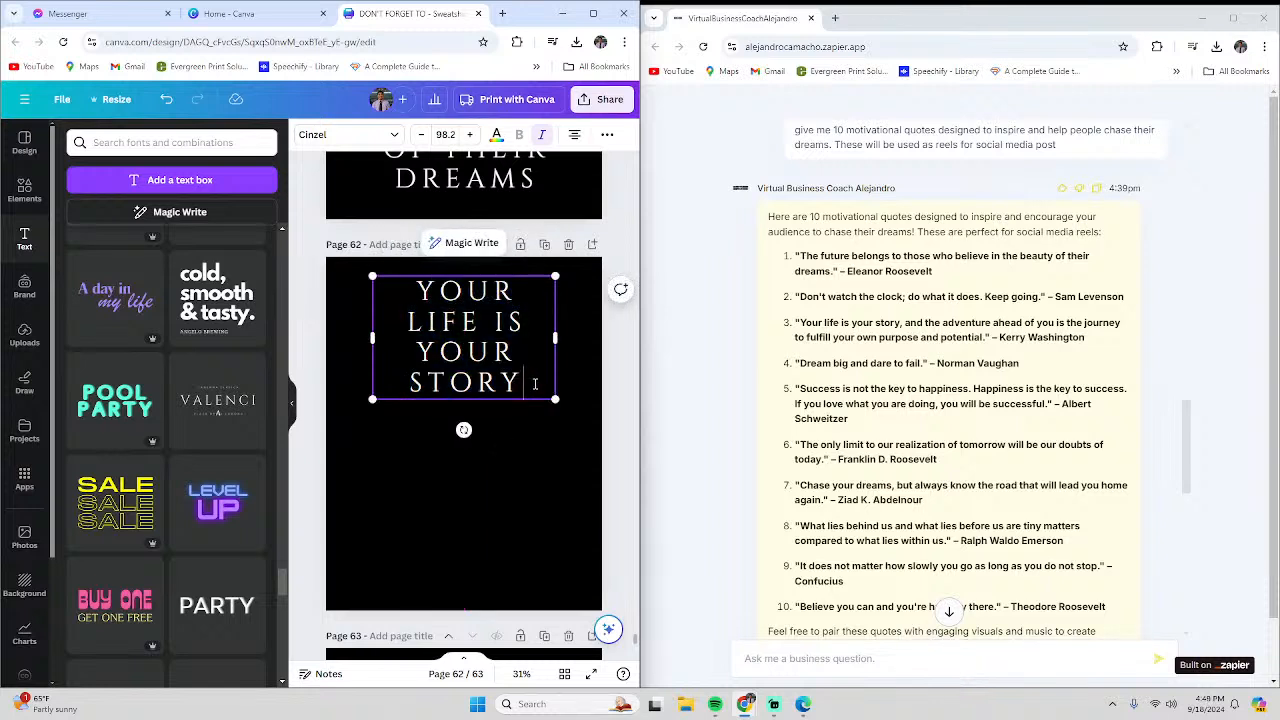
{"action": "type", "text": ", &"}
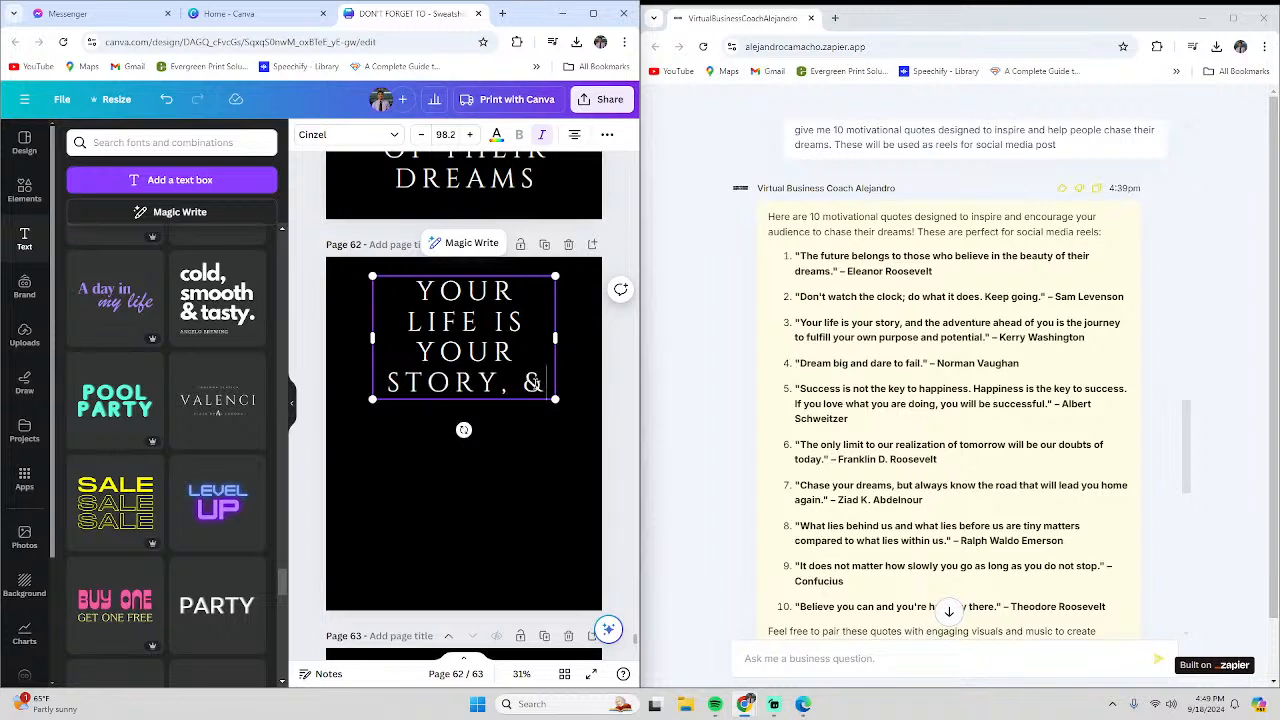
{"action": "type", "text": " THE AD"}
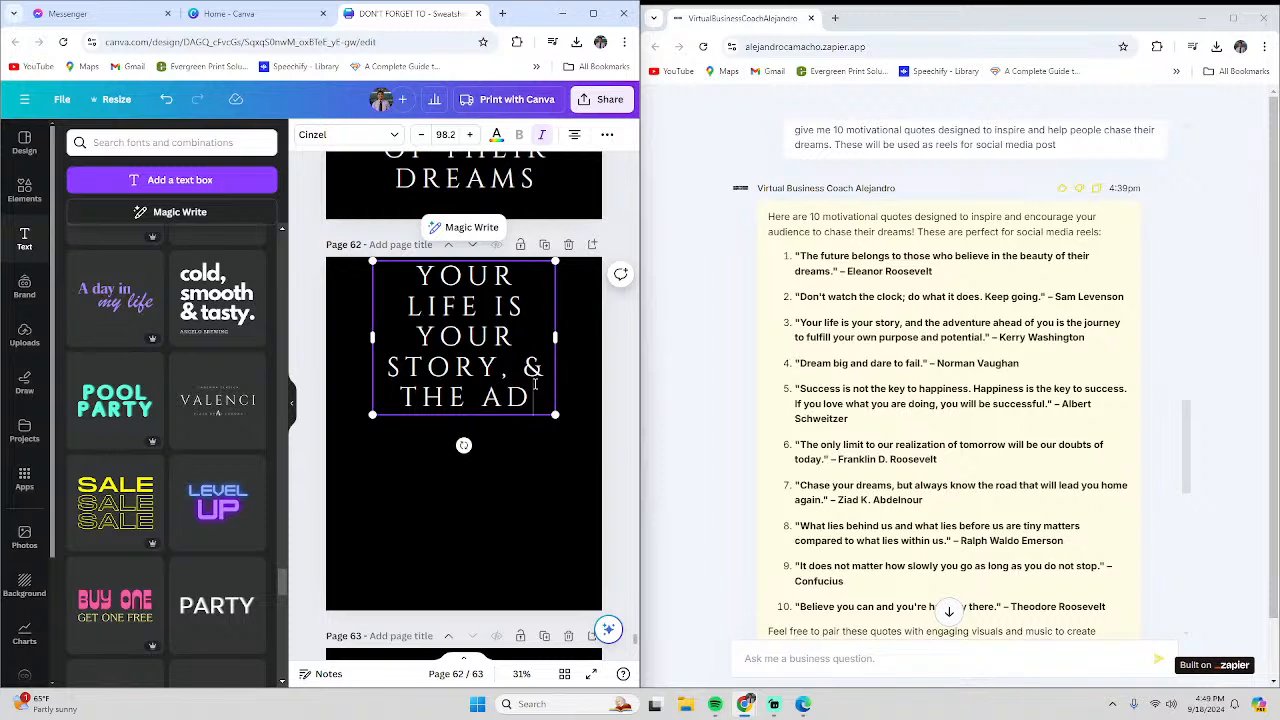
{"action": "type", "text": "VENT"}
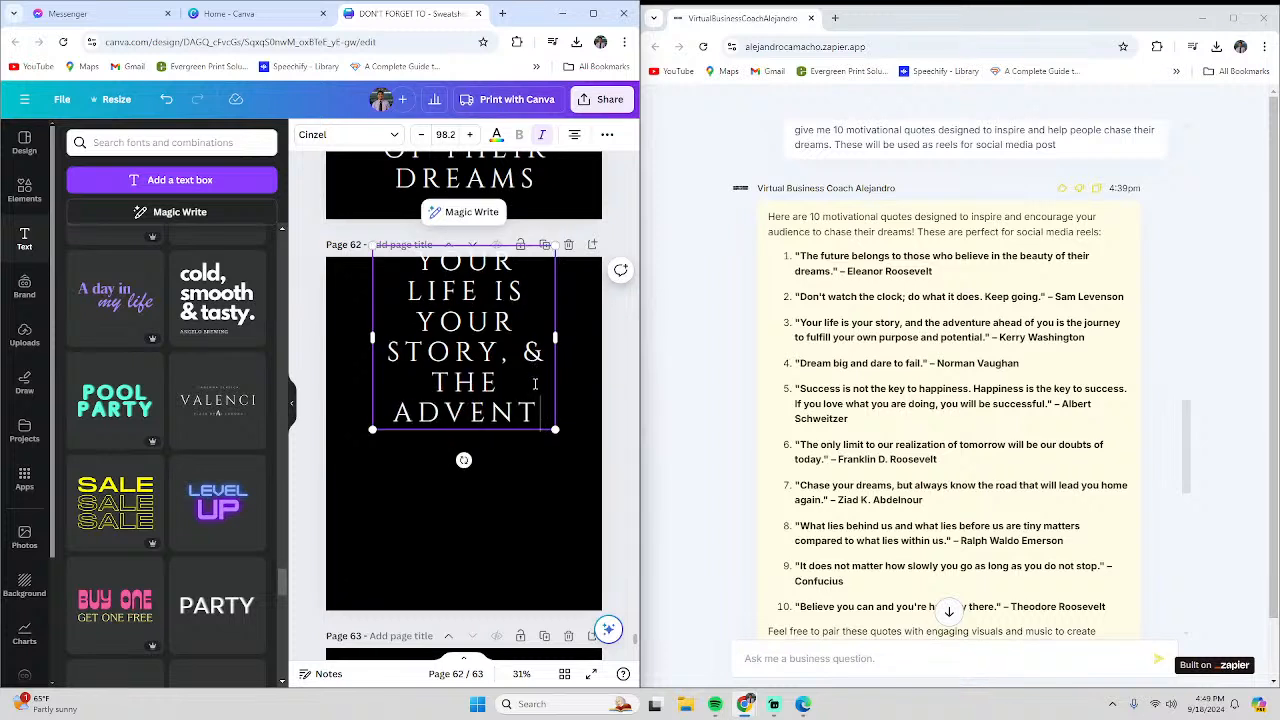
{"action": "type", "text": "URE AHEAD"}
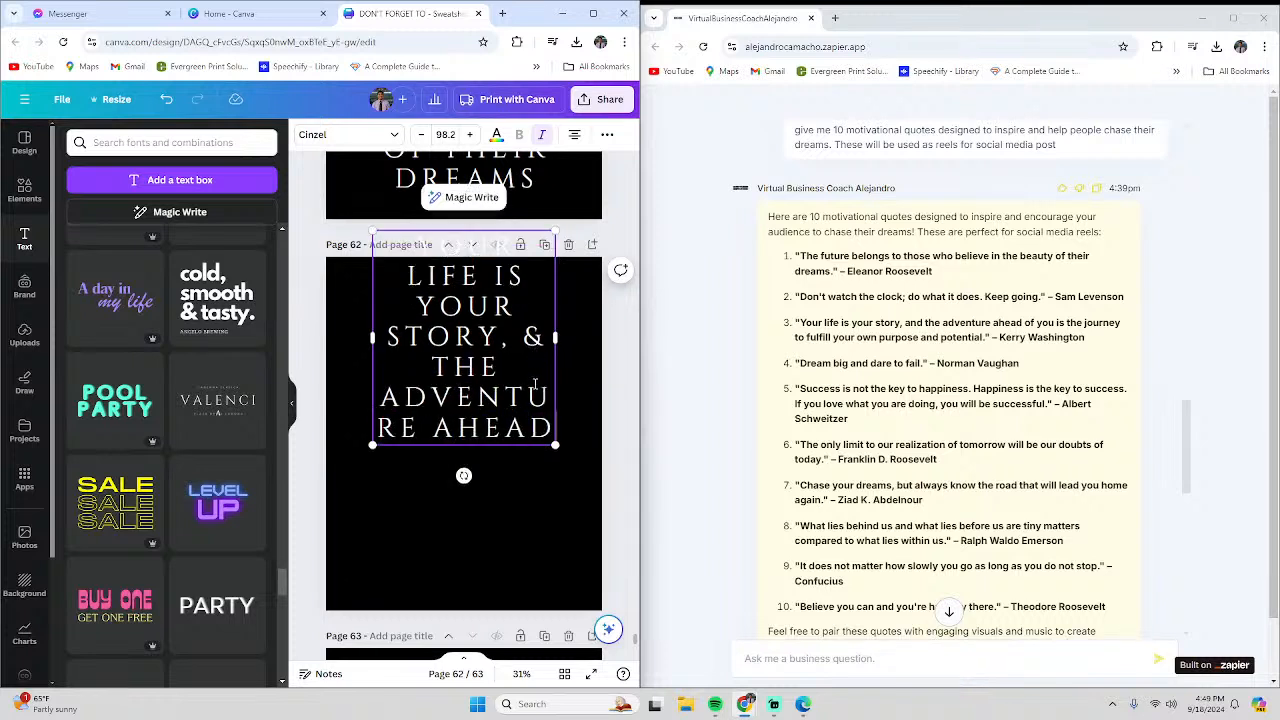
{"action": "type", "text": " OF YOU ID"}
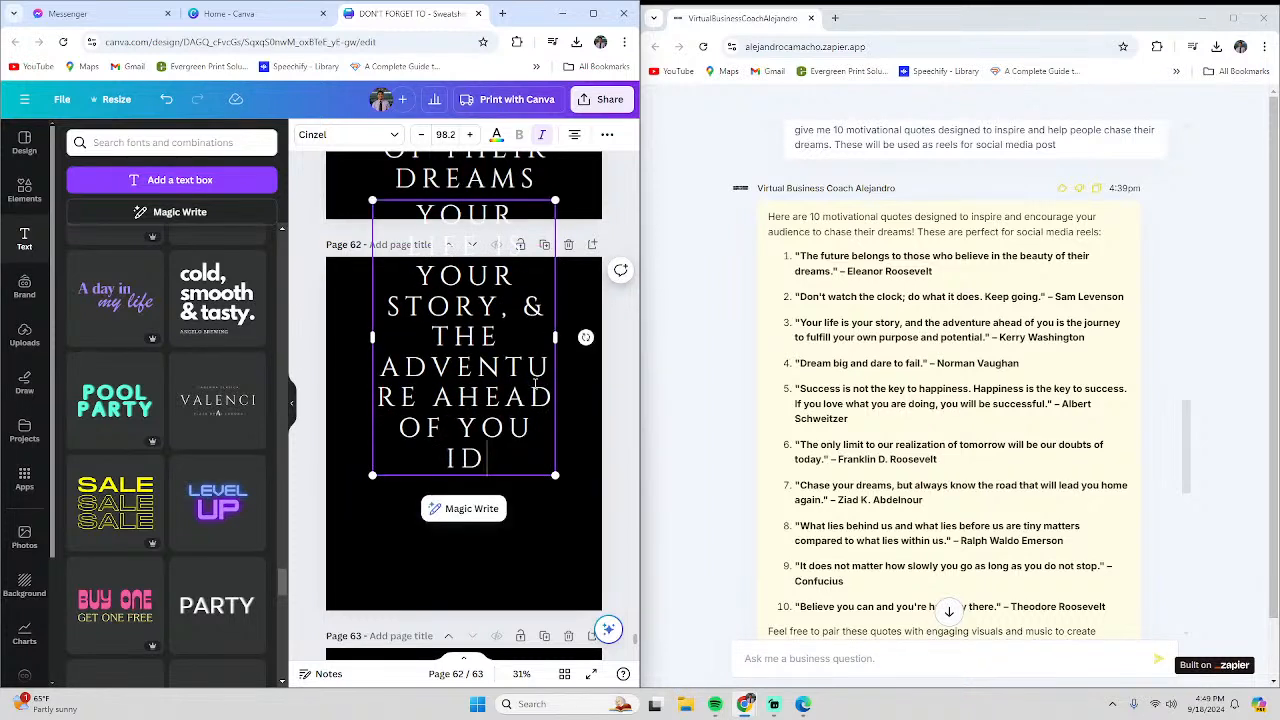
{"action": "key", "text": "BackSpace"}
{"action": "type", "text": "S THE"}
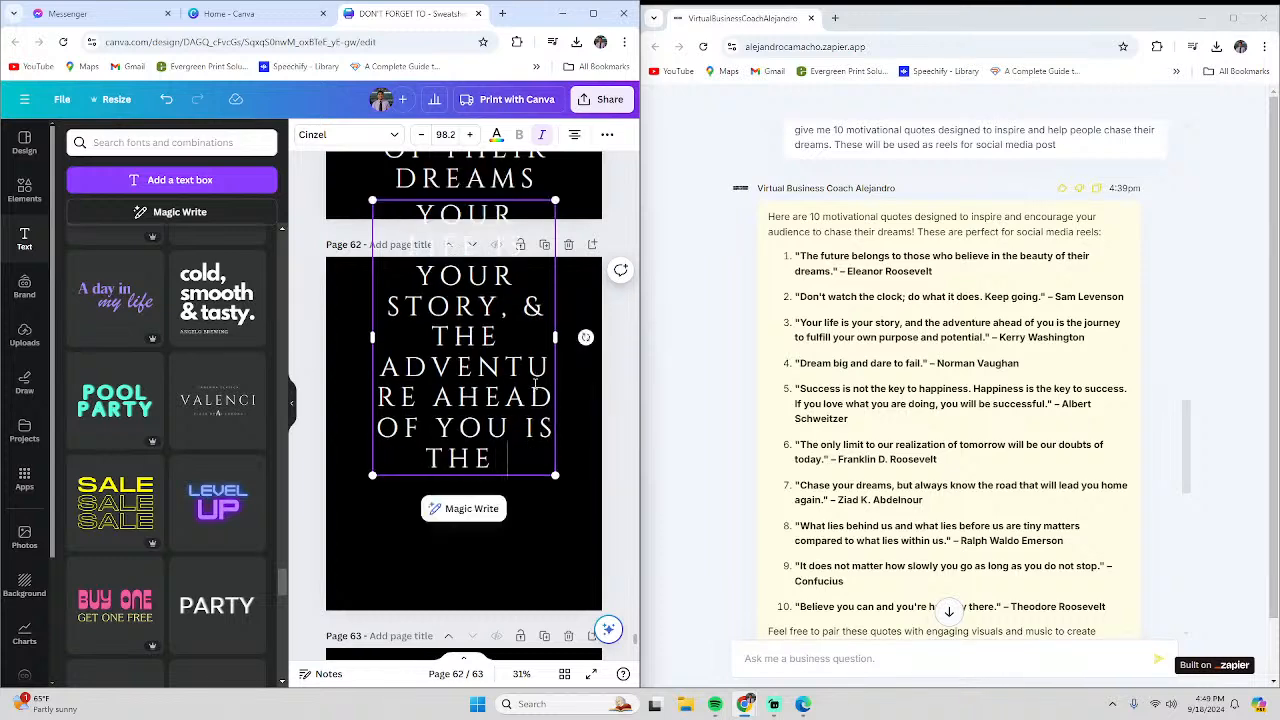
{"action": "type", "text": " JOURNEY"}
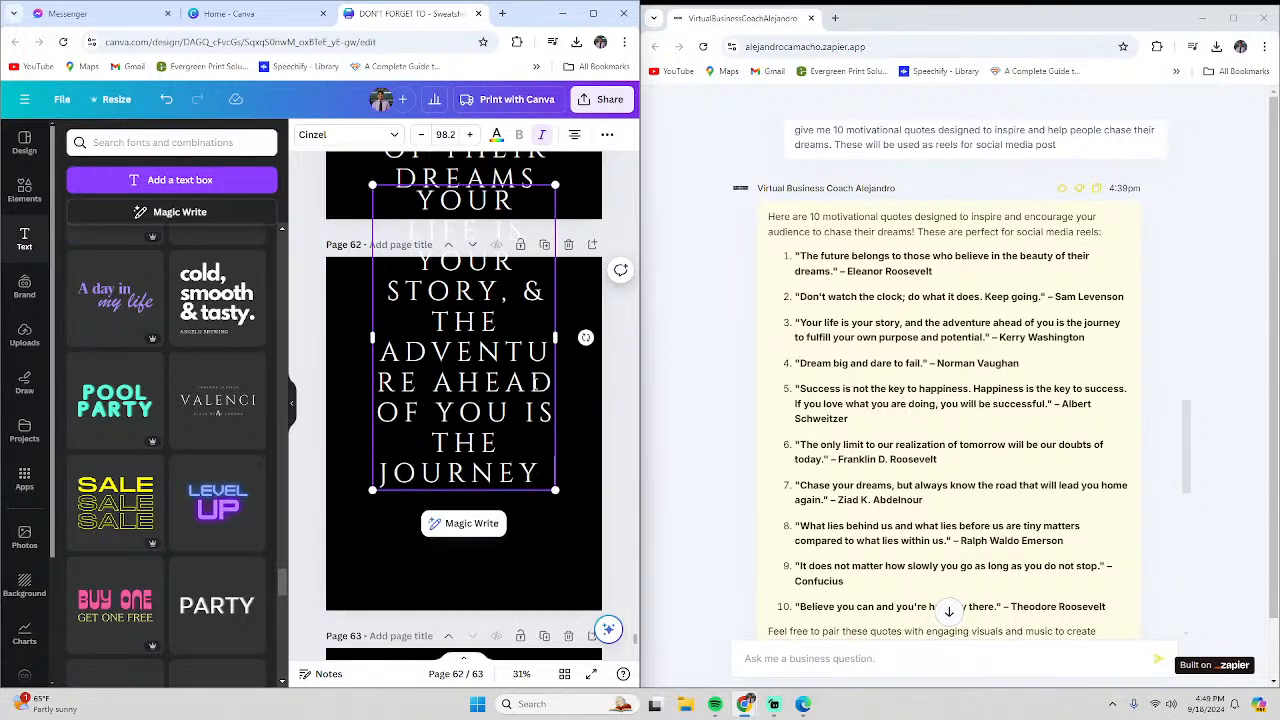
Finish the page 62 quote after JOURNEY with "TO FULFILL YOUR ON PURPOSE & POTENTIAL"
{"action": "type", "text": " TO FUL"}
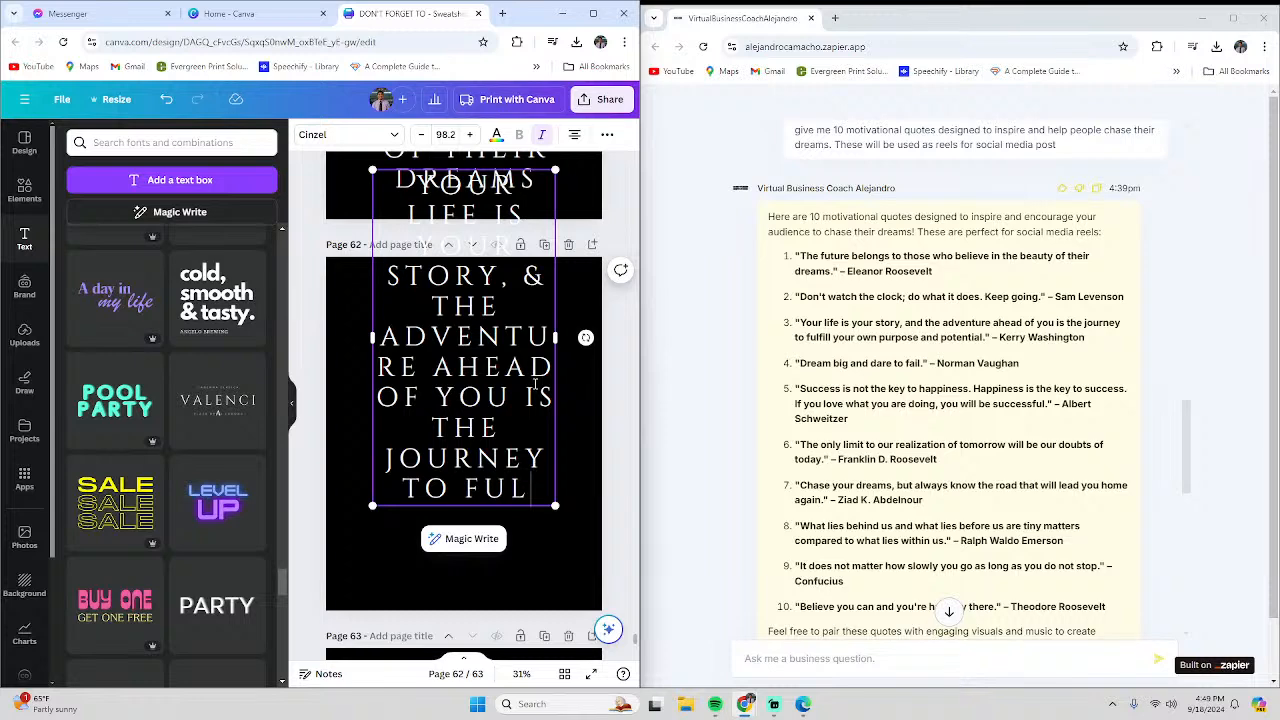
{"action": "type", "text": "FILL YO"}
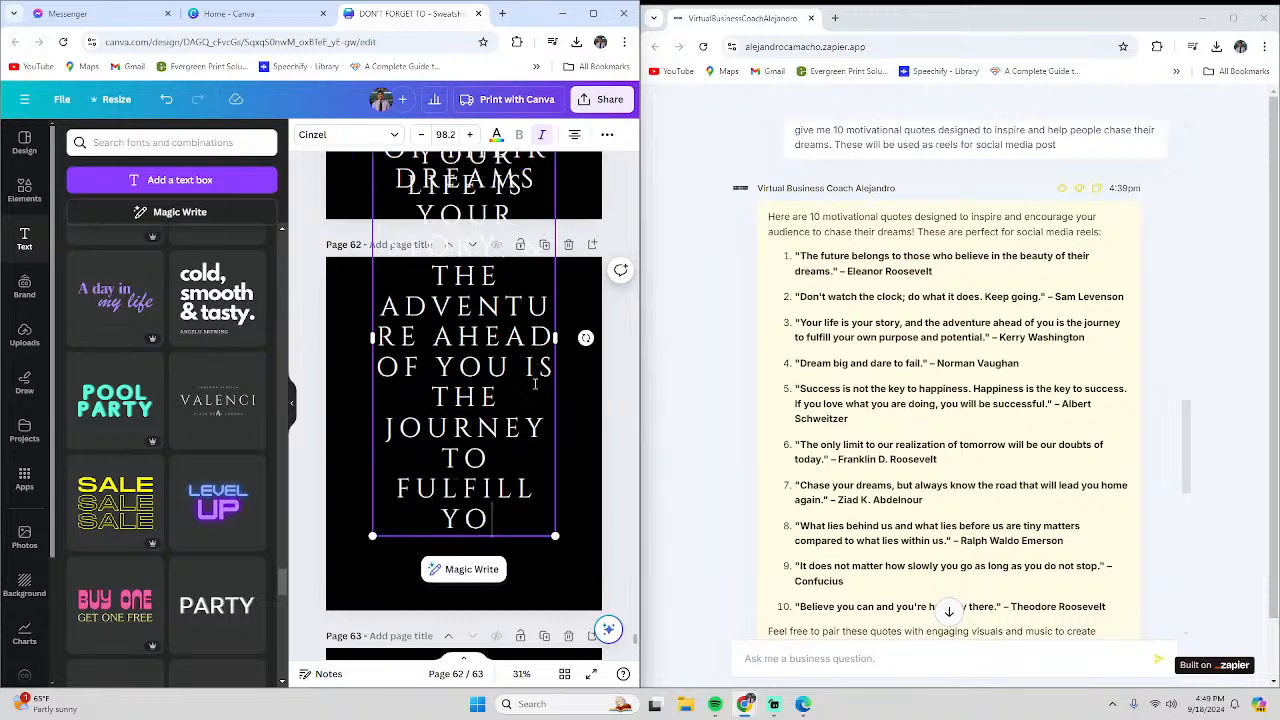
{"action": "type", "text": "UROWWN"}
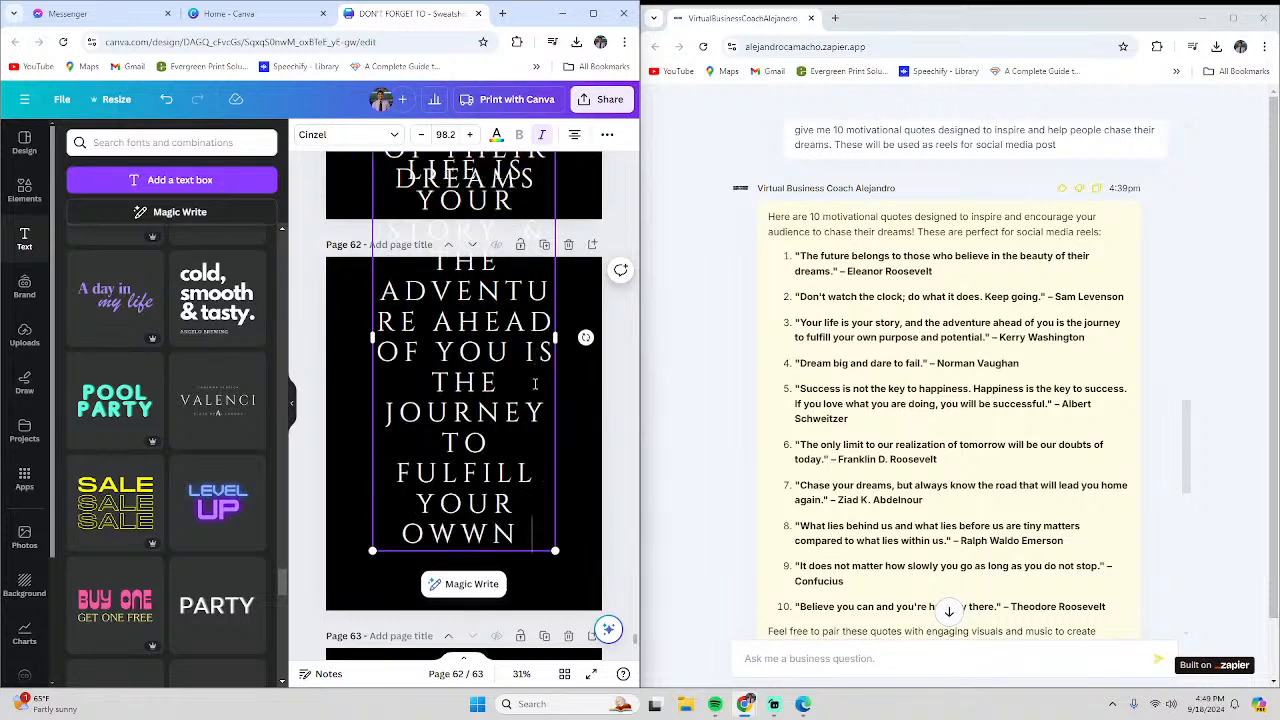
{"action": "key", "text": "BackSpace"}
{"action": "key", "text": "BackSpace"}
{"action": "key", "text": "BackSpace"}
{"action": "key", "text": "BackSpace"}
{"action": "type", "text": "N PUR"}
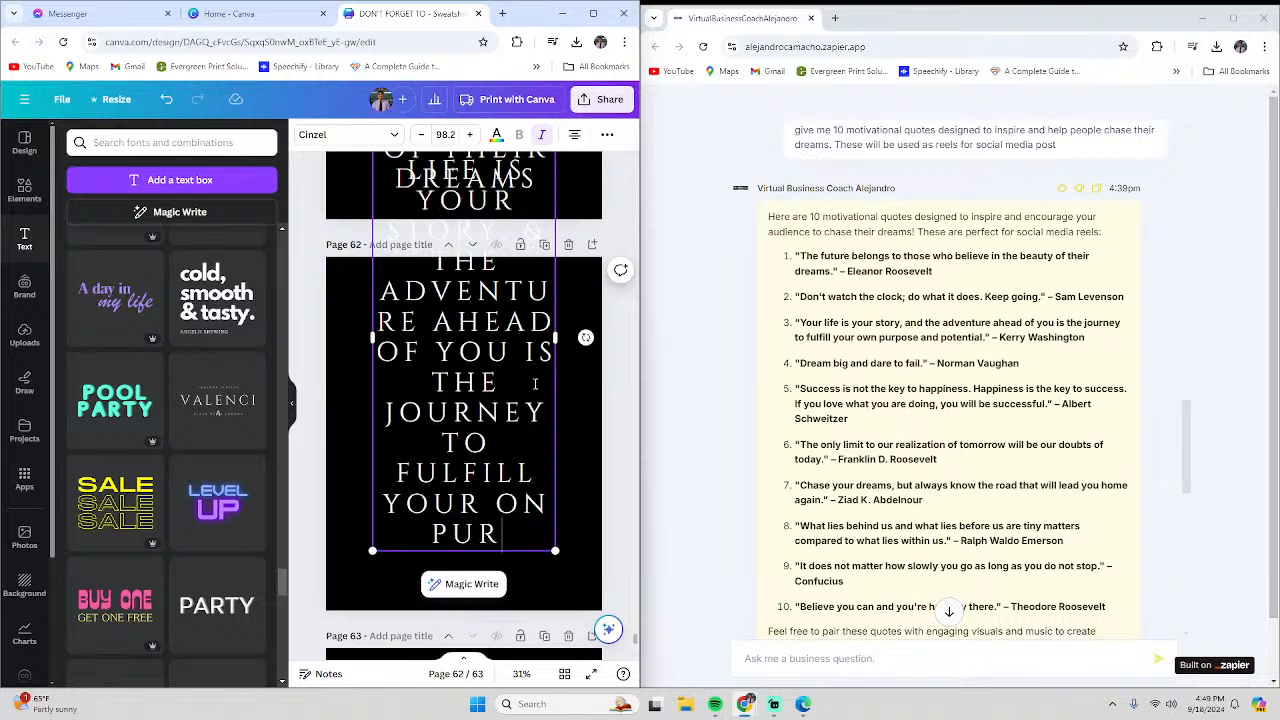
{"action": "type", "text": "POSE"}
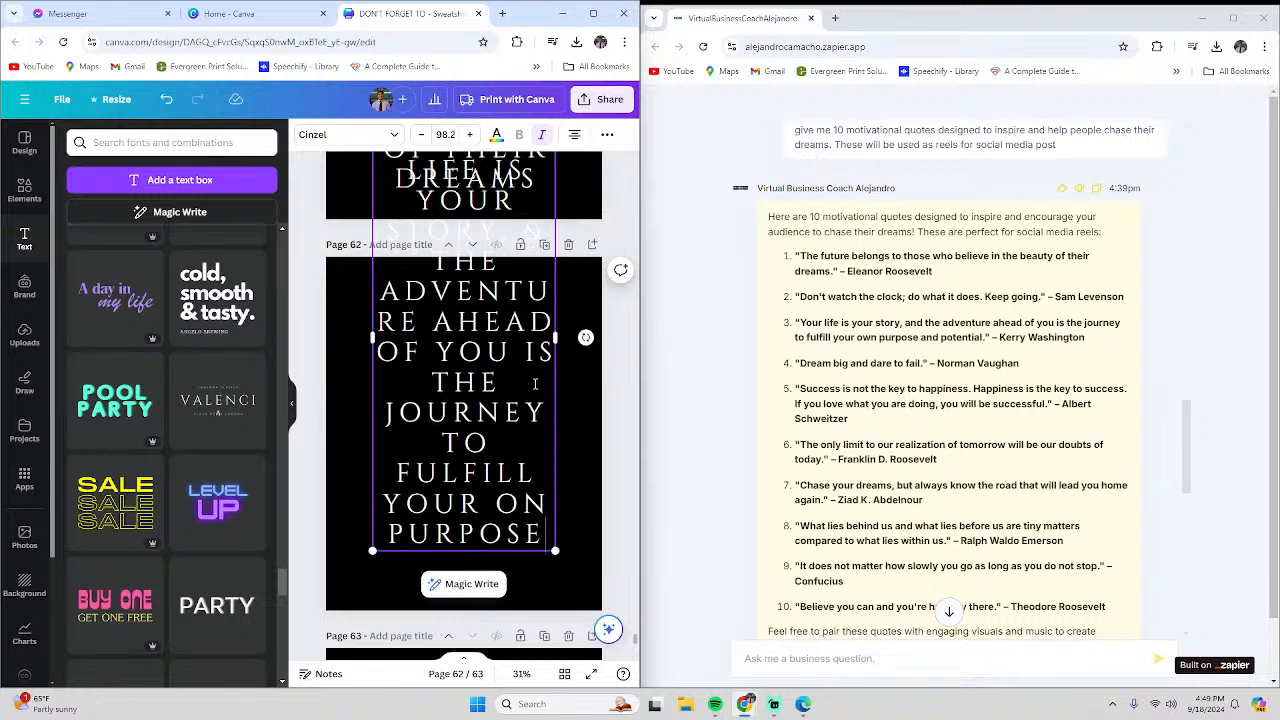
{"action": "type", "text": " & POTE"}
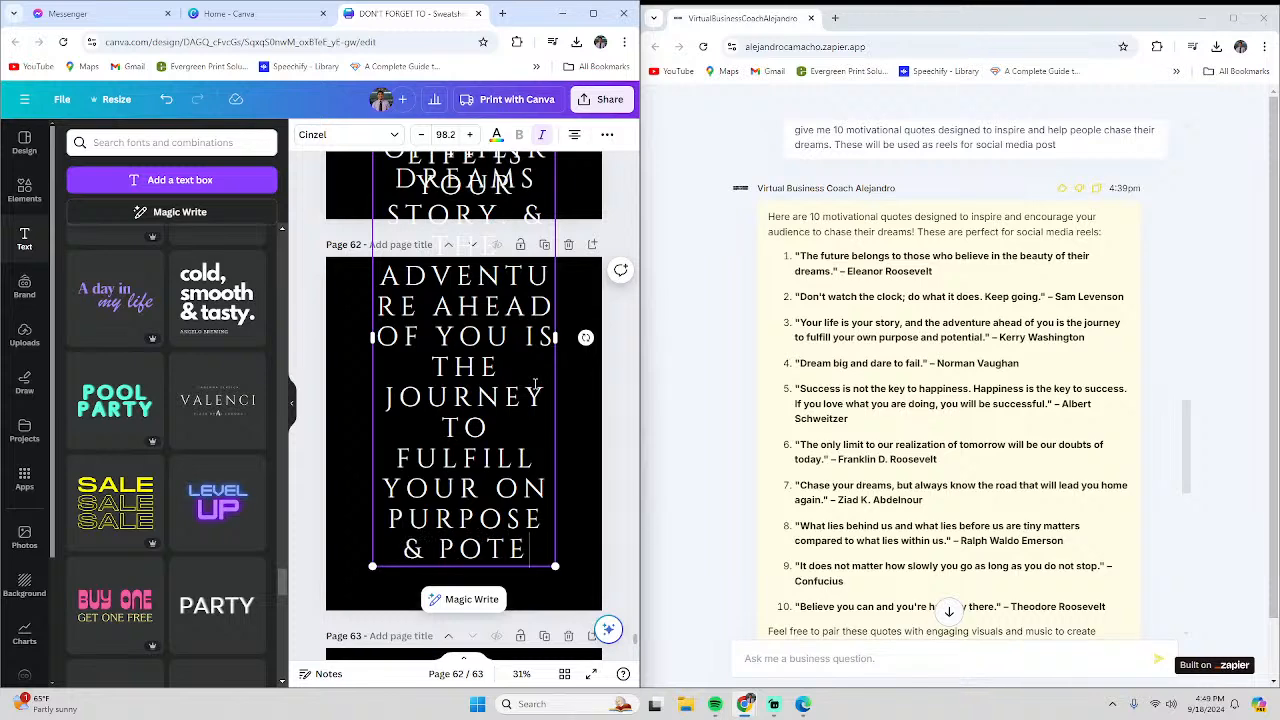
{"action": "type", "text": "NTIAL"}
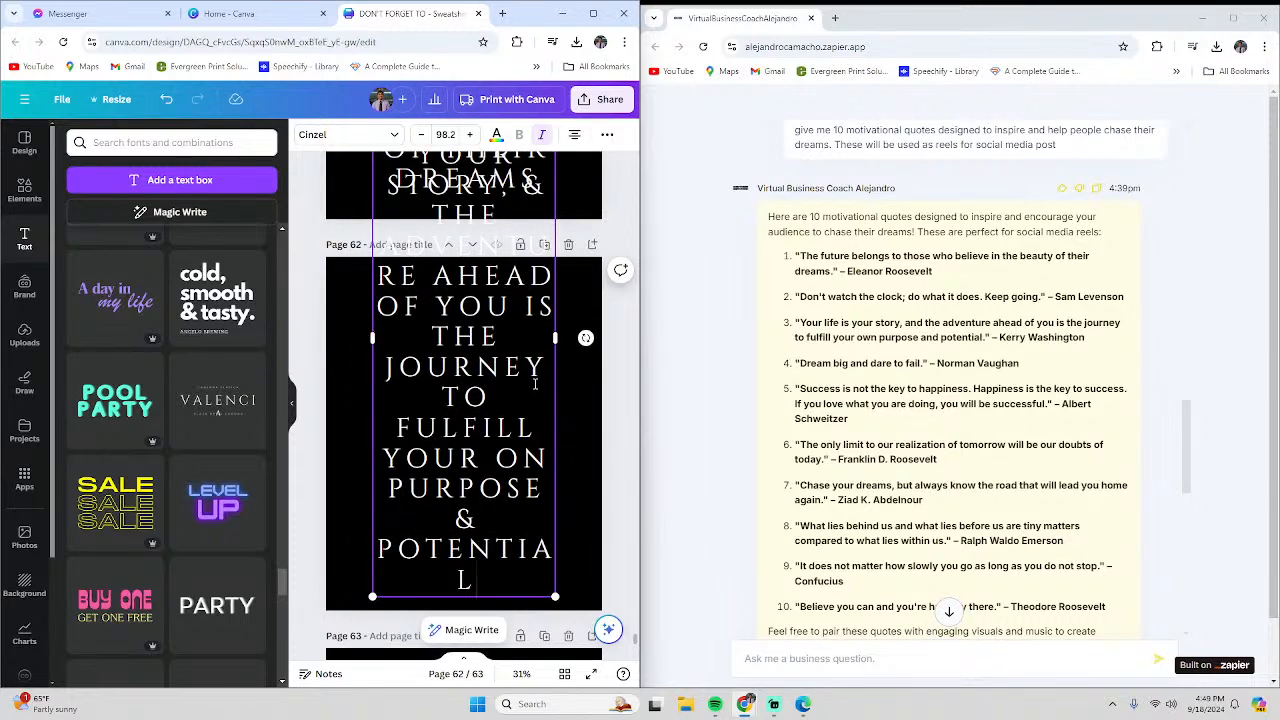
Set the whole page 62 quote's font size to 50 and move the text block down to the middle of the page
{"action": "key", "text": "ctrl+a"}
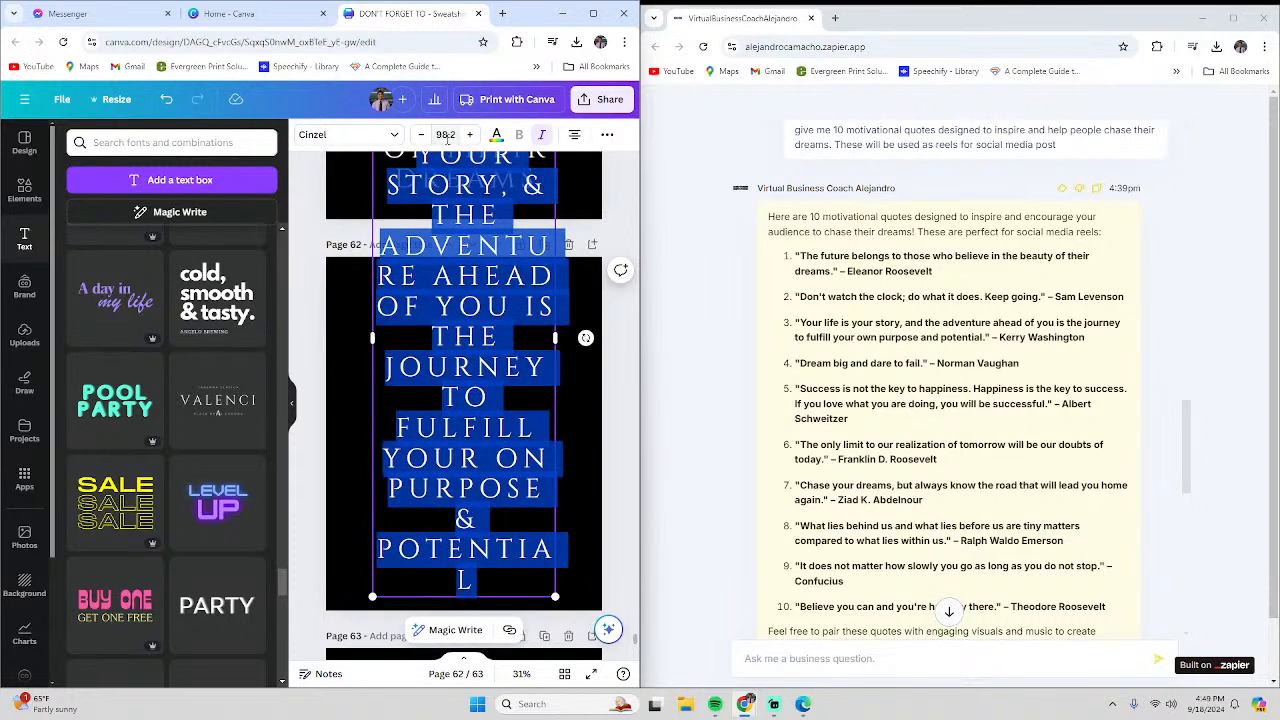
{"action": "left_click", "coordinate": [447, 136]}
{"action": "type", "text": "20"}
{"action": "key", "text": "Return"}
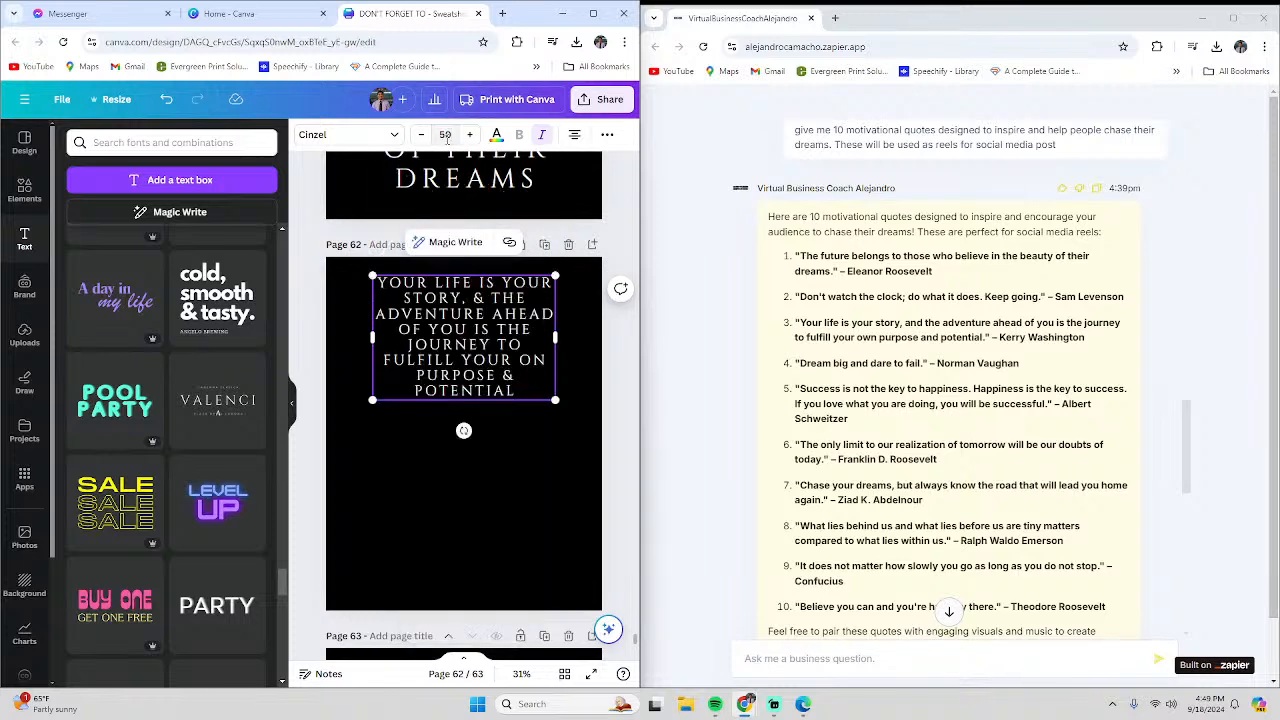
{"action": "left_click", "coordinate": [466, 482]}
{"action": "left_click_drag", "start_coordinate": [466, 340], "coordinate": [466, 431]}
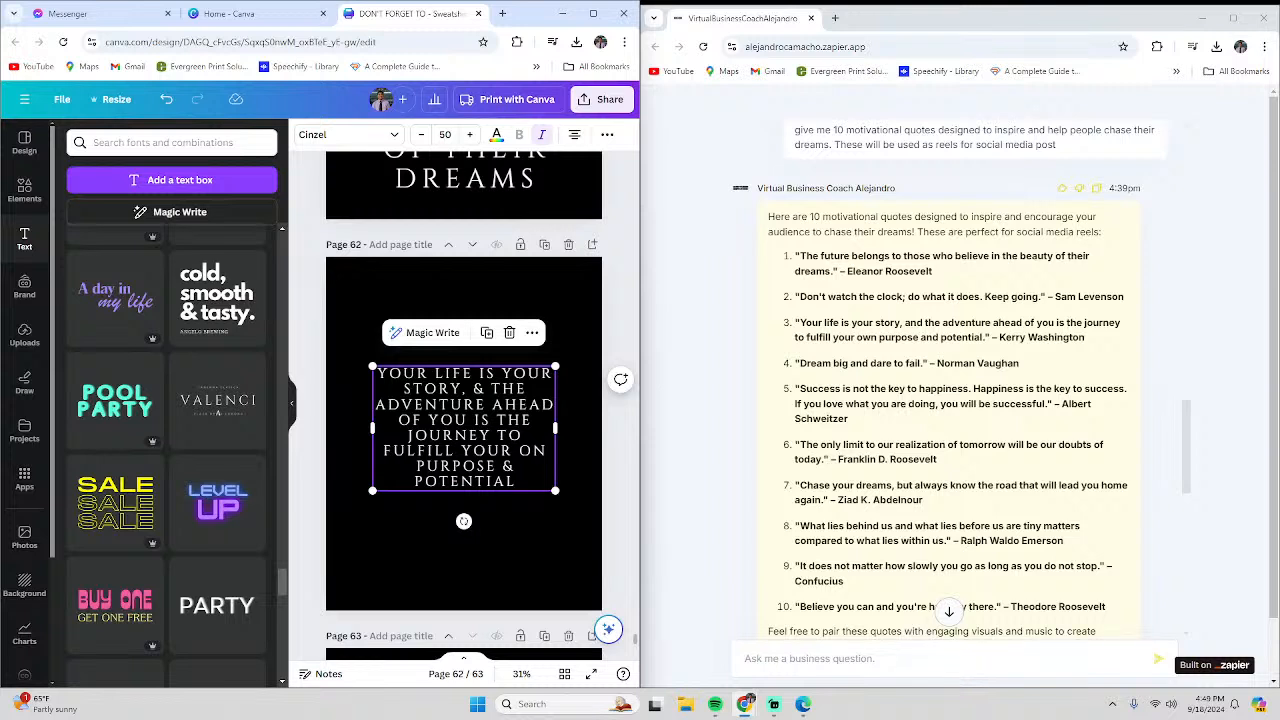
{"action": "key", "text": "XF86AudioRaiseVolume"}
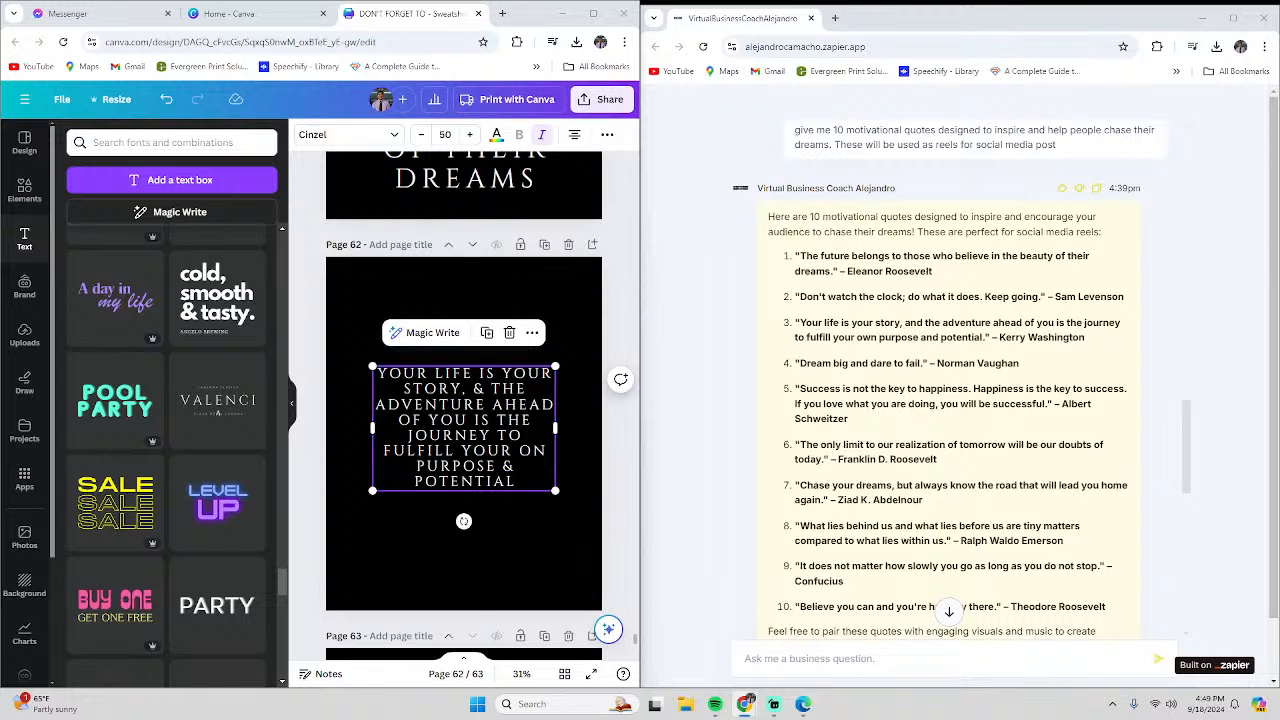
Enlarge all of the page 62 quote text to font size 65
{"action": "triple_click", "coordinate": [498, 447]}
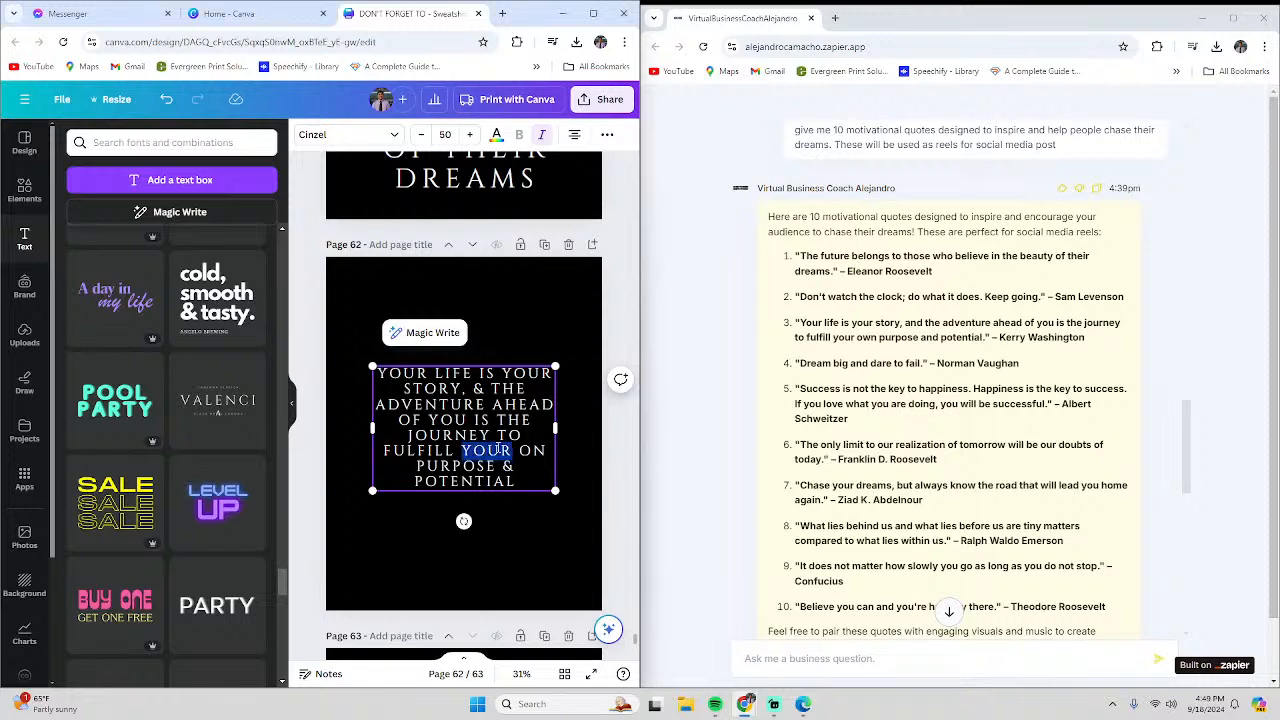
{"action": "left_click", "coordinate": [469, 134]}
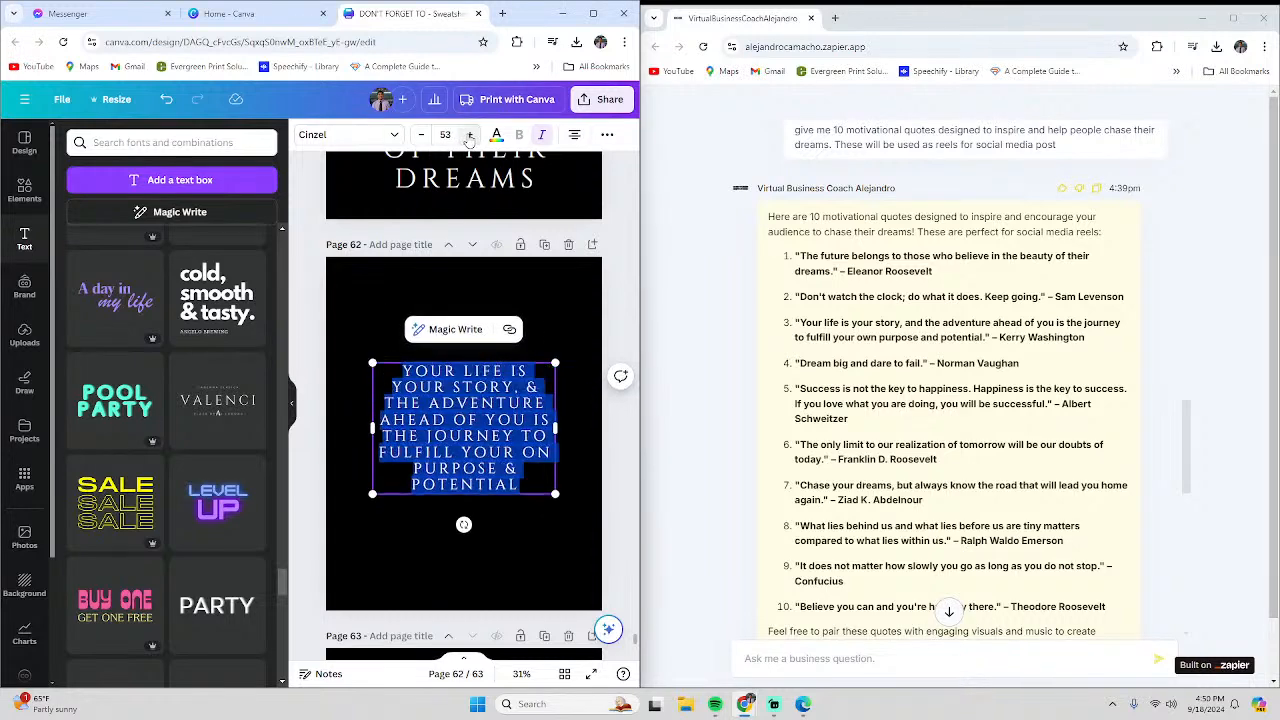
{"action": "left_click", "coordinate": [469, 134]}
{"action": "left_click", "coordinate": [469, 134]}
{"action": "left_click", "coordinate": [469, 134]}
{"action": "left_click", "coordinate": [469, 134]}
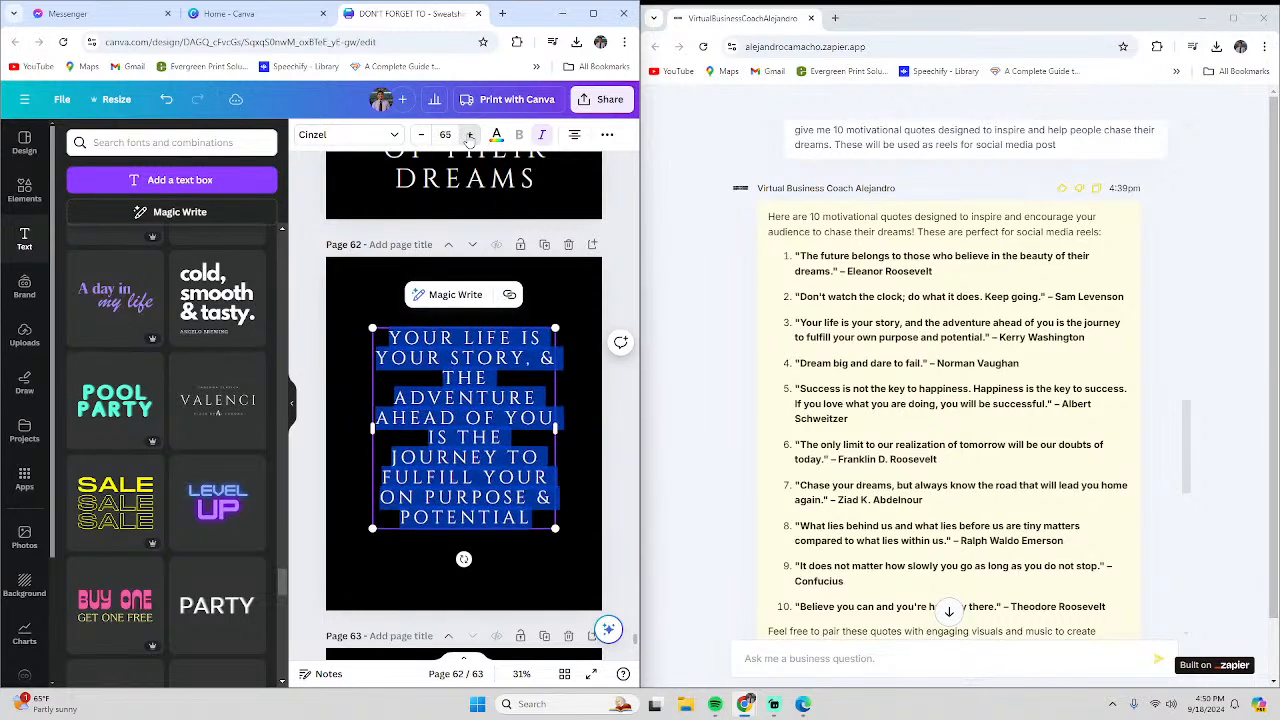
Enlarge the whole page 62 quote to font size 78
{"action": "left_click", "coordinate": [469, 134]}
{"action": "left_click", "coordinate": [469, 134]}
{"action": "left_click", "coordinate": [469, 134]}
{"action": "left_click", "coordinate": [469, 134]}
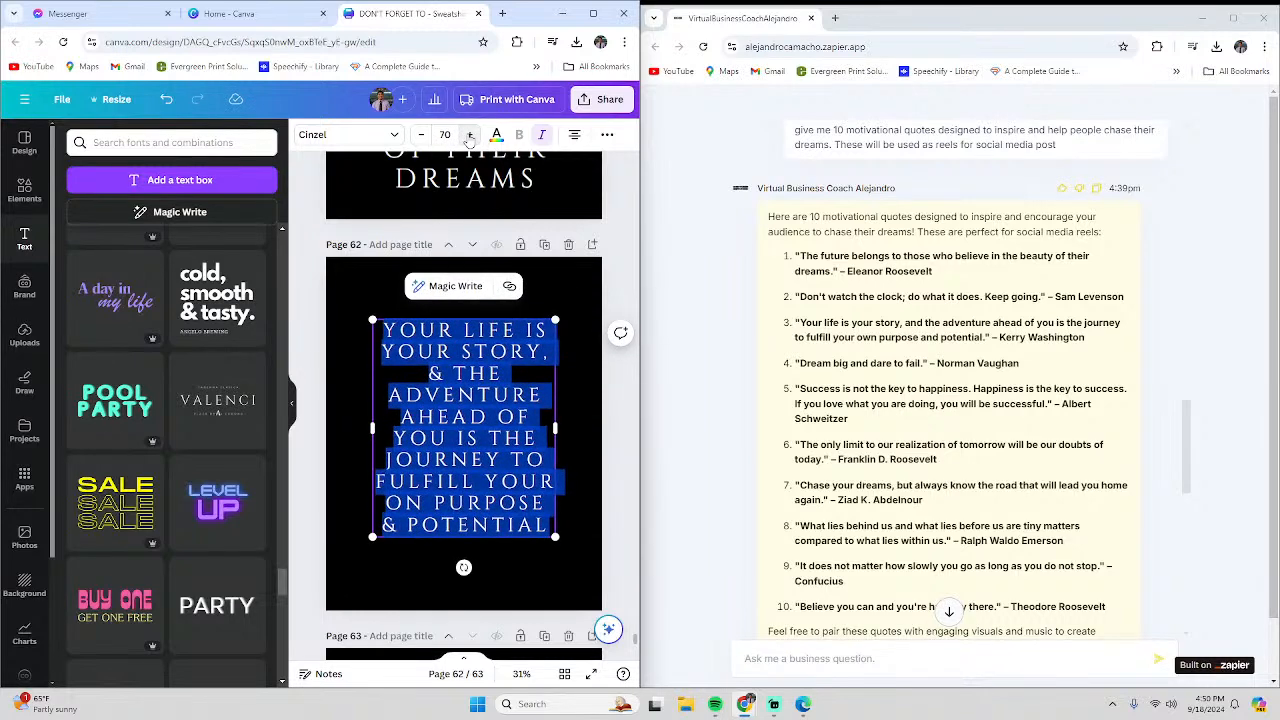
{"action": "left_click", "coordinate": [469, 134]}
{"action": "left_click", "coordinate": [469, 134]}
{"action": "left_click", "coordinate": [469, 134]}
{"action": "left_click", "coordinate": [469, 134]}
{"action": "left_click", "coordinate": [469, 134]}
{"action": "left_click", "coordinate": [469, 134]}
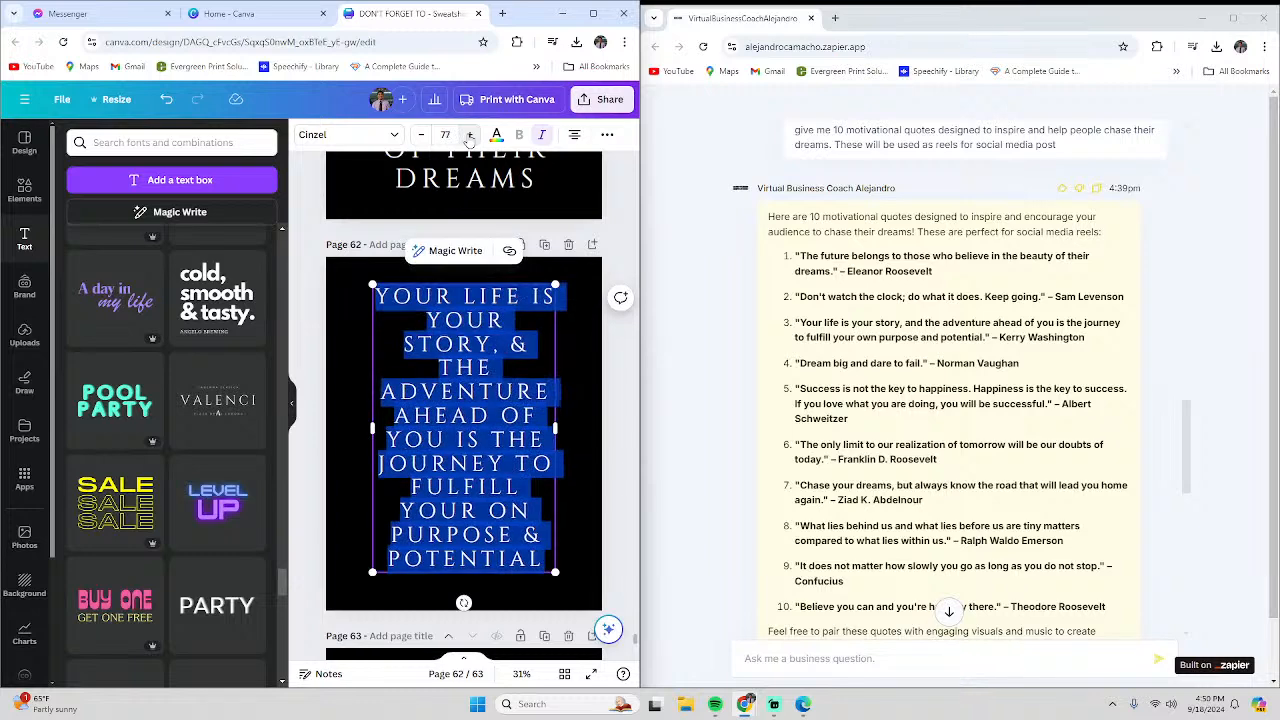
{"action": "left_click", "coordinate": [469, 134]}
{"action": "left_click", "coordinate": [469, 134]}
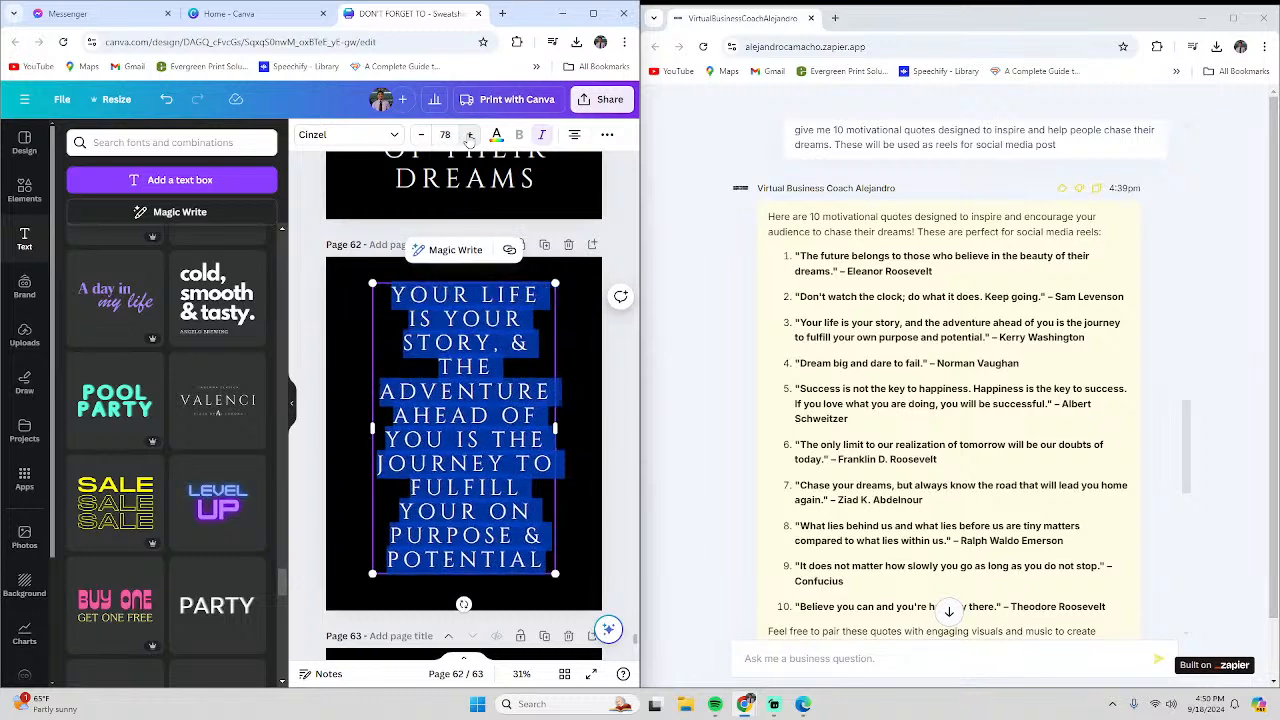
Replace the ampersand after STORY in the page 62 quote with "AND", starting it on a new line
{"action": "left_click", "coordinate": [519, 347]}
{"action": "type", "text": "\\"}
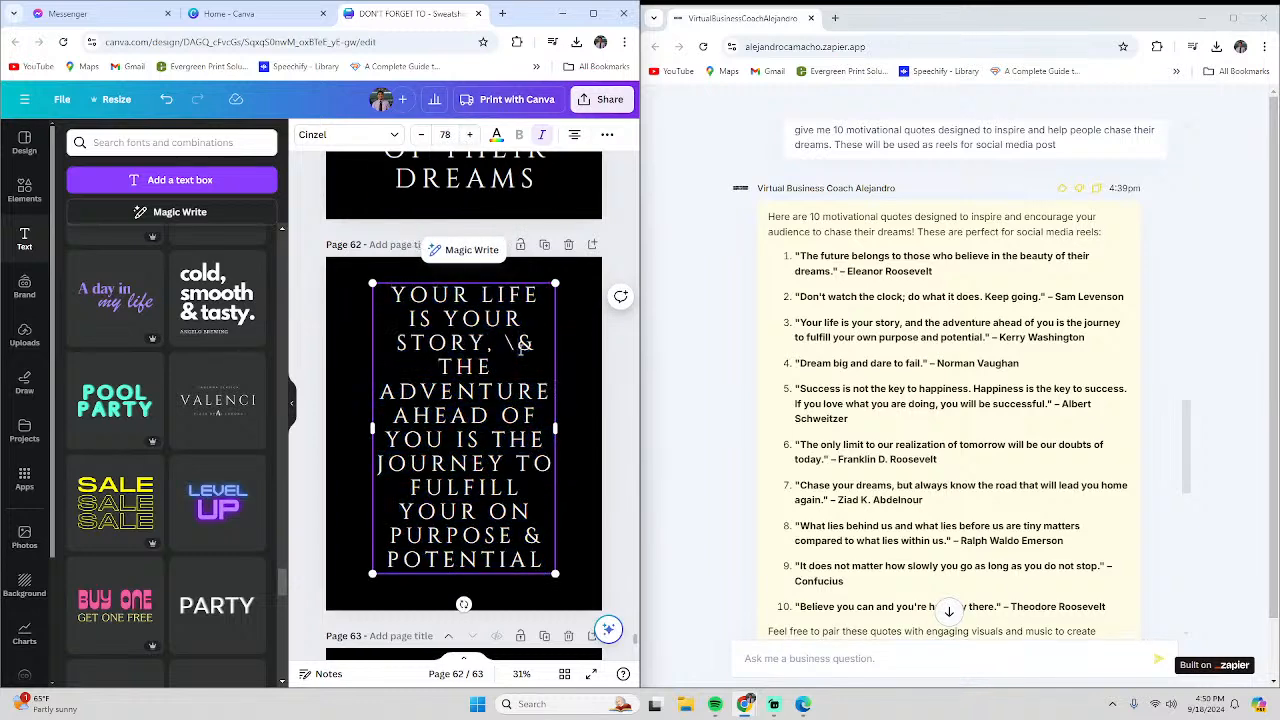
{"action": "key", "text": "BackSpace"}
{"action": "key", "text": "Return"}
{"action": "key", "text": "Delete"}
{"action": "type", "text": "AND"}
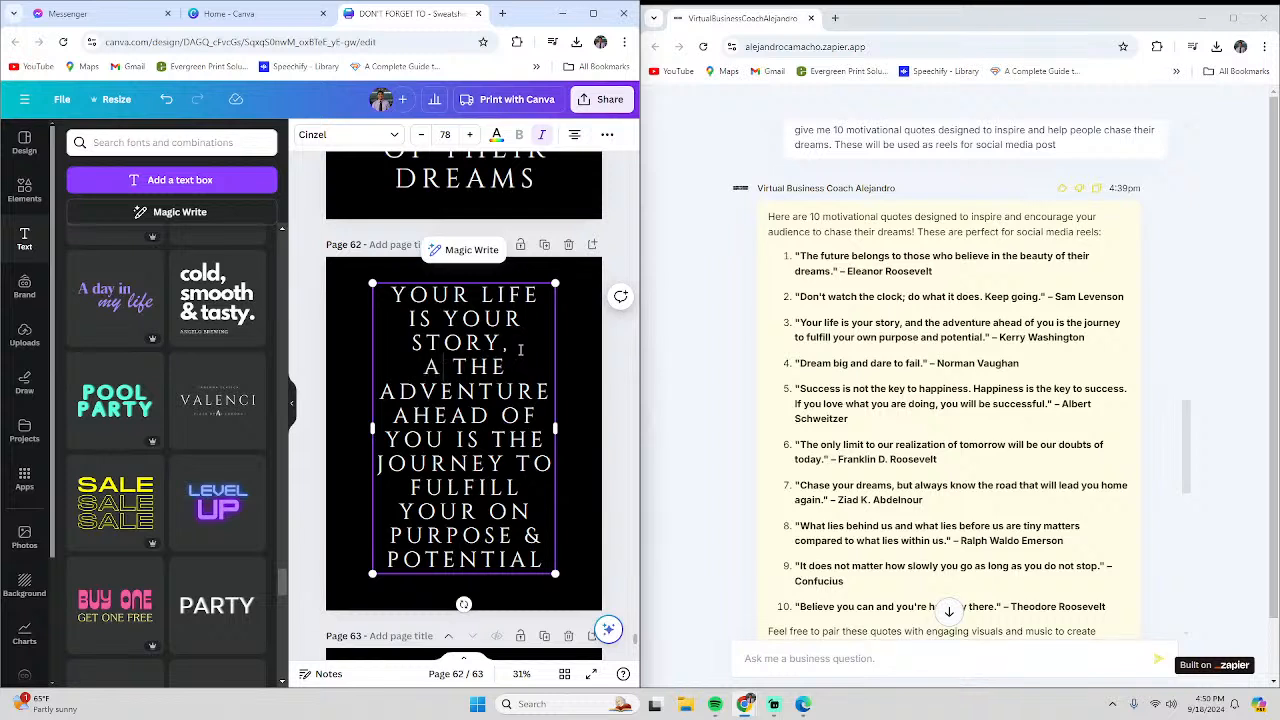
Replace the ampersand after PURPOSE in the page 62 quote with "AND"
{"action": "key", "text": "Down"}
{"action": "key", "text": "Down"}
{"action": "key", "text": "Down"}
{"action": "key", "text": "Down"}
{"action": "key", "text": "Down"}
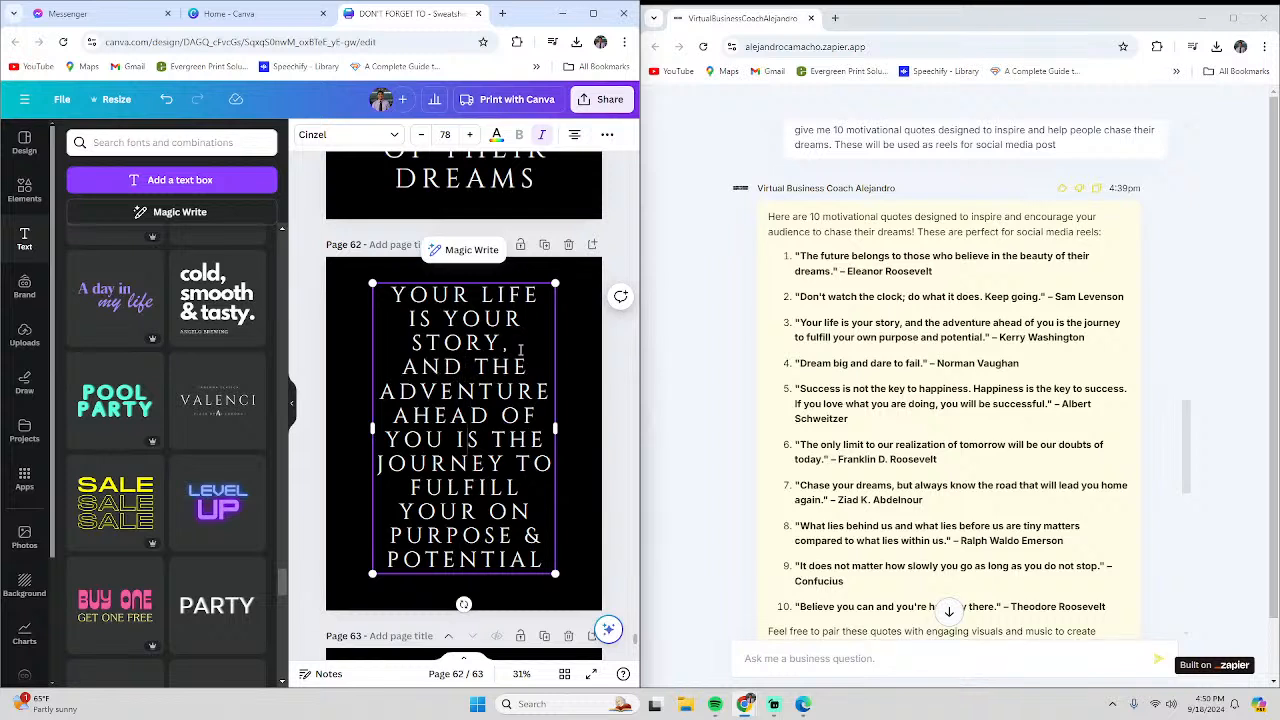
{"action": "key", "text": "Up"}
{"action": "key", "text": "Down"}
{"action": "key", "text": "Down"}
{"action": "key", "text": "Right"}
{"action": "key", "text": "Right"}
{"action": "key", "text": "Right"}
{"action": "key", "text": "Right"}
{"action": "key", "text": "Delete"}
{"action": "type", "text": "AND"}
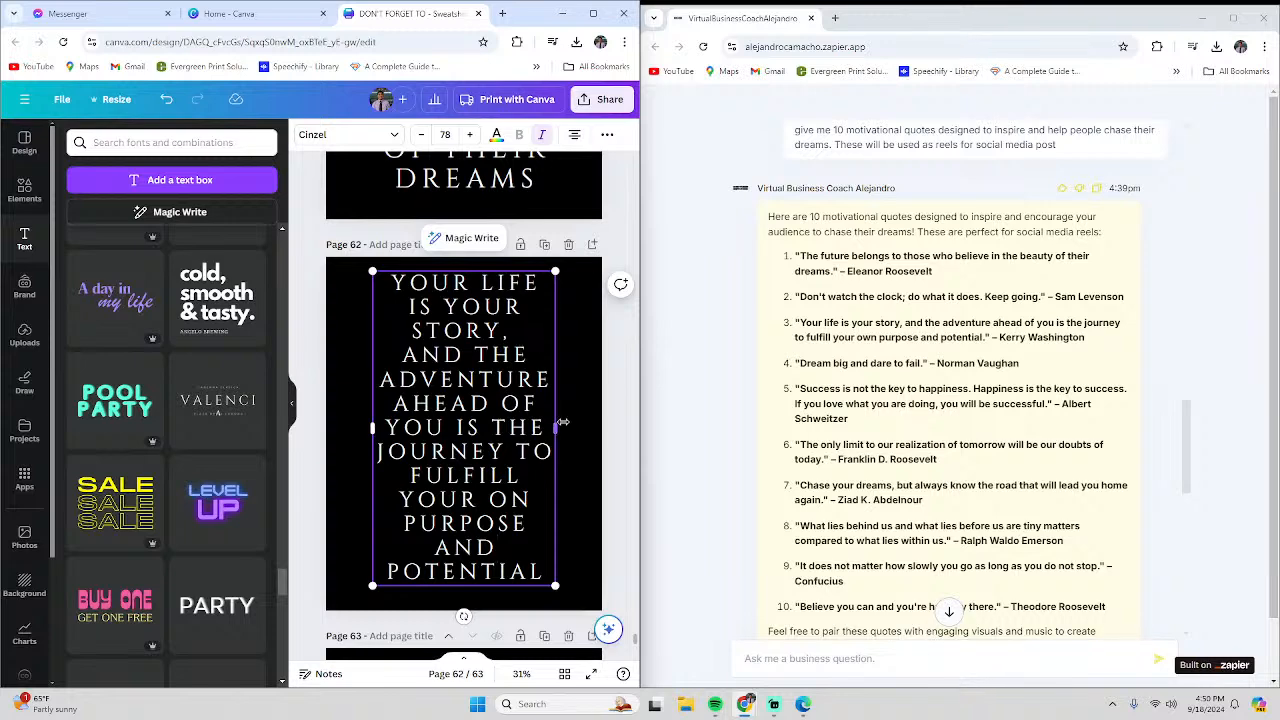
Widen the page 62 quote's text box so that "PURPOSE AND" fits on one line
{"action": "left_click_drag", "start_coordinate": [556, 428], "coordinate": [480, 470]}
{"action": "left_click", "coordinate": [593, 474]}
{"action": "scroll", "coordinate": [647, 487], "scroll_direction": "down", "scroll_amount": 1}
{"action": "double_click", "coordinate": [471, 456]}
{"action": "left_click", "coordinate": [585, 458]}
{"action": "left_click", "coordinate": [607, 483]}
{"action": "scroll", "coordinate": [440, 596], "scroll_direction": "down", "scroll_amount": 5}
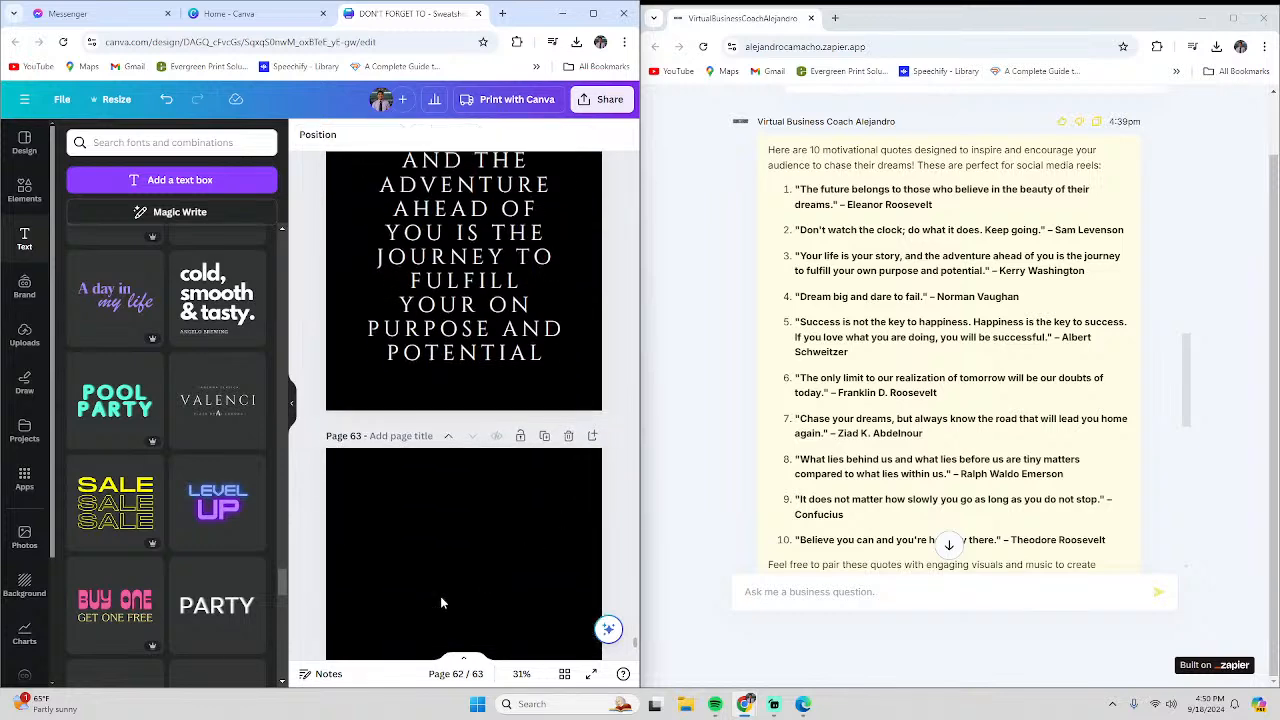
{"action": "left_click", "coordinate": [451, 500]}
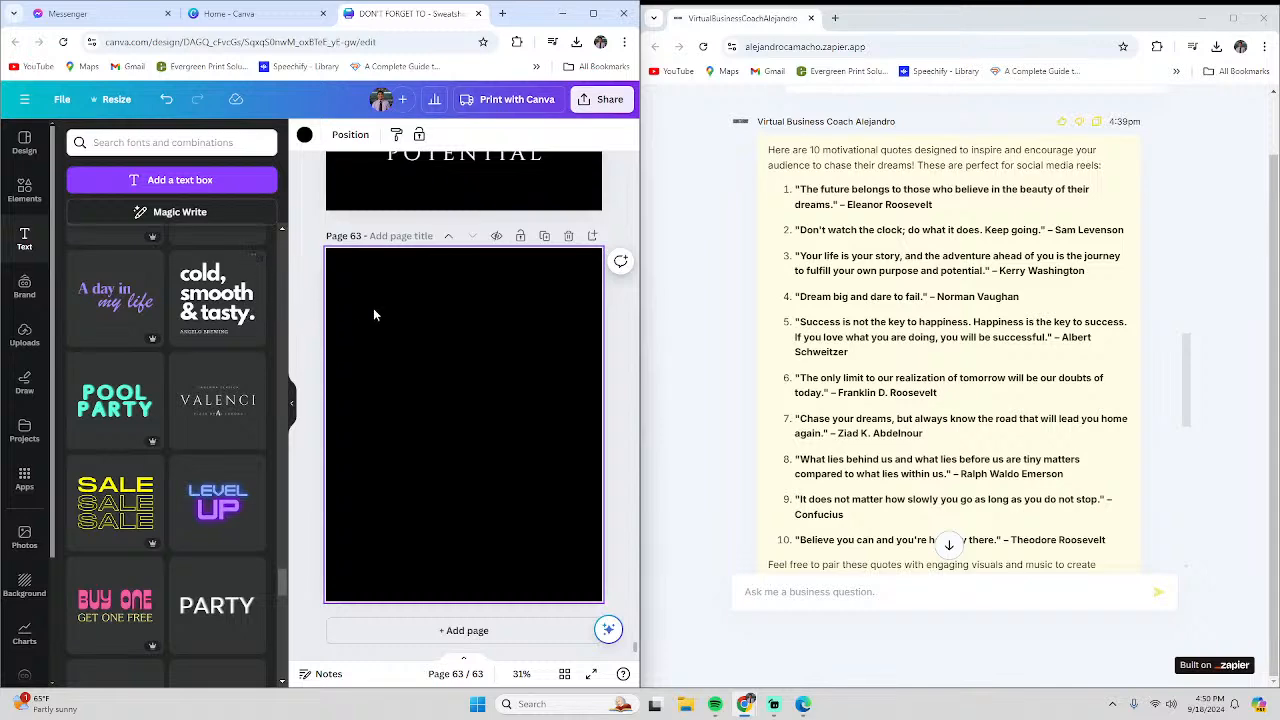
{"action": "scroll", "coordinate": [373, 308], "scroll_direction": "up", "scroll_amount": 3}
{"action": "left_click", "coordinate": [470, 300]}
{"action": "left_click", "coordinate": [472, 300]}
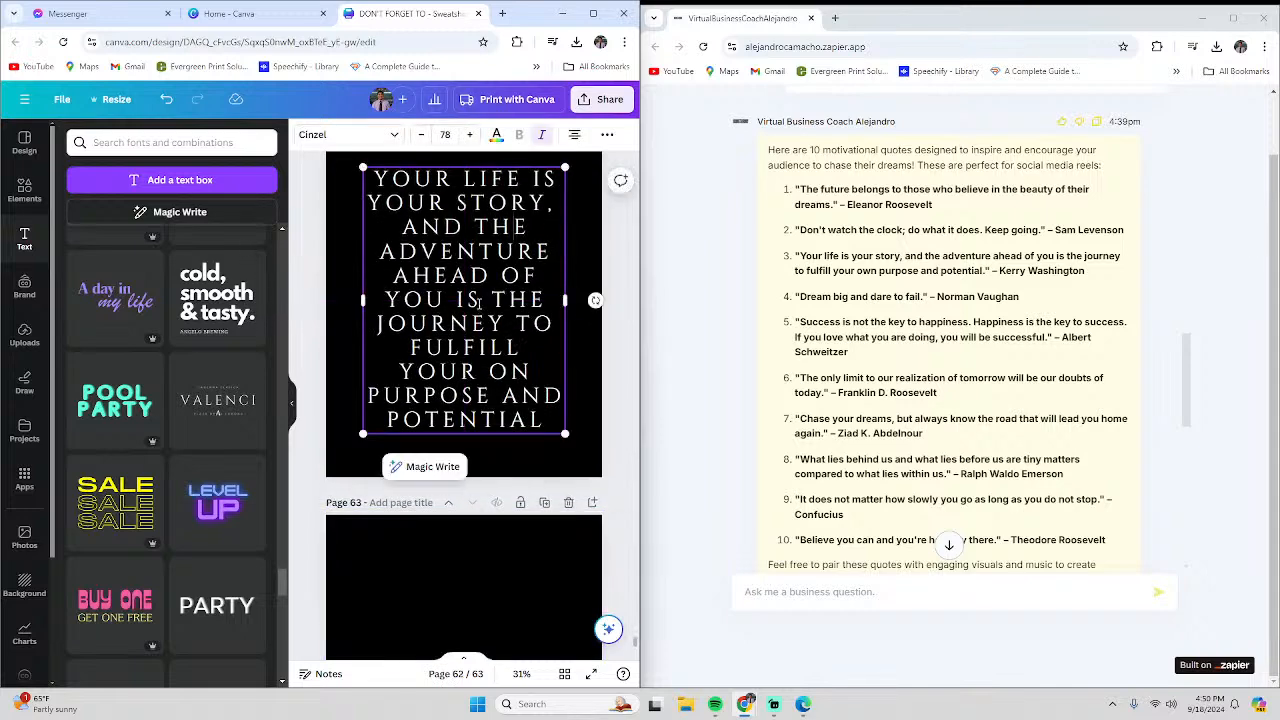
{"action": "key", "text": "ctrl+a"}
{"action": "key", "text": "ctrl+c"}
{"action": "left_click", "coordinate": [415, 563]}
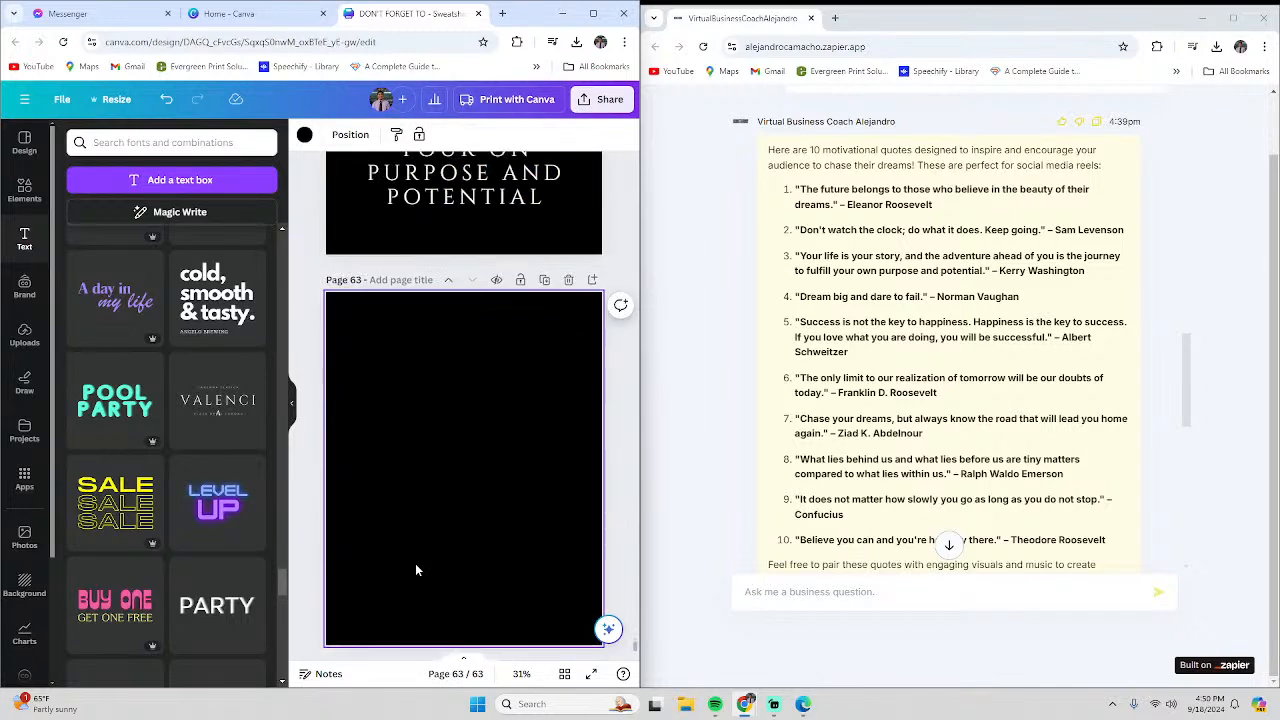
{"action": "key", "text": "ctrl+v"}
{"action": "triple_click", "coordinate": [440, 423]}
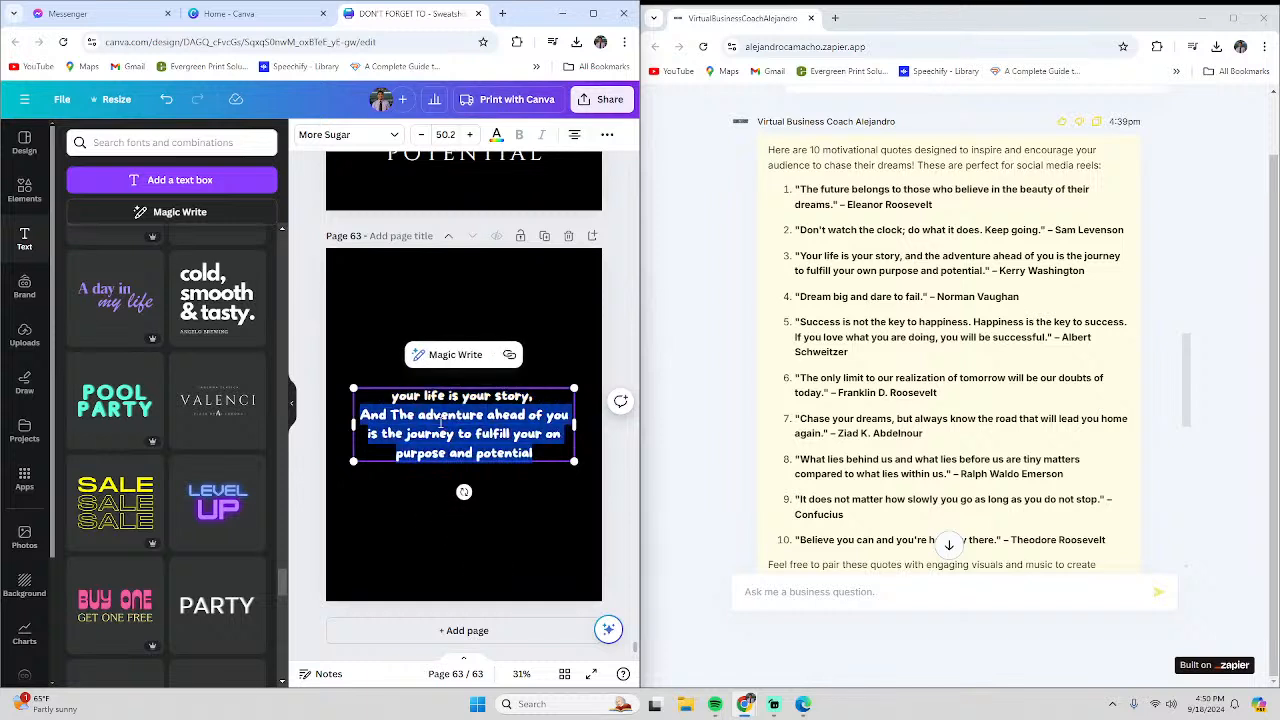
{"action": "key", "text": "ctrl+a"}
{"action": "type", "text": "Dream"}
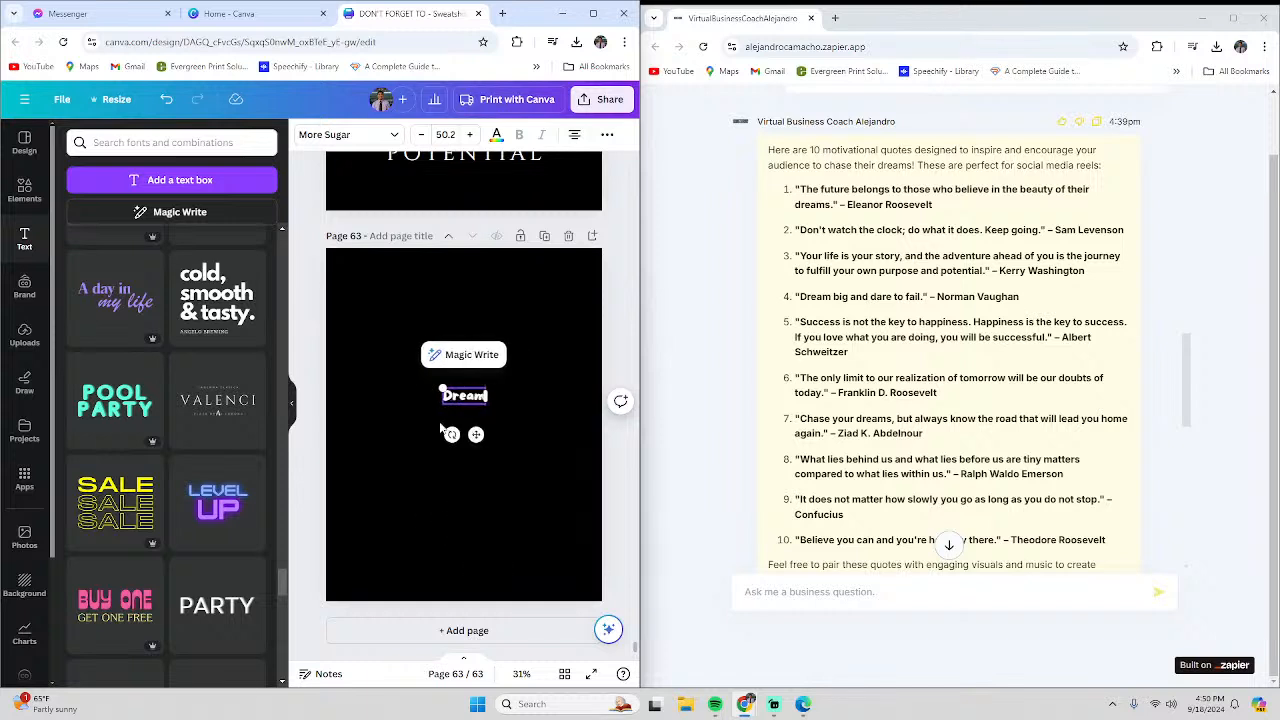
{"action": "key", "text": "BackSpace"}
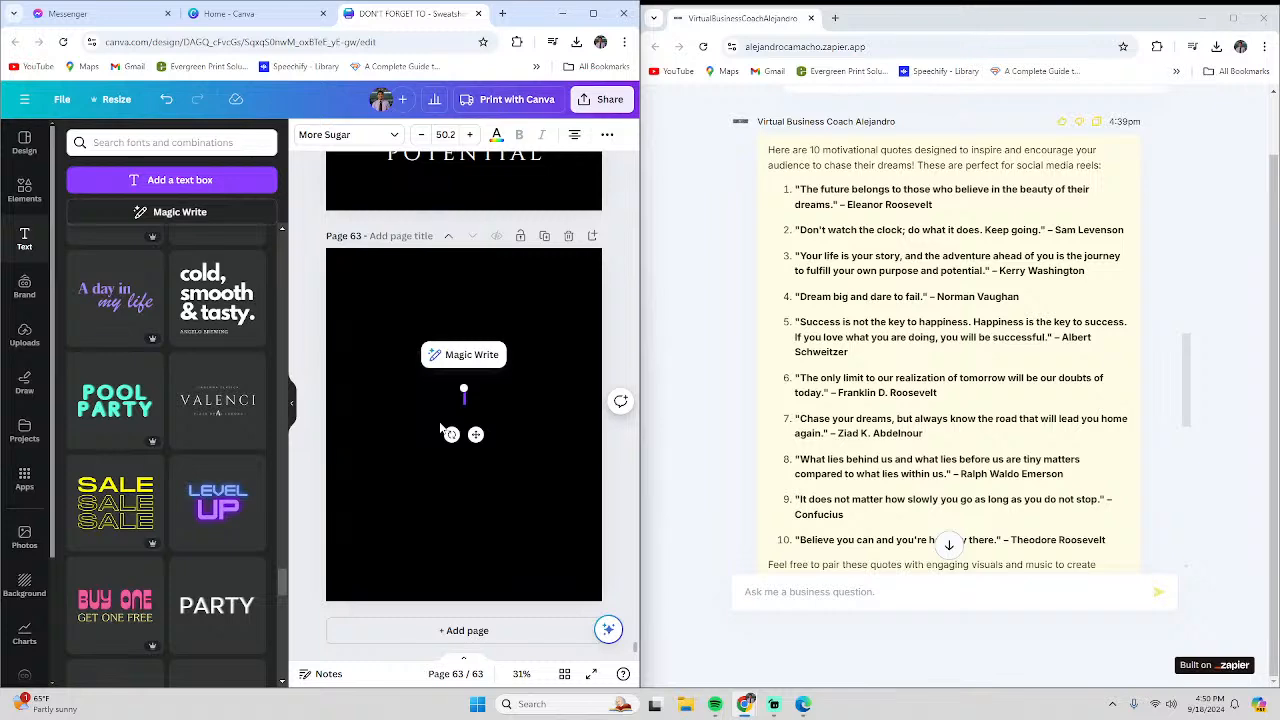
{"action": "left_click", "coordinate": [497, 420]}
Copy the whole quote text box from page 62 and paste it onto the blank page 63
{"action": "scroll", "coordinate": [480, 380], "scroll_direction": "up", "scroll_amount": 3}
{"action": "left_click", "coordinate": [465, 298]}
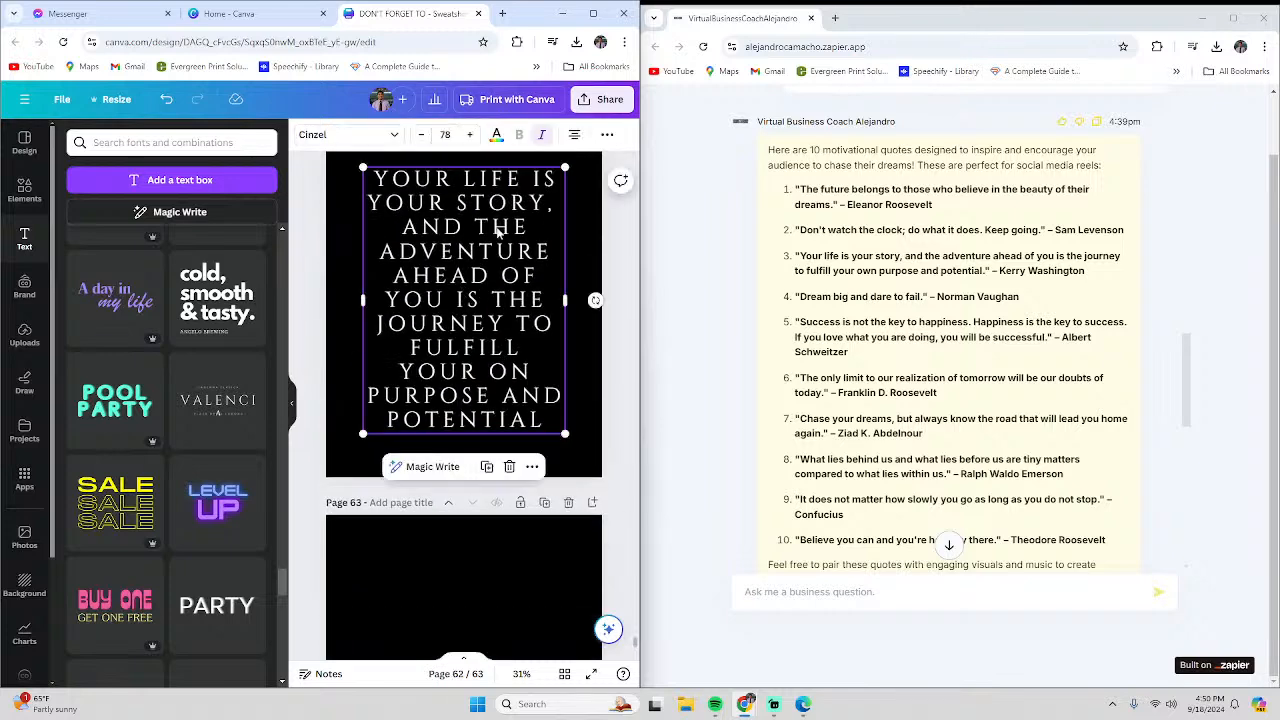
{"action": "right_click", "coordinate": [475, 389]}
{"action": "left_click", "coordinate": [310, 342]}
{"action": "scroll", "coordinate": [441, 539], "scroll_direction": "down", "scroll_amount": 2}
{"action": "right_click", "coordinate": [441, 539]}
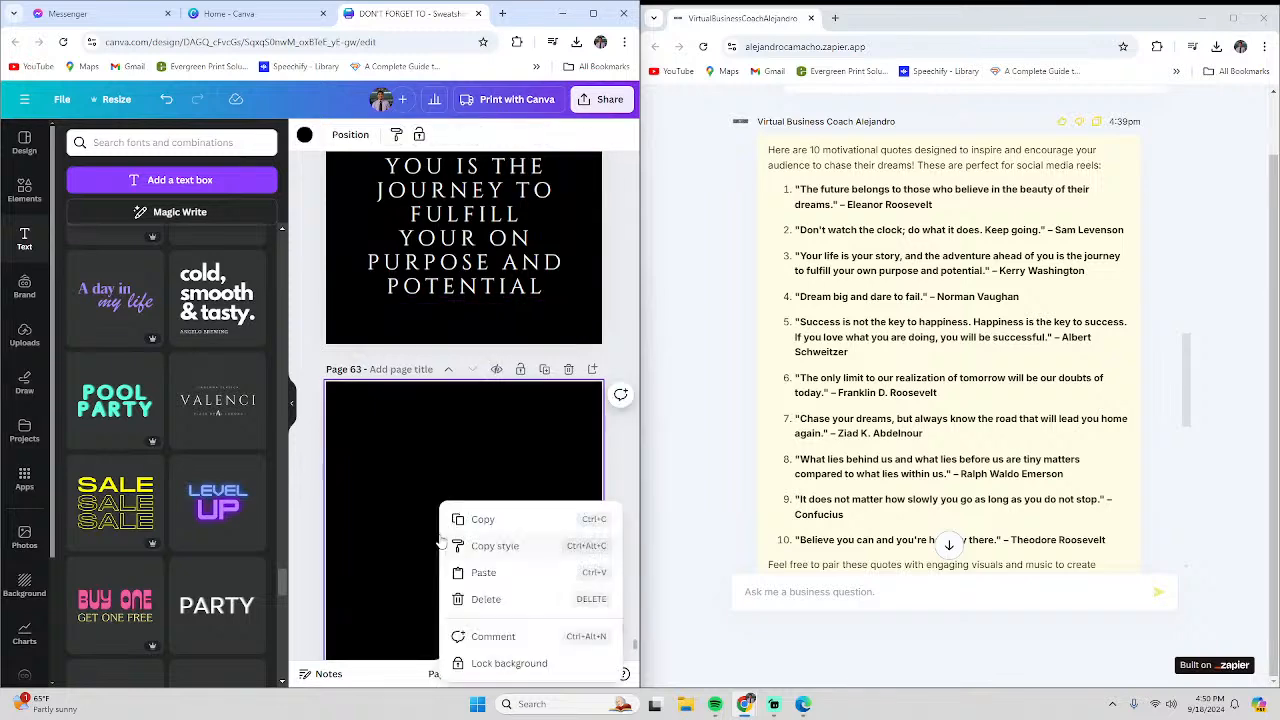
{"action": "left_click", "coordinate": [483, 573]}
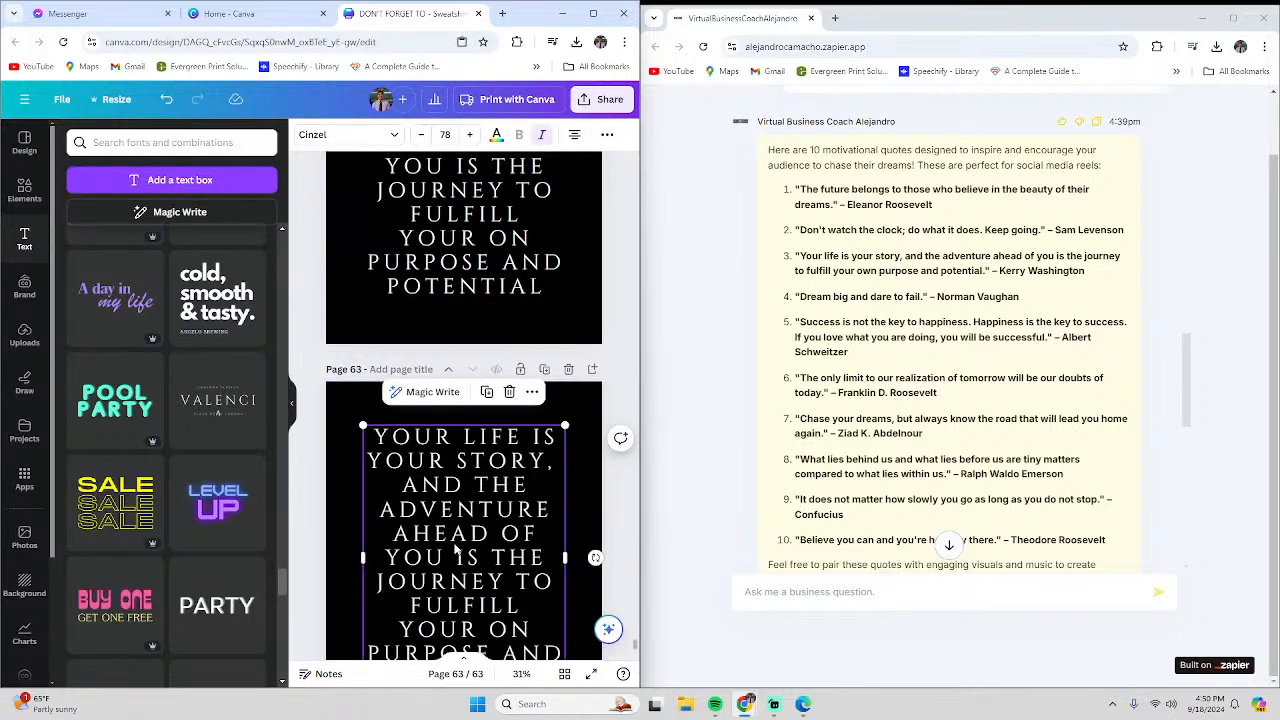
Clear all the wording from the quote text box pasted on page 63, keeping the box ready for new text
{"action": "scroll", "coordinate": [445, 510], "scroll_direction": "down", "scroll_amount": 2}
{"action": "triple_click", "coordinate": [445, 508]}
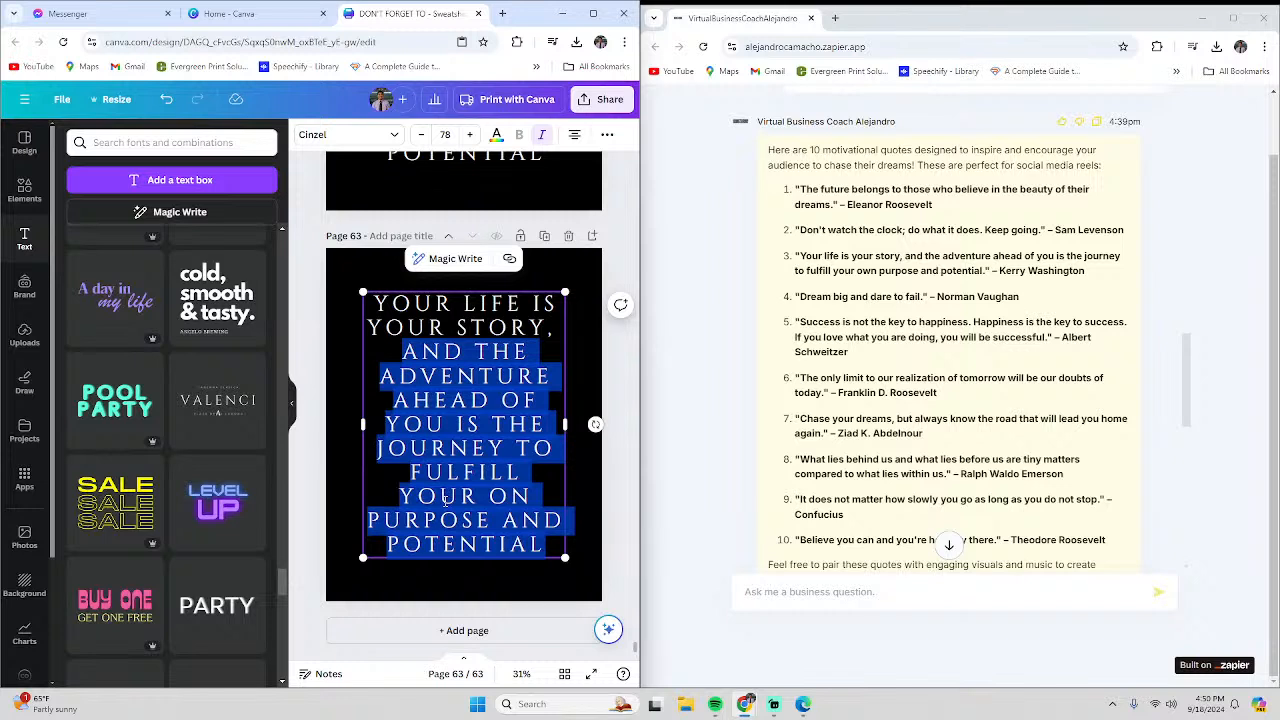
{"action": "key", "text": "ctrl+a"}
{"action": "key", "text": "BackSpace"}
{"action": "type", "text": "C"}
{"action": "key", "text": "BackSpace"}
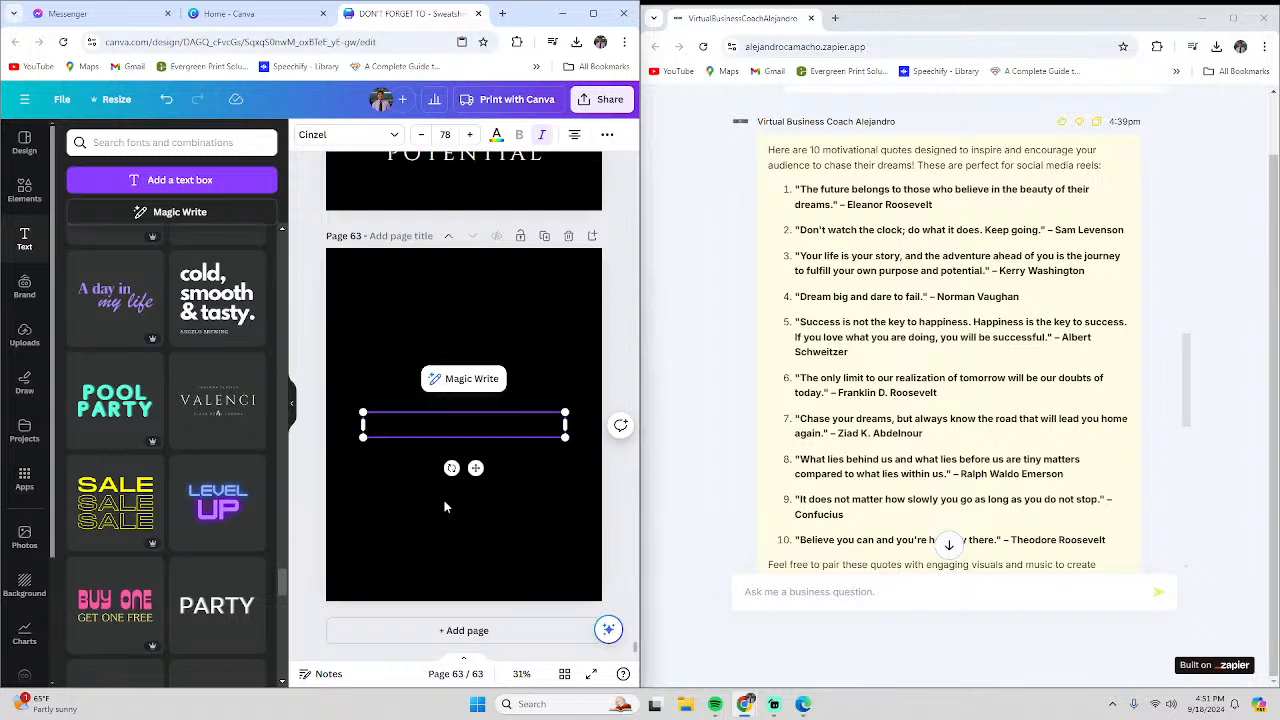
Begin the page 63 quote with "THE ONLY LIMIT"
{"action": "type", "text": "IT"}
{"action": "type", "text": "HE ONLIN"}
{"action": "key", "text": "BackSpace"}
{"action": "key", "text": "BackSpace"}
{"action": "type", "text": "Y "}
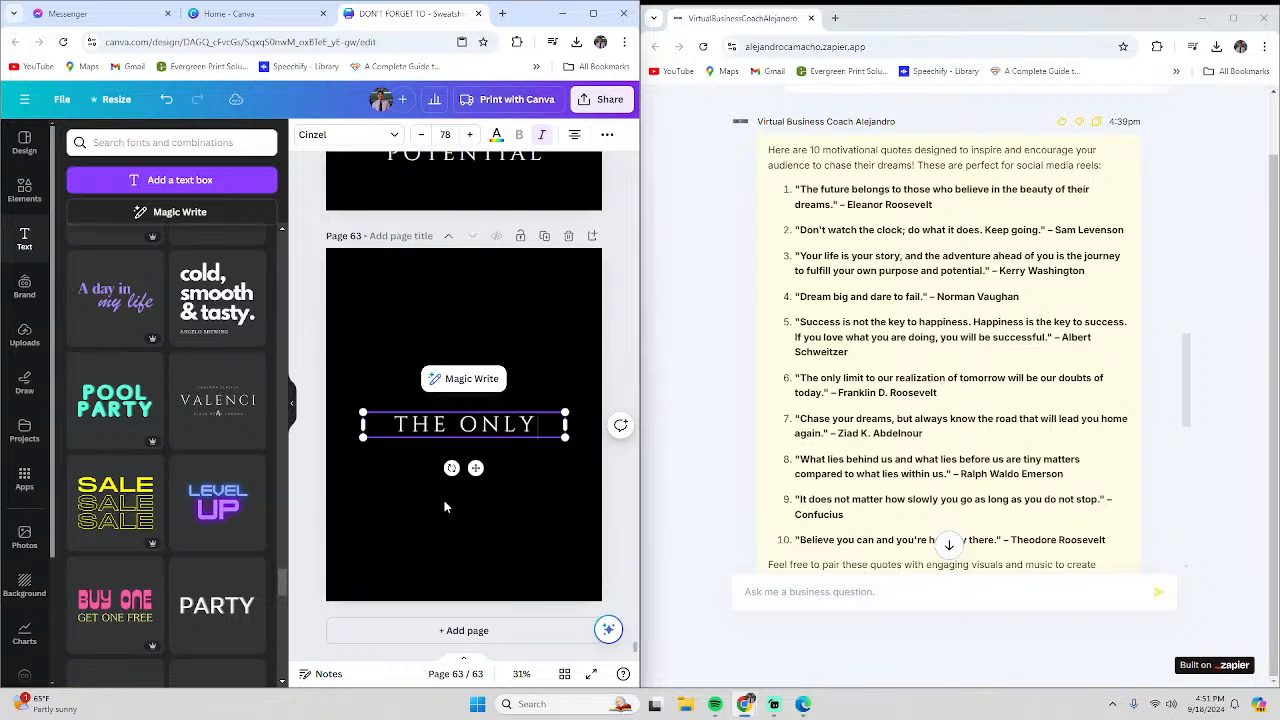
{"action": "type", "text": "LIMIT"}
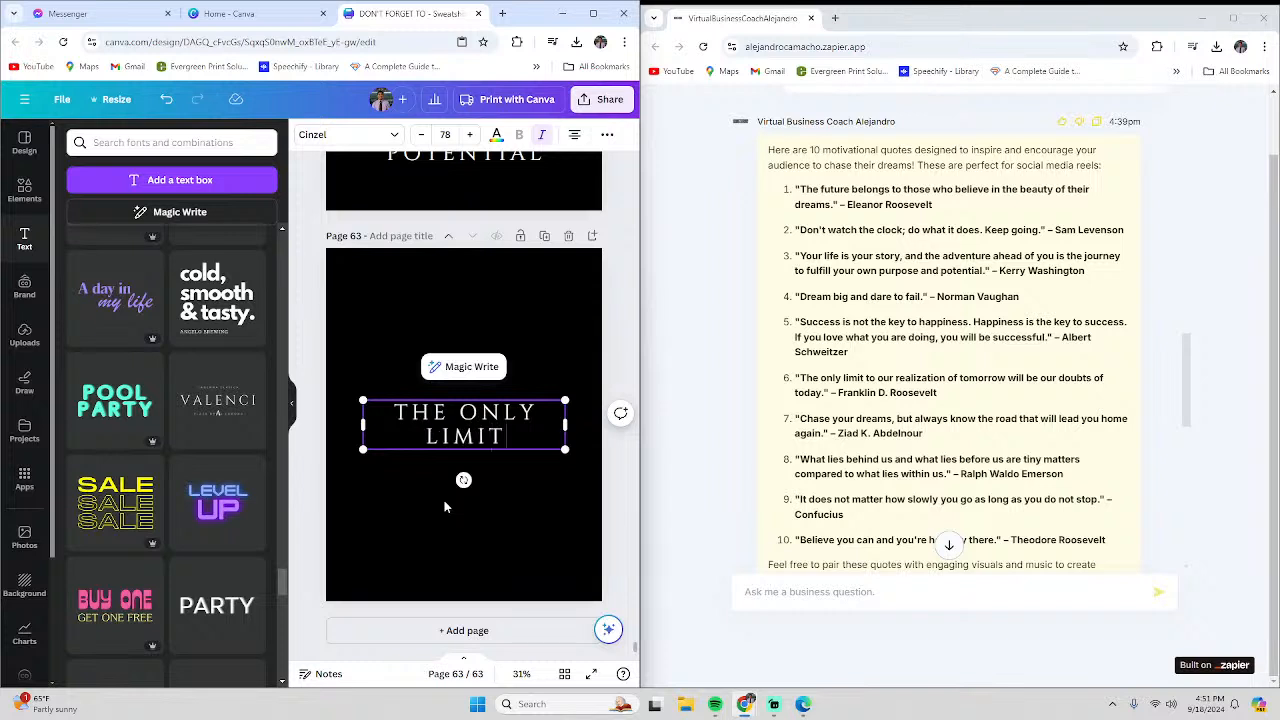
Complete the page 63 quote after LIMIT with "TO OUR REALIZATION OF TOMORROW WILL BE OUR DOUBTS OF TODAY"
{"action": "type", "text": " TO OUR REALI"}
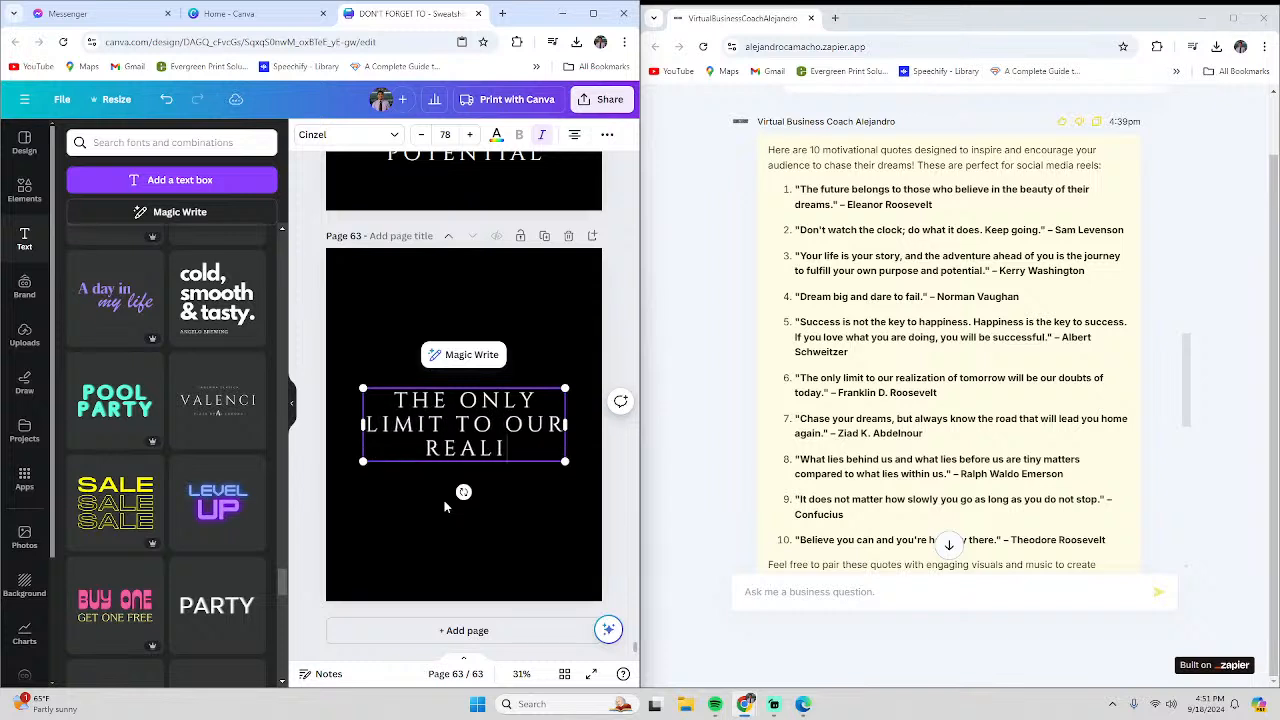
{"action": "type", "text": "ZATION OF TOMOOR"}
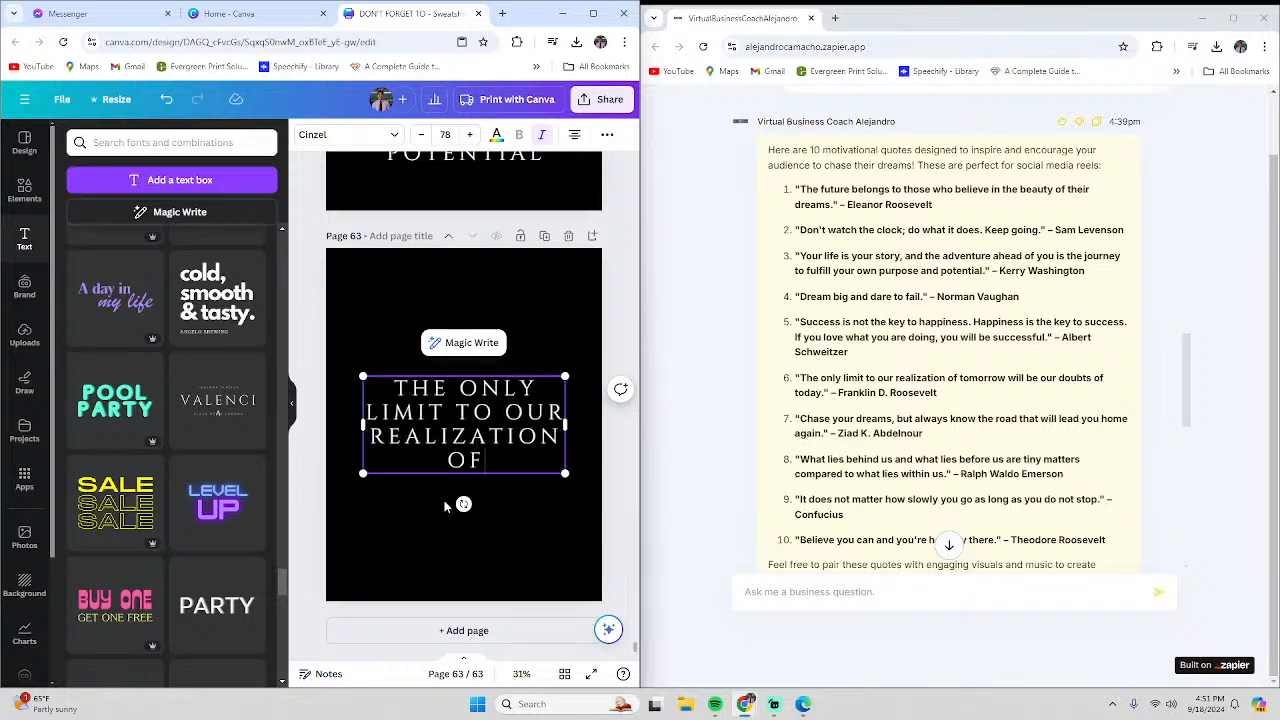
{"action": "key", "text": "BackSpace"}
{"action": "key", "text": "BackSpace"}
{"action": "type", "text": "RR"}
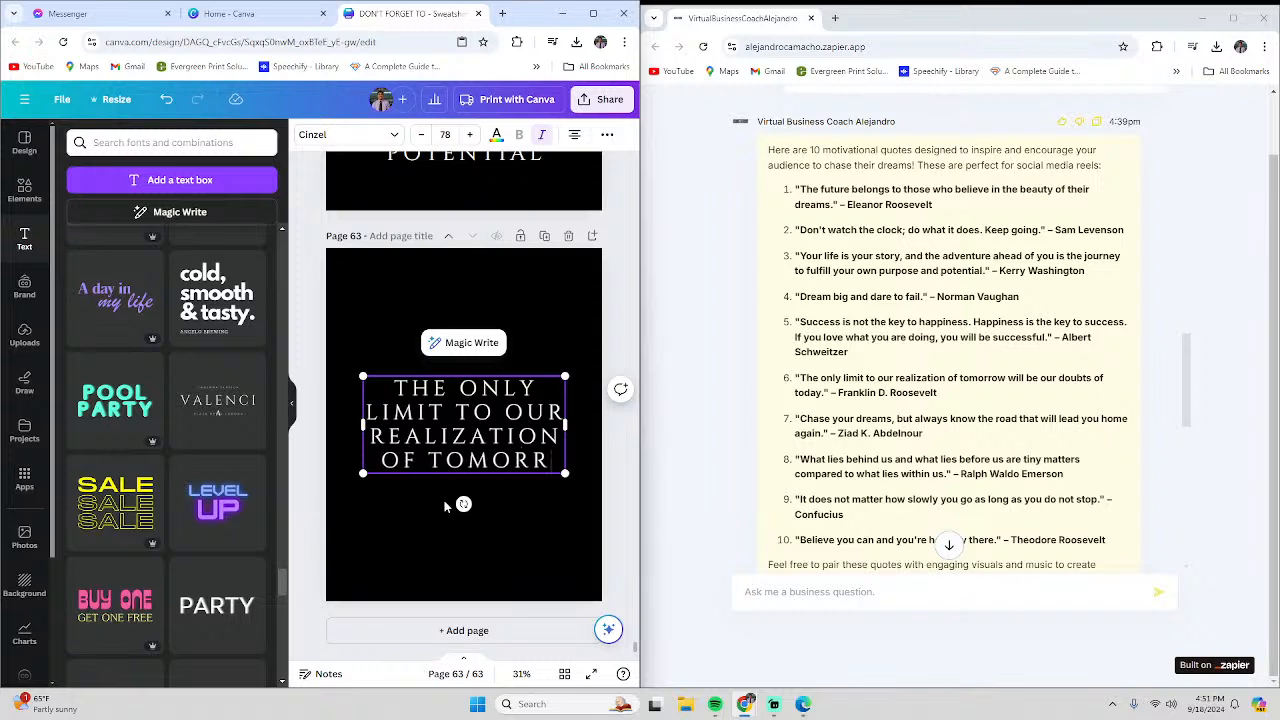
{"action": "type", "text": "OW WILL"}
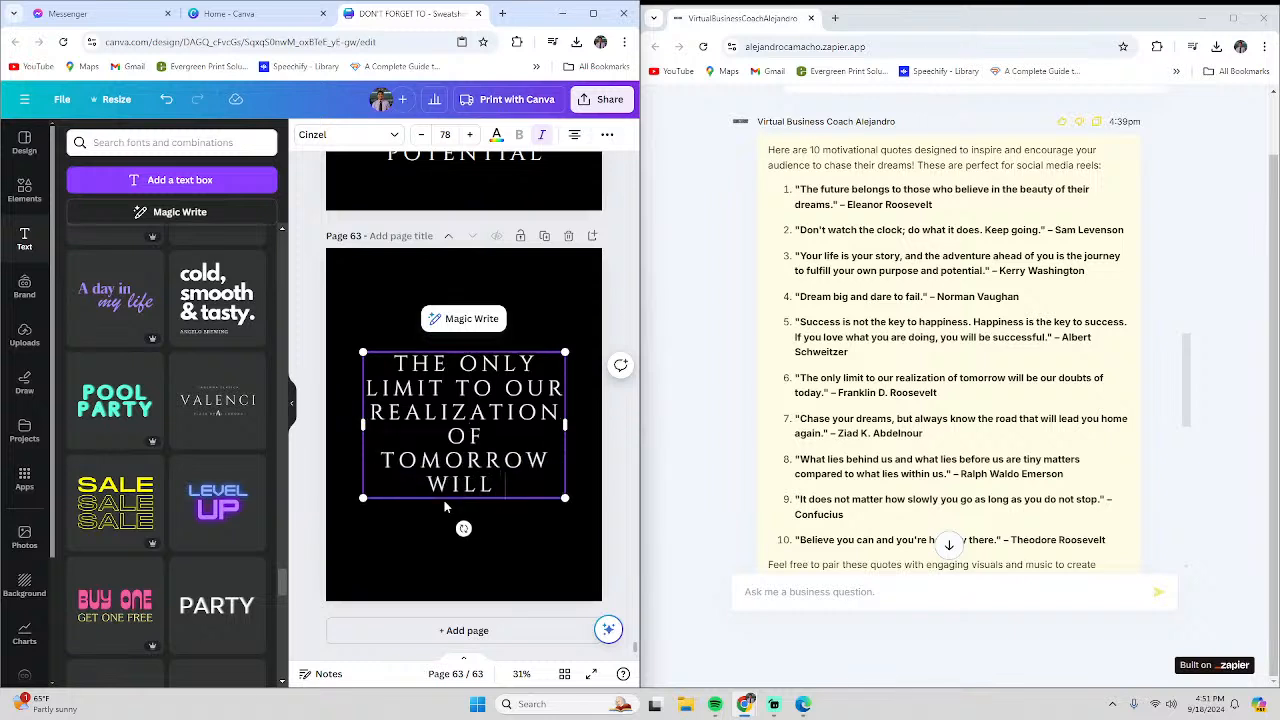
{"action": "type", "text": " BE OUR D"}
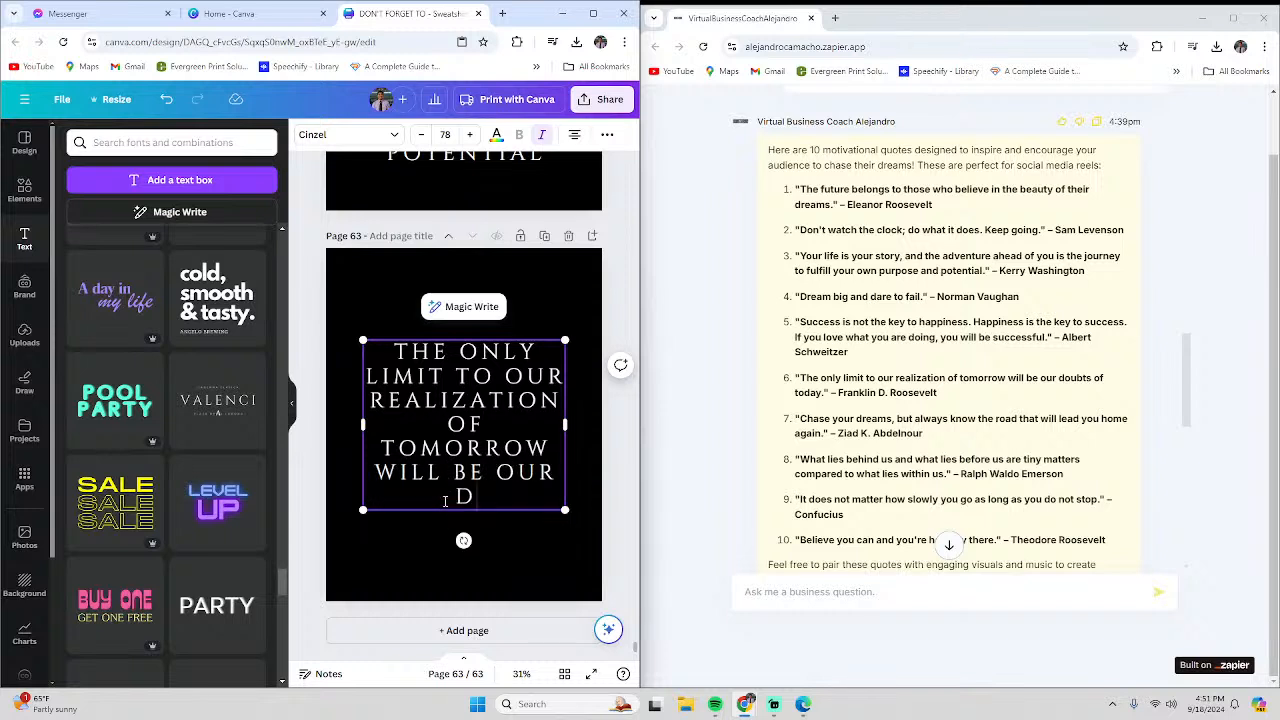
{"action": "type", "text": "OUBTS"}
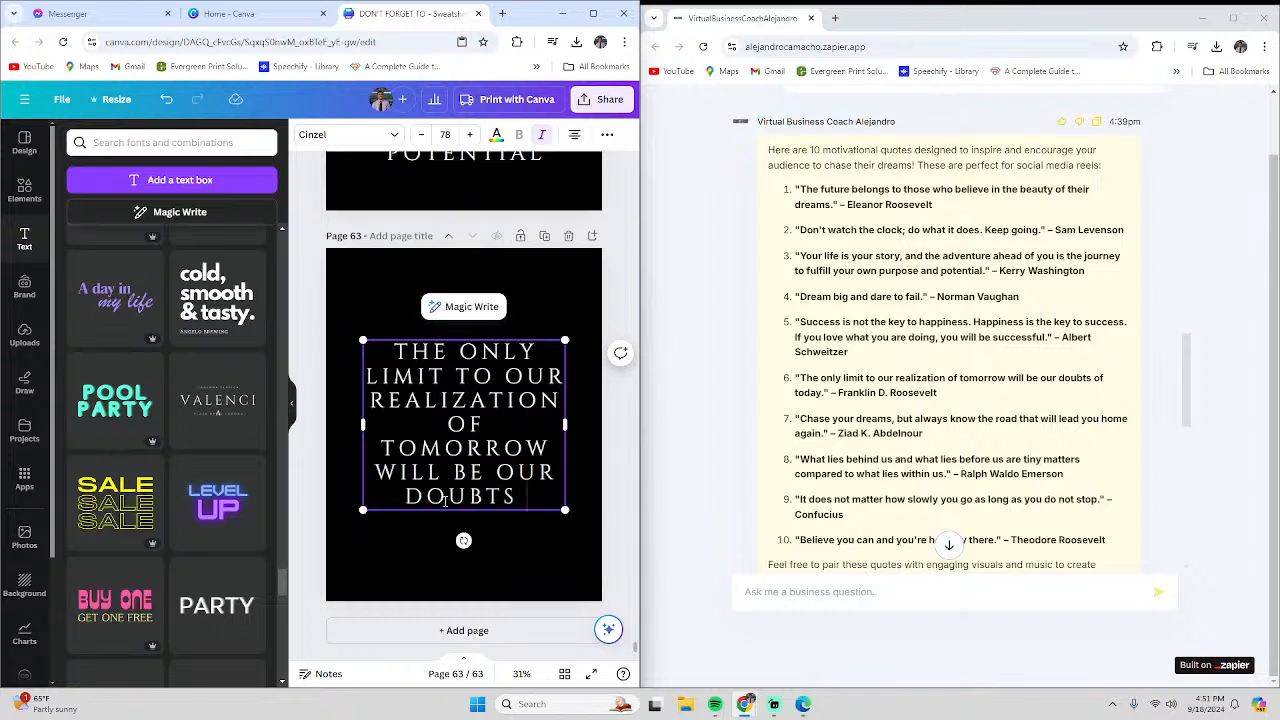
{"action": "type", "text": " OF TODAY"}
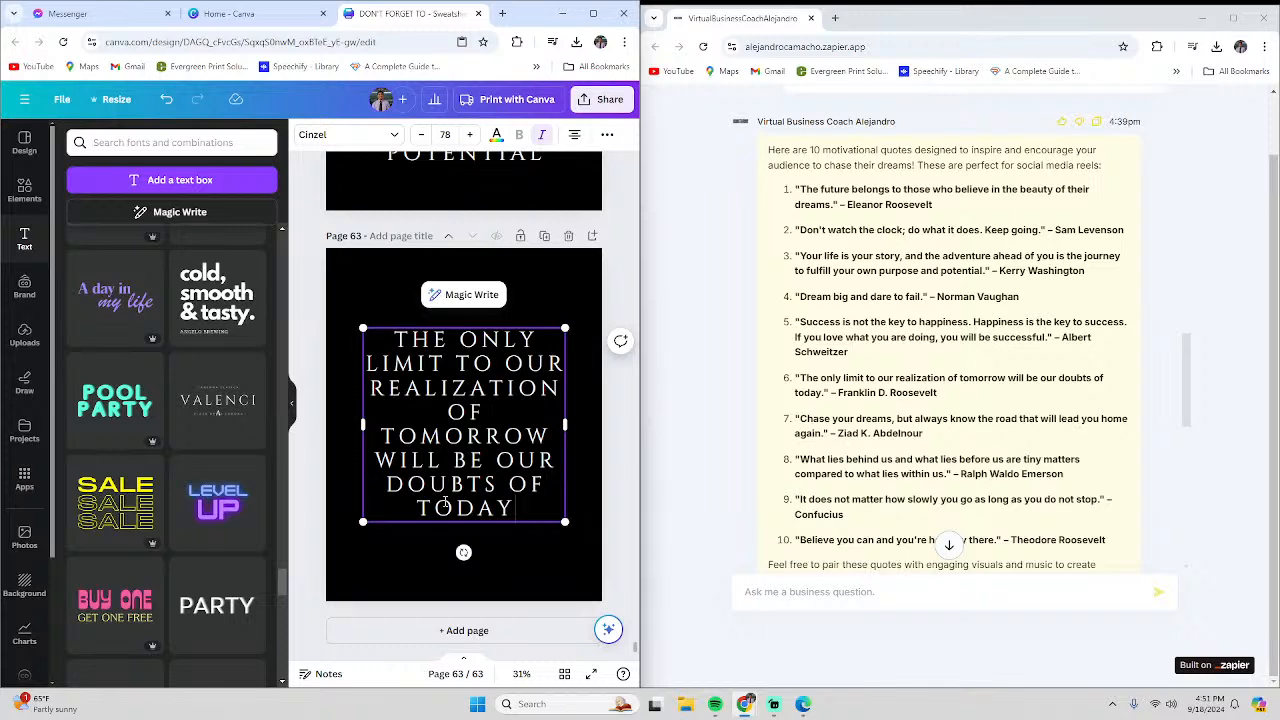
Reduce the whole page 63 quote to font size 71
{"action": "key", "text": "ctrl+a"}
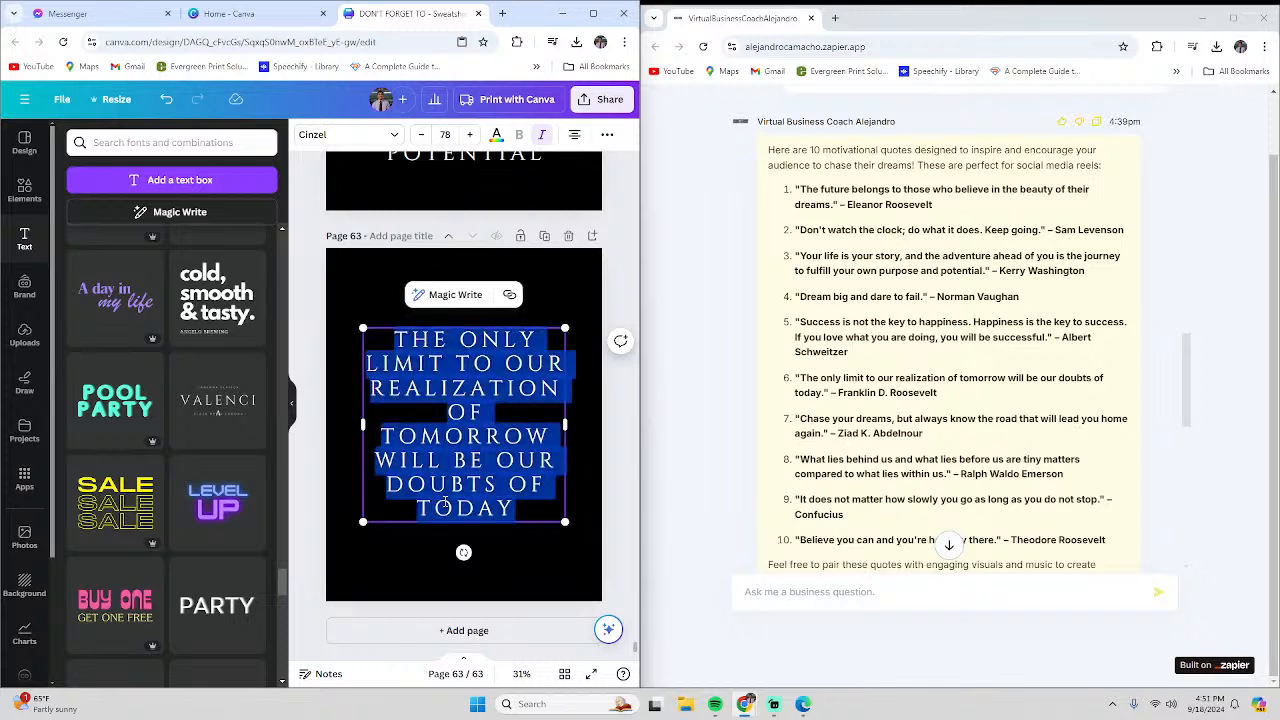
{"action": "left_click", "coordinate": [421, 135]}
{"action": "left_click", "coordinate": [421, 135]}
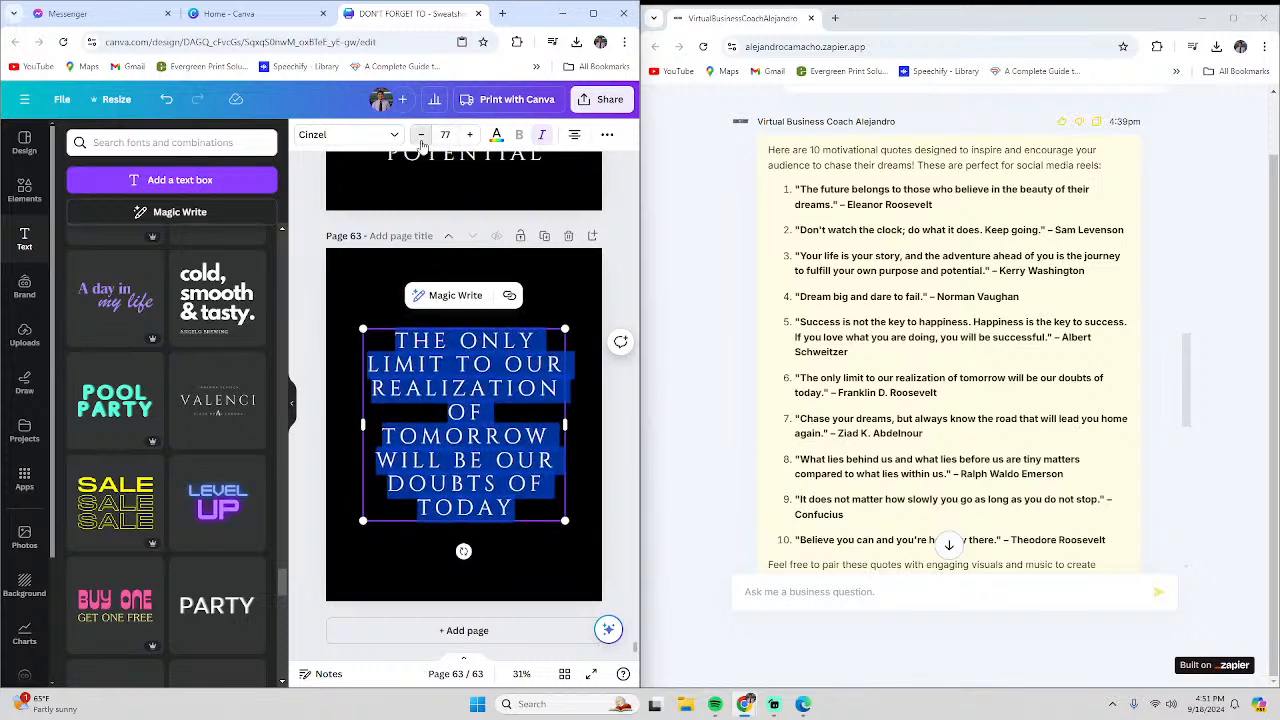
{"action": "left_click", "coordinate": [421, 135]}
{"action": "left_click", "coordinate": [421, 135]}
{"action": "left_click", "coordinate": [421, 135]}
{"action": "left_click", "coordinate": [421, 135]}
{"action": "left_click", "coordinate": [421, 135]}
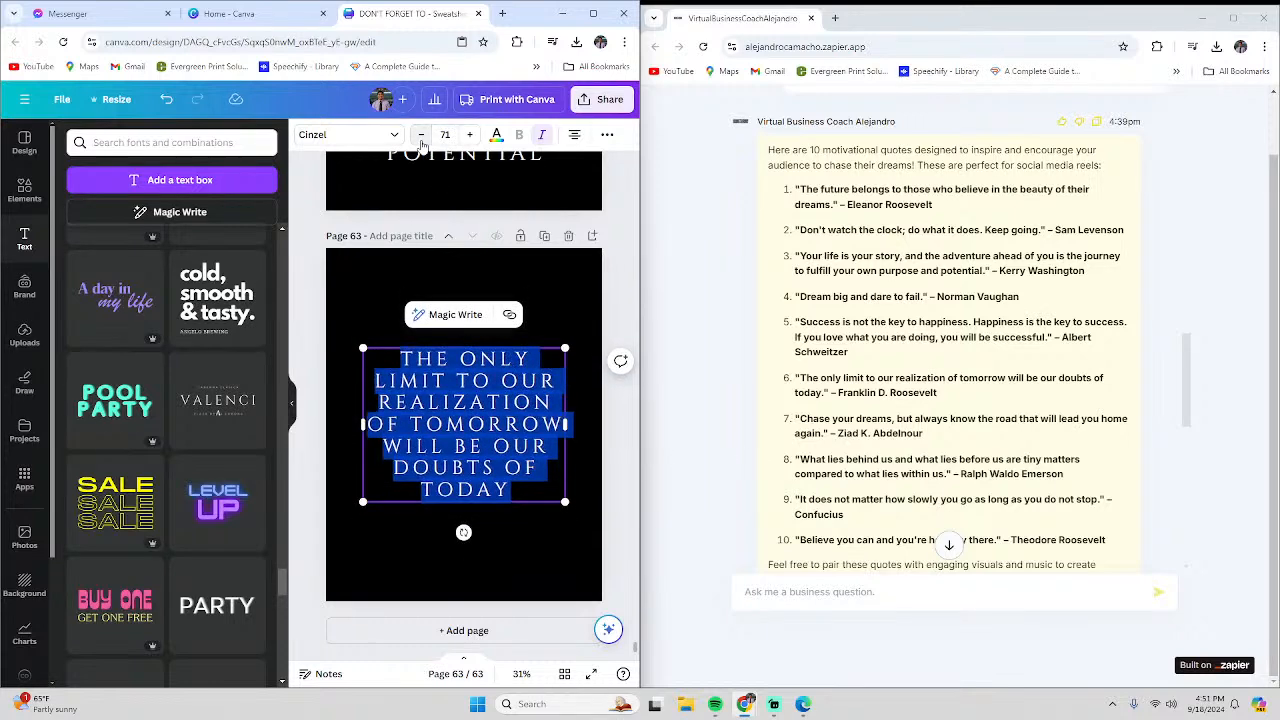
{"action": "left_click", "coordinate": [538, 565]}
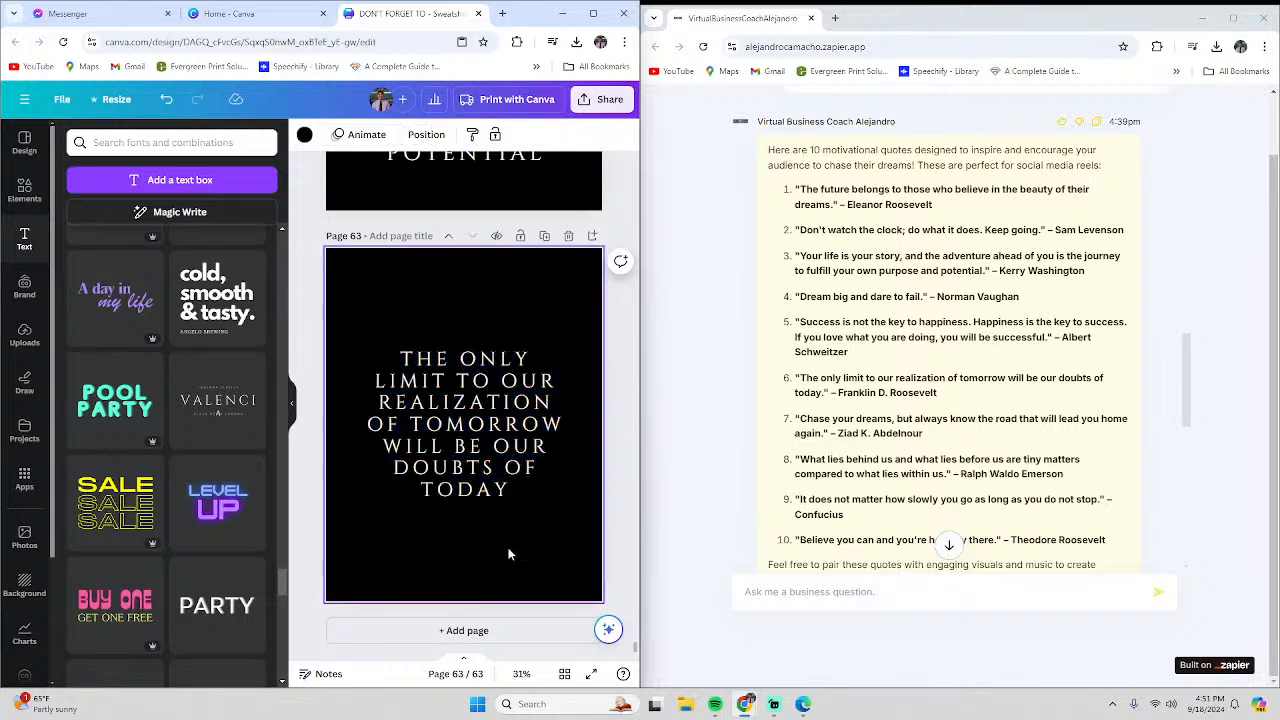
{"action": "left_click", "coordinate": [466, 456]}
{"action": "left_click", "coordinate": [521, 532]}
{"action": "left_click_drag", "start_coordinate": [466, 456], "coordinate": [469, 450]}
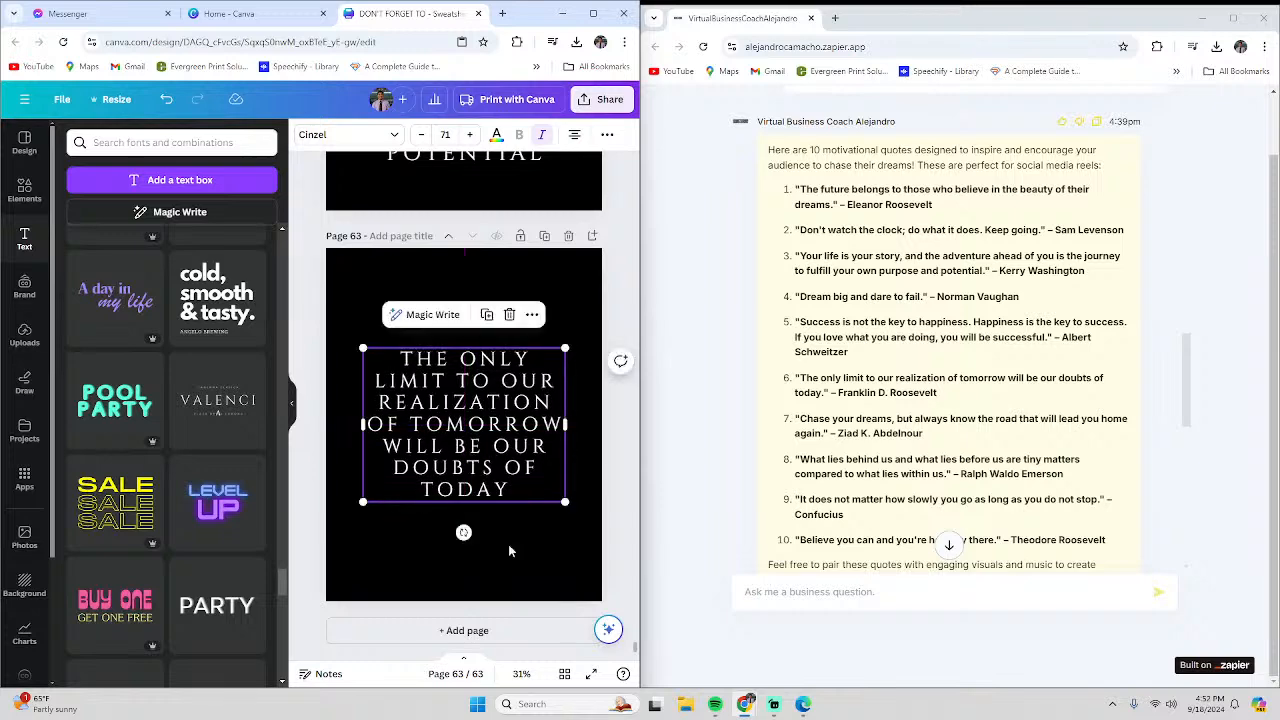
{"action": "left_click", "coordinate": [508, 544]}
Enlarge the whole page 63 quote to font size 79
{"action": "double_click", "coordinate": [501, 470]}
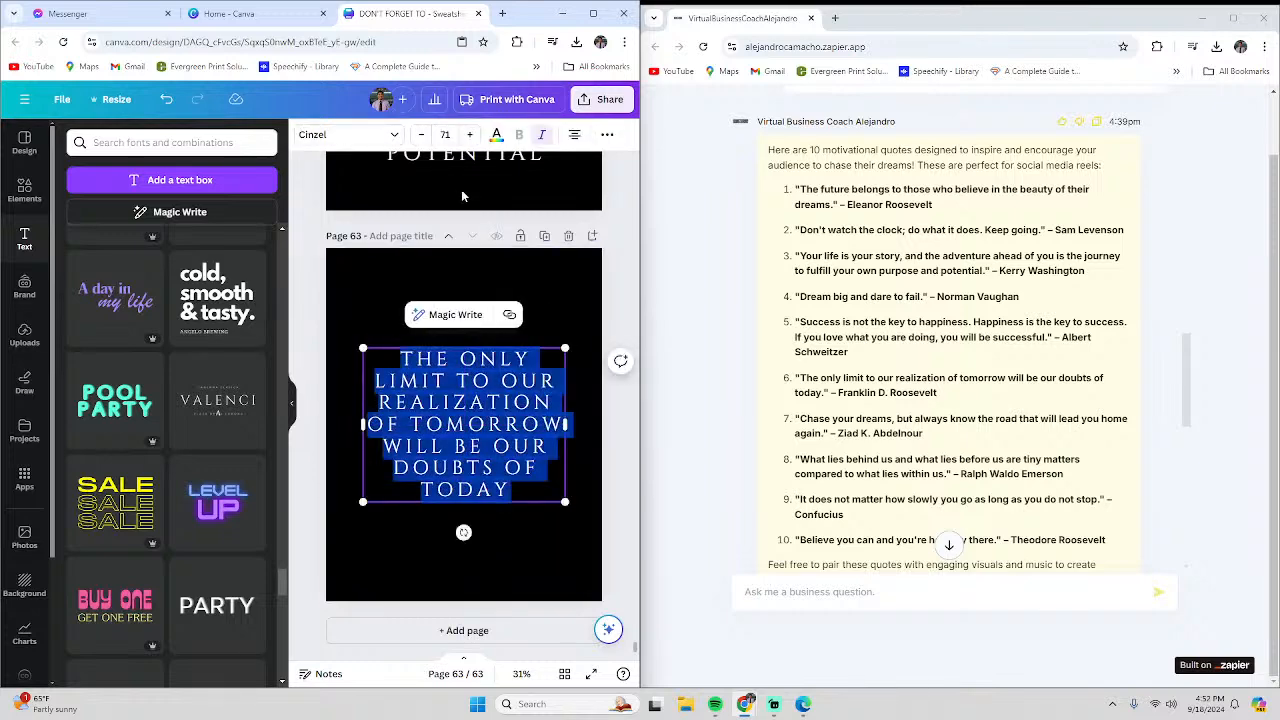
{"action": "left_click", "coordinate": [469, 134]}
{"action": "left_click", "coordinate": [469, 134]}
{"action": "left_click", "coordinate": [469, 134]}
{"action": "left_click", "coordinate": [469, 134]}
{"action": "left_click", "coordinate": [469, 134]}
{"action": "double_click", "coordinate": [469, 134]}
{"action": "left_click", "coordinate": [469, 134]}
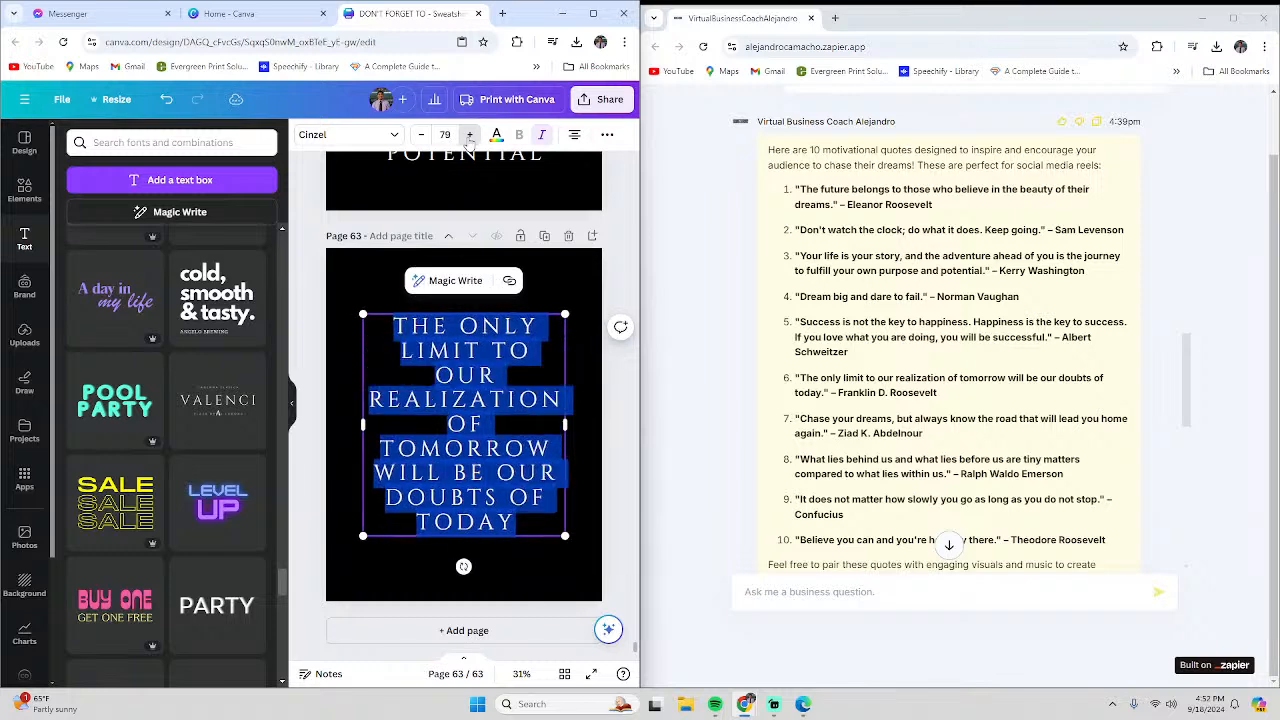
Enlarge the whole page 63 quote to font size 88
{"action": "double_click", "coordinate": [469, 134]}
{"action": "left_click", "coordinate": [469, 134]}
{"action": "double_click", "coordinate": [469, 134]}
{"action": "double_click", "coordinate": [469, 134]}
{"action": "left_click", "coordinate": [469, 134]}
{"action": "left_click", "coordinate": [469, 134]}
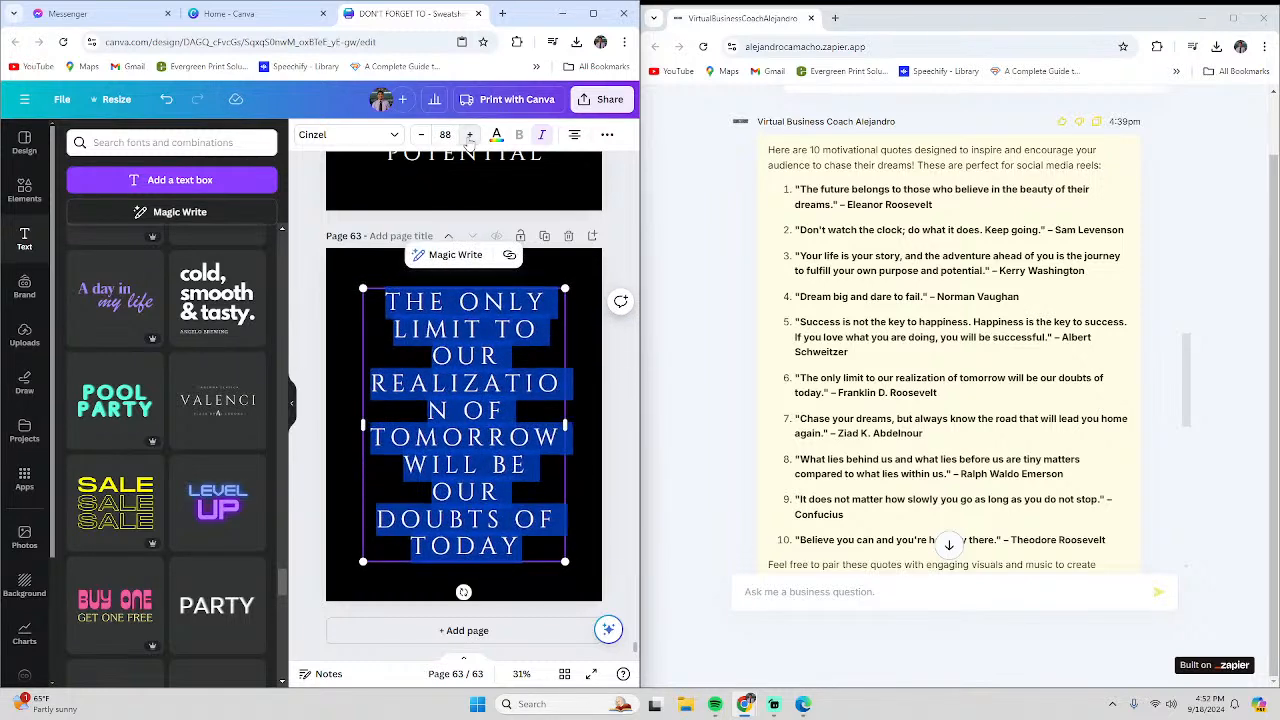
Widen the page 63 quote's text box on both sides to nearly the page width and centre it on the page
{"action": "left_click_drag", "start_coordinate": [565, 425], "coordinate": [597, 427]}
{"action": "left_click_drag", "start_coordinate": [364, 425], "coordinate": [341, 428]}
{"action": "left_click_drag", "start_coordinate": [449, 460], "coordinate": [441, 463]}
{"action": "left_click", "coordinate": [507, 567]}
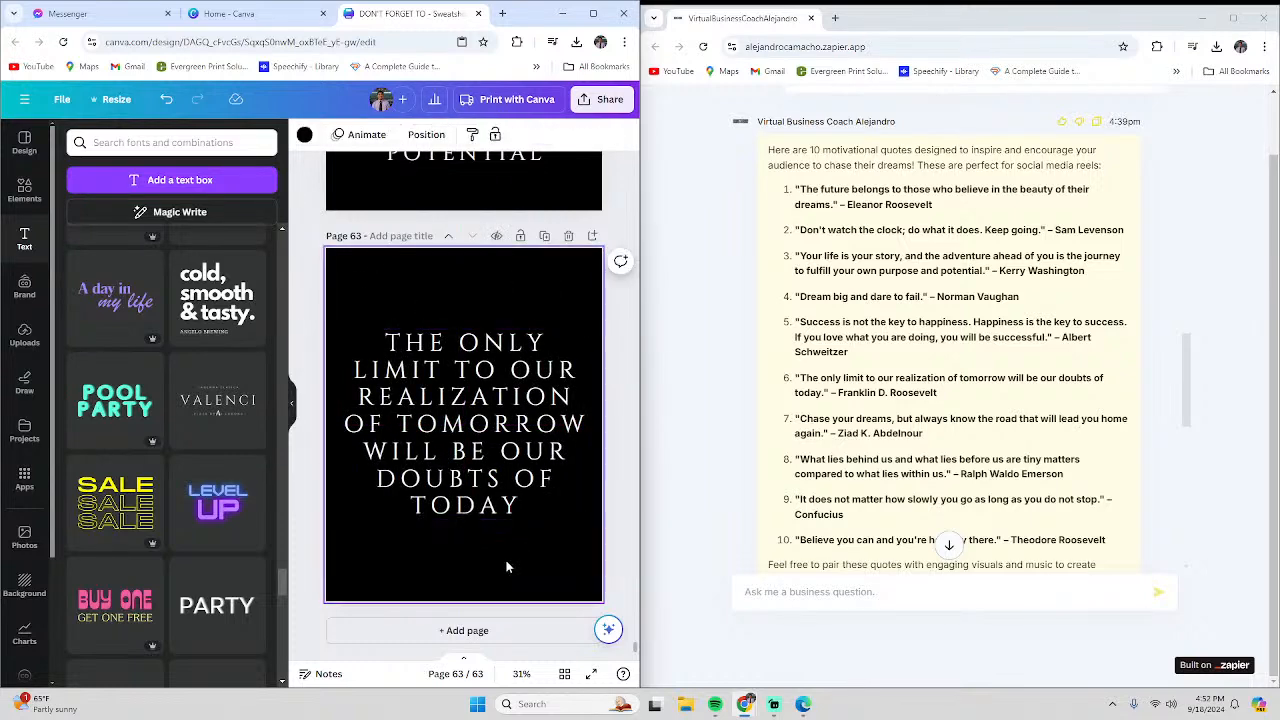
Add a new page 64 after the page 63 quote
{"action": "left_click", "coordinate": [508, 632]}
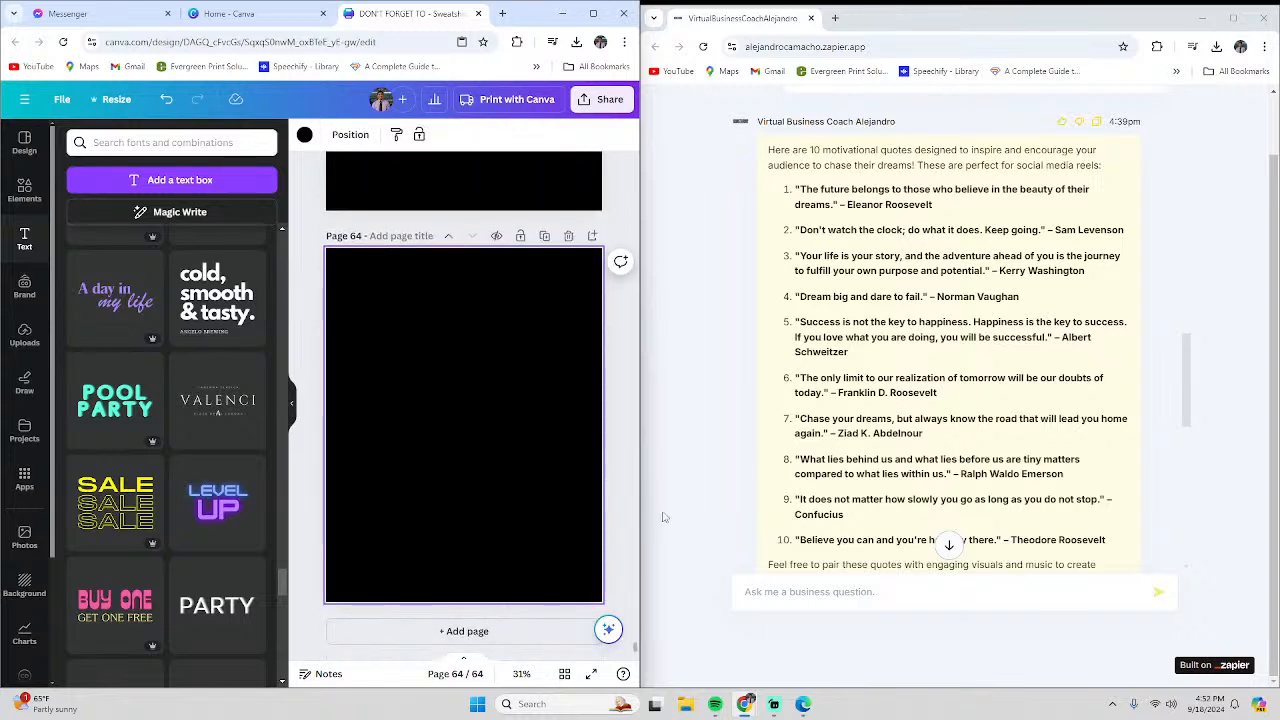
{"action": "scroll", "coordinate": [837, 417], "scroll_direction": "down", "scroll_amount": 2}
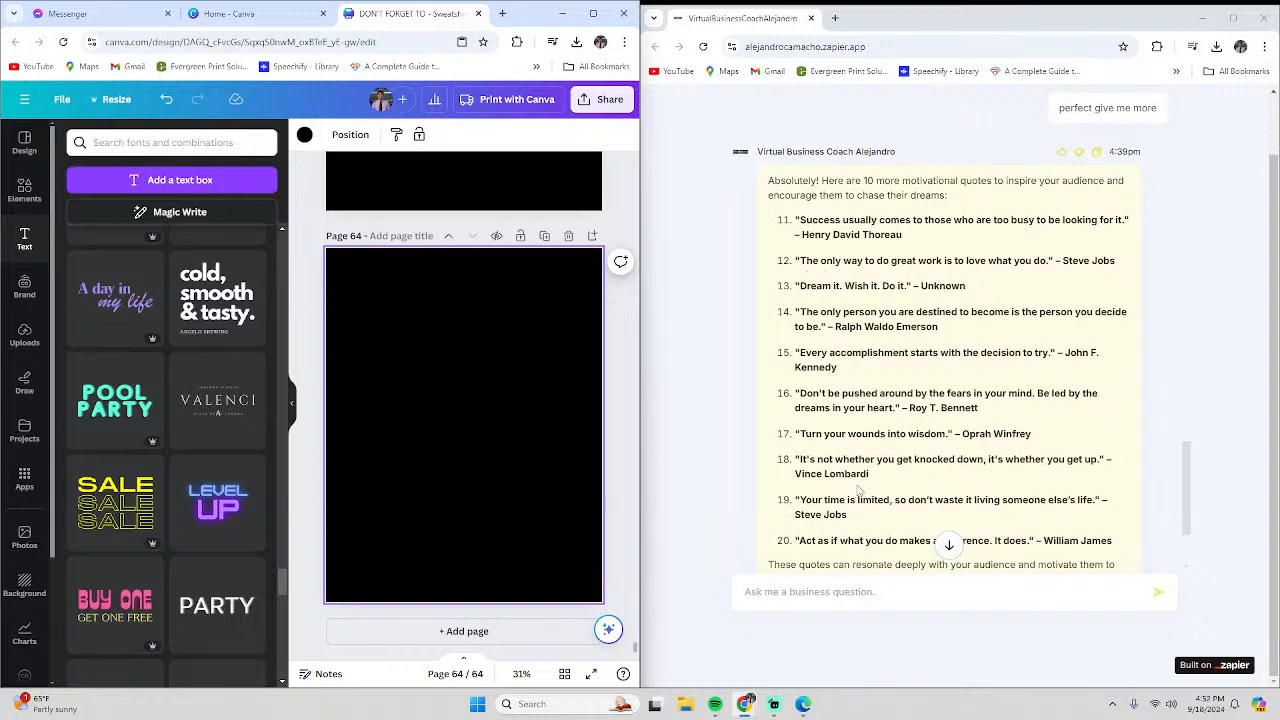
Try to copy the page 63 quote's text onto page 64, and undo the paste
{"action": "scroll", "coordinate": [460, 360], "scroll_direction": "up", "scroll_amount": 2}
{"action": "left_click", "coordinate": [456, 274]}
{"action": "right_click", "coordinate": [456, 274]}
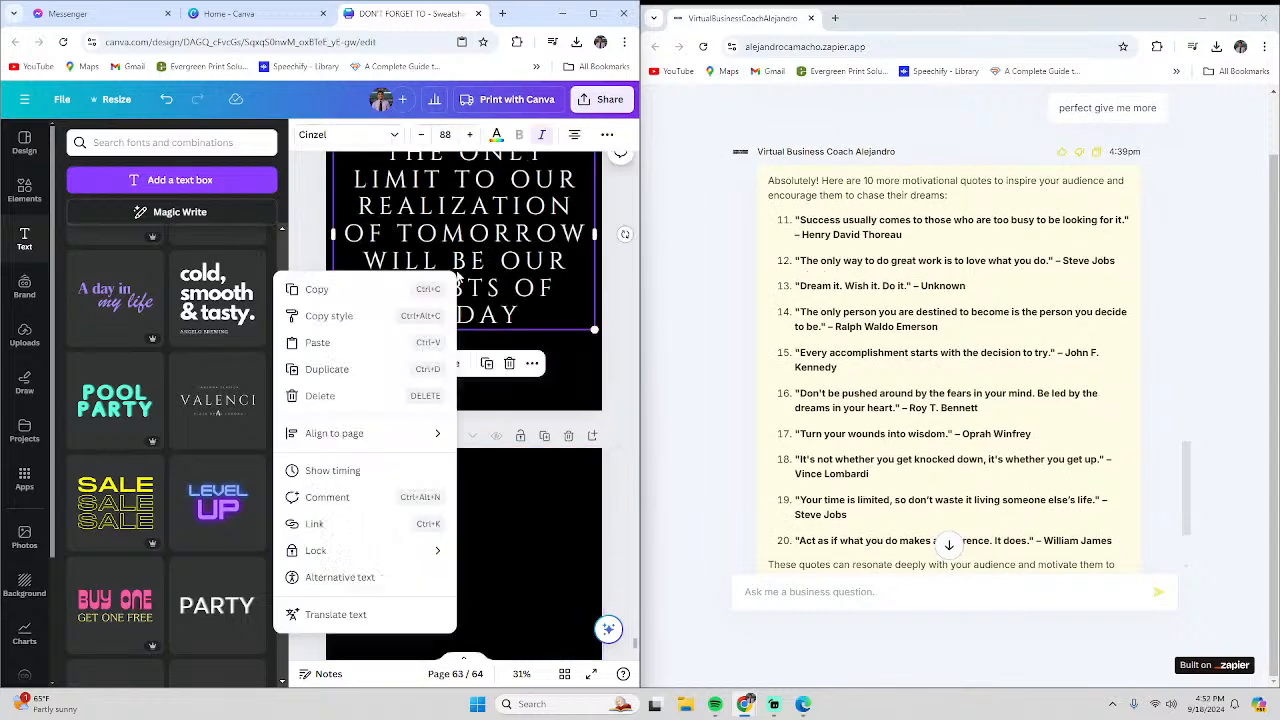
{"action": "left_click", "coordinate": [456, 274]}
{"action": "double_click", "coordinate": [516, 268]}
{"action": "key", "text": "ctrl+c"}
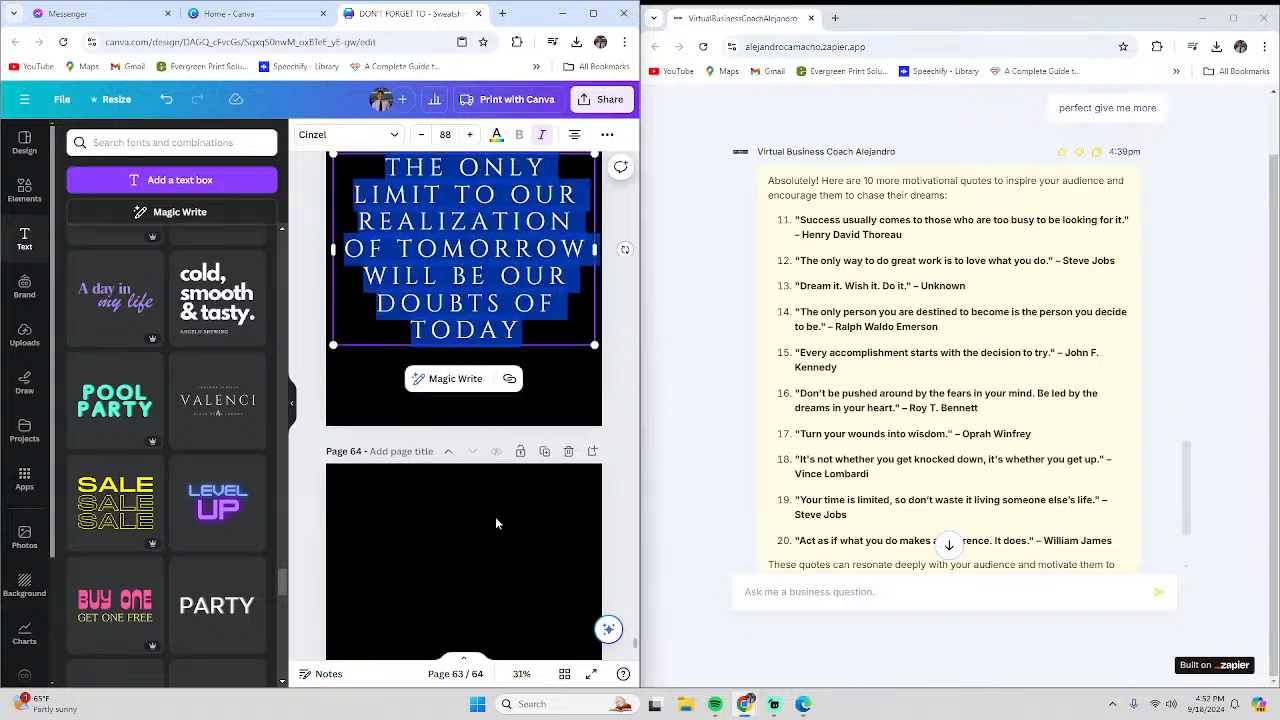
{"action": "scroll", "coordinate": [483, 490], "scroll_direction": "down", "scroll_amount": 3}
{"action": "key", "text": "ctrl+v"}
{"action": "key", "text": "ctrl+z"}
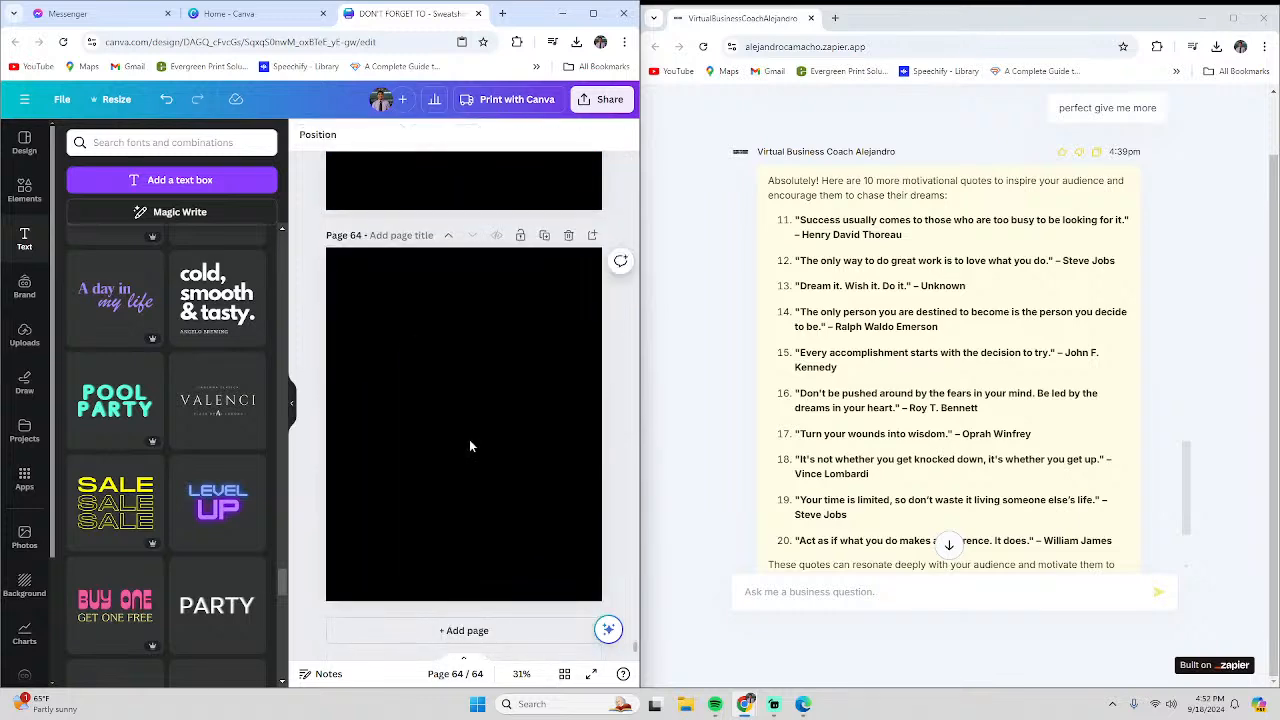
Copy the quote's text box from page 63 and paste it onto page 64
{"action": "scroll", "coordinate": [475, 440], "scroll_direction": "up", "scroll_amount": 4}
{"action": "left_click", "coordinate": [485, 430]}
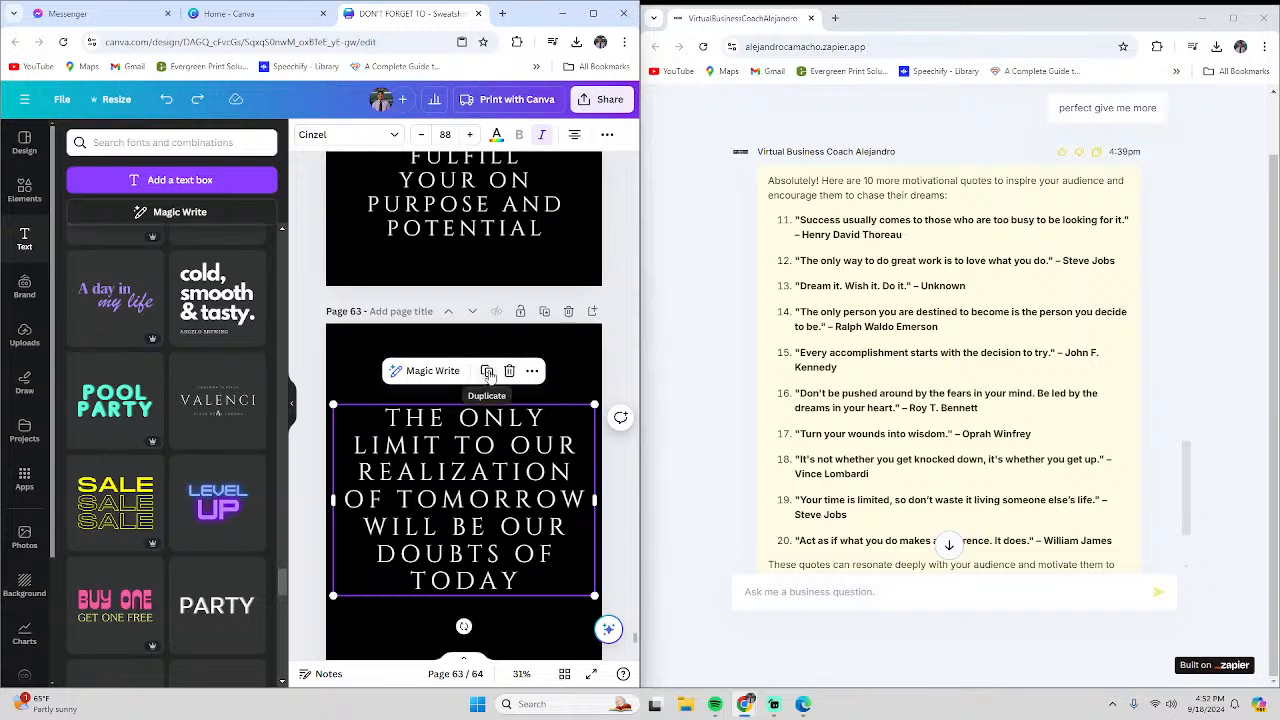
{"action": "right_click", "coordinate": [483, 392]}
{"action": "left_click", "coordinate": [341, 343]}
{"action": "scroll", "coordinate": [446, 521], "scroll_direction": "down", "scroll_amount": 5}
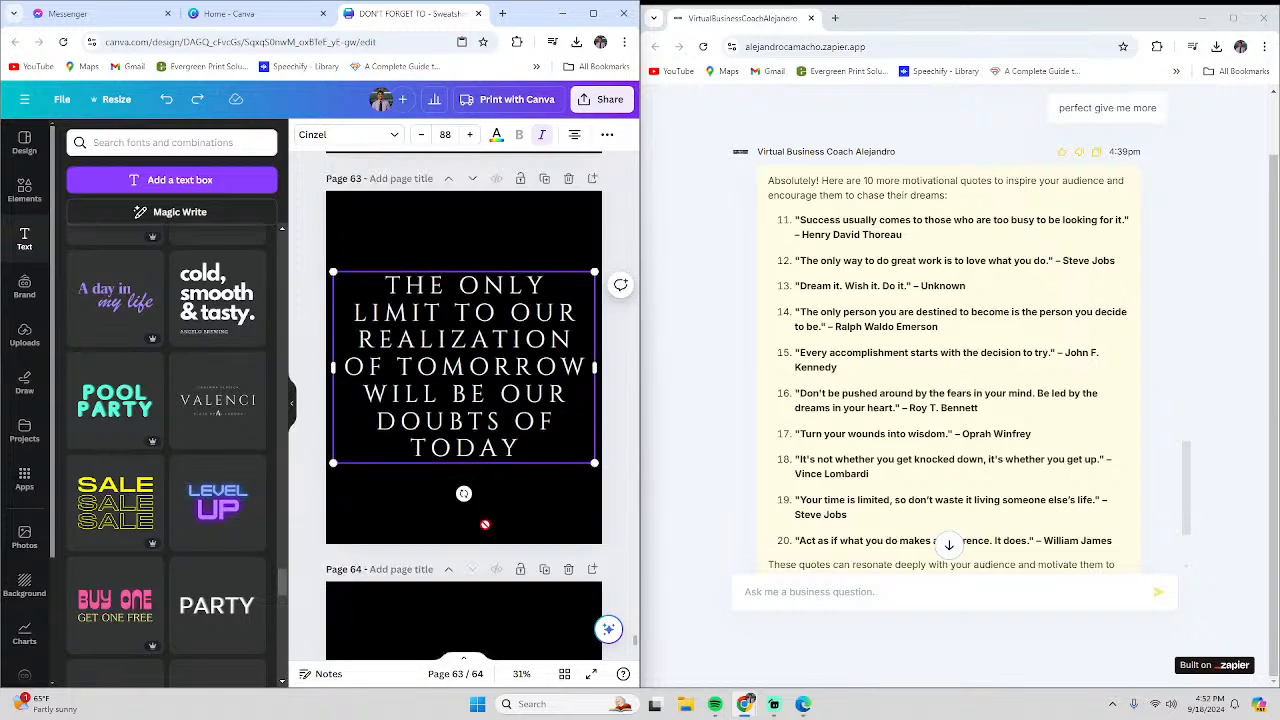
{"action": "right_click", "coordinate": [446, 521]}
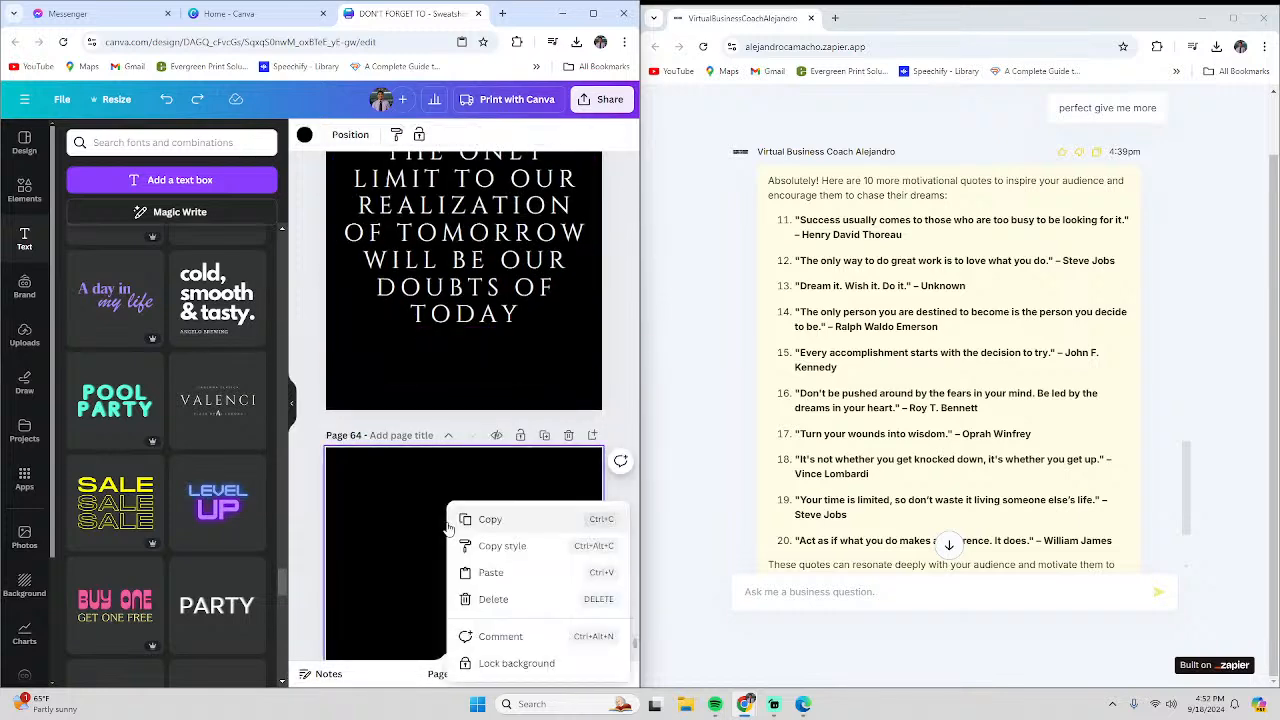
{"action": "left_click", "coordinate": [490, 572]}
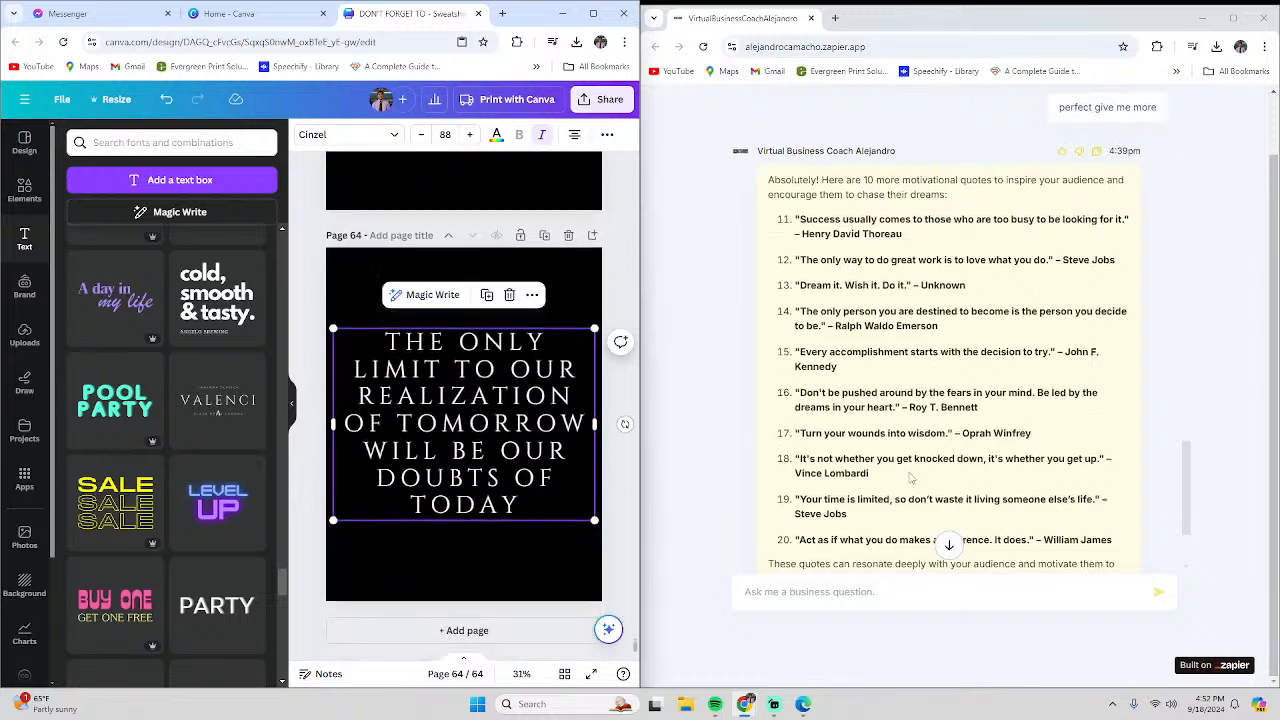
Replace the pasted quote on page 64 with "YOUR TIME IS LIMITED,"
{"action": "scroll", "coordinate": [913, 479], "scroll_direction": "down", "scroll_amount": 1}
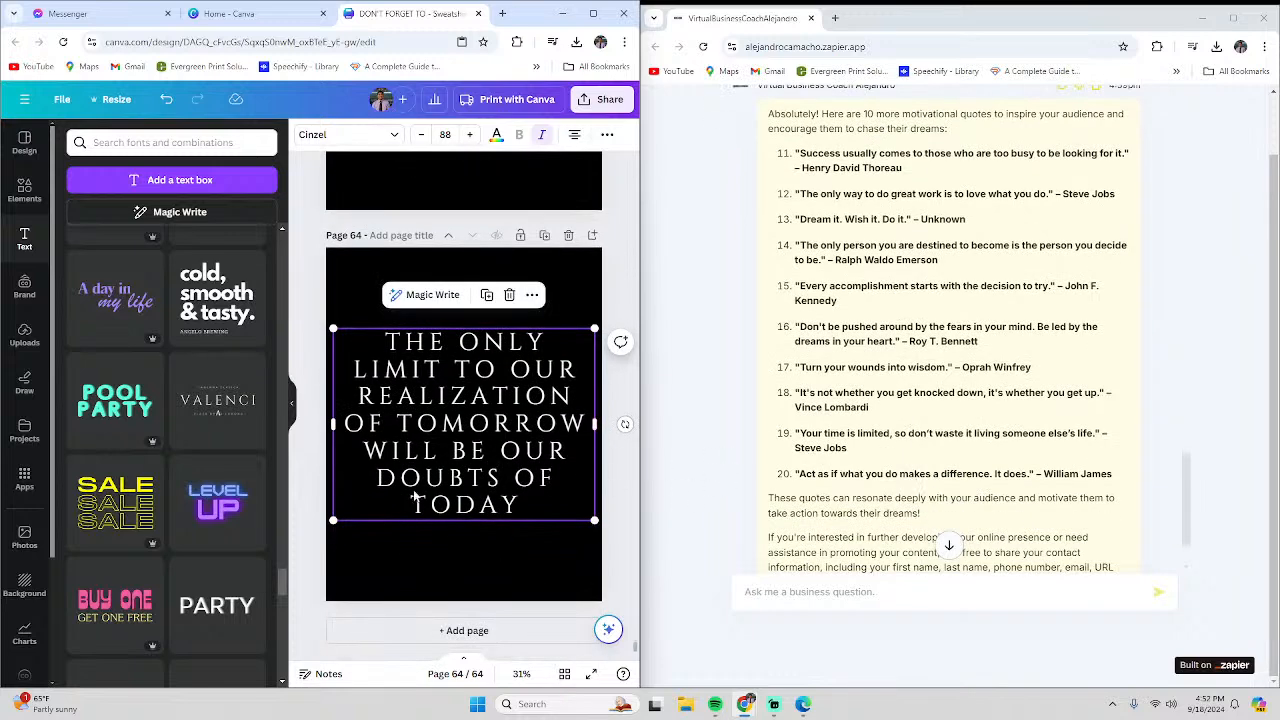
{"action": "double_click", "coordinate": [416, 455]}
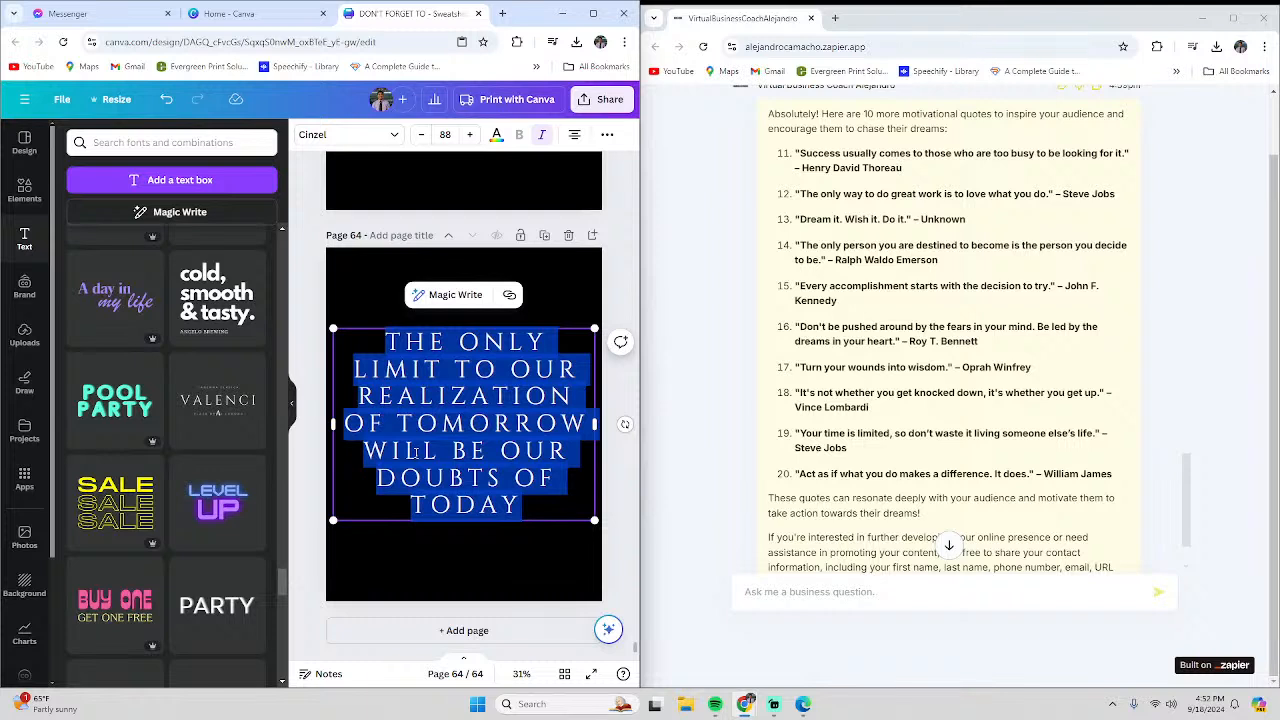
{"action": "type", "text": "YOUR TIME"}
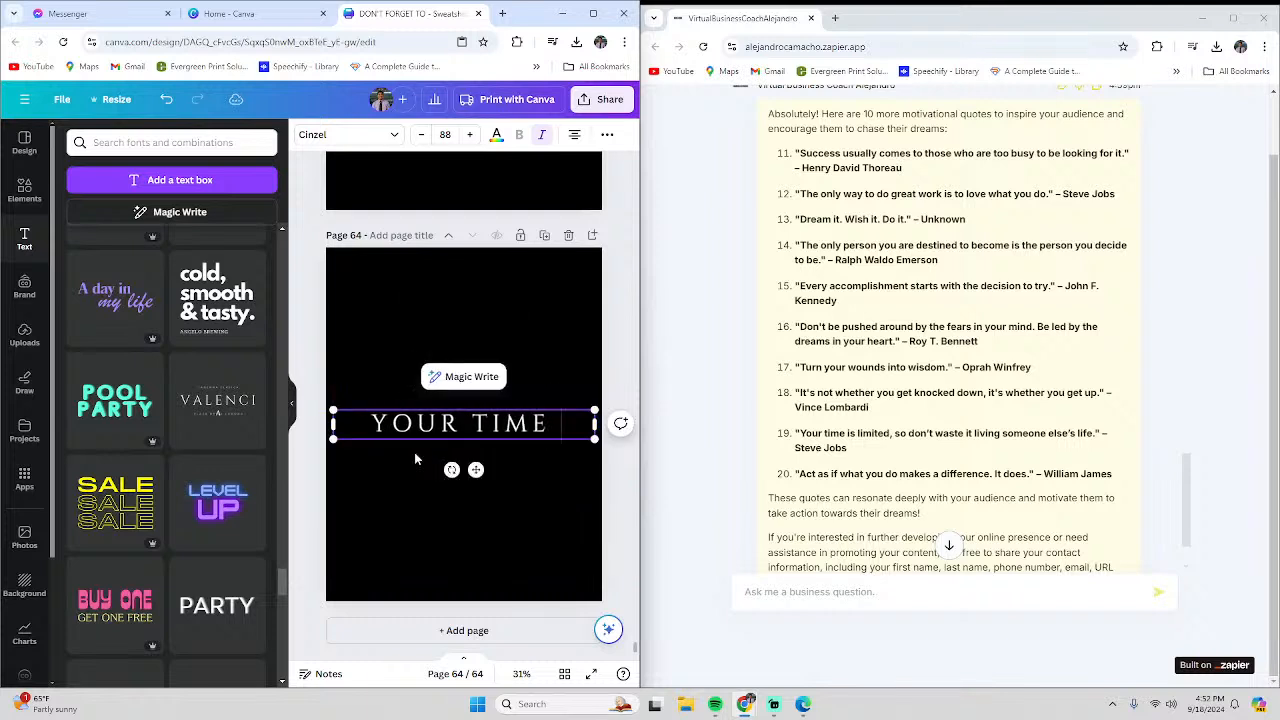
{"action": "type", "text": " IS LIMITED, "}
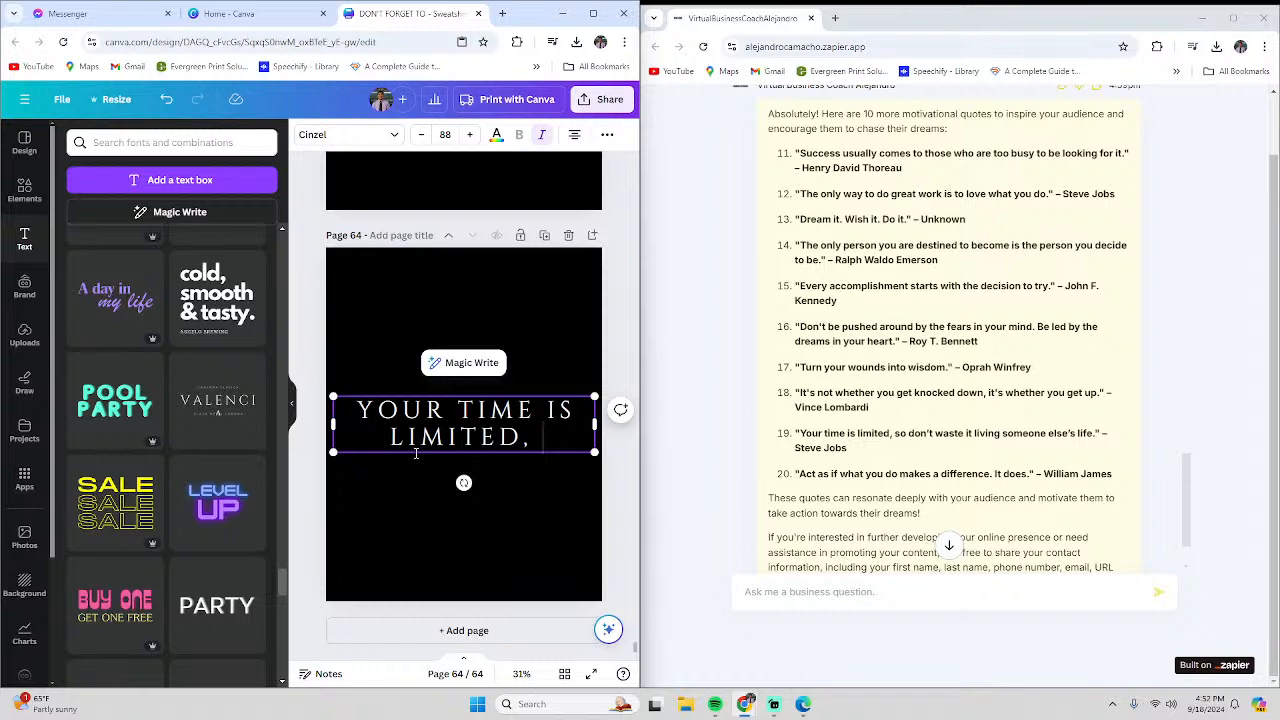
Complete the page 64 quote with "SO DONT WASTE IT LIVING SOMEONE ELSE'S LIFE."
{"action": "type", "text": "SO DON"}
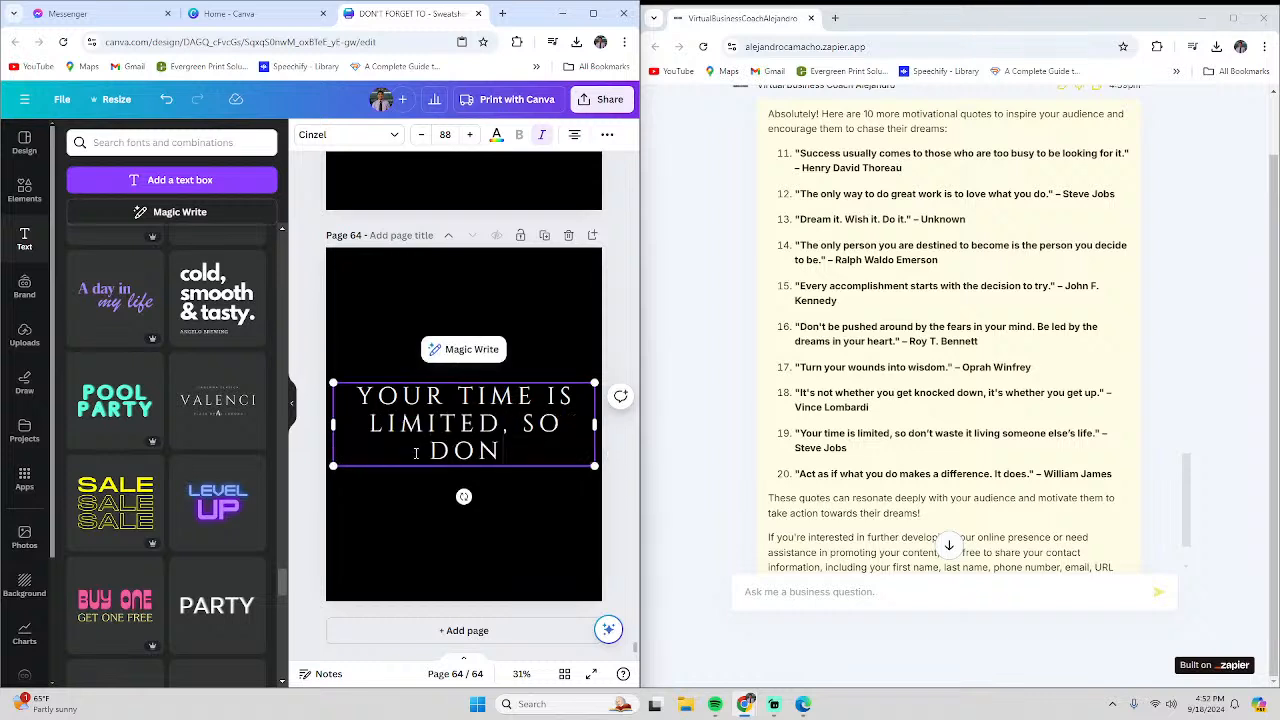
{"action": "type", "text": "T"}
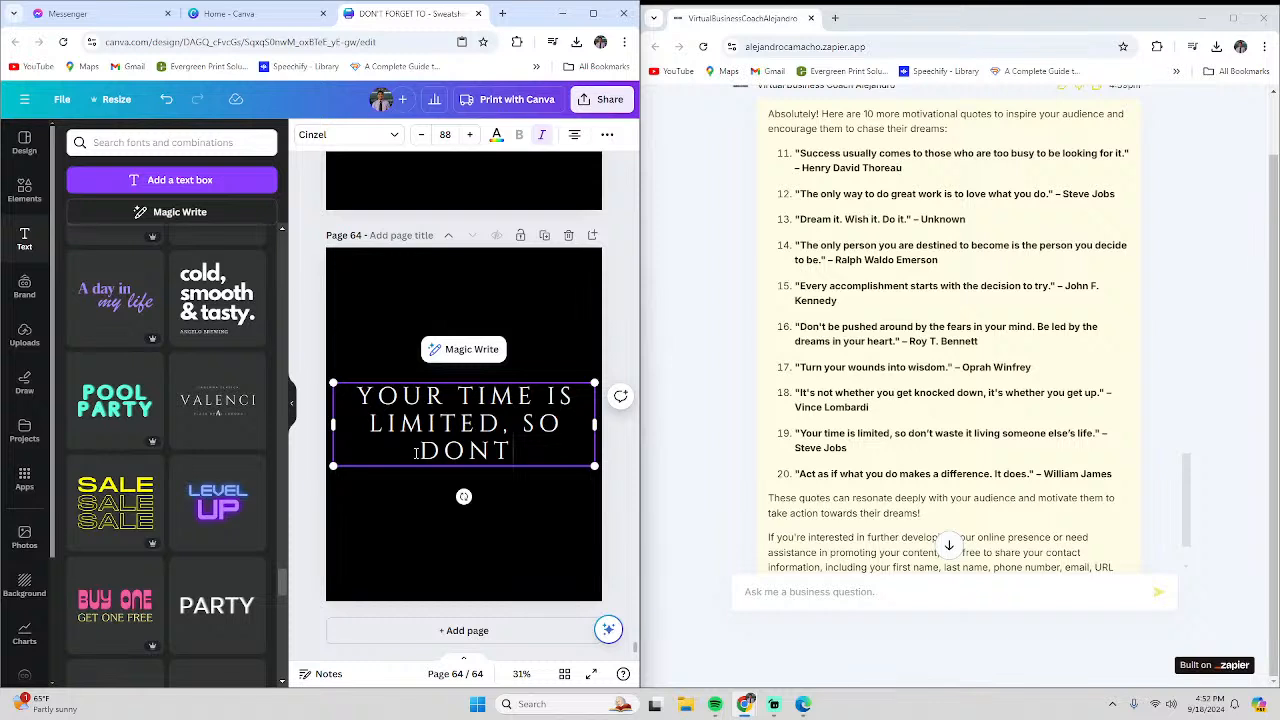
{"action": "type", "text": " WAST"}
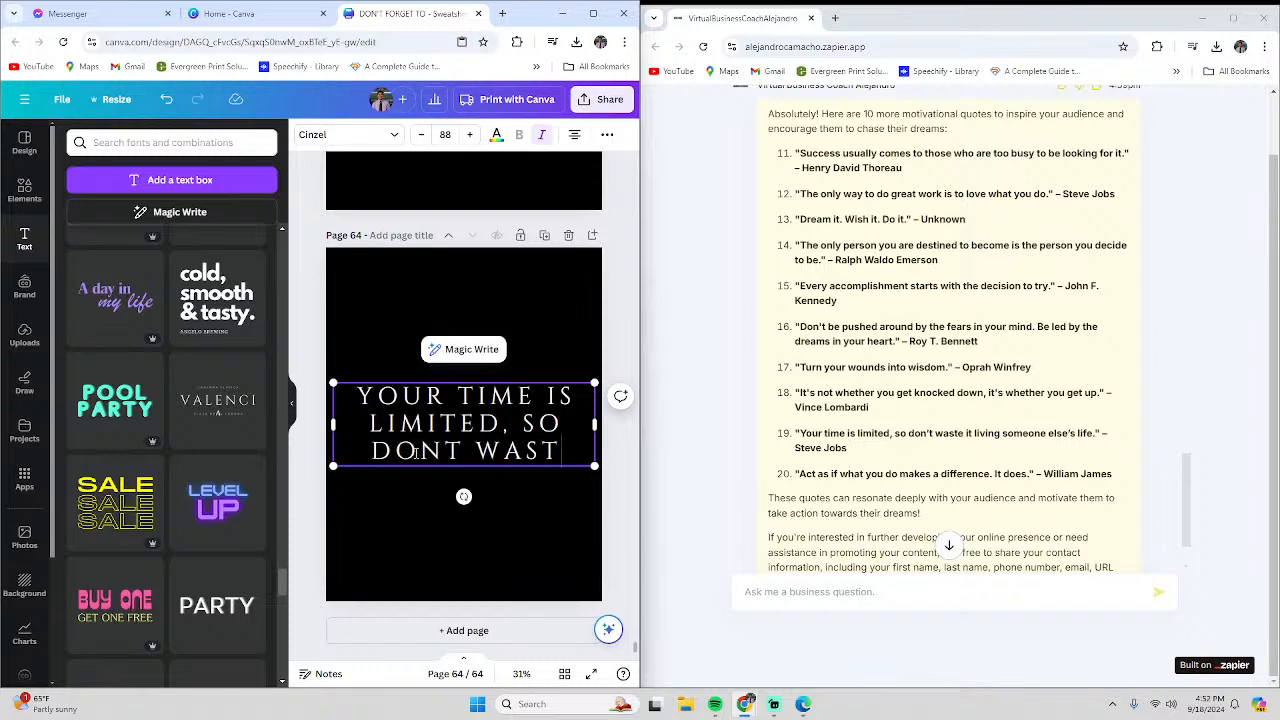
{"action": "type", "text": "E IT LIVI"}
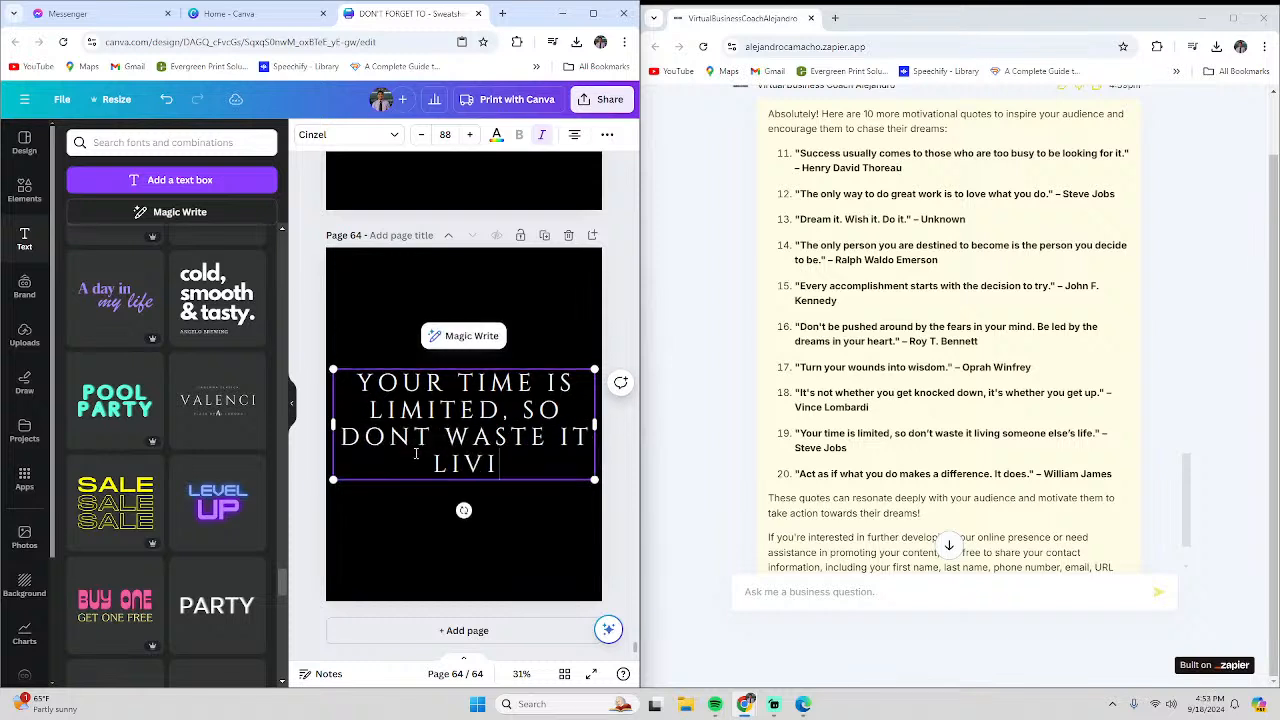
{"action": "type", "text": "NG SOMO"}
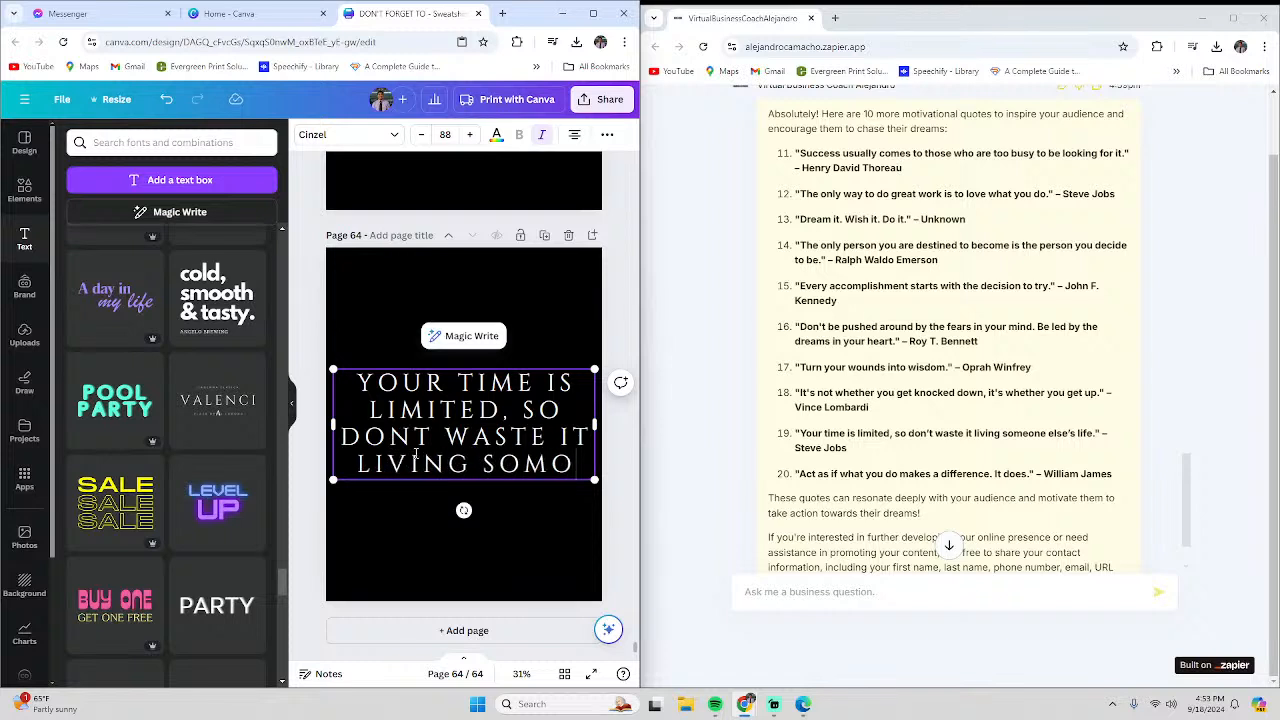
{"action": "key", "text": "BackSpace"}
{"action": "type", "text": "EONE"}
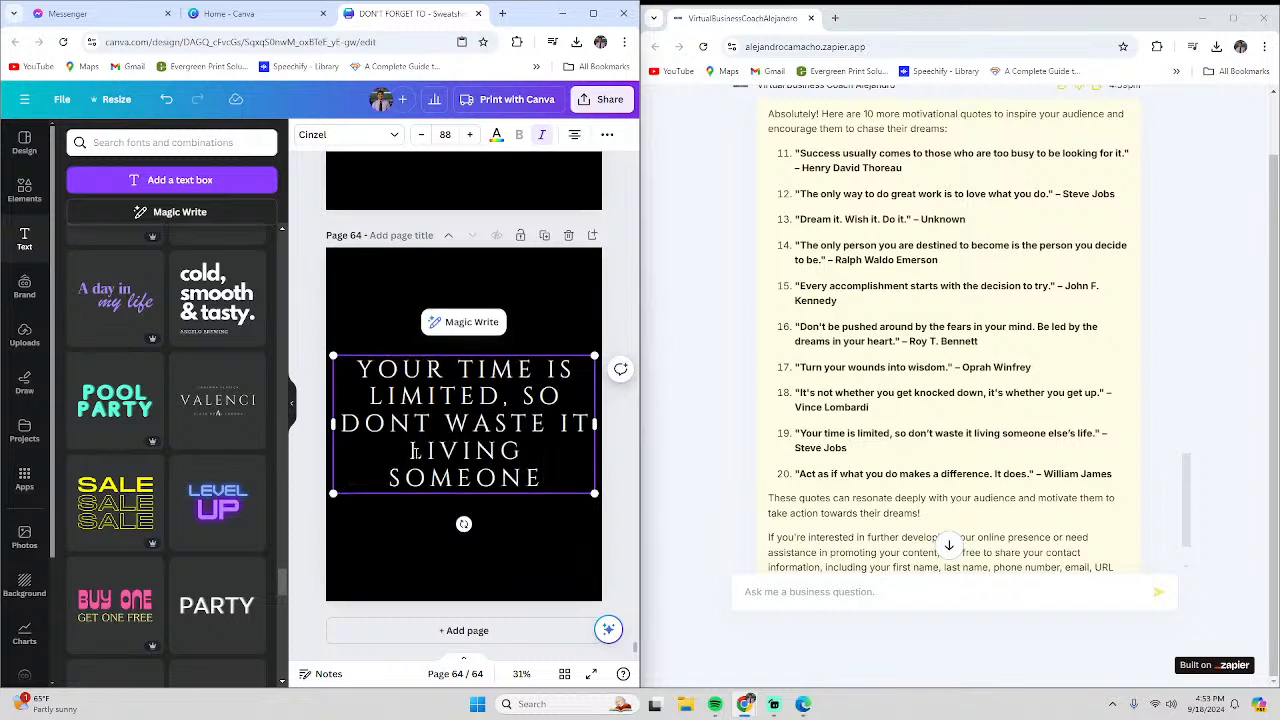
{"action": "type", "text": " ELSE"}
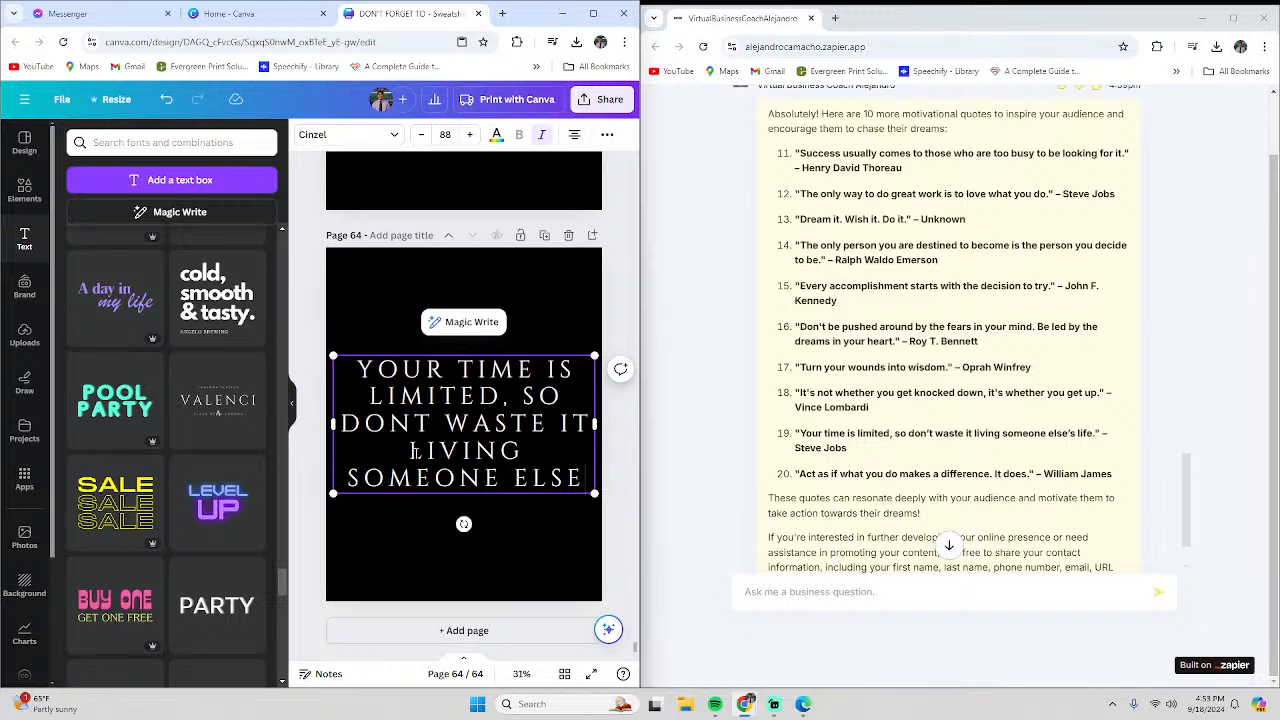
{"action": "type", "text": "S"}
{"action": "key", "text": "BackSpace"}
{"action": "type", "text": "'S LIFE"}
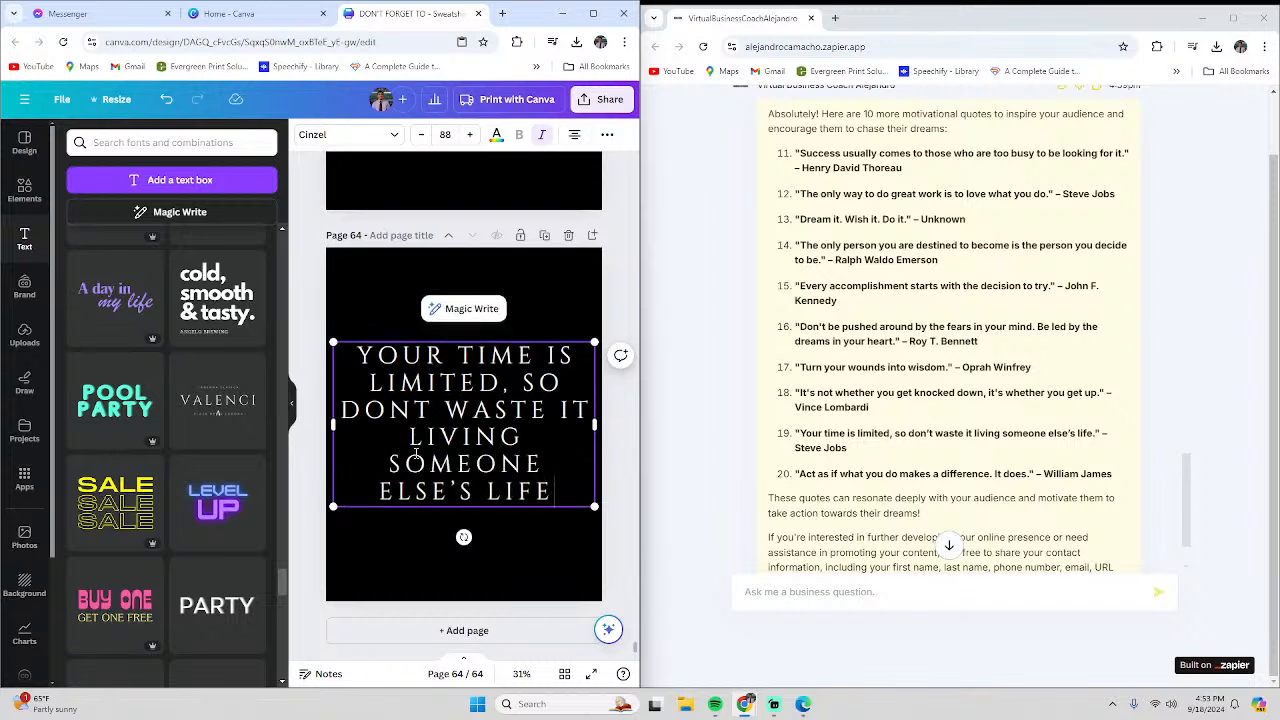
{"action": "type", "text": "."}
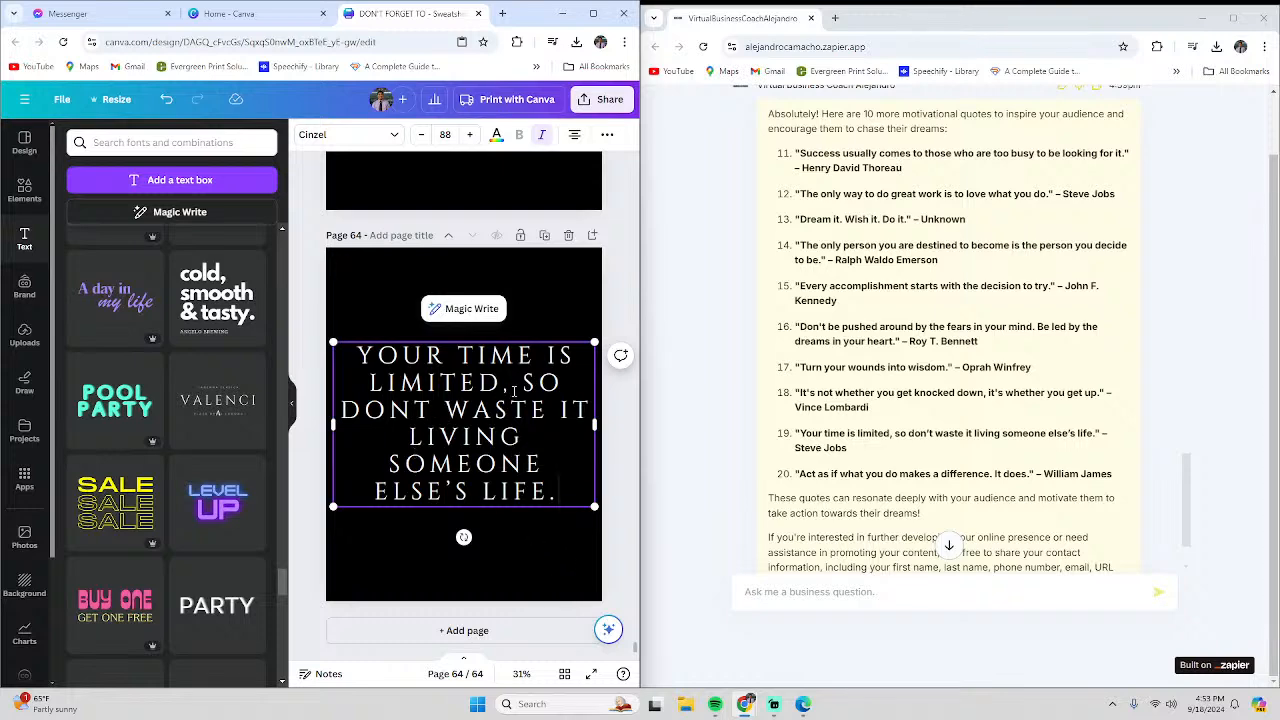
{"action": "key", "text": "ctrl+a"}
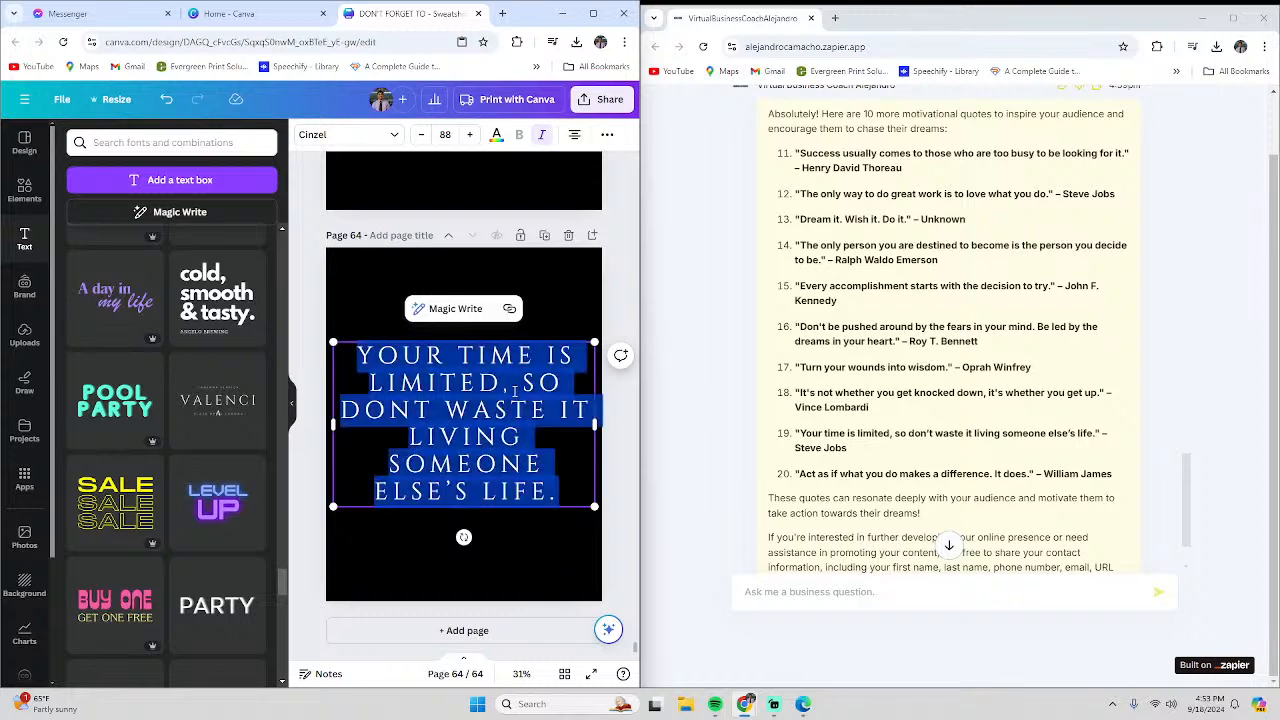
{"action": "left_click", "coordinate": [511, 580]}
{"action": "left_click_drag", "start_coordinate": [488, 483], "coordinate": [490, 483]}
{"action": "left_click", "coordinate": [533, 557]}
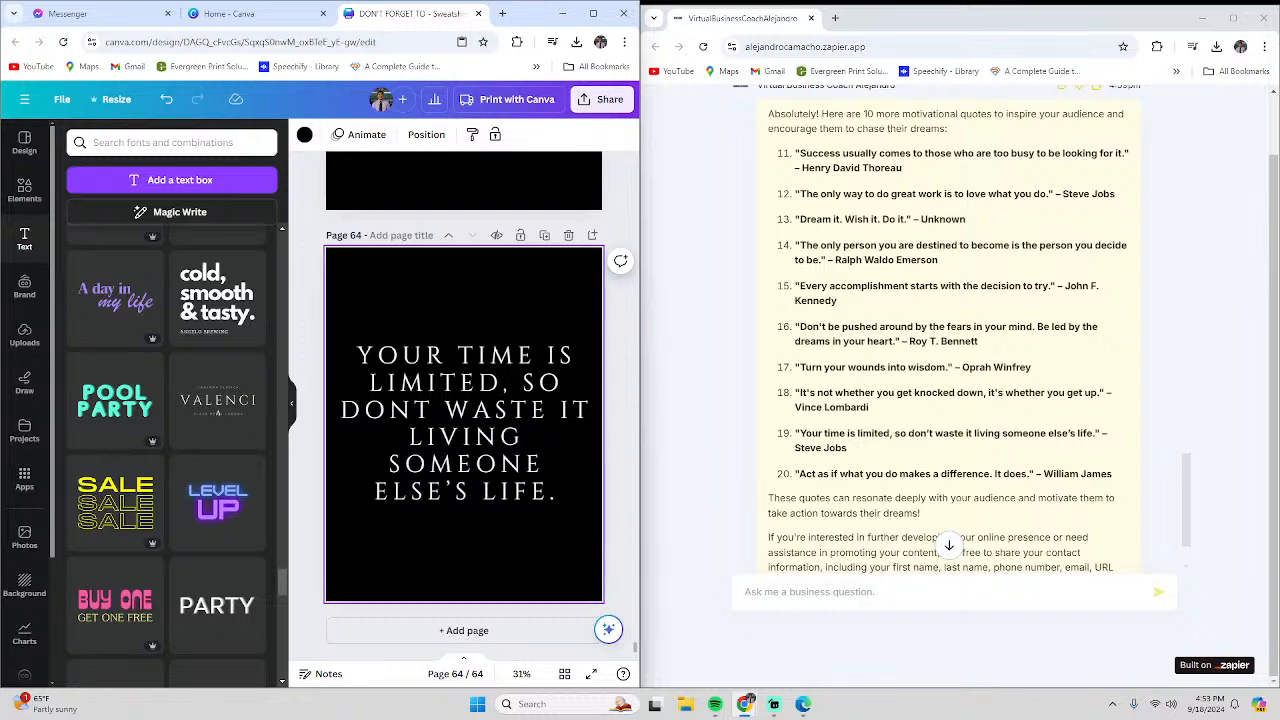
Hide the font combinations panel to give the page 64 design more room
{"action": "scroll", "coordinate": [250, 405], "scroll_direction": "down", "scroll_amount": 3}
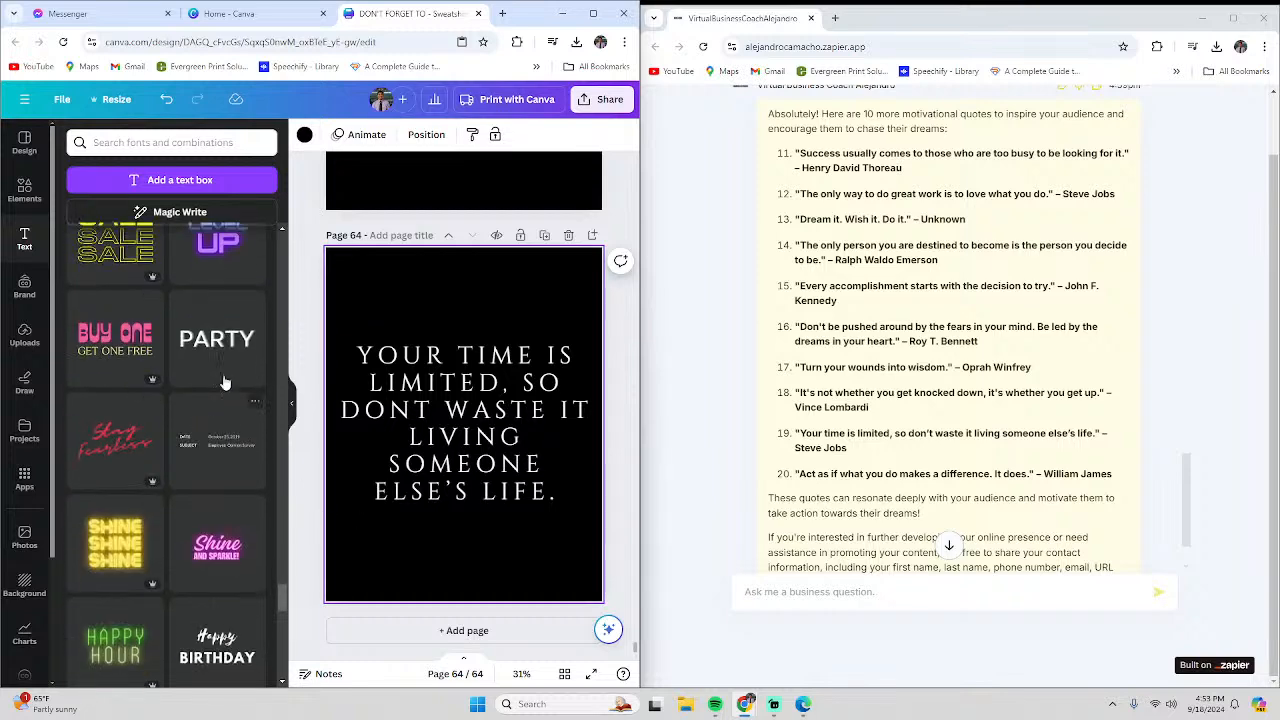
{"action": "left_click", "coordinate": [292, 408]}
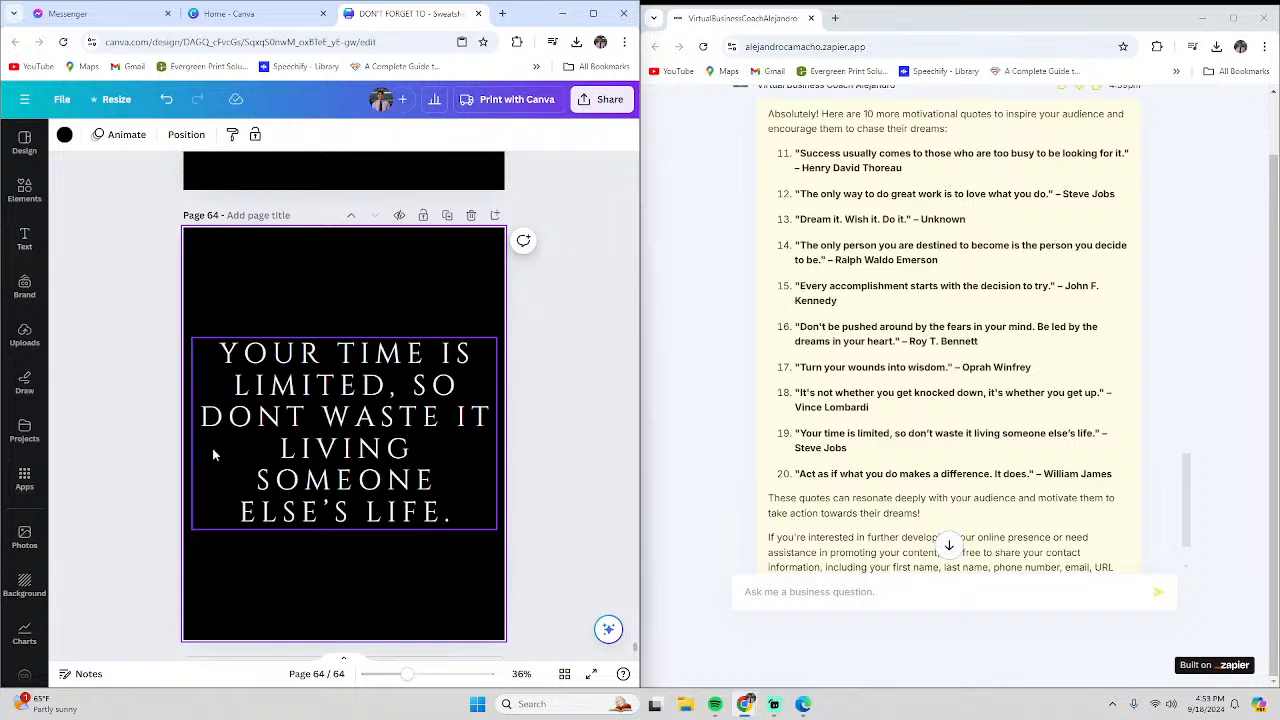
{"action": "scroll", "coordinate": [570, 435], "scroll_direction": "up", "scroll_amount": 2}
{"action": "scroll", "coordinate": [560, 445], "scroll_direction": "down", "scroll_amount": 3}
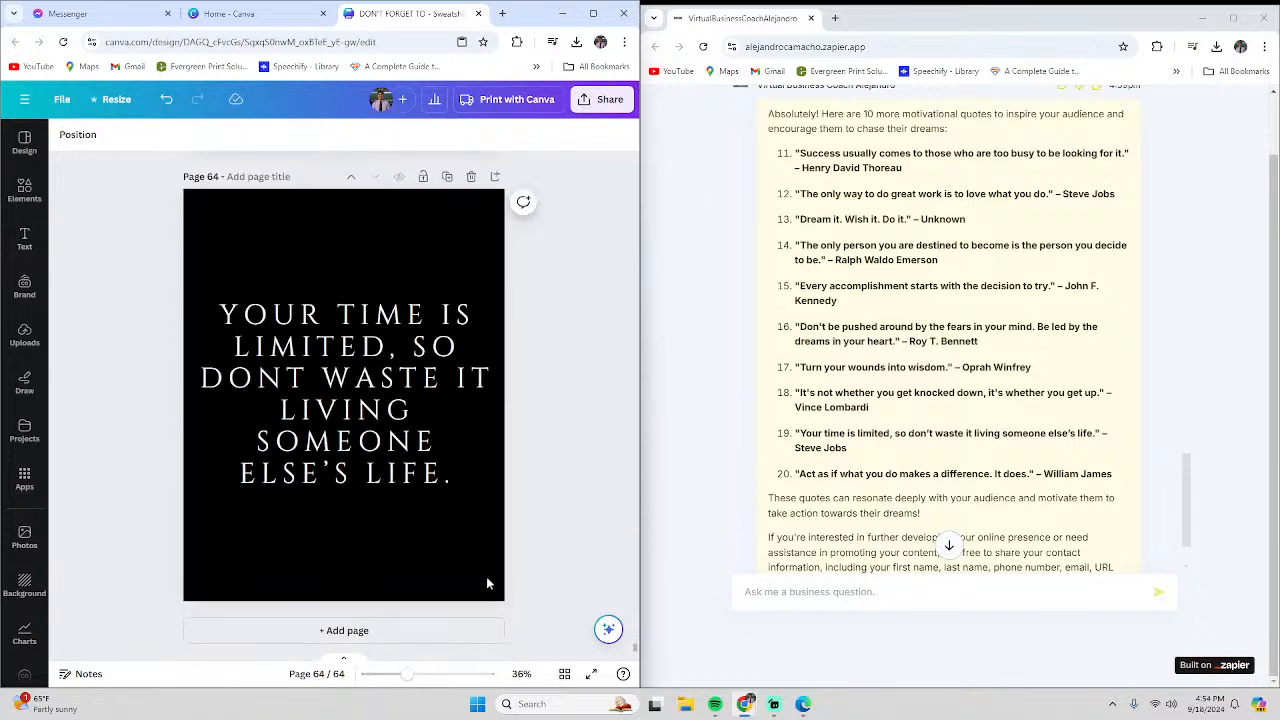
Duplicate page 64 as page 65 and select all text in the copied quote
{"action": "left_click", "coordinate": [447, 176]}
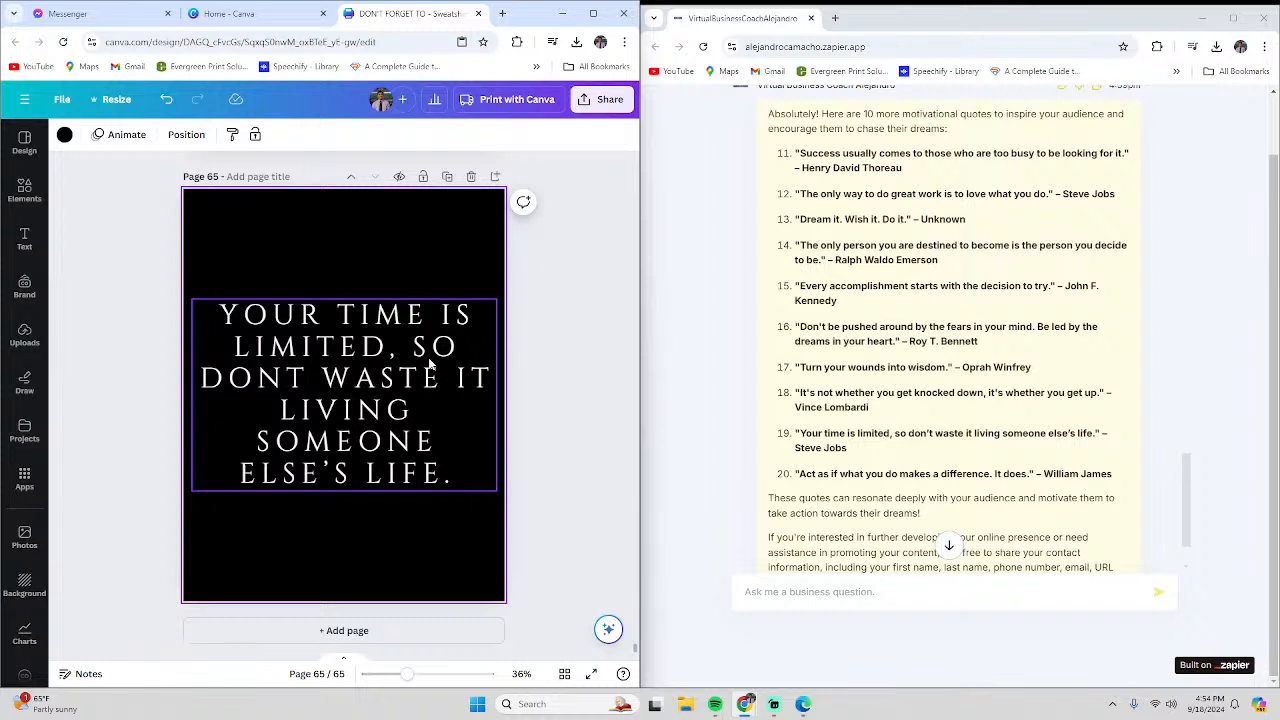
{"action": "left_click", "coordinate": [398, 404]}
{"action": "left_click", "coordinate": [396, 404]}
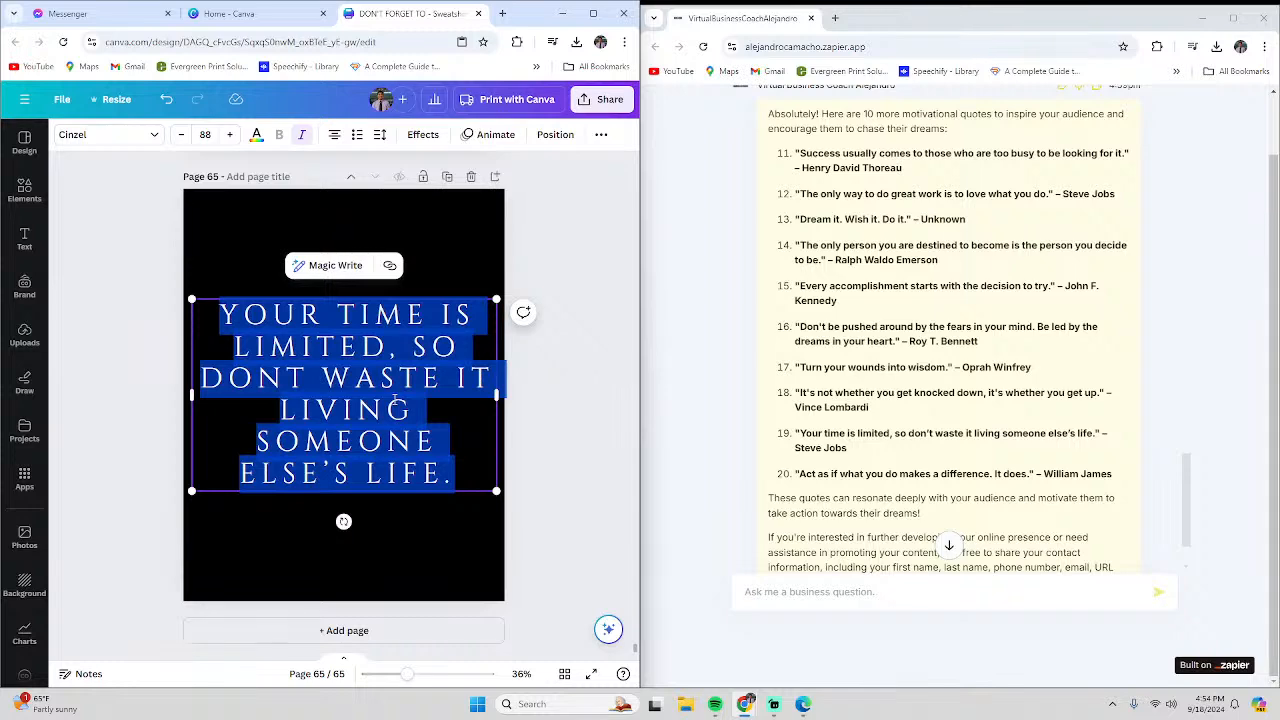
Begin a new request to the business coach chatbot with "more quotes that"
{"action": "scroll", "coordinate": [1055, 330], "scroll_direction": "down", "scroll_amount": 2}
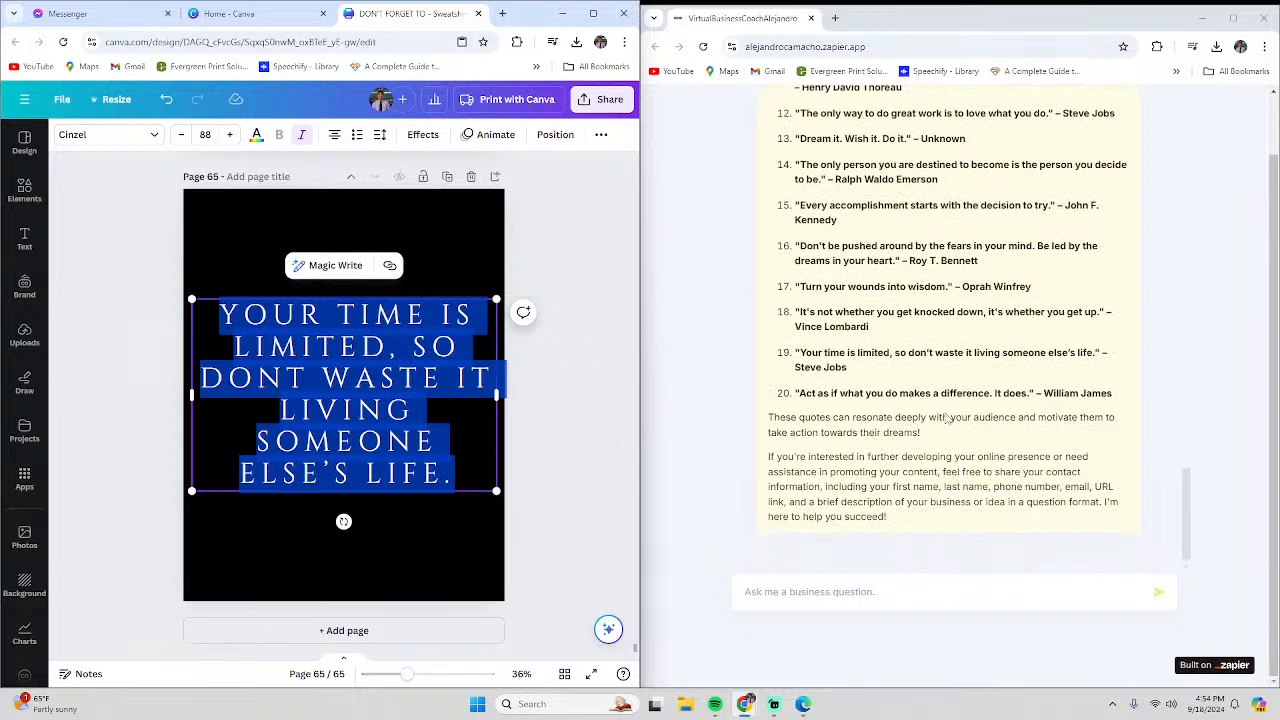
{"action": "left_click", "coordinate": [865, 592]}
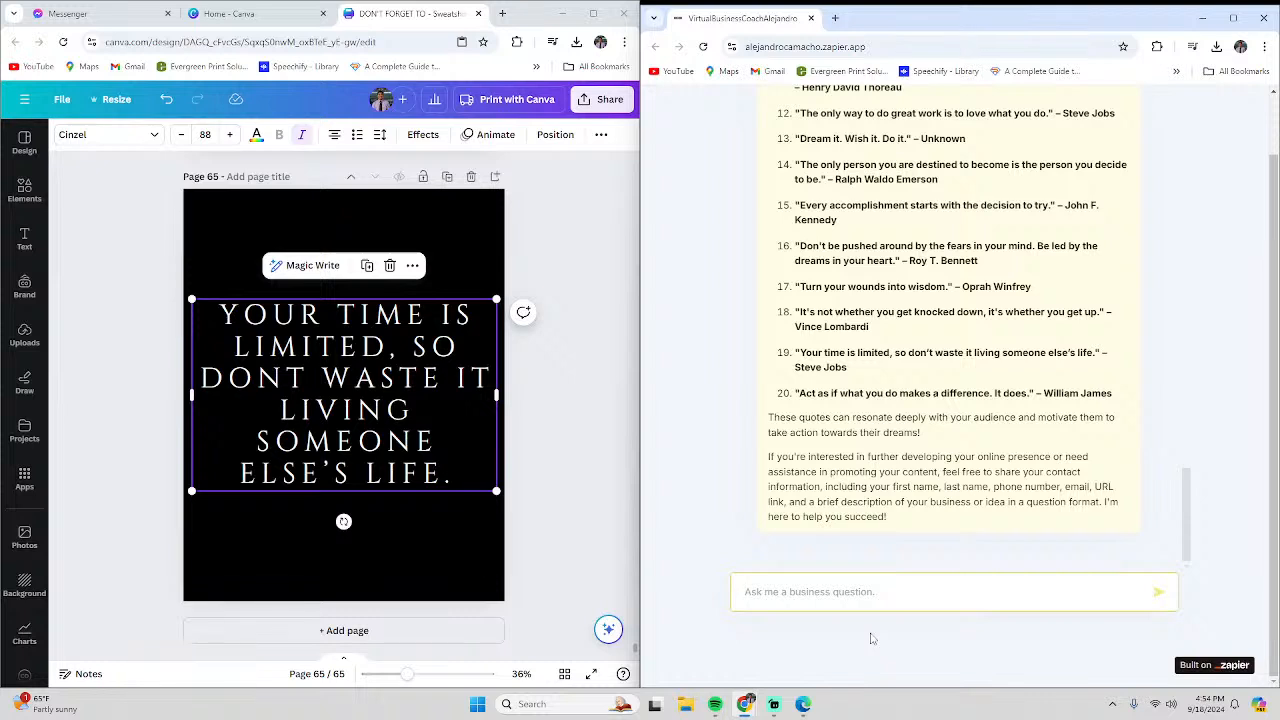
{"action": "type", "text": "more quo"}
{"action": "key", "text": "BackSpace"}
{"action": "key", "text": "BackSpace"}
{"action": "type", "text": "uor"}
{"action": "type", "text": "es that d"}
{"action": "key", "text": "BackSpace"}
{"action": "type", "text": "take cha"}
{"action": "key", "text": "BackSpace"}
{"action": "key", "text": "BackSpace"}
{"action": "key", "text": "BackSpace"}
{"action": "key", "text": "BackSpace"}
{"action": "key", "text": "BackSpace"}
{"action": "key", "text": "BackSpace"}
{"action": "key", "text": "BackSpace"}
Complete the chatbot request with "are also stoic give me 50 quotes" and send it
{"action": "type", "text": "are also so"}
{"action": "key", "text": "BackSpace"}
{"action": "type", "text": "toic give me"}
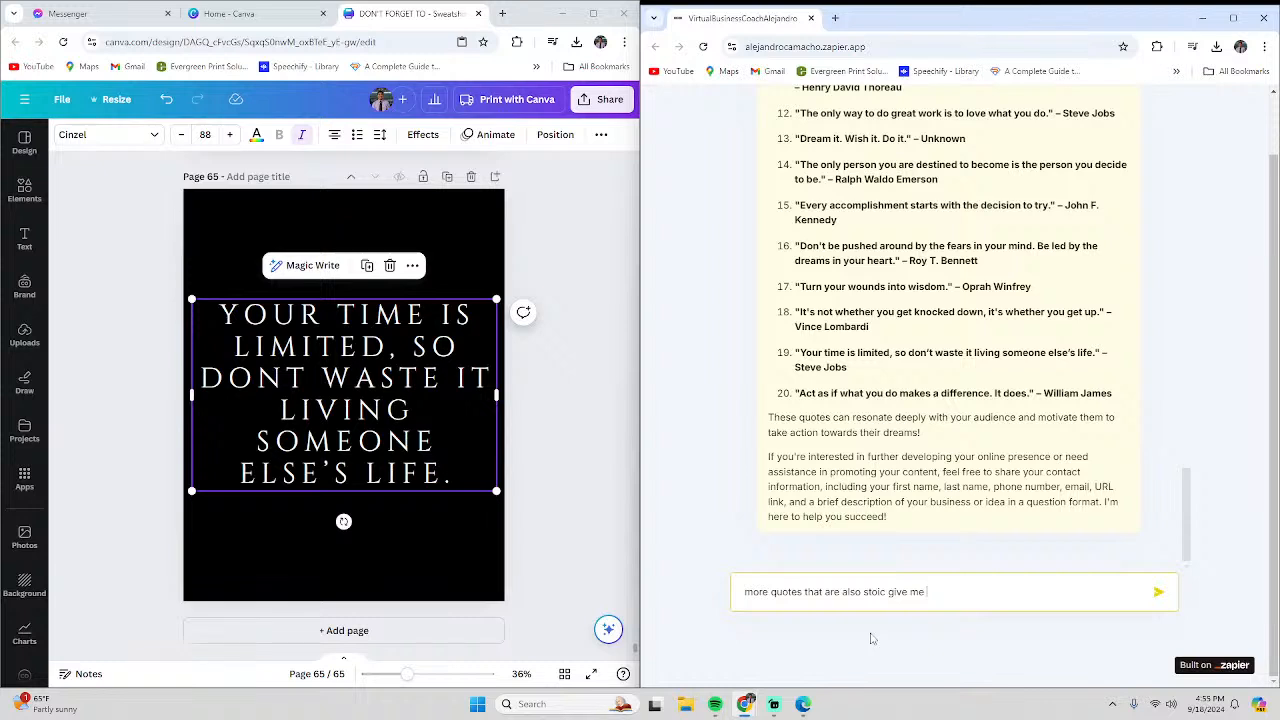
{"action": "type", "text": "20"}
{"action": "key", "text": "BackSpace"}
{"action": "key", "text": "BackSpace"}
{"action": "type", "text": "40"}
{"action": "key", "text": "BackSpace"}
{"action": "type", "text": "50 quotes"}
{"action": "key", "text": "Return"}
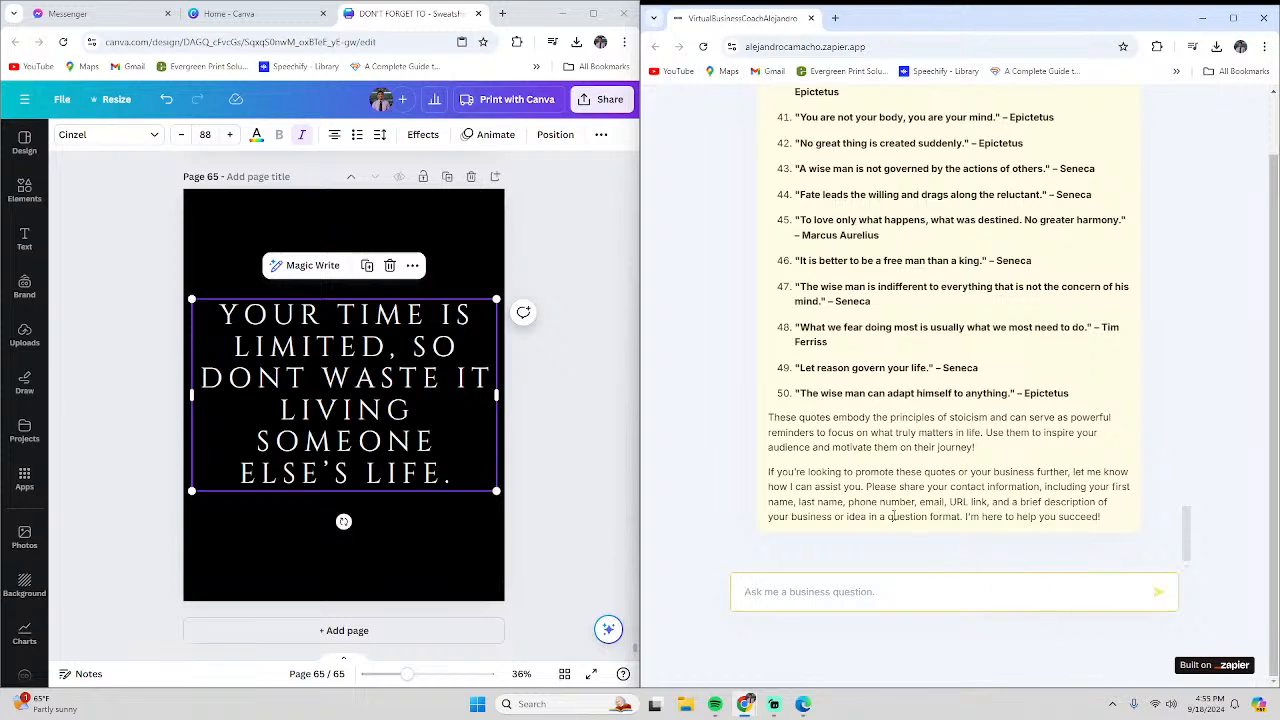
Look back through the chatbot's stoic quotes and duplicate page 65 as page 66
{"action": "scroll", "coordinate": [893, 516], "scroll_direction": "up", "scroll_amount": 5}
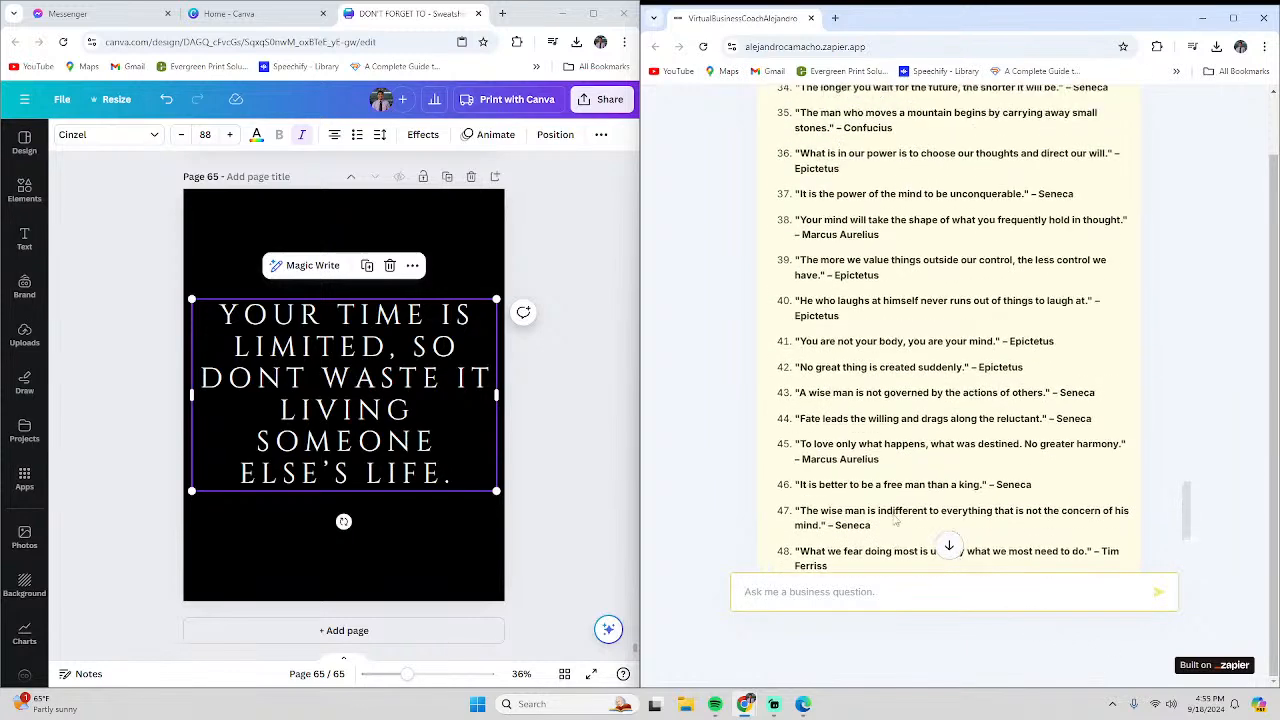
{"action": "scroll", "coordinate": [896, 518], "scroll_direction": "up", "scroll_amount": 5}
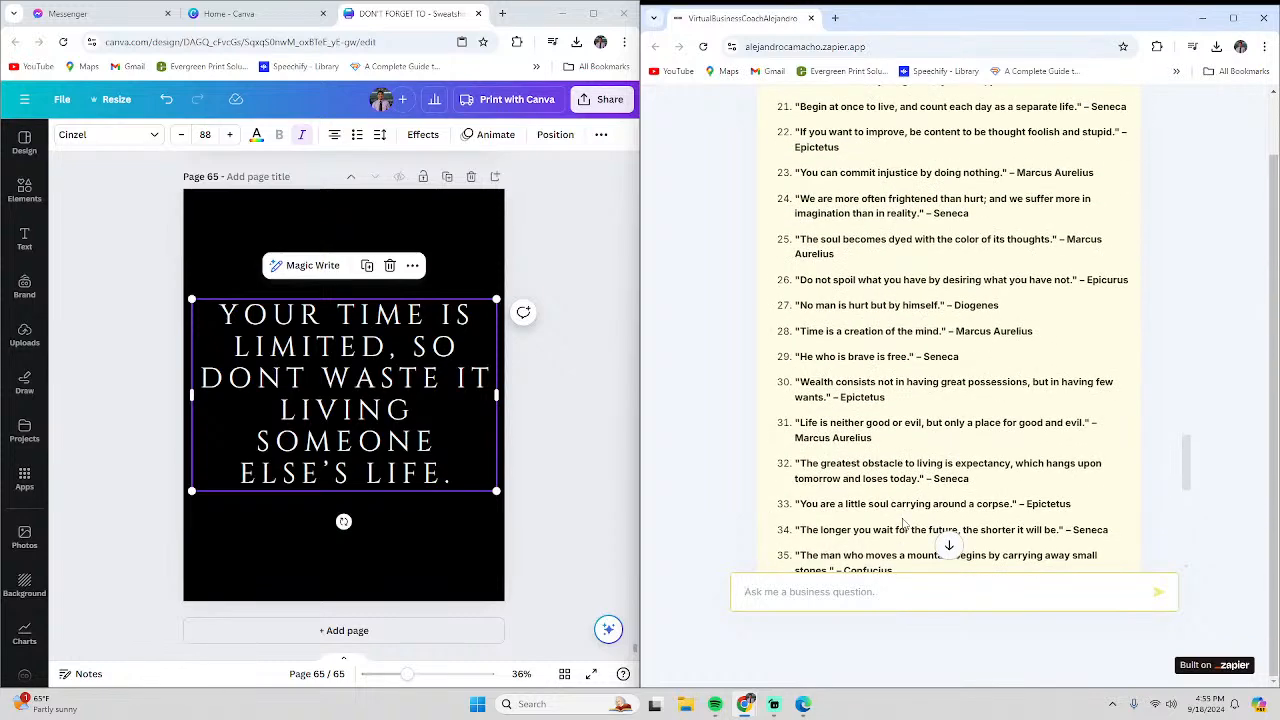
{"action": "scroll", "coordinate": [897, 522], "scroll_direction": "up", "scroll_amount": 2}
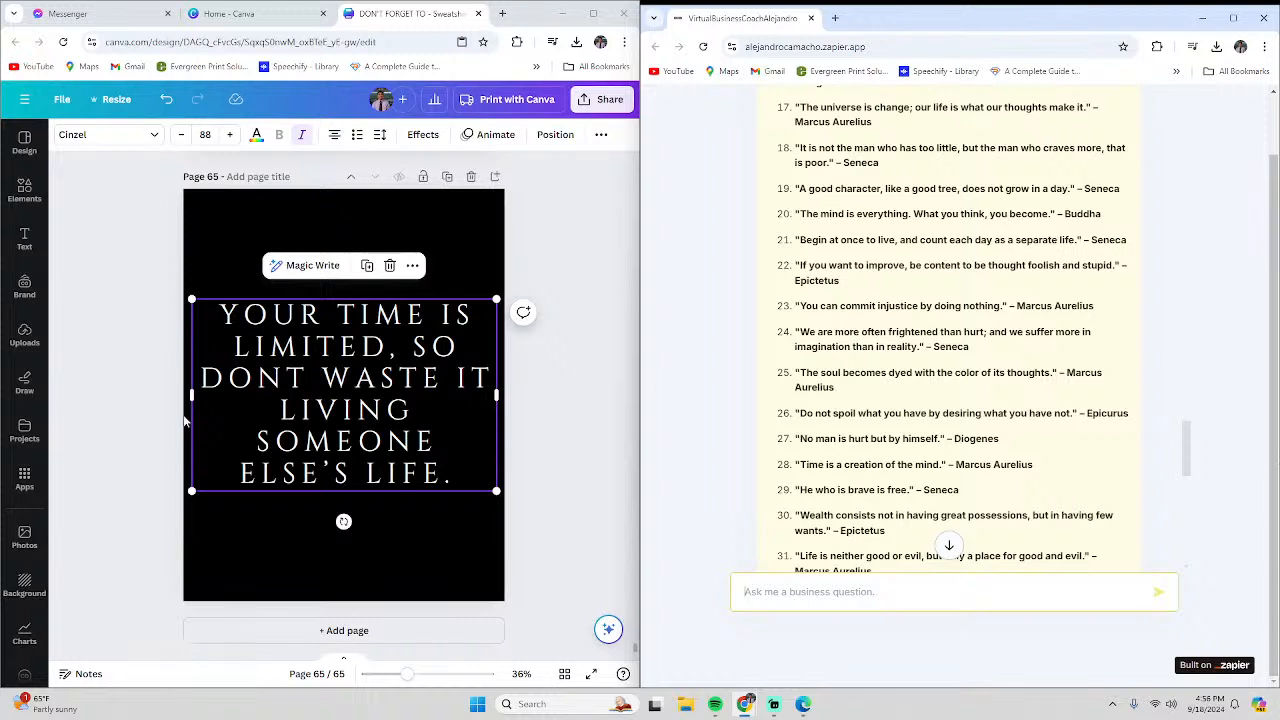
{"action": "left_click", "coordinate": [448, 177]}
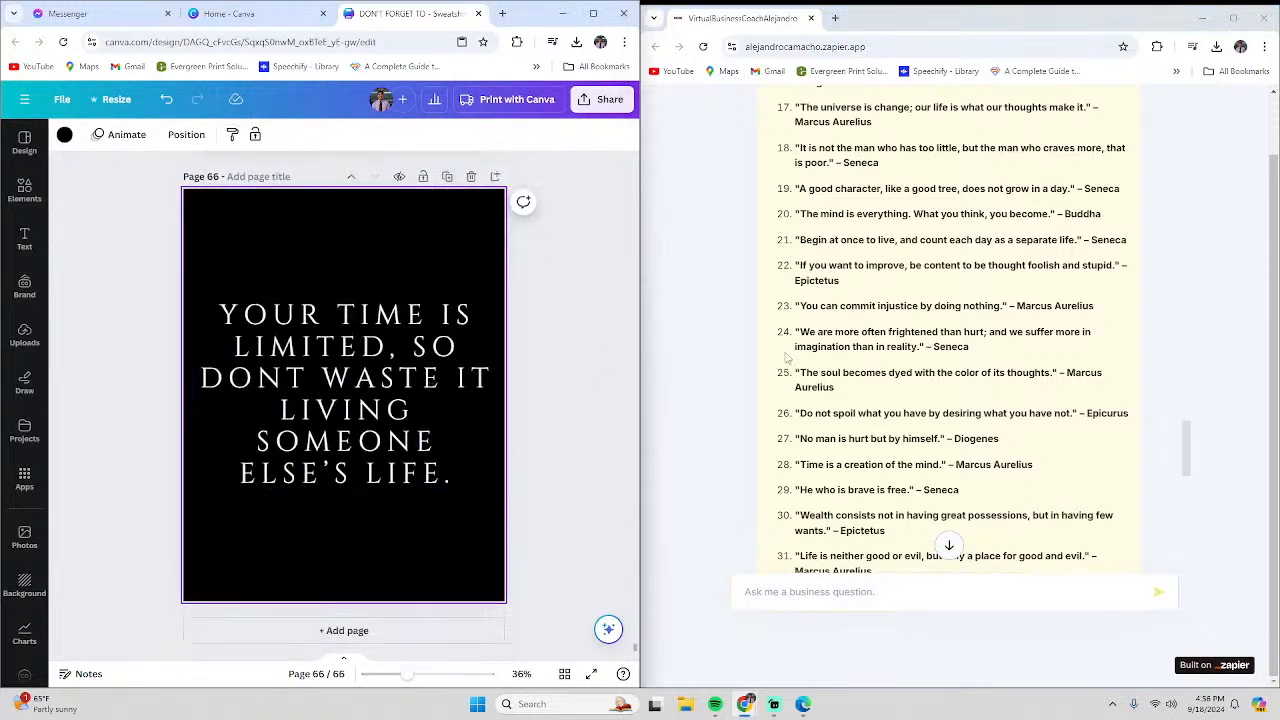
Replace page 65's quote text with the chatbot's stoic quote "WE SUFFER MORE OFTEN IN IMAGINATION THAN IN REALITY"
{"action": "scroll", "coordinate": [516, 469], "scroll_direction": "up", "scroll_amount": 8}
{"action": "scroll", "coordinate": [516, 469], "scroll_direction": "down", "scroll_amount": 4}
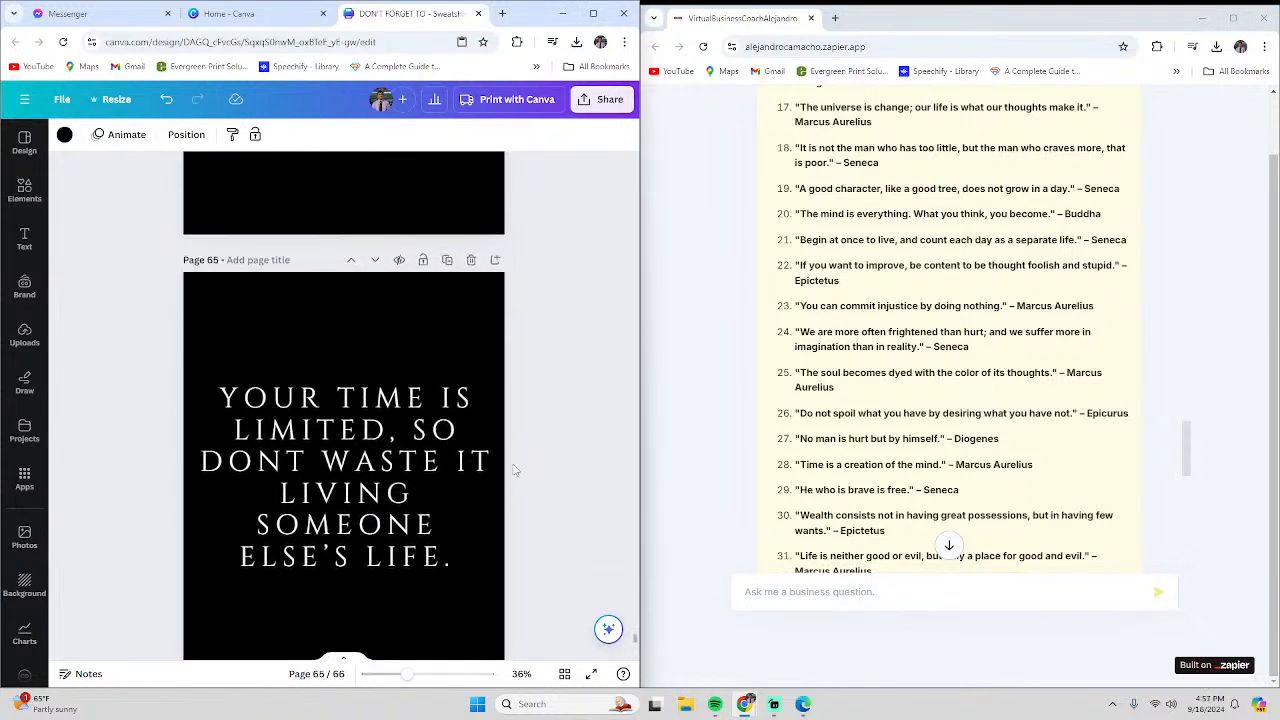
{"action": "left_click", "coordinate": [417, 423]}
{"action": "left_click", "coordinate": [417, 423]}
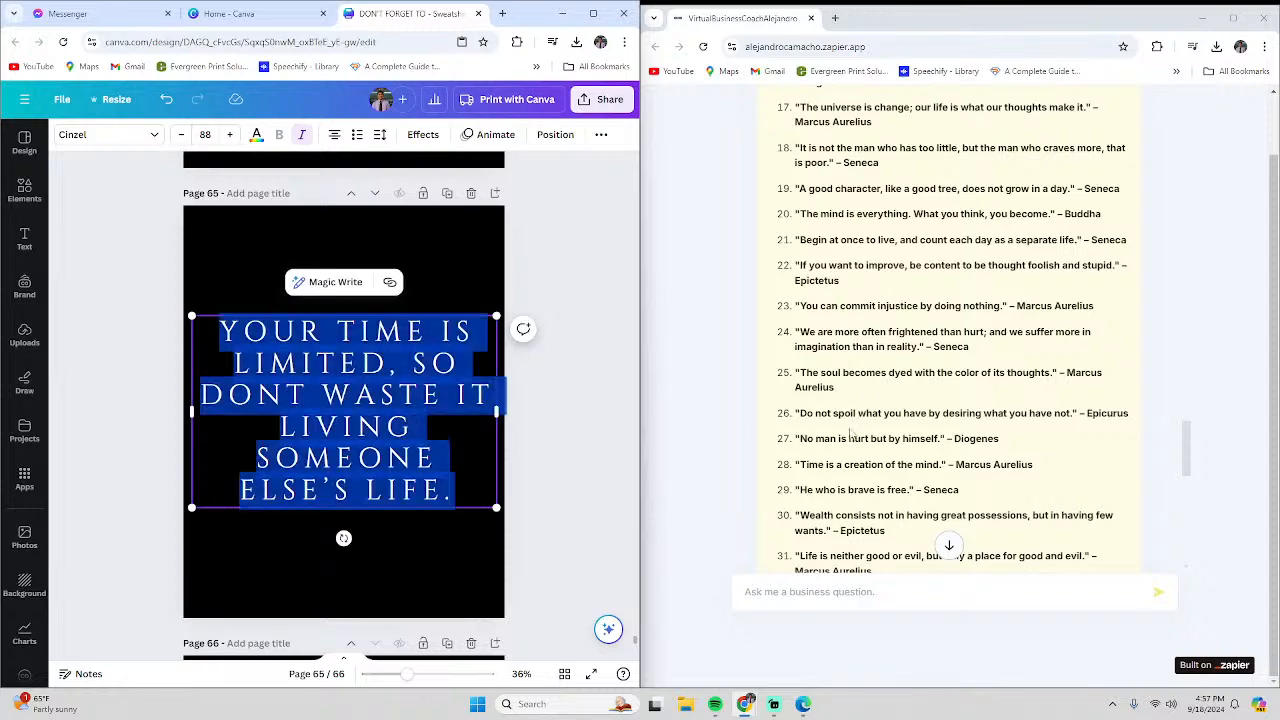
{"action": "scroll", "coordinate": [872, 390], "scroll_direction": "down", "scroll_amount": 7}
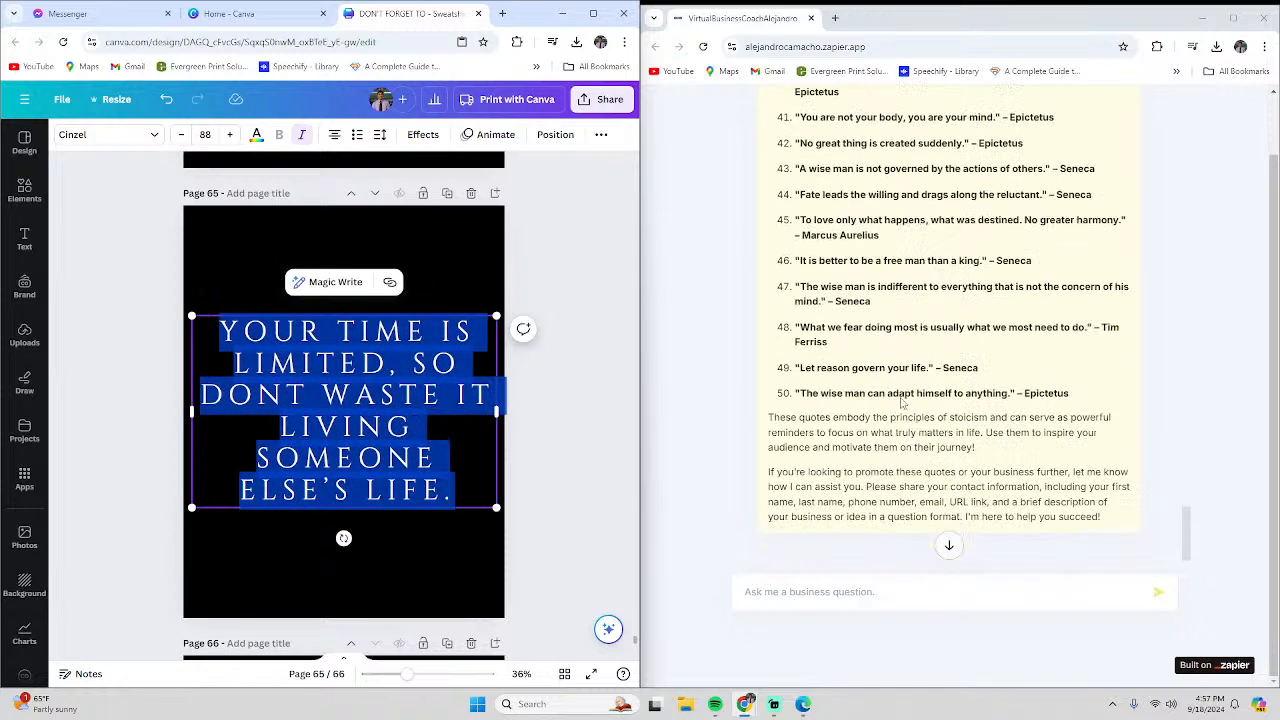
{"action": "scroll", "coordinate": [877, 410], "scroll_direction": "up", "scroll_amount": 6}
{"action": "scroll", "coordinate": [877, 410], "scroll_direction": "up", "scroll_amount": 6}
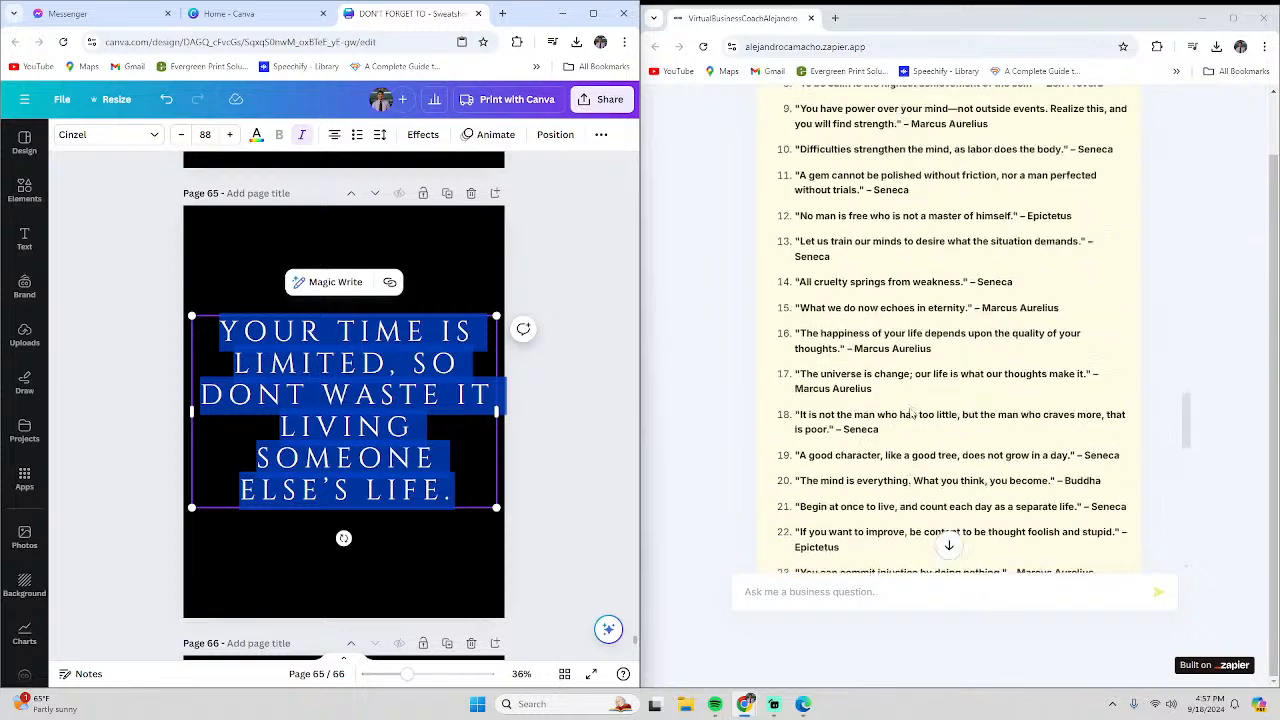
{"action": "scroll", "coordinate": [912, 410], "scroll_direction": "up", "scroll_amount": 3}
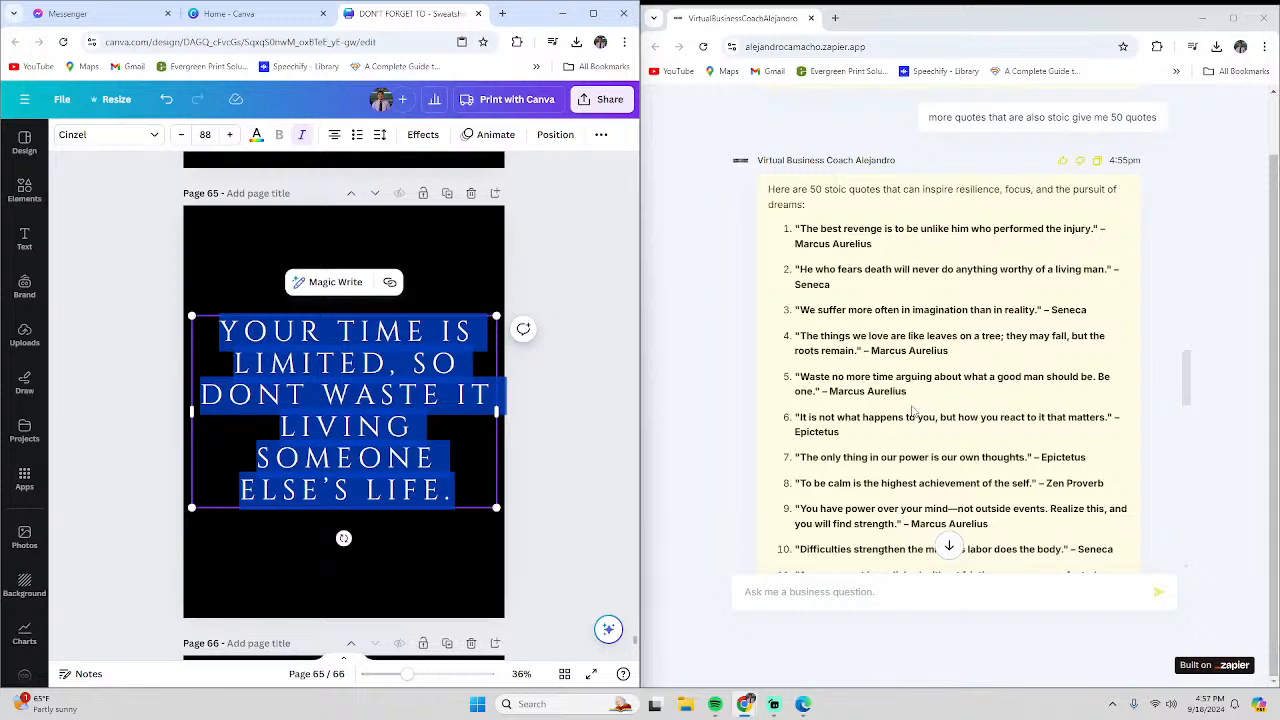
{"action": "scroll", "coordinate": [912, 410], "scroll_direction": "down", "scroll_amount": 1}
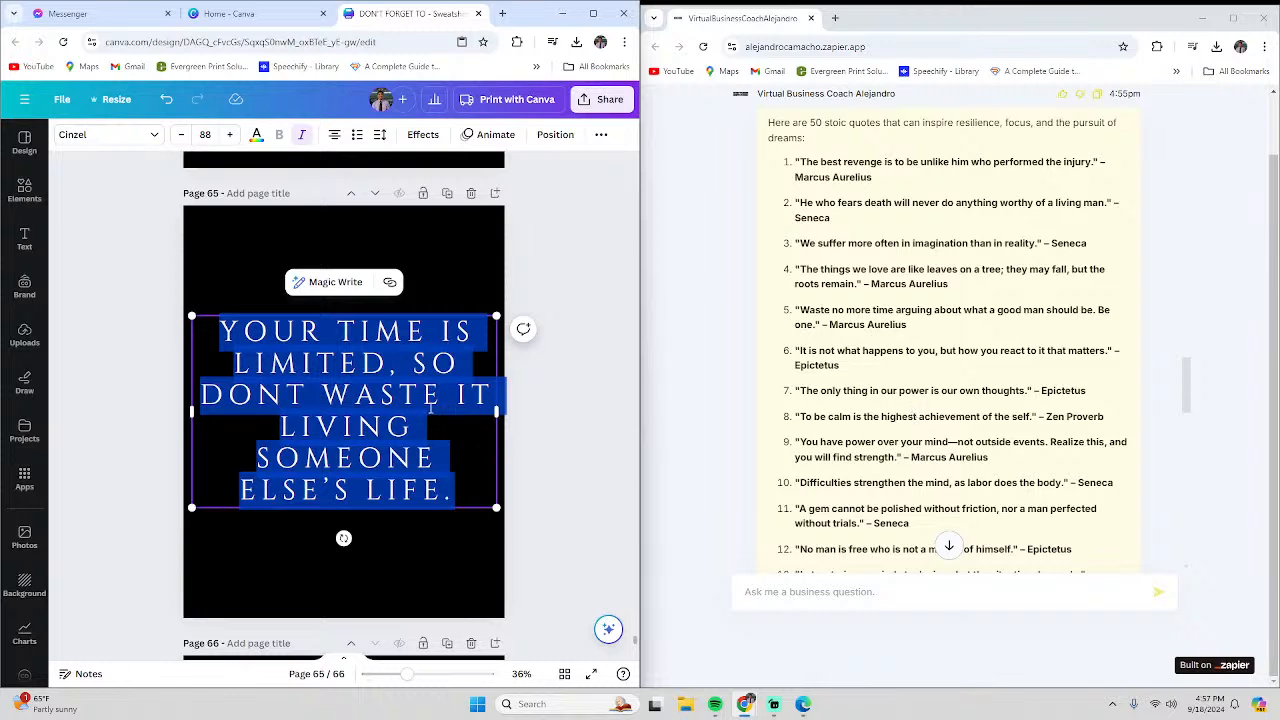
{"action": "type", "text": "WE "}
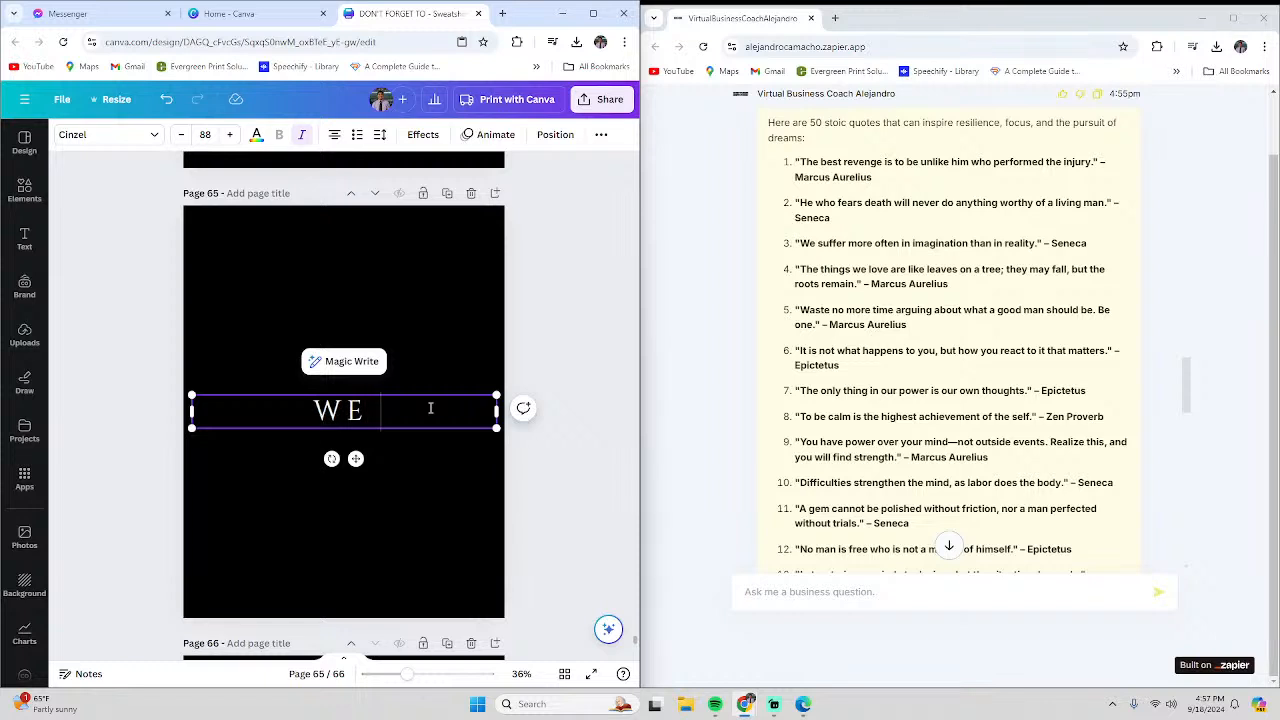
{"action": "type", "text": "SUFF"}
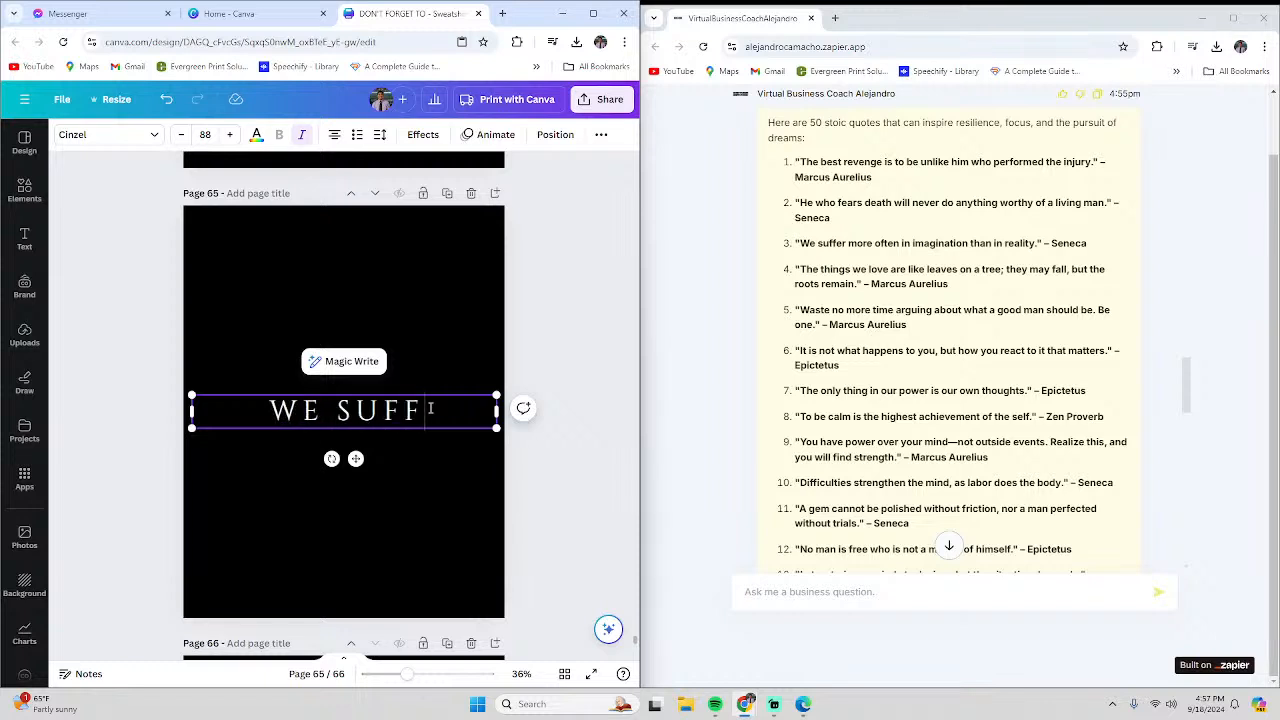
{"action": "type", "text": "ER MORE OFT"}
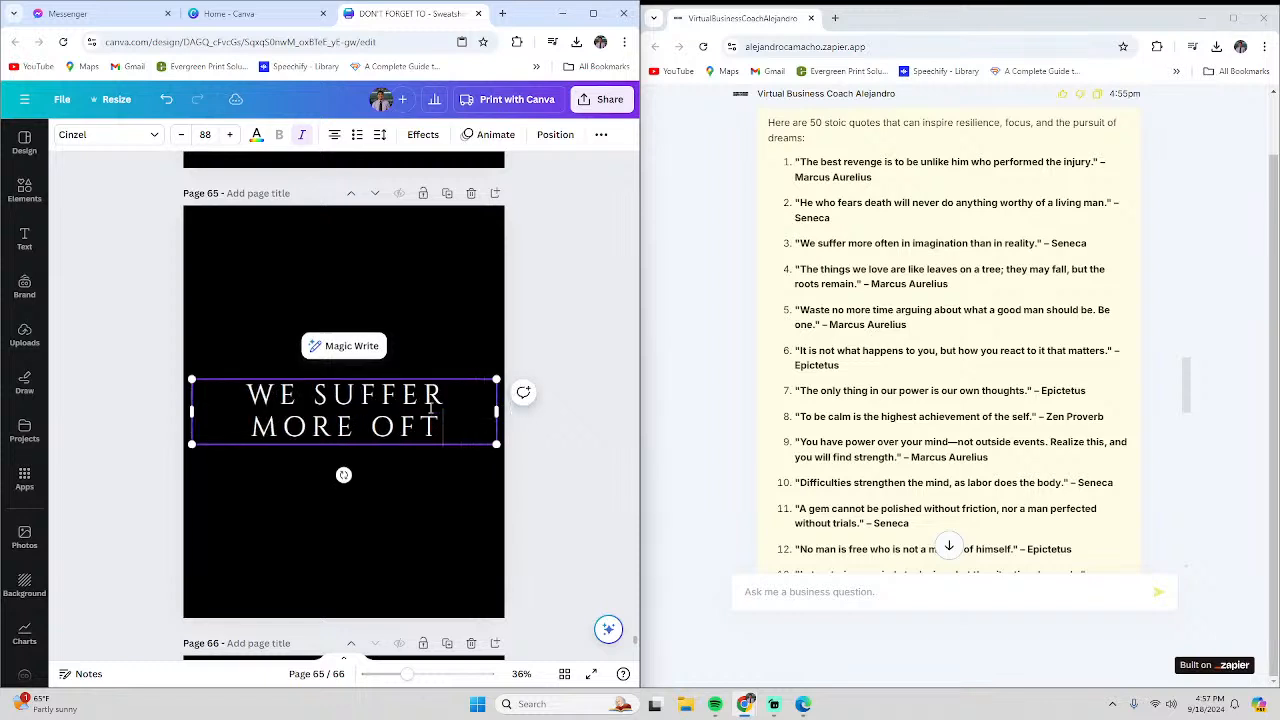
{"action": "type", "text": "EN IN IMA"}
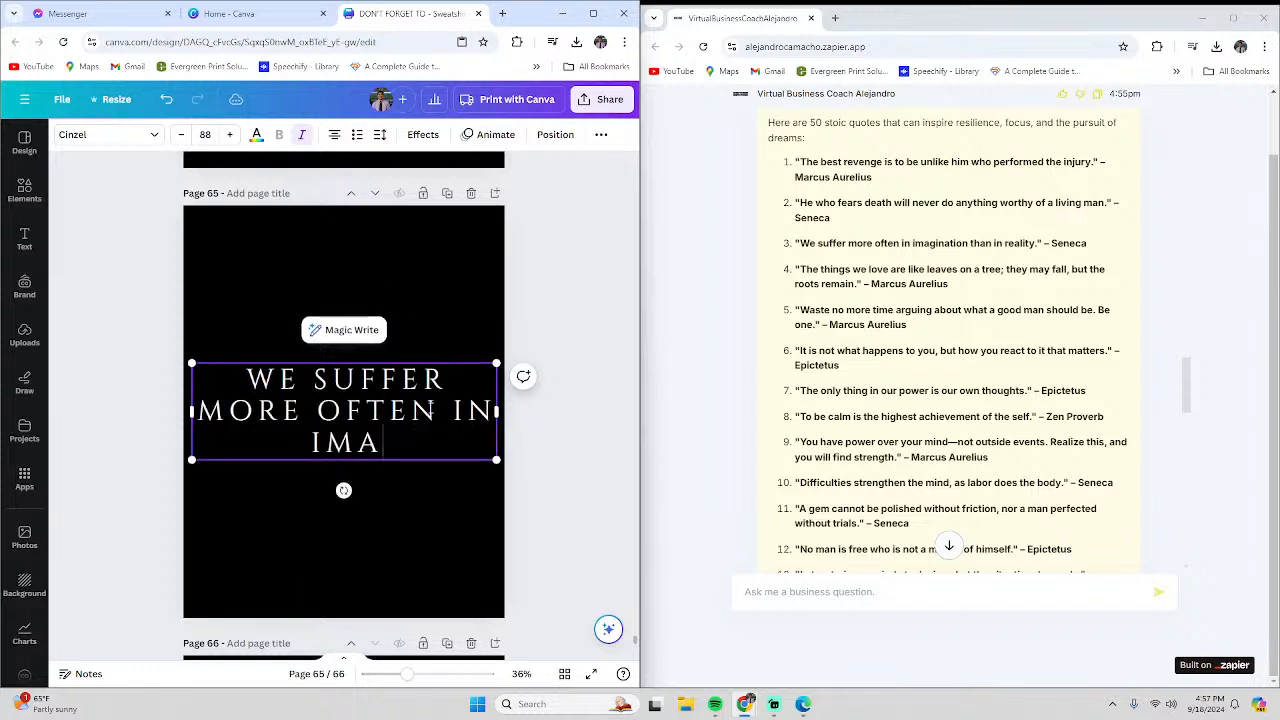
{"action": "type", "text": "GINATION THAT"}
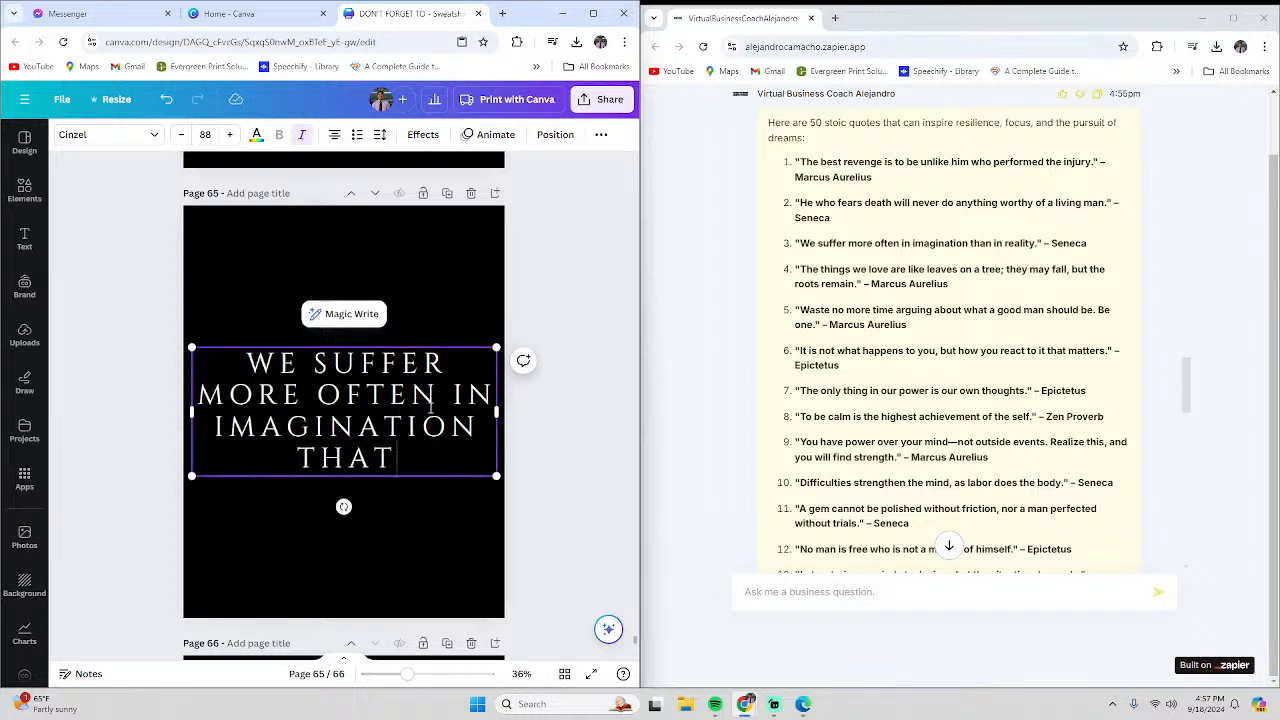
{"action": "key", "text": "BackSpace"}
{"action": "type", "text": "N IN"}
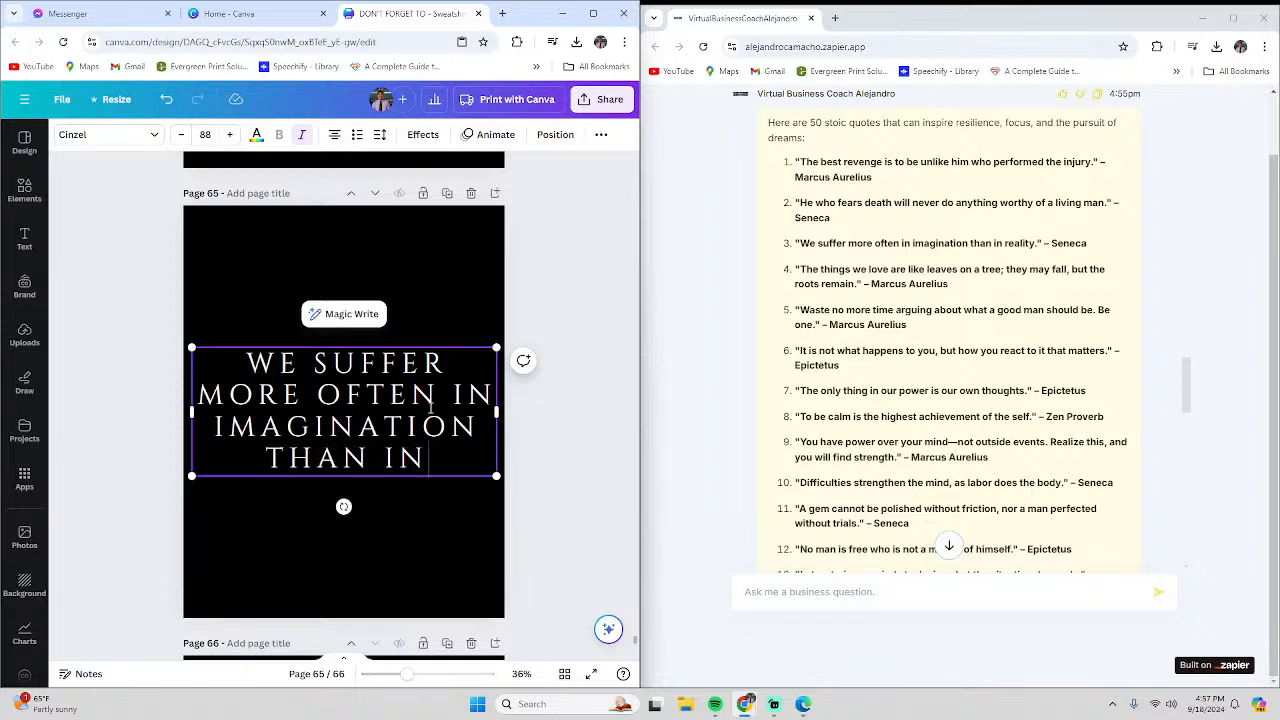
{"action": "type", "text": " REALITY"}
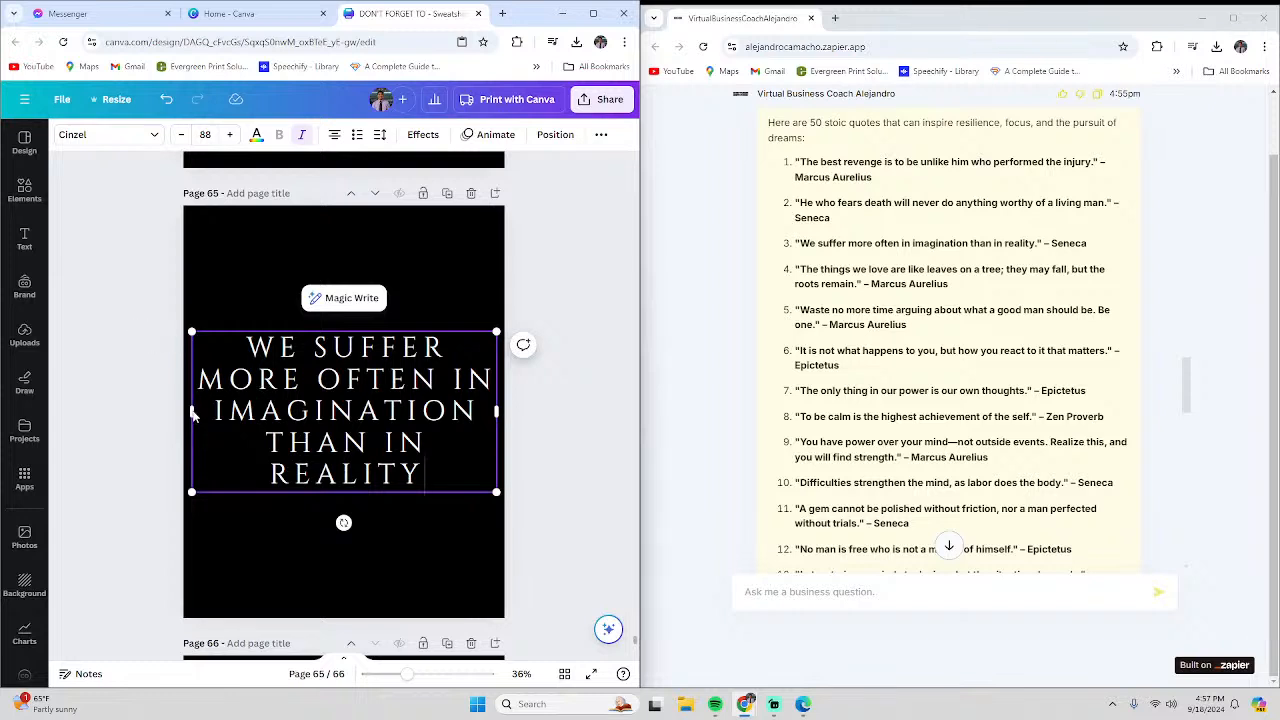
Try narrowing the text box around page 65's quote from both sides, keeping IMAGINATION on one line
{"action": "left_click_drag", "start_coordinate": [190, 411], "coordinate": [246, 415]}
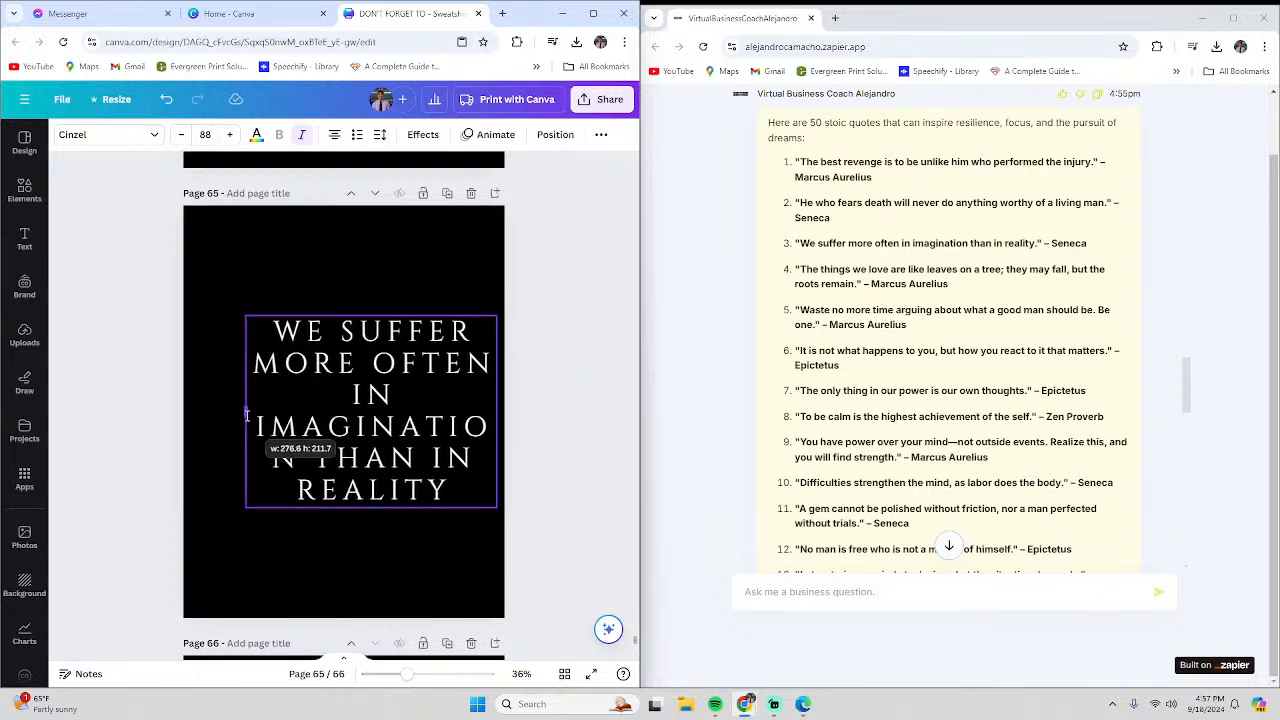
{"action": "left_click_drag", "start_coordinate": [426, 457], "coordinate": [392, 450]}
{"action": "double_click", "coordinate": [392, 450]}
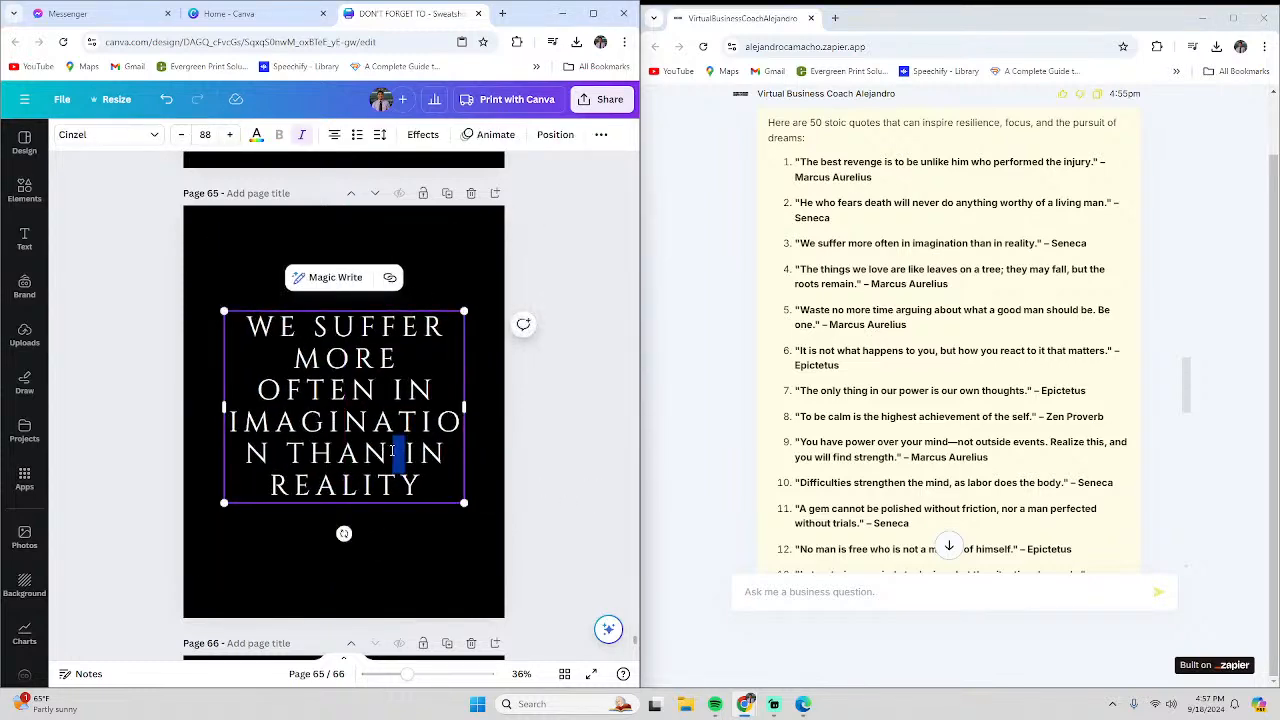
{"action": "left_click_drag", "start_coordinate": [467, 411], "coordinate": [492, 412]}
{"action": "left_click", "coordinate": [585, 436]}
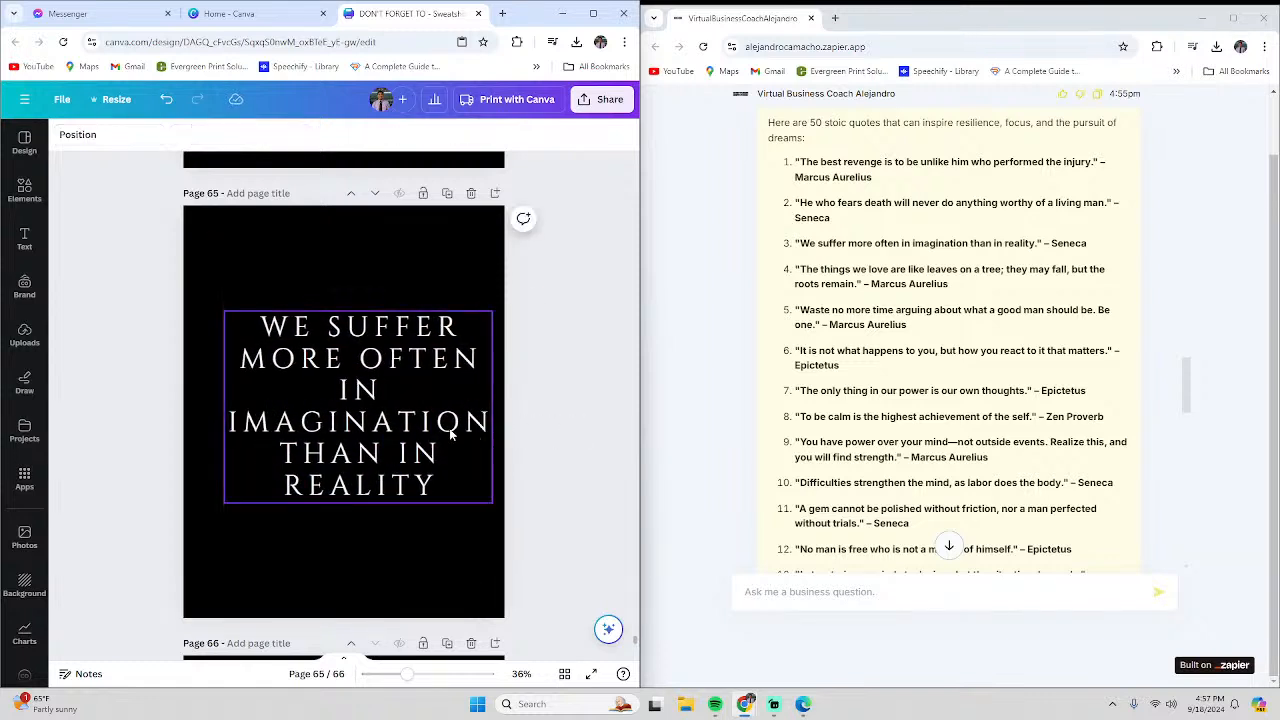
Widen the quote's text box on page 65 to nearly the full page width
{"action": "left_click", "coordinate": [368, 389]}
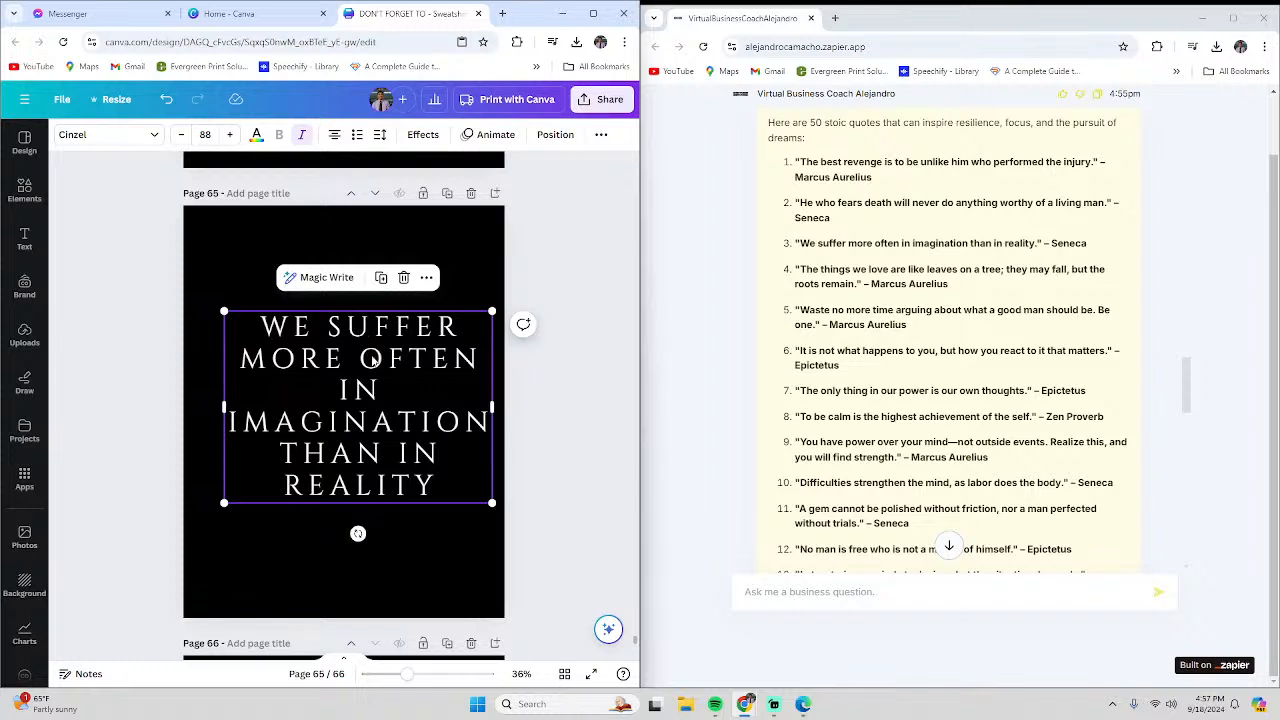
{"action": "left_click", "coordinate": [366, 358]}
{"action": "key", "text": "ctrl+a"}
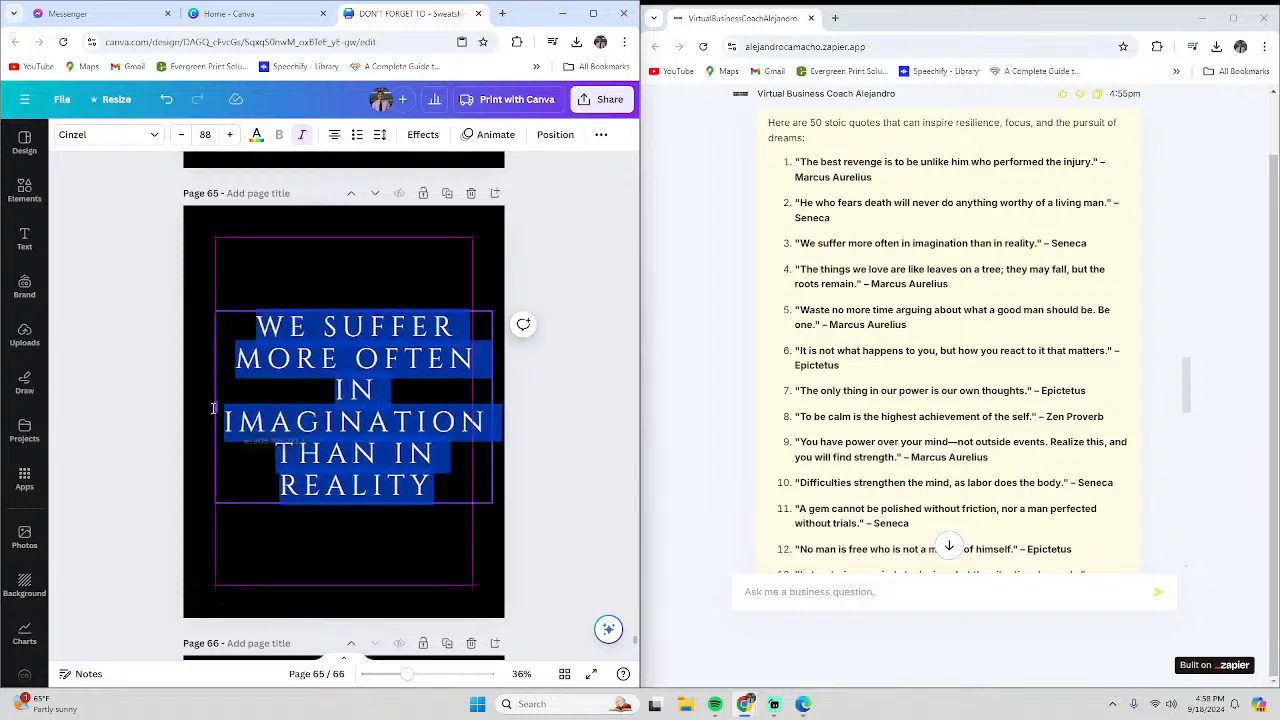
{"action": "left_click_drag", "start_coordinate": [225, 410], "coordinate": [192, 409]}
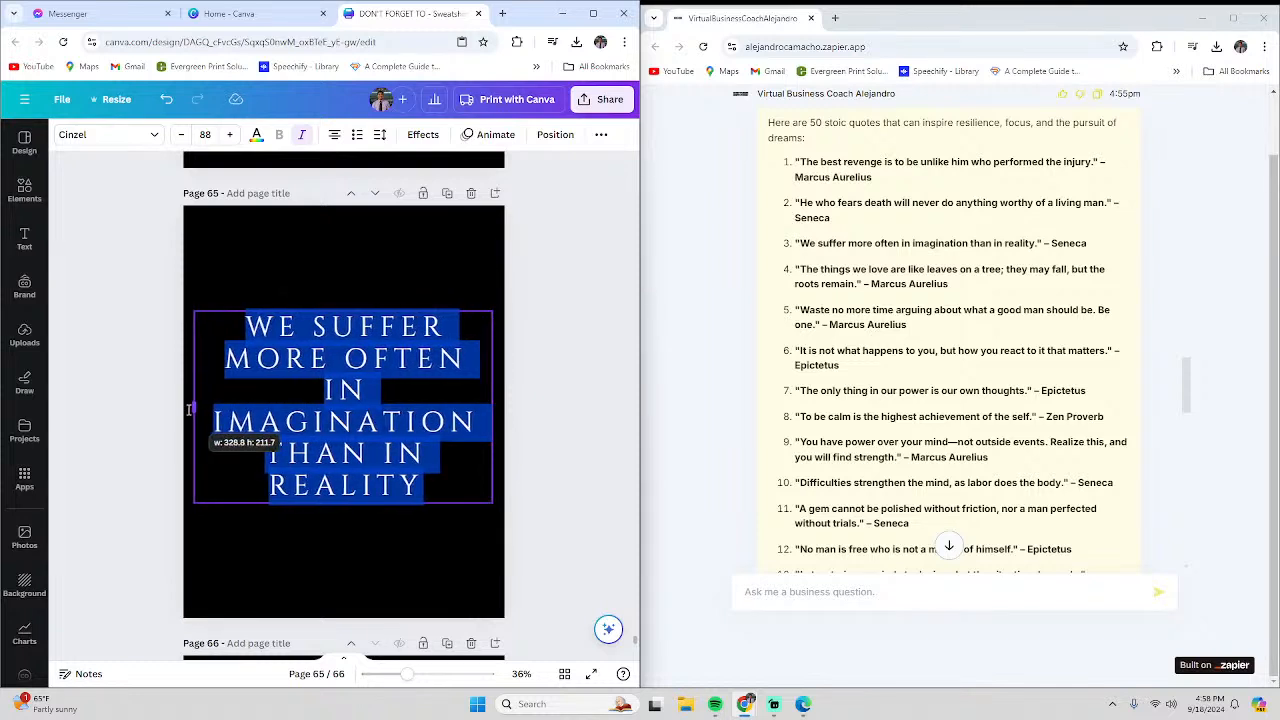
{"action": "left_click", "coordinate": [576, 480]}
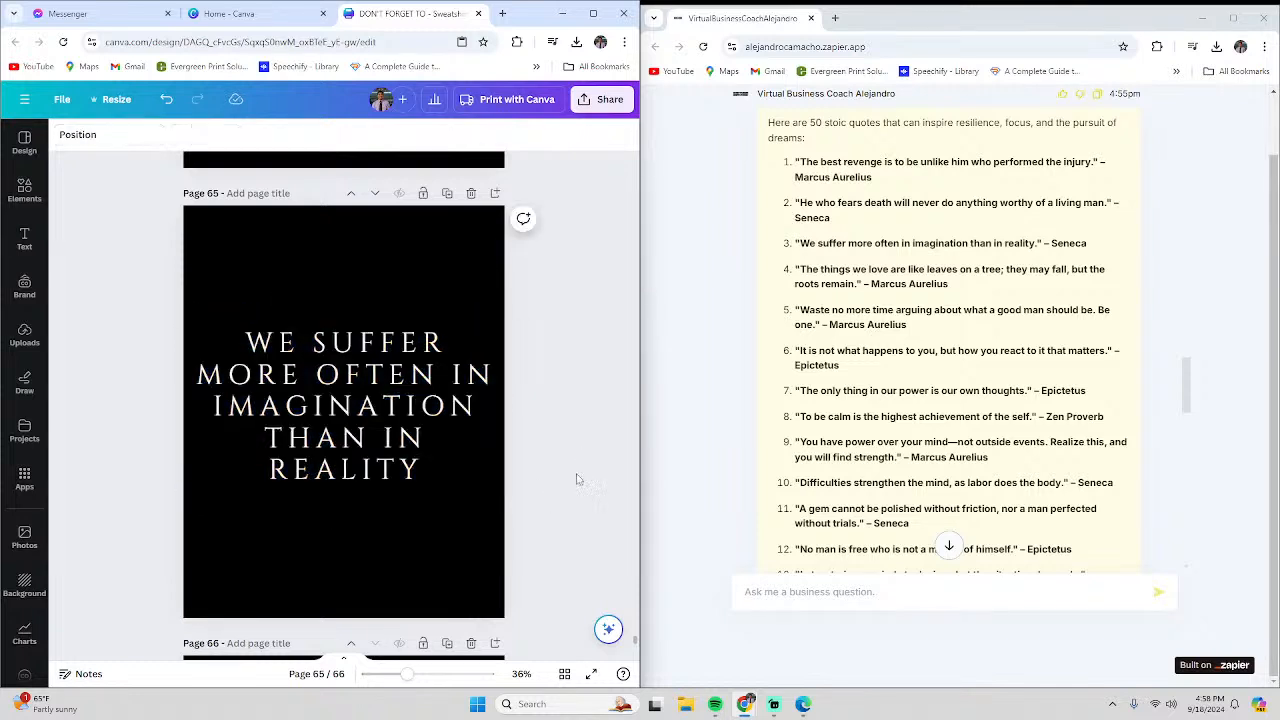
Reduce the font size of the quote on page 65 to 56
{"action": "left_click", "coordinate": [330, 425]}
{"action": "left_click", "coordinate": [310, 455]}
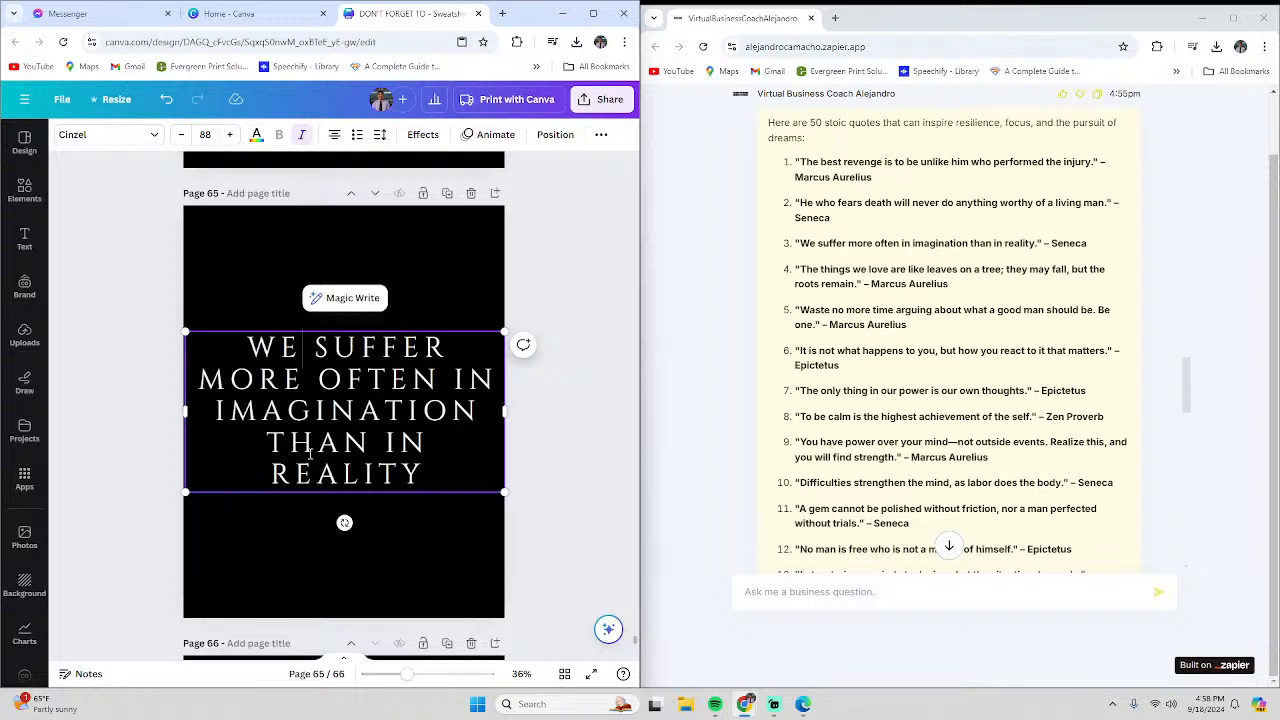
{"action": "left_click", "coordinate": [180, 135]}
{"action": "left_click", "coordinate": [180, 135]}
{"action": "left_click", "coordinate": [180, 135]}
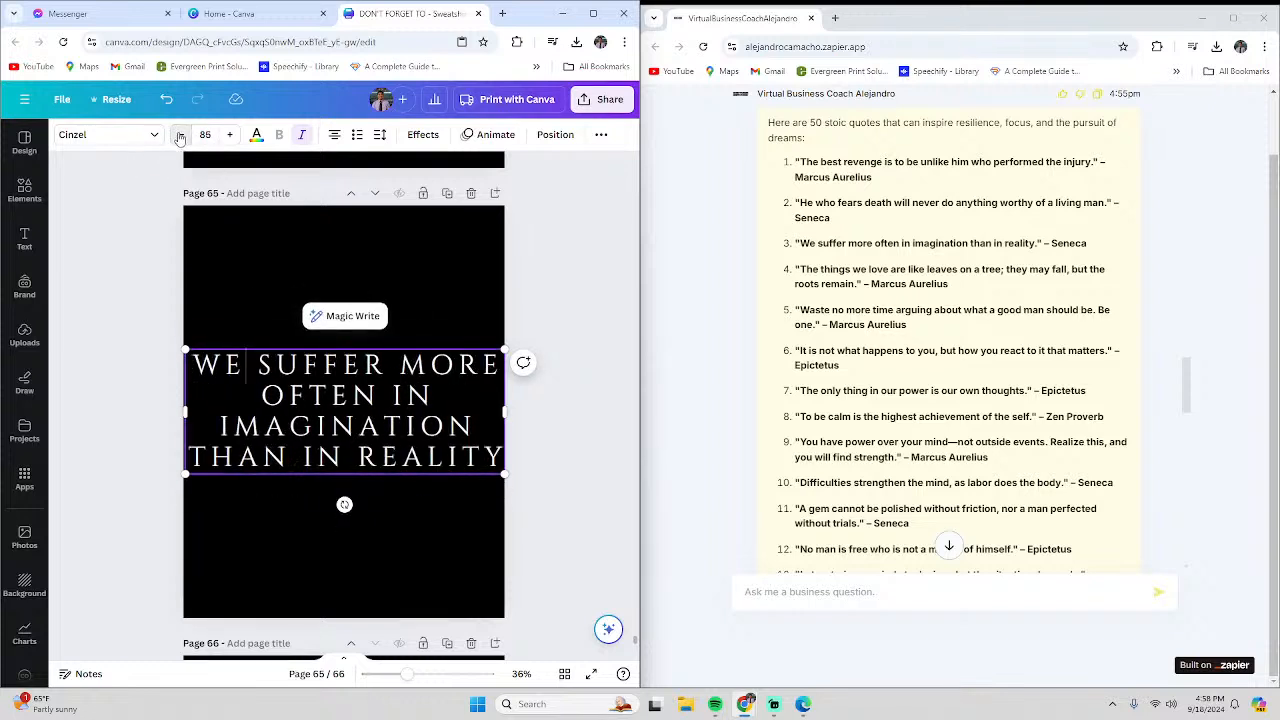
{"action": "left_click", "coordinate": [180, 135]}
{"action": "left_click", "coordinate": [180, 135]}
{"action": "left_click", "coordinate": [180, 135]}
{"action": "left_click", "coordinate": [180, 135]}
{"action": "left_click", "coordinate": [180, 135]}
{"action": "left_click", "coordinate": [180, 135]}
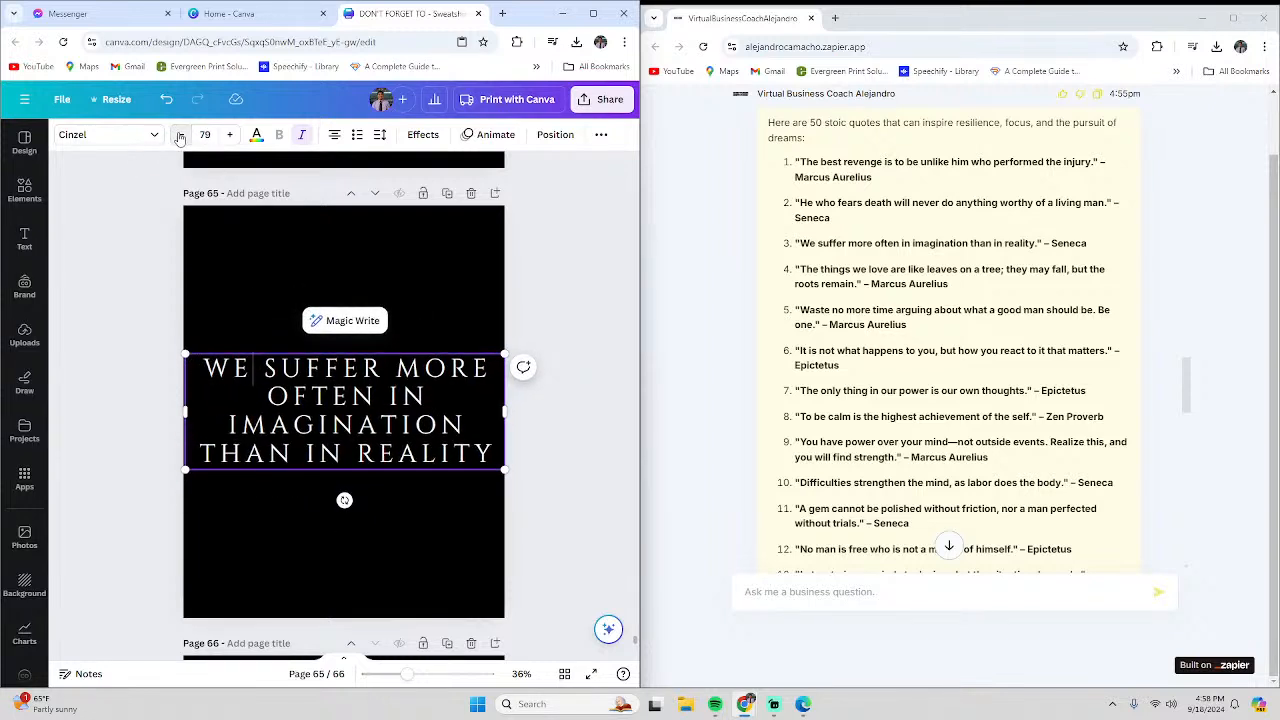
{"action": "left_click", "coordinate": [180, 135]}
{"action": "left_click", "coordinate": [180, 135]}
{"action": "left_click", "coordinate": [180, 135]}
{"action": "left_click", "coordinate": [180, 135]}
{"action": "left_click", "coordinate": [180, 135]}
{"action": "left_click", "coordinate": [180, 135]}
{"action": "left_click", "coordinate": [180, 135]}
{"action": "left_click", "coordinate": [180, 135]}
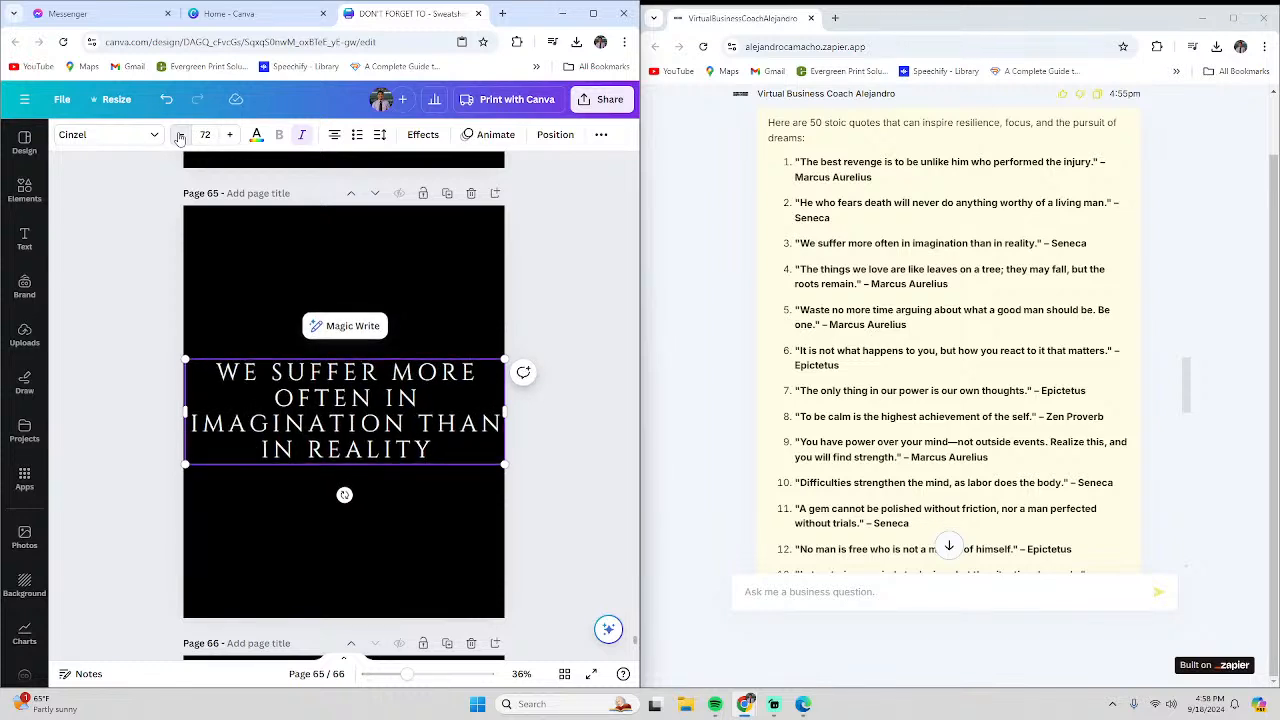
{"action": "left_click", "coordinate": [180, 135]}
{"action": "left_click", "coordinate": [180, 135]}
{"action": "left_click", "coordinate": [180, 135]}
{"action": "left_click", "coordinate": [180, 135]}
{"action": "left_click", "coordinate": [180, 135]}
{"action": "left_click", "coordinate": [180, 135]}
{"action": "left_click", "coordinate": [180, 135]}
{"action": "left_click", "coordinate": [180, 135]}
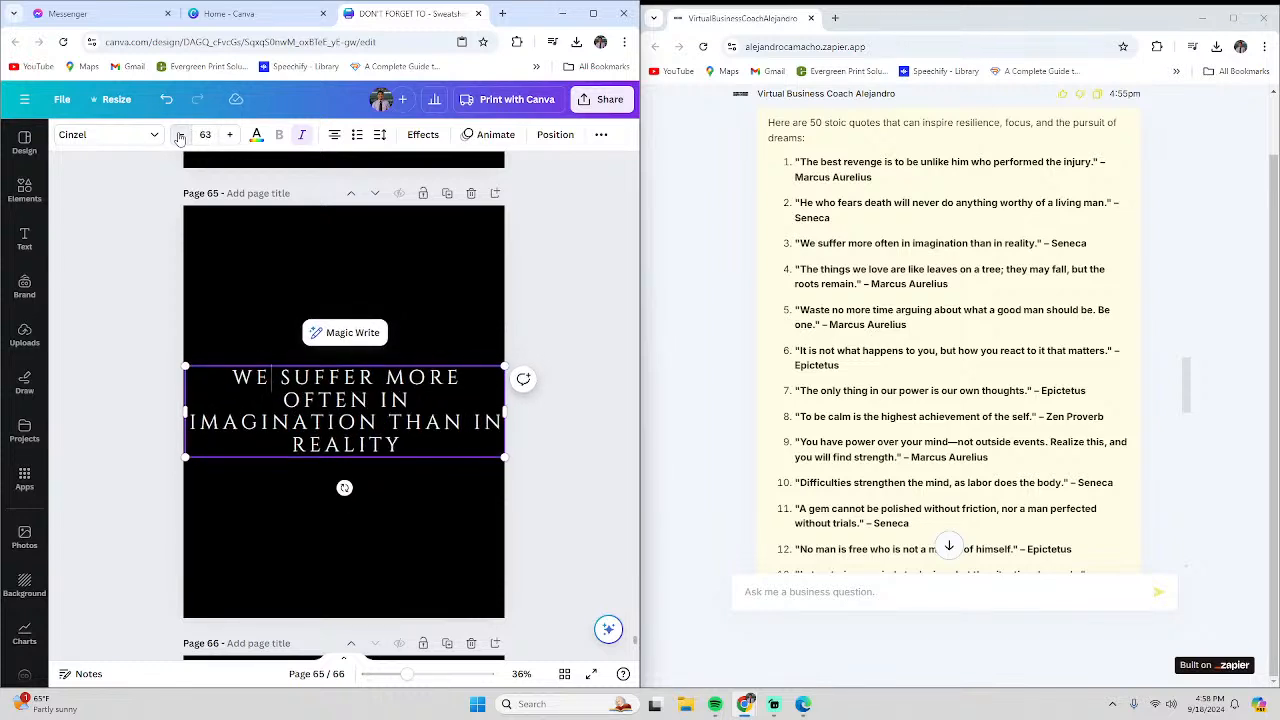
{"action": "left_click", "coordinate": [180, 135]}
{"action": "left_click", "coordinate": [180, 135]}
{"action": "left_click", "coordinate": [180, 135]}
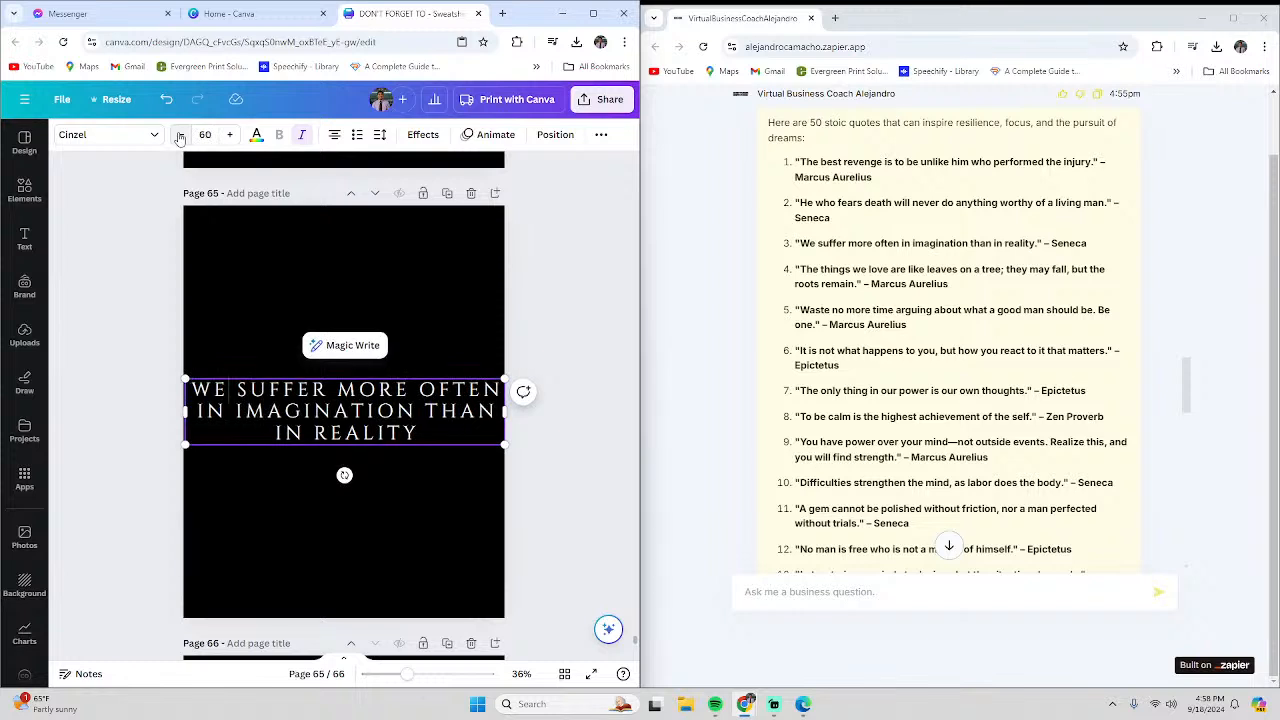
{"action": "left_click", "coordinate": [180, 135]}
{"action": "left_click", "coordinate": [180, 135]}
{"action": "left_click", "coordinate": [180, 135]}
{"action": "left_click", "coordinate": [180, 135]}
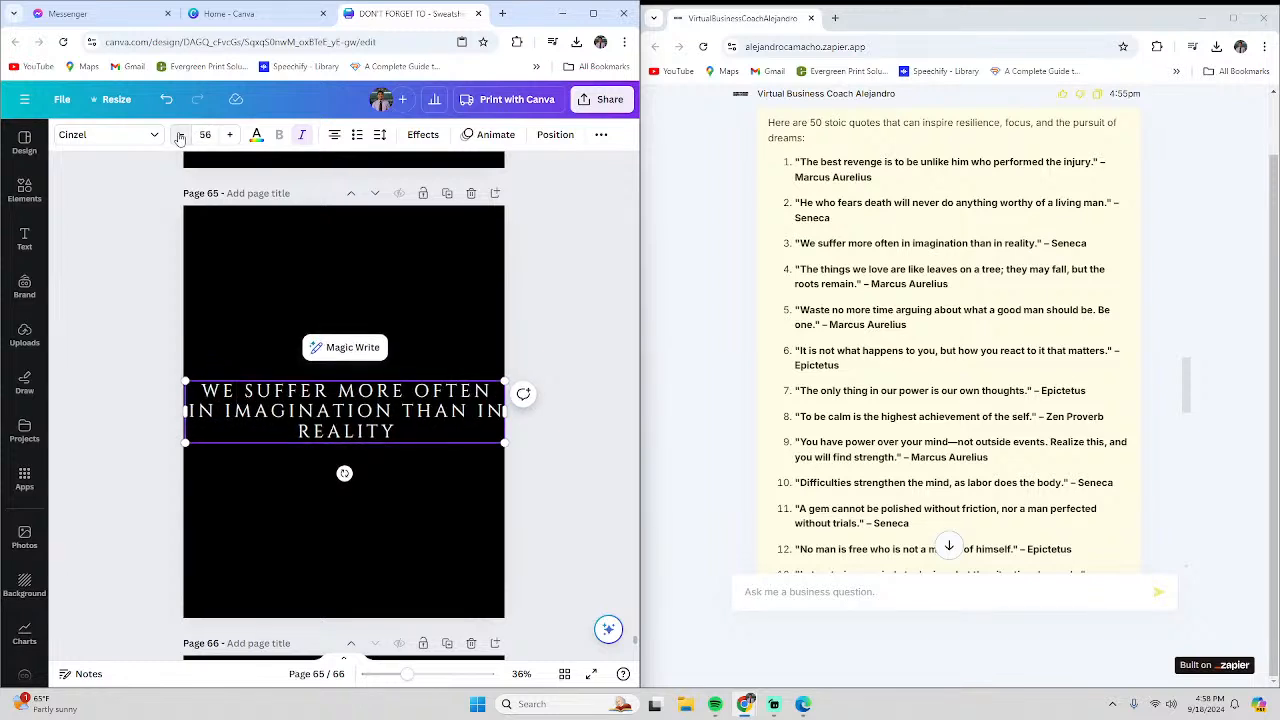
Nudge the quote on page 65 slightly upward and narrow its text box so the words wrap over six lines
{"action": "left_click", "coordinate": [415, 540]}
{"action": "mouse_move", "coordinate": [327, 408]}
{"action": "left_mouse_down"}
{"action": "mouse_move", "coordinate": [330, 380]}
{"action": "mouse_move", "coordinate": [328, 395]}
{"action": "left_mouse_up"}
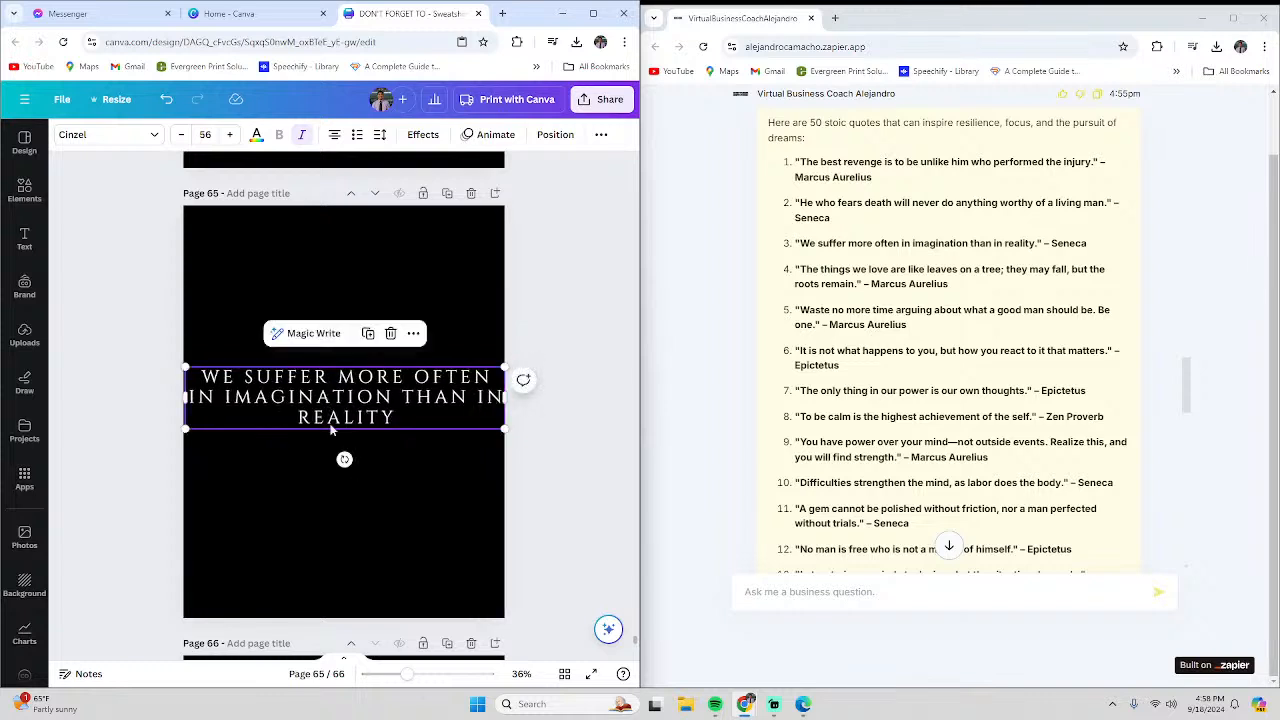
{"action": "left_click", "coordinate": [500, 398]}
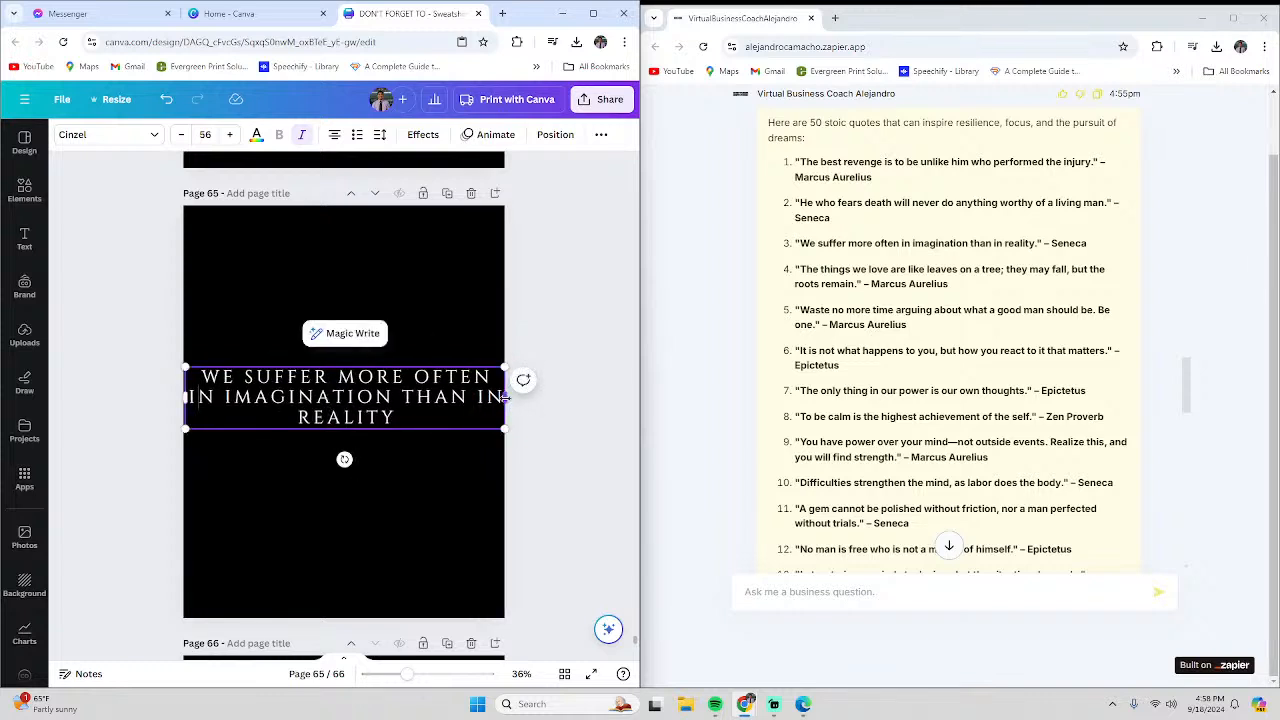
{"action": "left_click_drag", "start_coordinate": [504, 397], "coordinate": [366, 398]}
Move the quote block to the upper part of page 65 and scale it up to font size 66
{"action": "left_click_drag", "start_coordinate": [266, 407], "coordinate": [392, 305]}
{"action": "left_click", "coordinate": [374, 384]}
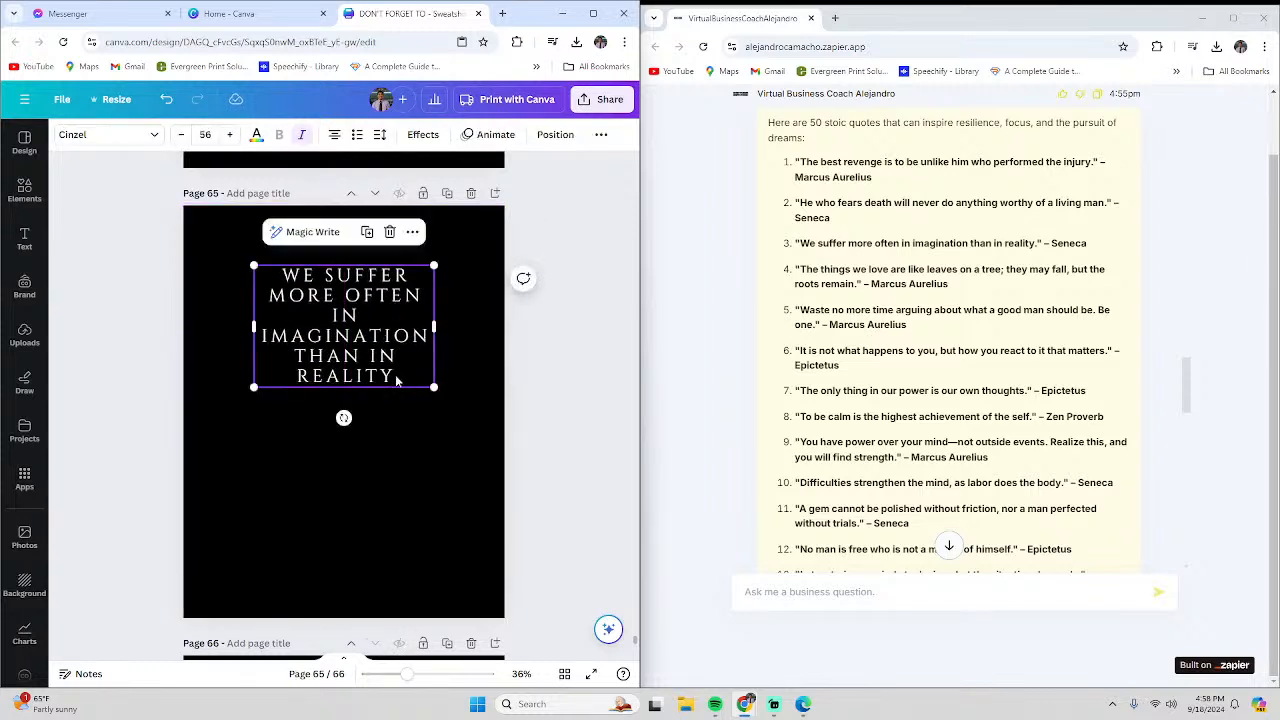
{"action": "left_click_drag", "start_coordinate": [432, 388], "coordinate": [466, 410]}
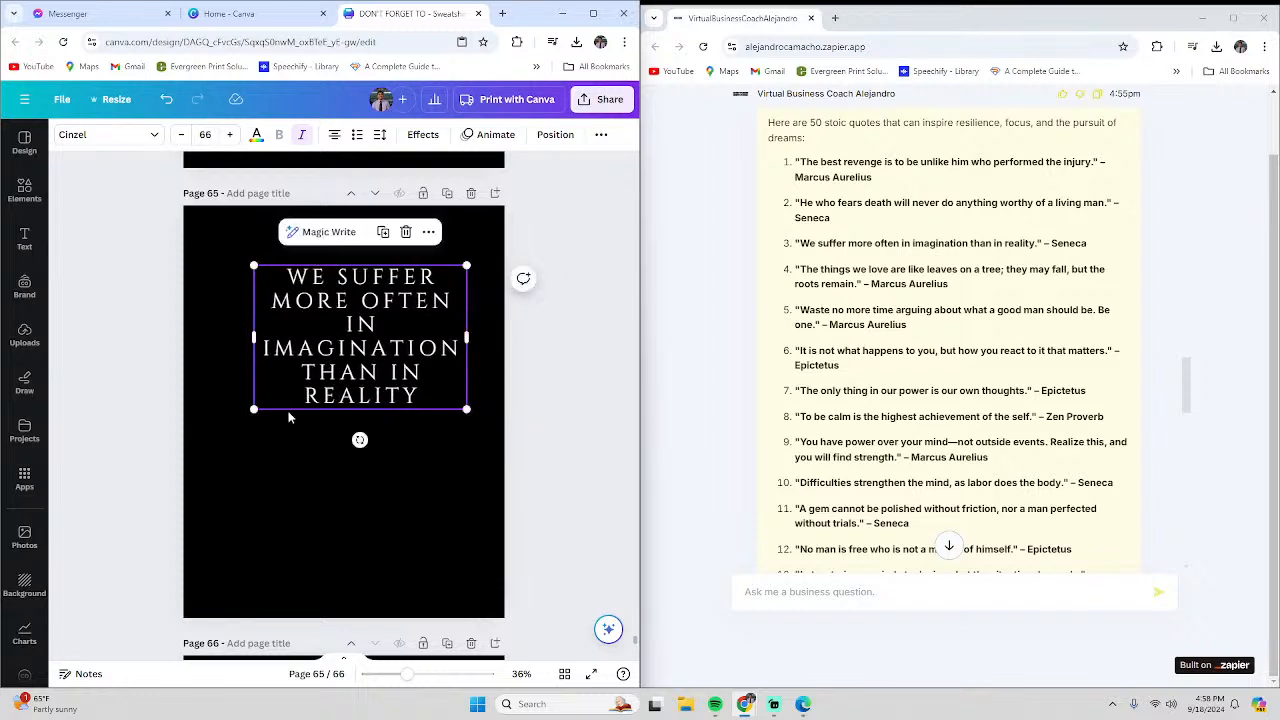
Scale the quote block on page 65 up to font size 74.4 and move it down to about the page's vertical centre
{"action": "left_click_drag", "start_coordinate": [253, 410], "coordinate": [226, 427]}
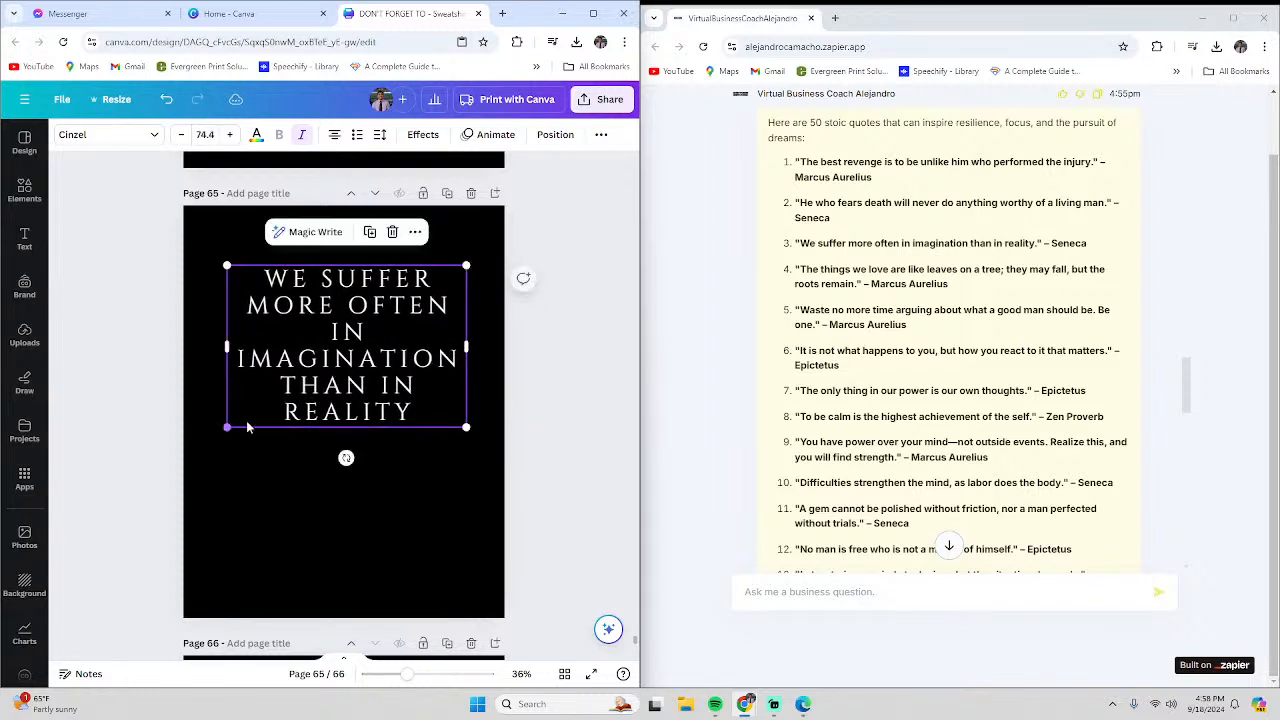
{"action": "double_click", "coordinate": [354, 378]}
{"action": "left_click", "coordinate": [442, 506]}
{"action": "left_click_drag", "start_coordinate": [363, 373], "coordinate": [360, 430]}
Increase the font size of the whole quote on page 65 to 98.4
{"action": "double_click", "coordinate": [360, 430]}
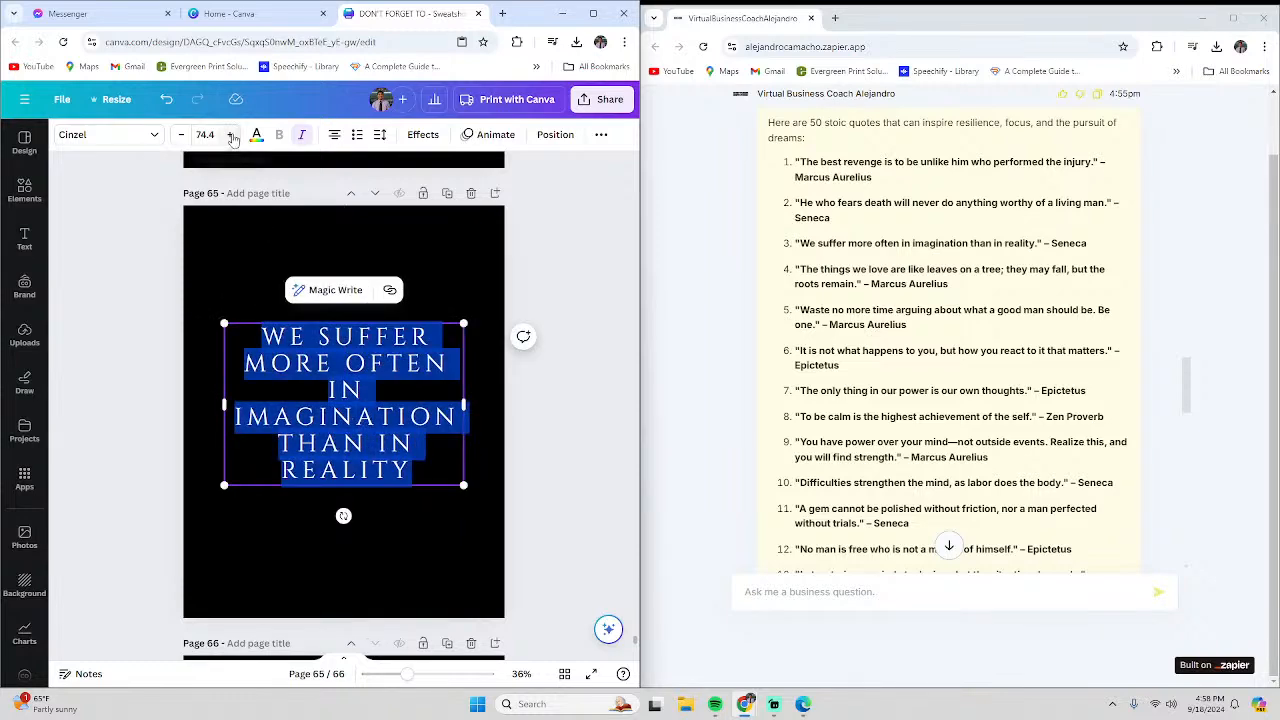
{"action": "left_click", "coordinate": [231, 136]}
{"action": "left_click", "coordinate": [231, 136]}
{"action": "left_click", "coordinate": [231, 136]}
{"action": "left_click", "coordinate": [231, 136]}
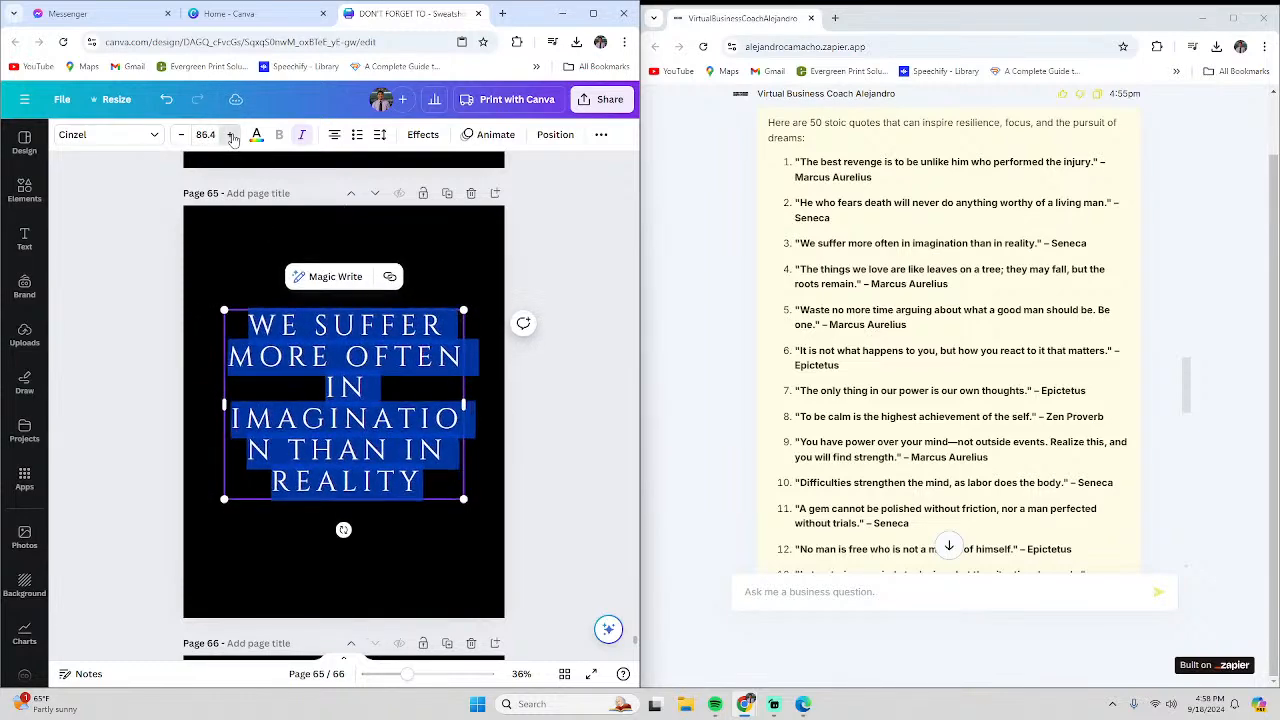
{"action": "left_click", "coordinate": [231, 136]}
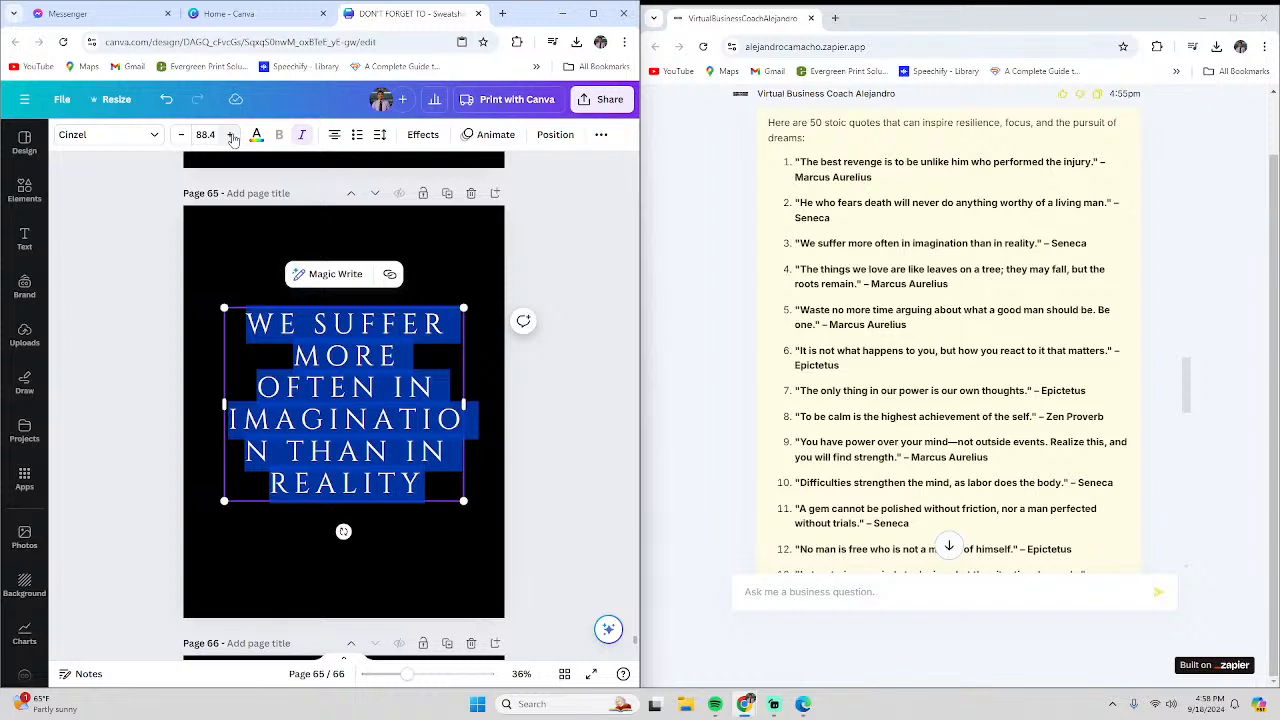
{"action": "left_click", "coordinate": [231, 136]}
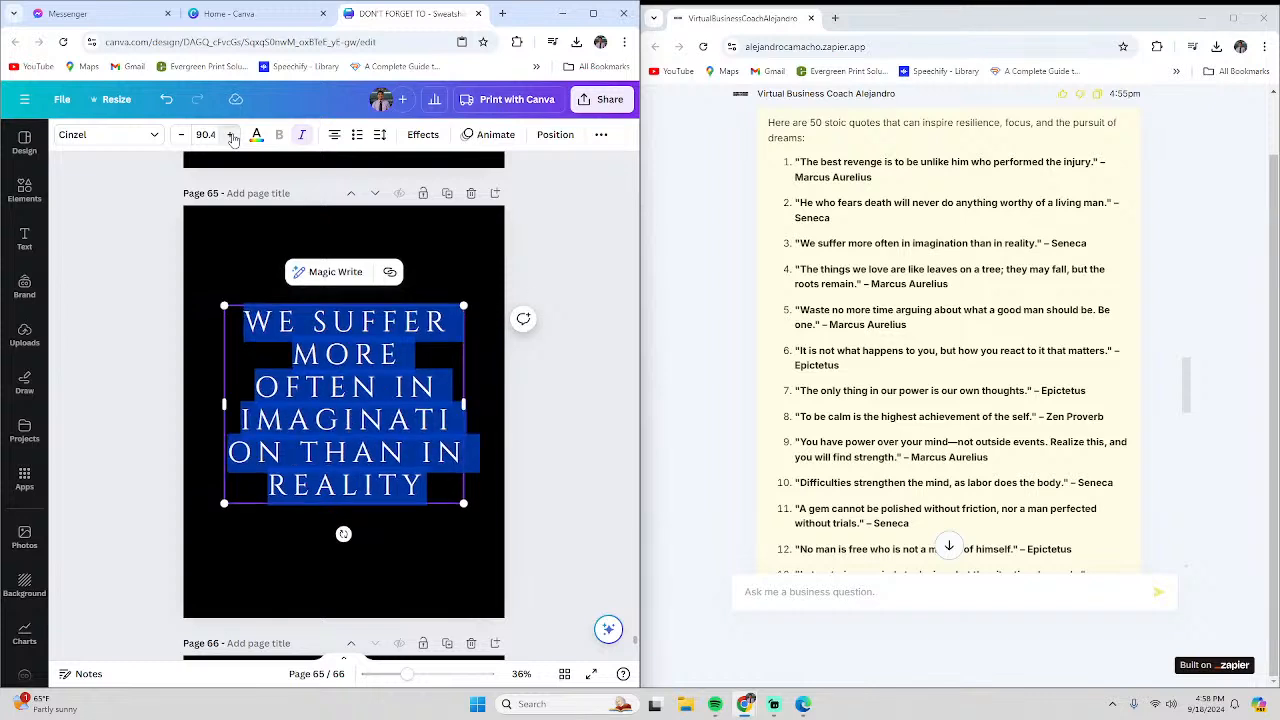
{"action": "left_click", "coordinate": [231, 136]}
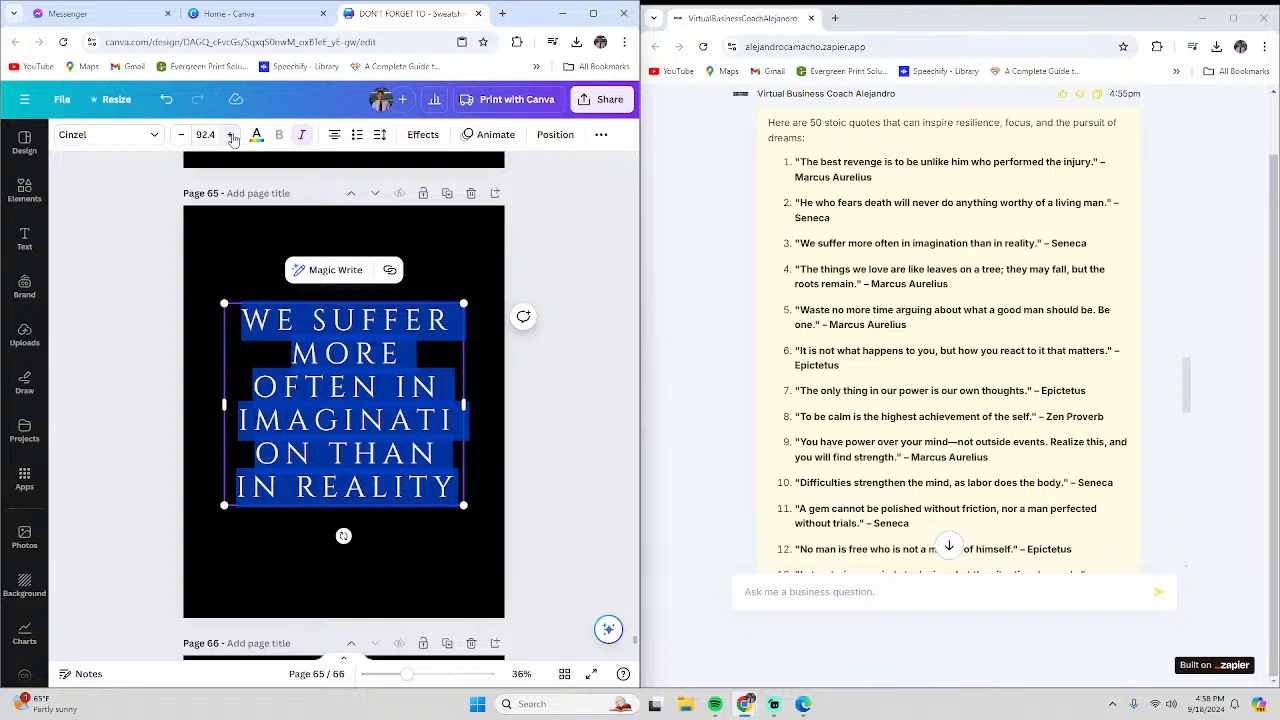
{"action": "left_click", "coordinate": [231, 136]}
{"action": "left_click", "coordinate": [231, 136]}
{"action": "left_click", "coordinate": [231, 136]}
{"action": "left_click", "coordinate": [231, 136]}
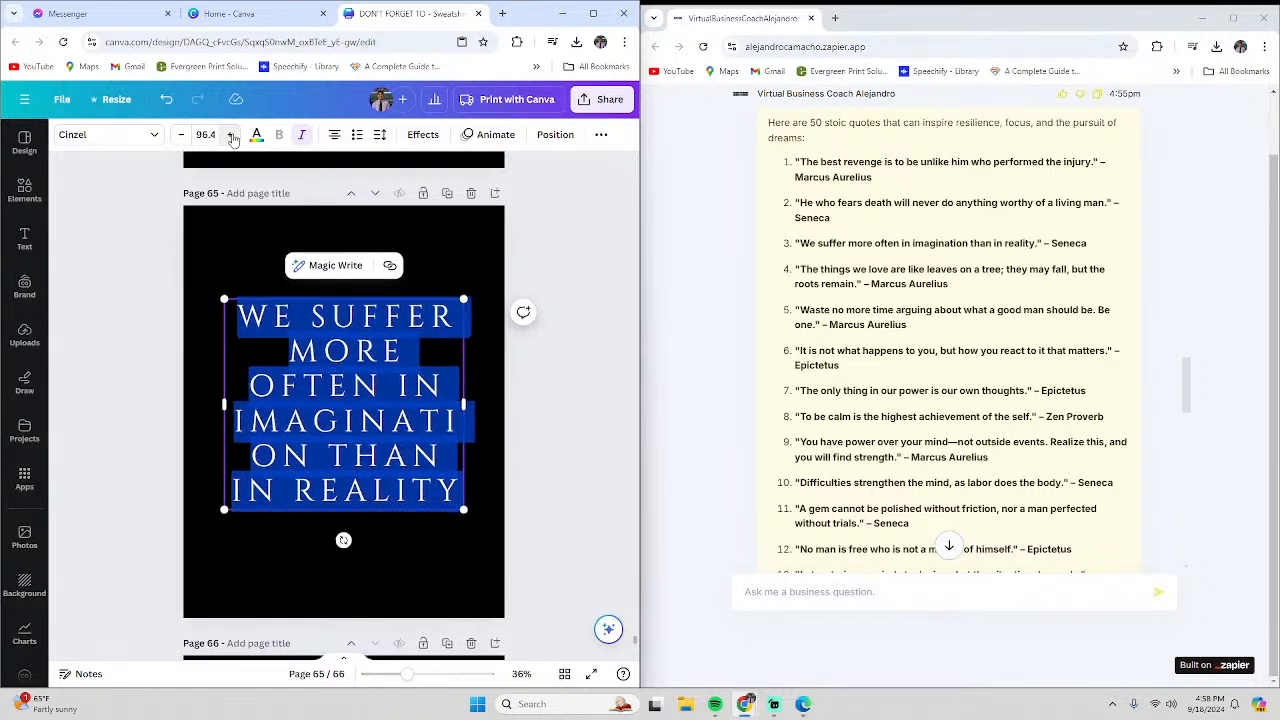
{"action": "left_click", "coordinate": [231, 136]}
{"action": "left_click", "coordinate": [231, 136]}
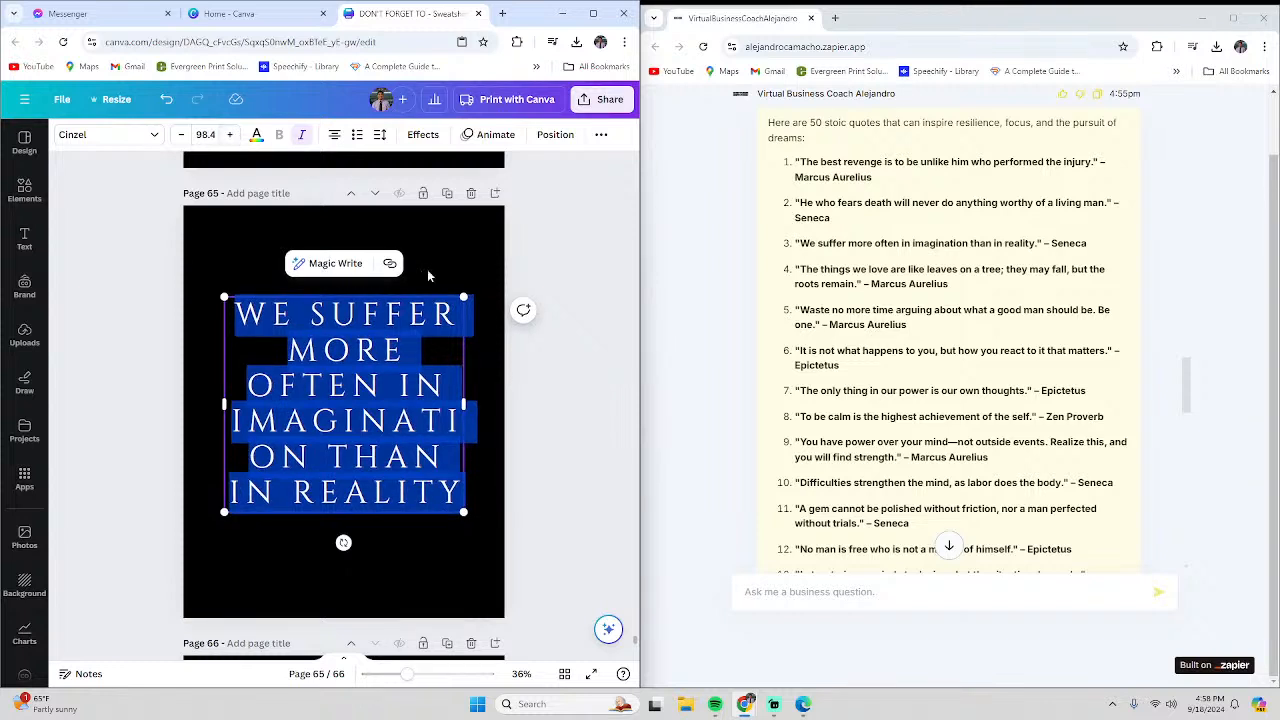